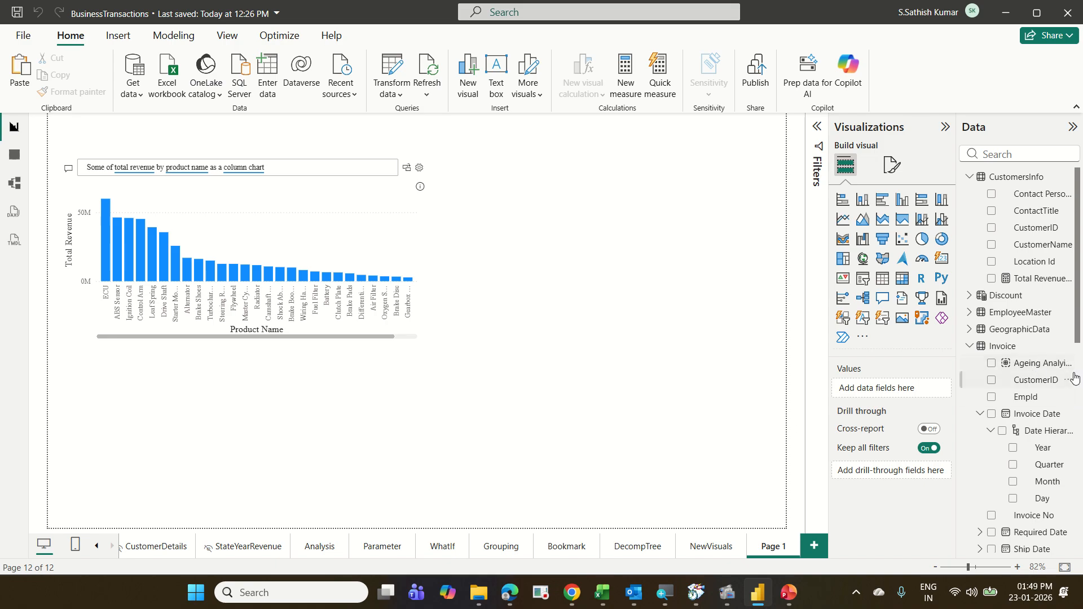
Step: Examine the measures stored among the InvoiceTrans fields, including Max of Guage, Profit Margin, Target Revenue and Total Revenue
scroll(1068, 375, "down", 7)
scroll(1068, 375, "down", 3)
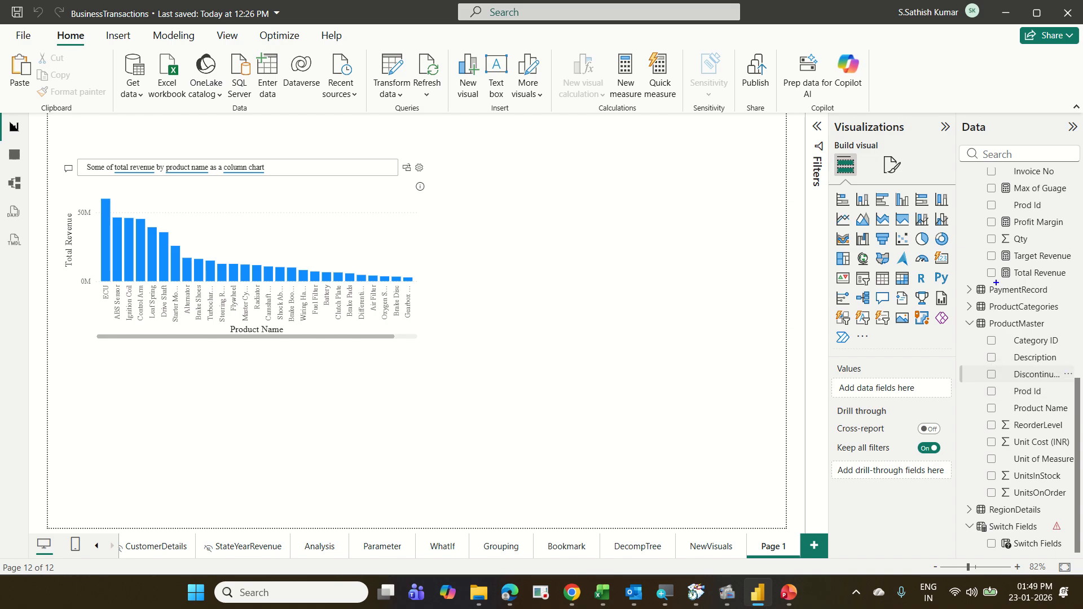
mouse_move(985, 262)
left_mouse_down()
mouse_move(999, 276)
mouse_move(1074, 287)
left_mouse_up()
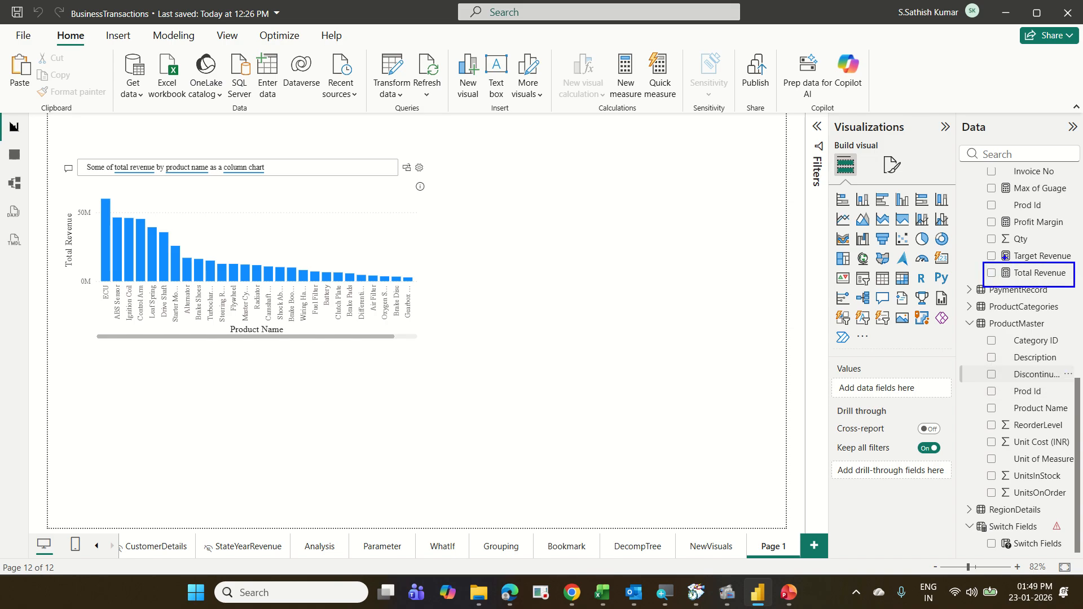
left_click_drag(981, 248, 1077, 269)
left_click_drag(981, 214, 1070, 237)
left_click_drag(978, 177, 1062, 210)
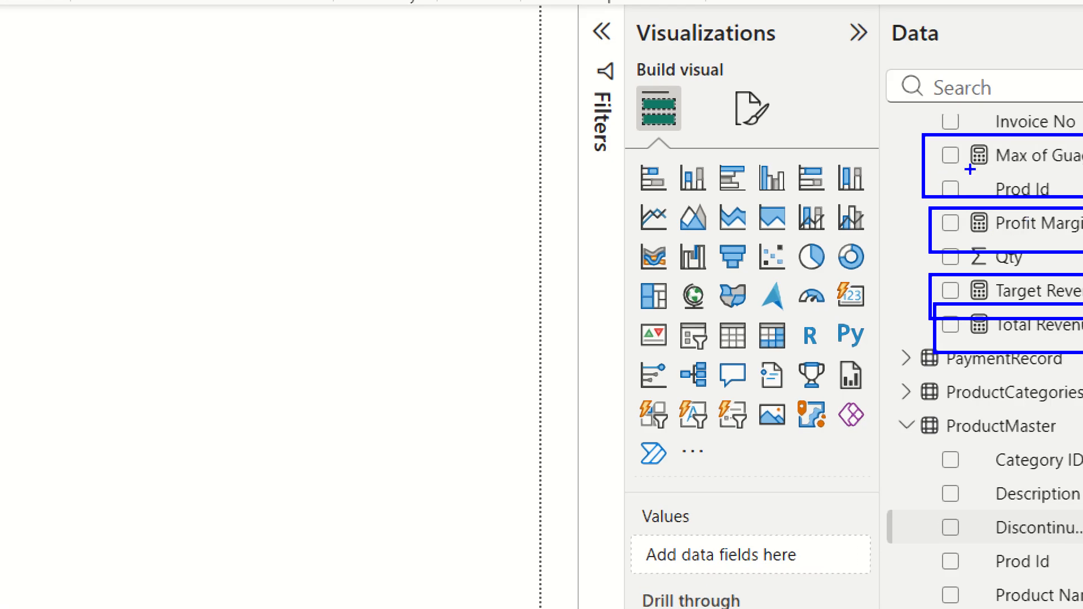
mouse_move(981, 171)
left_mouse_down()
mouse_move(1003, 148)
mouse_move(979, 135)
mouse_move(983, 164)
left_mouse_up()
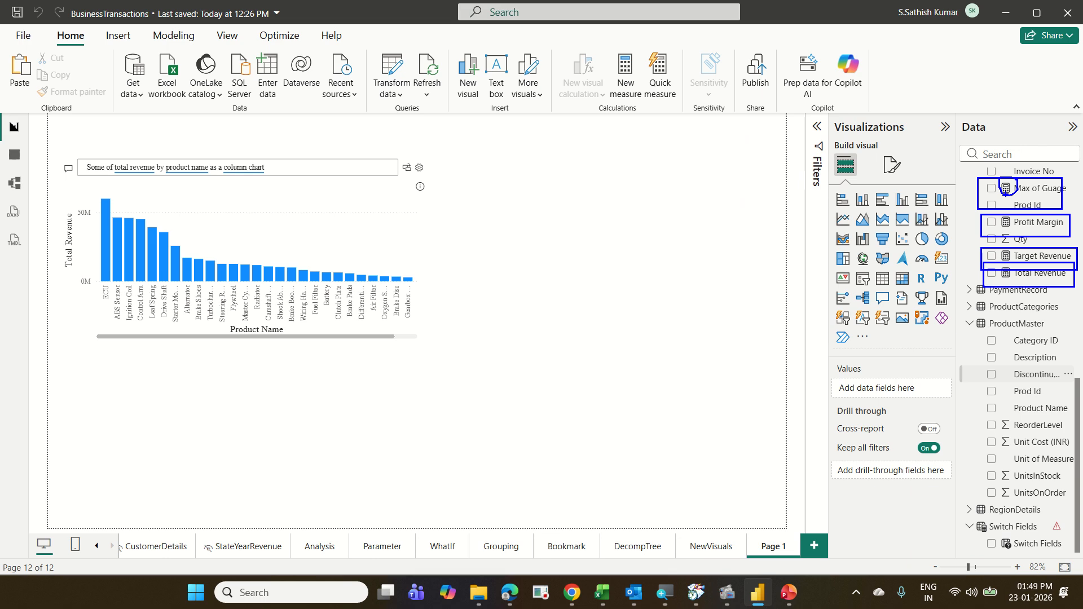
key("Escape")
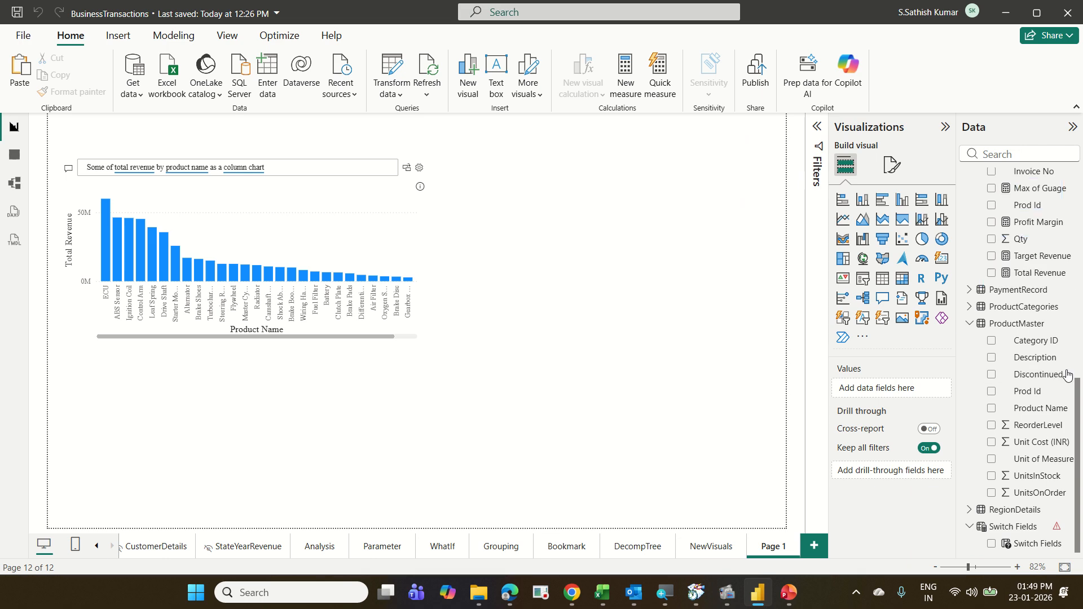
scroll(1064, 361, "up", 10)
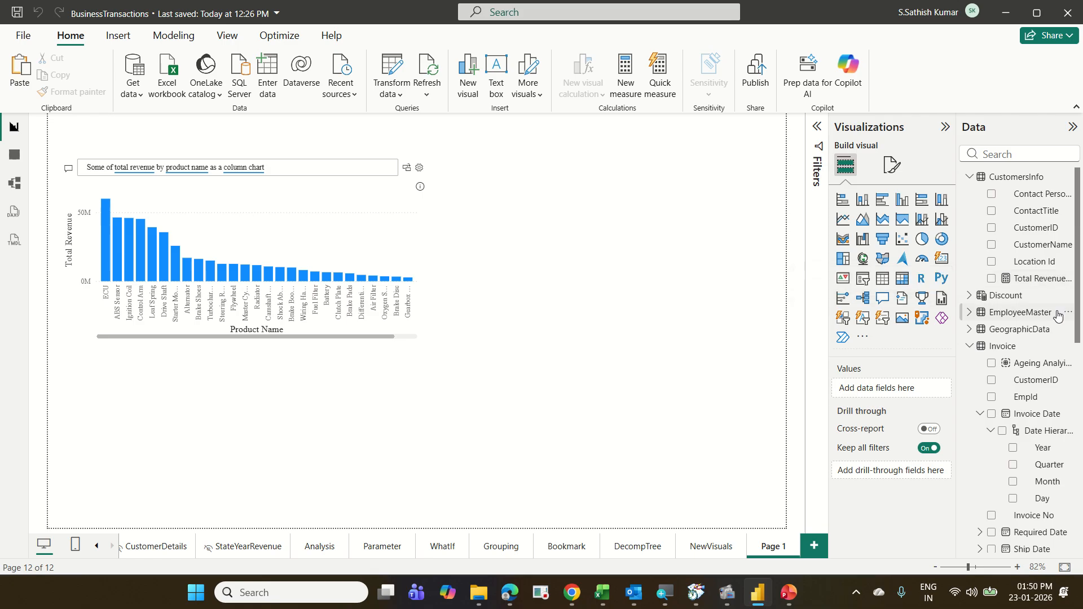
Step: Collapse all the expanded tables in the field list, from CustomersInfo through Switch Fields
left_click(972, 178)
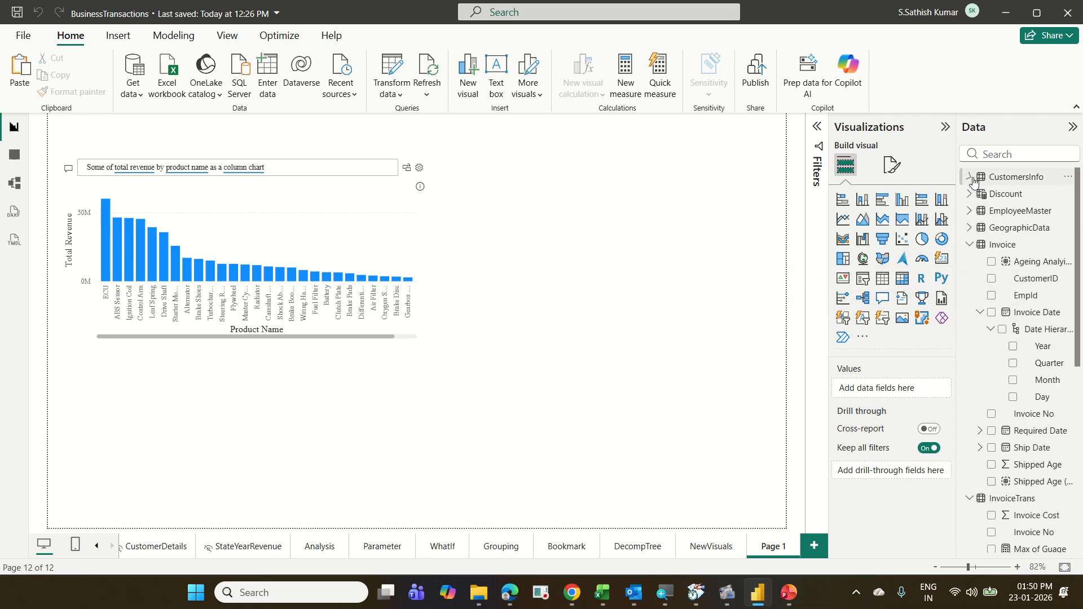
left_click(972, 246)
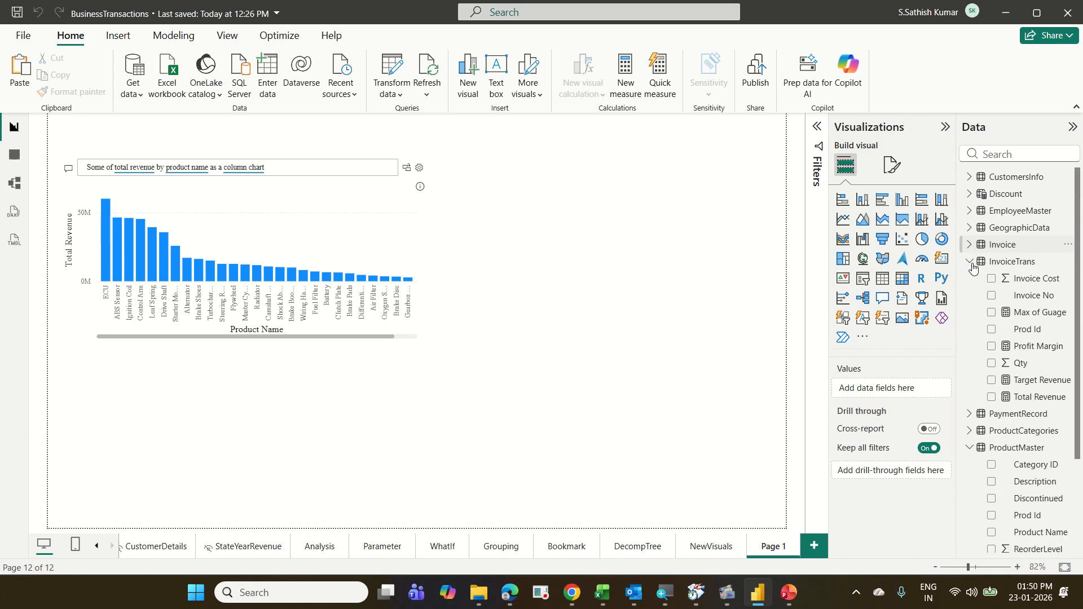
left_click(970, 263)
left_click(971, 279)
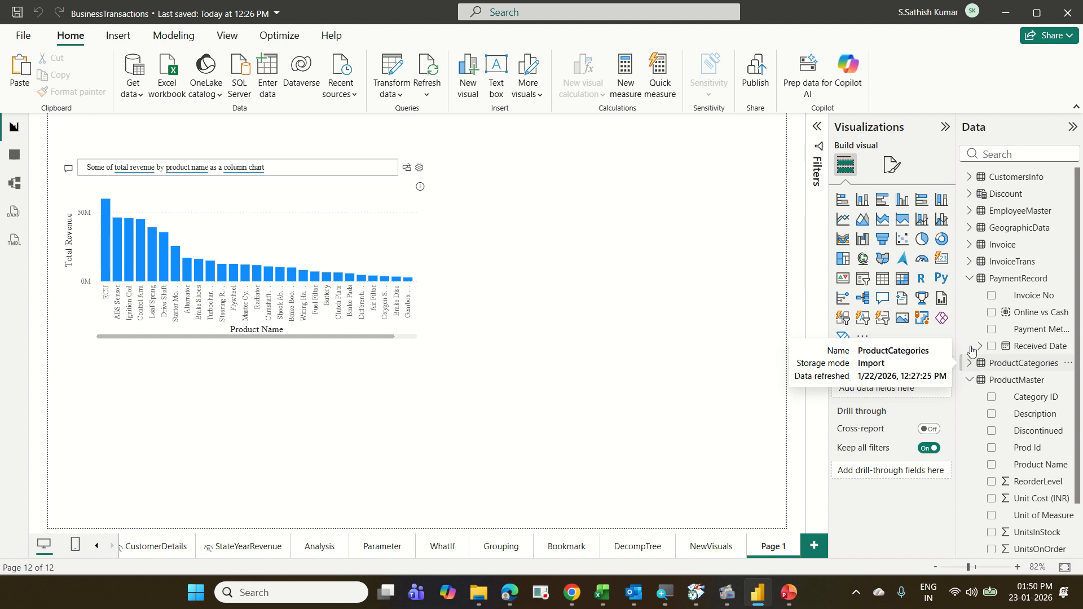
left_click(971, 279)
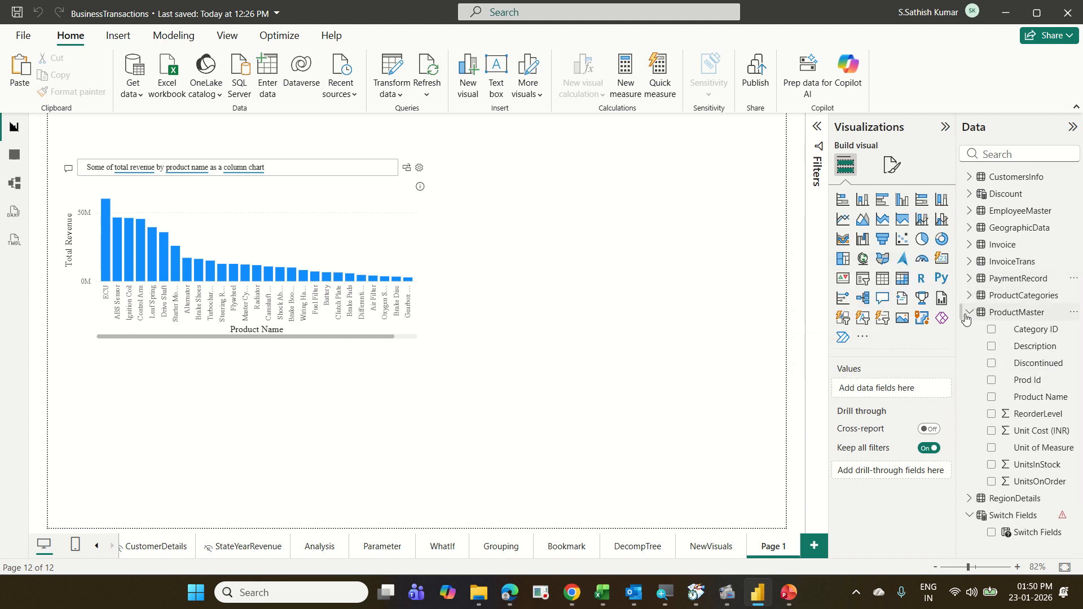
left_click(970, 312)
left_click(969, 346)
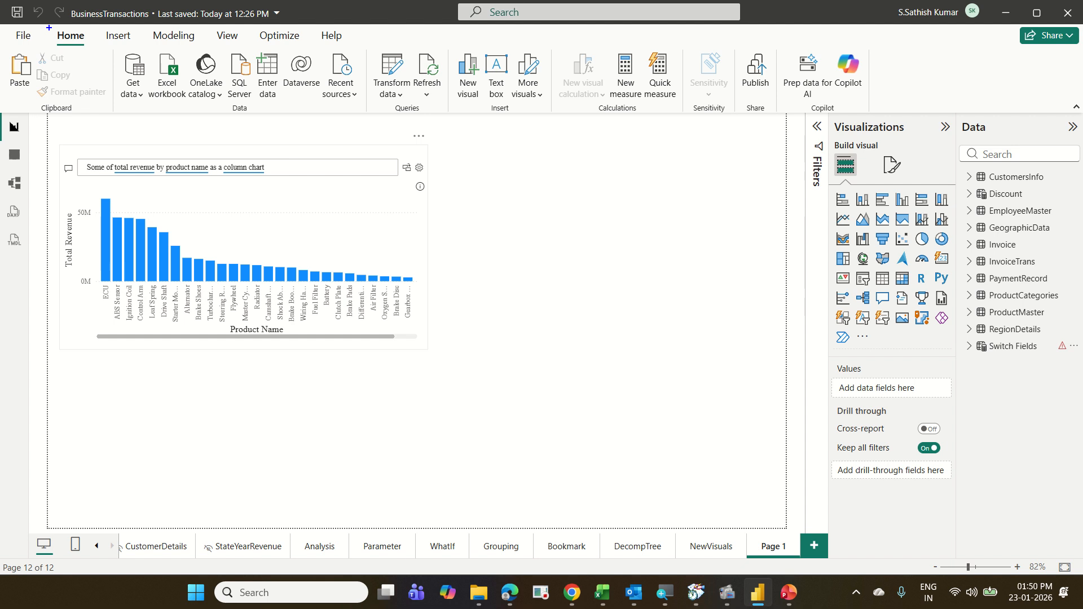
left_click_drag(49, 27, 94, 50)
mouse_move(248, 48)
left_mouse_down()
mouse_move(278, 77)
mouse_move(284, 106)
mouse_move(94, 41)
left_mouse_up()
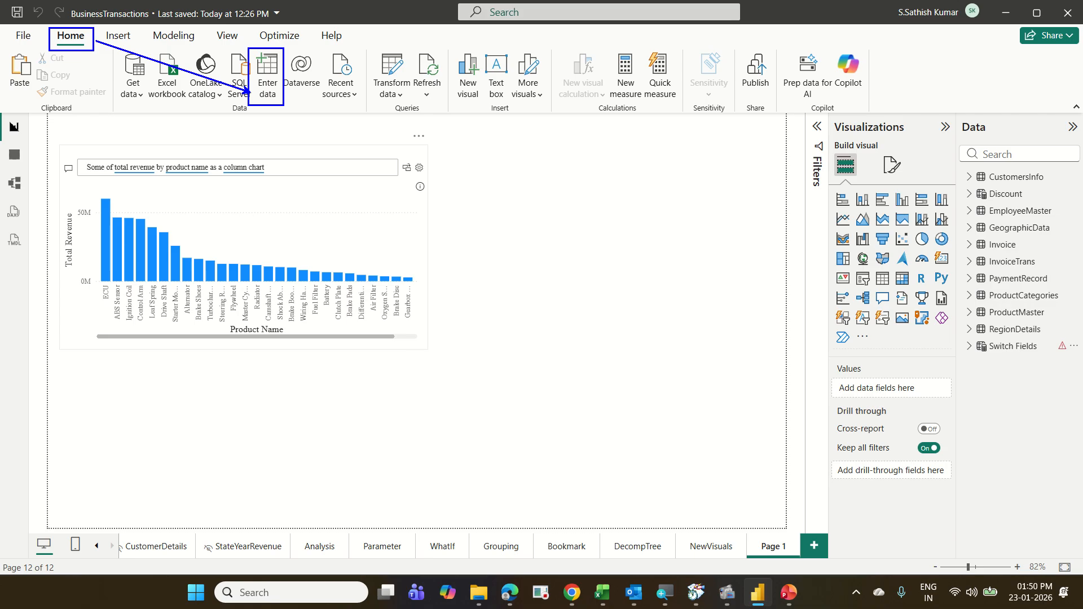
key("Escape")
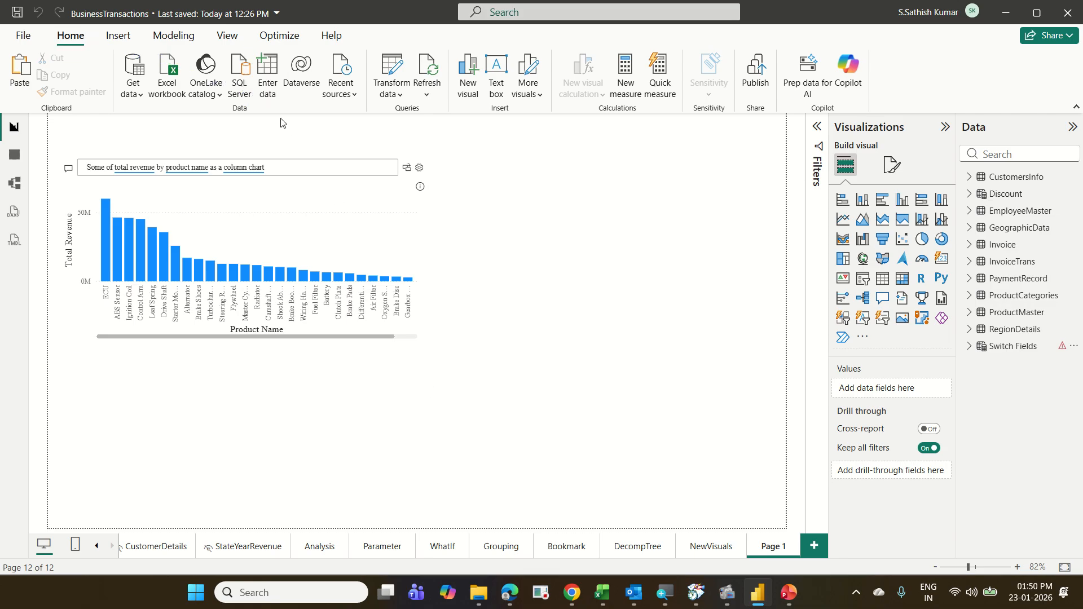
Step: Create an empty manually entered table named MeasureTable and load it into the model
left_click(272, 100)
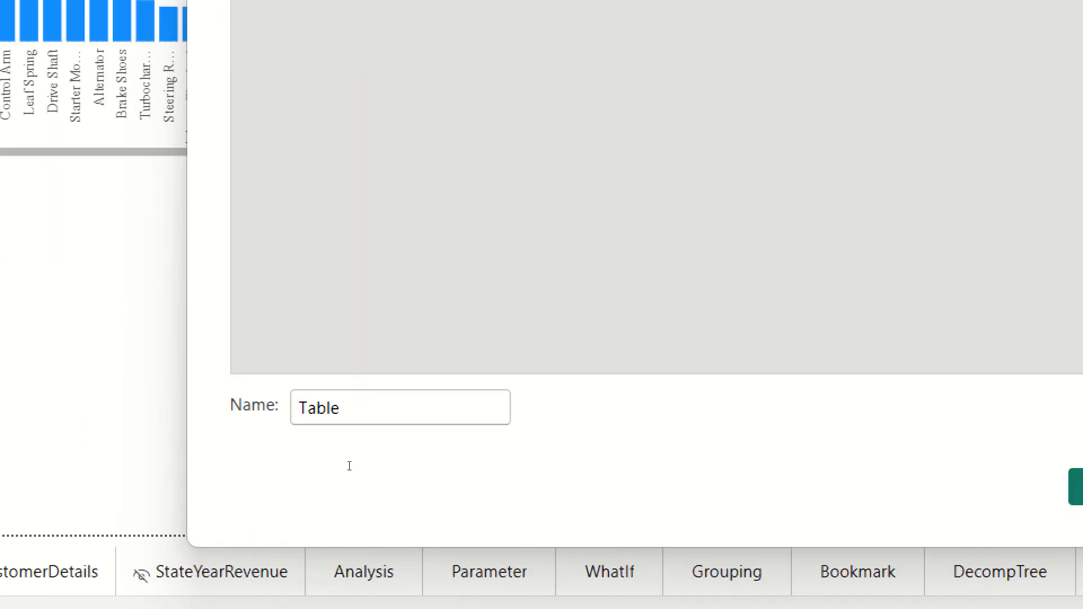
type("mEASURE")
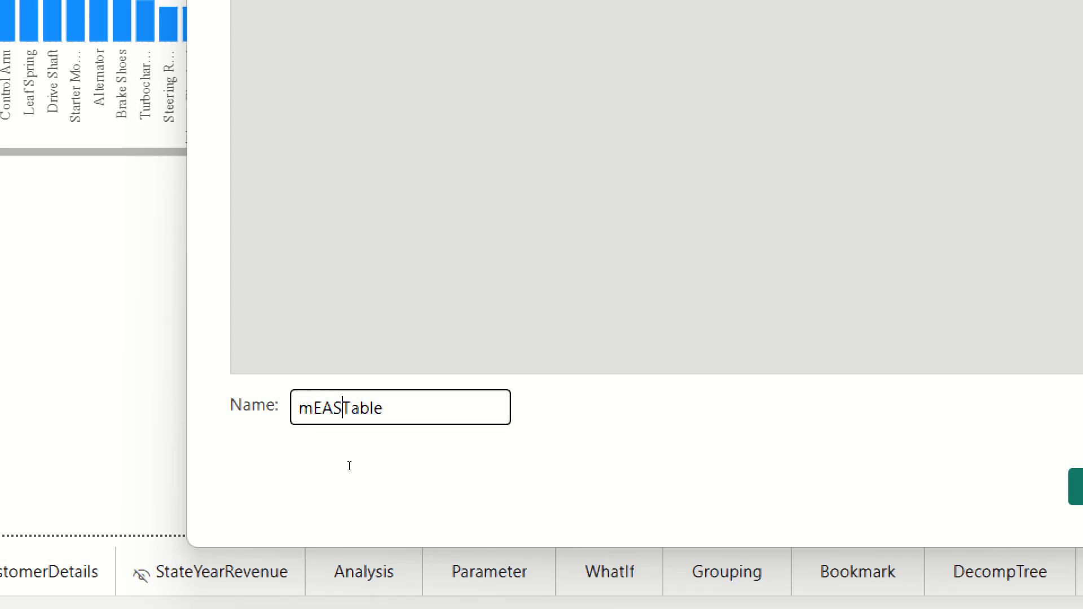
key("BackSpace")
key("BackSpace")
key("BackSpace")
key("BackSpace")
key("BackSpace")
key("BackSpace")
key("BackSpace")
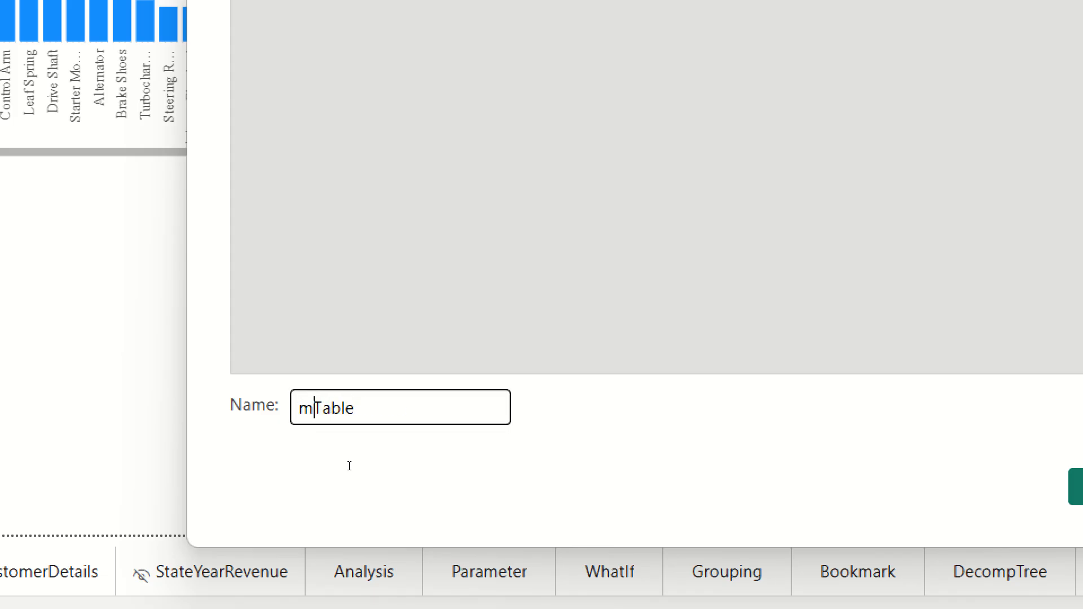
type("Measure")
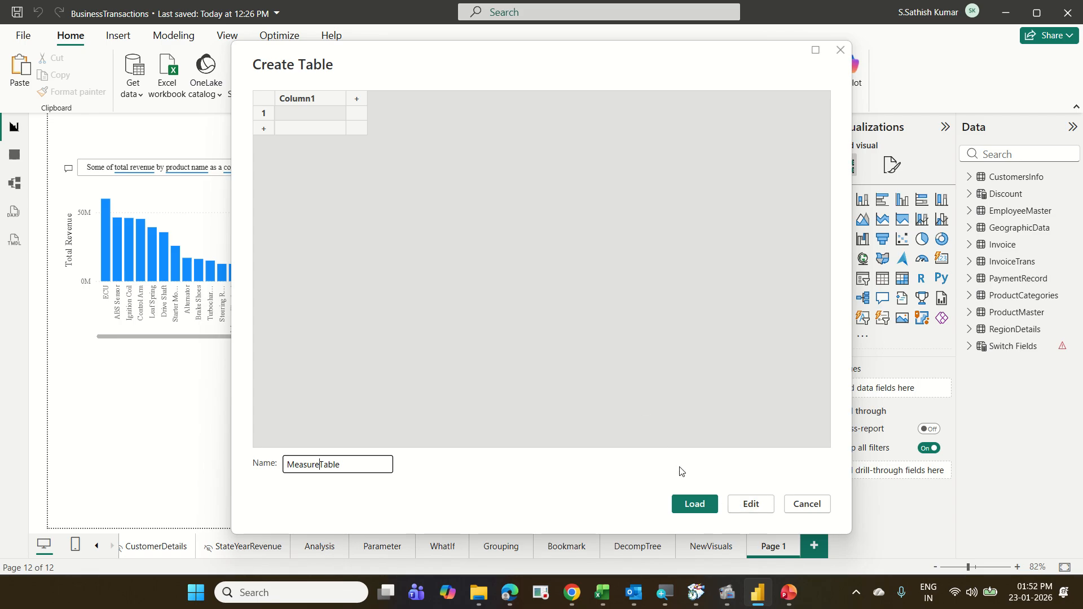
left_click(694, 511)
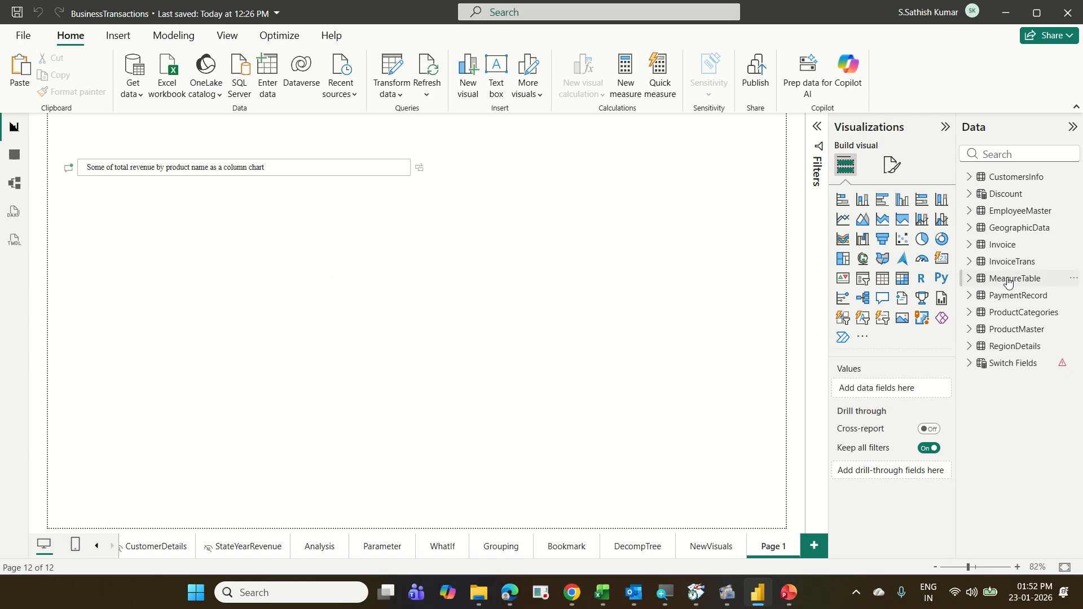
Step: Expand MeasureTable and InvoiceTrans, and set the Total Revenue measure's home table to MeasureTable
left_click(970, 279)
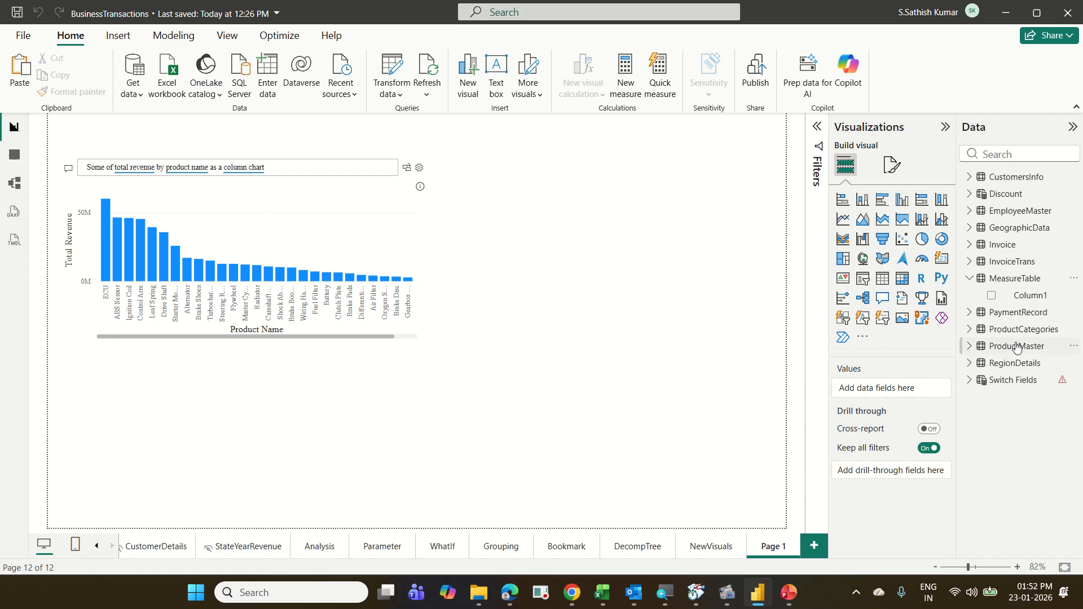
left_click(968, 263)
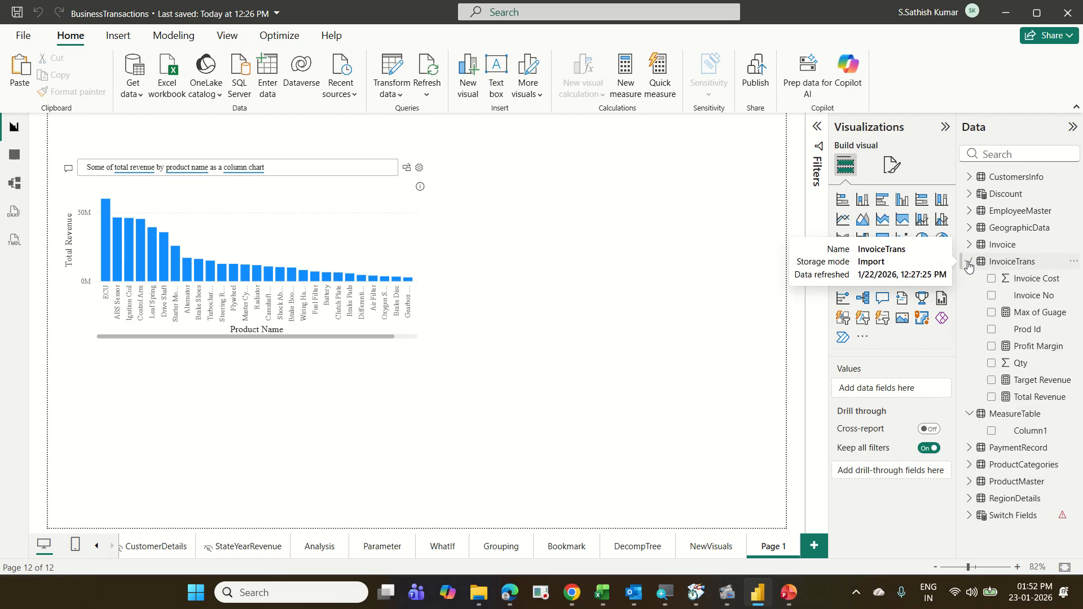
left_click(1052, 403)
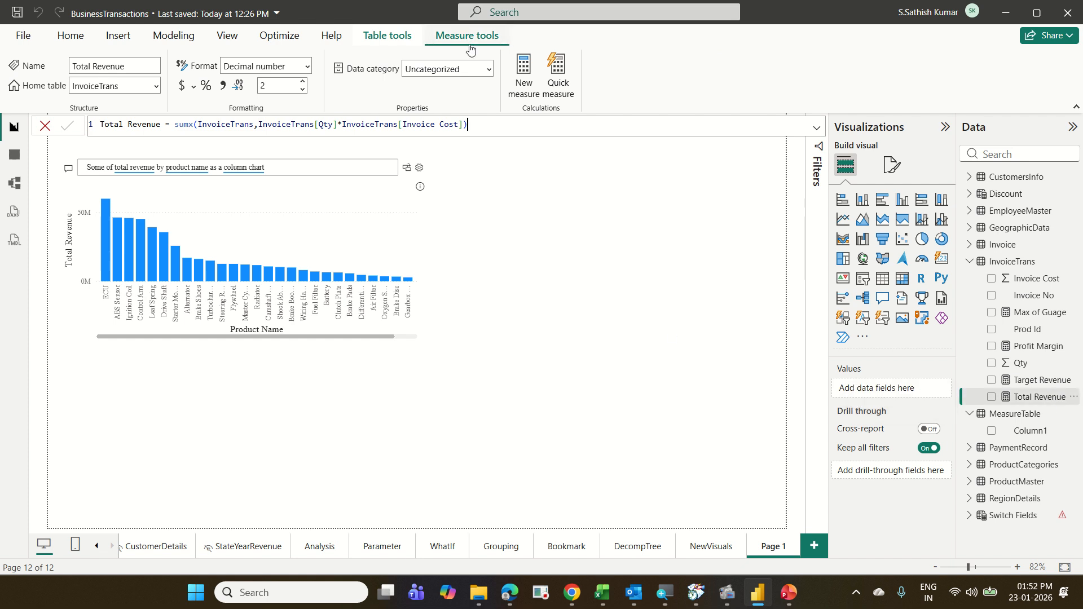
left_click(156, 88)
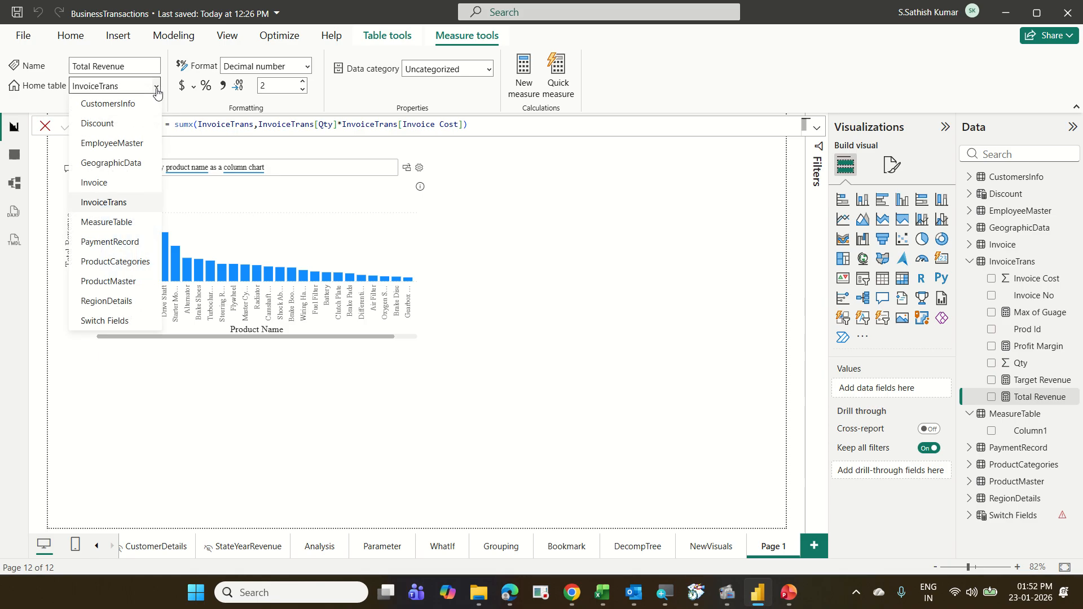
left_click(130, 223)
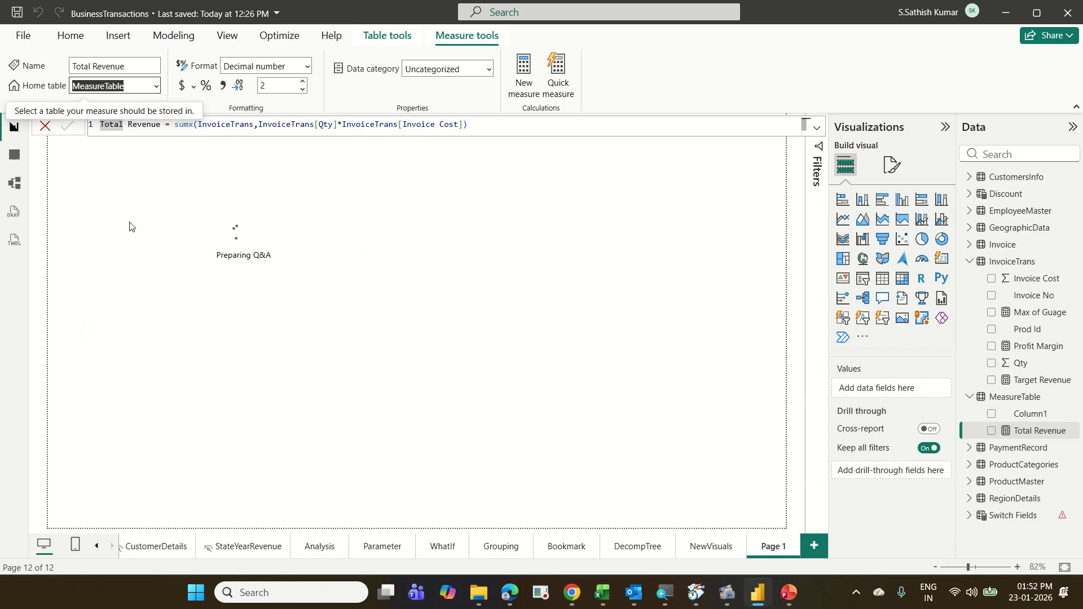
Step: Move the Target Revenue measure from InvoiceTrans to MeasureTable by changing its home table
left_click(1042, 381)
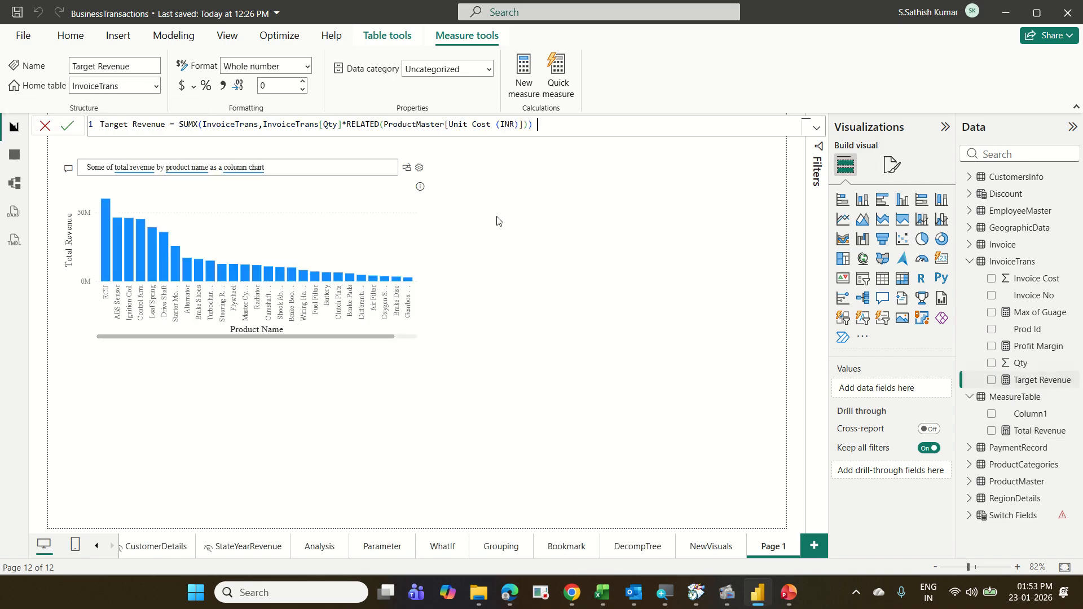
left_click(156, 86)
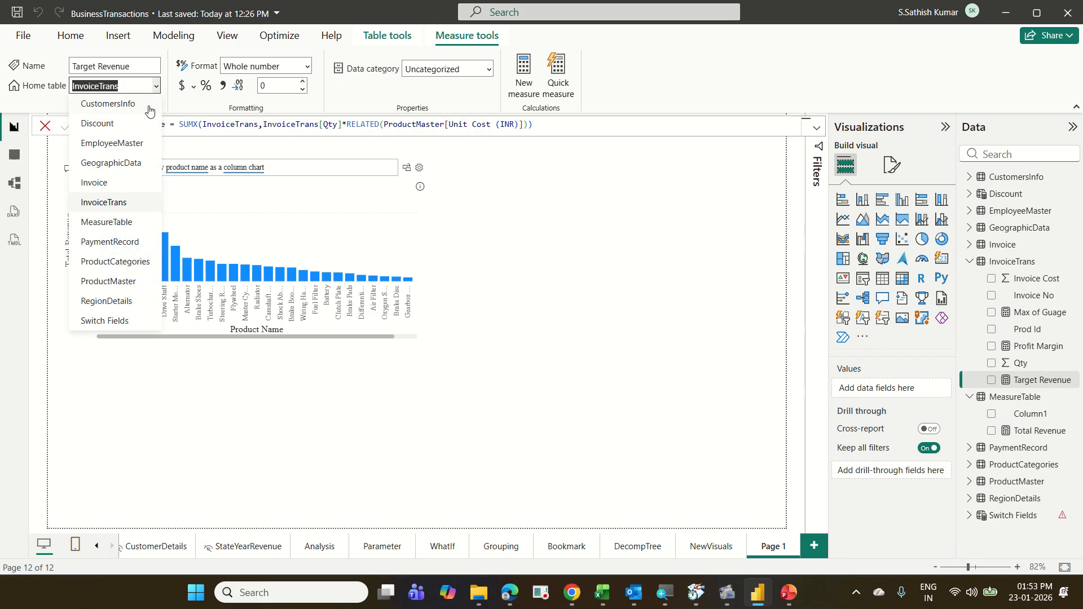
left_click(130, 222)
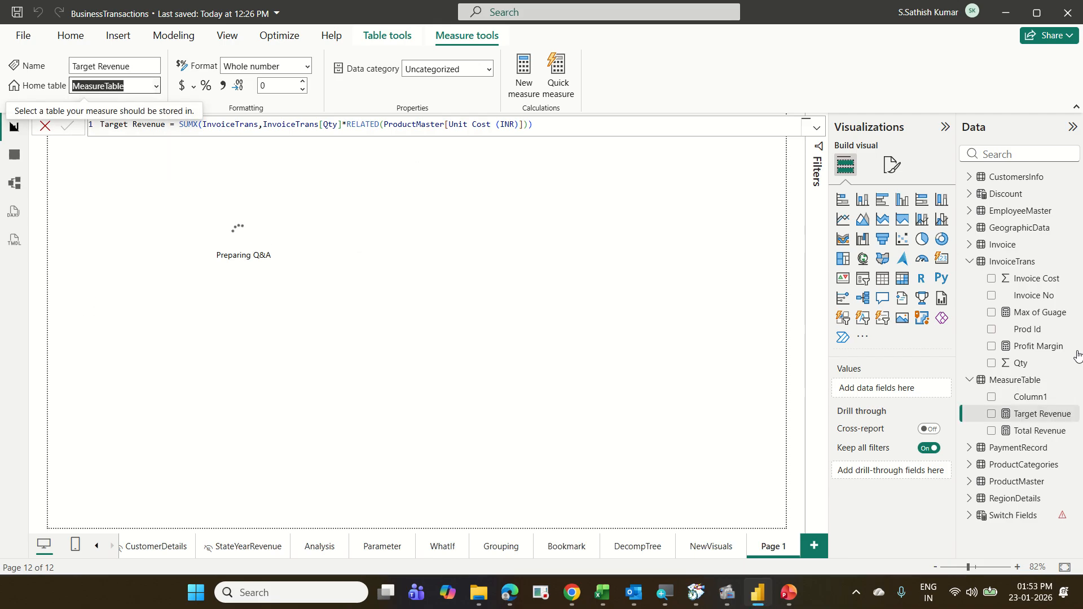
Step: Set MeasureTable as the home table of the Profit Margin measure
left_click(1029, 346)
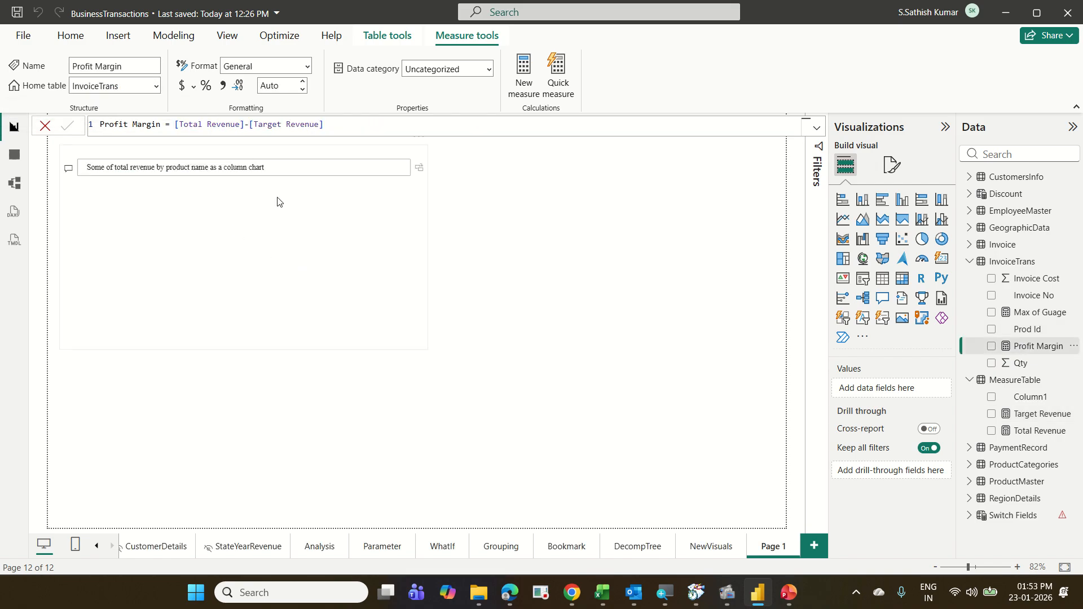
left_click(154, 86)
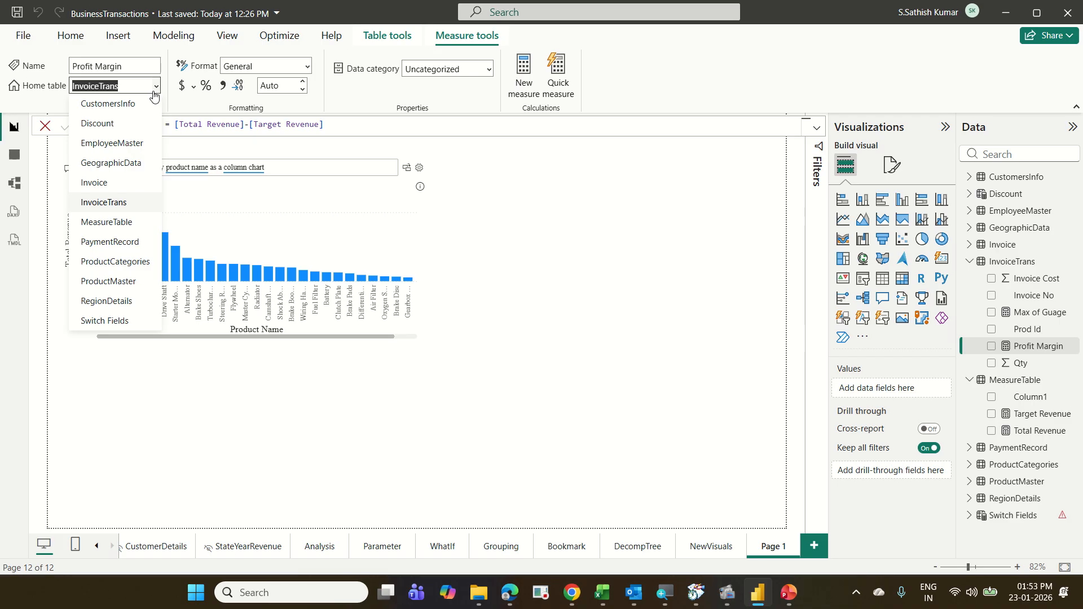
left_click(134, 222)
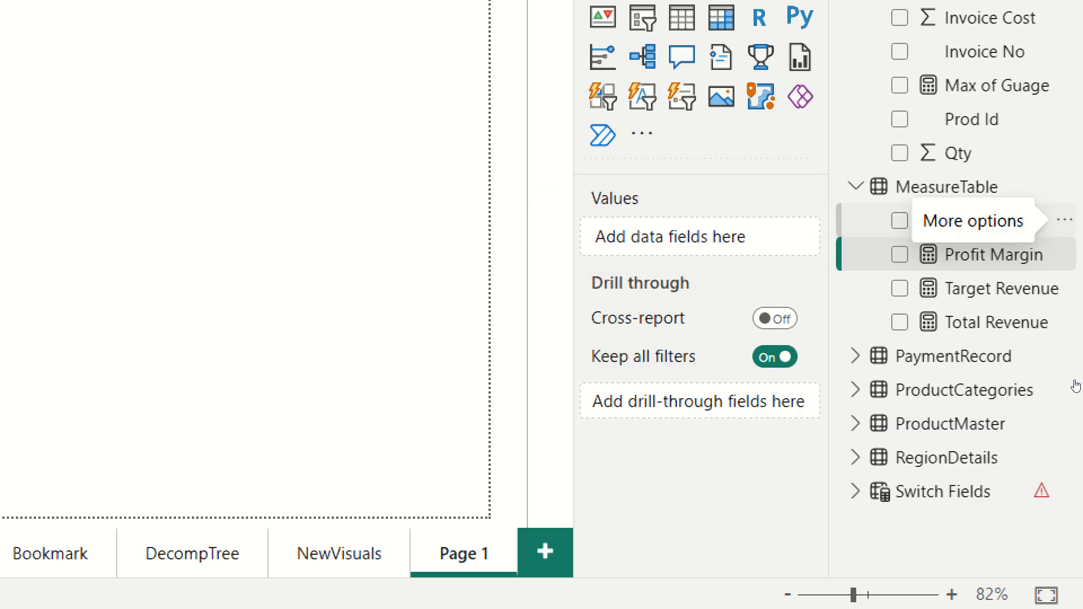
Step: Delete the placeholder Column1 from MeasureTable in the model and confirm the deletion
left_click(1064, 219)
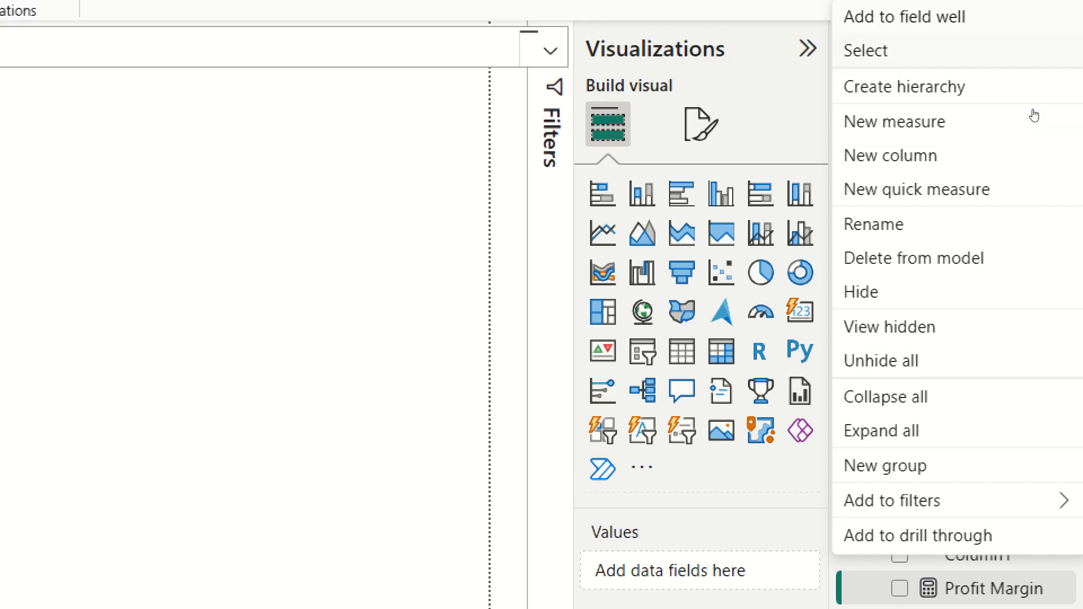
left_click(1035, 274)
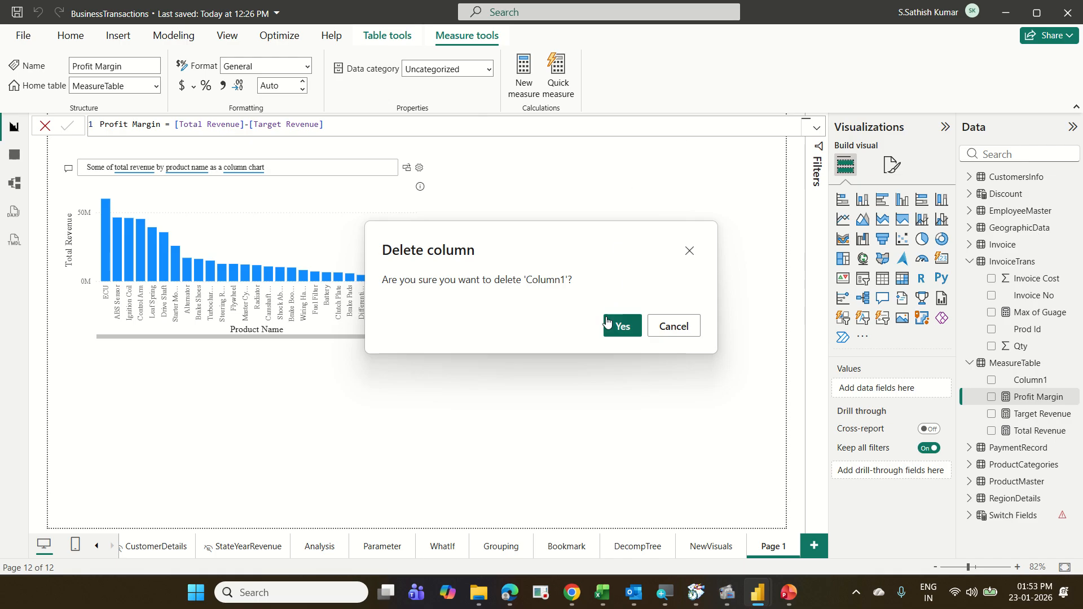
left_click(132, 464)
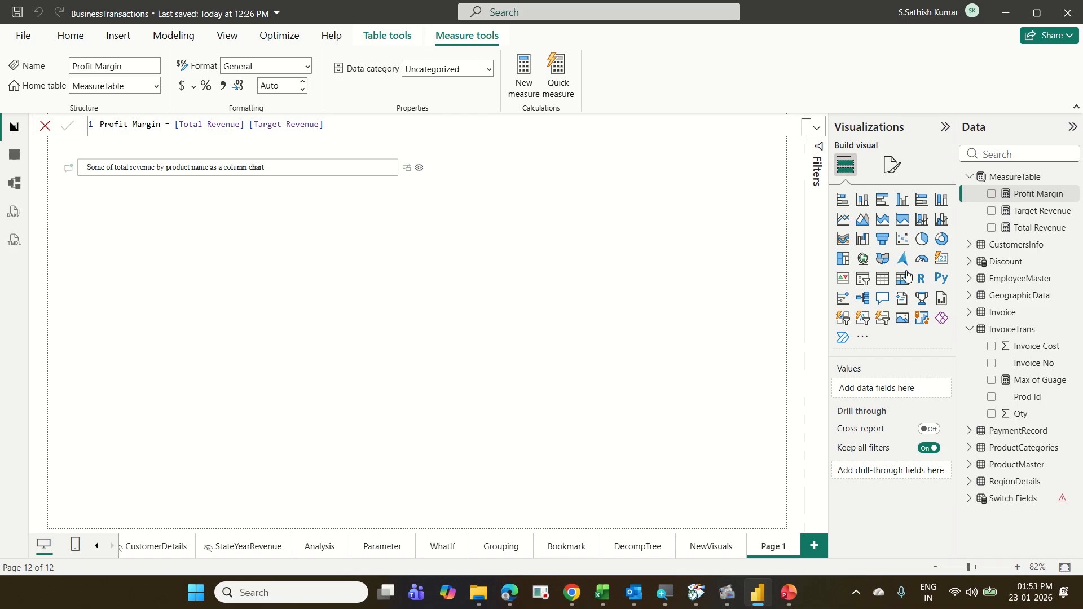
Step: Move the Total Revenue after Discount measure from CustomersInfo to MeasureTable by changing its home table
left_click(971, 245)
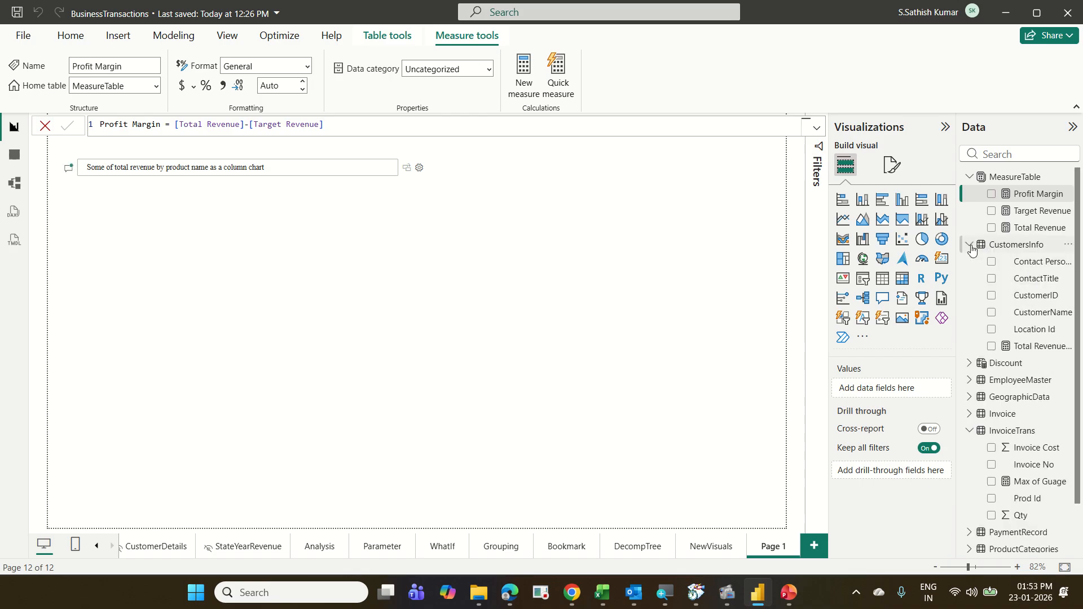
left_click(1025, 352)
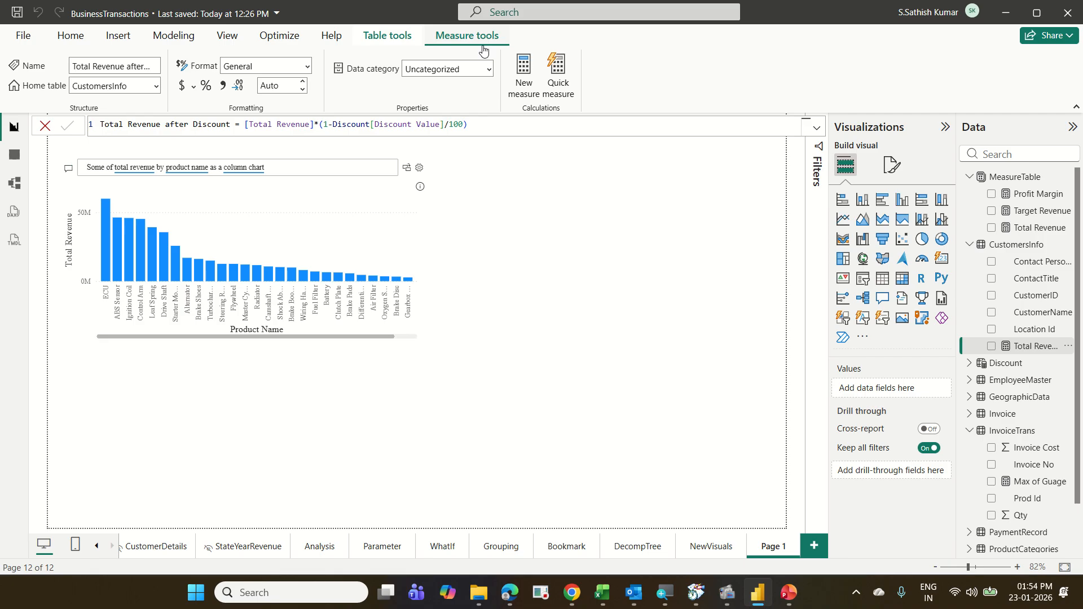
left_click(156, 89)
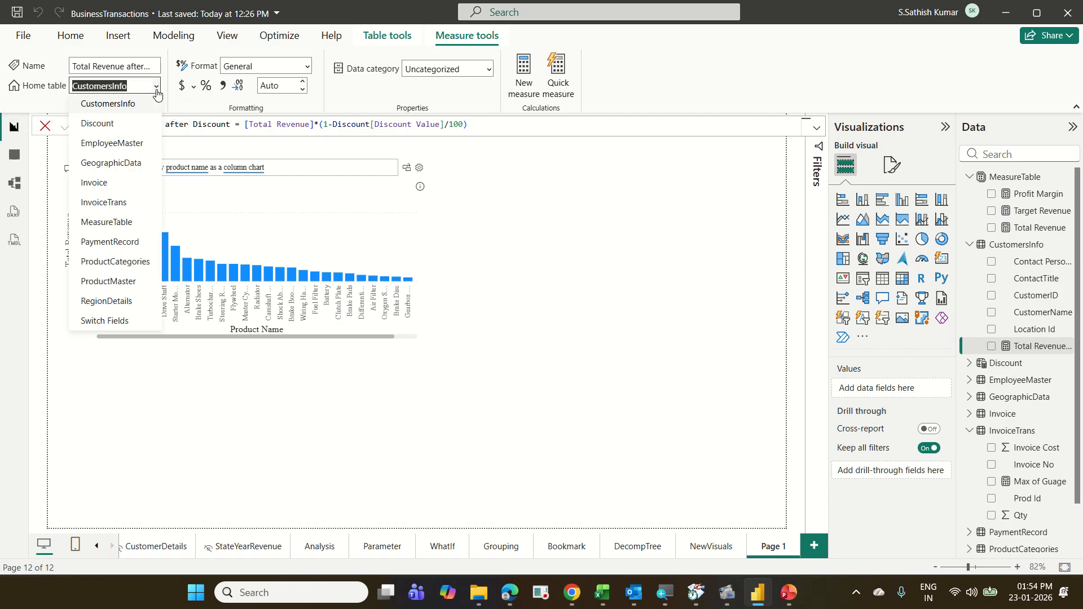
left_click(133, 223)
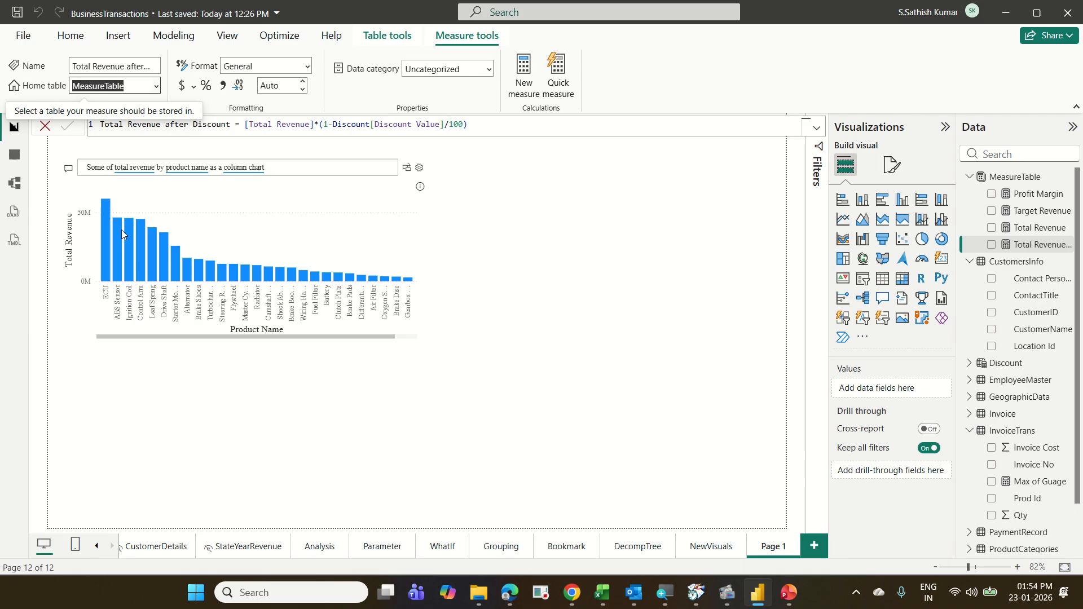
Step: View the CustomerDetails report page and return to Page 1
left_click(161, 544)
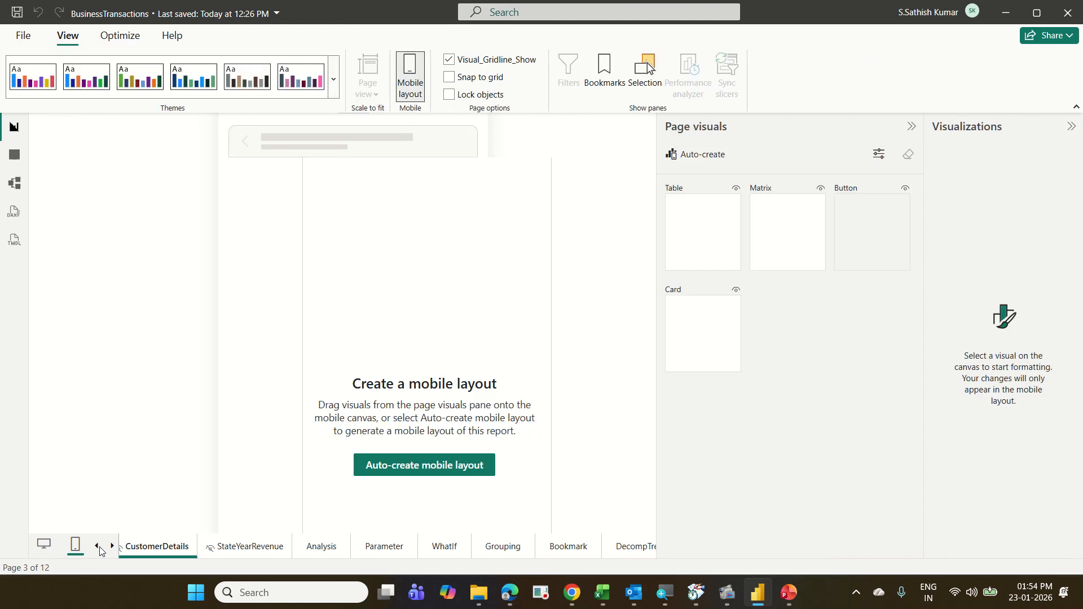
left_click(100, 552)
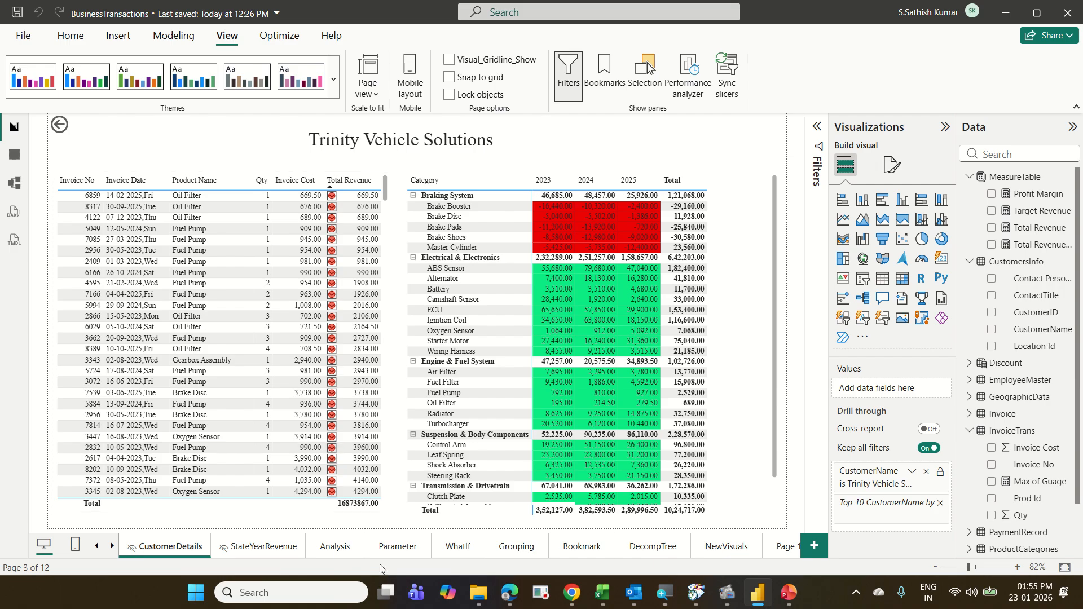
left_click(785, 549)
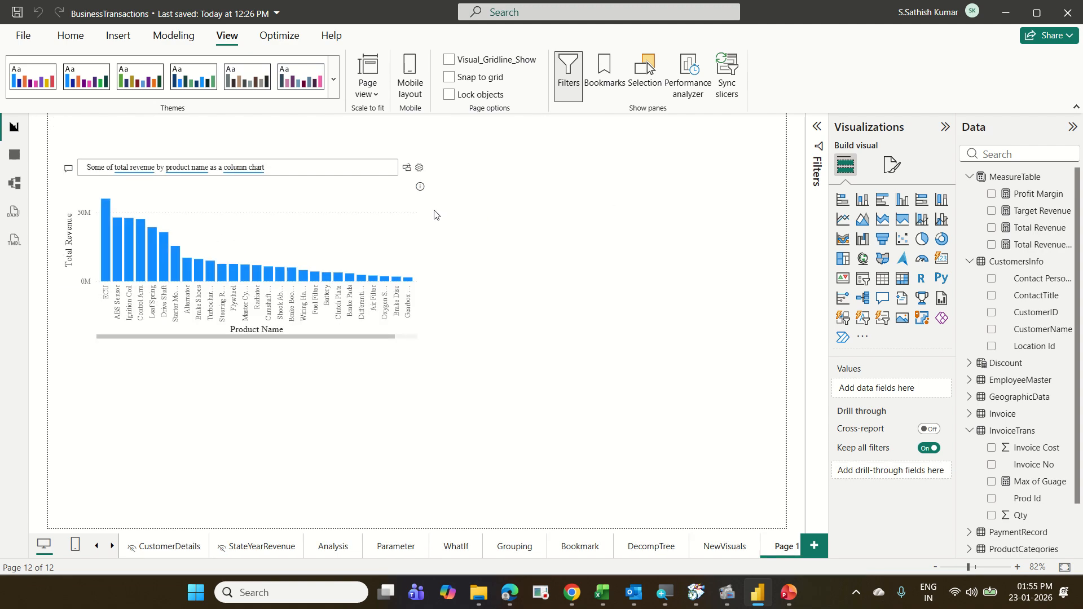
Step: Delete the Q&A visual showing total revenue by product name from Page 1, and widen the Data pane
left_click(425, 224)
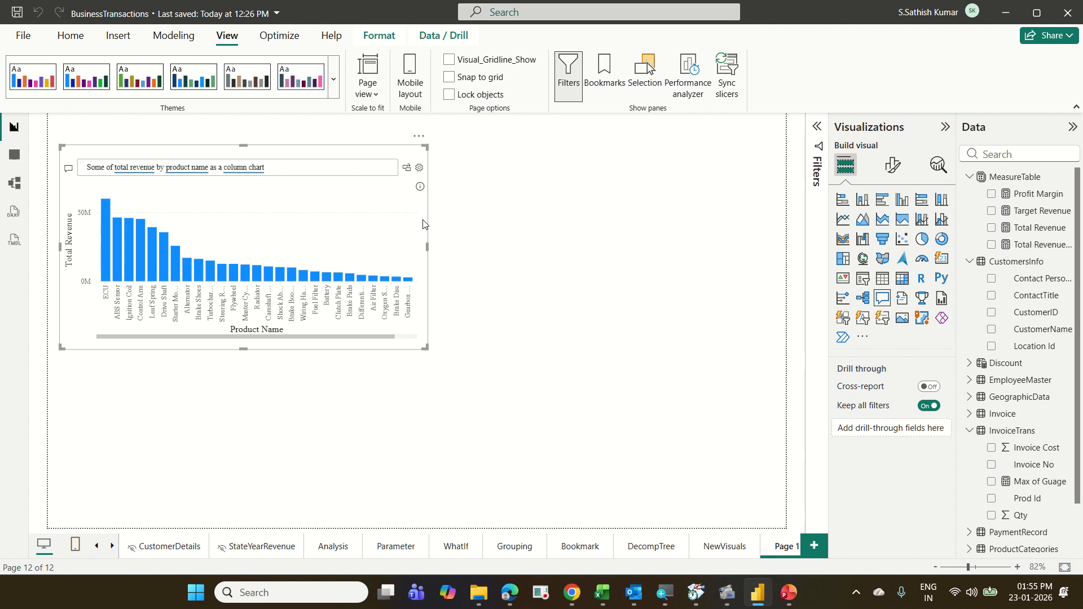
key("Delete")
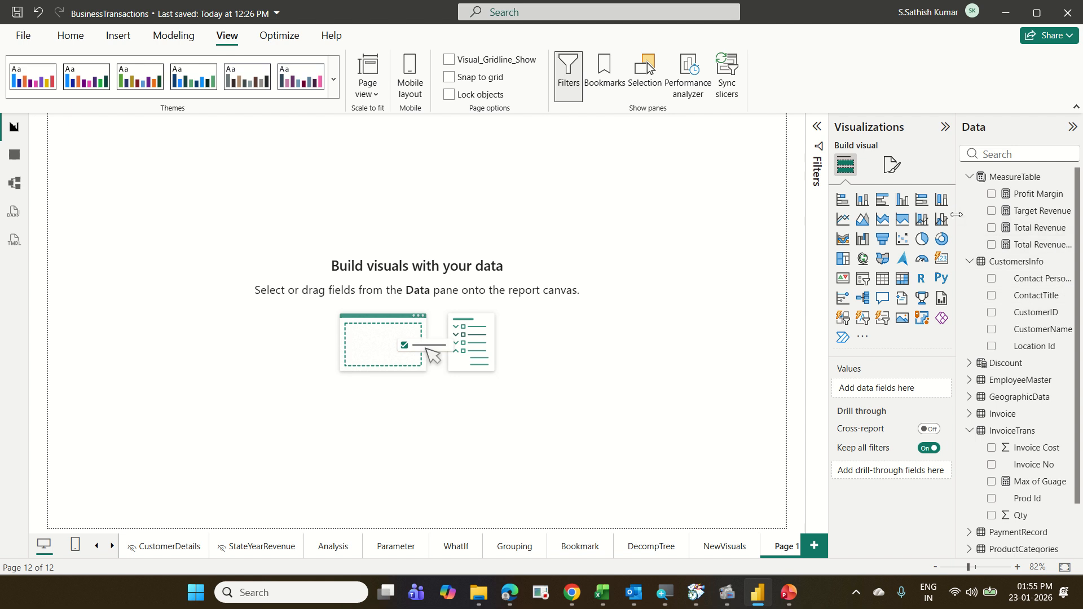
left_click_drag(956, 214, 936, 210)
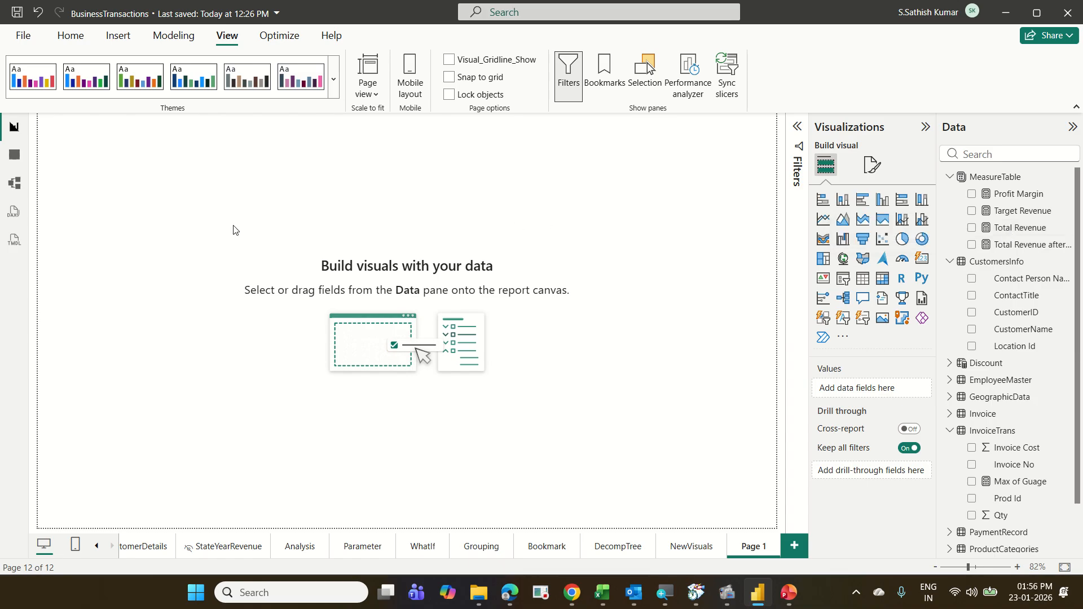
left_click_drag(178, 157, 250, 278)
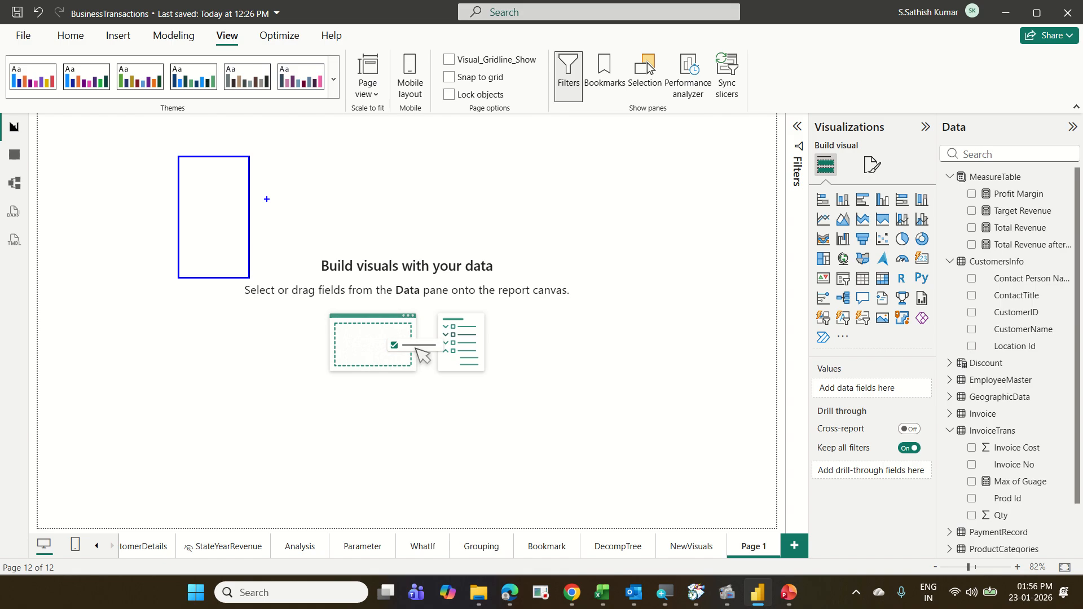
left_click_drag(256, 158, 313, 278)
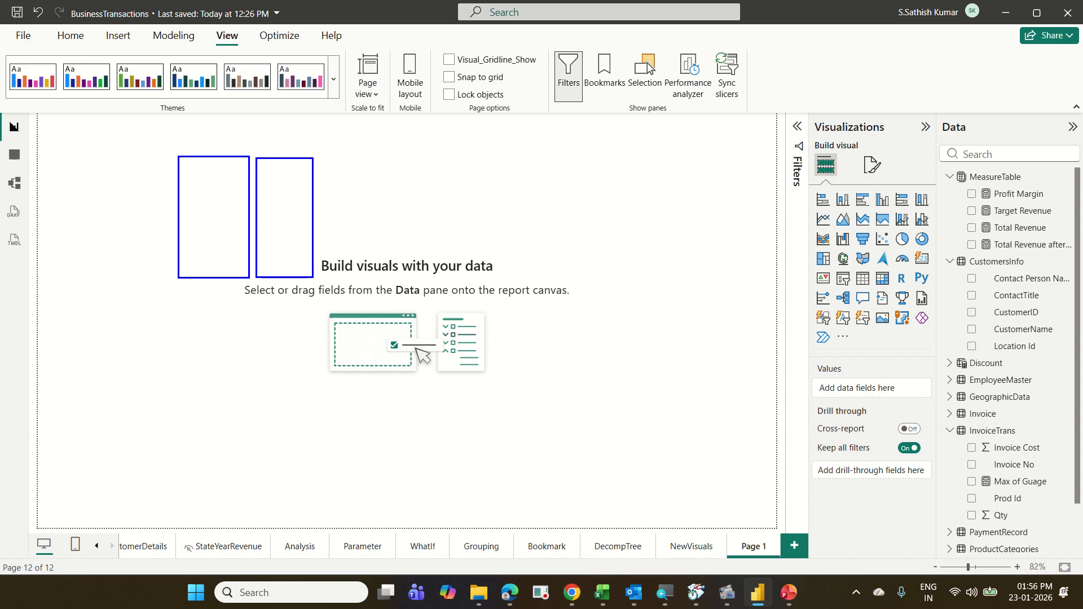
mouse_move(296, 156)
left_mouse_down()
mouse_move(279, 130)
mouse_move(230, 136)
mouse_move(213, 155)
left_mouse_up()
mouse_move(286, 170)
left_mouse_down()
mouse_move(325, 152)
mouse_move(226, 151)
left_mouse_up()
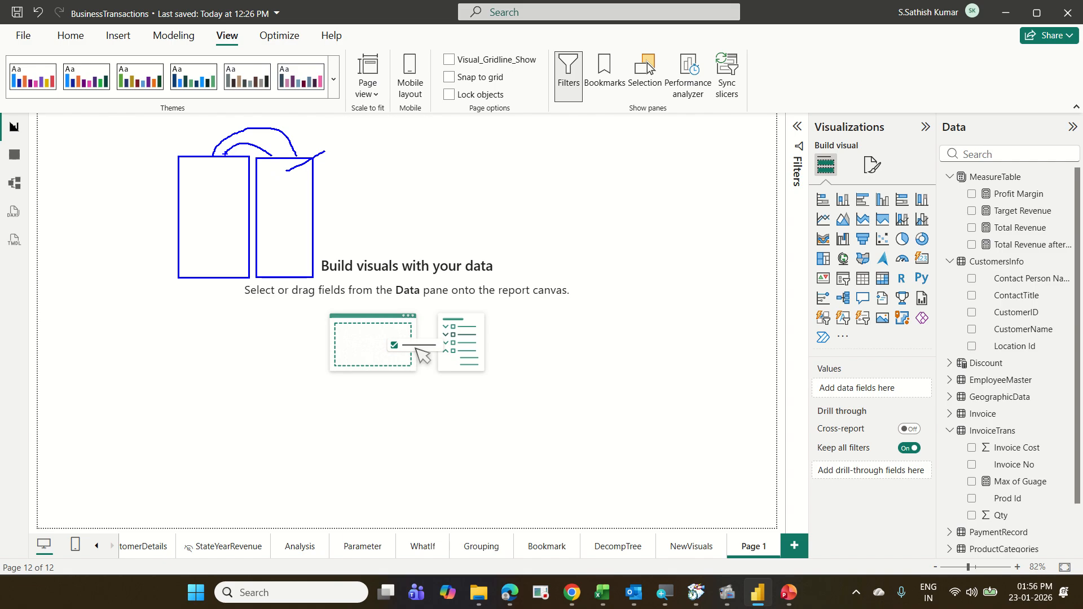
key("Escape")
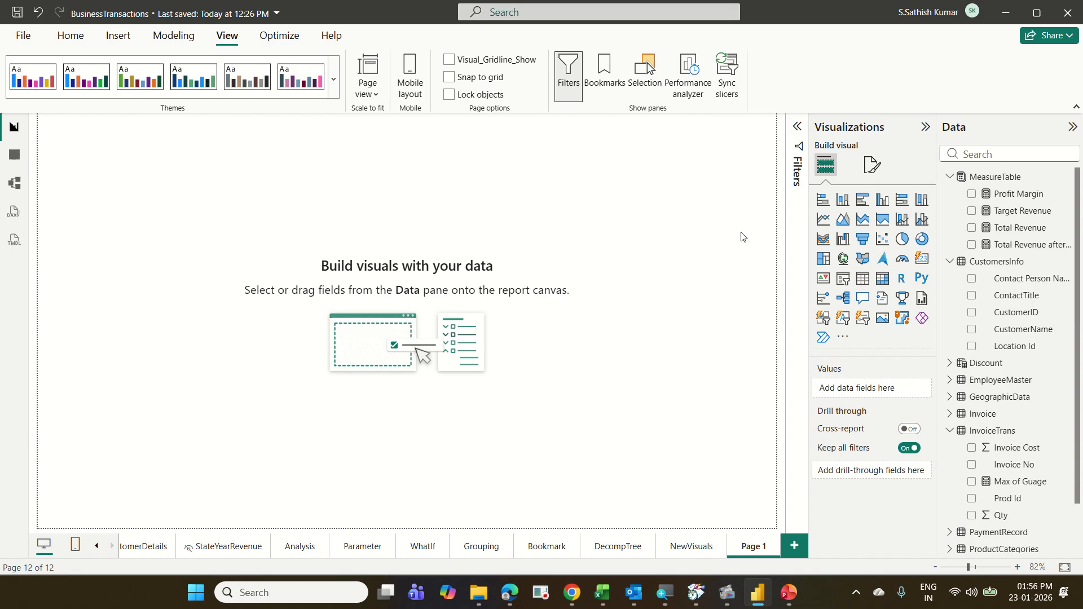
Step: Select MeasureTable among the model's tables
left_click(1006, 177)
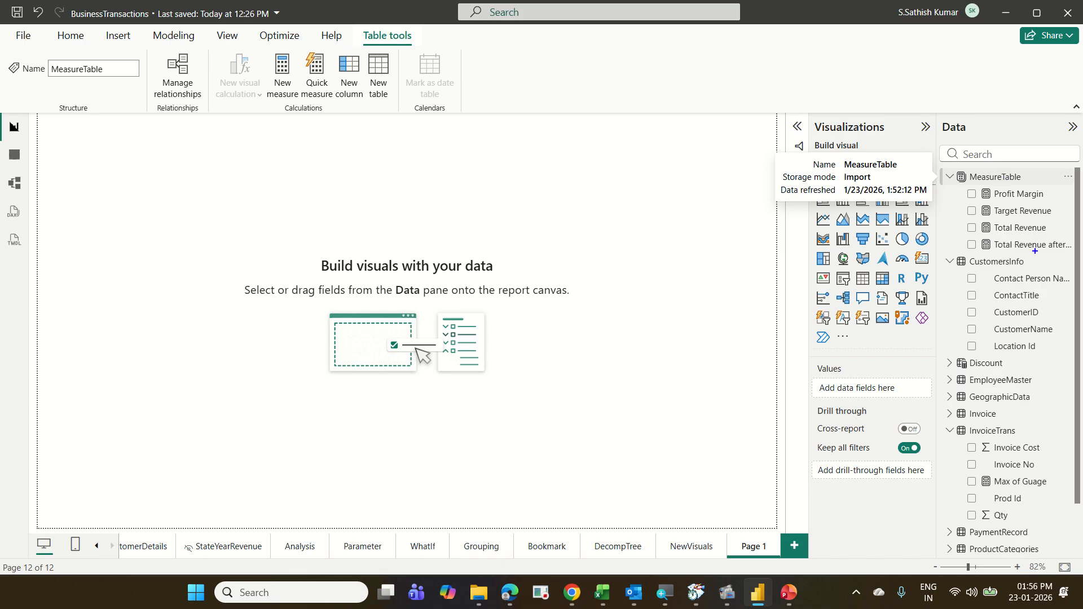
left_click_drag(963, 218, 1050, 239)
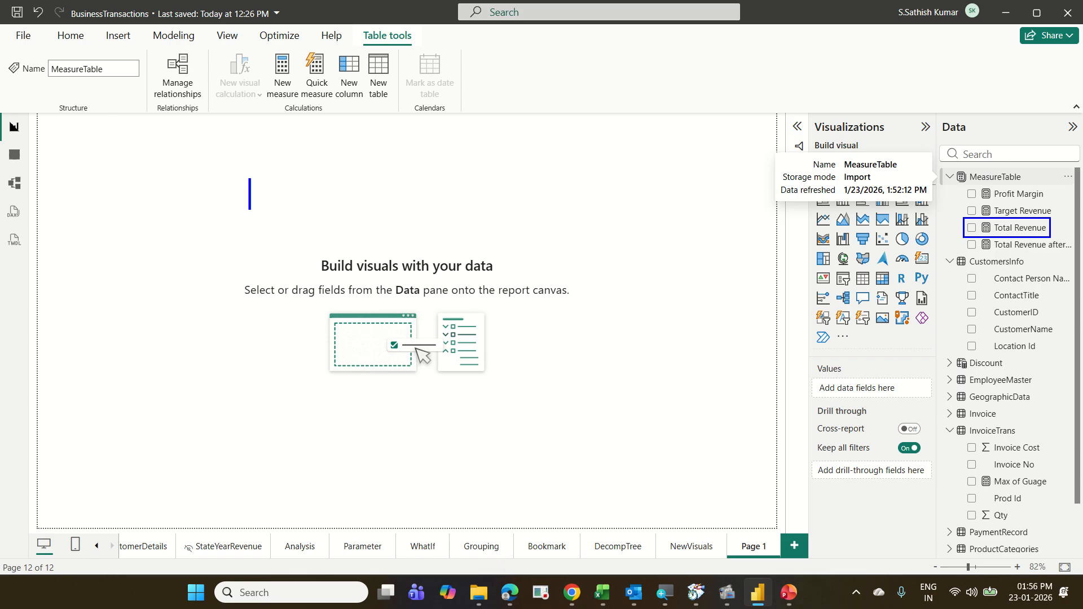
type("Calculate")
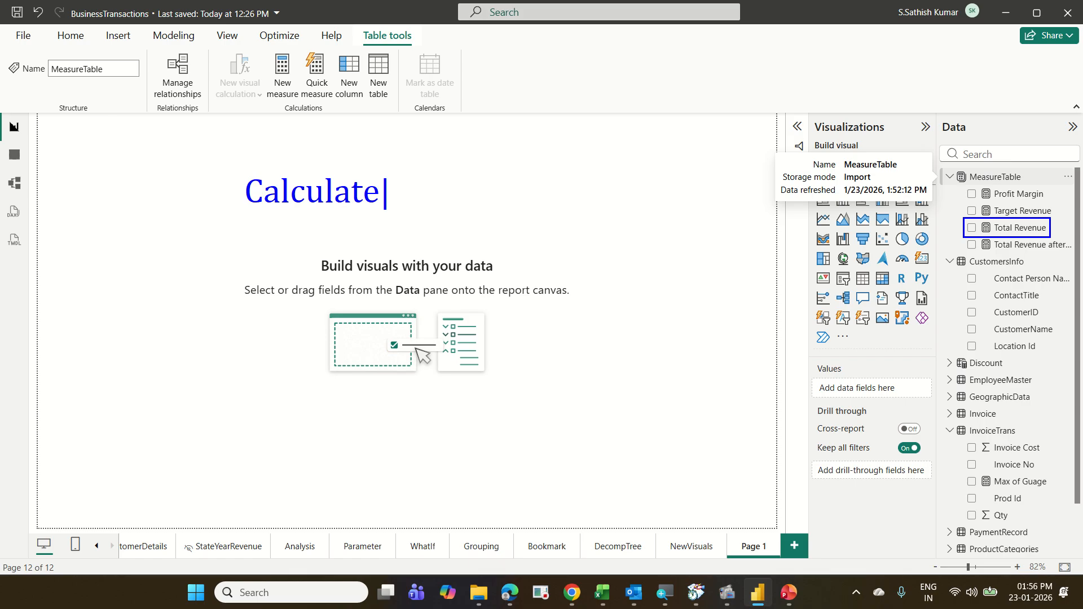
key("Escape")
key("Escape")
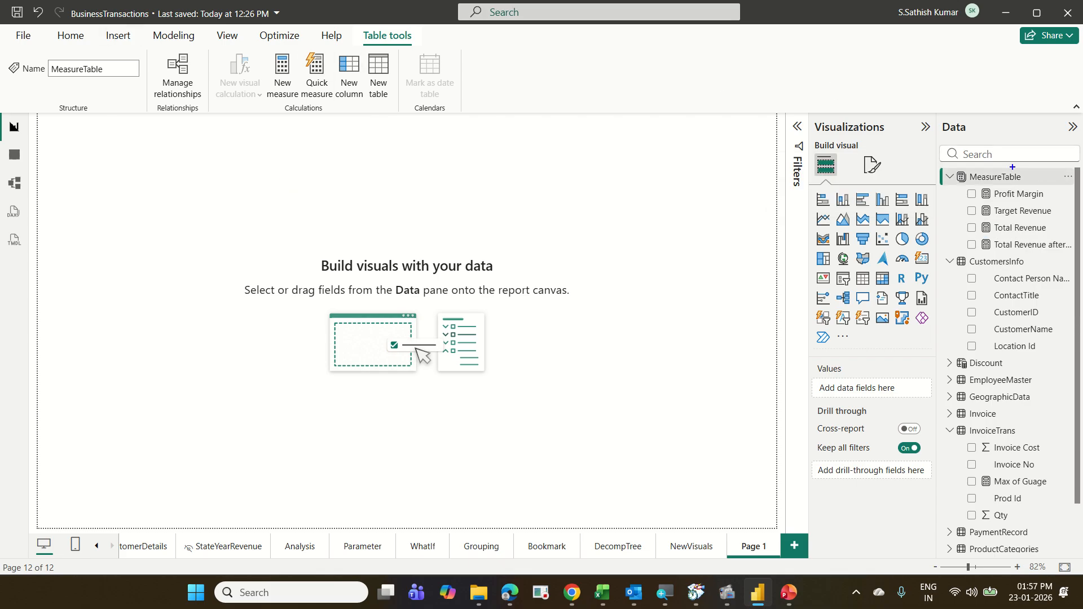
left_click_drag(930, 165, 1047, 188)
mouse_move(959, 187)
left_mouse_down()
mouse_move(1007, 135)
mouse_move(953, 180)
left_mouse_up()
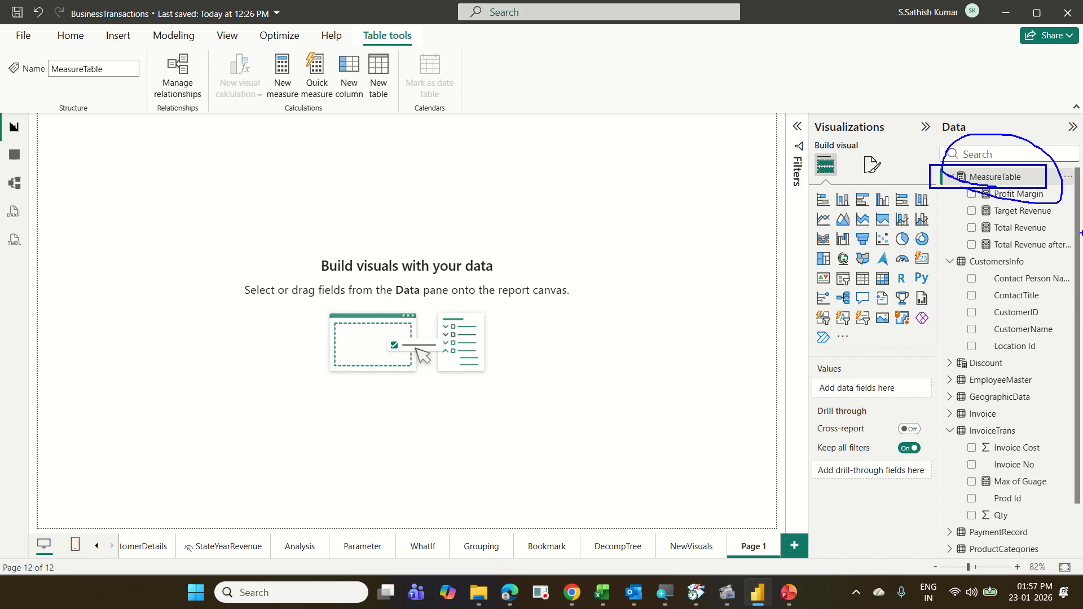
key("Escape")
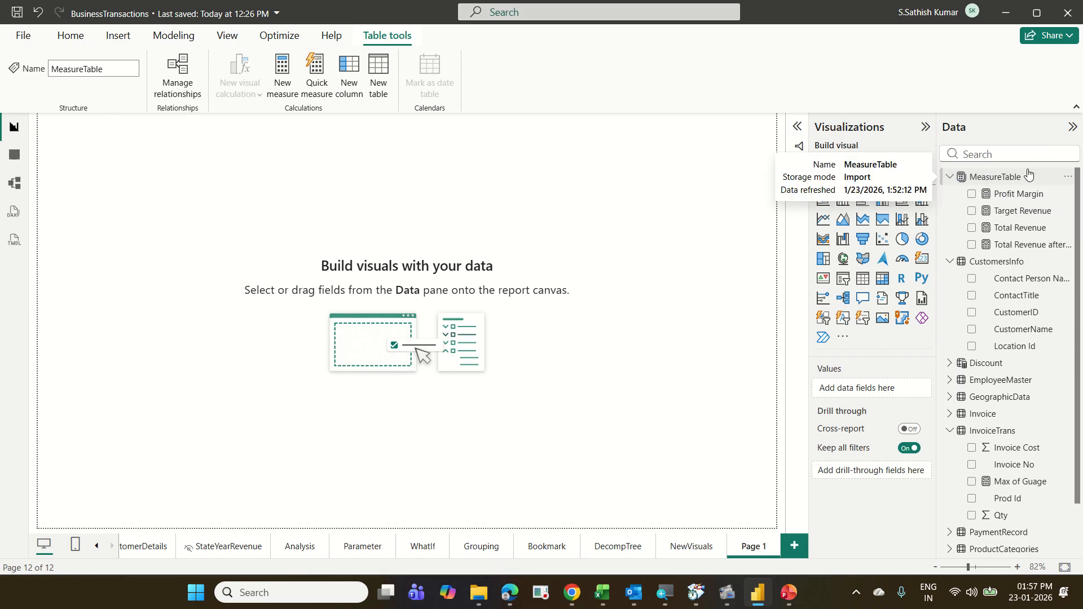
Step: Create a new measure in MeasureTable and put "South Region Total rev" in front of its default name
left_click(67, 41)
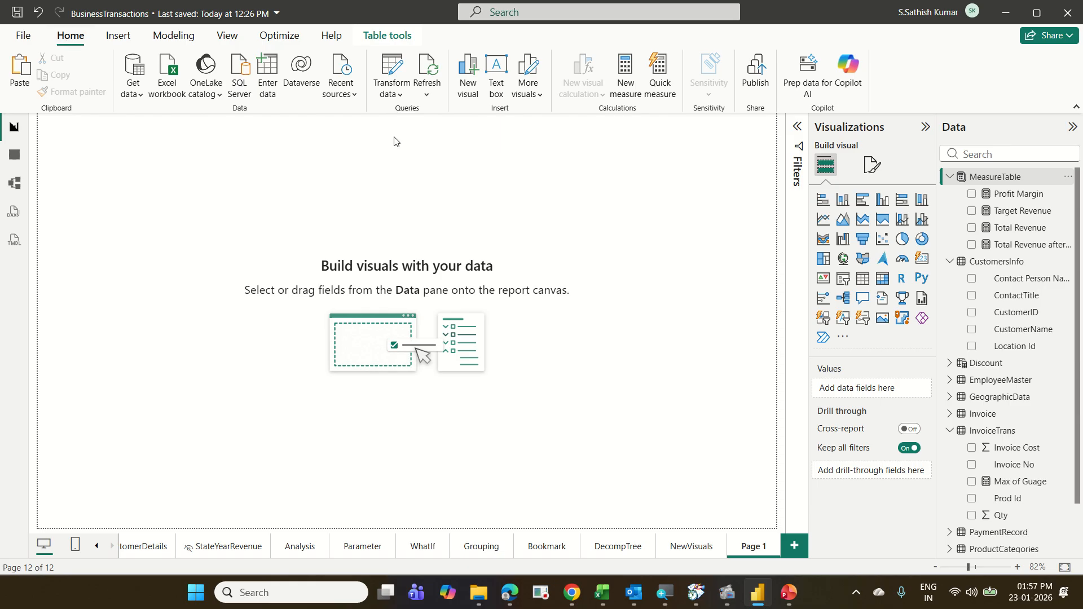
left_click(624, 94)
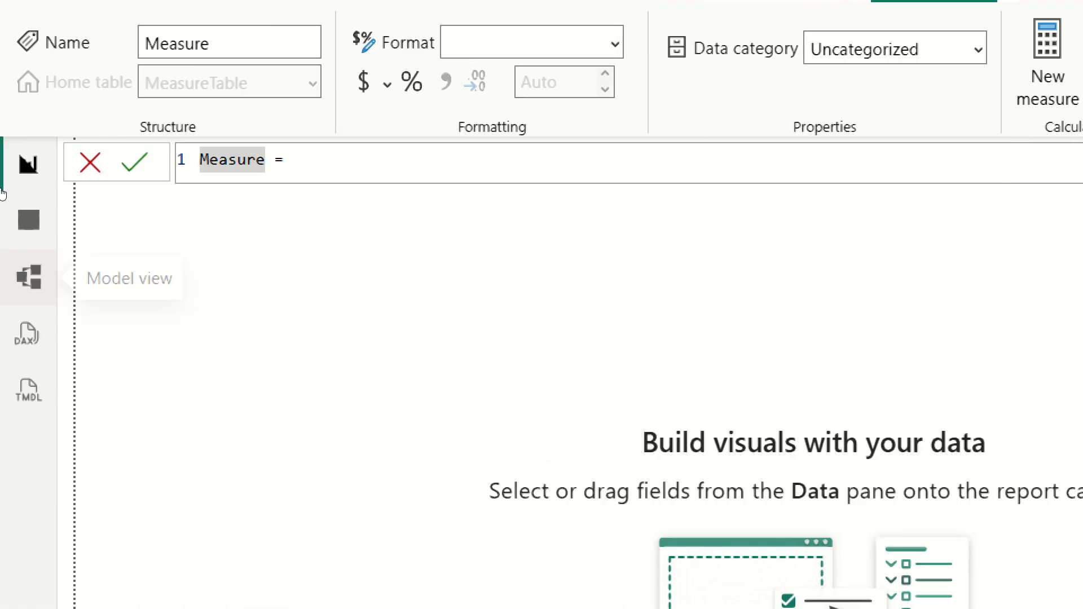
type("T")
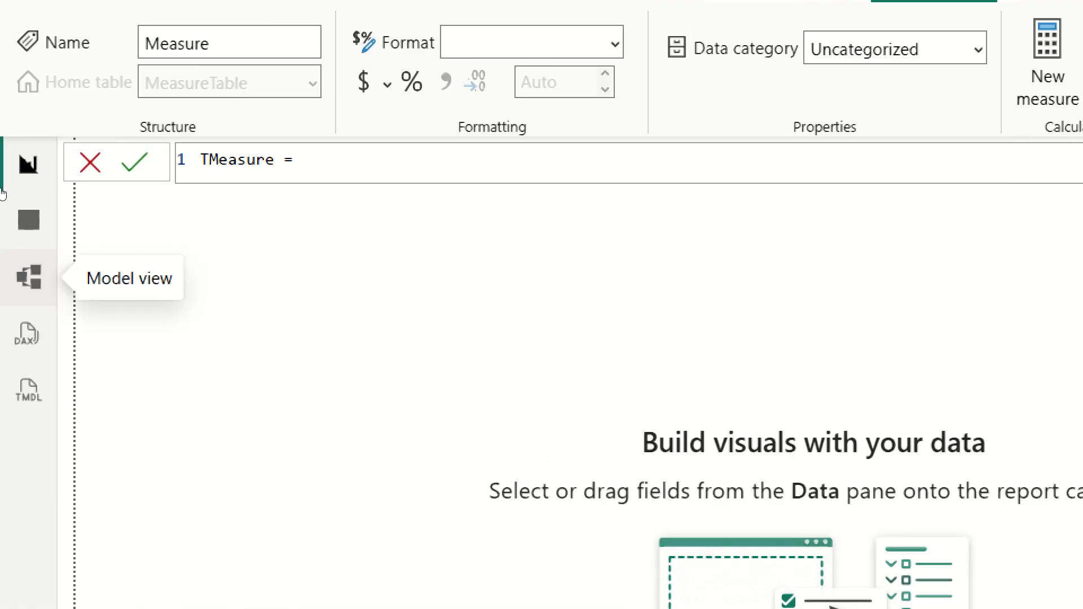
type("otal rev")
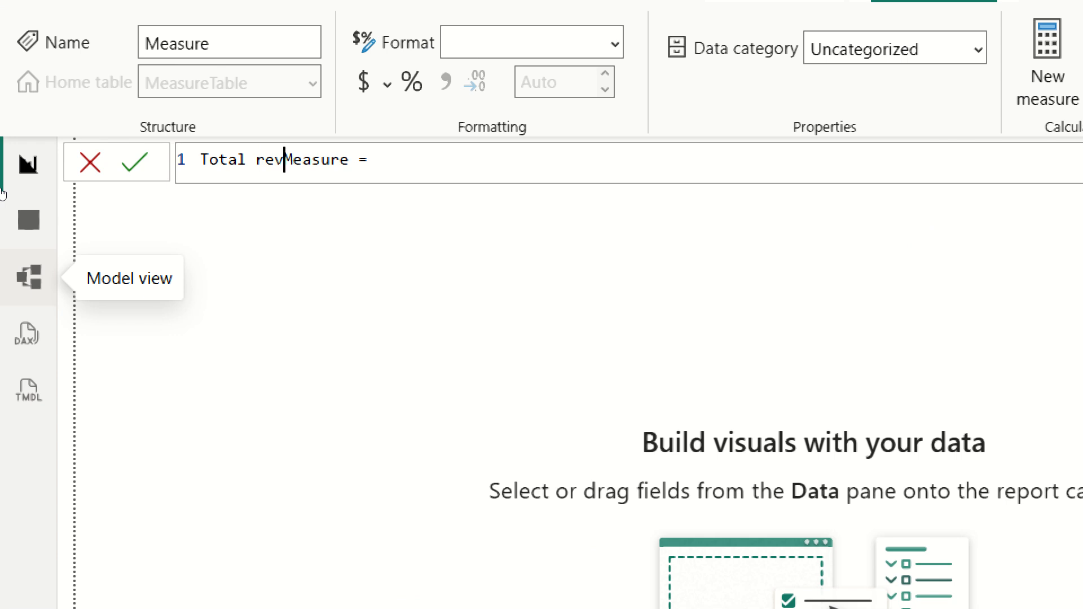
key("Left")
key("Left")
key("Left")
key("Left")
key("Left")
key("Left")
key("Left")
key("Left")
key("Left")
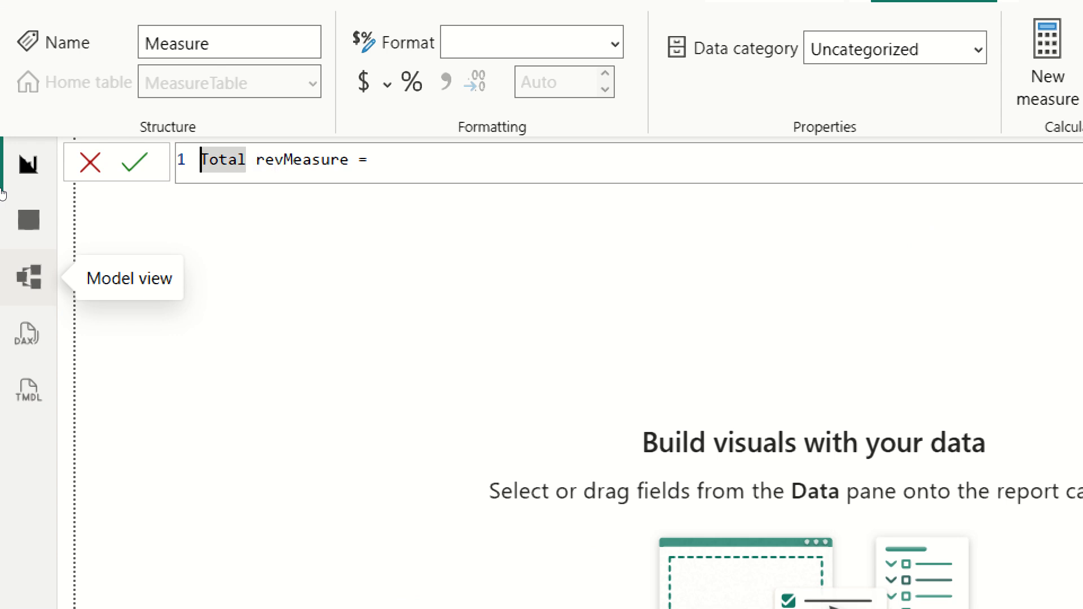
type("South ")
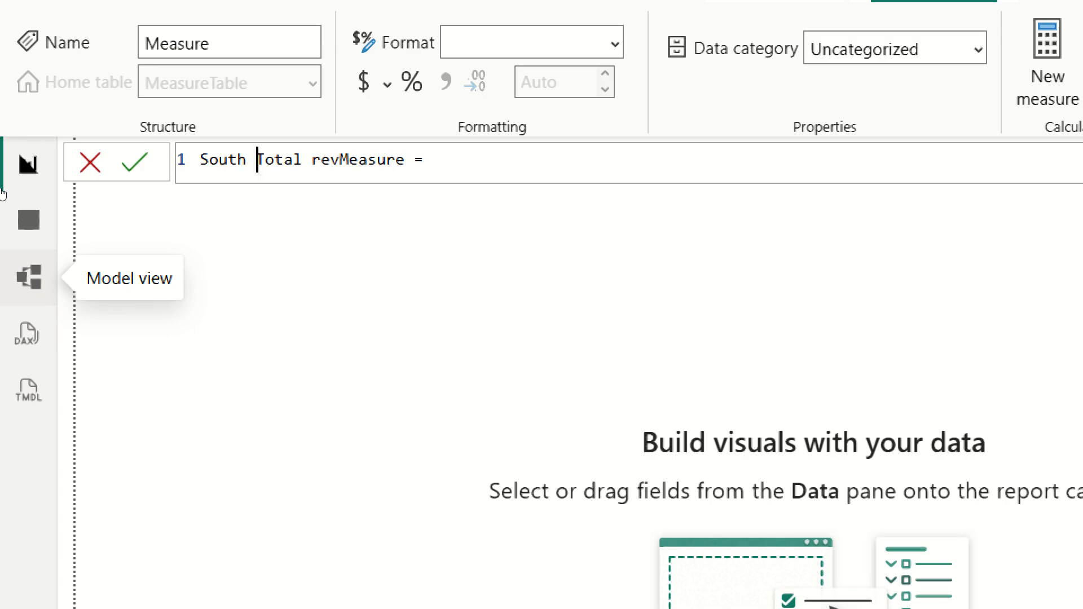
type("Region")
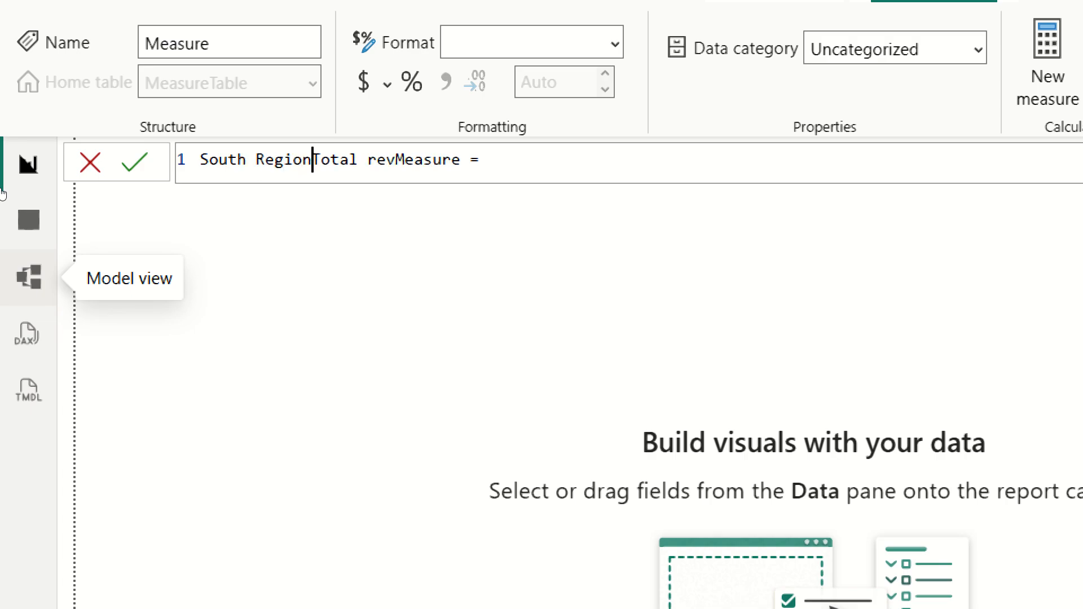
Step: Replace the leftover "revMeasure" in the new measure's name with "Revenue" to complete South Region Total Revenue
key("Right")
key("Right")
key("Right")
key("Right")
key("Right")
key("Right")
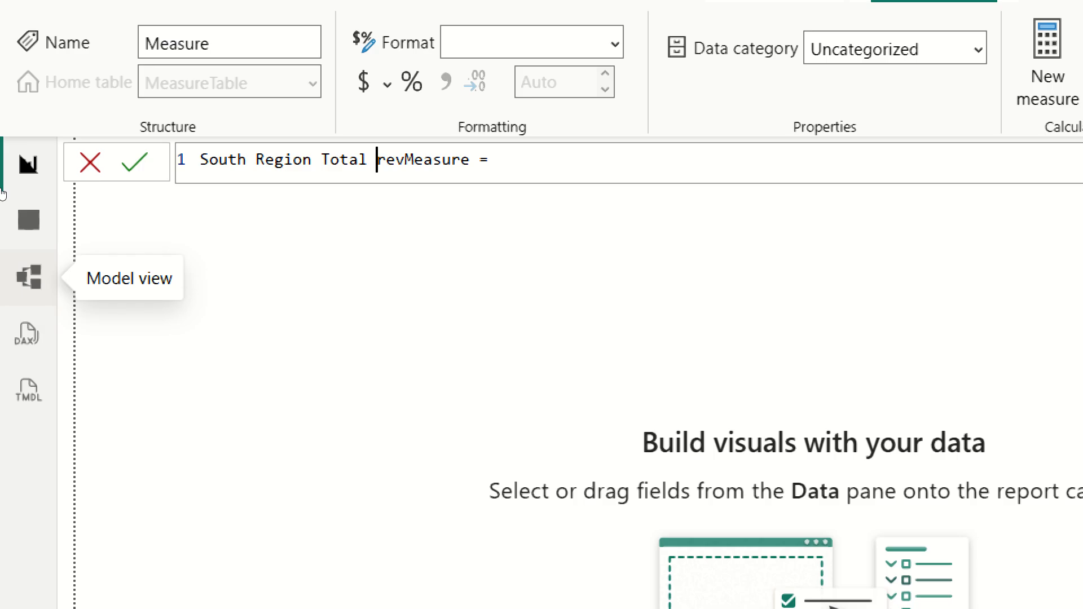
key("shift+Right")
key("shift+Right")
key("shift+Right")
key("shift+Right")
key("shift+Right")
key("shift+Right")
key("shift+Right")
key("shift+Right")
key("shift+Right")
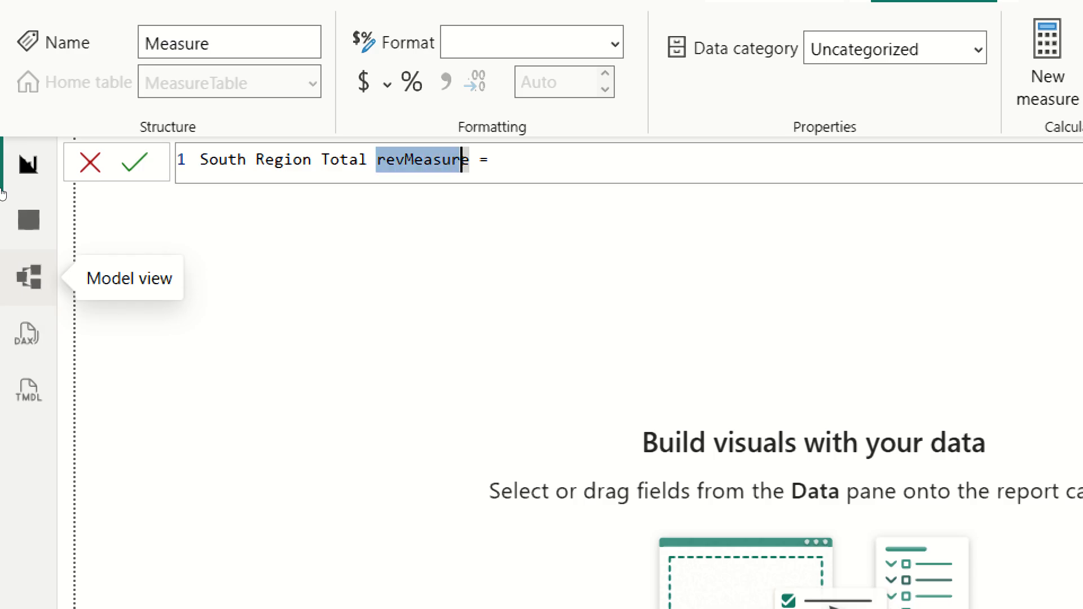
key("shift+Right")
type("Revenu")
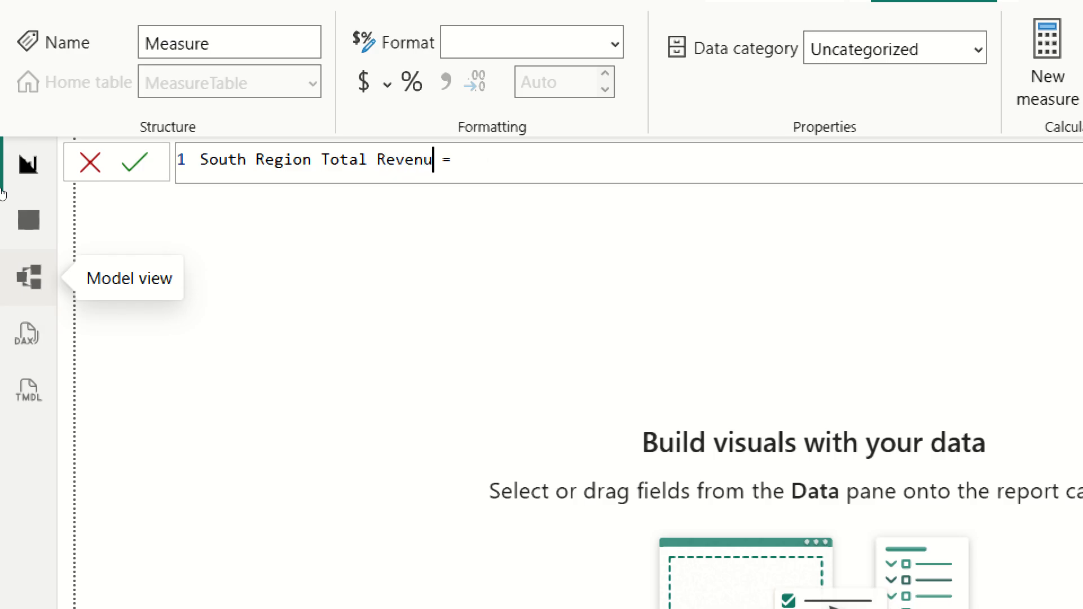
type("e")
Step: Start the South Region Total Revenue formula with CALCULATE, using the [Total Revenue] measure as its expression
key("Right")
key("Right")
type("cal")
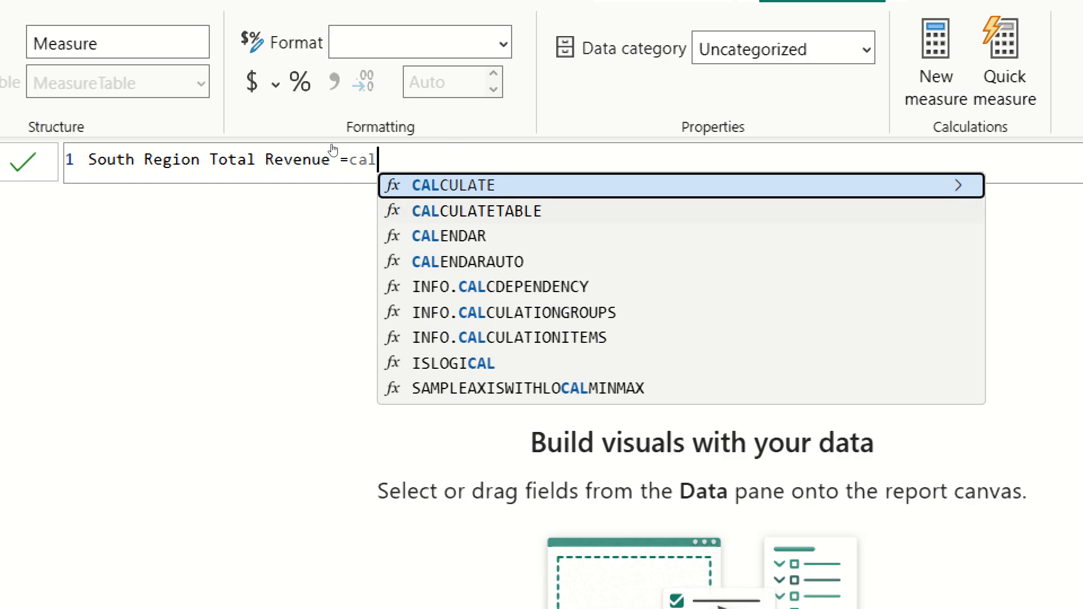
key("Tab")
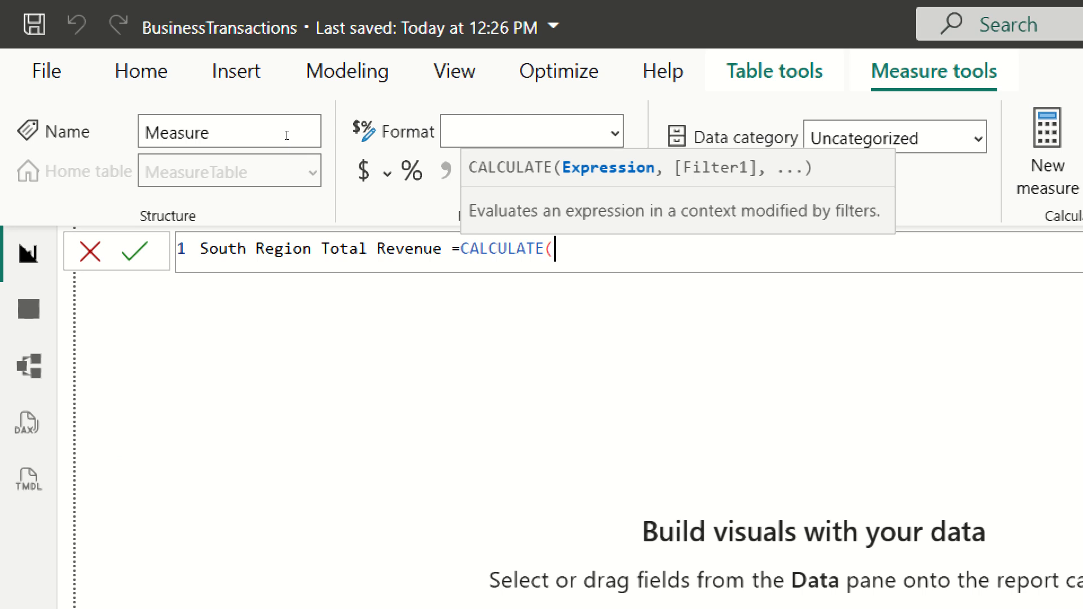
type("to")
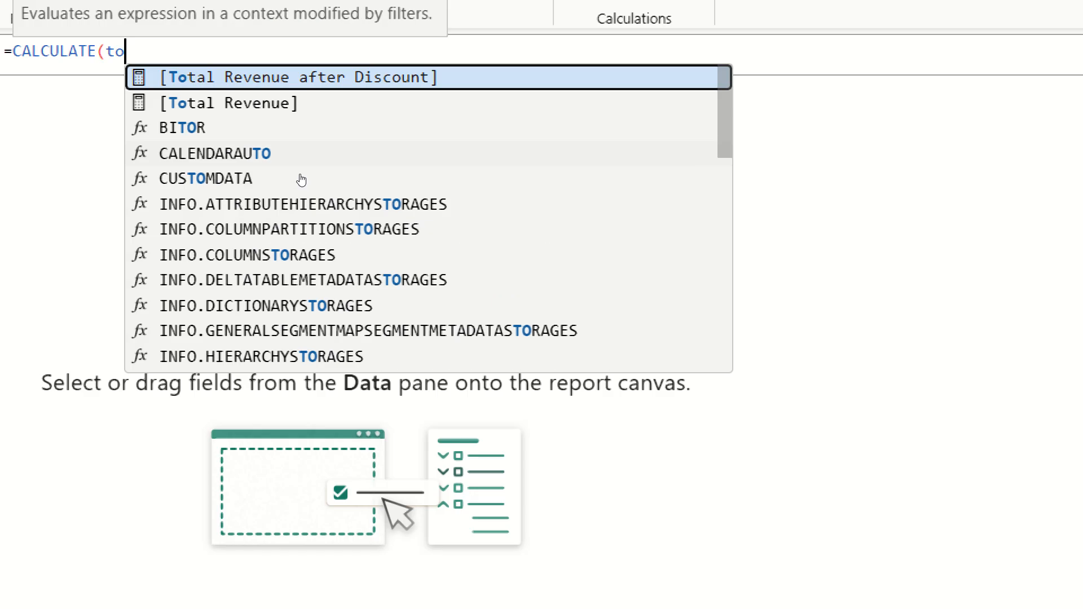
key("Down")
key("Tab")
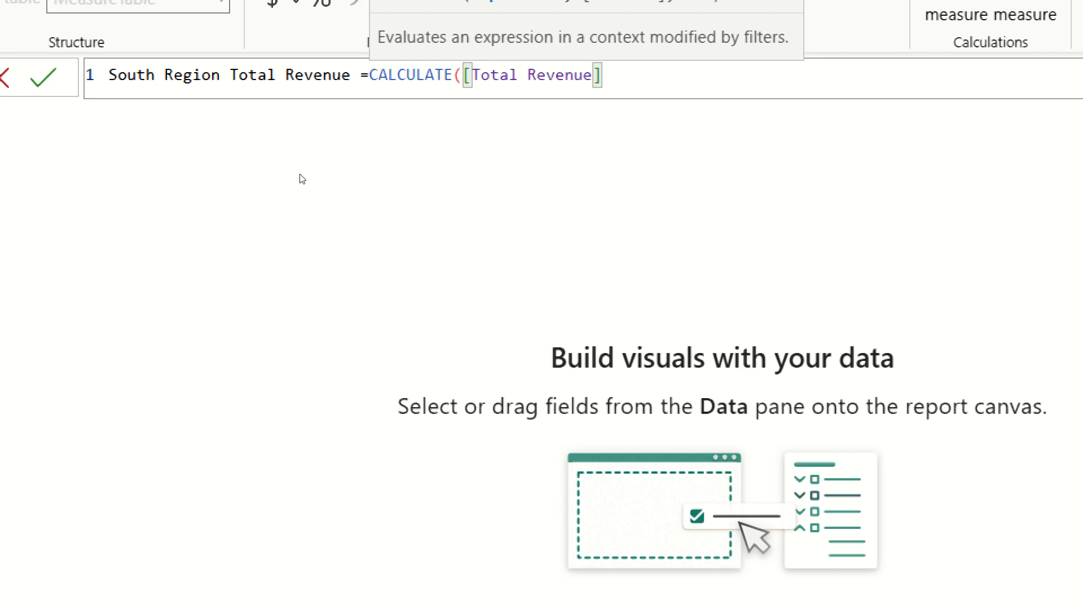
type(",")
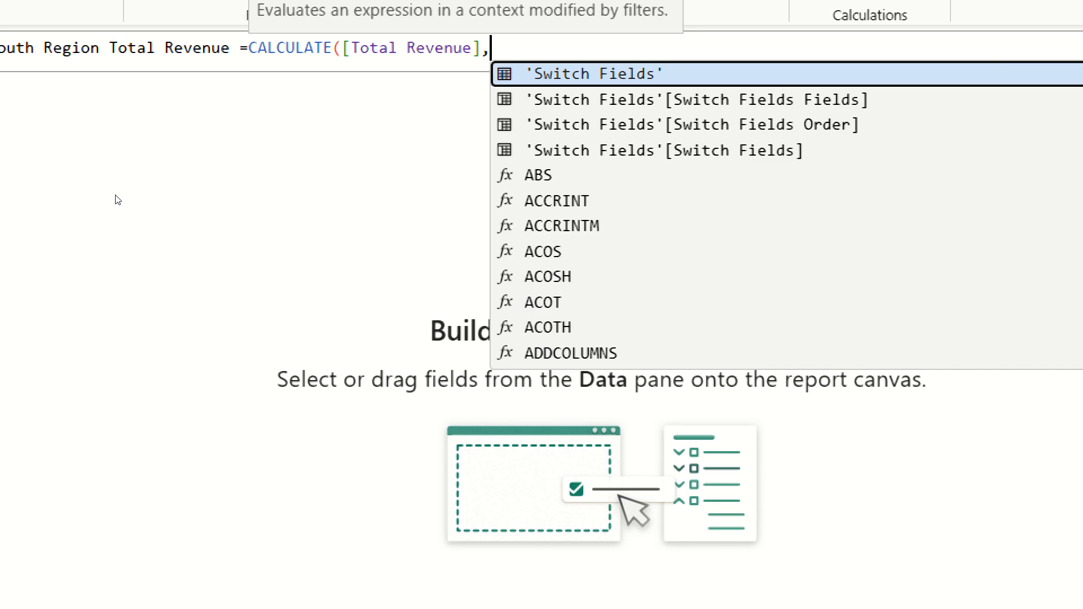
Step: Complete the South Region Total Revenue formula with the filter RegionDetails[Region Name]="South" and commit the measure
type("reg")
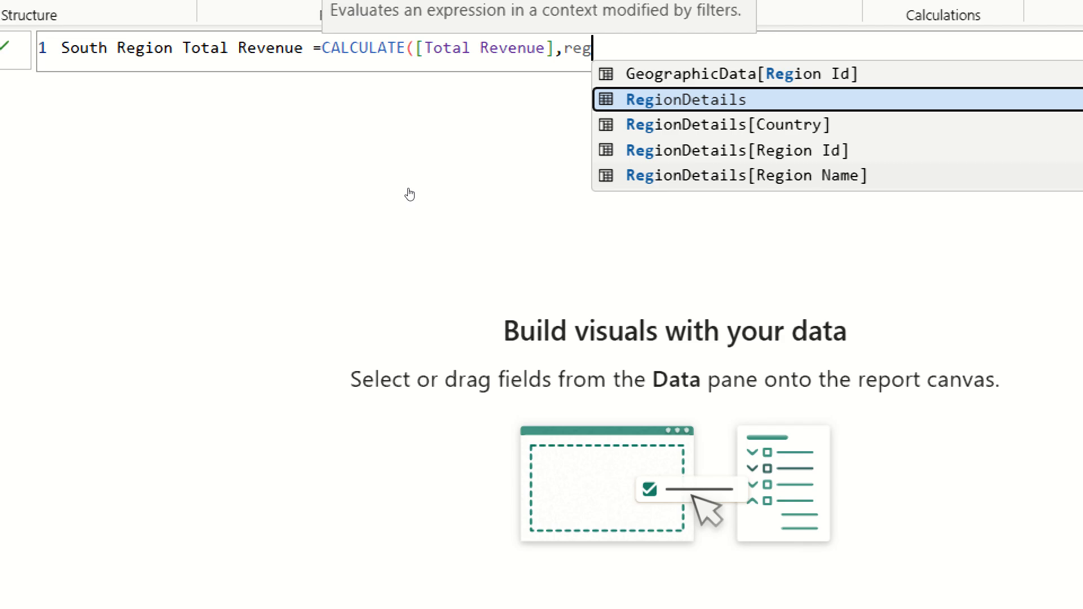
key("Down")
key("Down")
key("Down")
key("Tab")
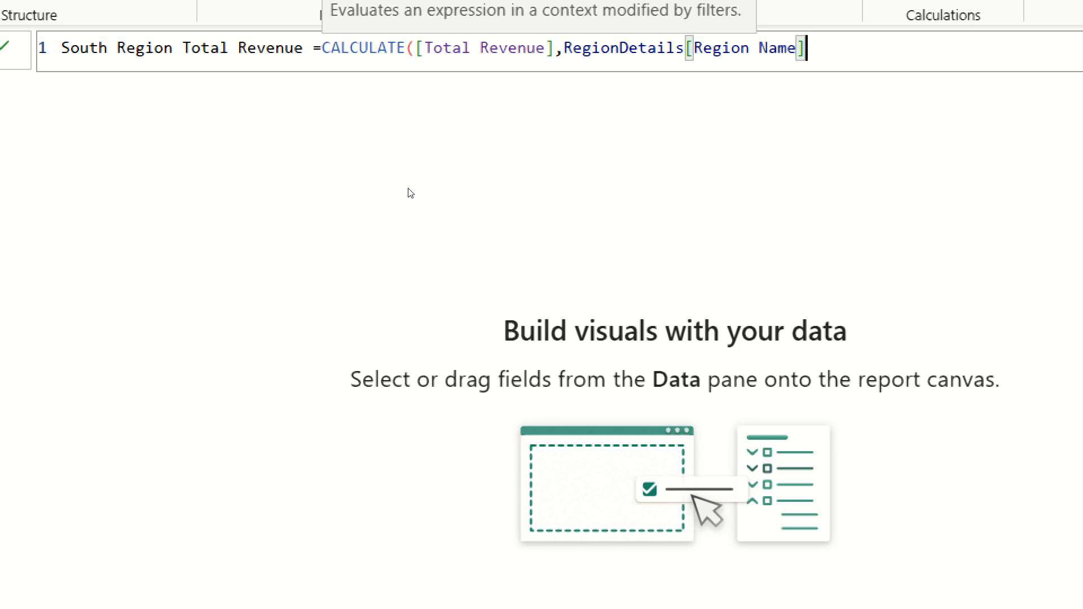
type("=")
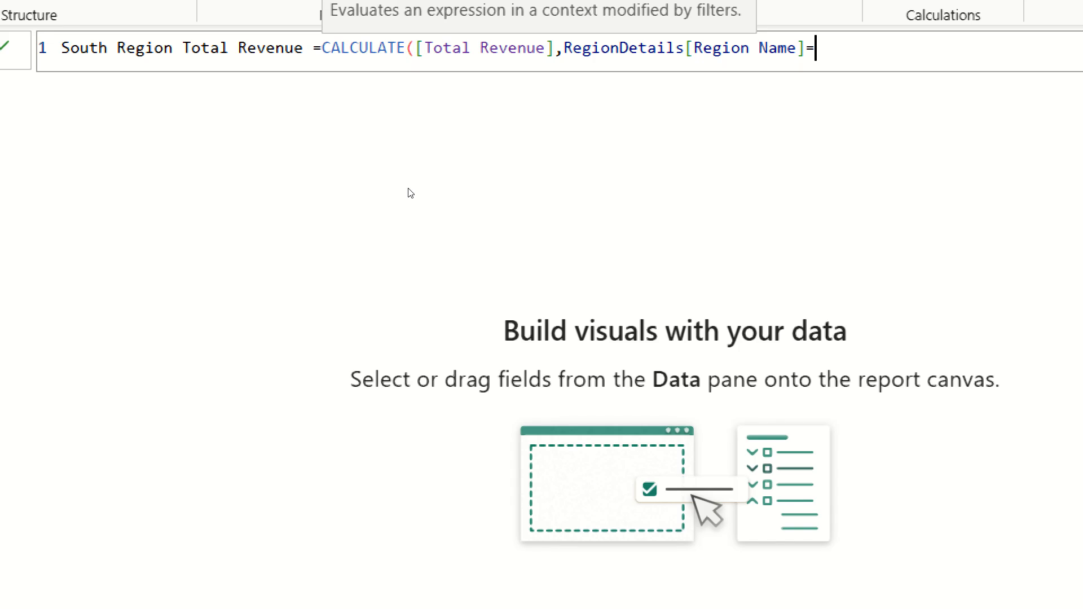
type("\"South\")")
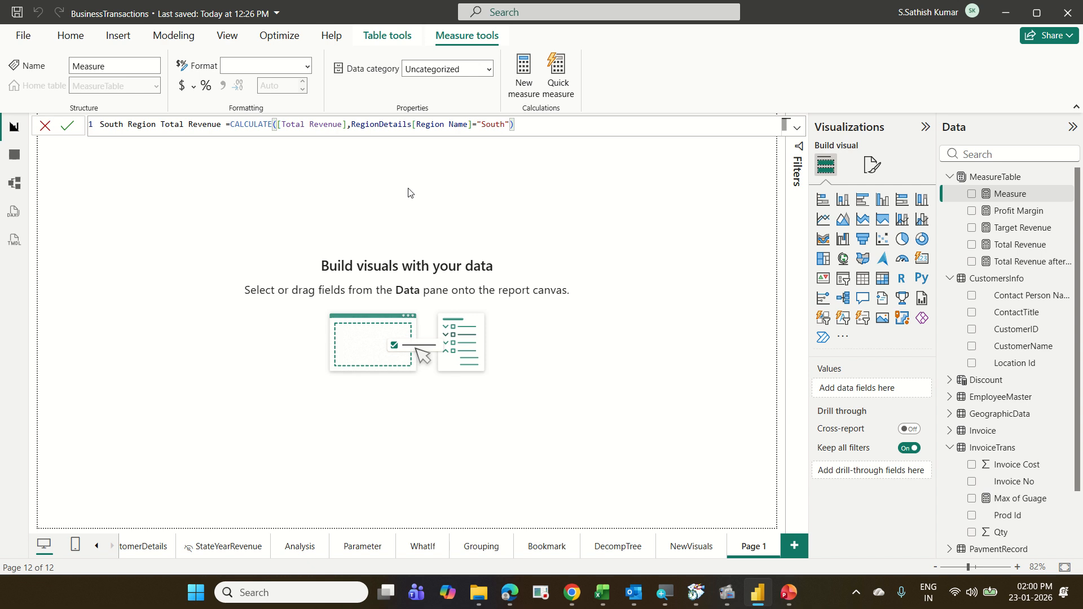
key("Return")
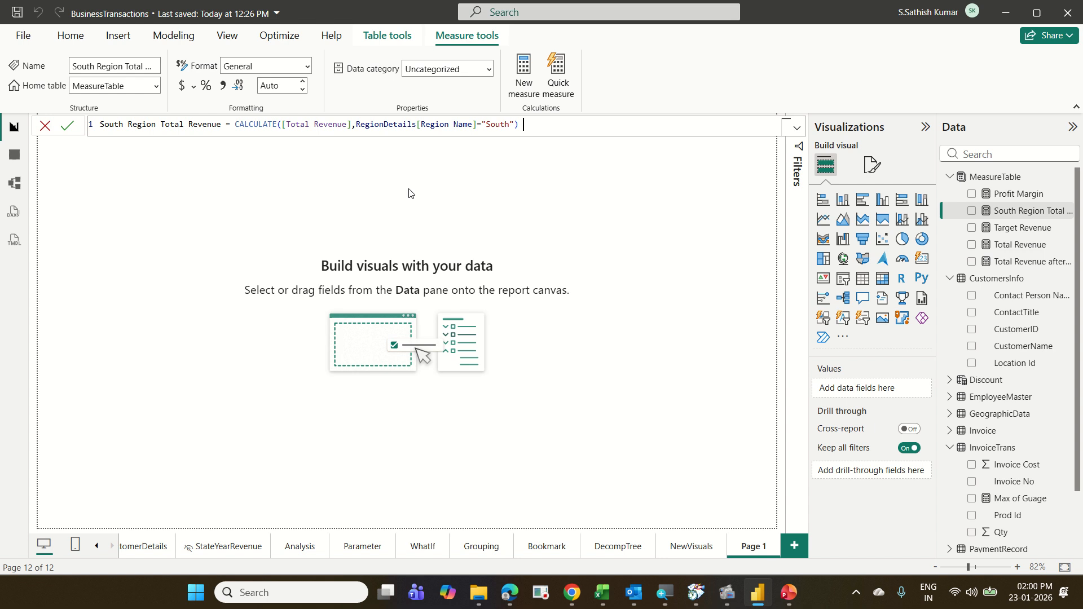
left_click(191, 236)
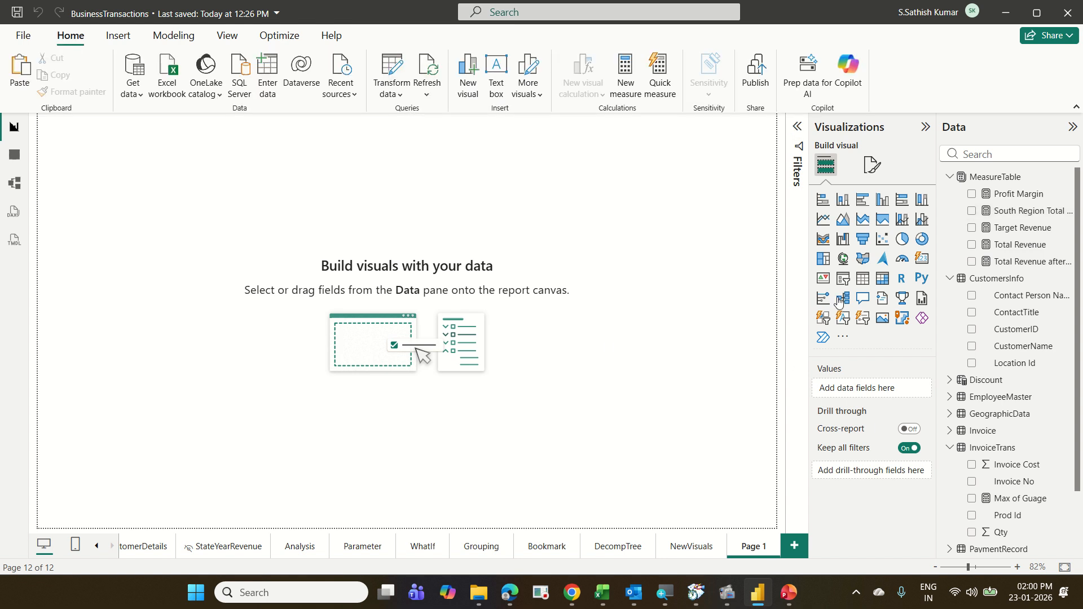
Step: Add a table visual to Page 1 with the Category field from ProductCategories as its first column
left_click(859, 288)
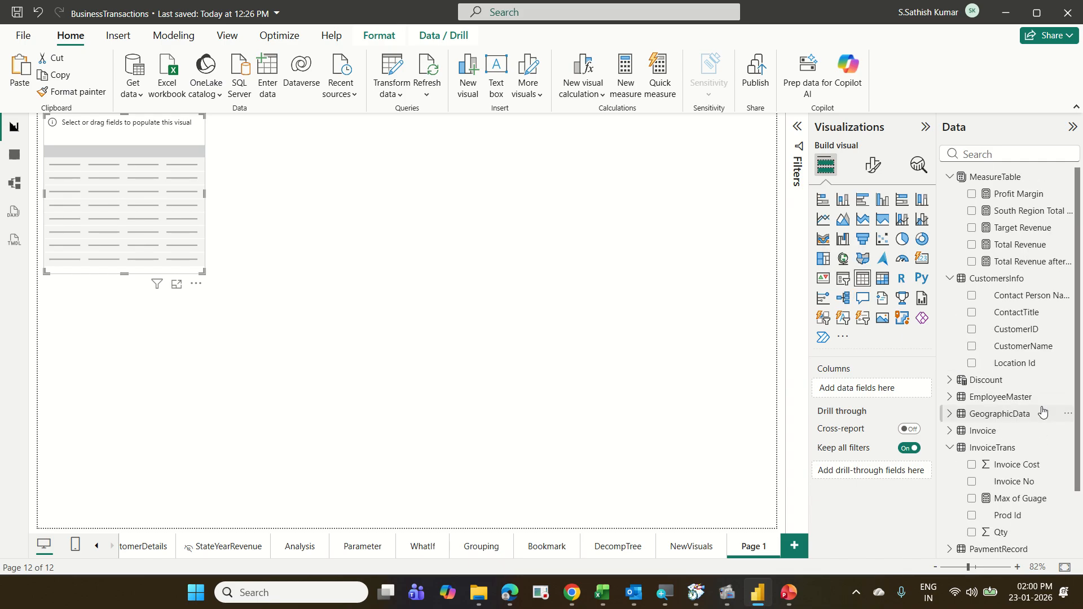
scroll(1013, 323, "down", 2)
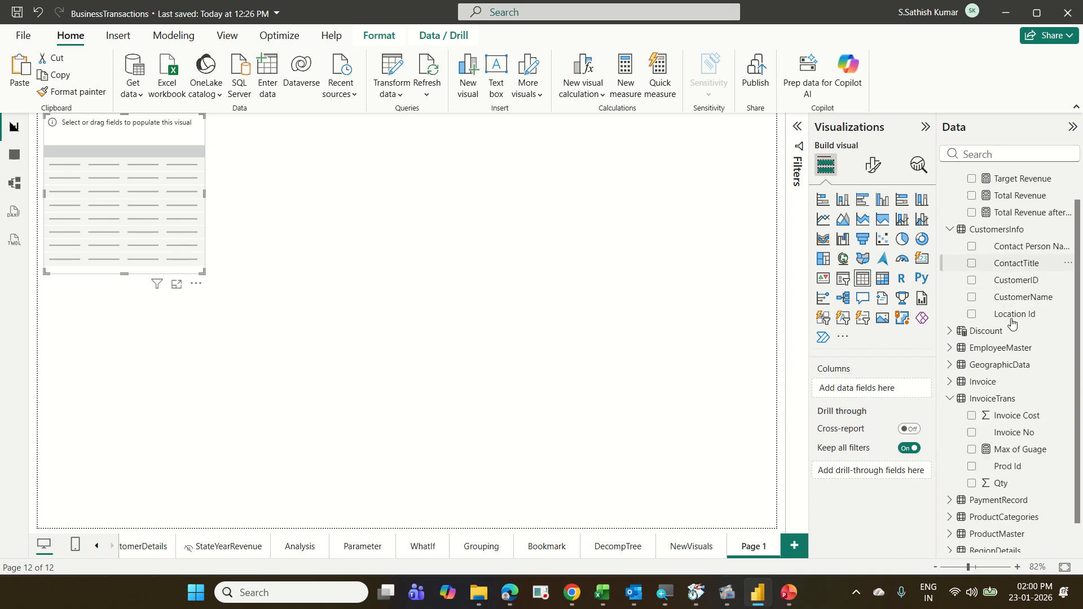
scroll(1013, 323, "down", 1)
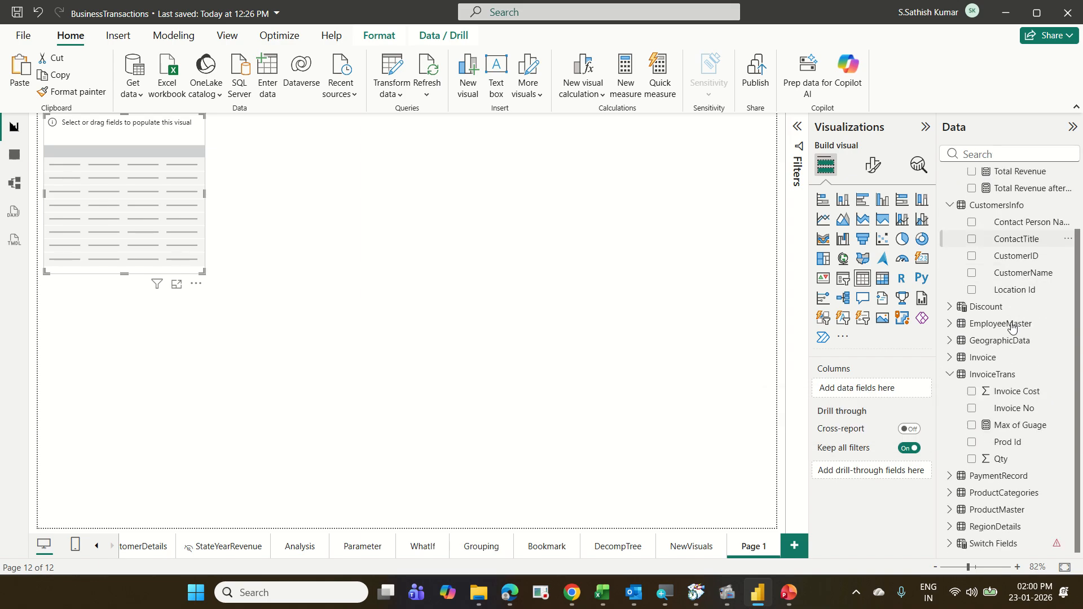
left_click(948, 496)
scroll(949, 496, "down", 3)
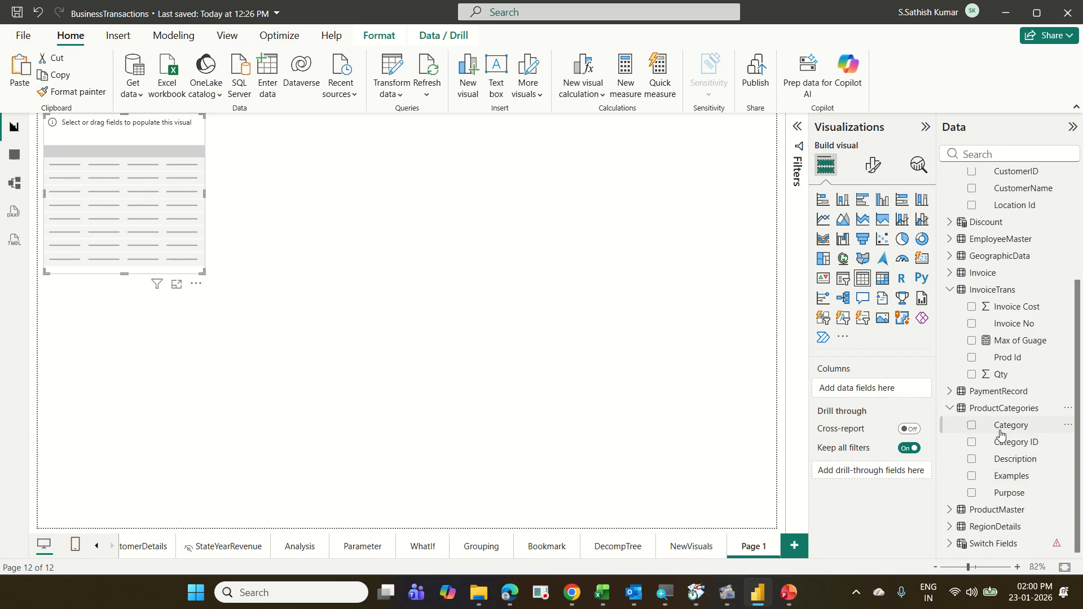
left_click_drag(1002, 434, 871, 398)
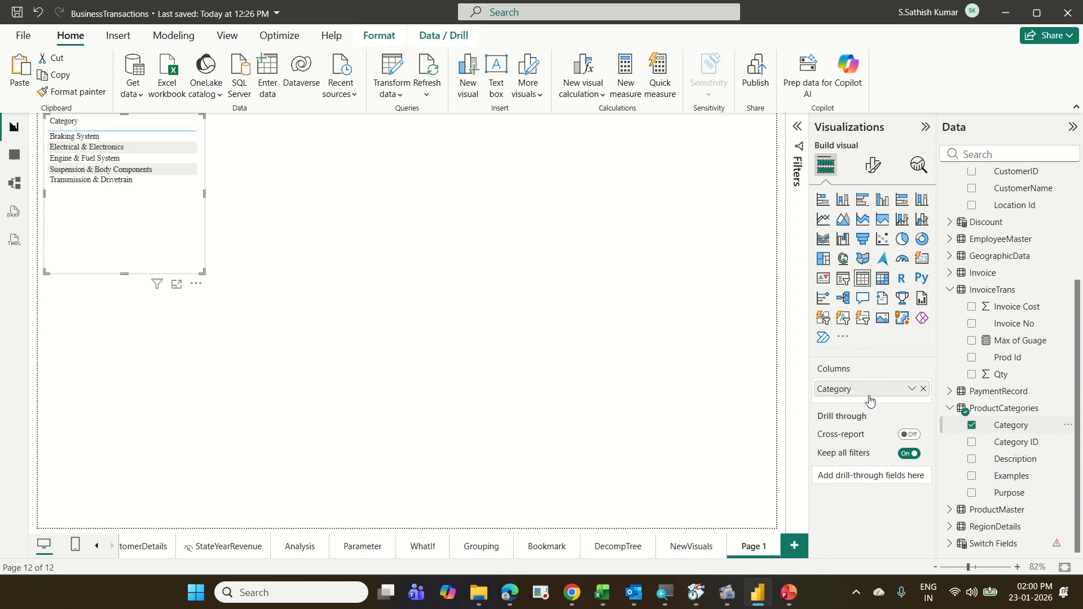
Step: Add the Total Revenue and South Region Total Revenue measures as columns of the category table, and widen the visual
scroll(988, 290, "up", 6)
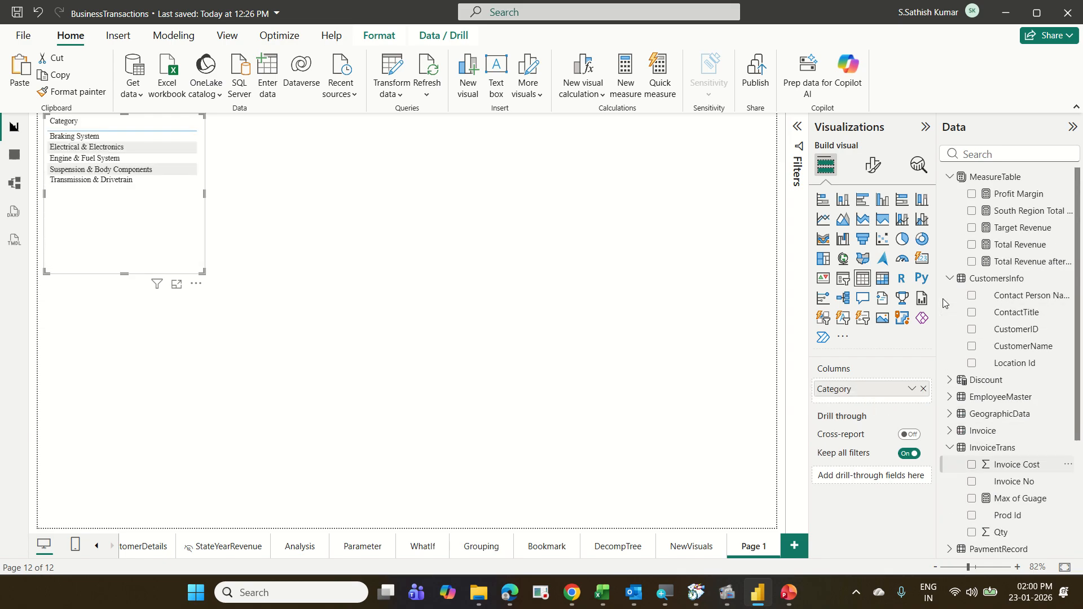
left_click_drag(1015, 246, 902, 403)
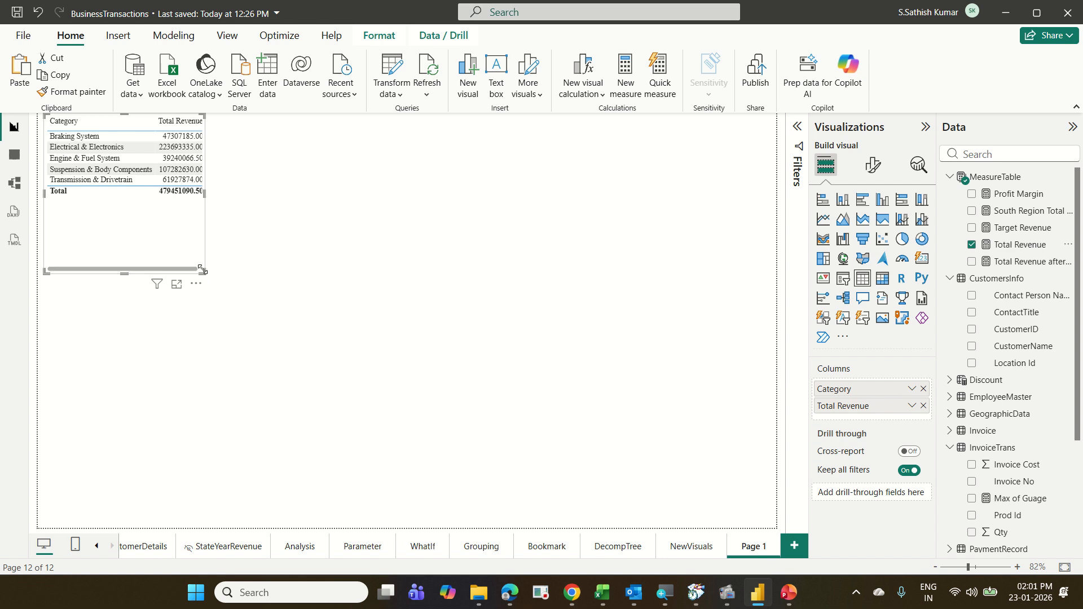
left_click_drag(200, 271, 303, 291)
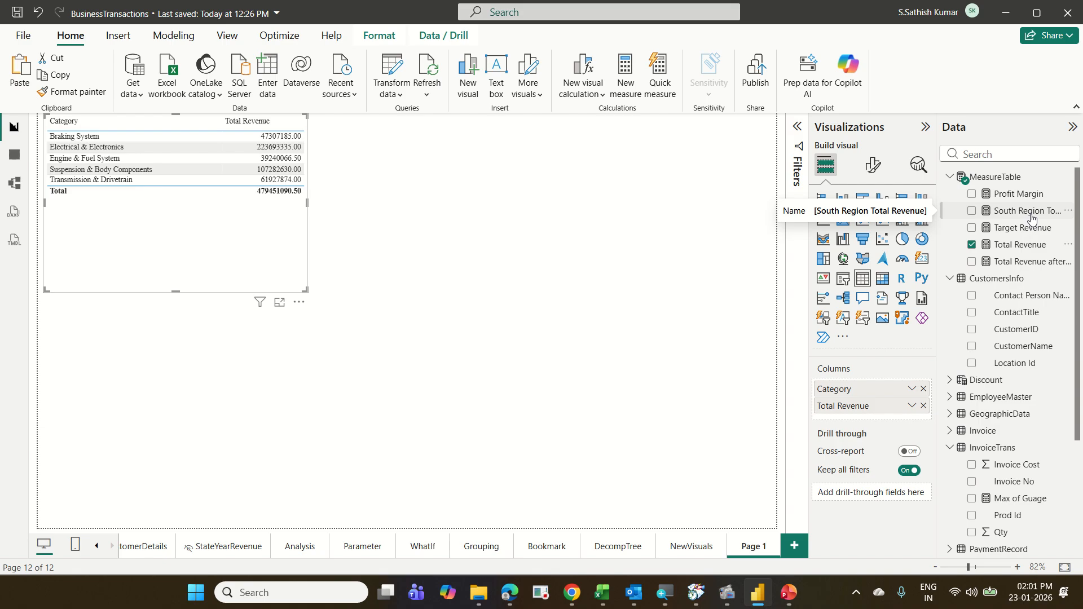
left_click_drag(1032, 219, 900, 422)
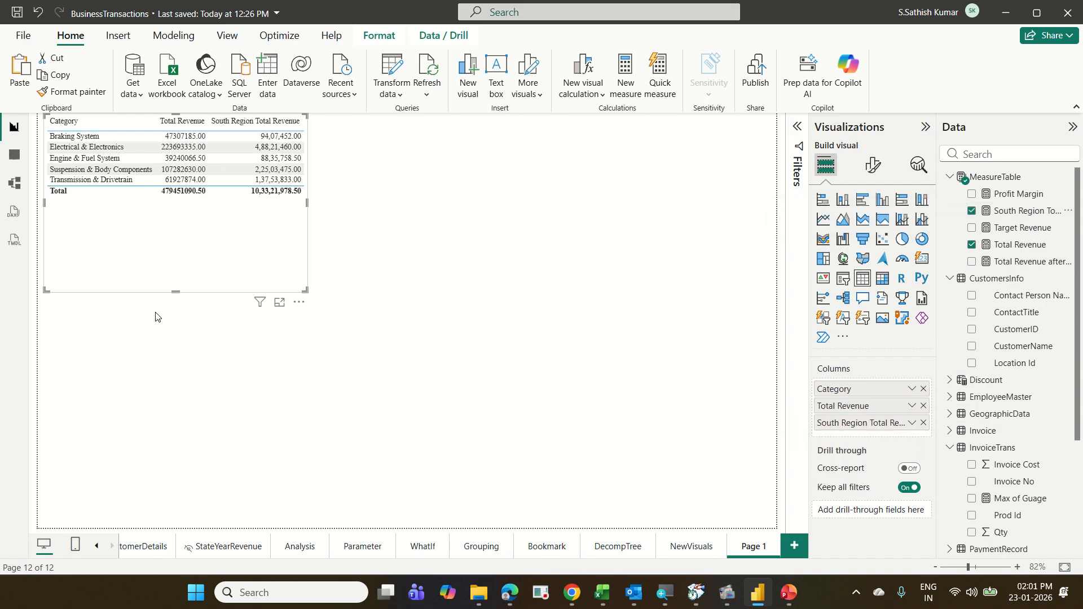
key("ctrl+2")
mouse_move(150, 114)
left_mouse_down()
mouse_move(209, 170)
mouse_move(210, 205)
left_mouse_up()
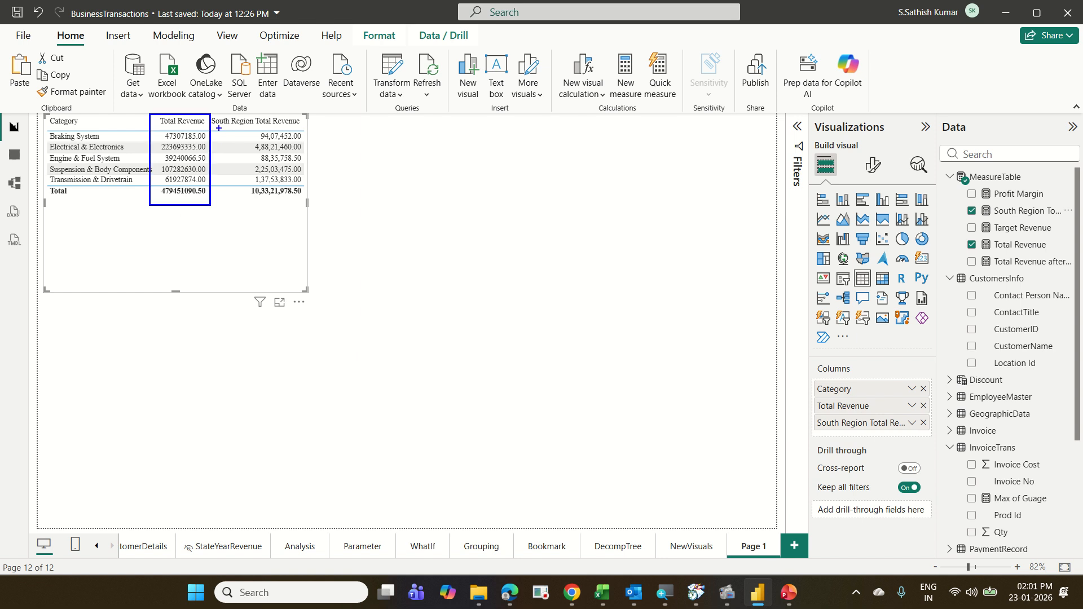
mouse_move(212, 116)
left_mouse_down()
mouse_move(284, 150)
mouse_move(306, 214)
left_mouse_up()
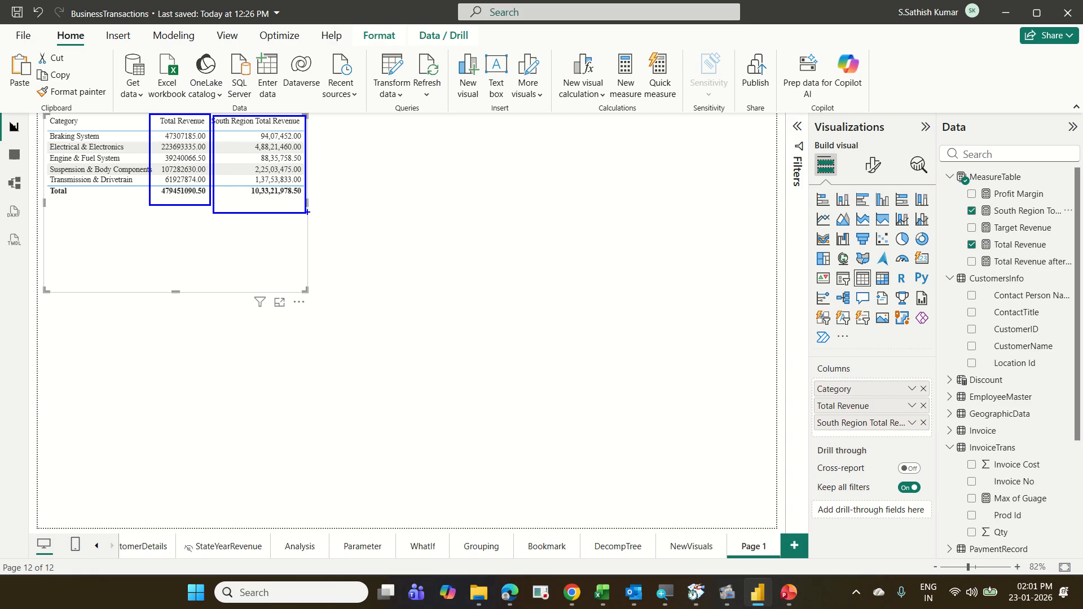
key("Escape")
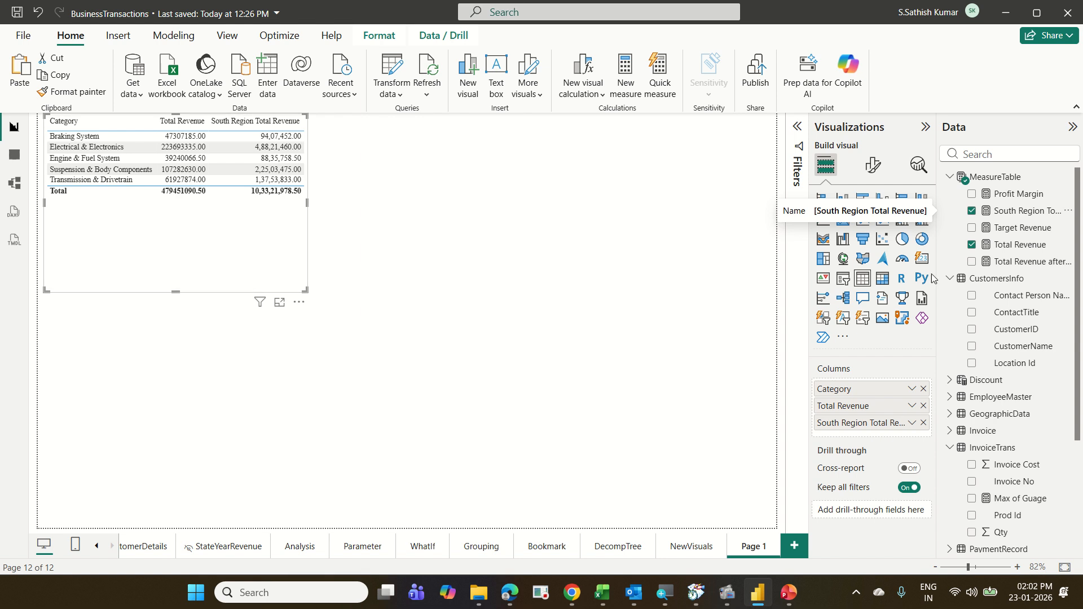
Step: Create a new measure in MeasureTable and name it % of South
left_click(1010, 177)
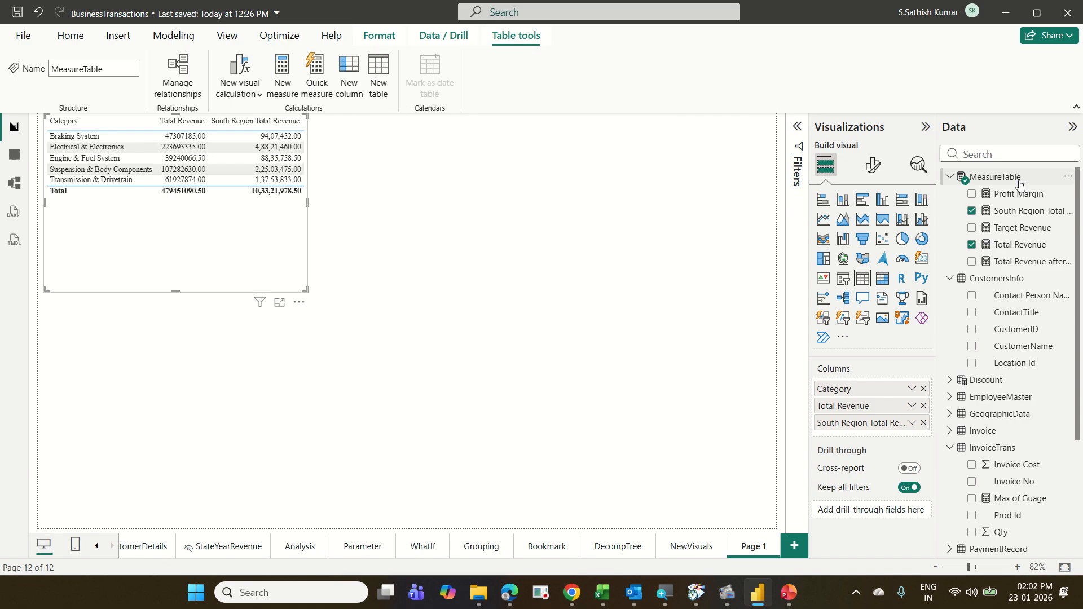
left_click(72, 36)
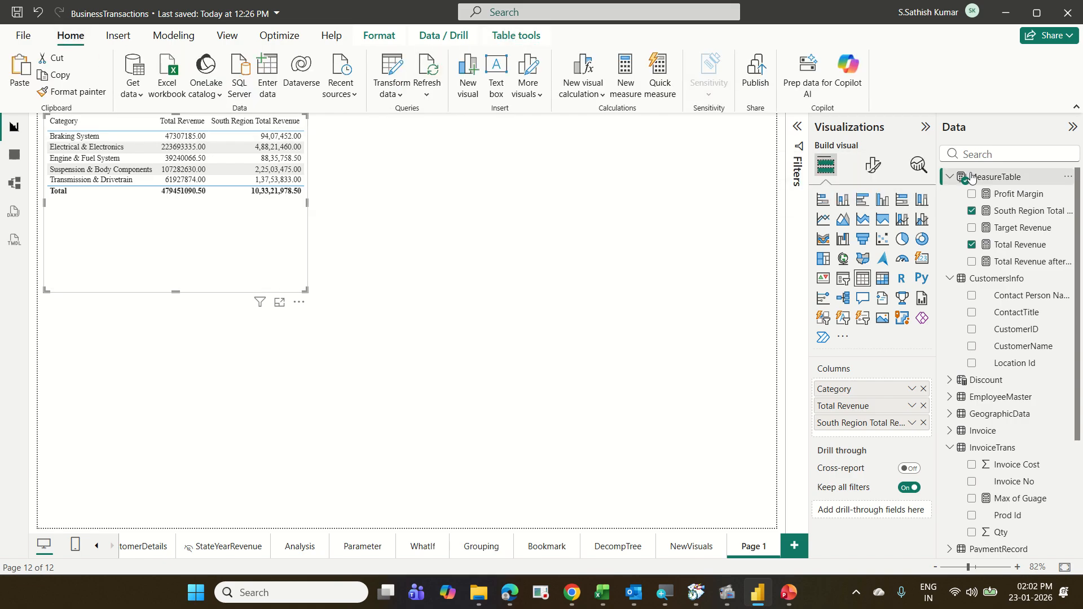
left_click(507, 37)
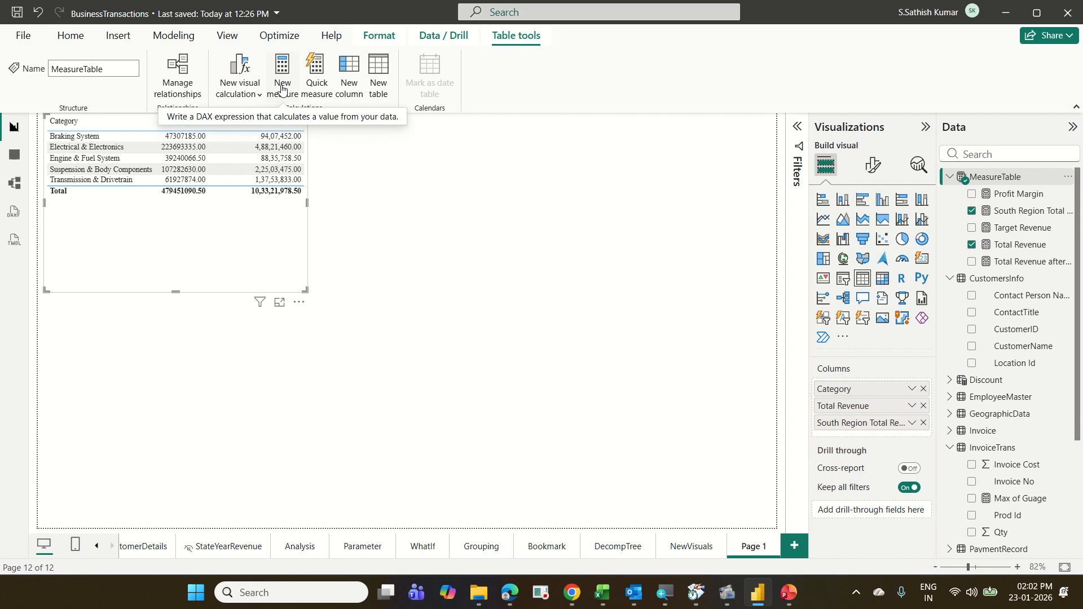
left_click(282, 90)
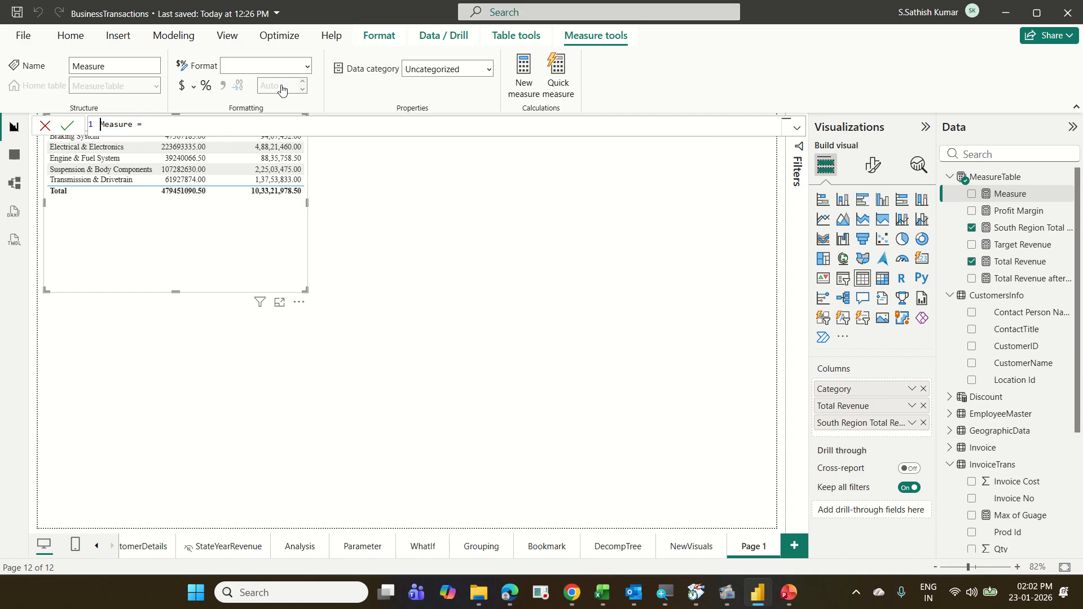
key("shift+Right")
key("shift+Right")
key("shift+Right")
key("shift+Right")
key("shift+Right")
key("shift+Right")
key("shift+Right")
key("shift+Right")
key("shift+Left")
type("% of South")
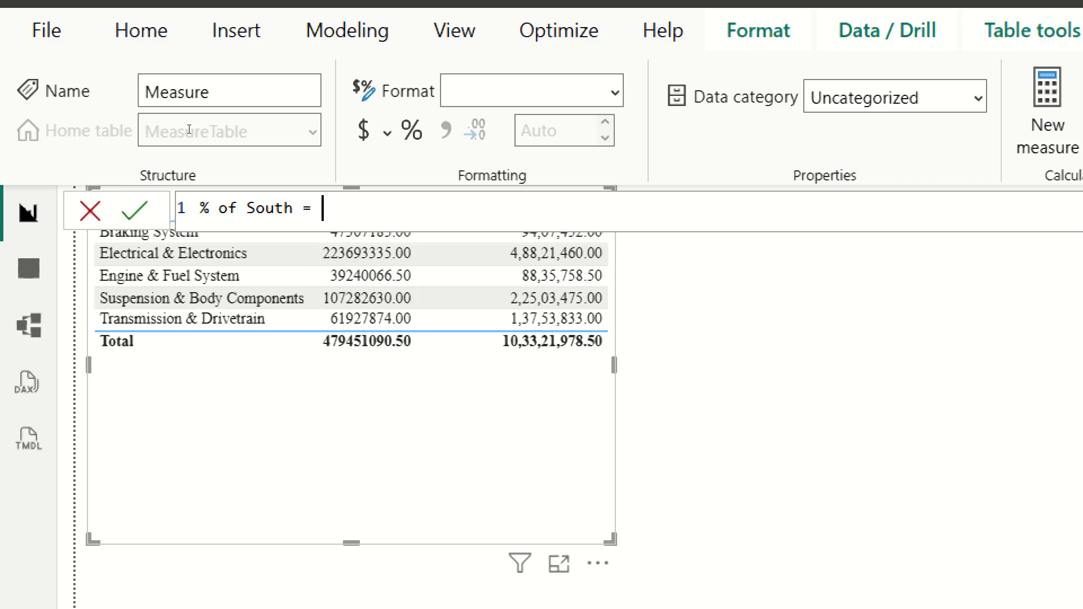
Step: Define % of South as [South Region Total Revenue]/[Total Revenue], commit it, and add the measure to the category table
type("so")
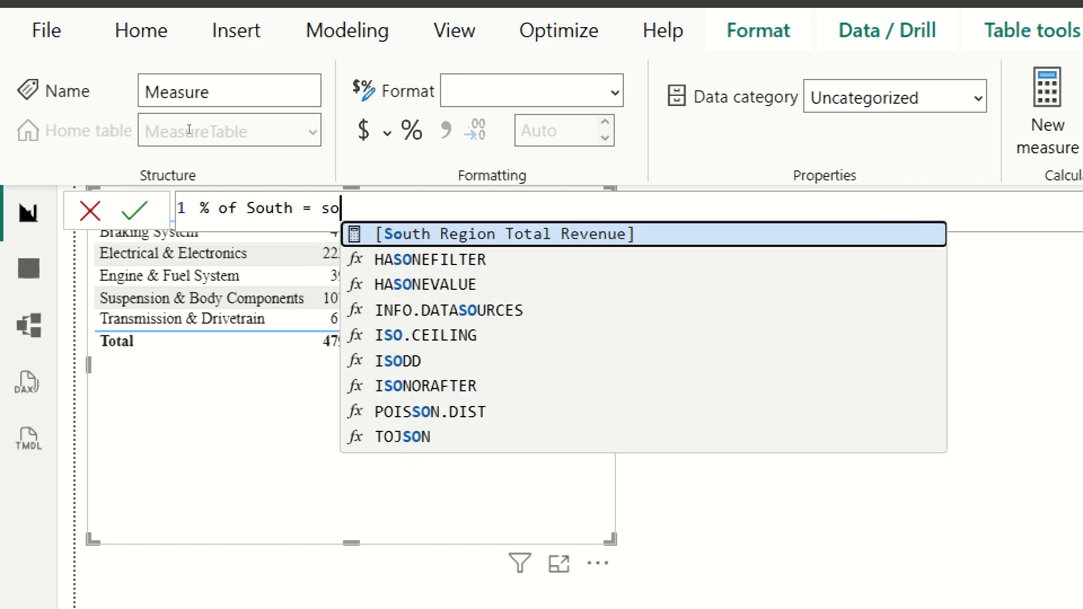
key("Tab")
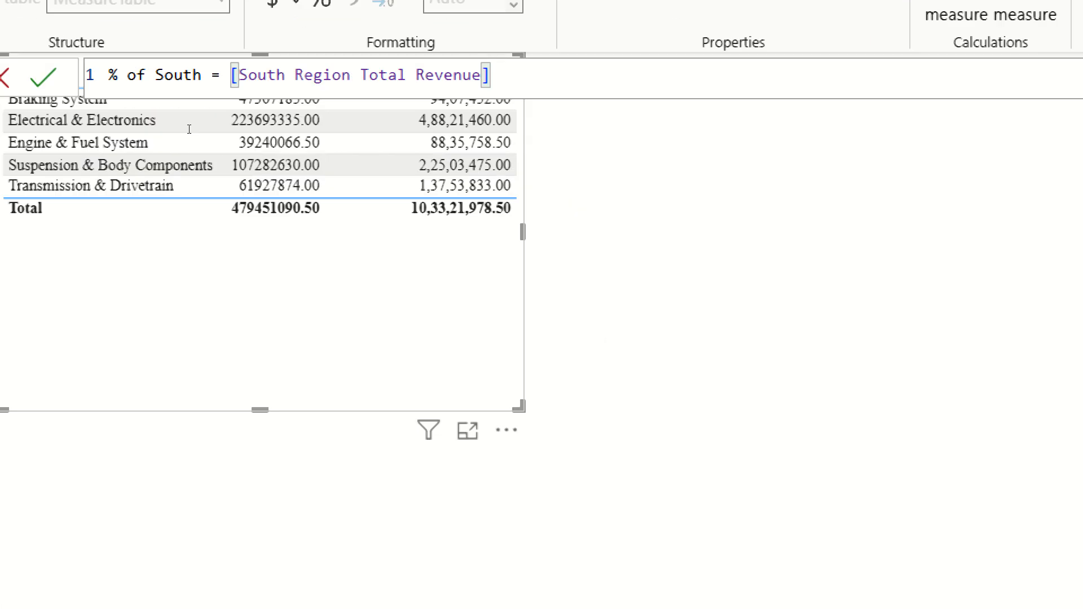
type("/to")
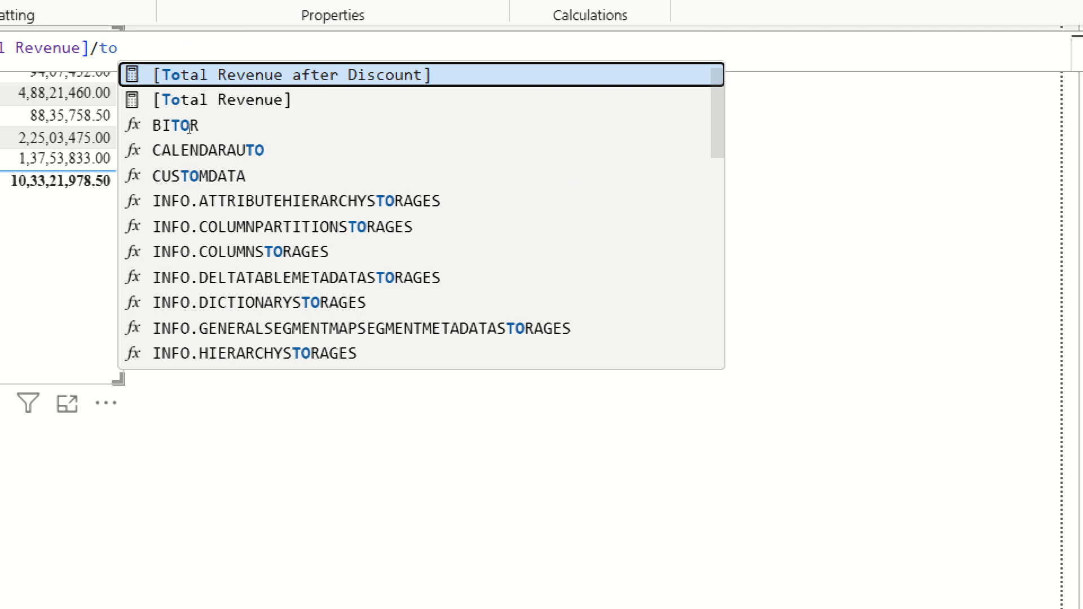
key("Down")
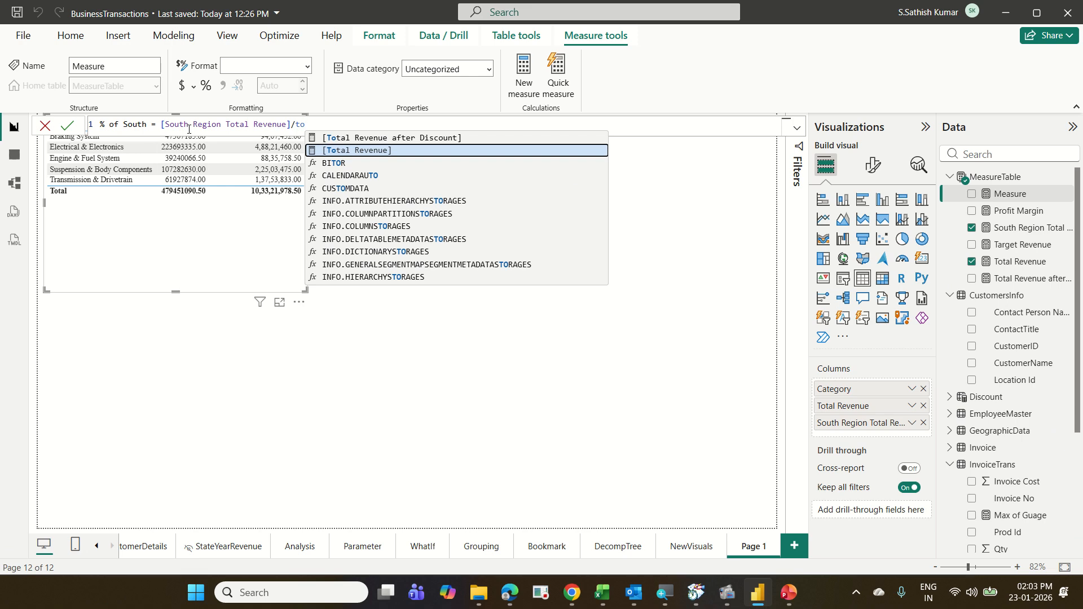
key("Tab")
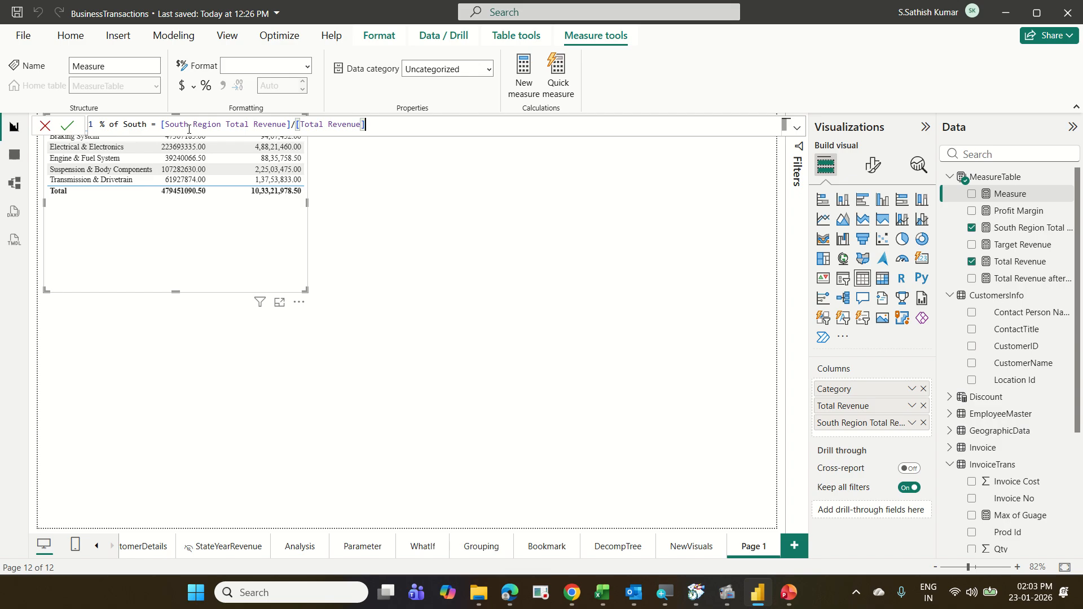
key("Return")
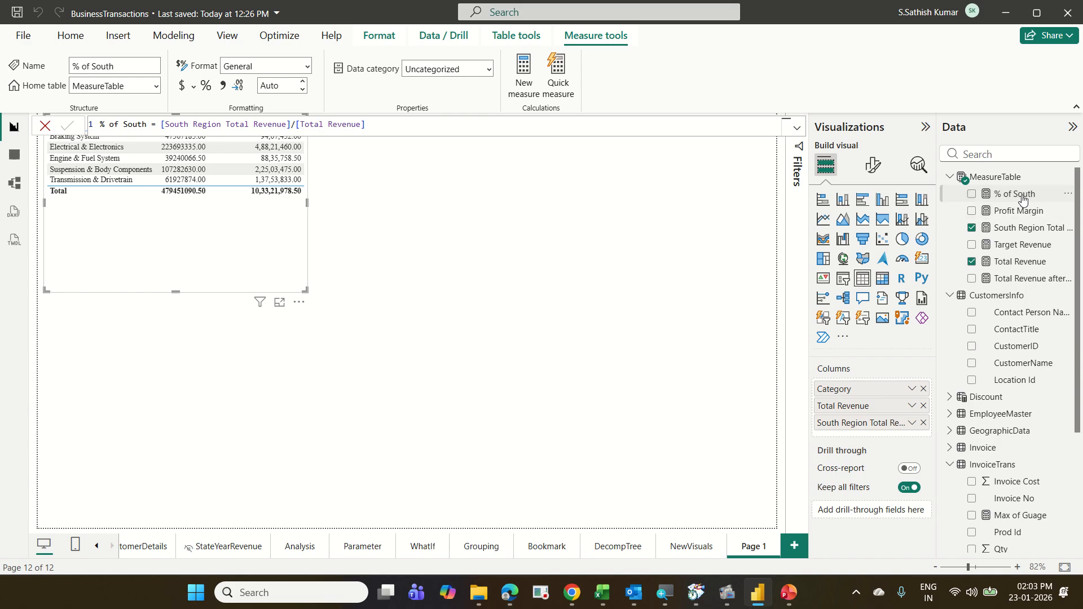
left_click_drag(1022, 198, 902, 434)
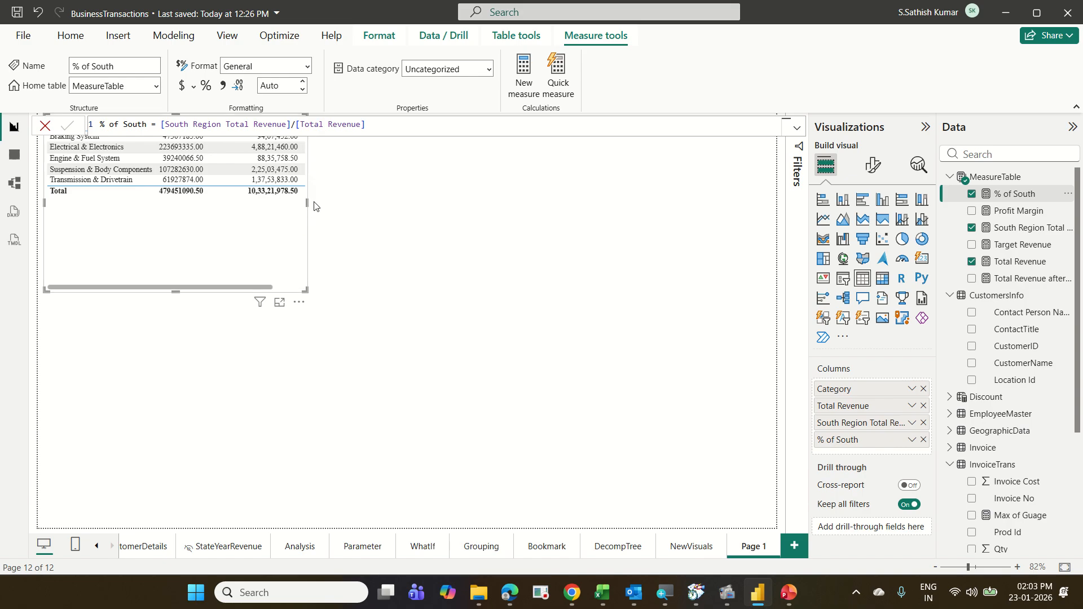
Step: Widen the category table until the % of South column fits, reposition it, and reduce its height to just below the Total row
left_click_drag(307, 205, 368, 213)
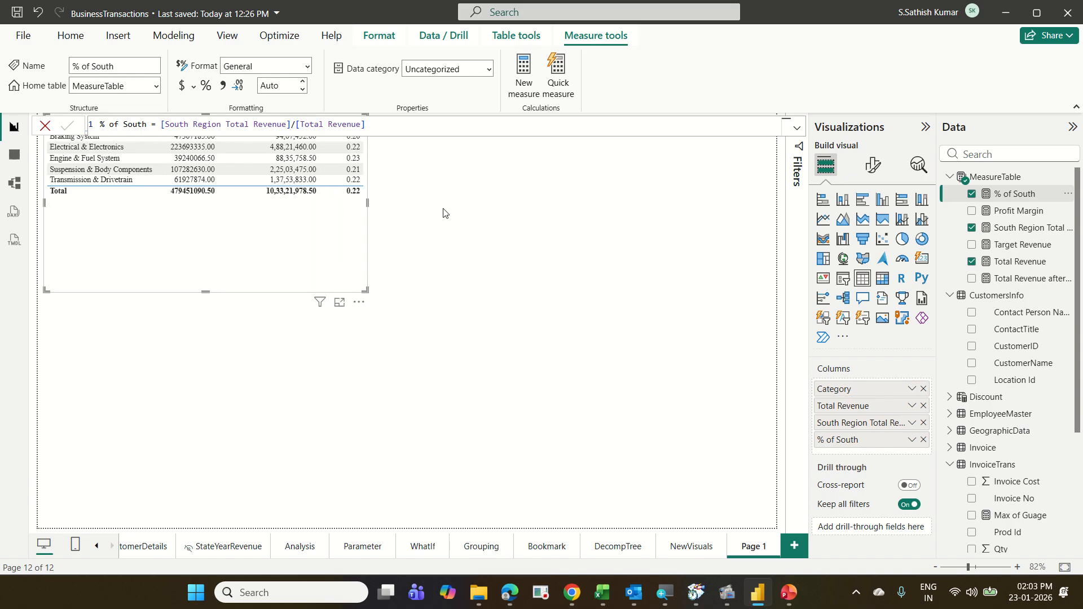
left_click(442, 265)
left_click_drag(303, 227, 291, 269)
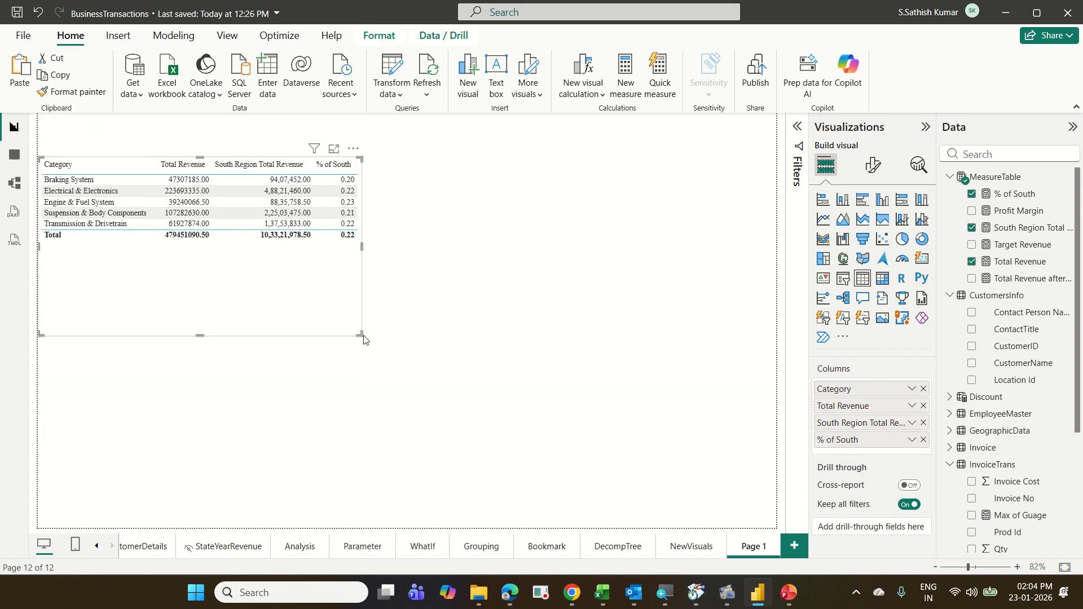
left_click_drag(361, 334, 368, 263)
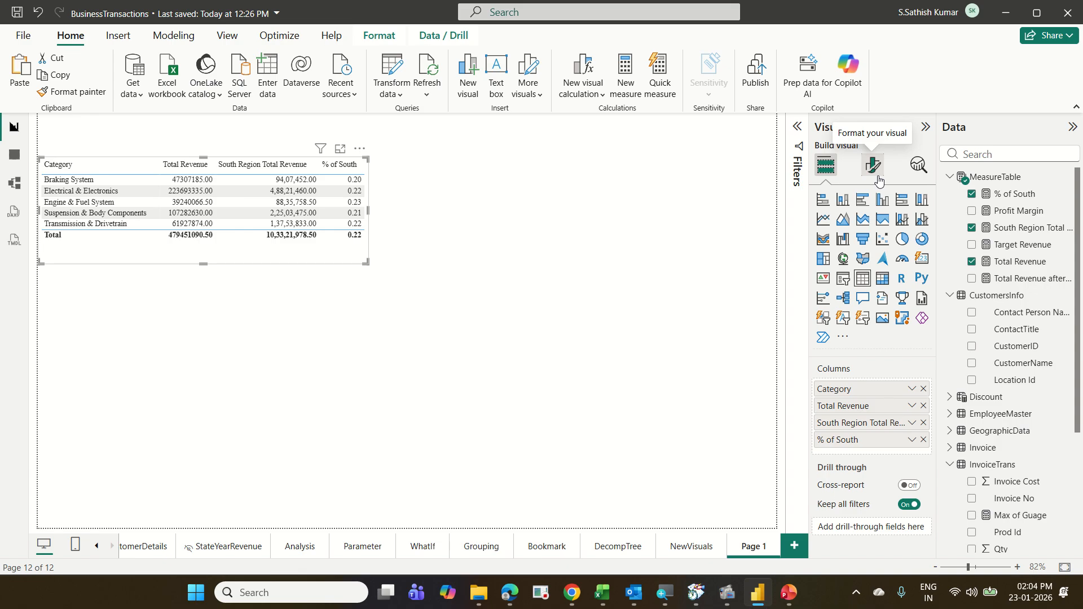
Step: Format the % of South measure as a percentage
left_click(1016, 197)
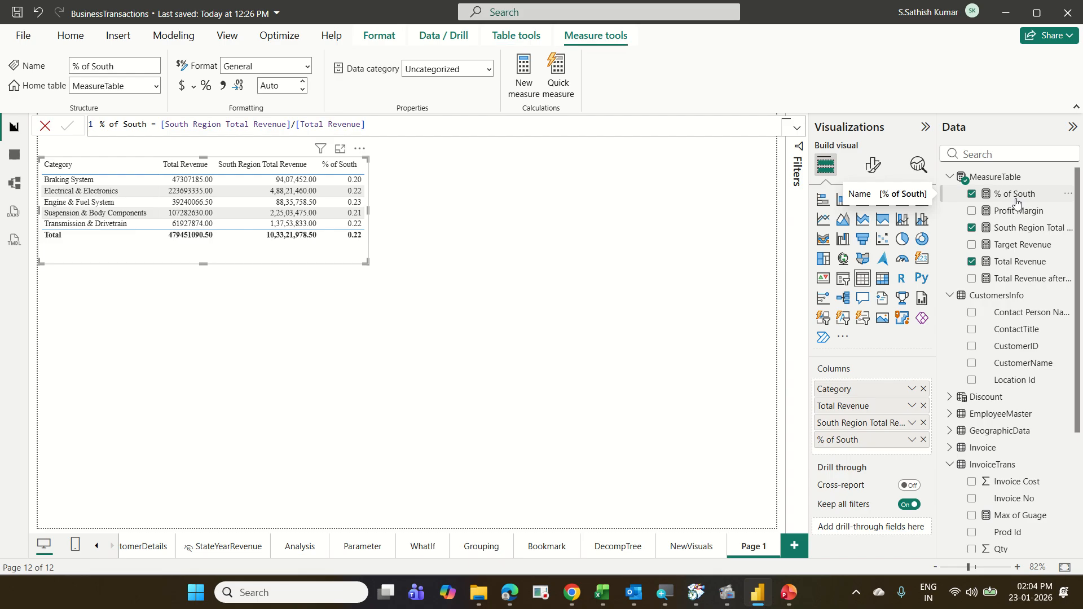
left_click_drag(961, 183, 1057, 208)
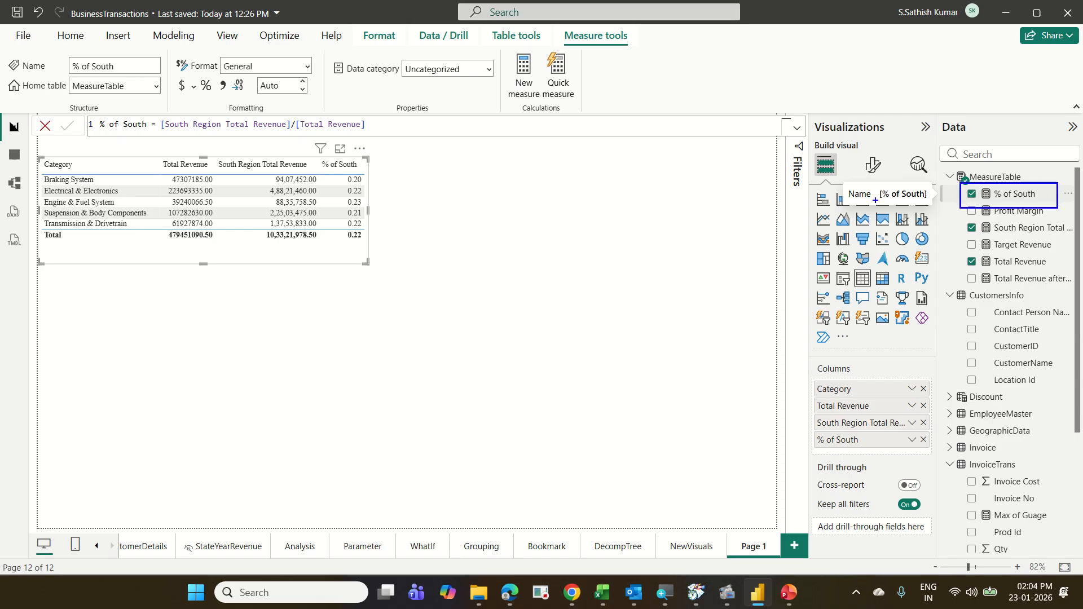
left_click_drag(559, 29, 644, 53)
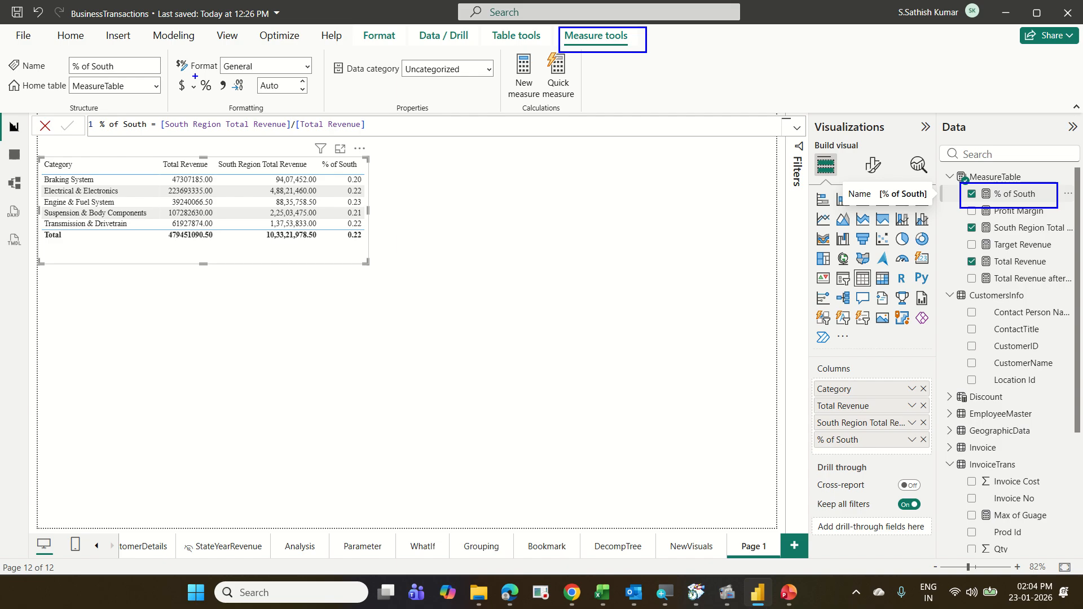
mouse_move(195, 75)
left_mouse_down()
mouse_move(219, 105)
mouse_move(558, 41)
left_mouse_up()
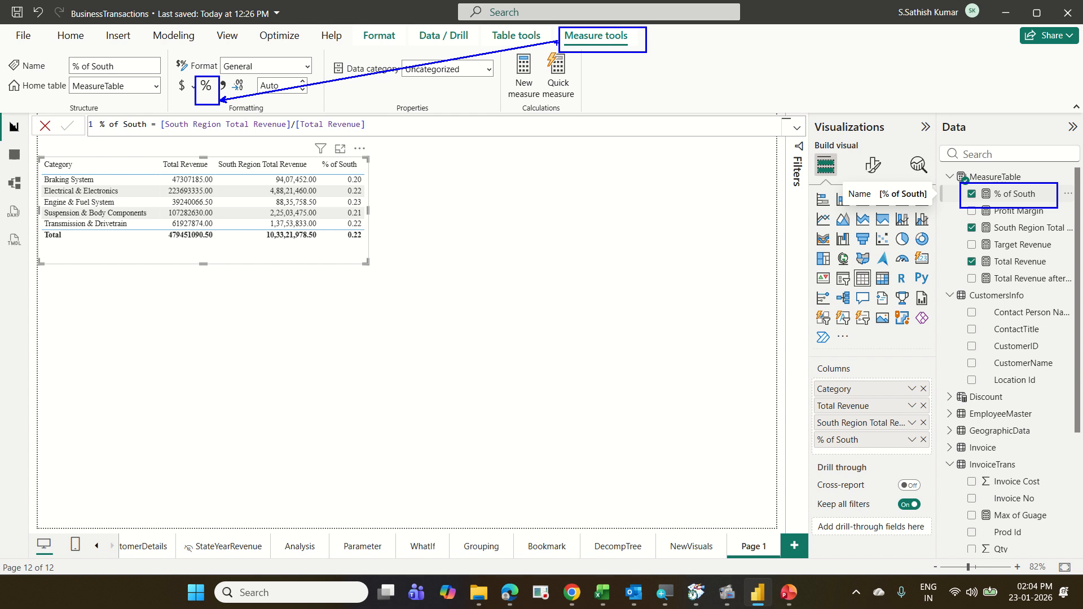
key("Escape")
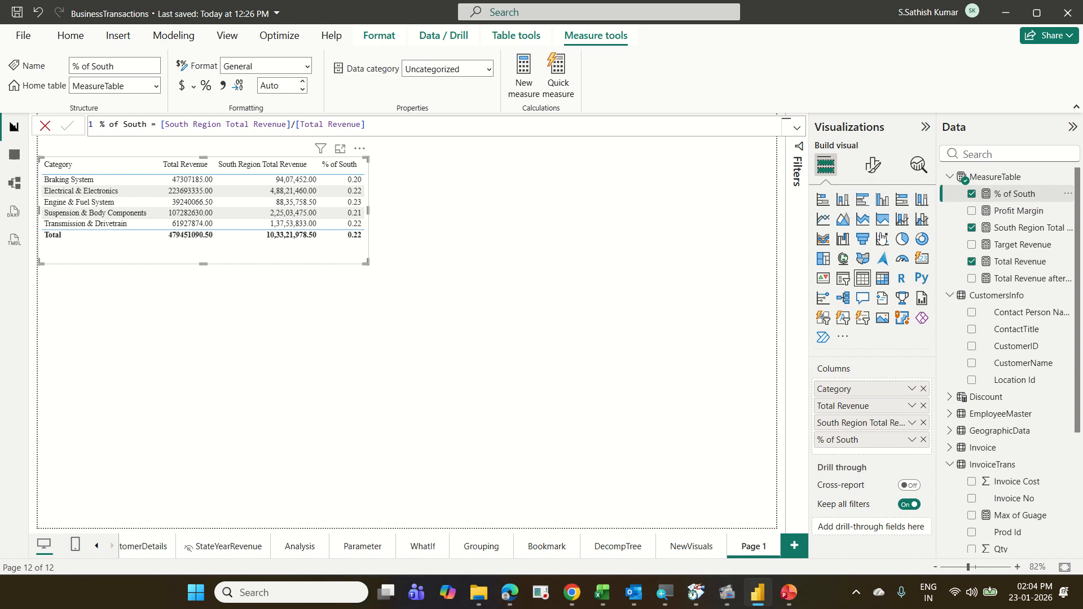
left_click(206, 90)
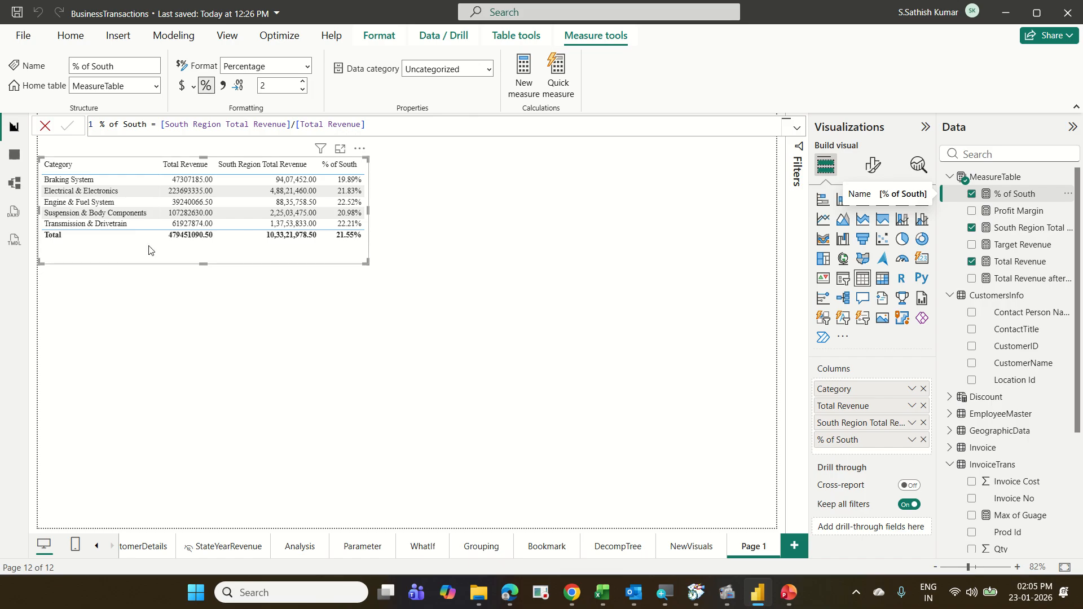
Step: Move the category table slightly lower on the page, make it a little taller, and deselect it
left_click_drag(267, 260, 265, 287)
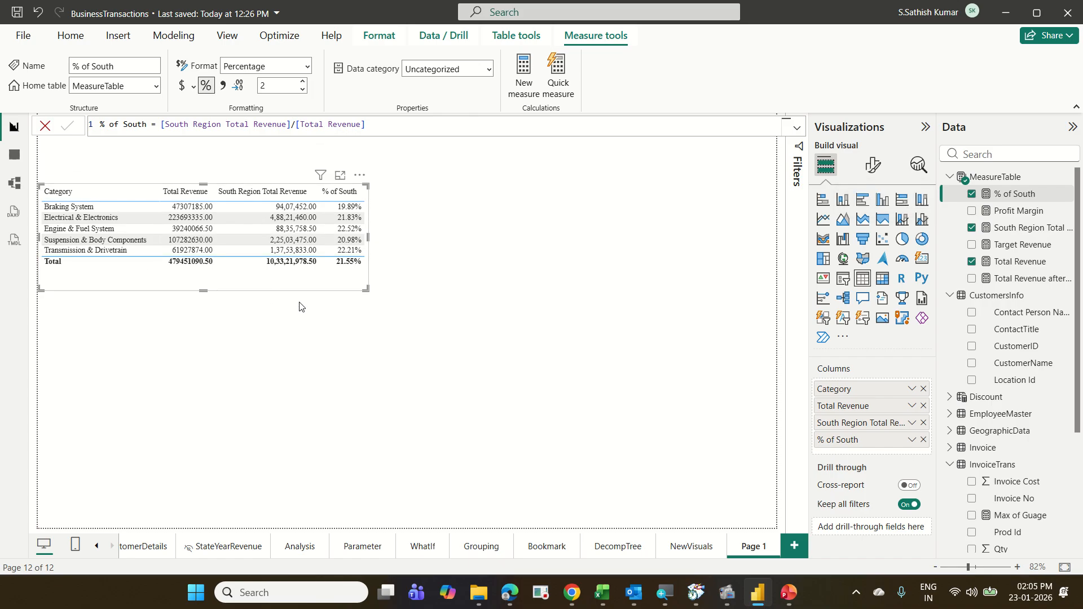
left_click_drag(365, 290, 364, 319)
left_click(542, 291)
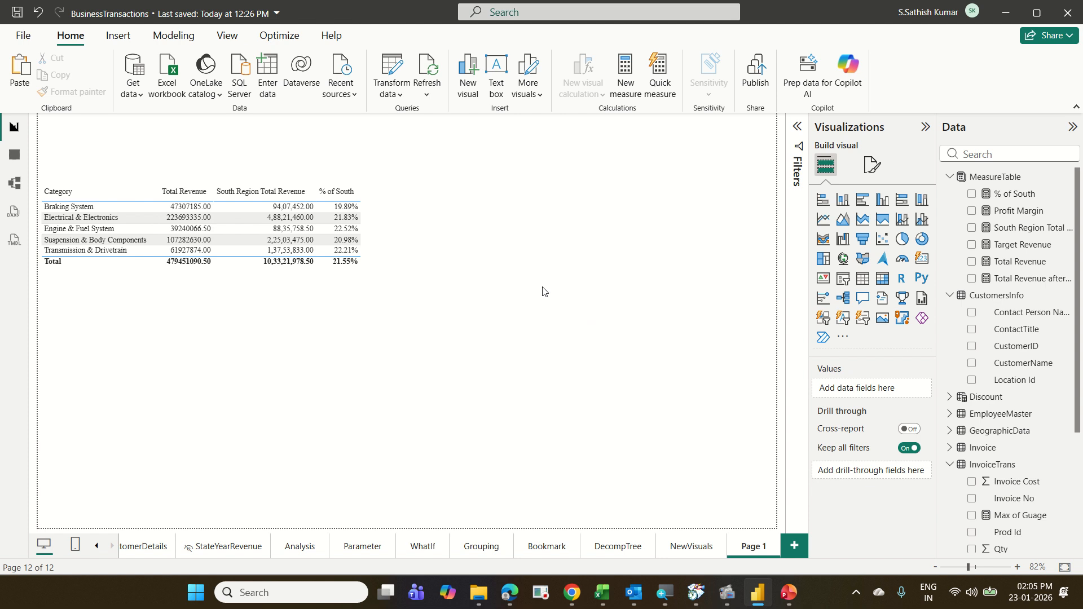
Step: Add a second table visual beside the category table and enlarge it to fill most of the remaining page height
left_click(864, 279)
left_click_drag(321, 416, 670, 257)
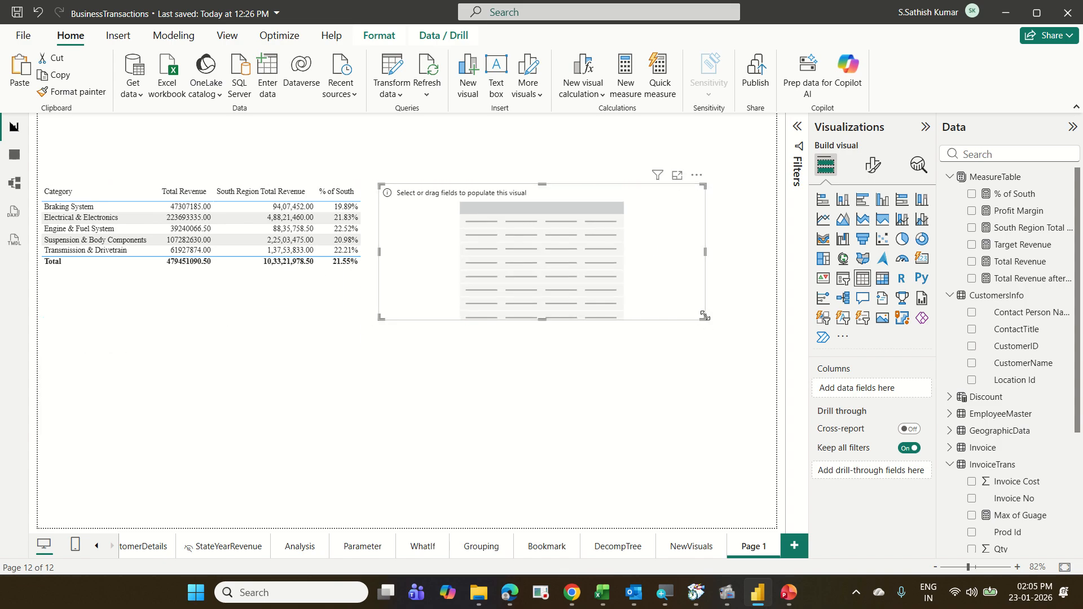
left_click_drag(705, 316, 735, 481)
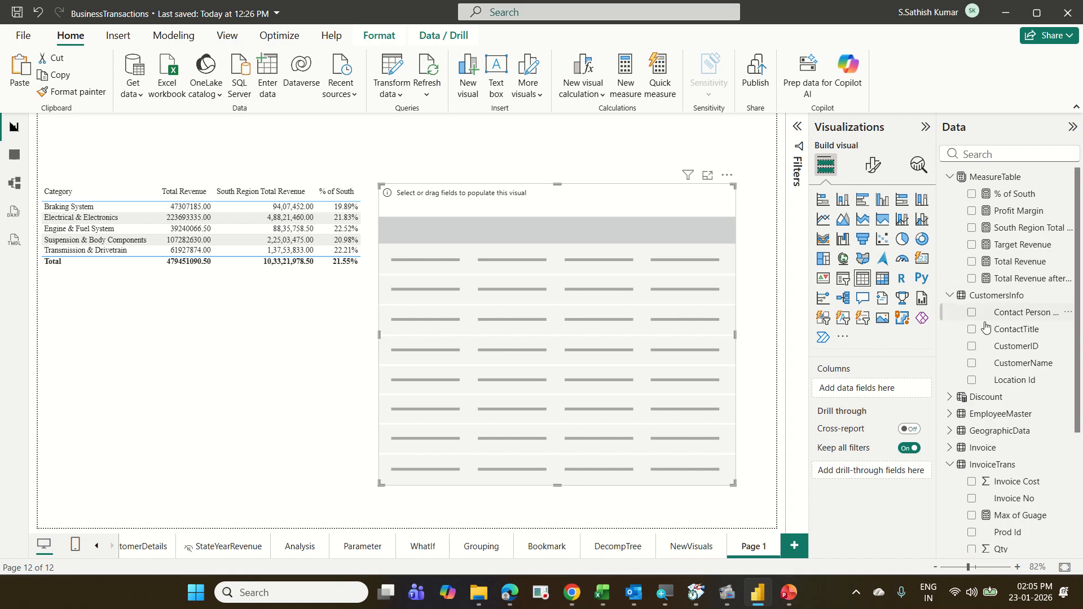
Step: Add Invoice Date from the Invoice table to the new table visual, showing it as plain dates instead of the date hierarchy
left_click(950, 449)
scroll(1016, 408, "down", 5)
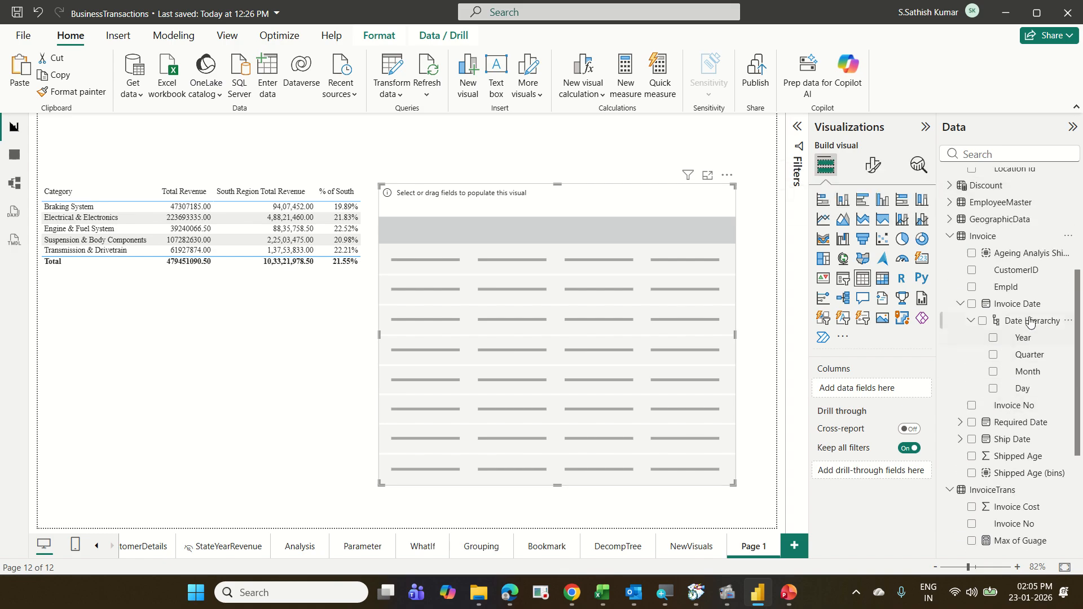
left_click_drag(1033, 306, 912, 399)
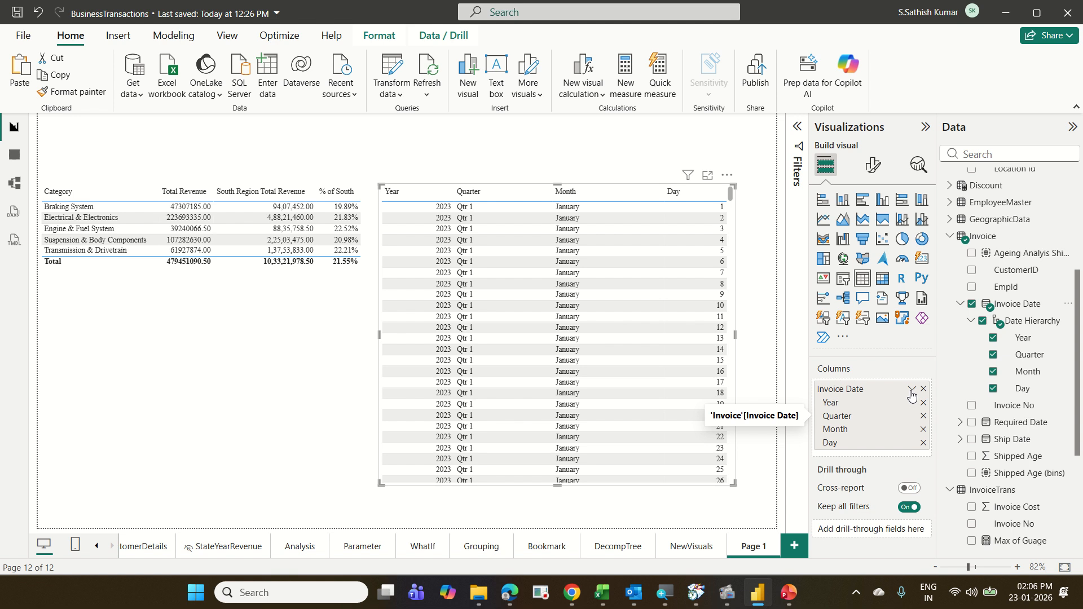
left_click(911, 390)
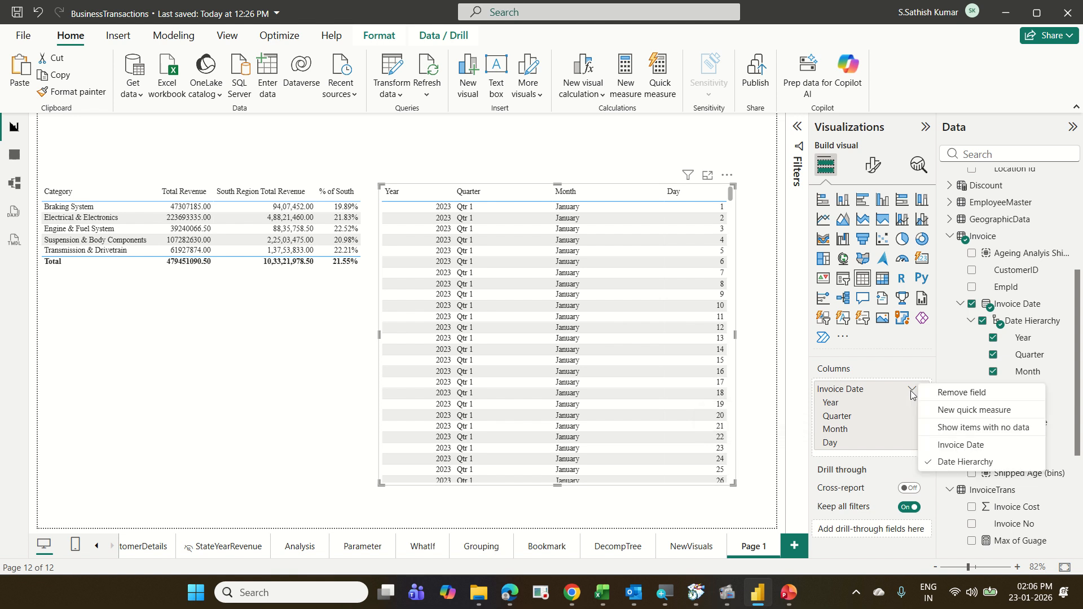
left_click(975, 445)
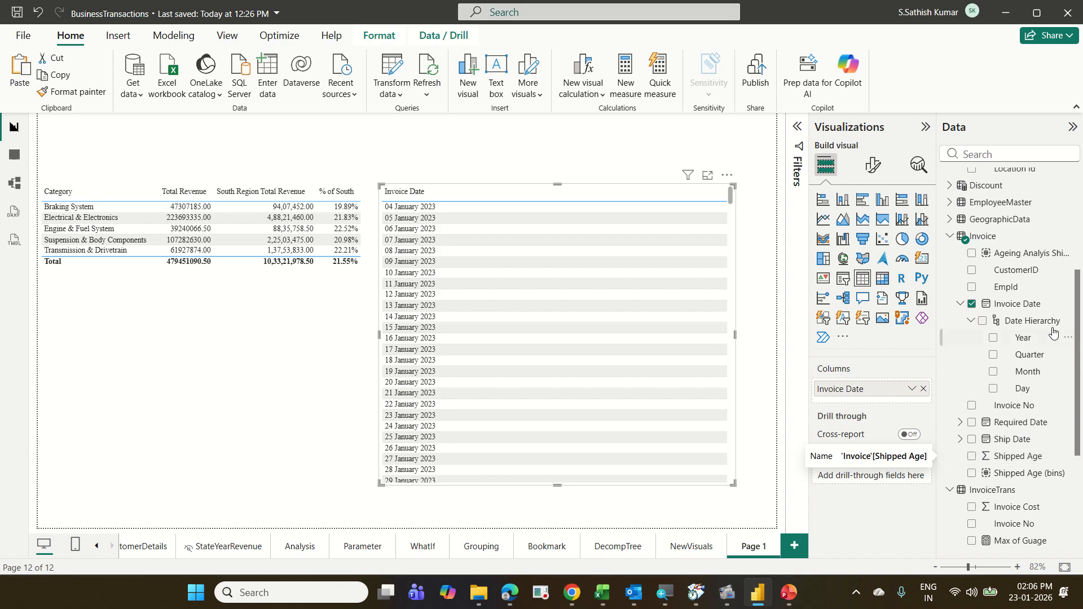
Step: Add the Total Revenue measure beside Invoice Date, and make the invoice date table narrower and slightly taller
scroll(1008, 306, "up", 3)
scroll(1009, 307, "up", 2)
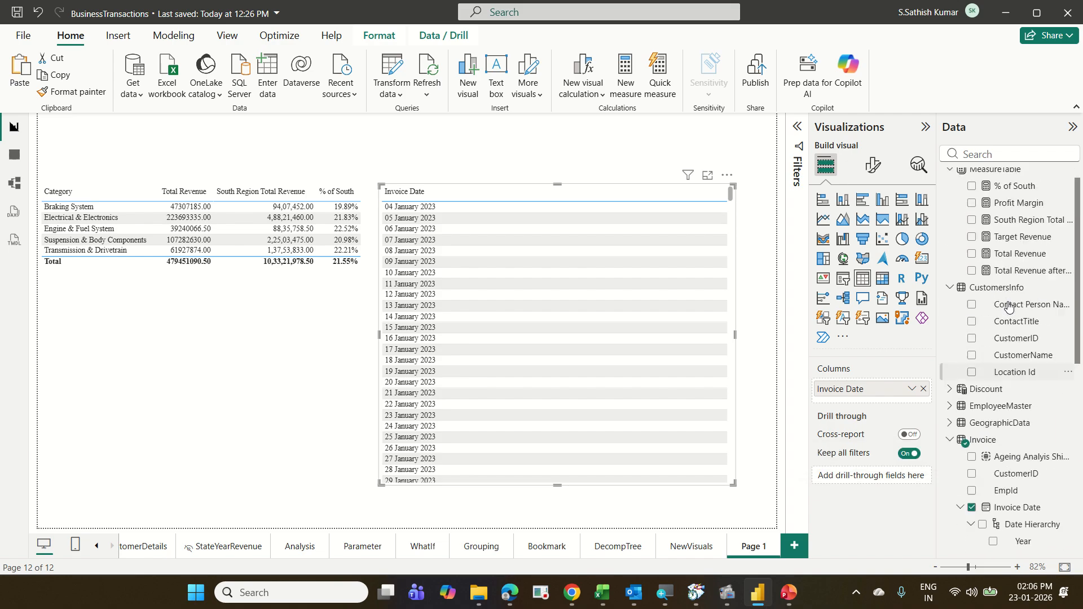
left_click_drag(1024, 263, 893, 407)
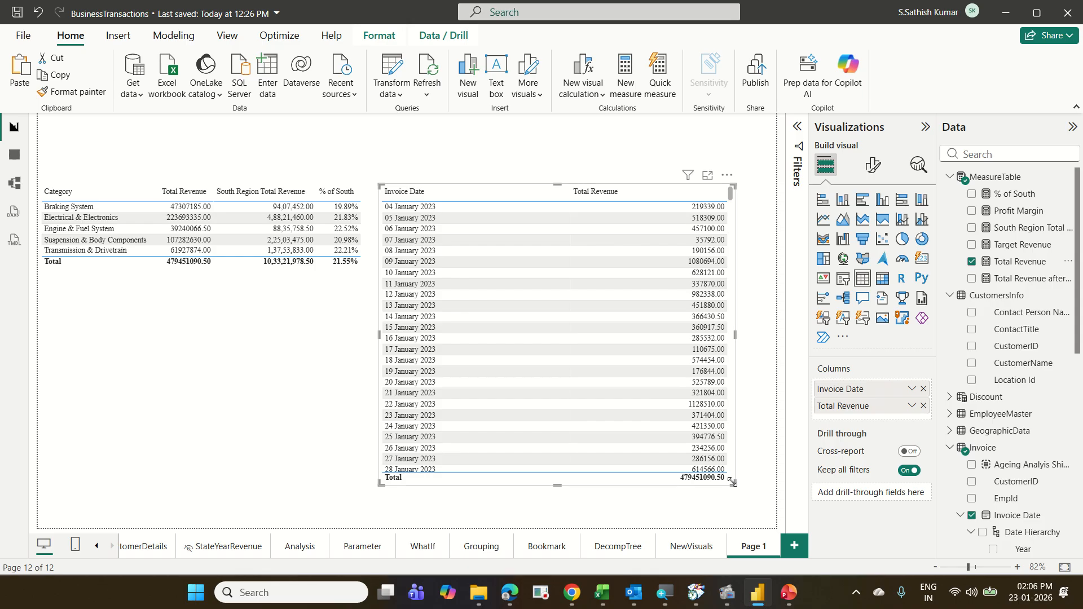
left_click_drag(732, 482, 611, 500)
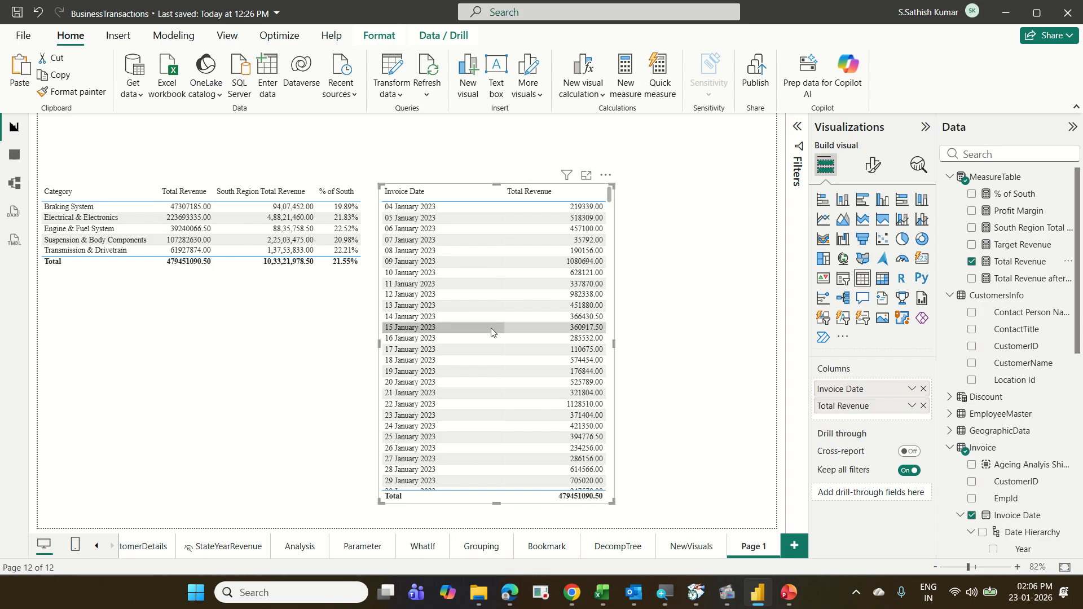
Step: Look through the daily Total Revenue rows from January to April 2023 in the invoice date table
scroll(476, 284, "down", 10)
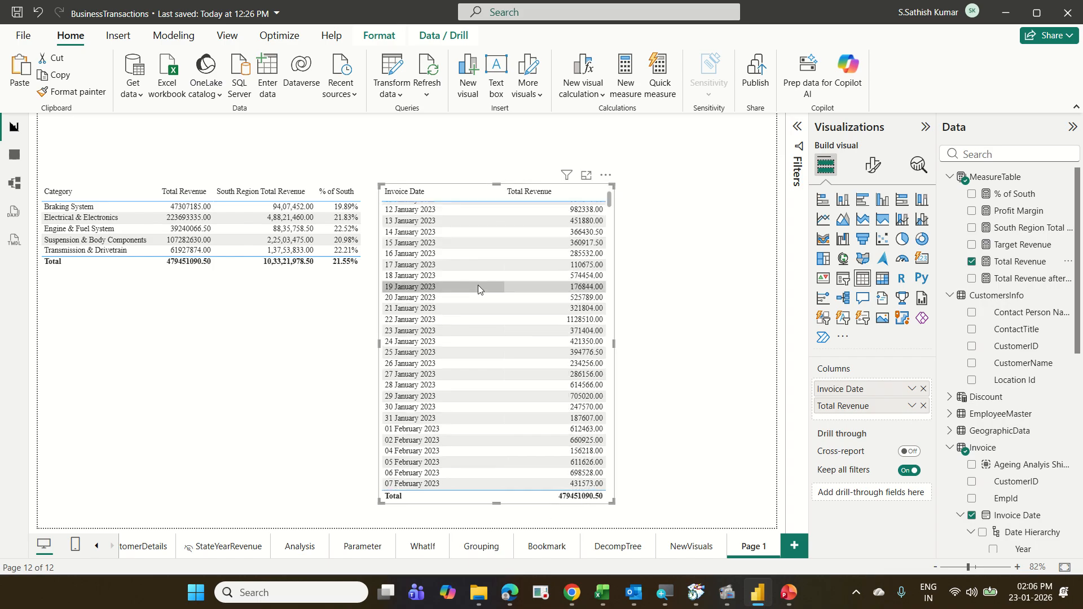
scroll(478, 285, "down", 5)
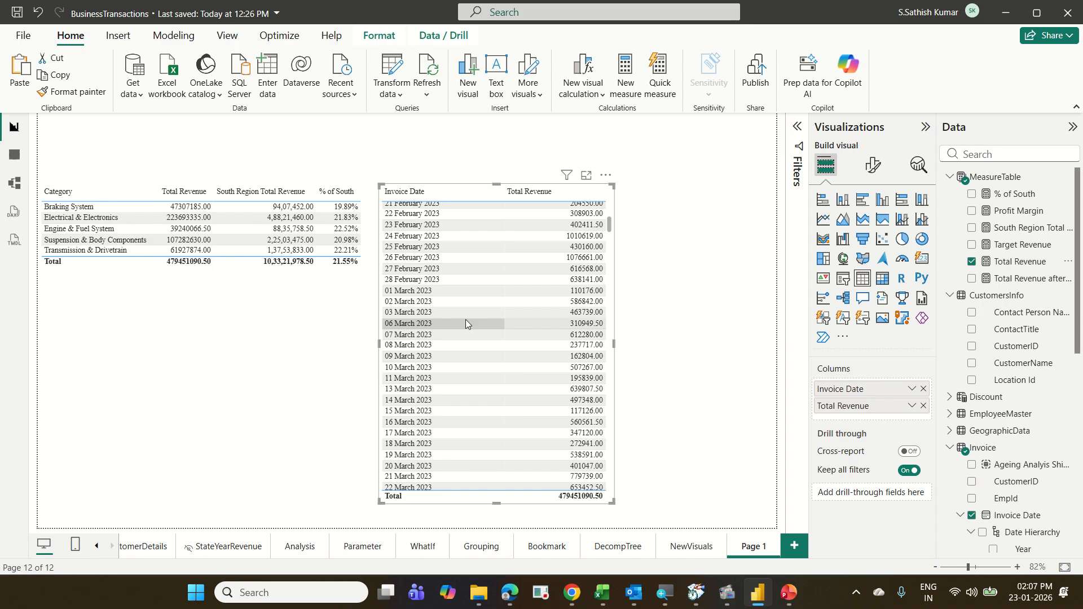
scroll(465, 320, "down", 9)
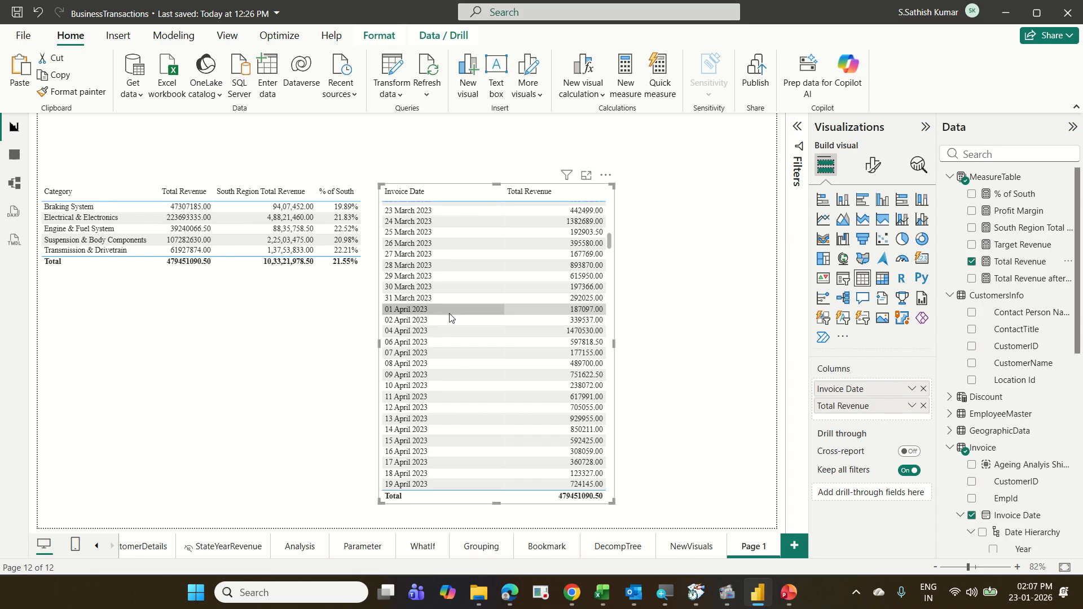
scroll(449, 315, "up", 15)
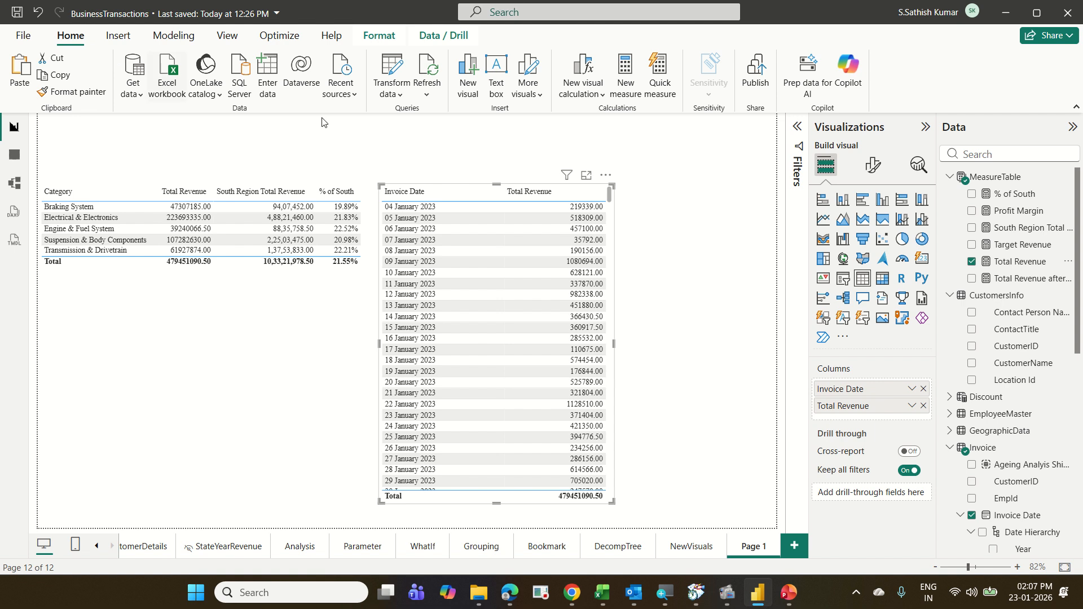
Step: Create a new measure and name it Total Revenue last month
left_click(630, 97)
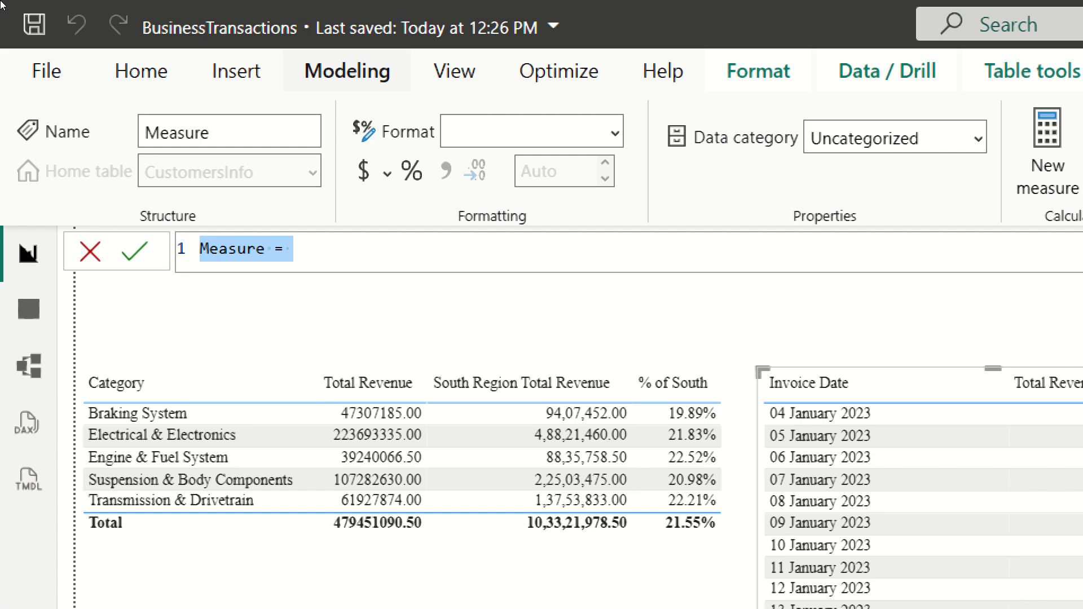
key("Home")
key("shift+Right")
key("shift+Right")
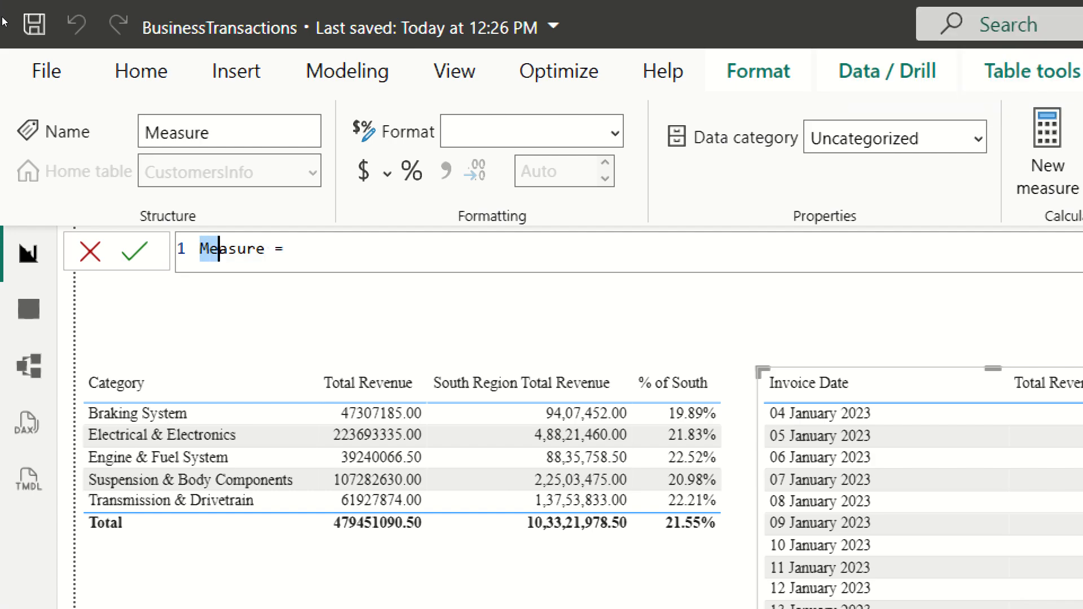
key("shift+Right")
key("shift+Right")
key("shift+Right")
key("shift+Right")
key("shift+Right")
type("T")
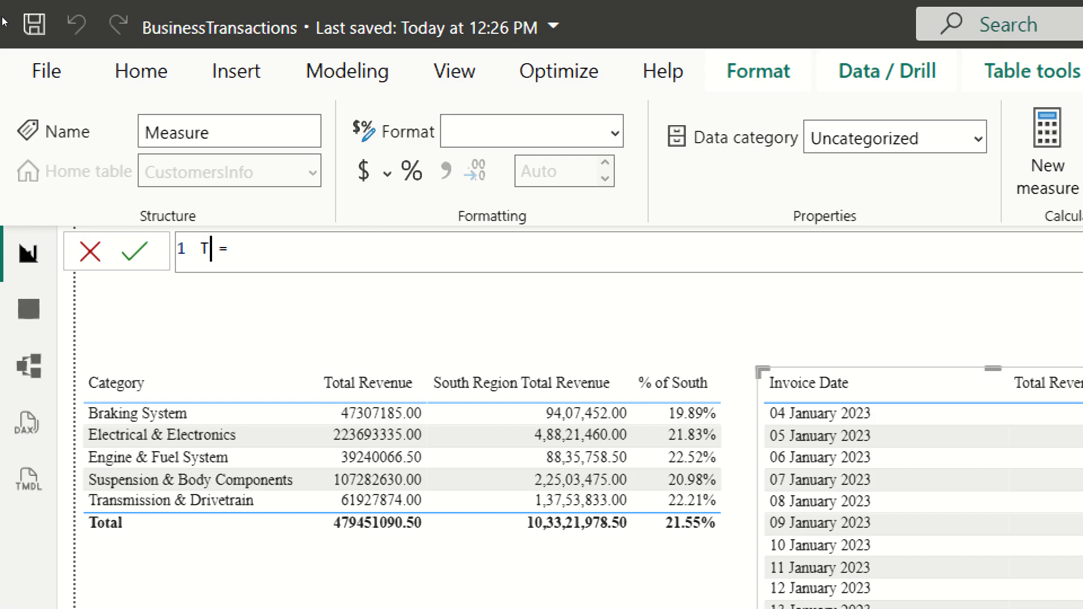
type("oatl")
key("BackSpace")
key("BackSpace")
key("BackSpace")
type("tal Revenue 1")
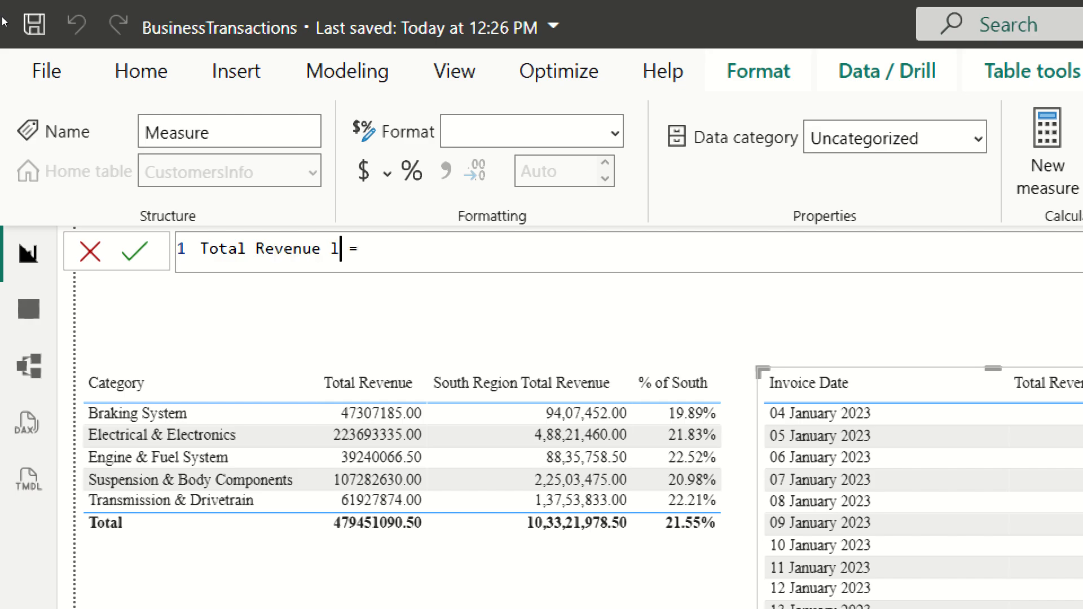
type("ast month")
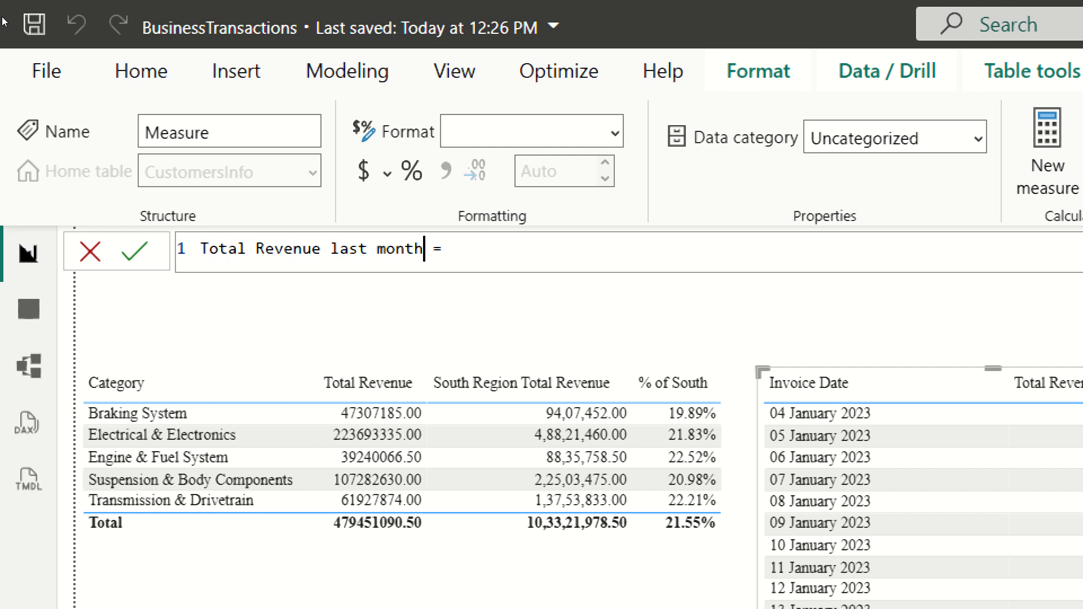
Step: Start the Total Revenue last month formula with CALCULATE and the Total Revenue measure as its expression
key("Right")
key("Right")
type("ca")
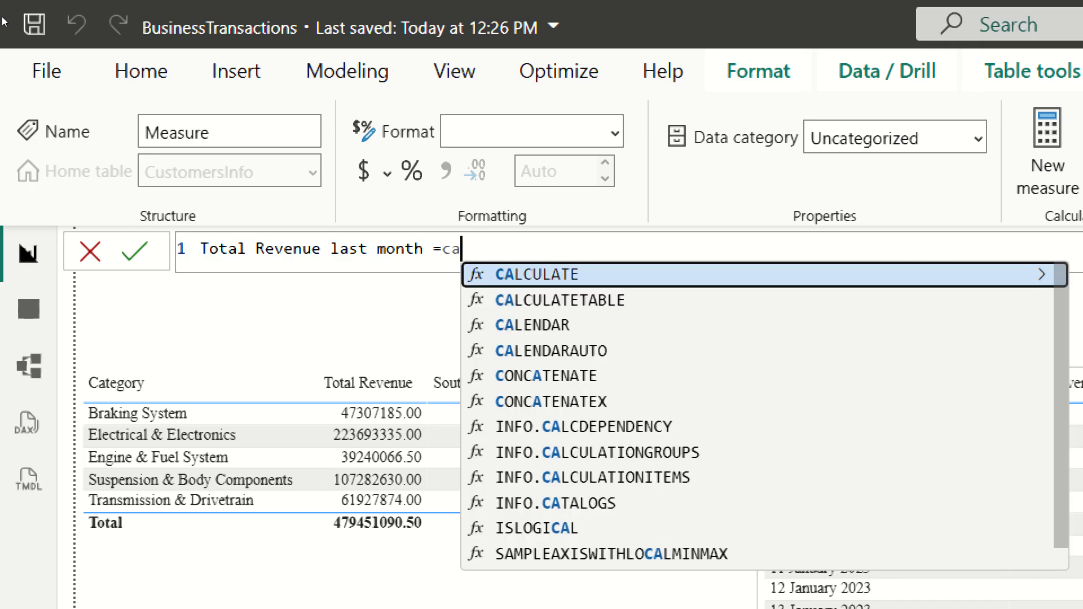
type("l")
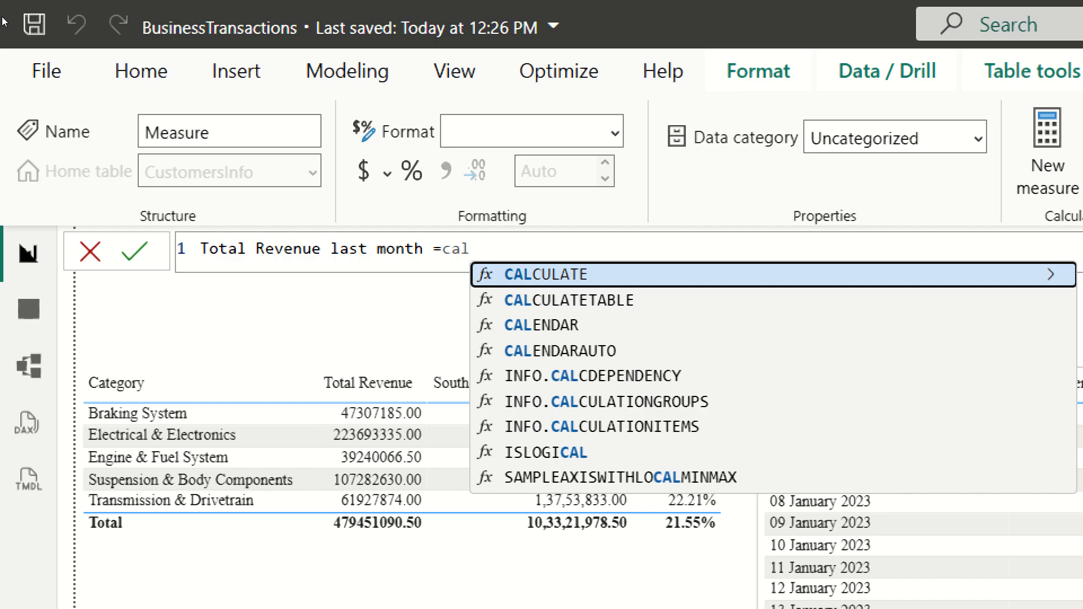
key("Tab")
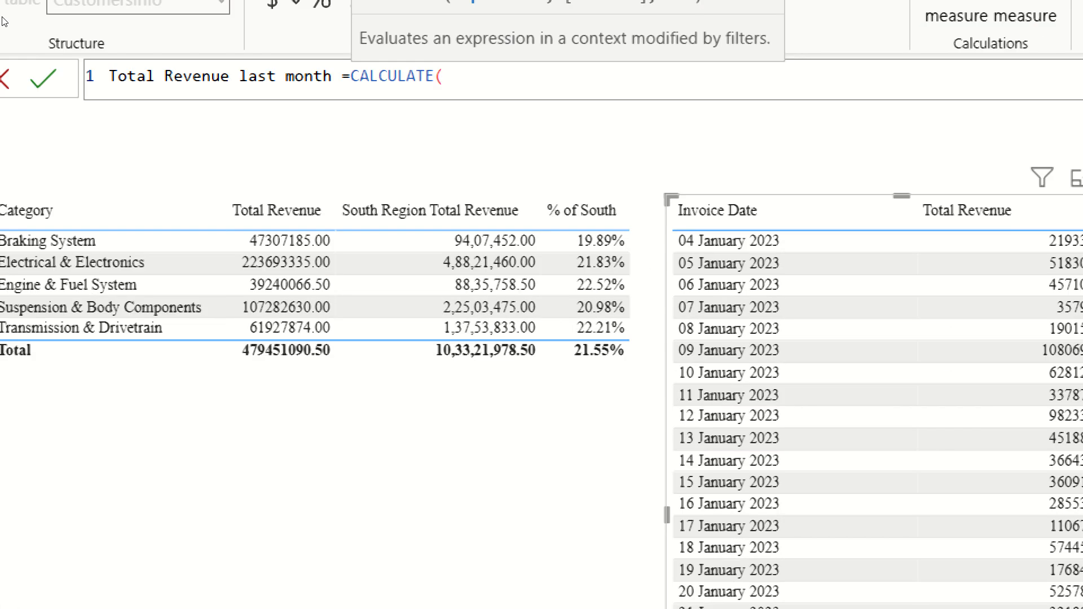
type("to")
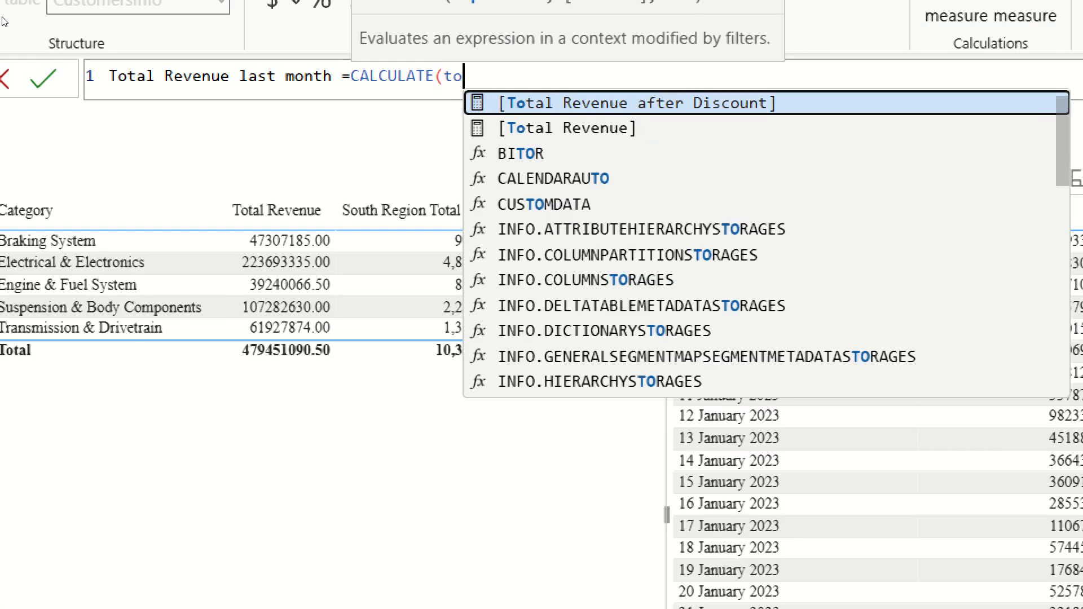
key("Down")
key("Tab")
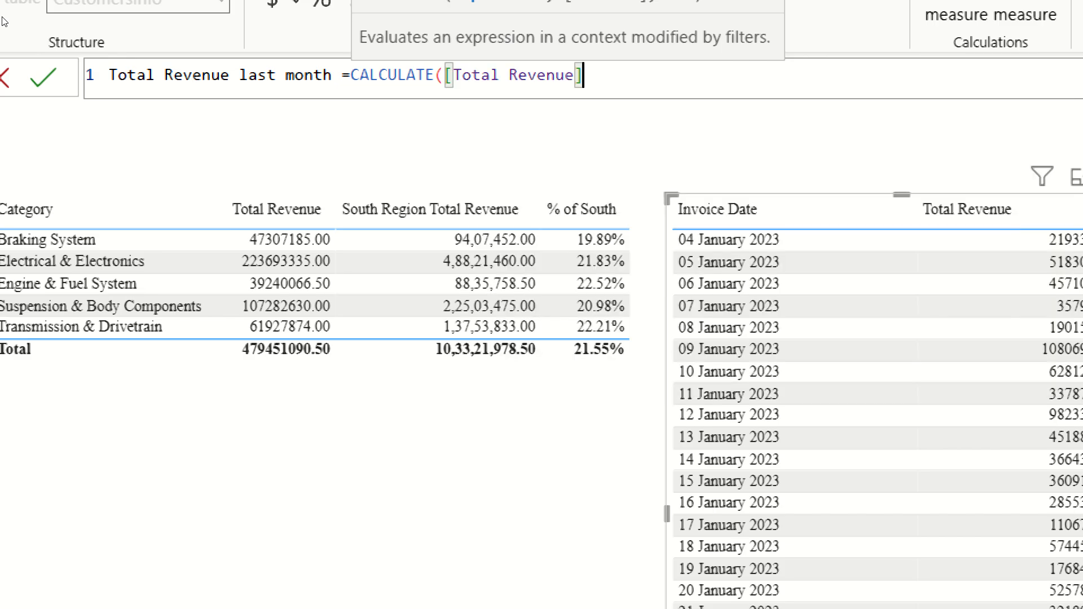
type(",")
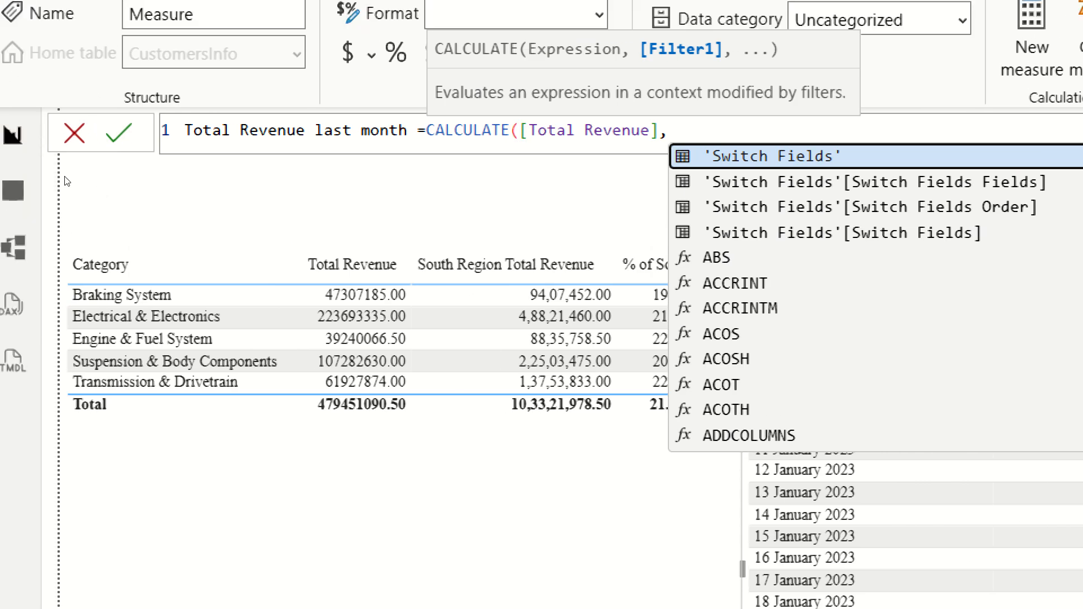
type("s")
type("a")
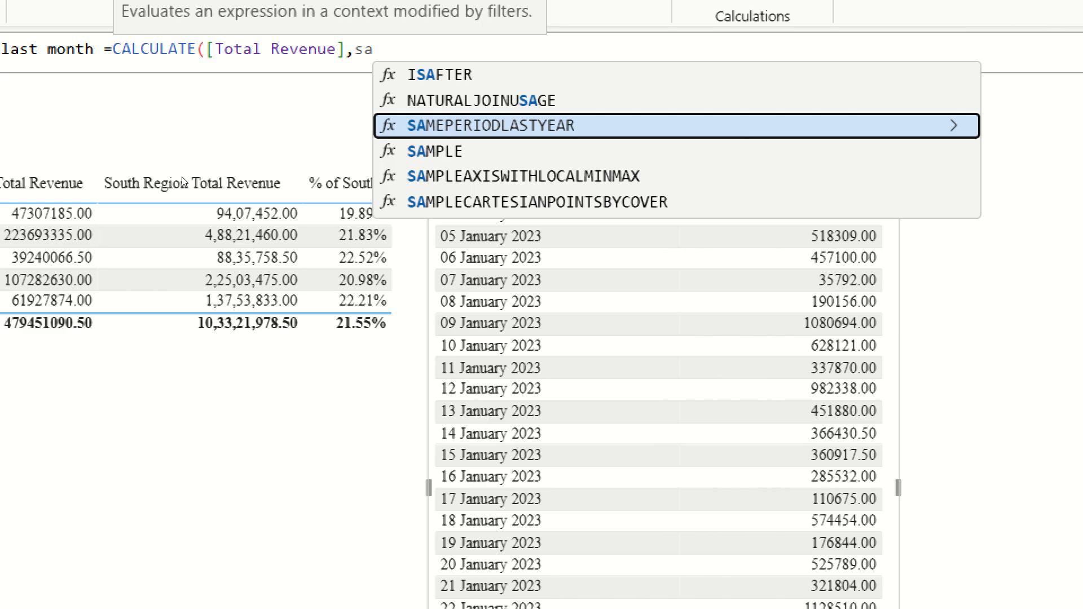
type("nue")
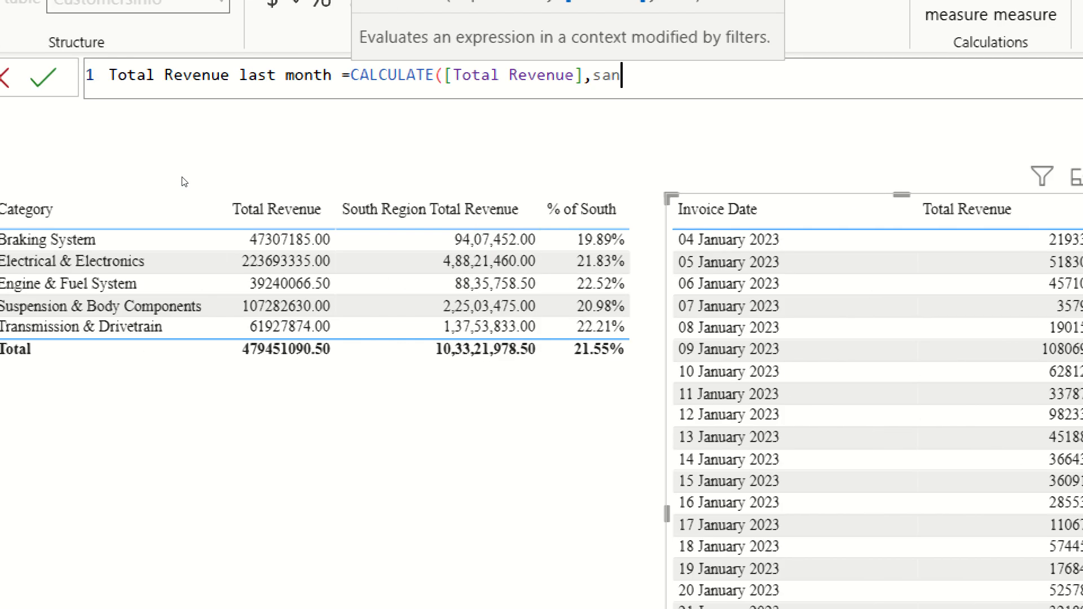
key("BackSpace")
type("m")
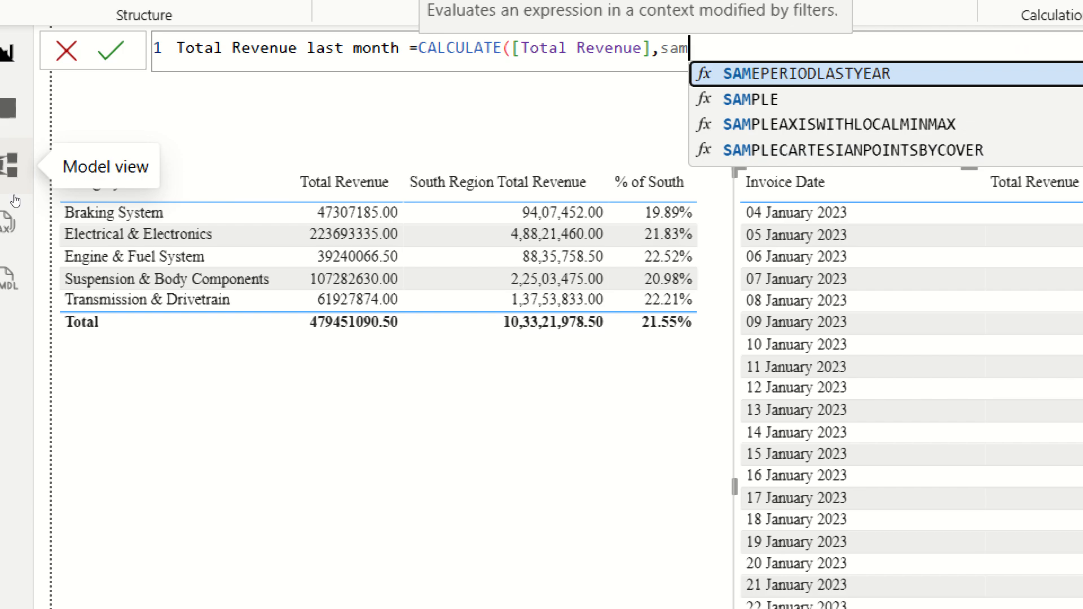
key("BackSpace")
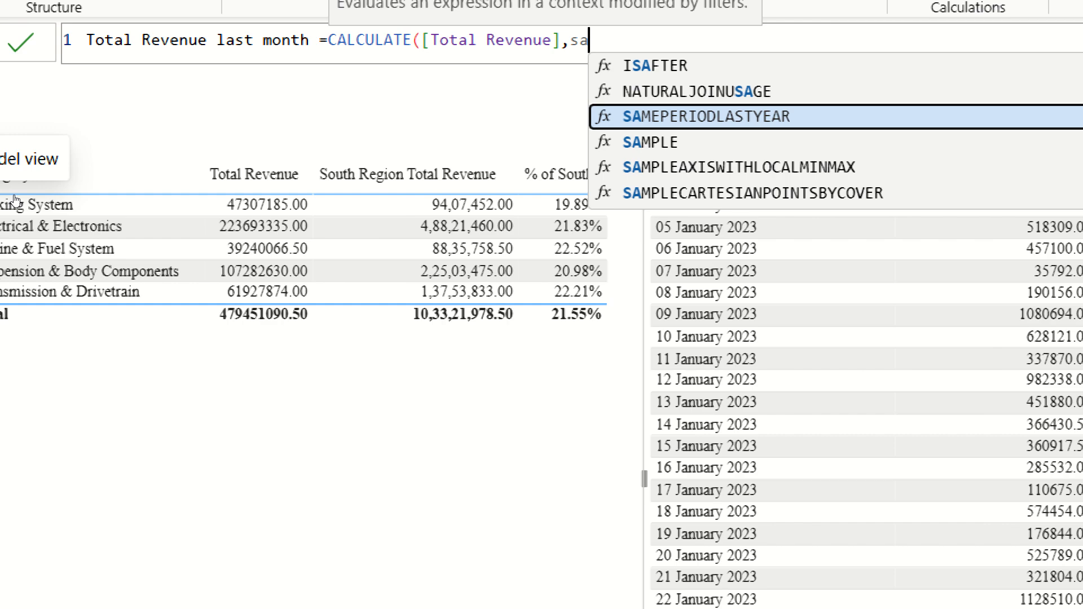
key("BackSpace")
key("BackSpace")
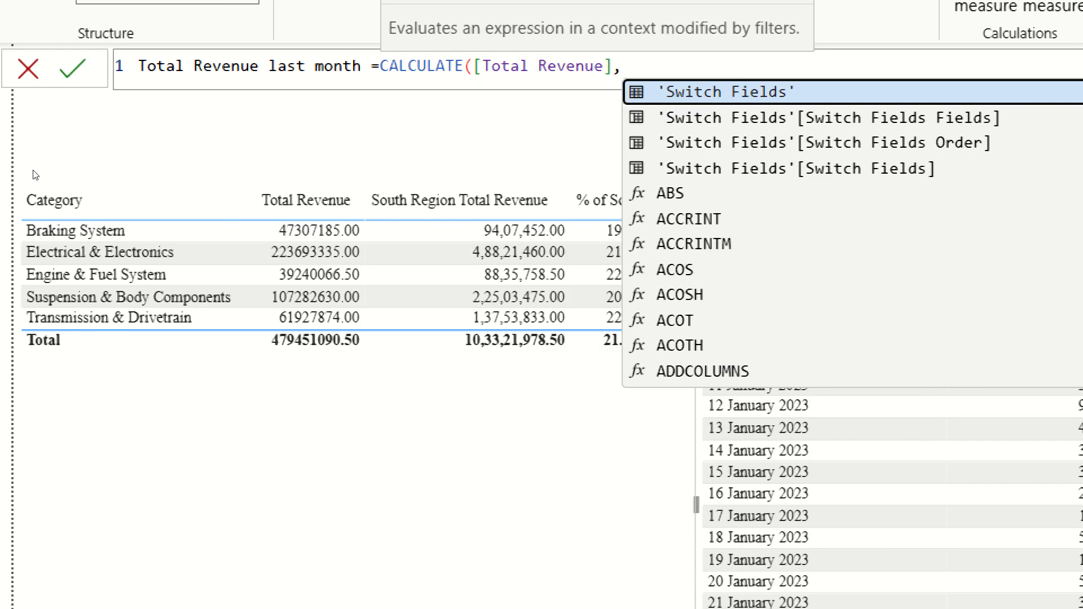
Step: Add DATEADD as the CALCULATE filter, with Invoice[Invoice Date] as its dates argument
type("date")
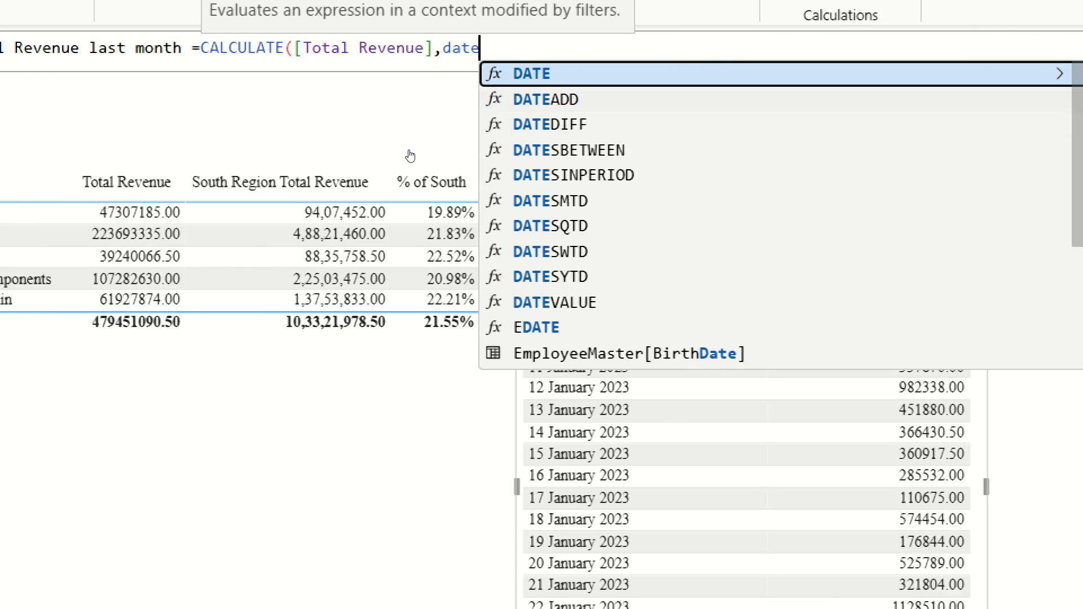
key("Down")
key("Tab")
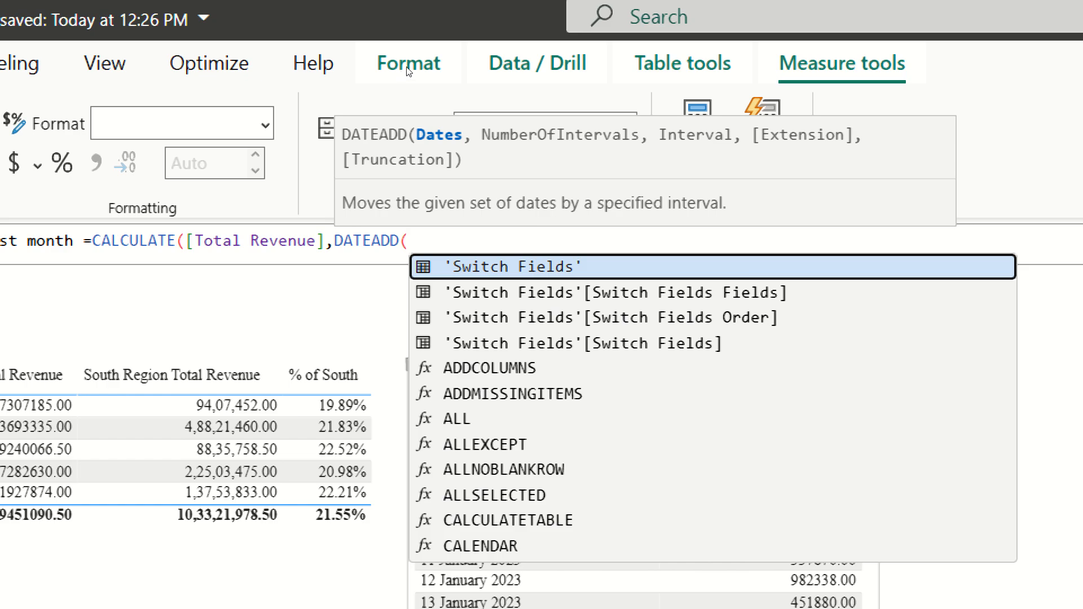
type("in")
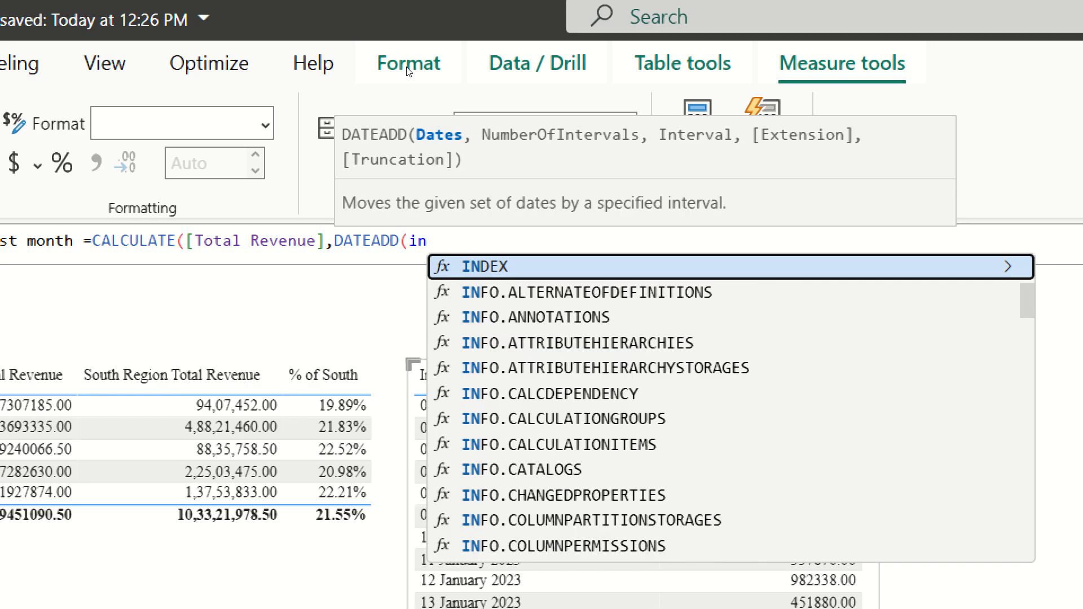
type("vo")
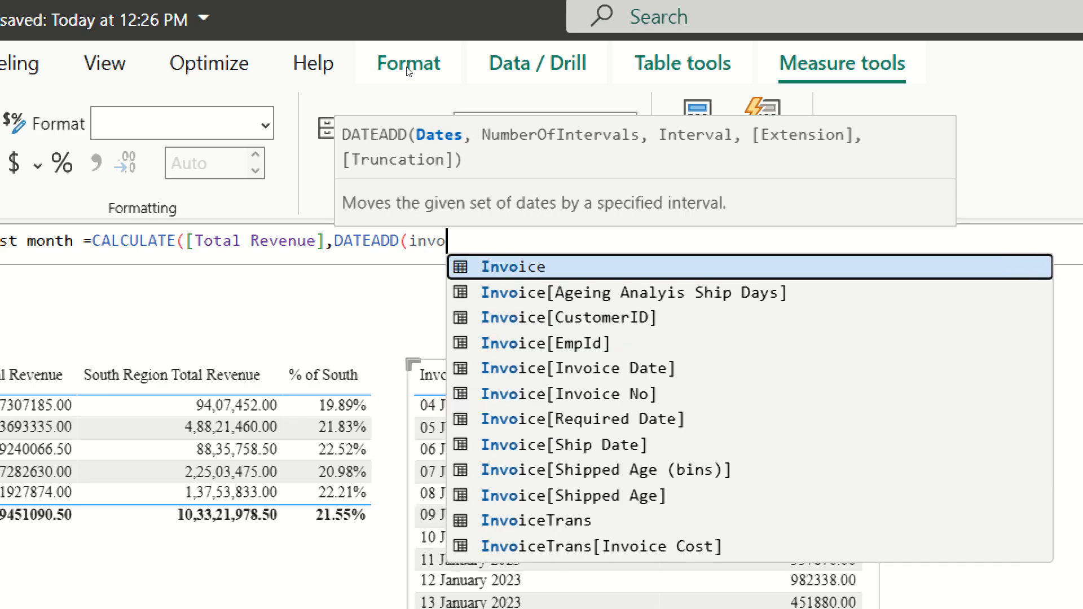
key("Down")
key("Down")
key("Down")
key("Down")
key("Tab")
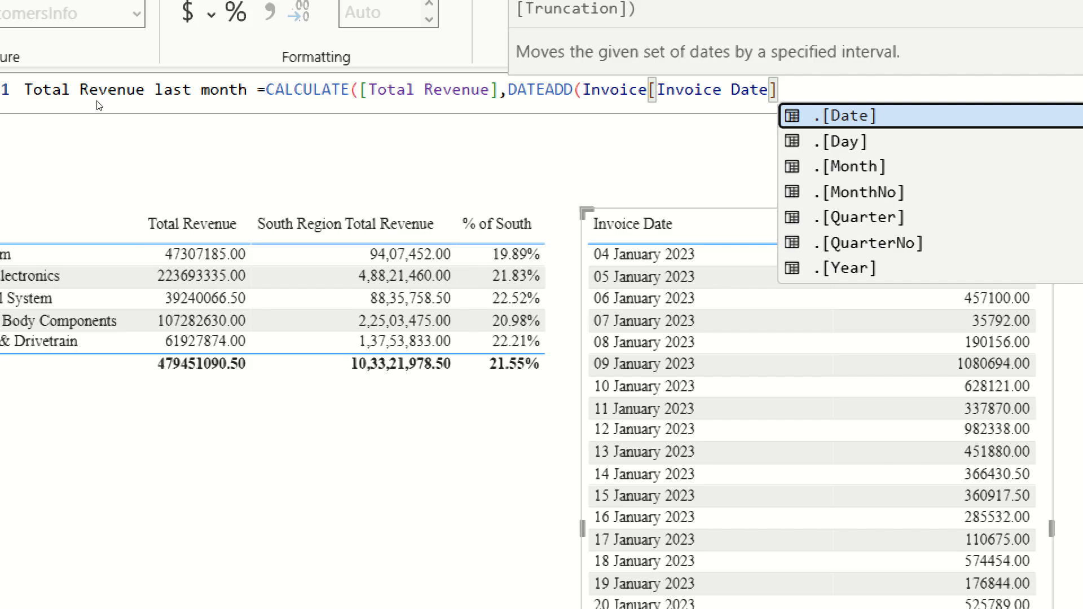
Step: Complete DATEADD with -1 as the number of intervals and MONTH as the interval, then close and commit the measure formula
type(",")
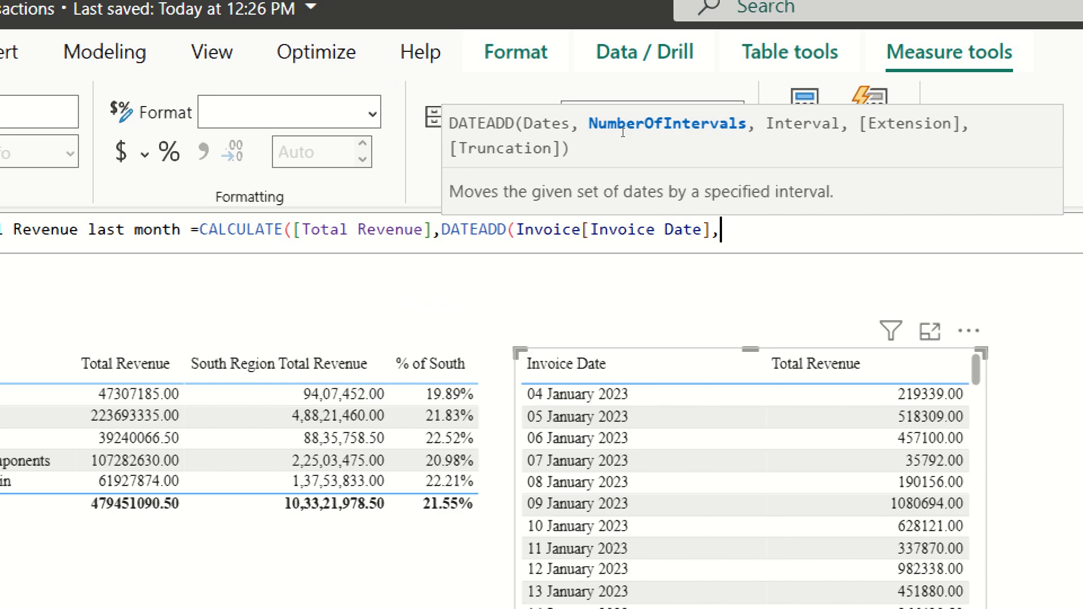
type("-1")
type(",")
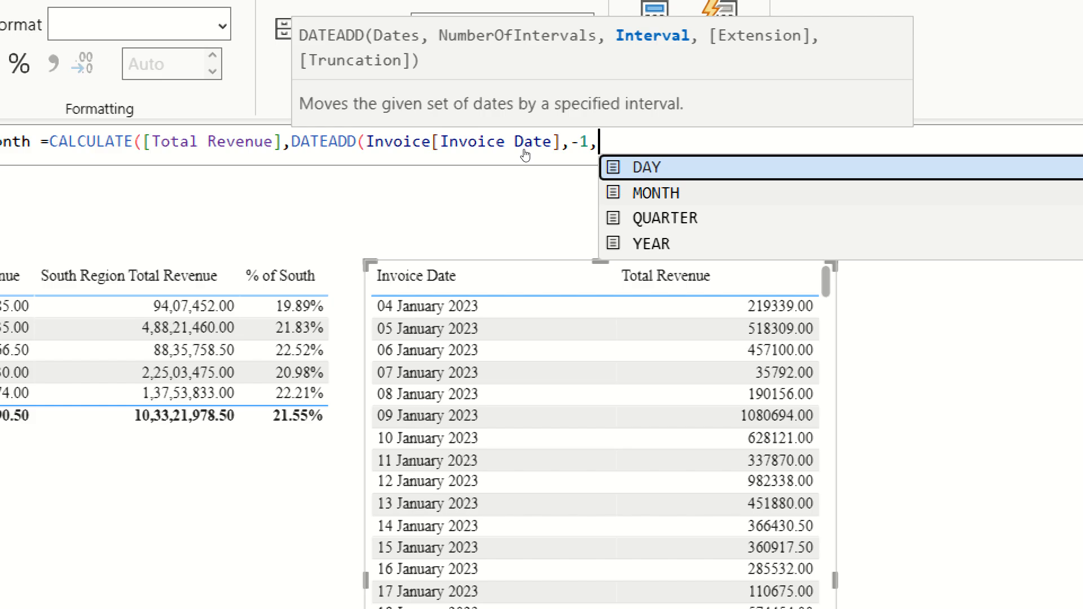
key("Down")
key("Tab")
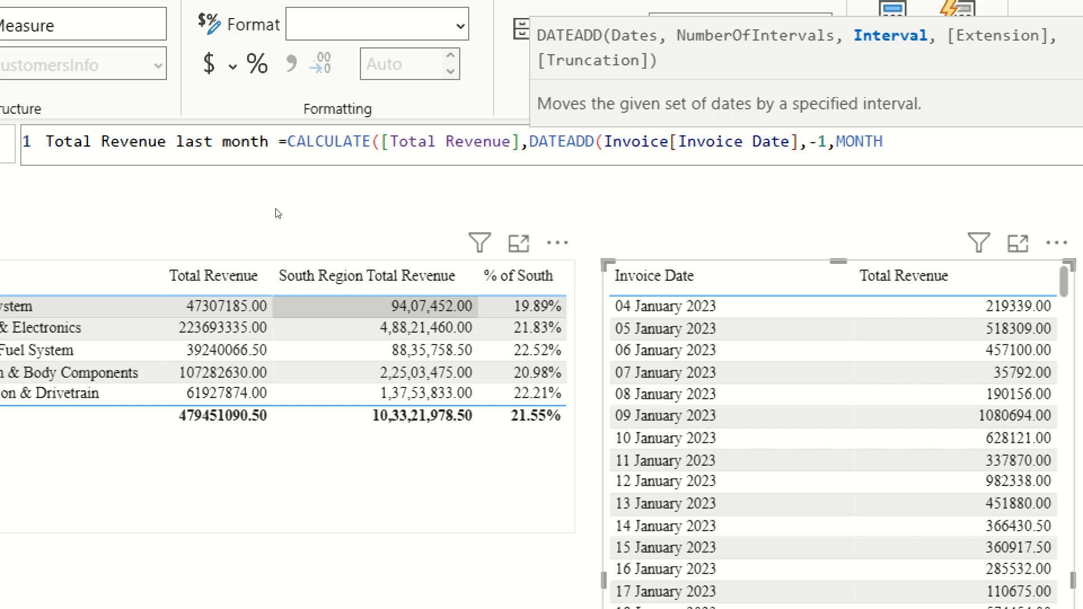
type(")")
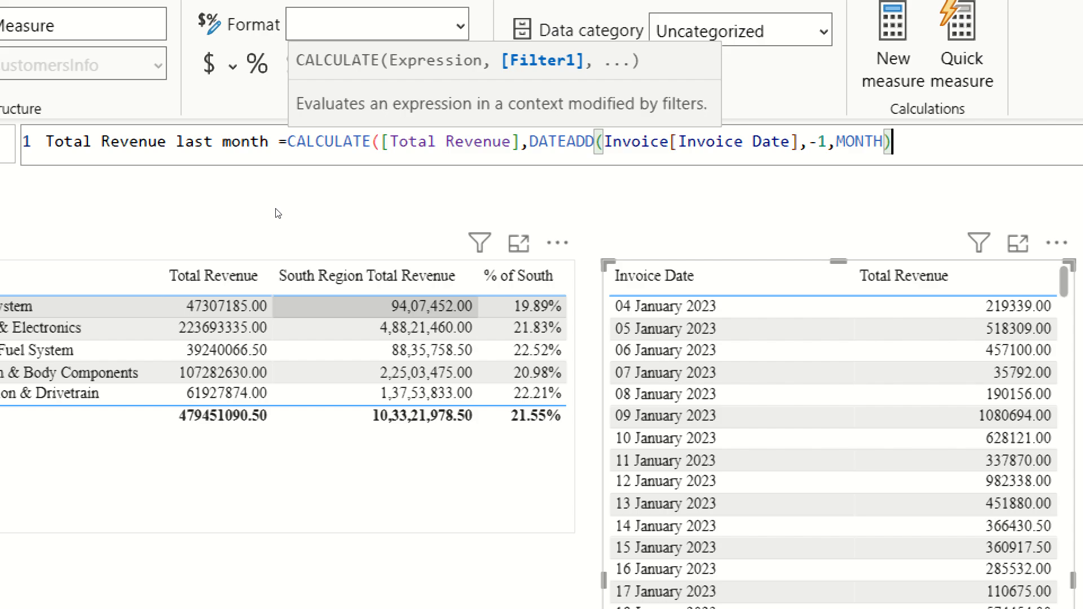
type(")")
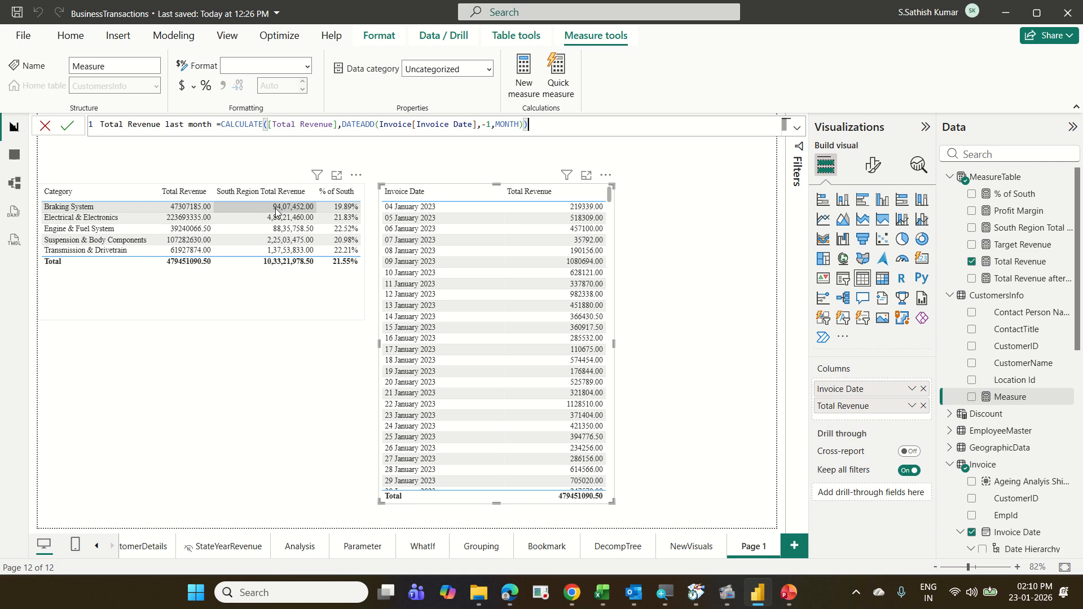
key("Return")
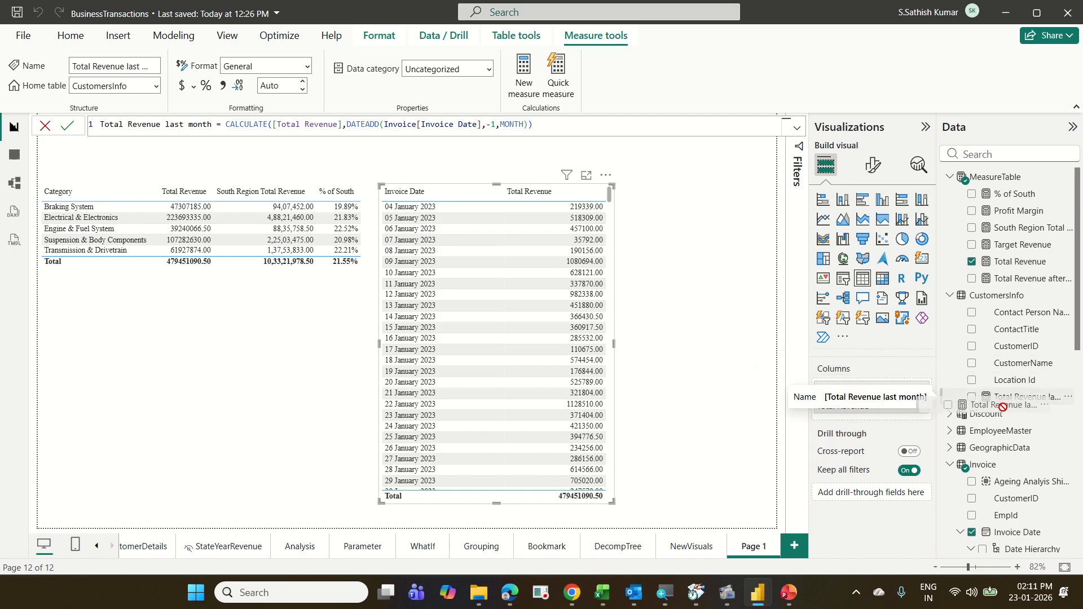
Step: Add the Total Revenue last month measure to the invoice date table beside Total Revenue
left_click_drag(1043, 402, 598, 306)
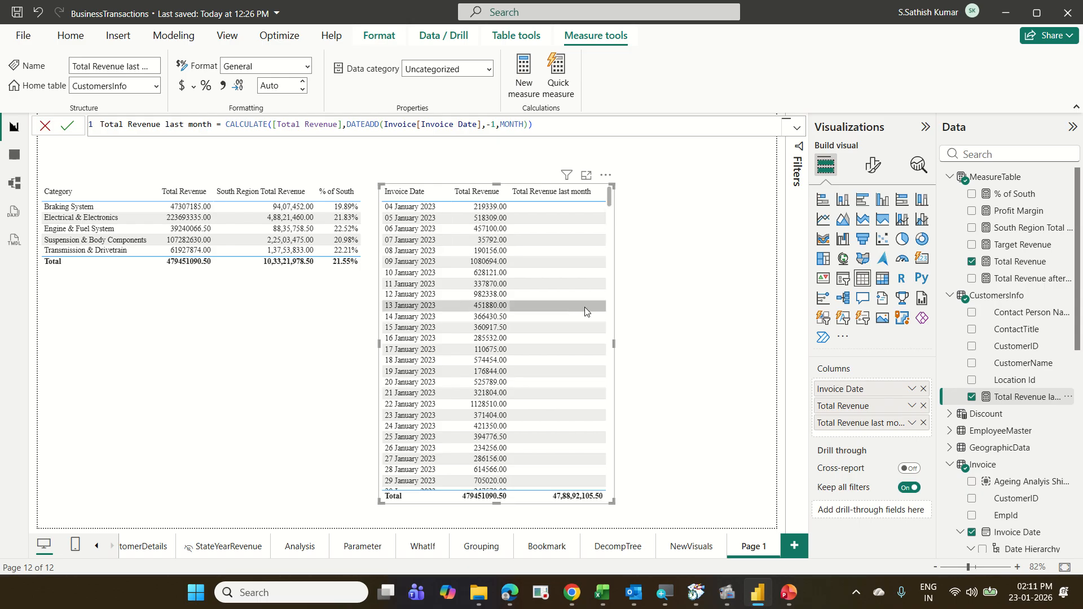
Step: Compare the Total Revenue and Total Revenue last month columns across the daily 2023 rows of the invoice date table
scroll(584, 307, "down", 7)
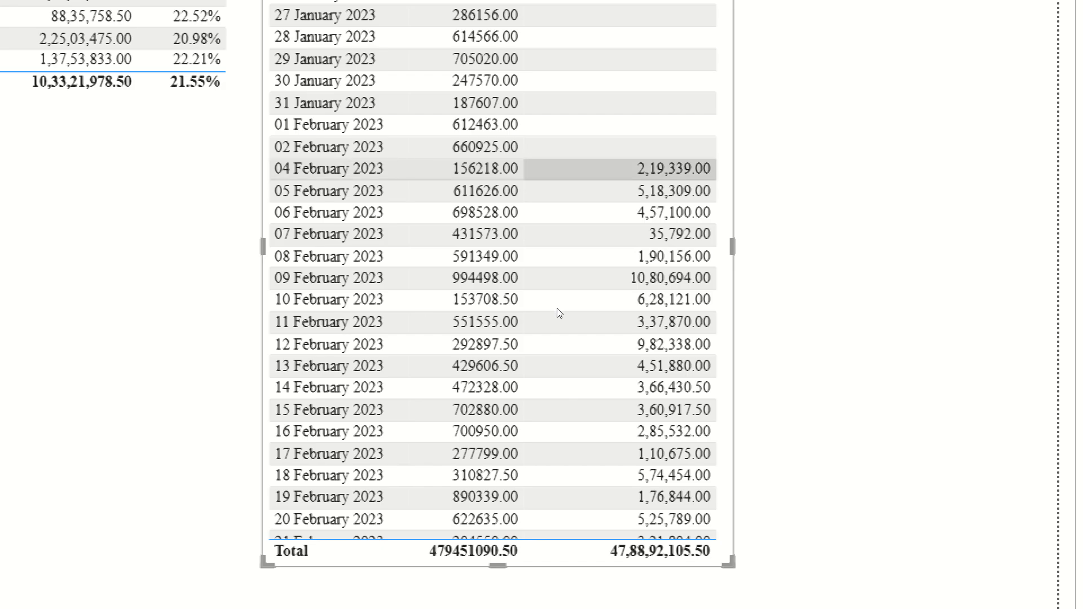
scroll(558, 312, "down", 9)
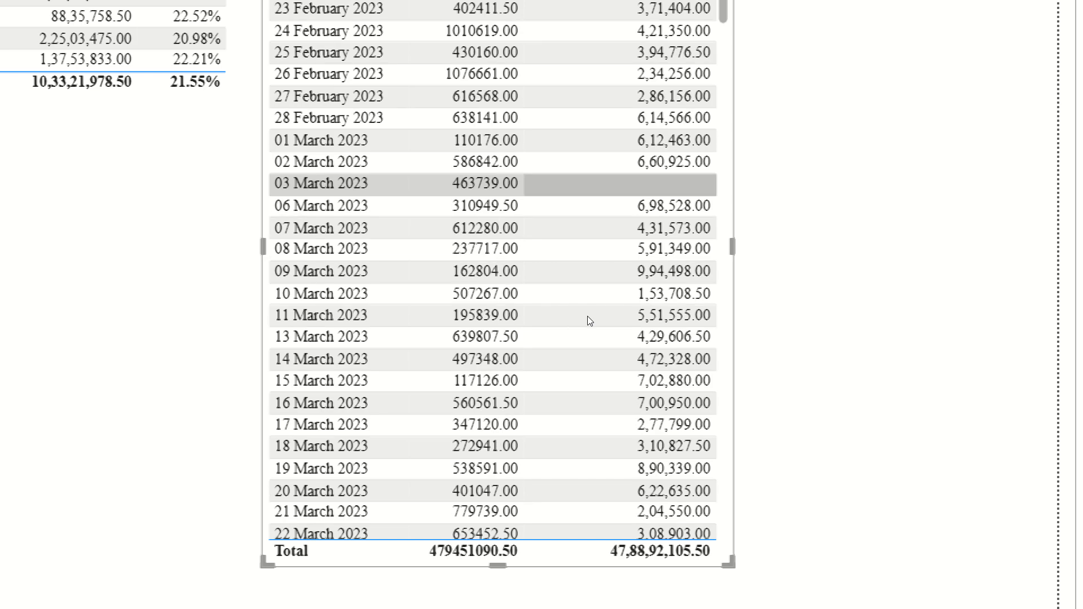
scroll(588, 317, "down", 12)
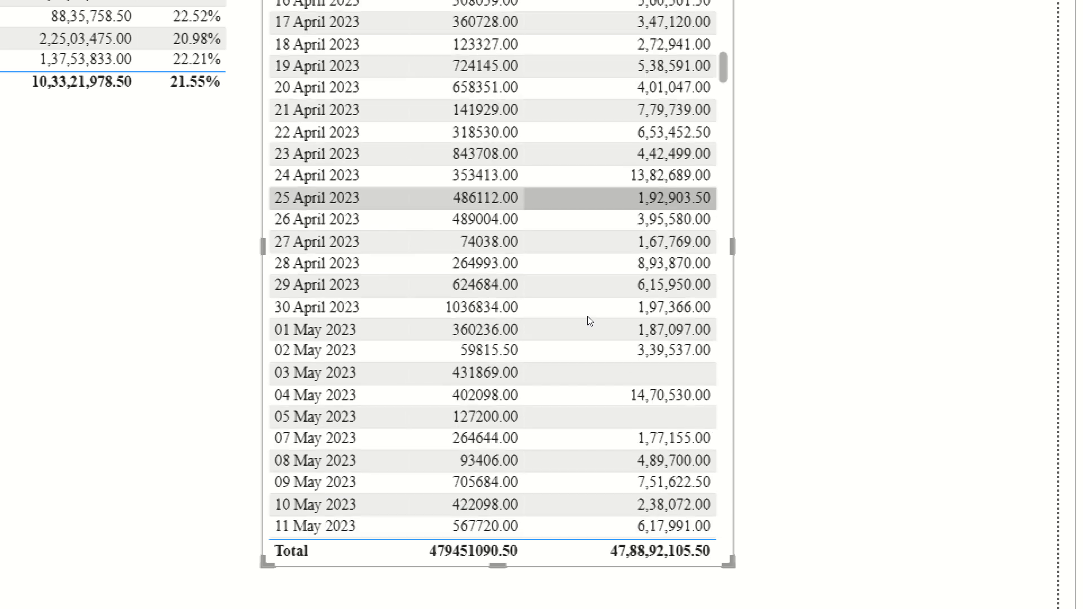
scroll(588, 317, "down", 20)
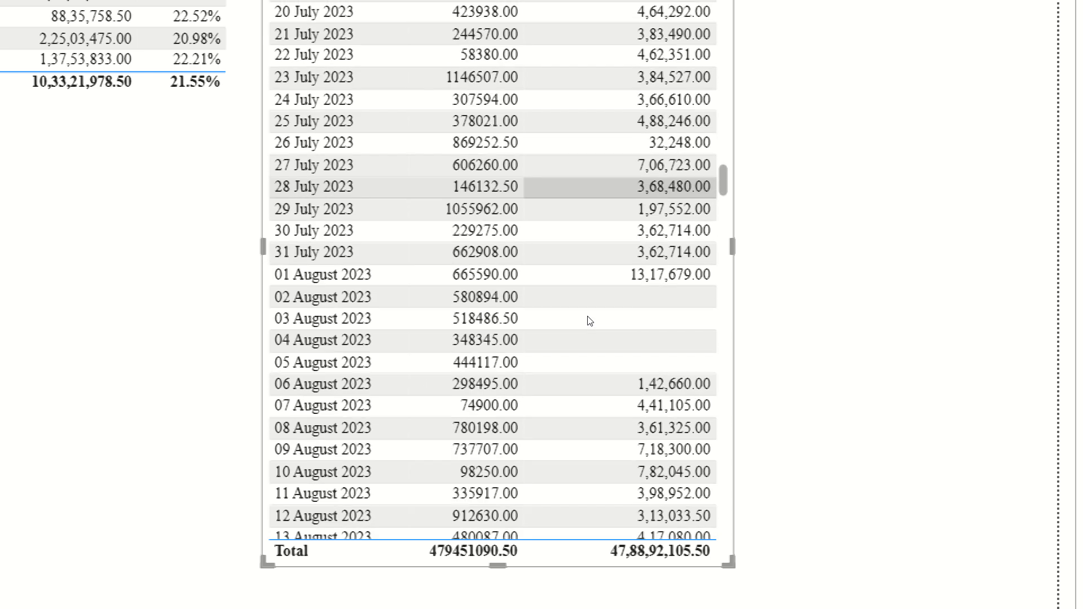
scroll(587, 317, "down", 20)
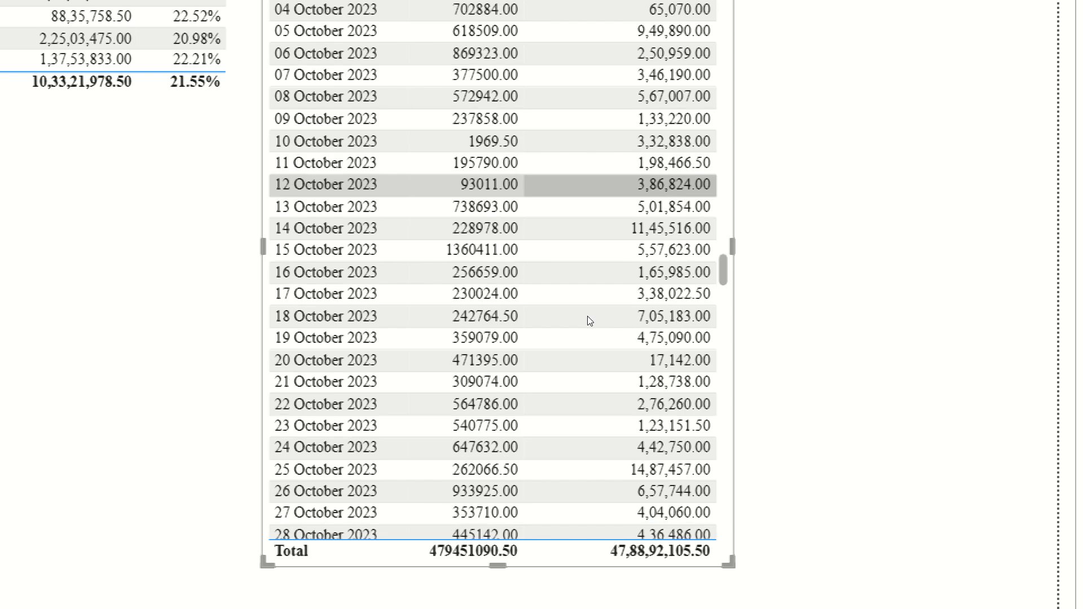
scroll(588, 319, "down", 12)
scroll(588, 319, "up", 20)
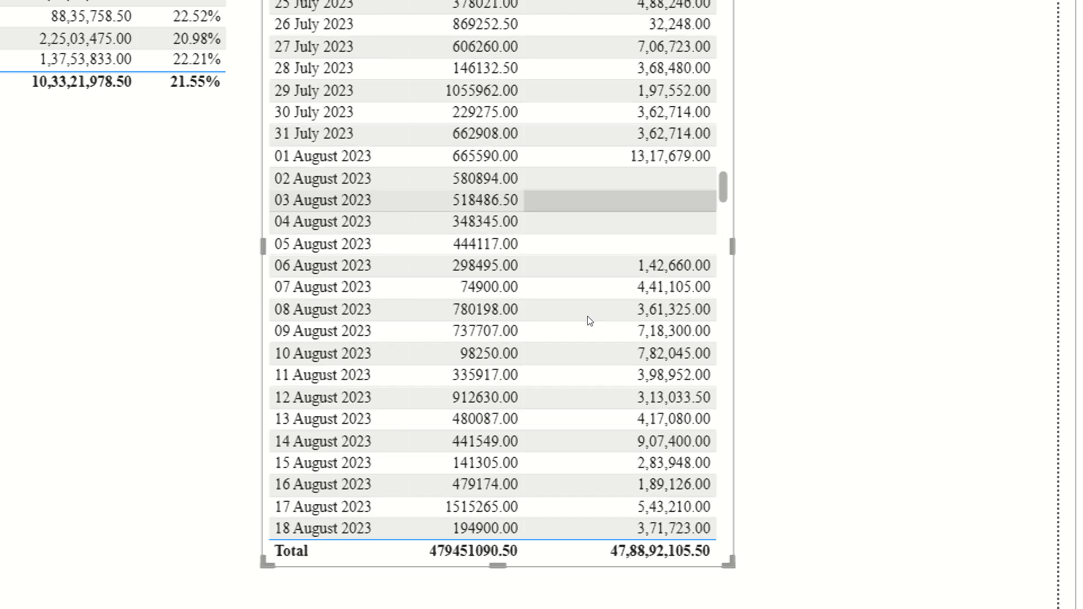
scroll(590, 321, "up", 20)
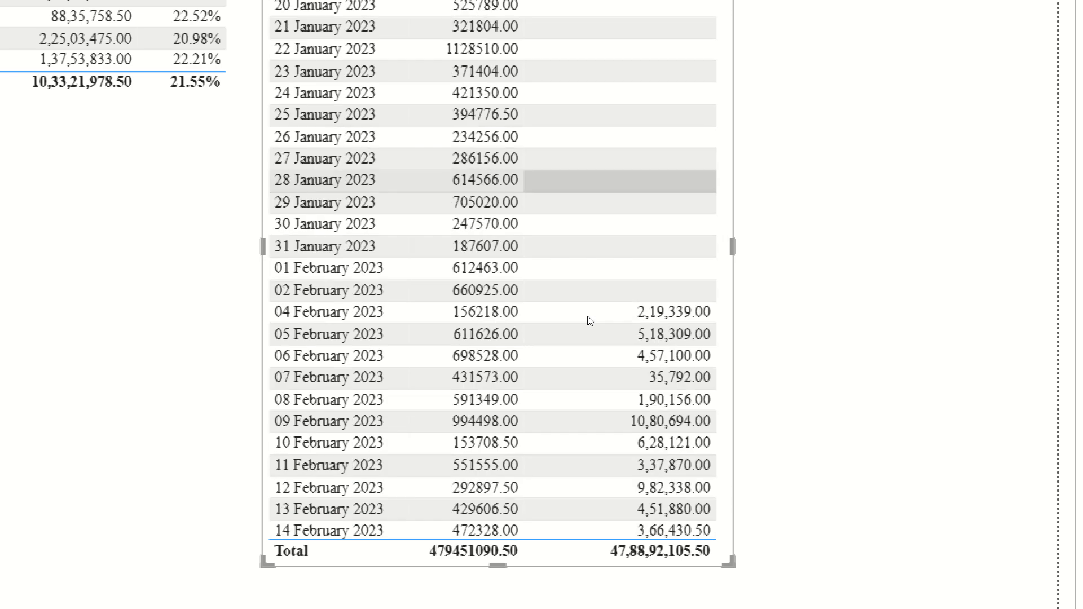
scroll(589, 320, "up", 5)
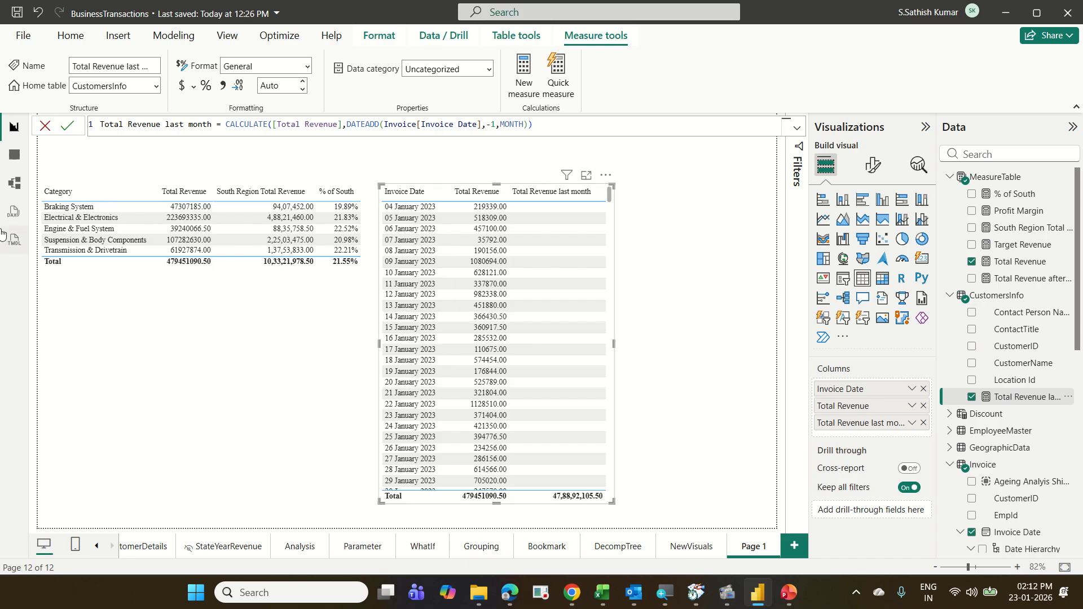
Step: Set the home table of the Total Revenue last month measure to MeasureTable
left_click(151, 88)
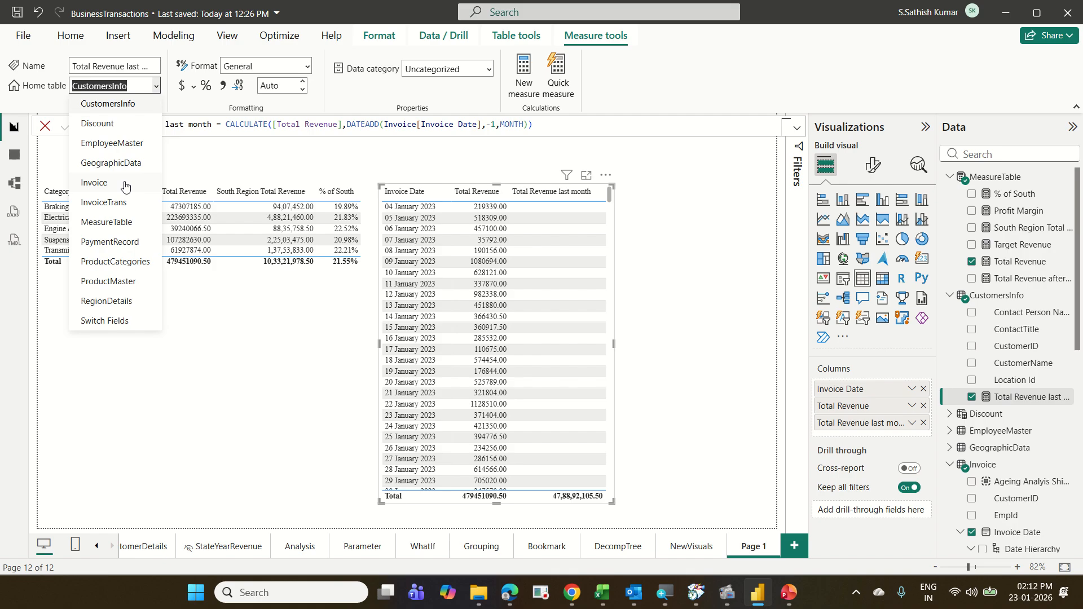
left_click(135, 223)
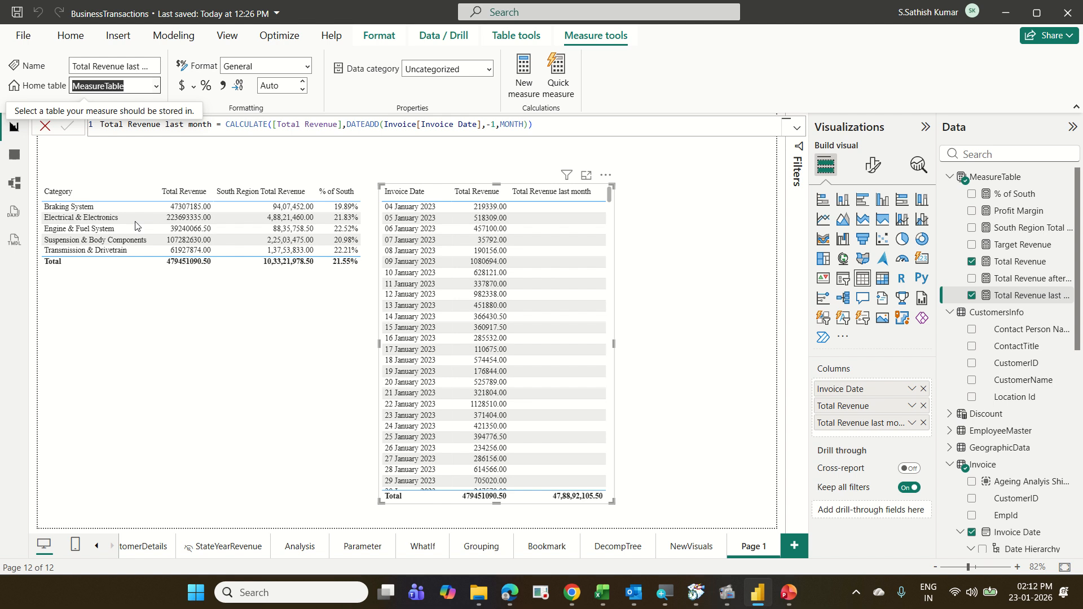
Step: Switch to Outlook and open the Sent Items folder of the first mail account
left_click(630, 599)
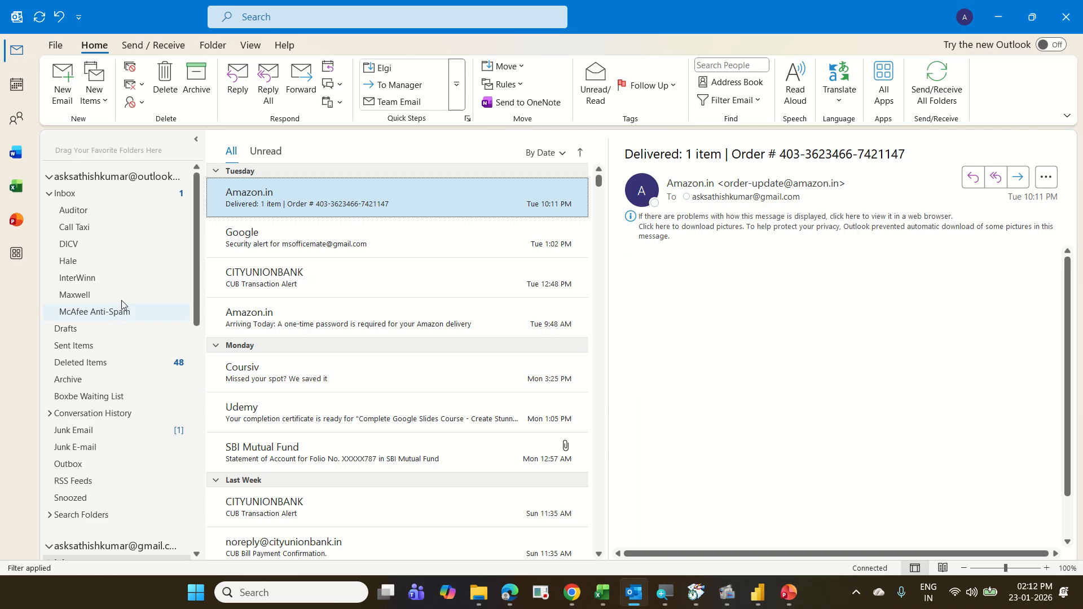
left_click(115, 343)
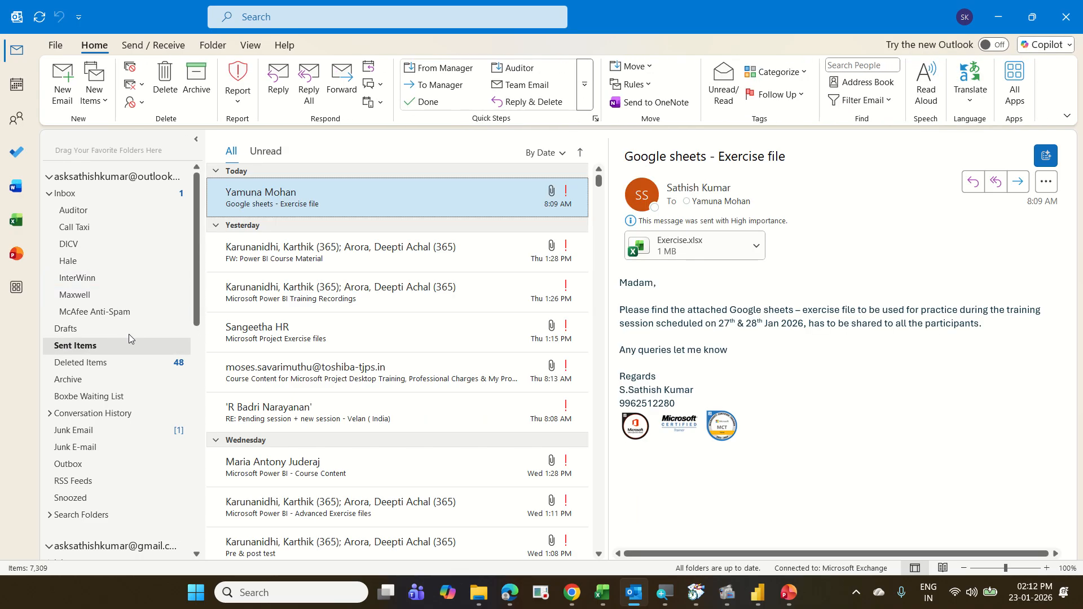
Step: Open the DAX-Formula-Reference-Guide.pdf attachment of the sent FW: Power BI Course Material mail
left_click(338, 266)
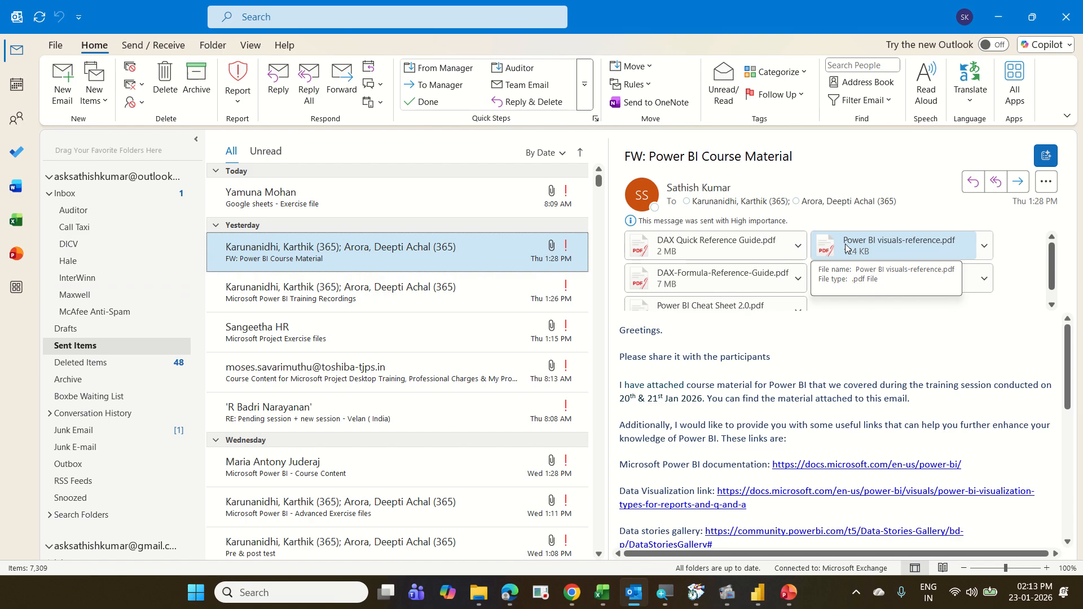
double_click(747, 280)
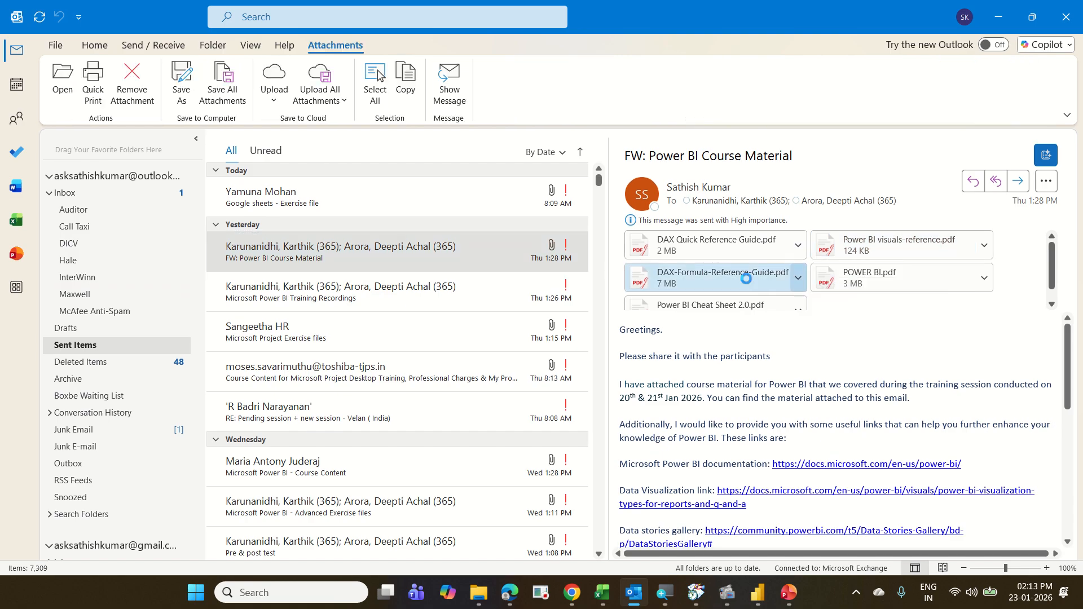
left_click(475, 327)
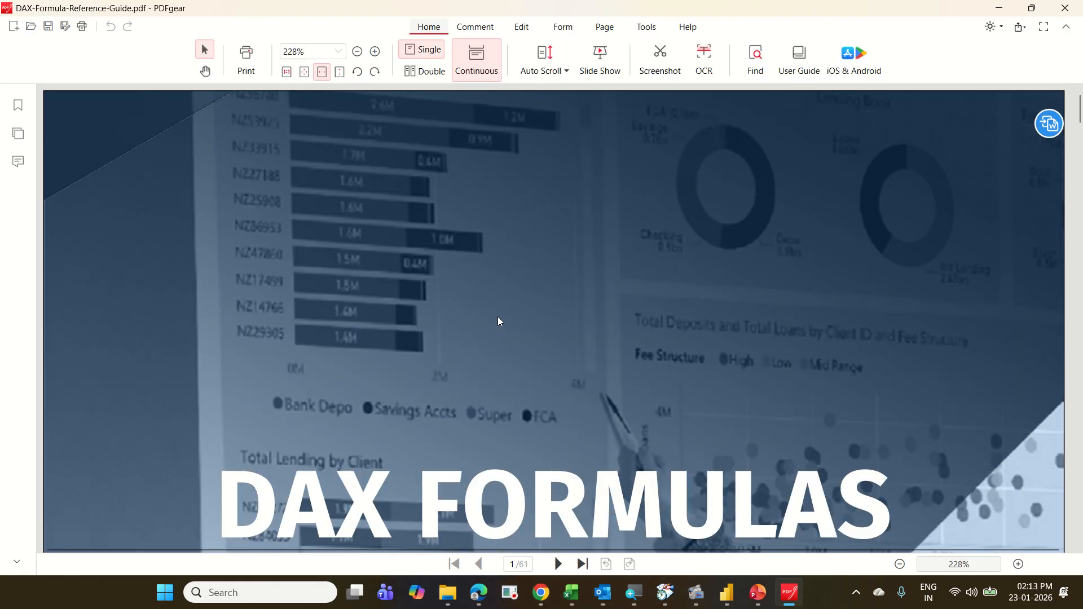
Step: Skim the DAX formula guide from the cover through to page 39, close it and return to Power BI Desktop
scroll(498, 317, "down", 5)
scroll(498, 316, "down", 10)
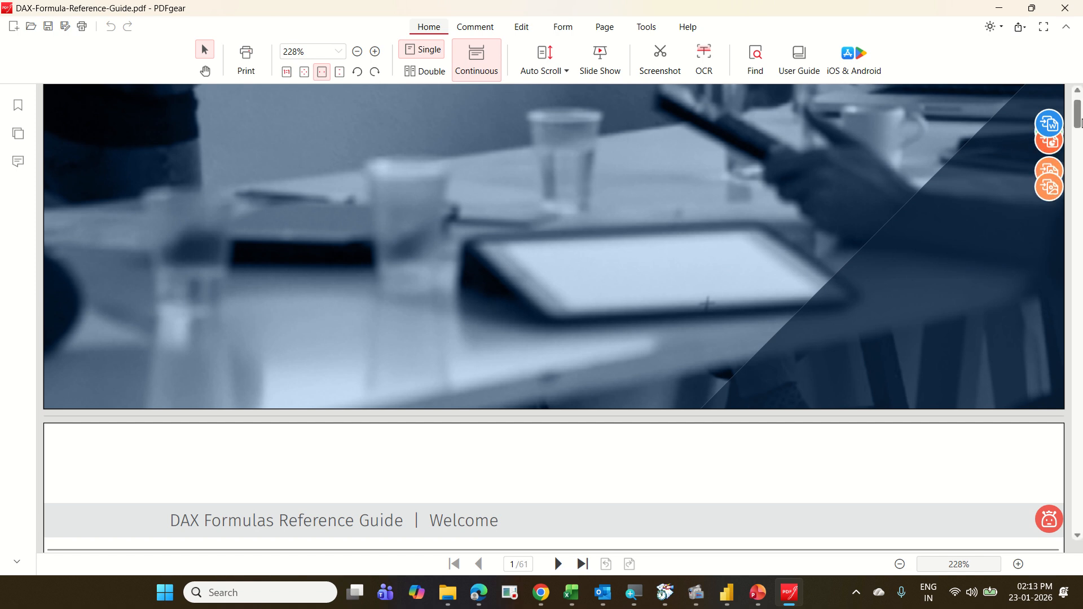
left_click_drag(1078, 122, 1081, 377)
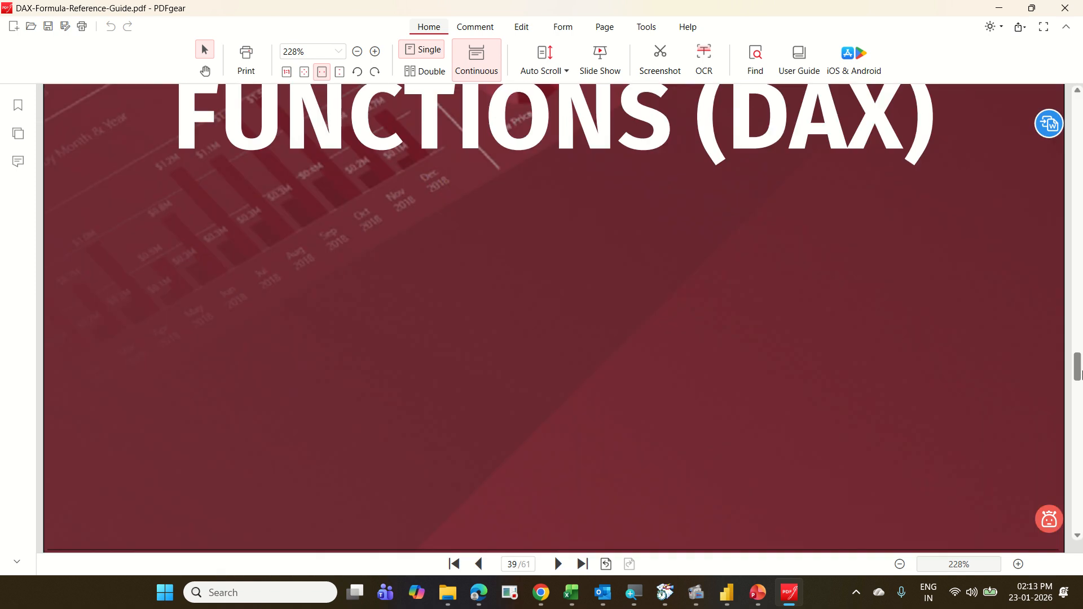
scroll(955, 304, "down", 2)
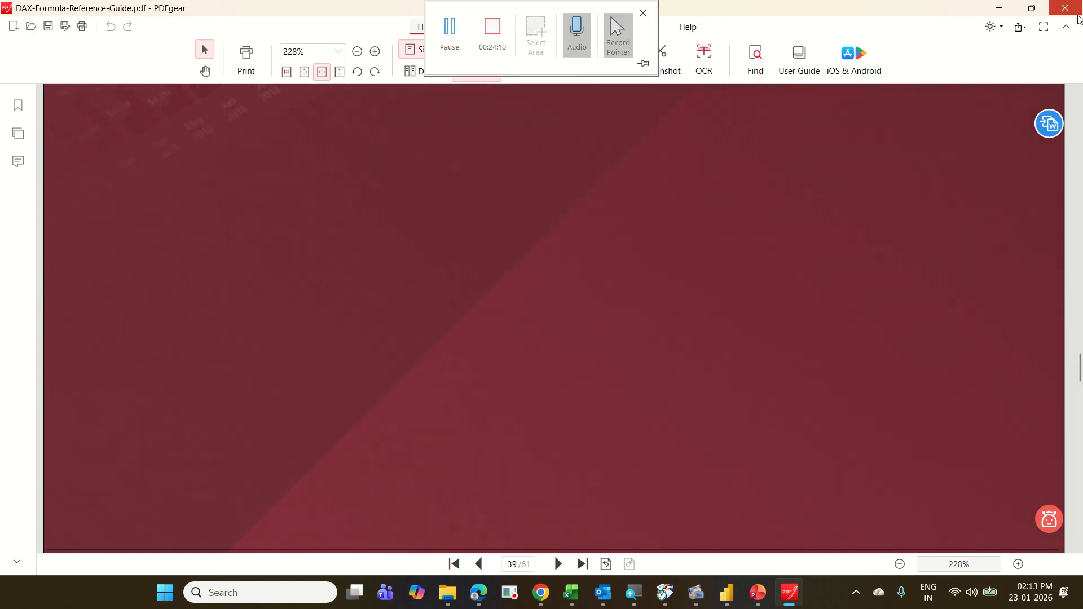
left_click(1064, 8)
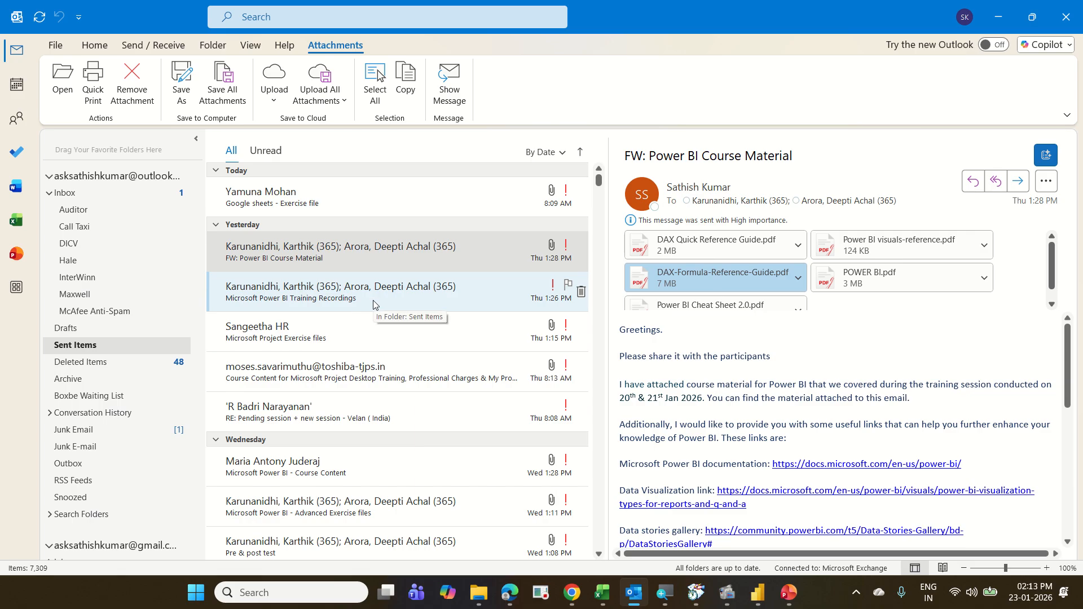
left_click(997, 18)
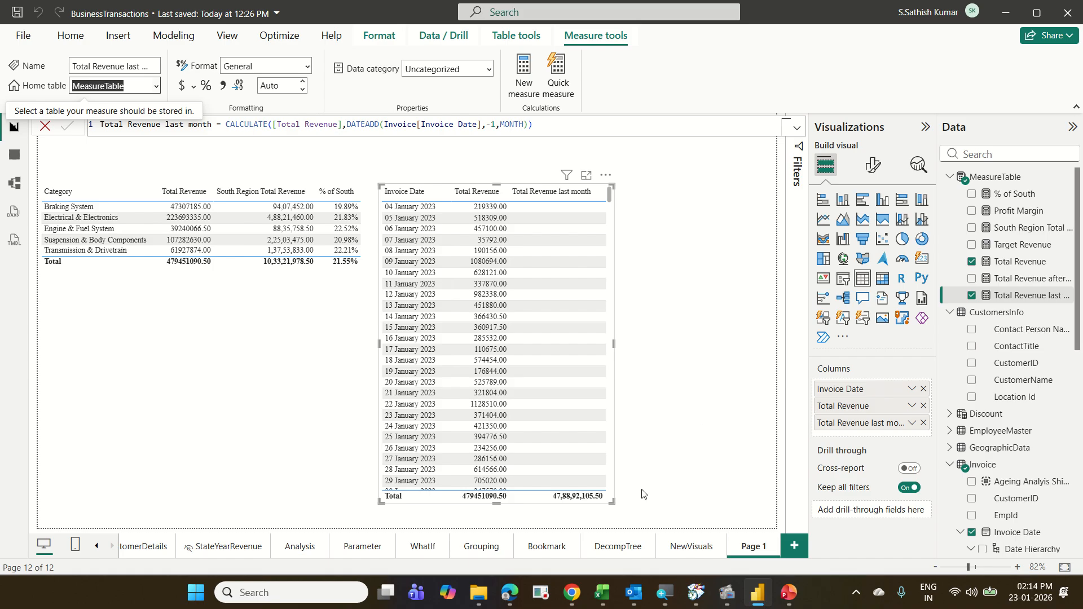
Step: Shorten the table with Total Revenue last month and move it directly below the category table
left_click_drag(612, 502, 610, 476)
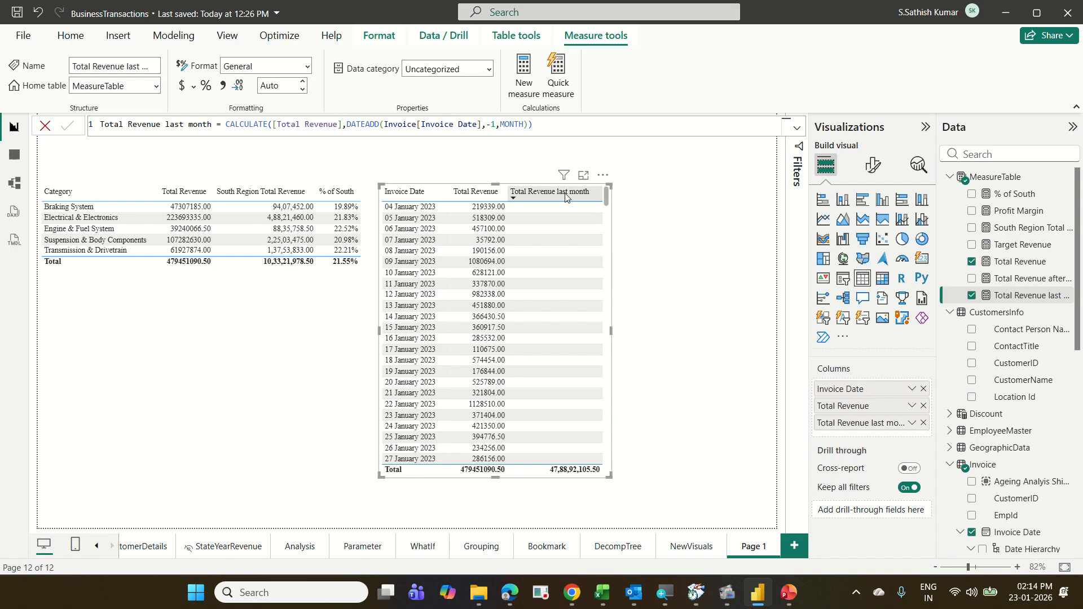
left_click_drag(602, 177, 269, 226)
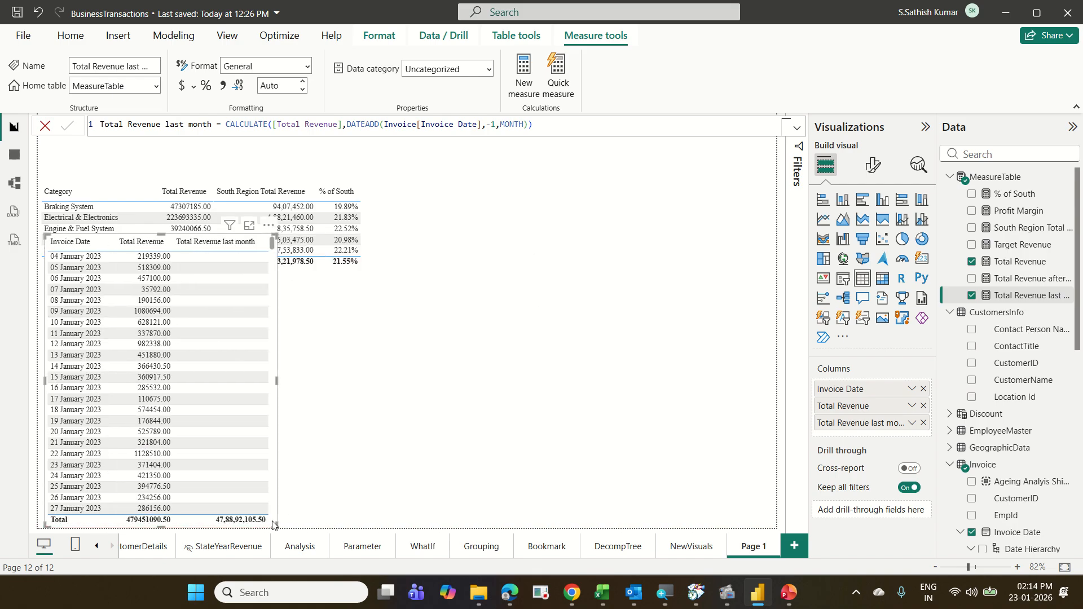
left_click_drag(275, 525, 271, 471)
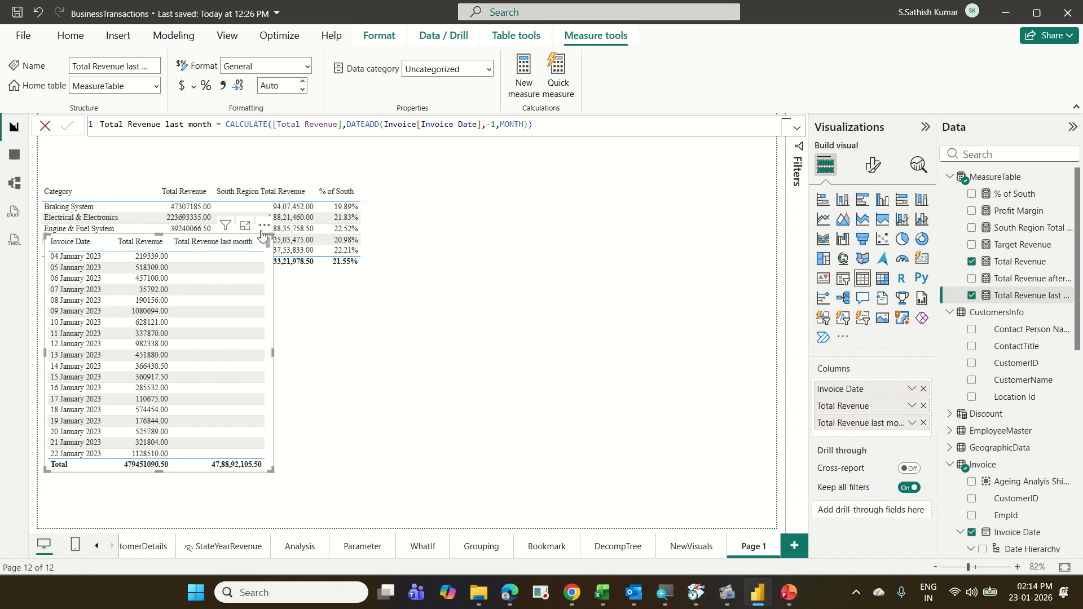
left_click_drag(264, 227, 254, 283)
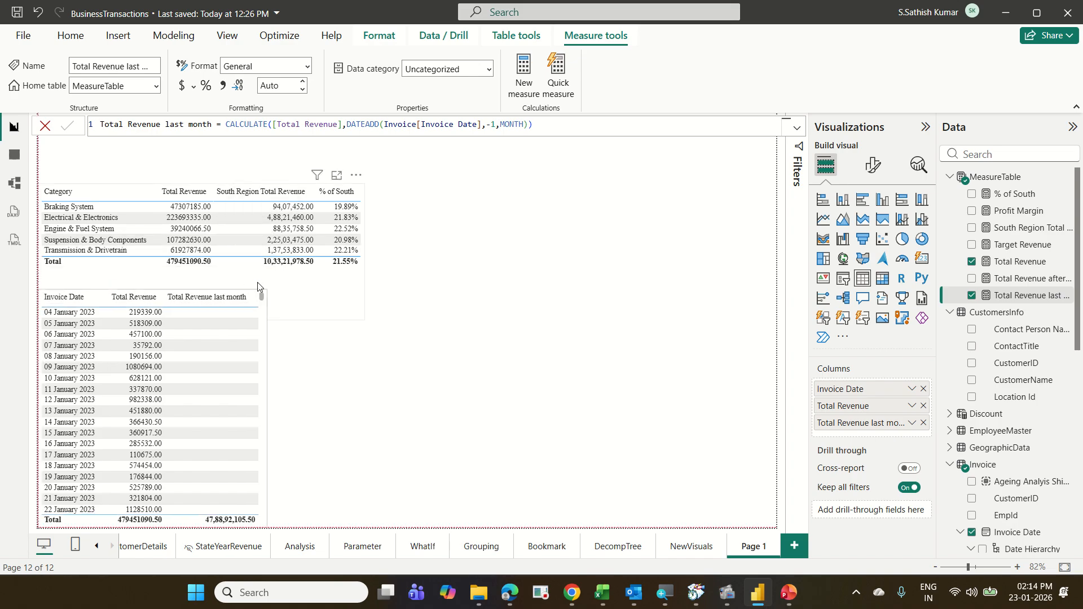
Step: Insert a new table visual in the empty area of the page and enlarge it down to the page's lower edge
left_click(437, 245)
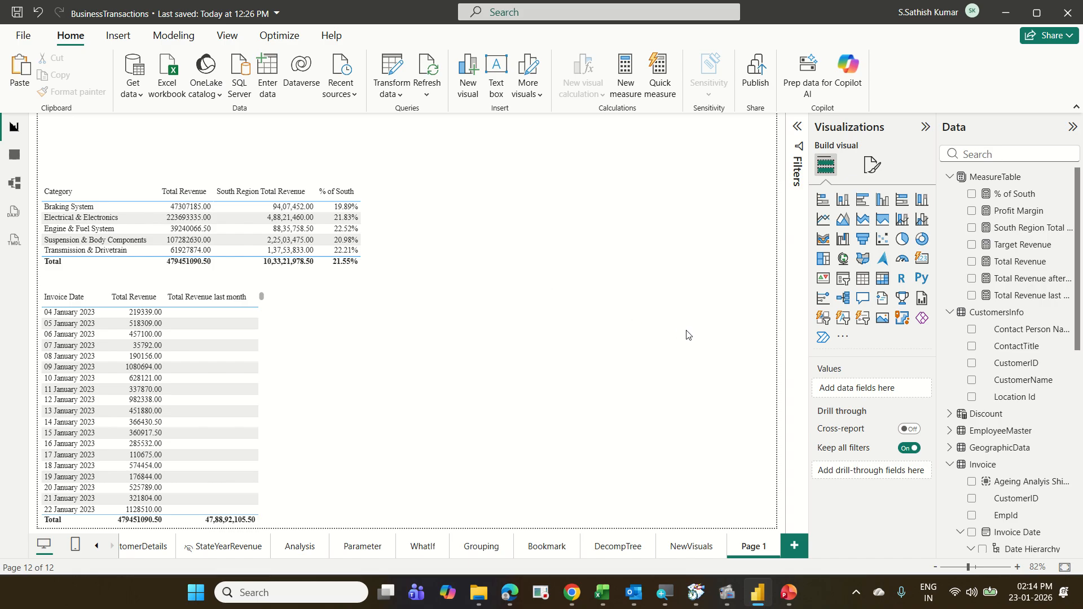
left_click(861, 288)
left_click_drag(365, 395, 467, 255)
left_click_drag(495, 393, 722, 517)
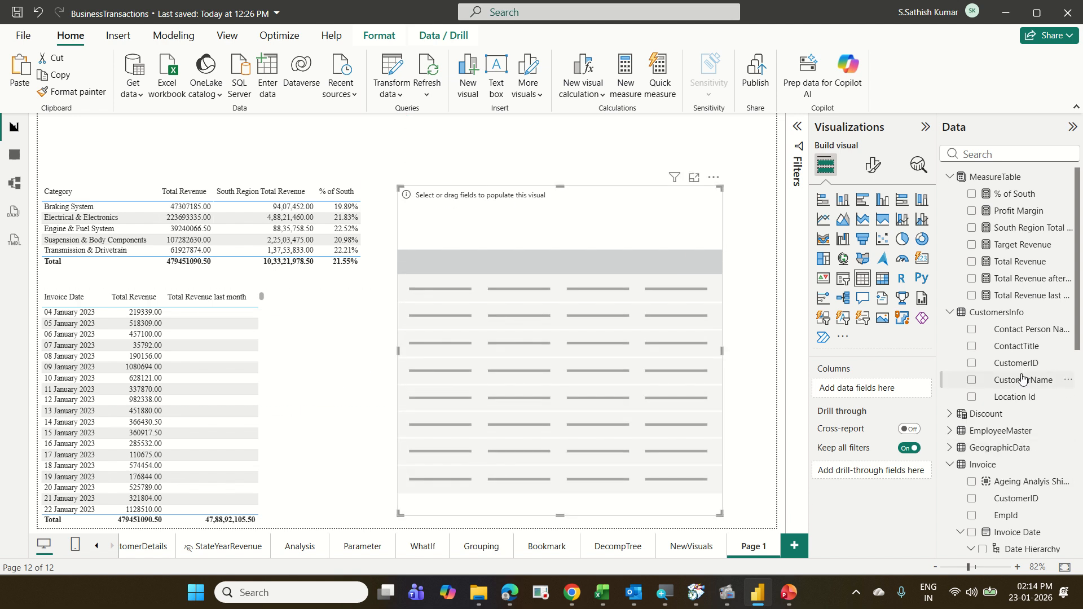
Step: Add Invoice Date as a plain date instead of a date hierarchy, plus the Total Revenue measure, to the new table
scroll(1019, 397, "down", 2)
scroll(1016, 383, "down", 3)
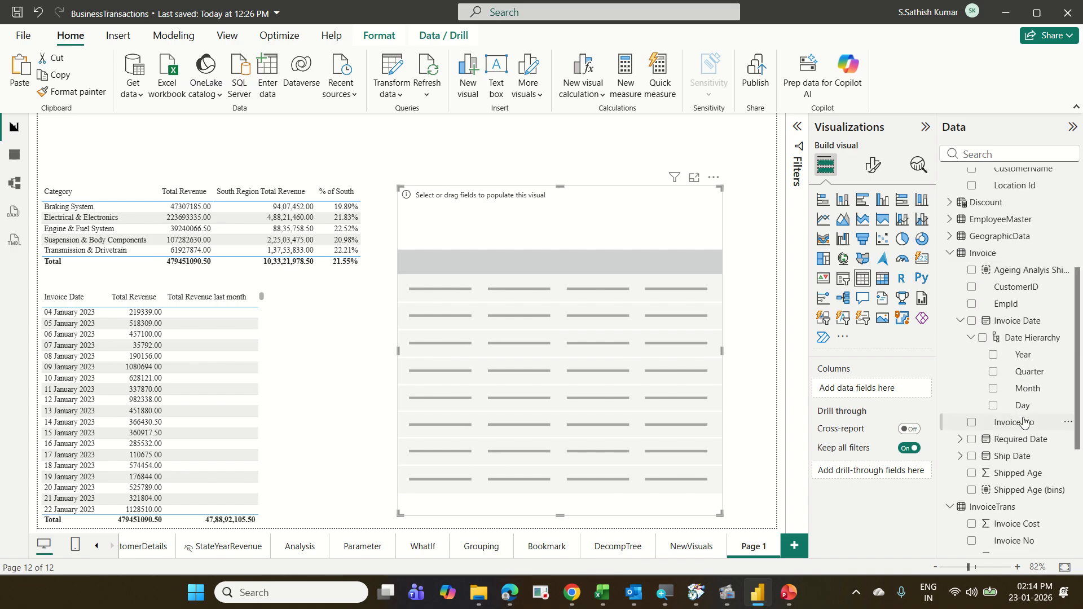
left_click_drag(1009, 323, 888, 401)
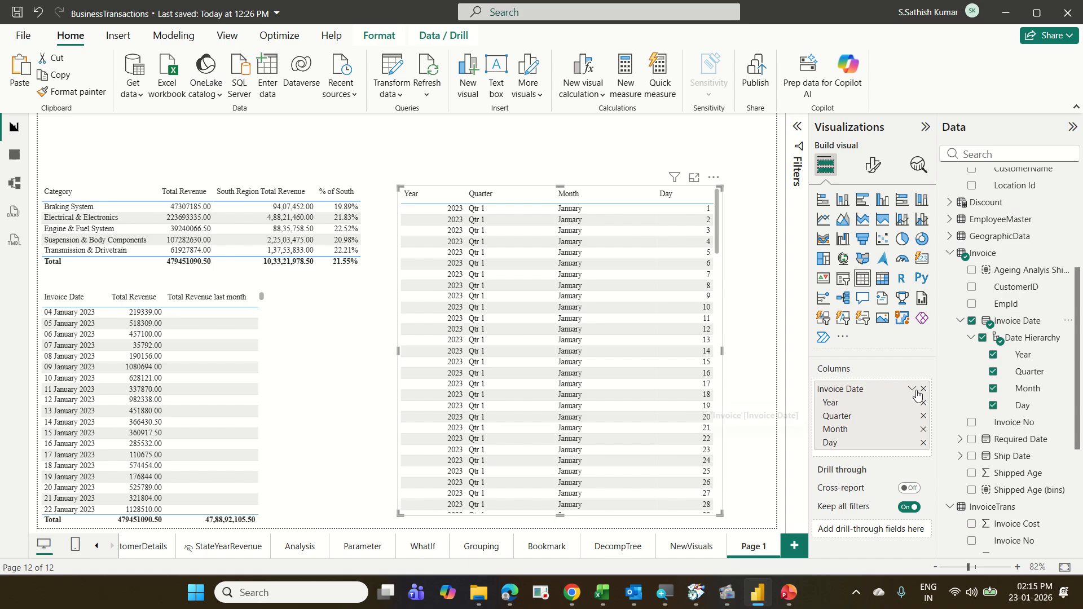
left_click(913, 389)
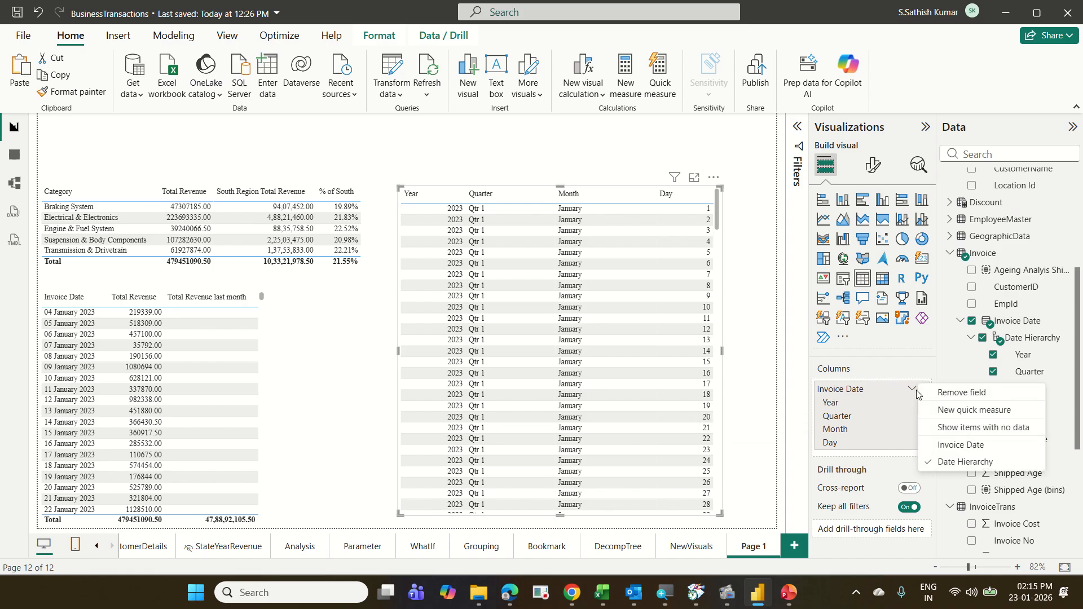
left_click(961, 446)
scroll(1032, 316, "up", 5)
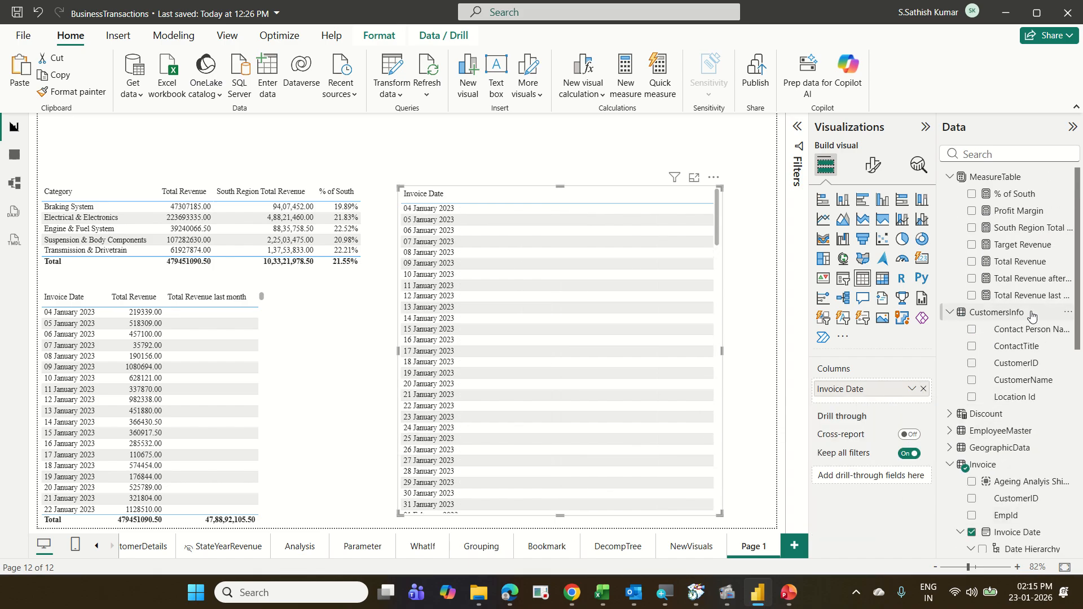
left_click_drag(1027, 265, 900, 401)
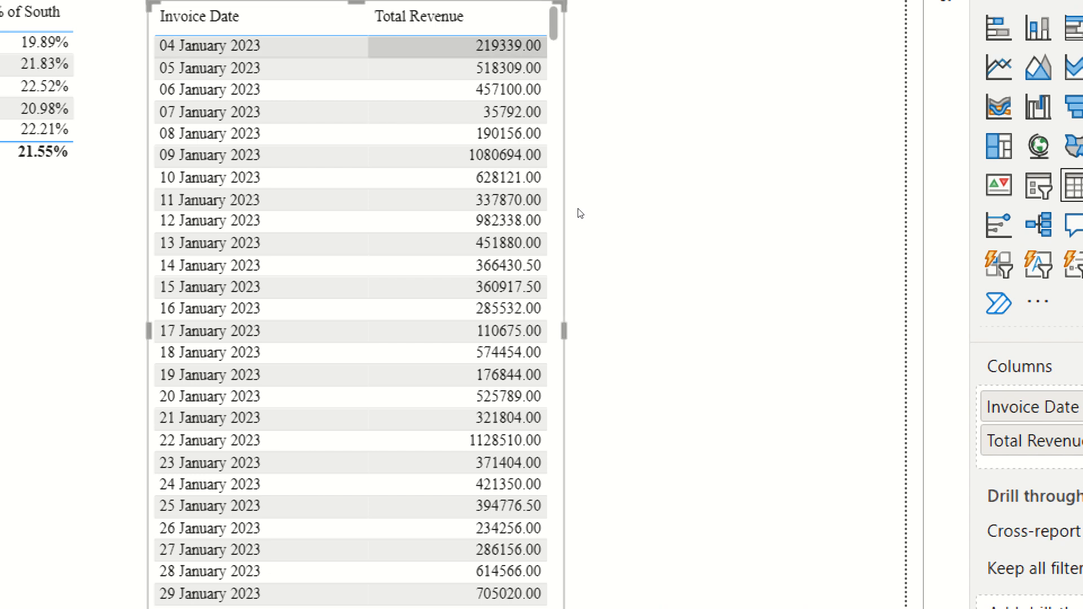
key("Down")
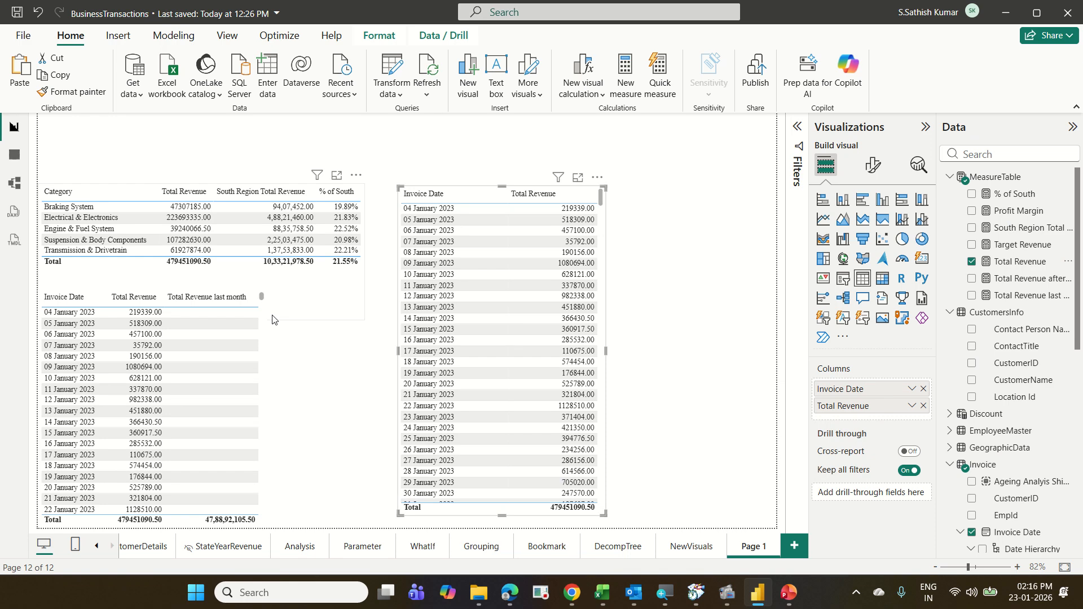
Step: Create a Versus previous visual calculation on the new table and set its first field to [Total Revenue]
left_click(598, 180)
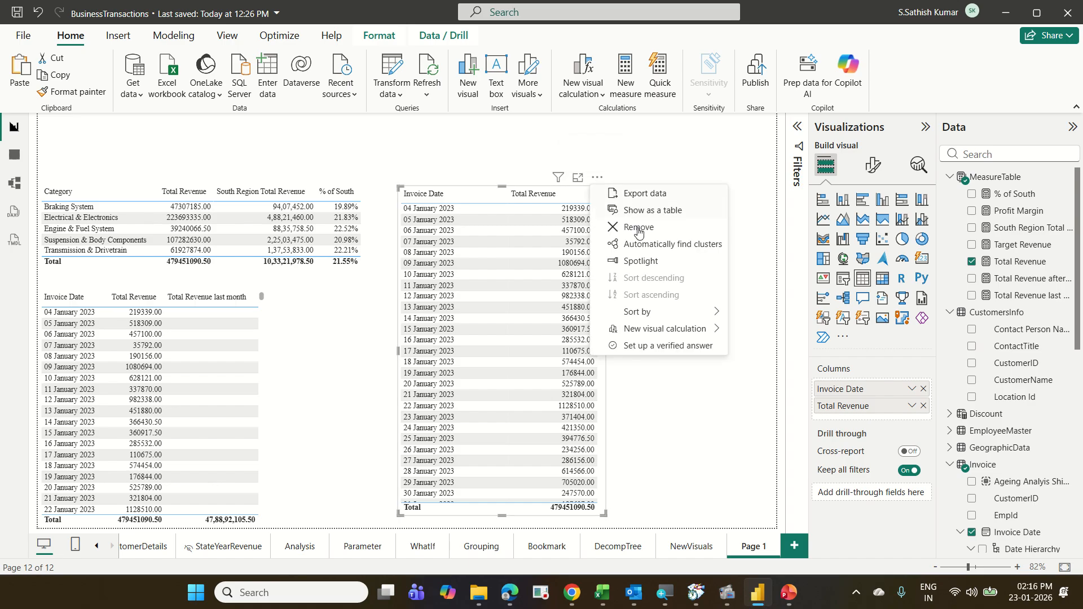
mouse_move(669, 336)
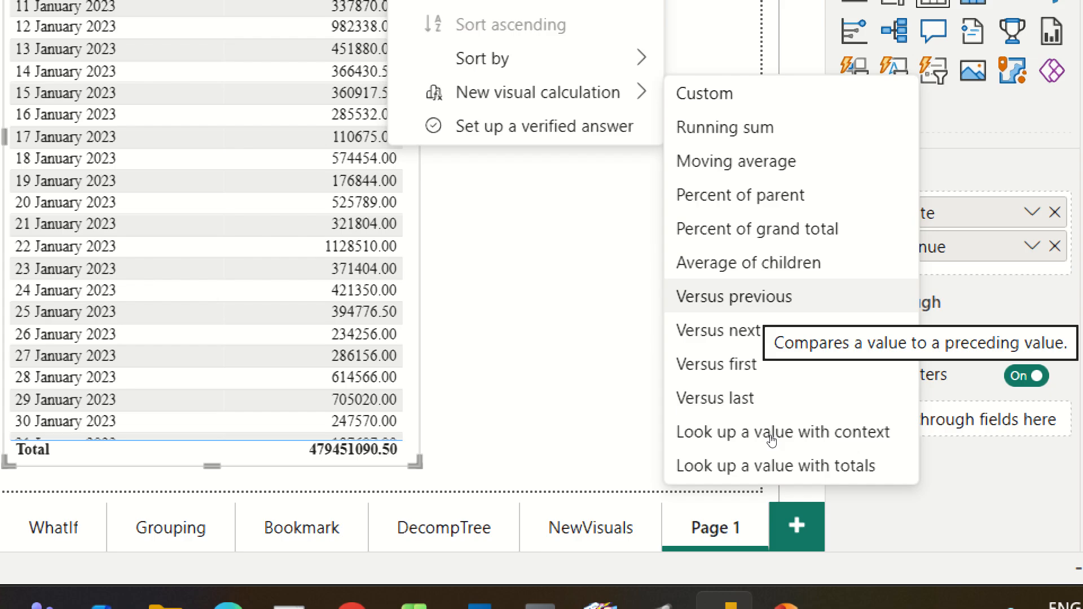
left_click(757, 298)
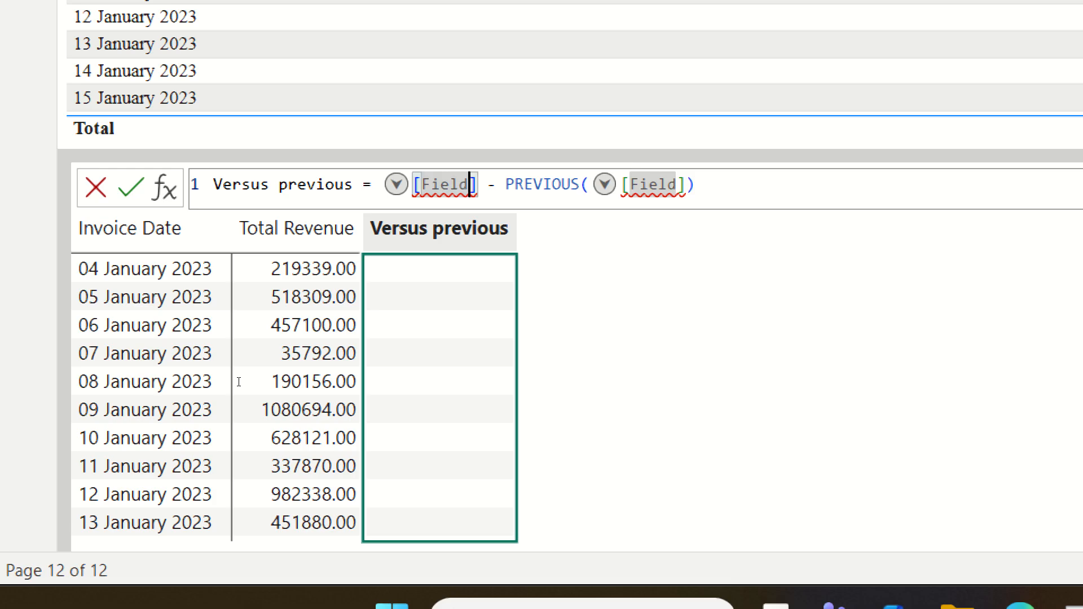
key("shift+Left")
key("shift+Left")
key("shift+Left")
key("shift+Left")
key("shift+Left")
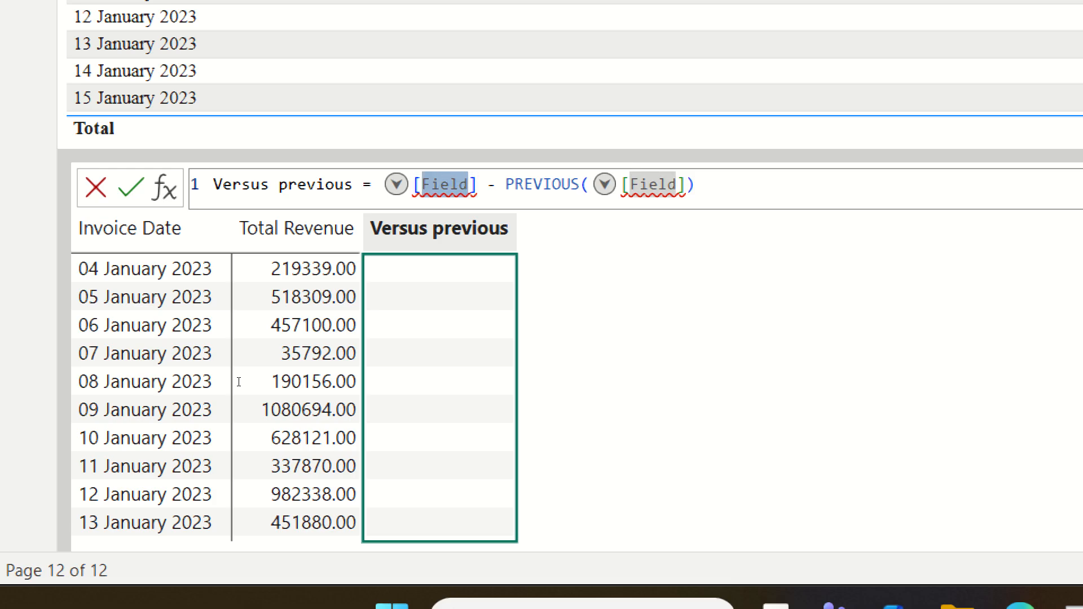
type("tot")
key("Tab")
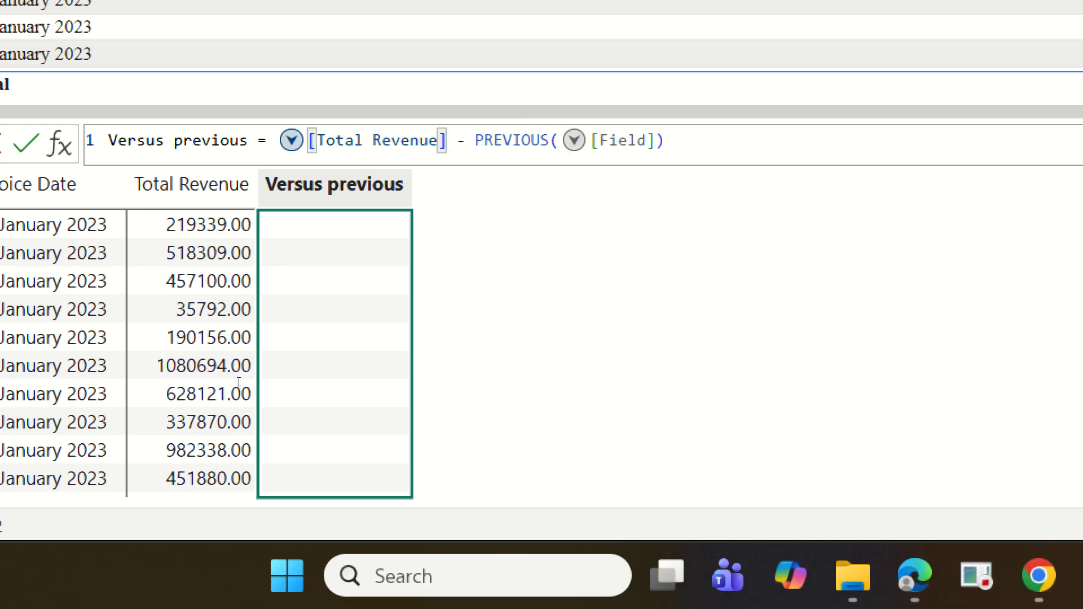
Step: Complete the calculation with PREVIOUS([Total Revenue]), commit it and return to the report page
key("Right")
key("Right")
key("Right")
key("Right")
key("Right")
key("Right")
key("Right")
key("Right")
key("Right")
key("Right")
key("Right")
key("Right")
key("Right")
key("Right")
key("Right")
key("Right")
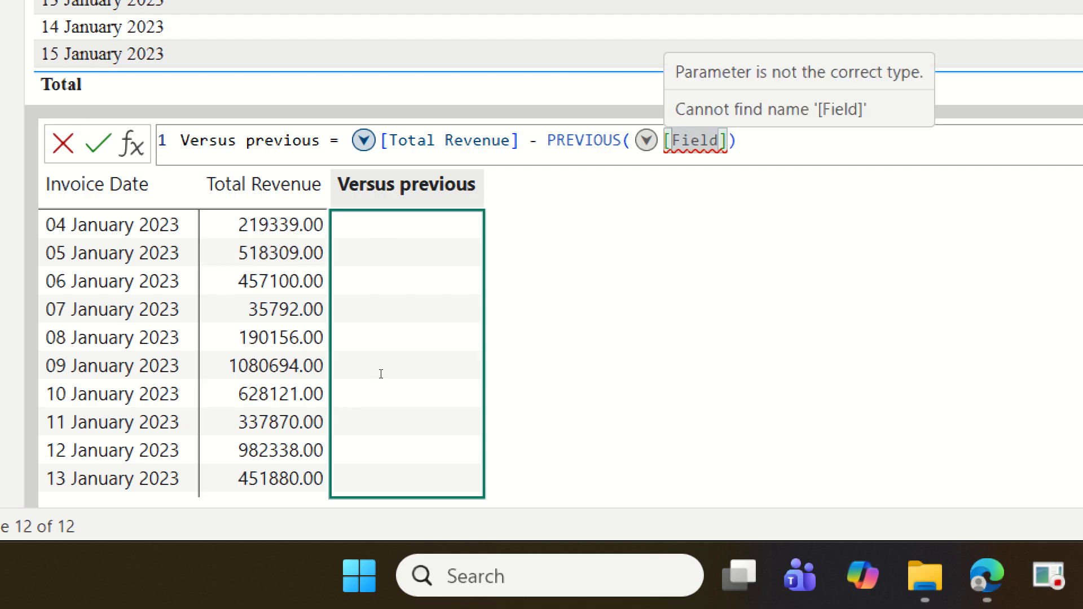
left_click_drag(728, 140, 664, 141)
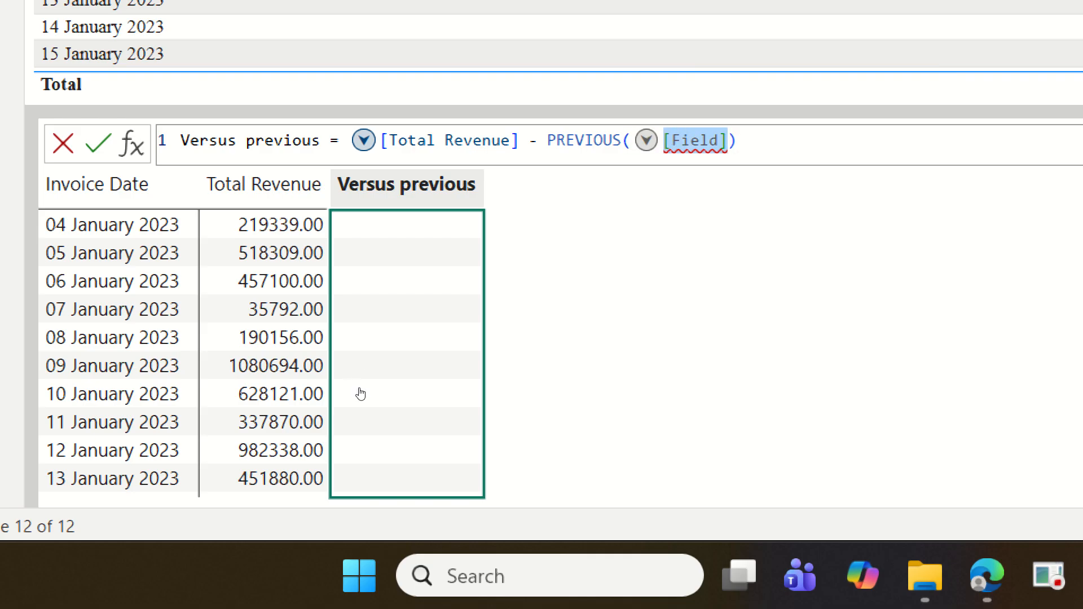
type("[to")
key("Tab")
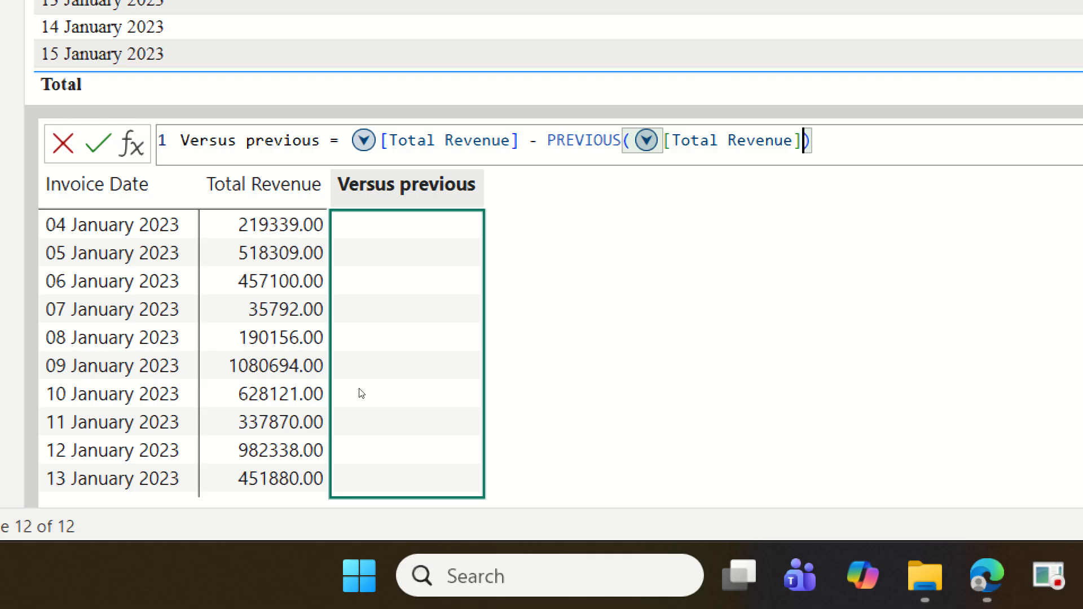
key("Right")
key("Return")
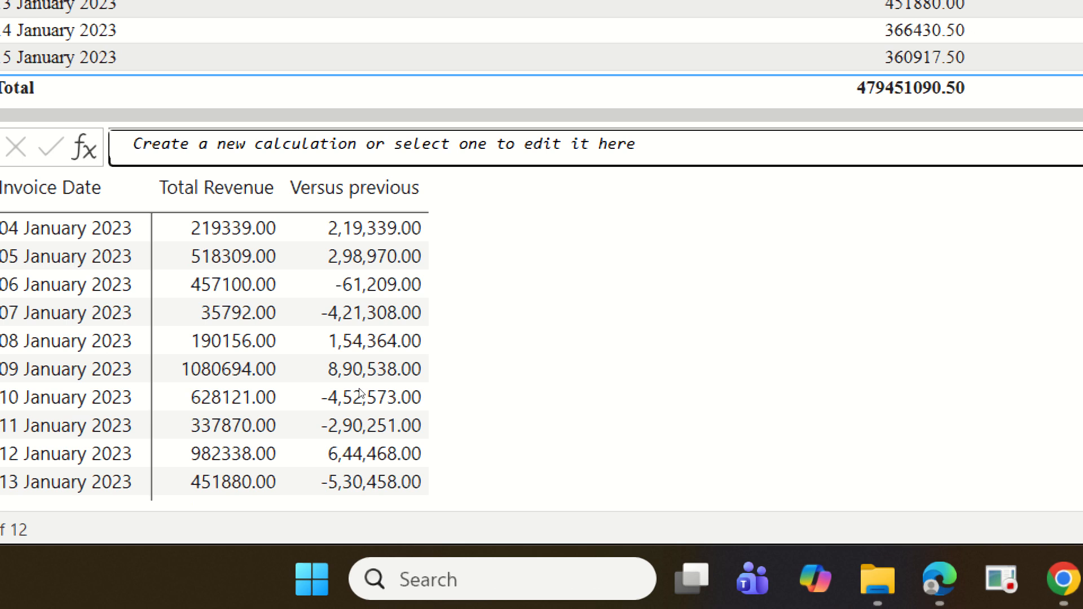
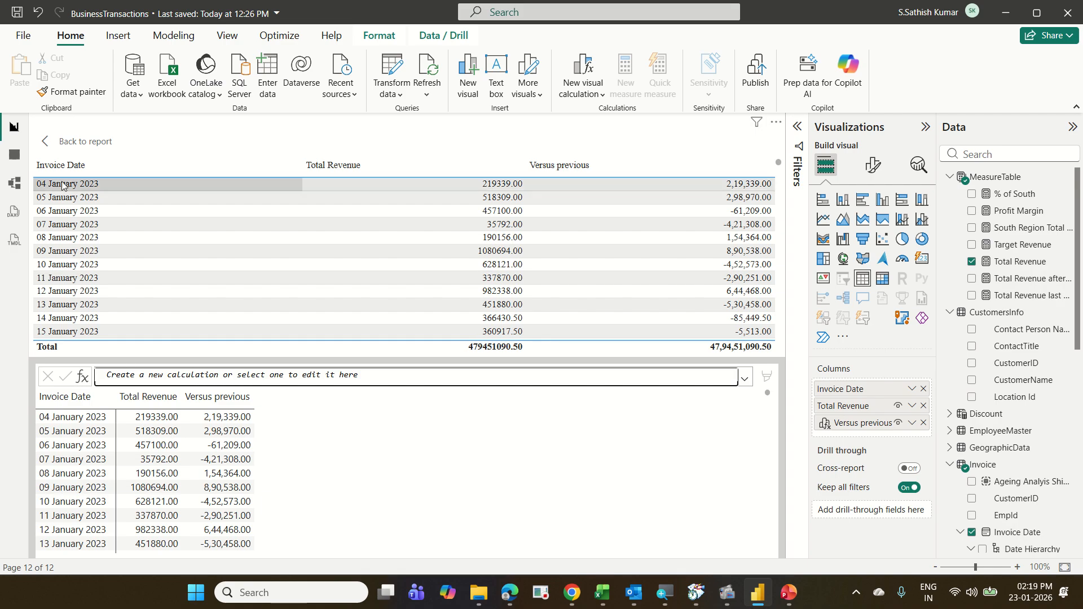
left_click(49, 147)
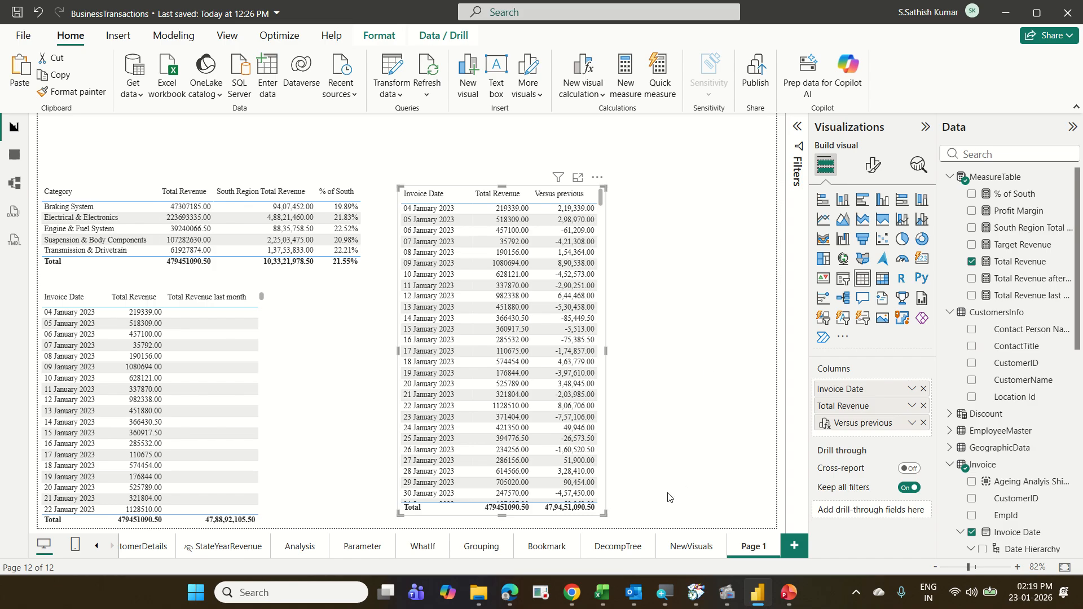
Step: Resize the Versus previous table and place it below the category table, beside the Total Revenue last month table
left_click_drag(604, 515, 625, 495)
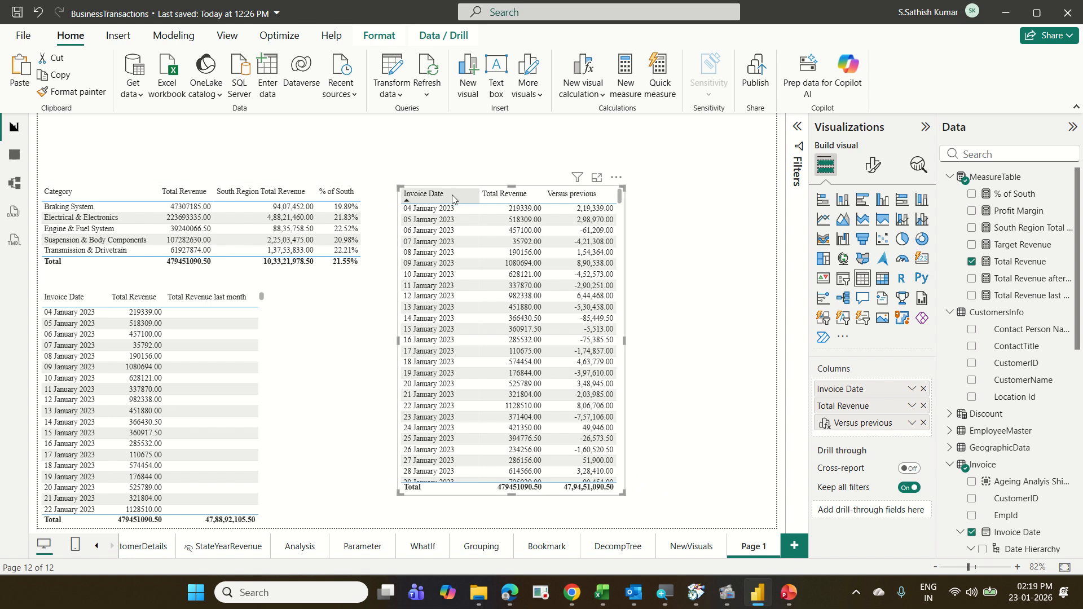
left_click_drag(613, 180, 571, 285)
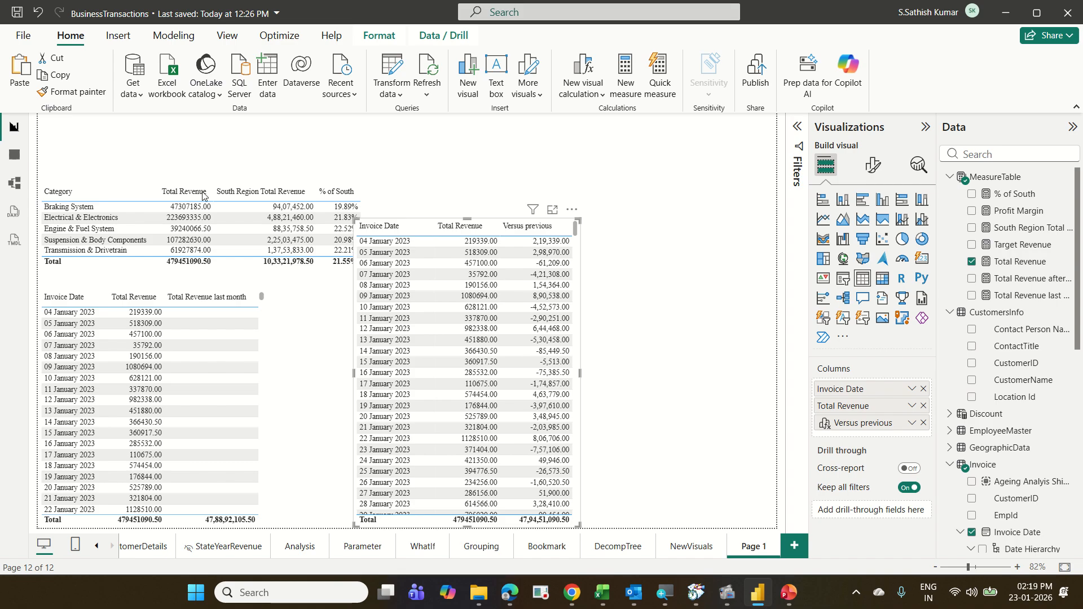
left_click_drag(576, 221, 575, 291)
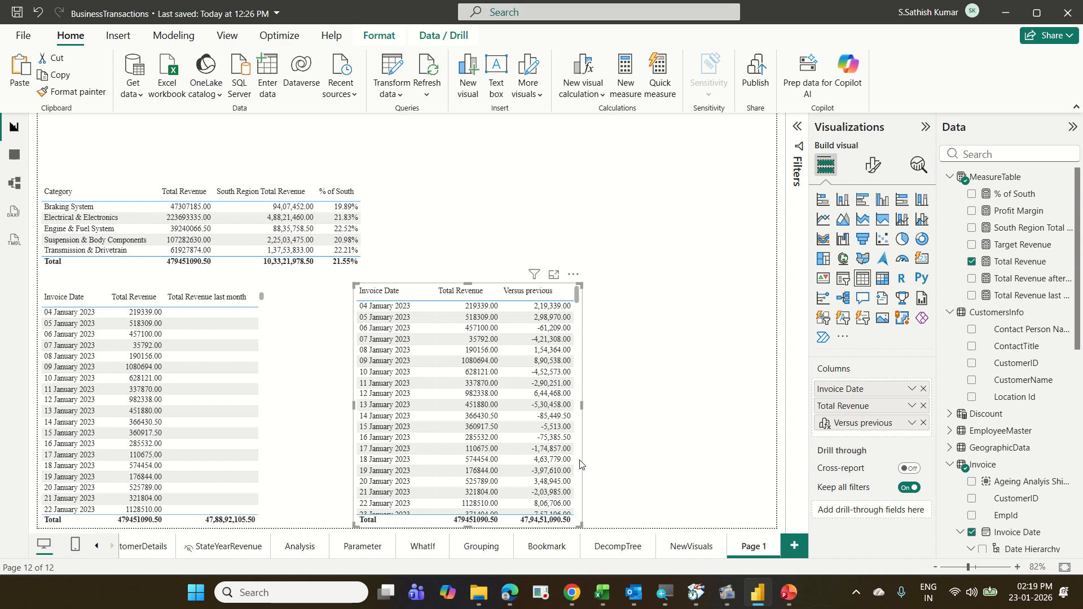
left_click_drag(583, 463, 509, 476)
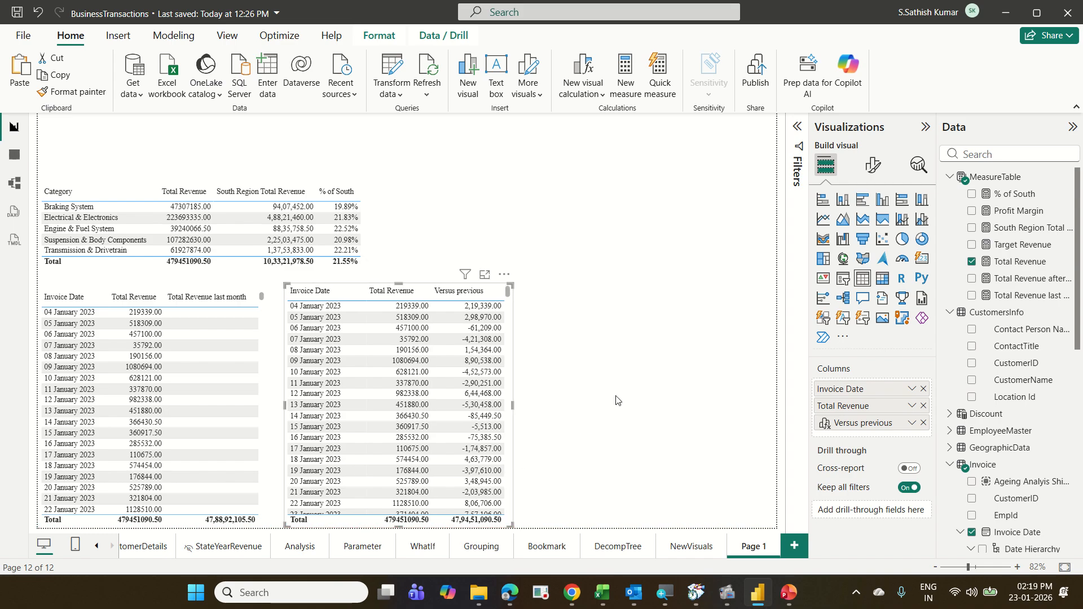
left_click(616, 400)
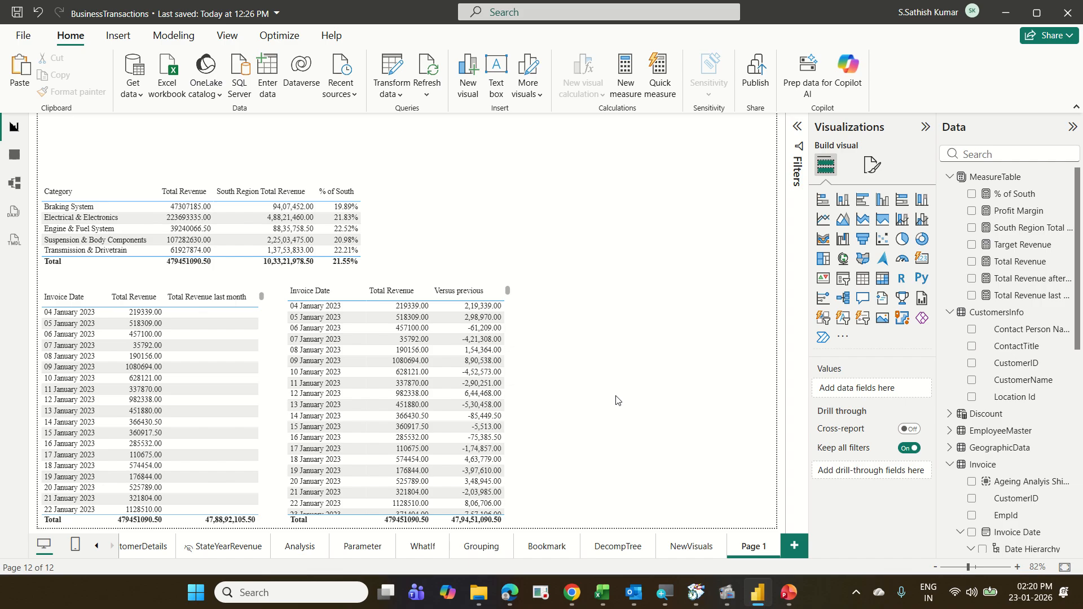
left_click(512, 328)
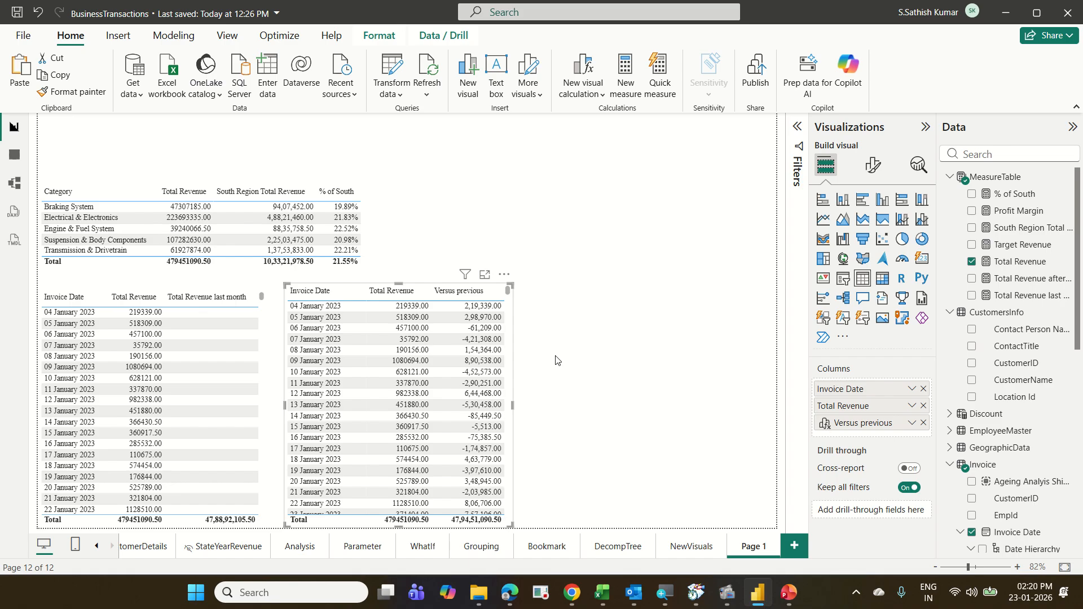
Step: Insert a blank table visual on the report page and make it narrower and taller, beside the Versus previous table
left_click(651, 328)
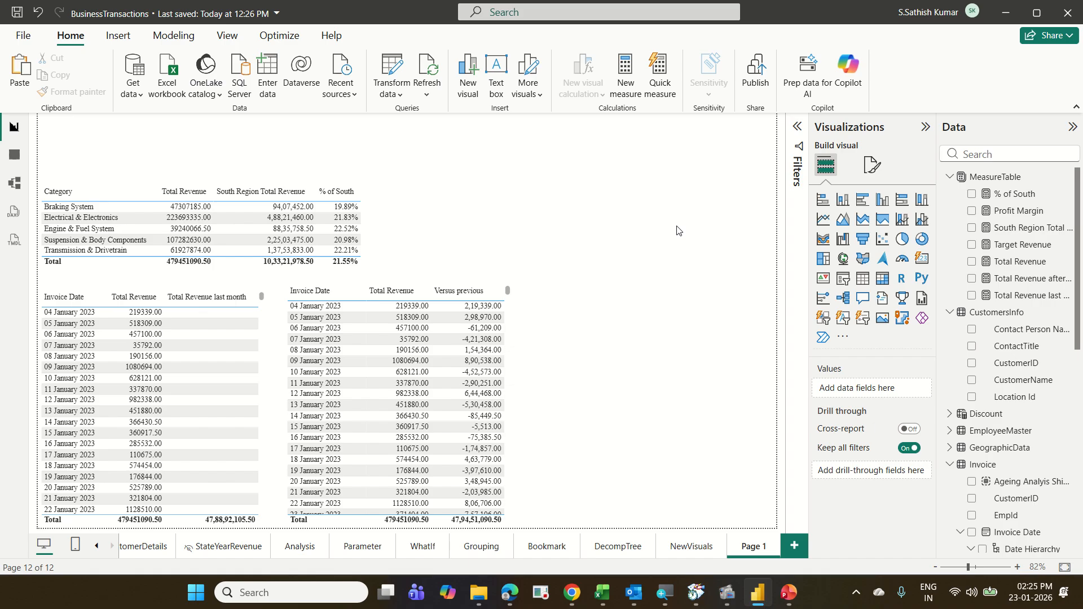
left_click(864, 279)
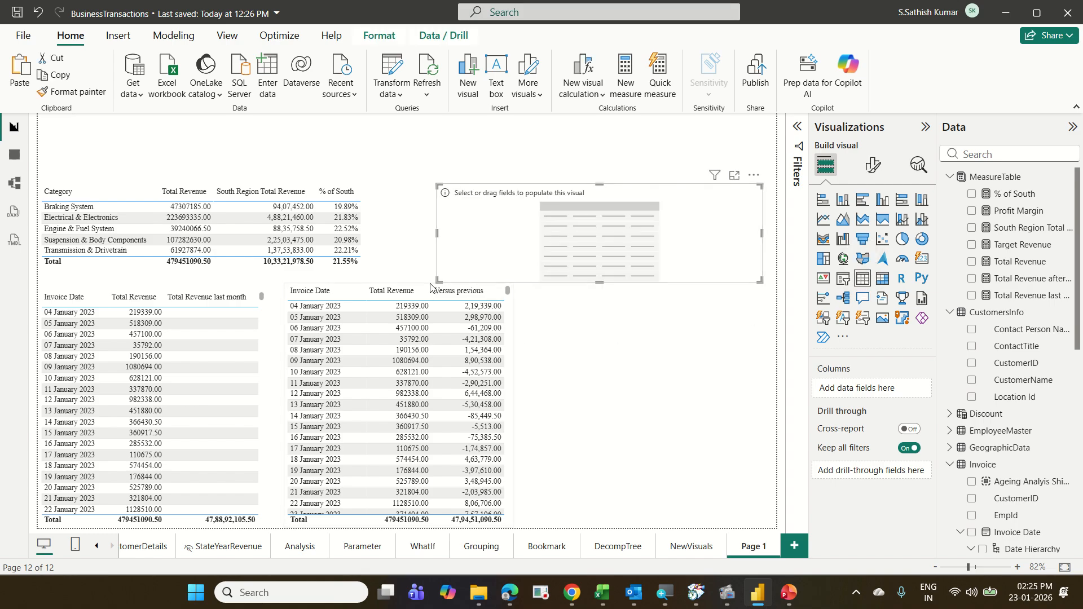
left_click_drag(438, 282, 528, 406)
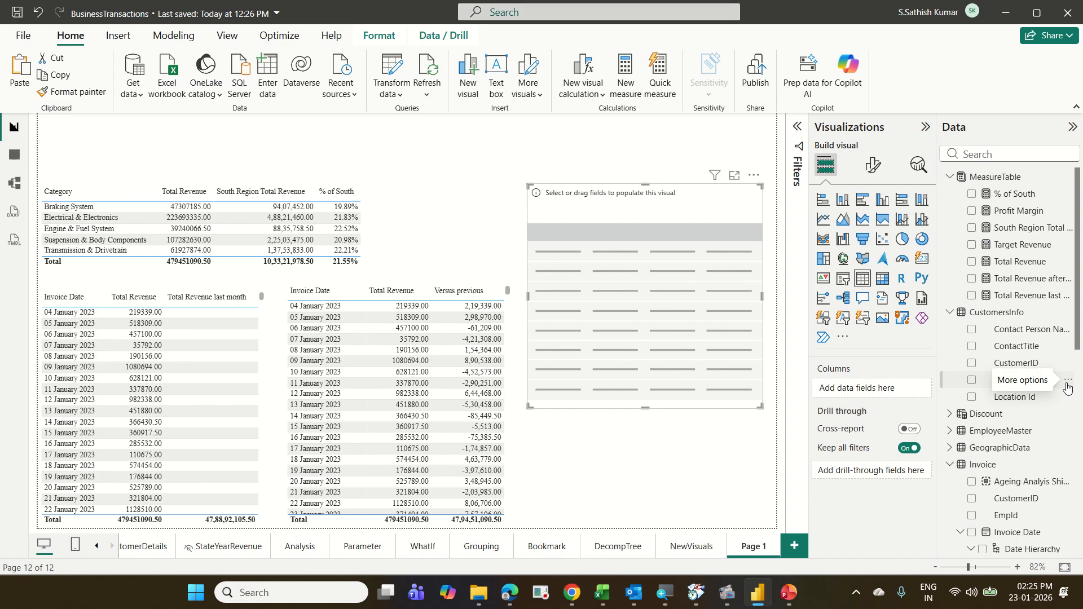
Step: Find and add Category from ProductCategories and the Total Revenue measure as columns of the new table
scroll(1066, 395, "down", 2)
scroll(1066, 387, "down", 5)
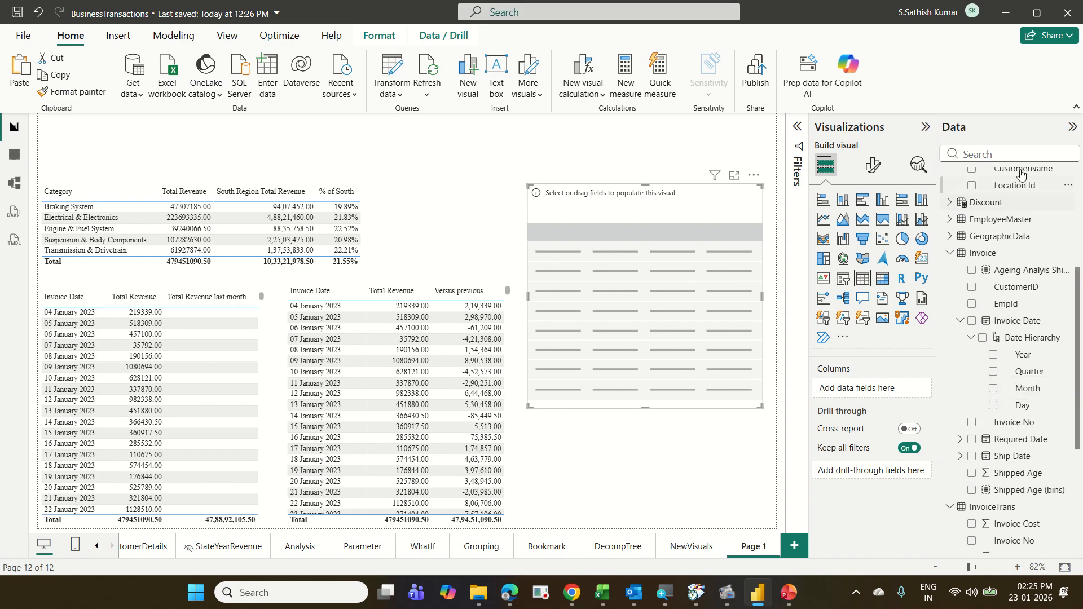
left_click(1009, 158)
type("cat")
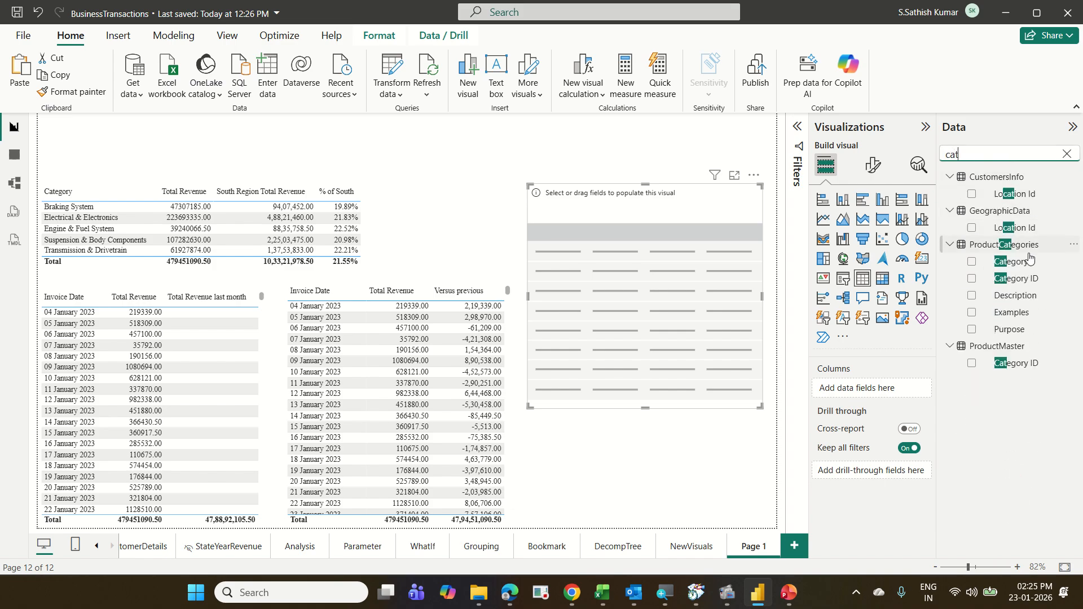
left_click_drag(1022, 263, 880, 388)
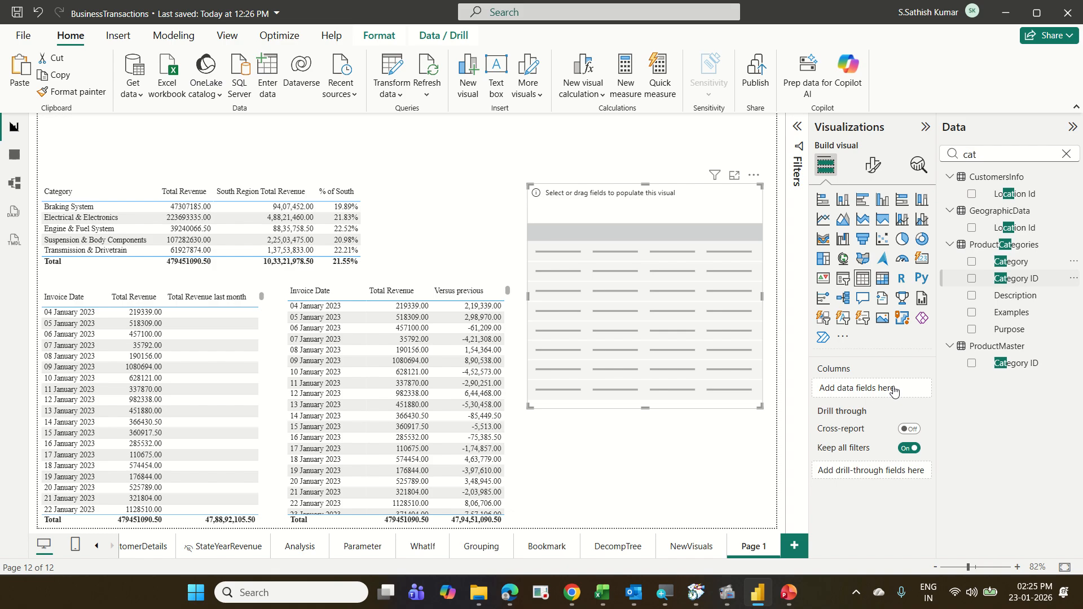
left_click_drag(984, 157, 933, 151)
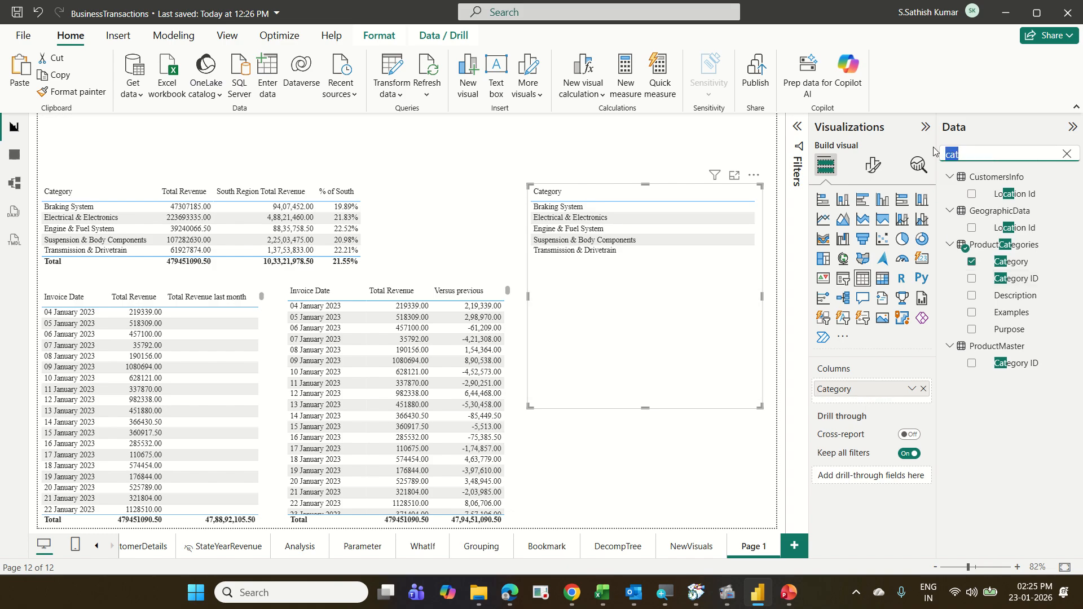
type("tot")
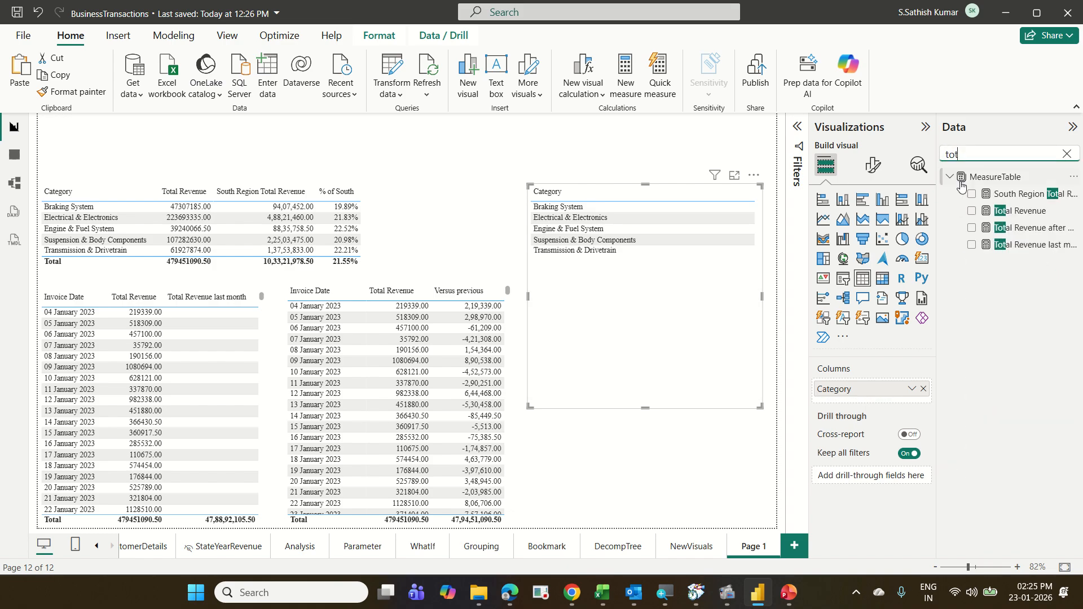
left_click_drag(1021, 211, 901, 401)
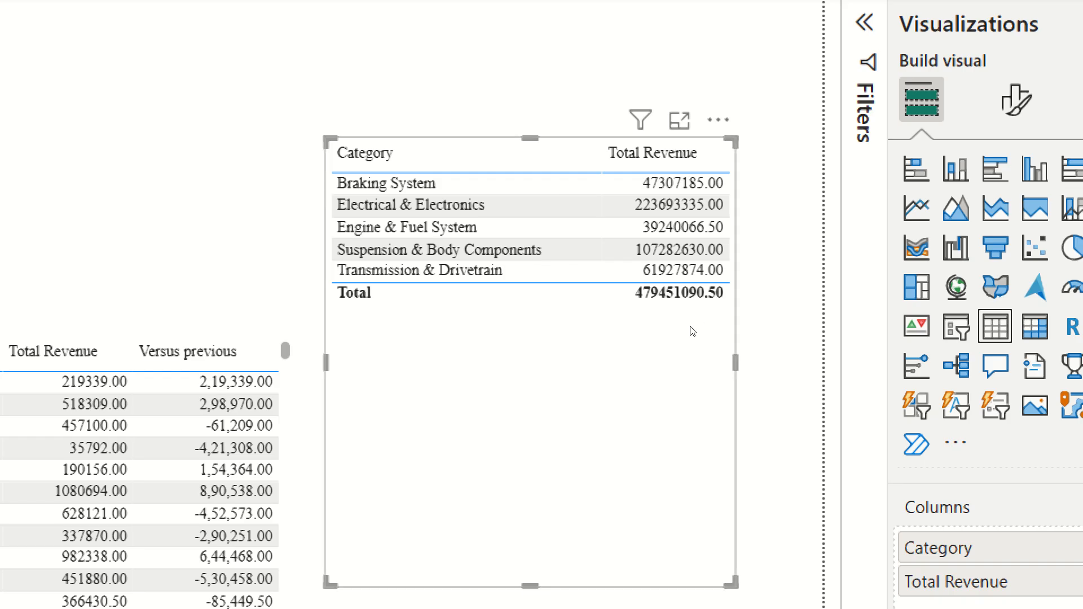
Step: Move the new category revenue table up the page, shorten it, and create a Percent of grand total visual calculation on it
left_click_drag(689, 329, 585, 245)
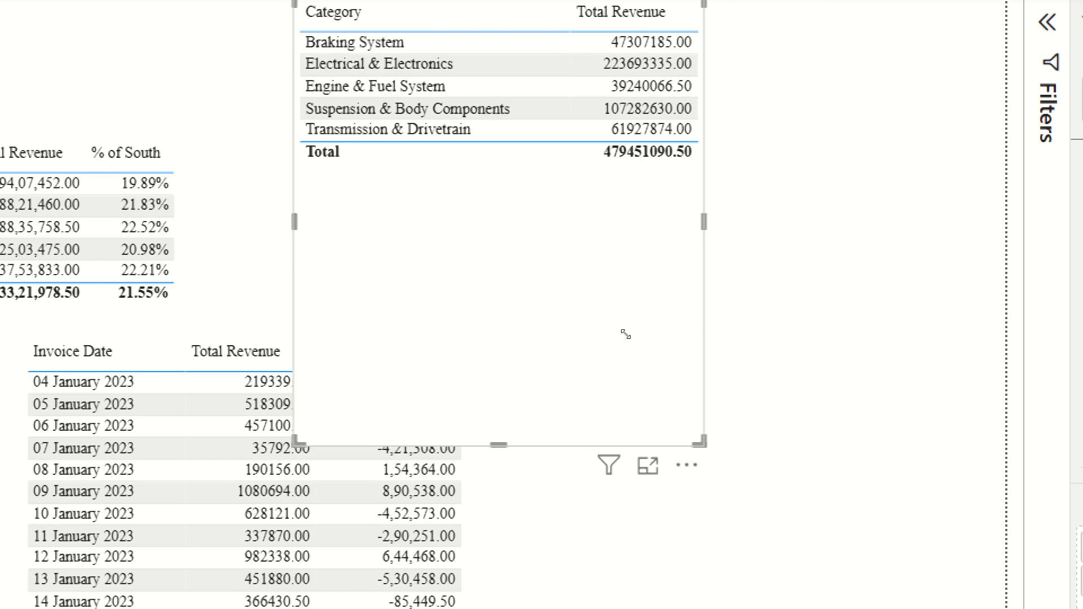
left_click_drag(625, 335, 740, 259)
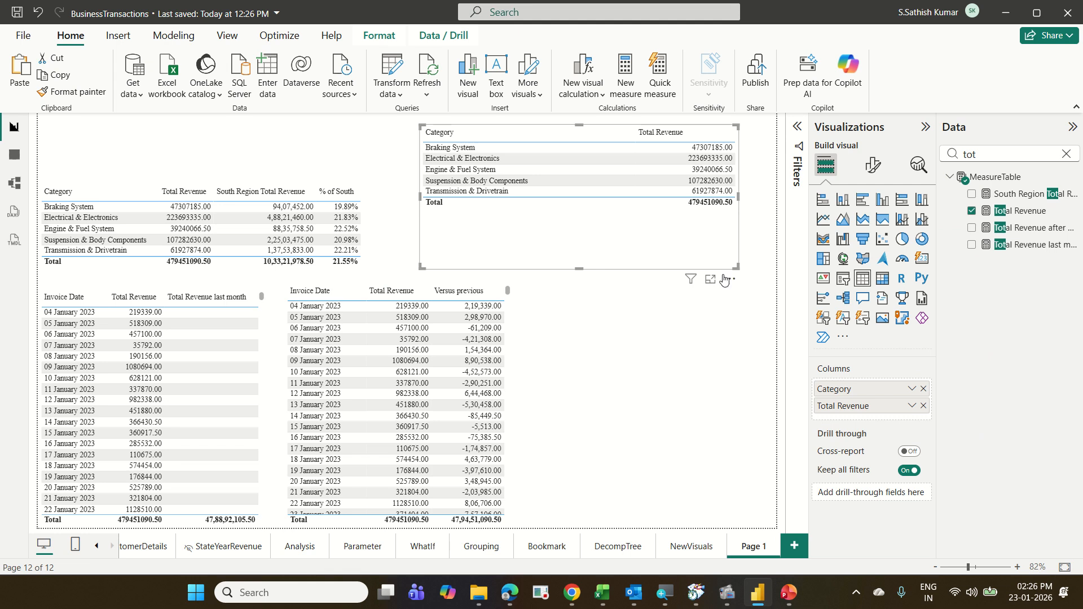
left_click(730, 280)
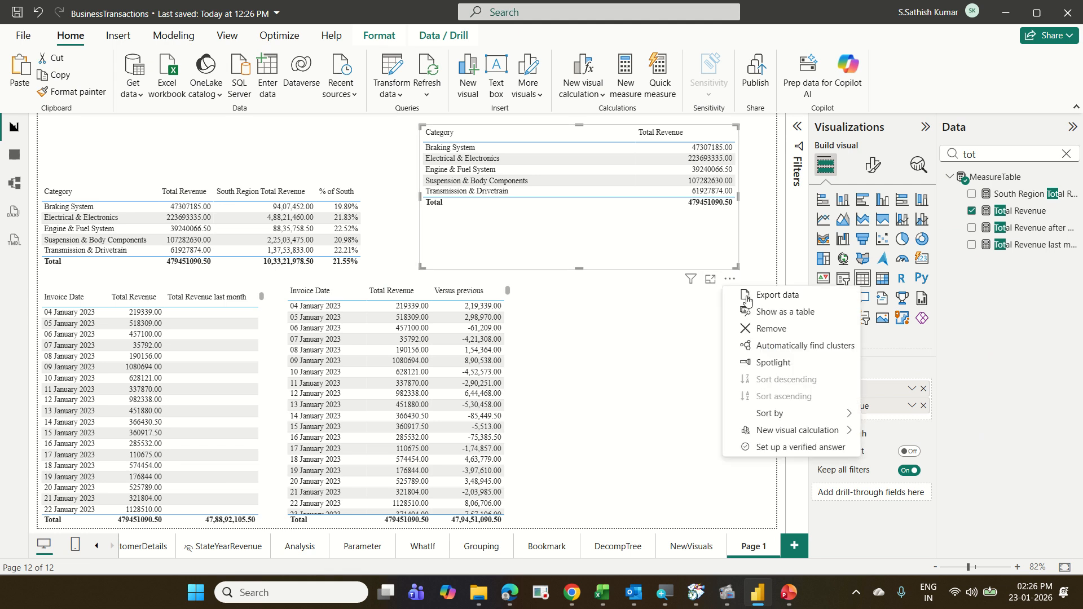
mouse_move(807, 415)
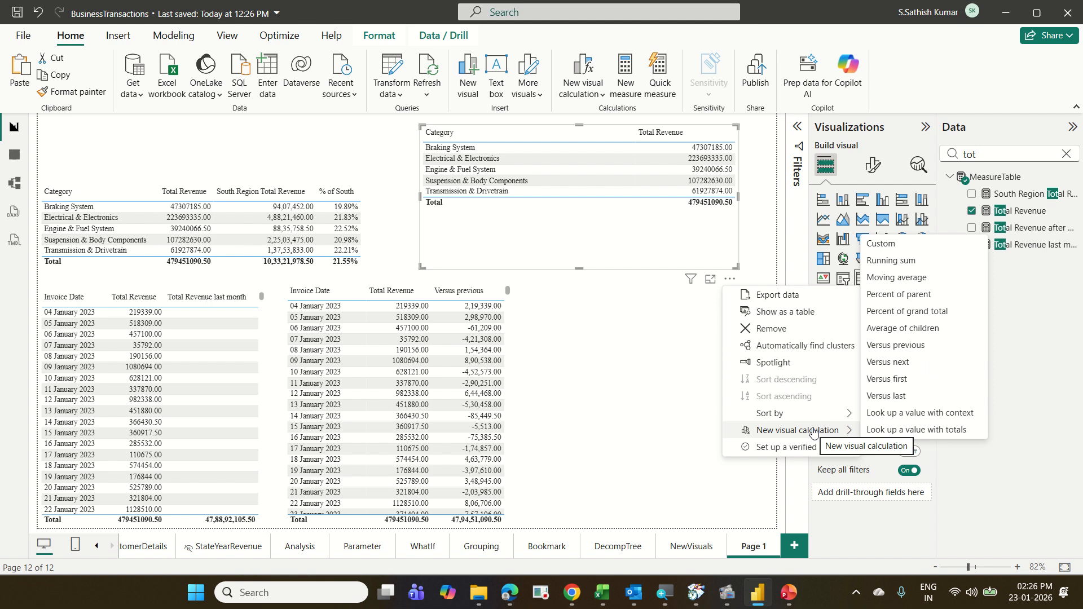
left_click(935, 311)
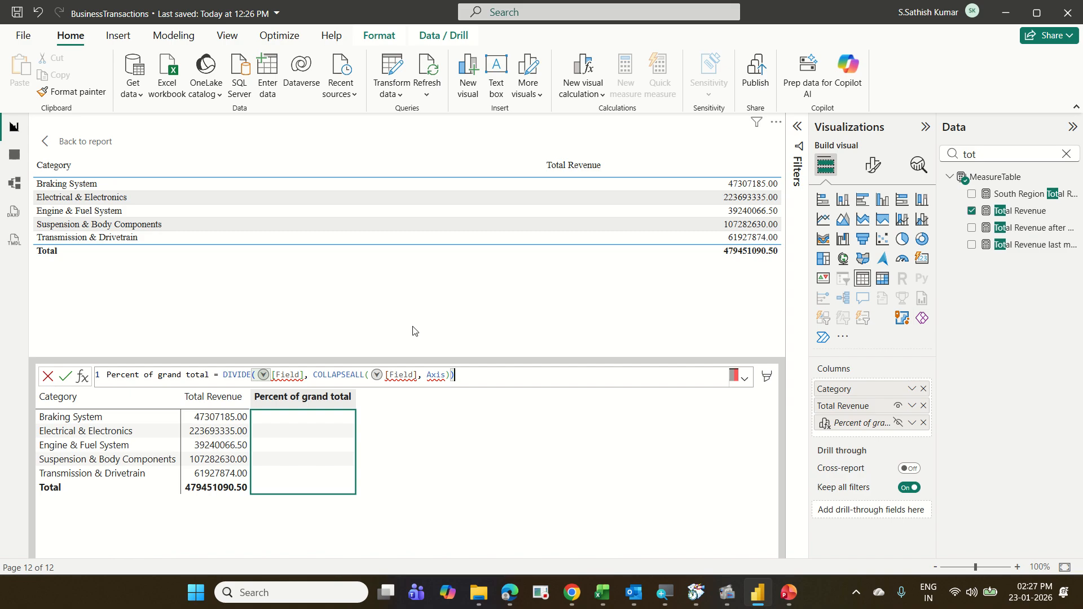
Step: Replace the first field placeholder in the DIVIDE function with [Total Revenue]
left_click(296, 374)
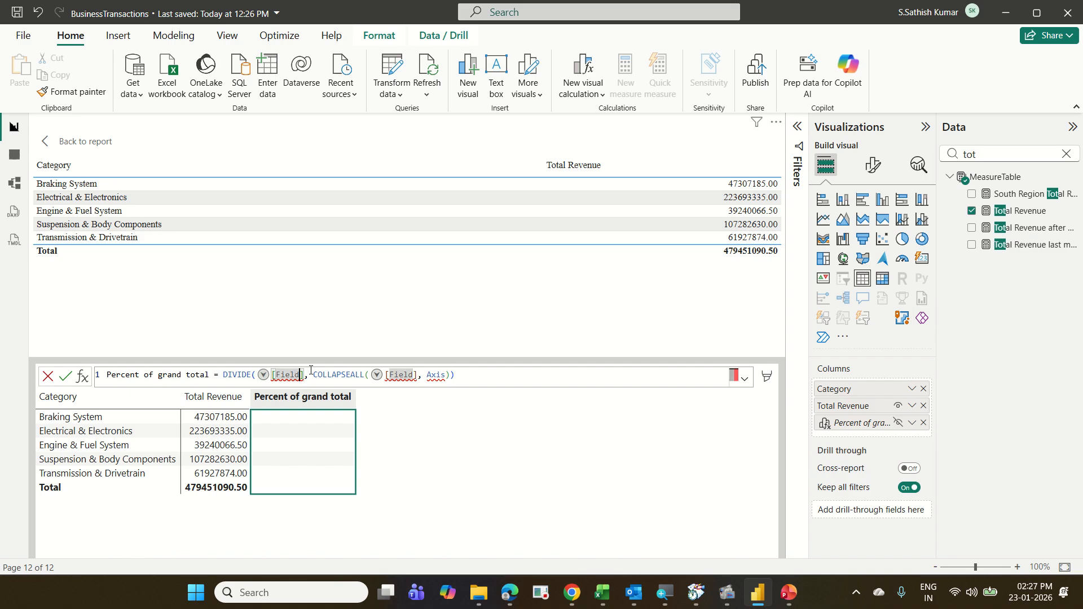
left_click(310, 370)
key("Left")
key("Left")
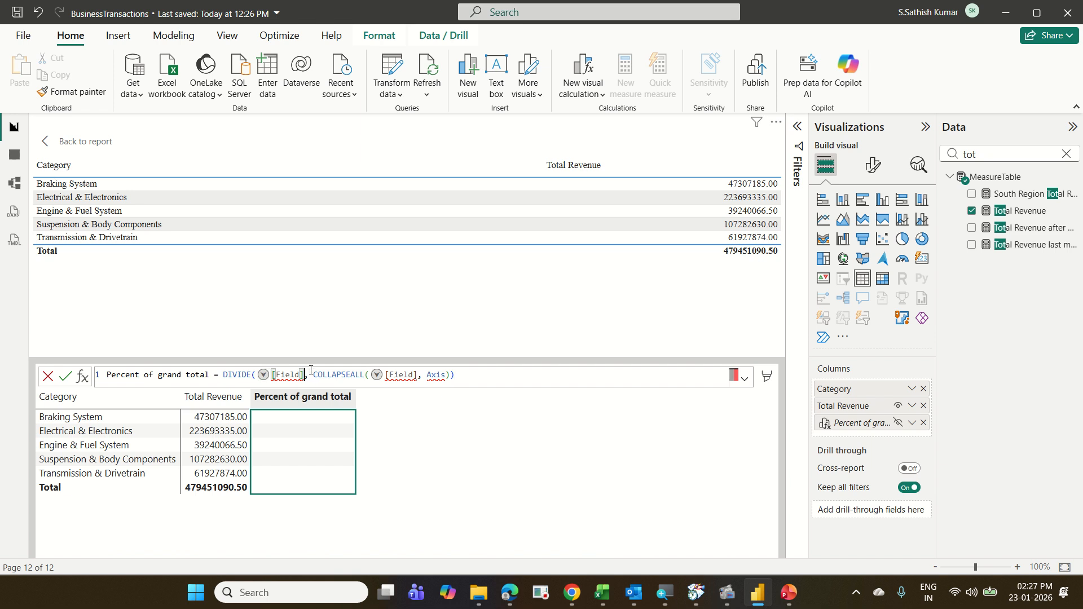
key("shift+Left")
key("shift+Left")
key("shift+Left")
key("shift+Left")
key("shift+Left")
key("shift+Left")
type("t")
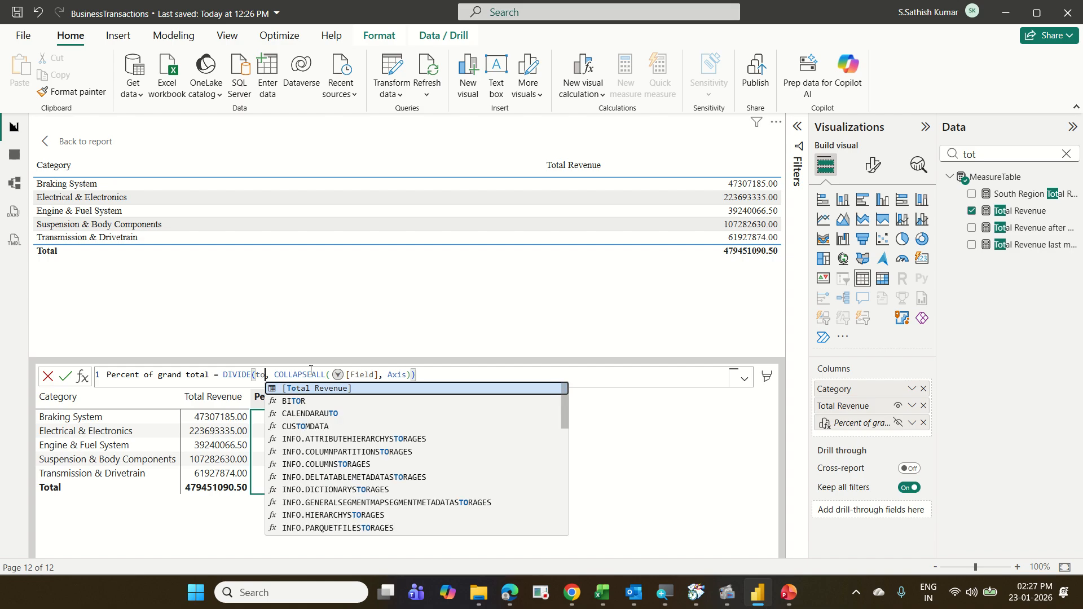
key("Tab")
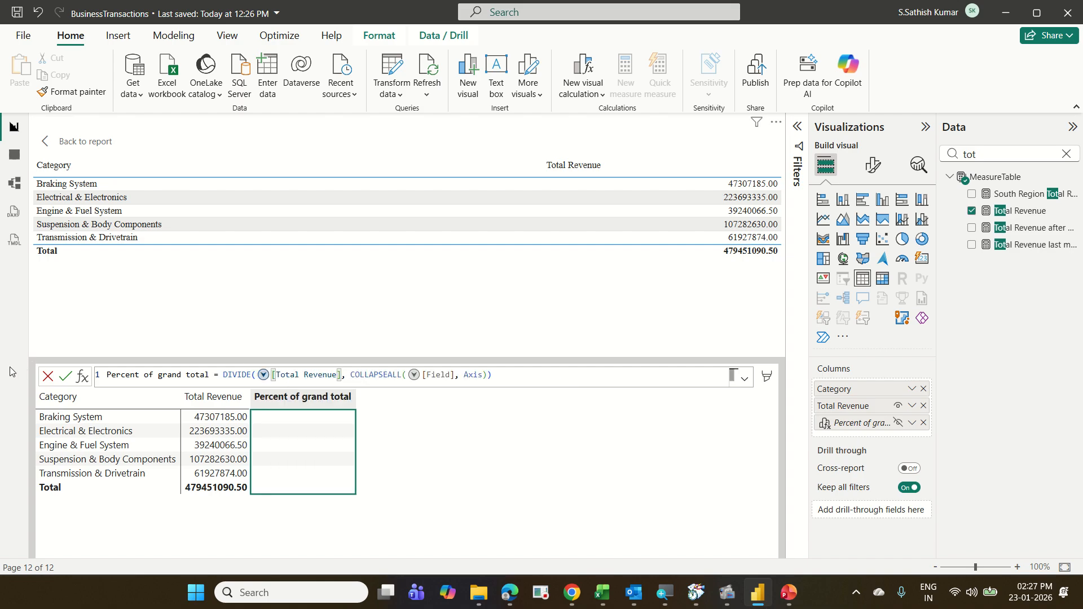
Step: Replace the field placeholder inside COLLAPSEALL with [Total Revenue]
left_click(454, 375)
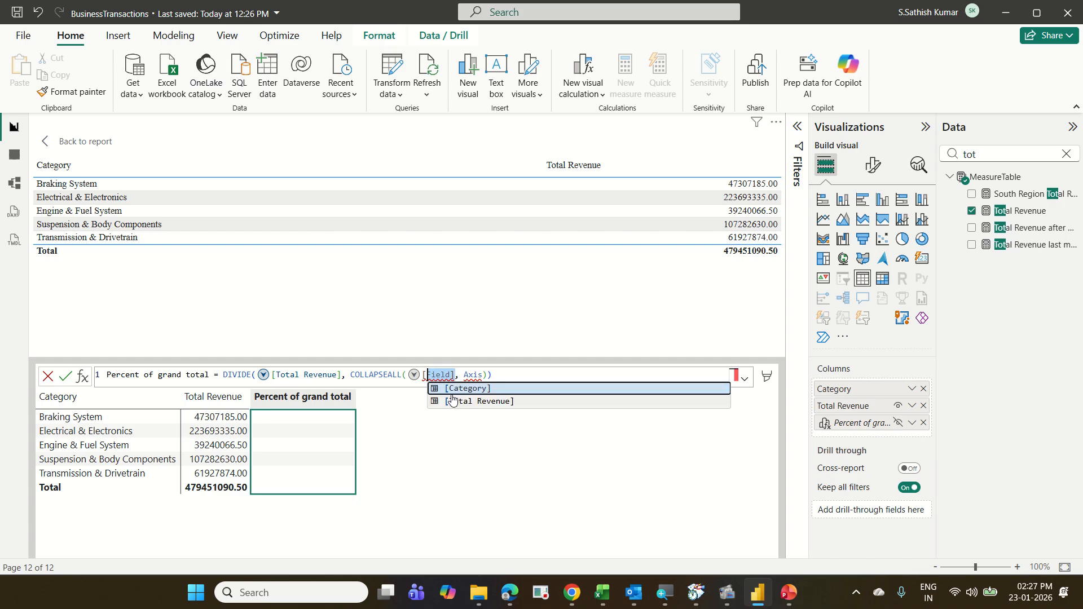
type("Total Revenue]")
key("Tab")
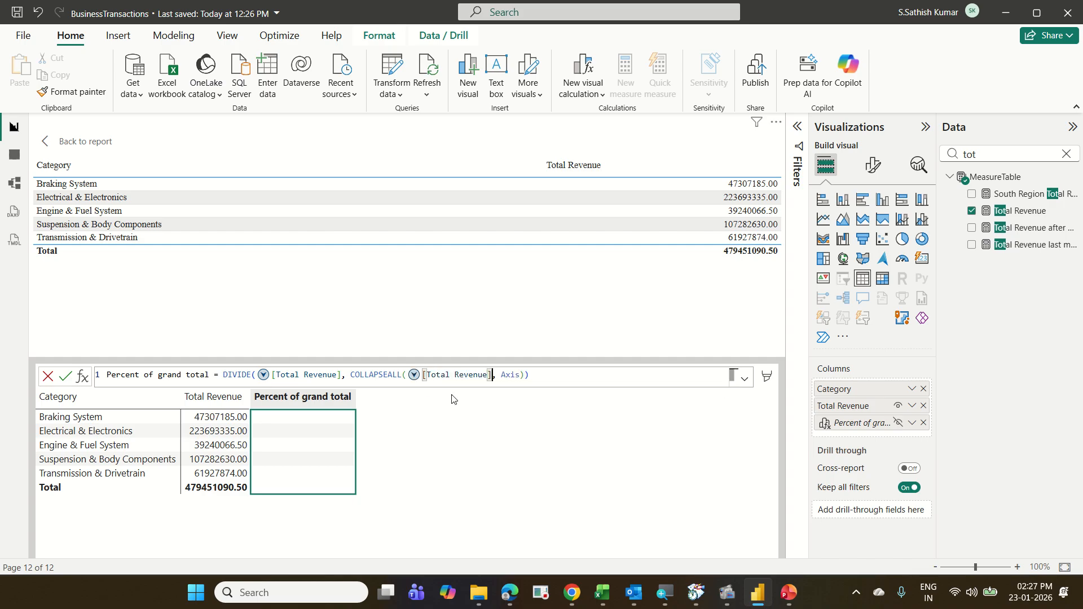
Step: Set the COLLAPSEALL axis argument to ROWS and commit the Percent of grand total calculation
key("Right")
key("Right")
key("Right")
key("Right")
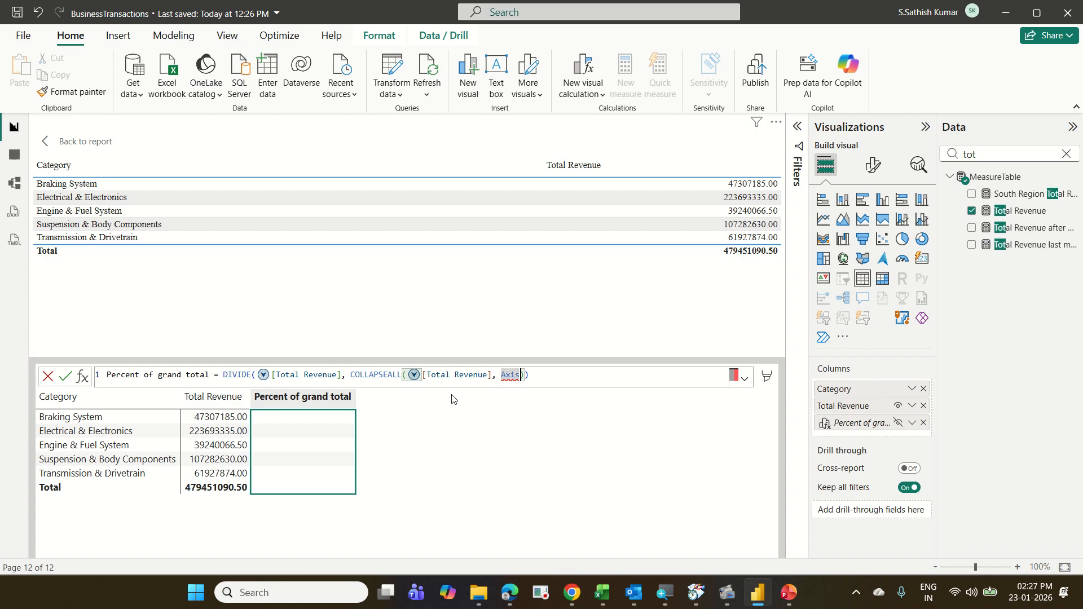
key("shift+Left")
key("shift+Left")
key("shift+Left")
key("shift+Left")
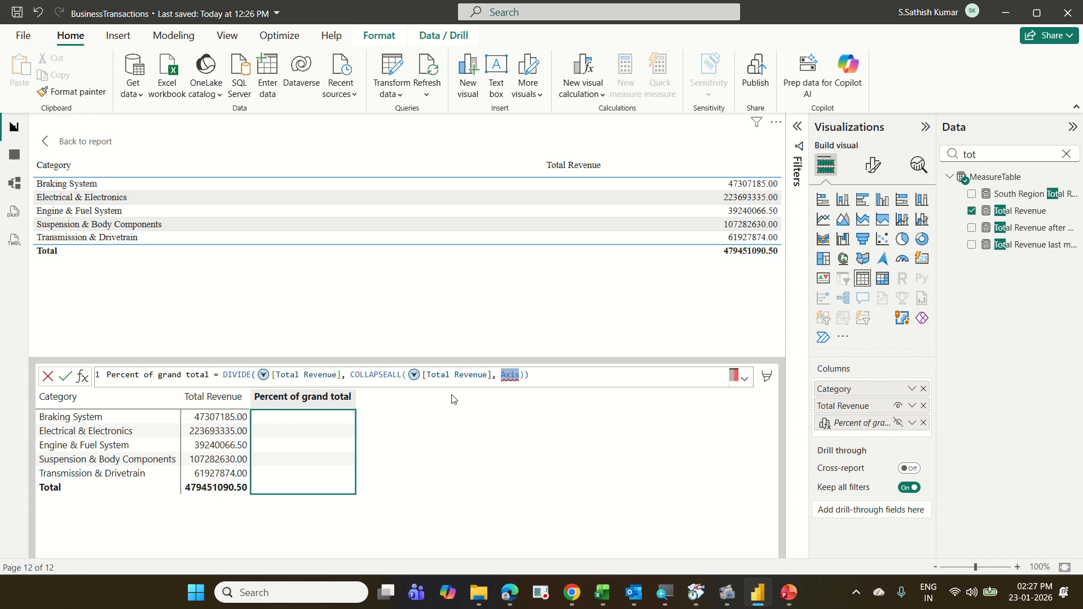
type("ro")
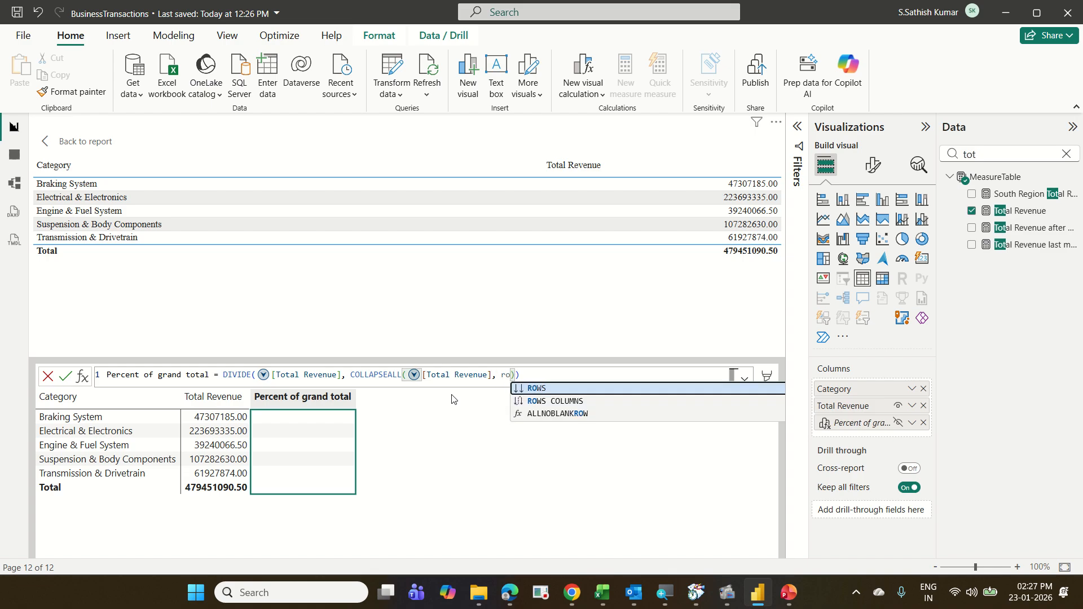
key("Tab")
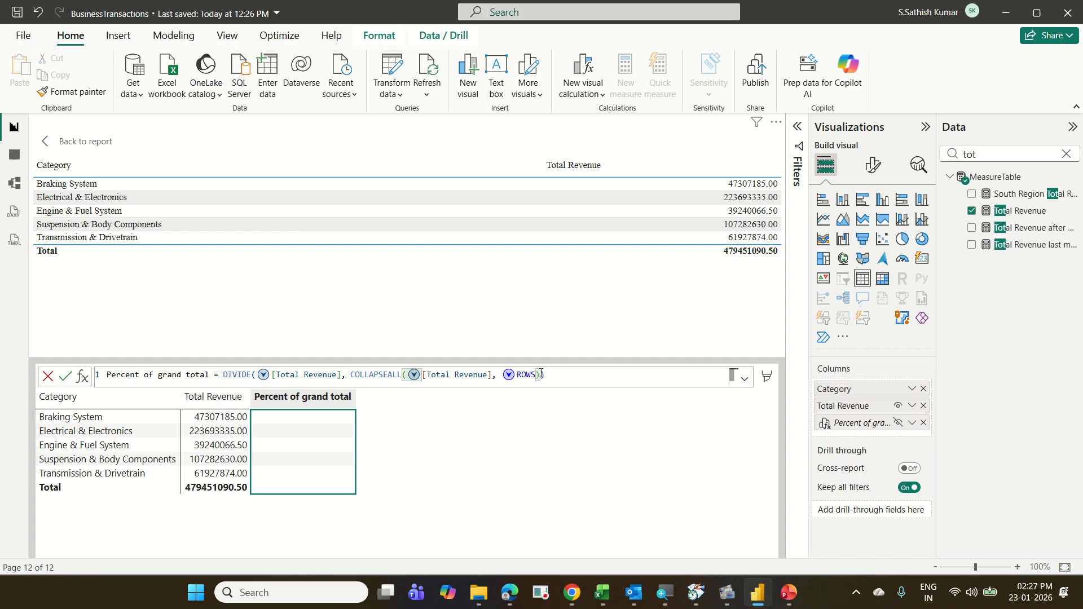
left_click(560, 375)
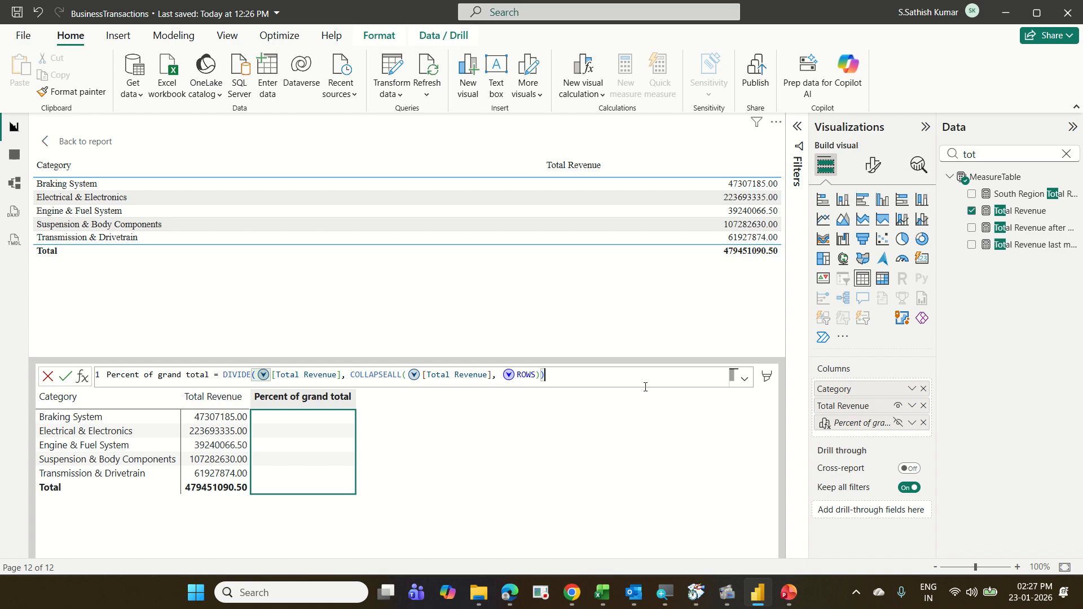
key("Return")
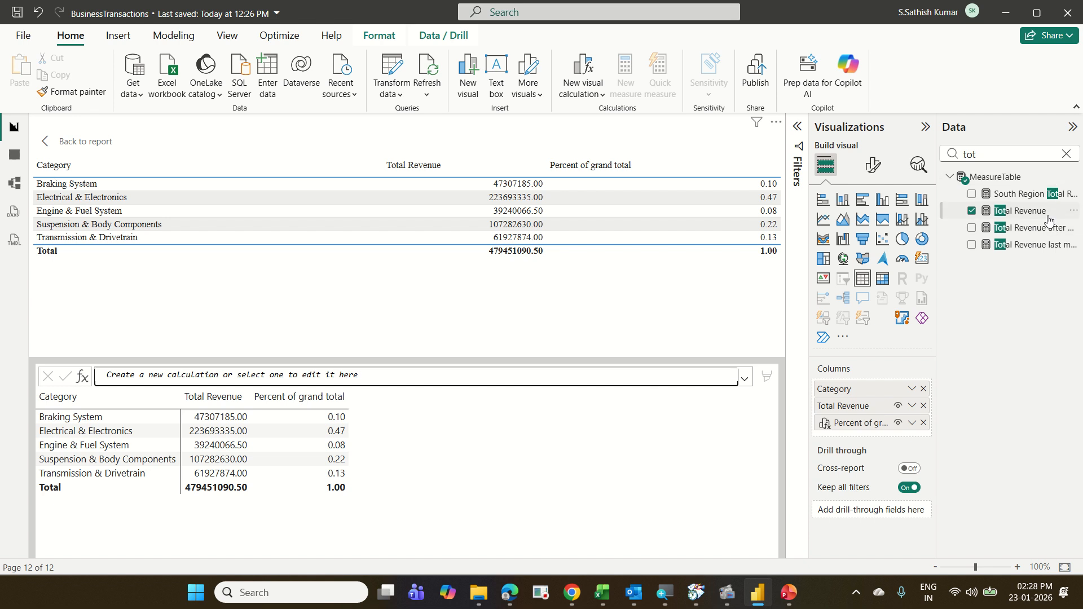
Step: Clear the field search, format the Percent of grand total column's values as Percentage, and return to the report page
left_click(1066, 154)
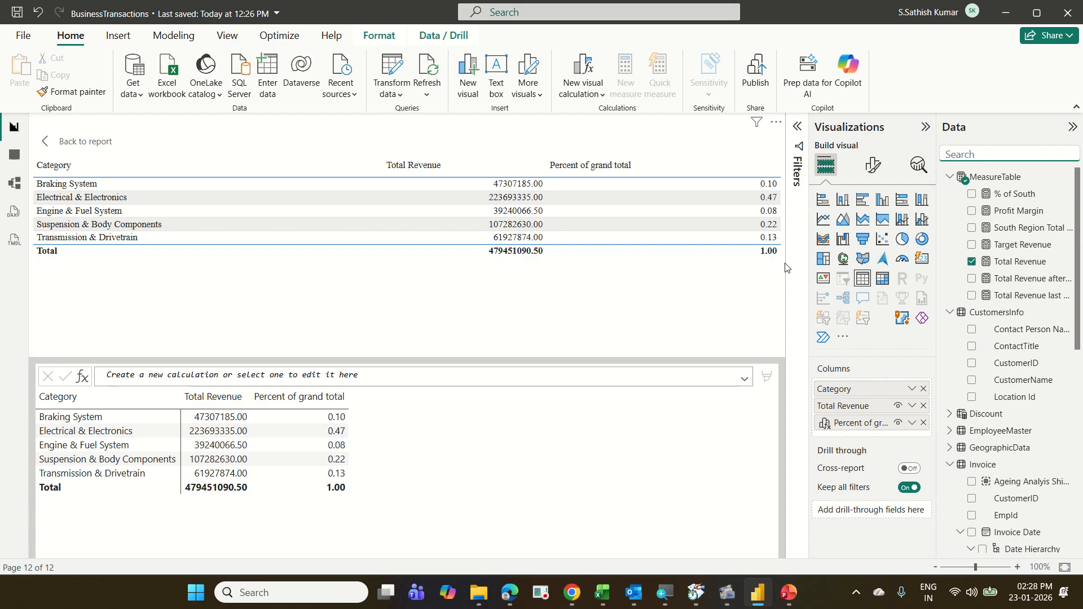
left_click(874, 170)
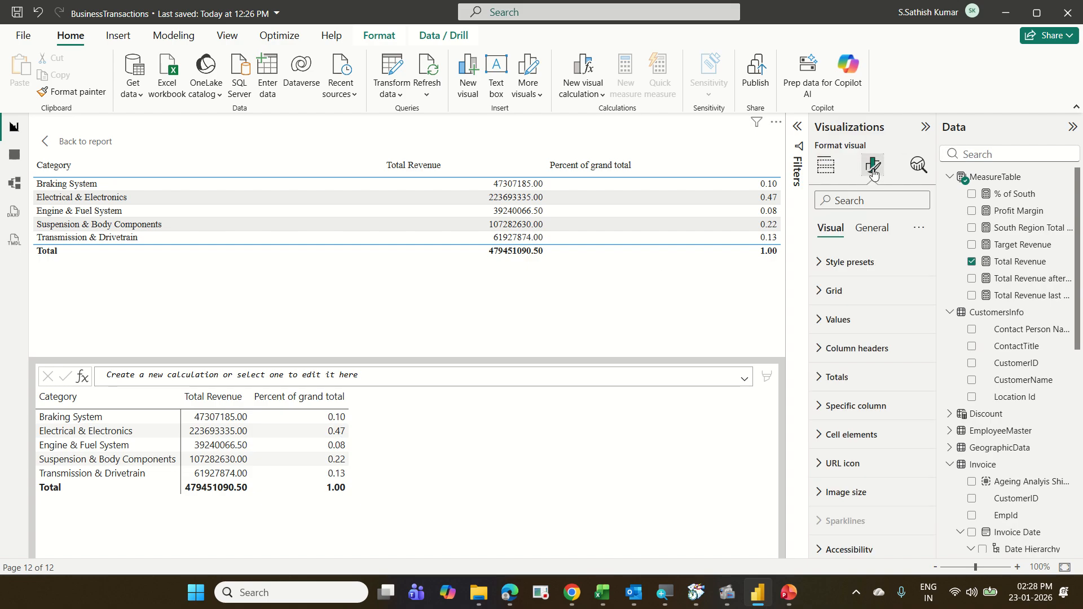
left_click(874, 229)
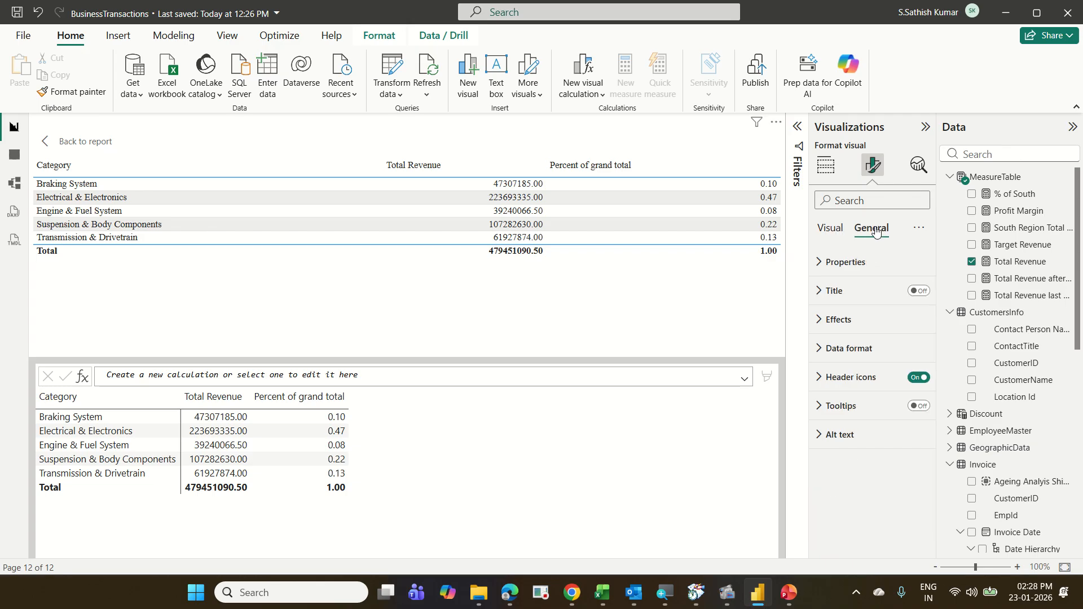
left_click(880, 349)
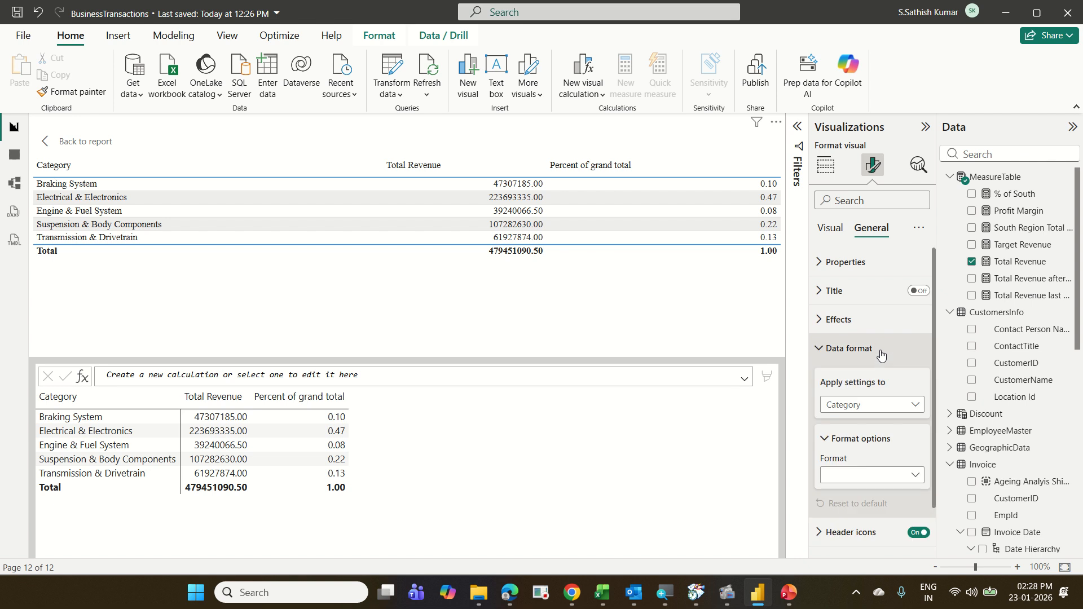
left_click(884, 411)
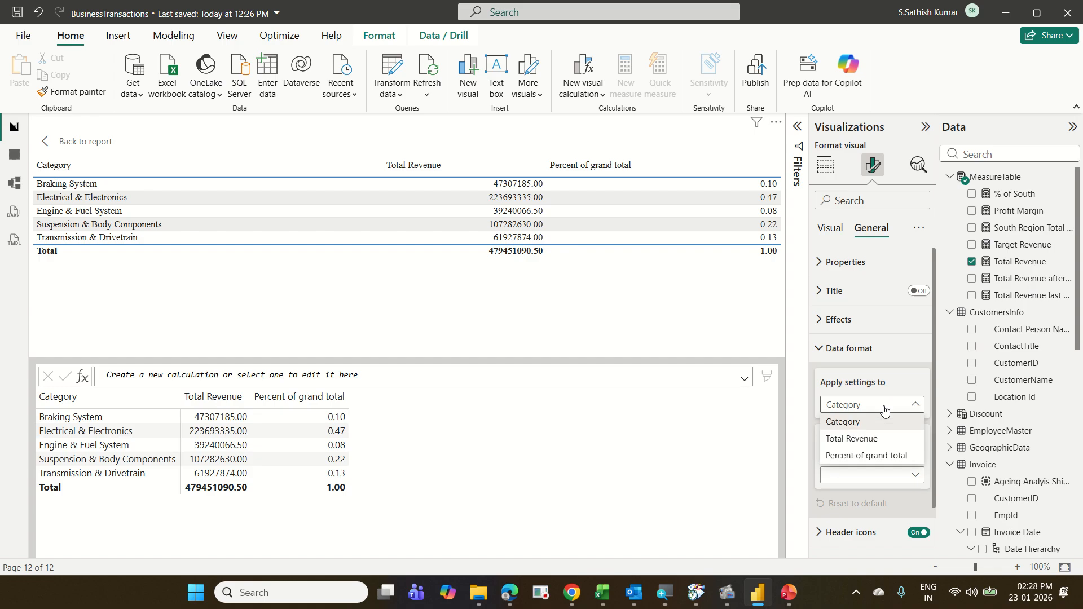
left_click(889, 456)
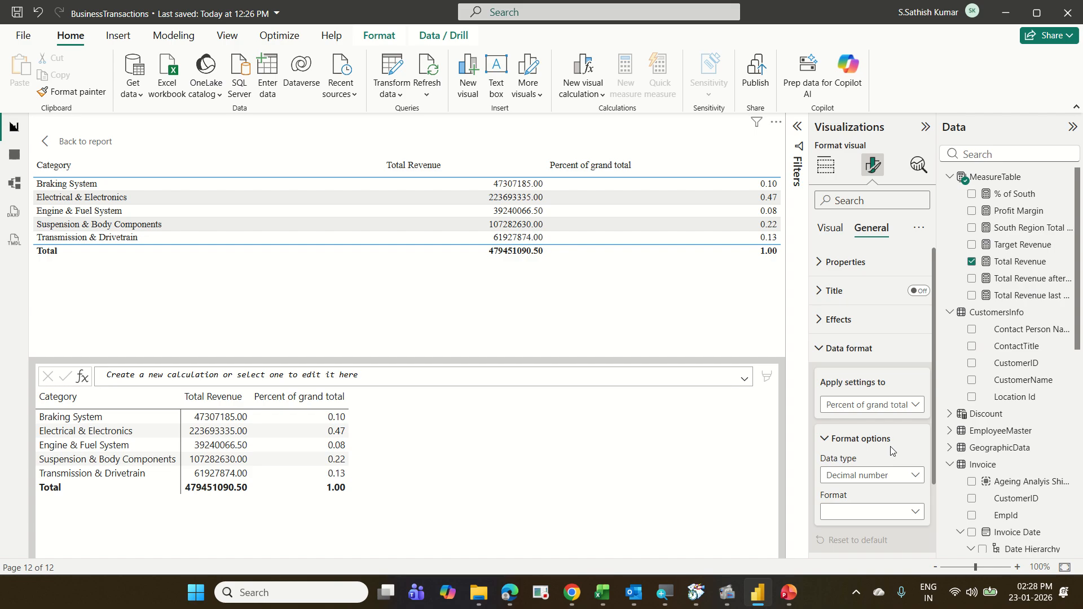
scroll(890, 445, "down", 2)
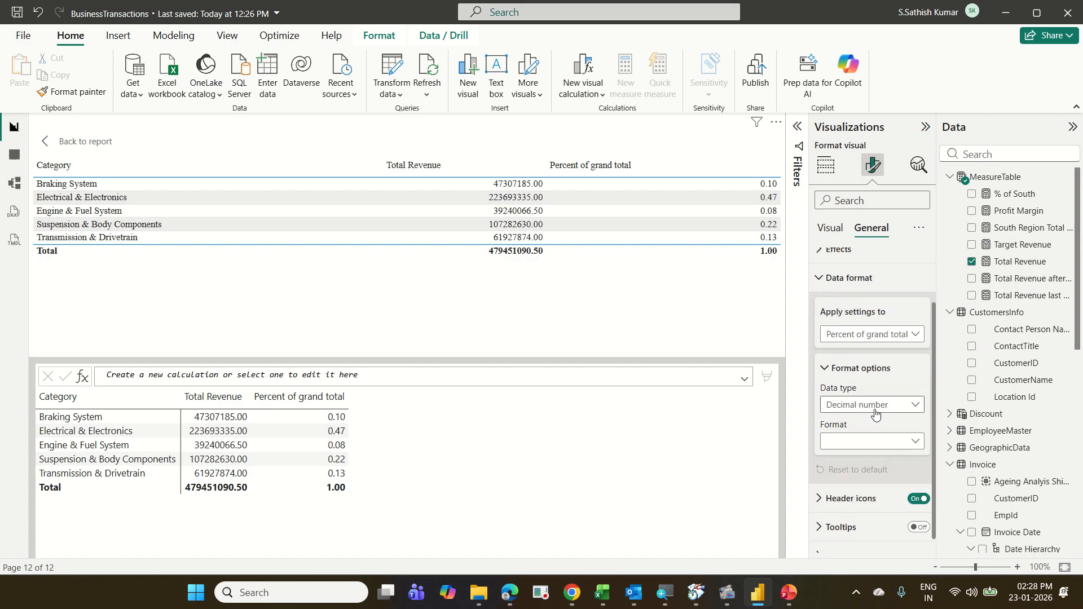
left_click(916, 445)
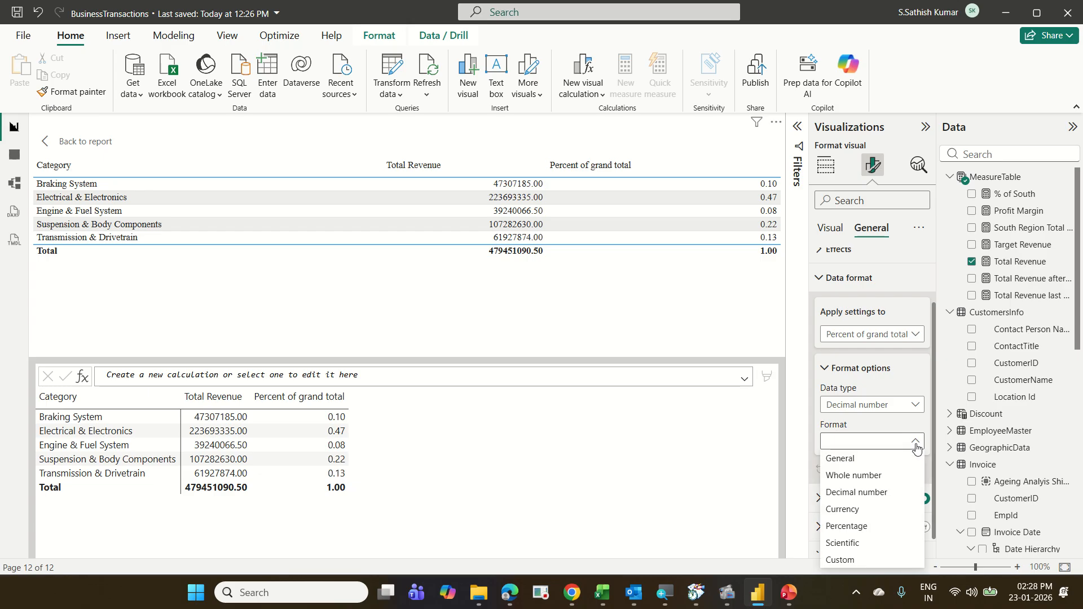
left_click(870, 526)
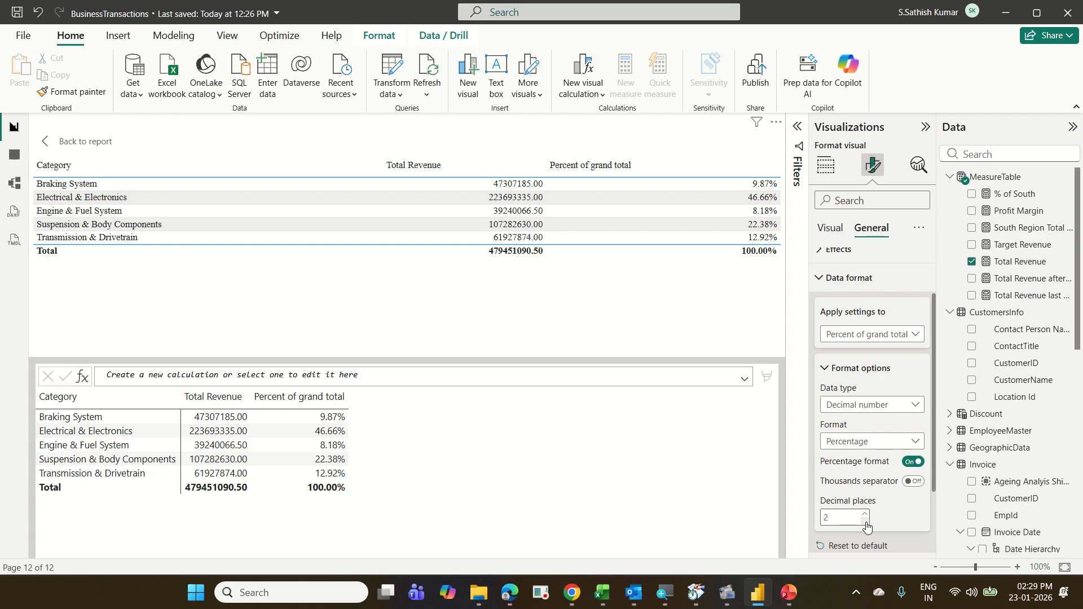
left_click(47, 145)
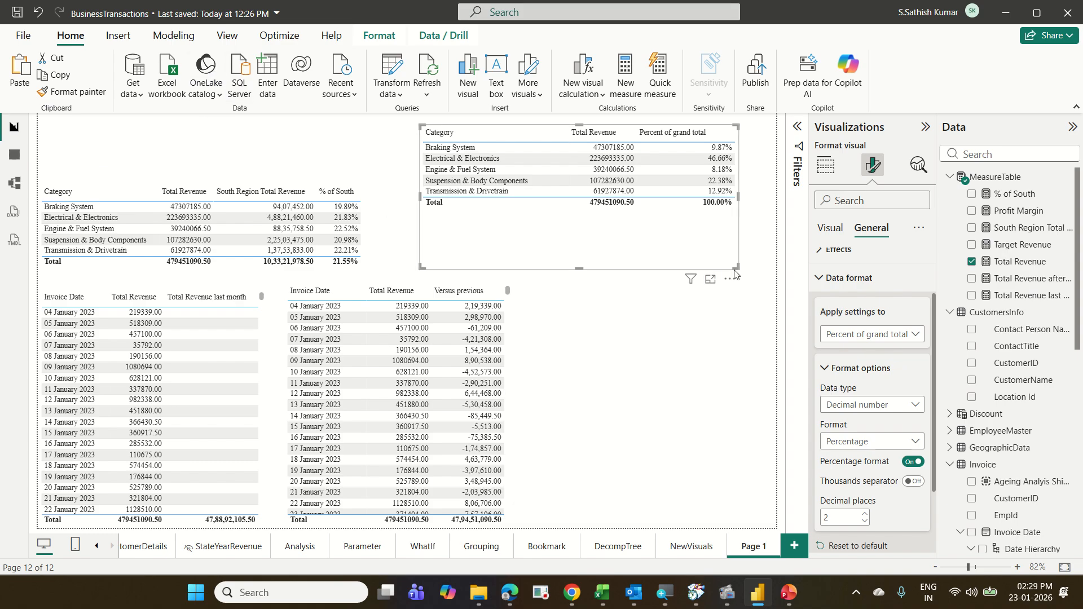
Step: Make the Percent of grand total table narrower and shorter, and shift it slightly down the page
left_click_drag(736, 267, 705, 255)
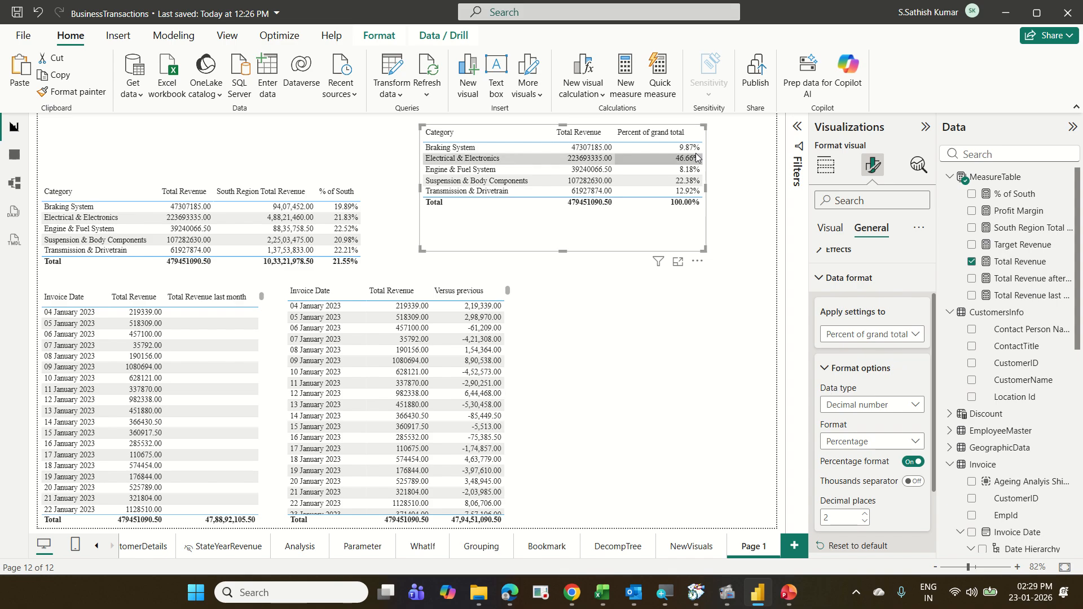
left_click_drag(588, 235, 588, 244)
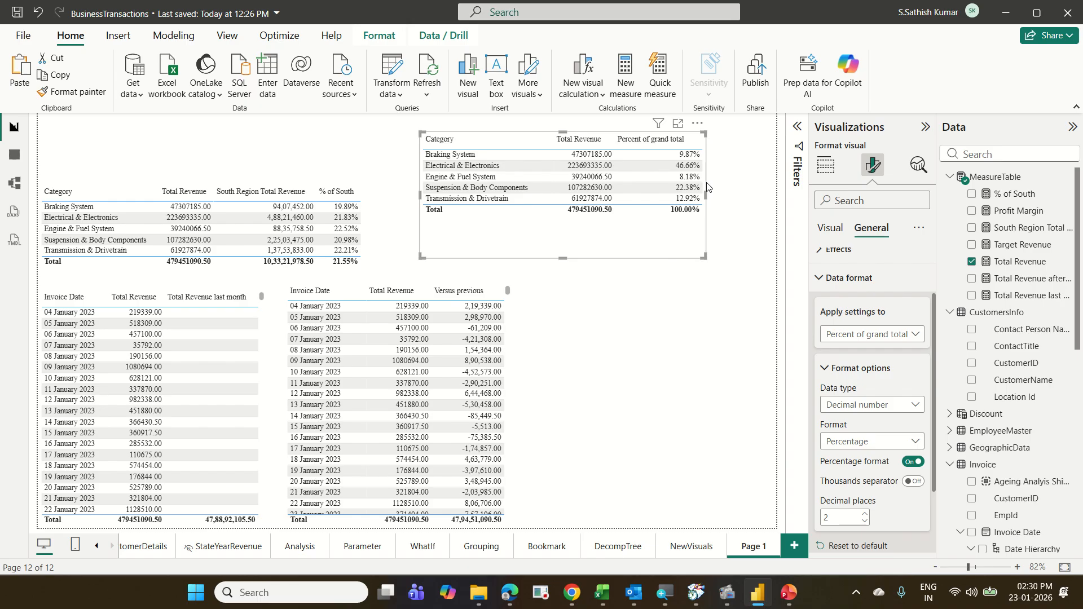
left_click(480, 230)
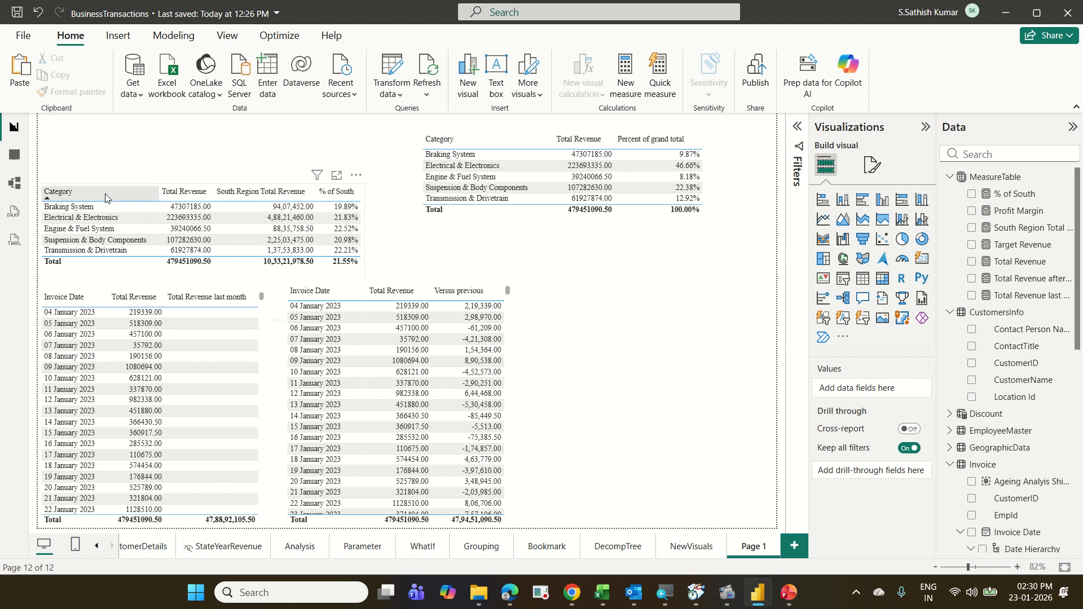
Step: Move the South Region revenue table up above the invoice date tables and reduce its width and height slightly
left_click(139, 274)
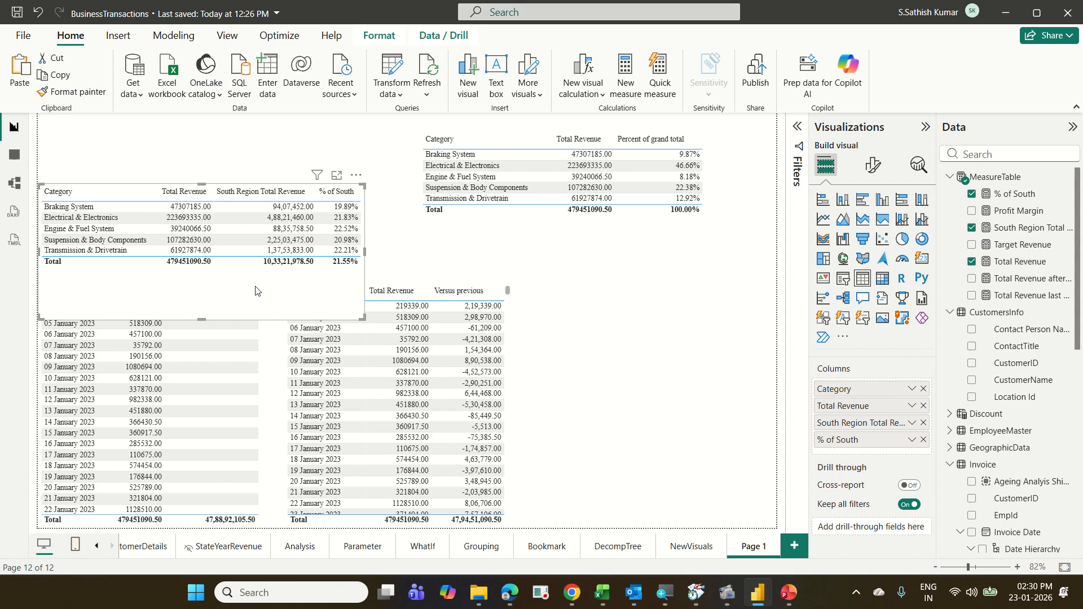
left_click_drag(259, 289, 247, 251)
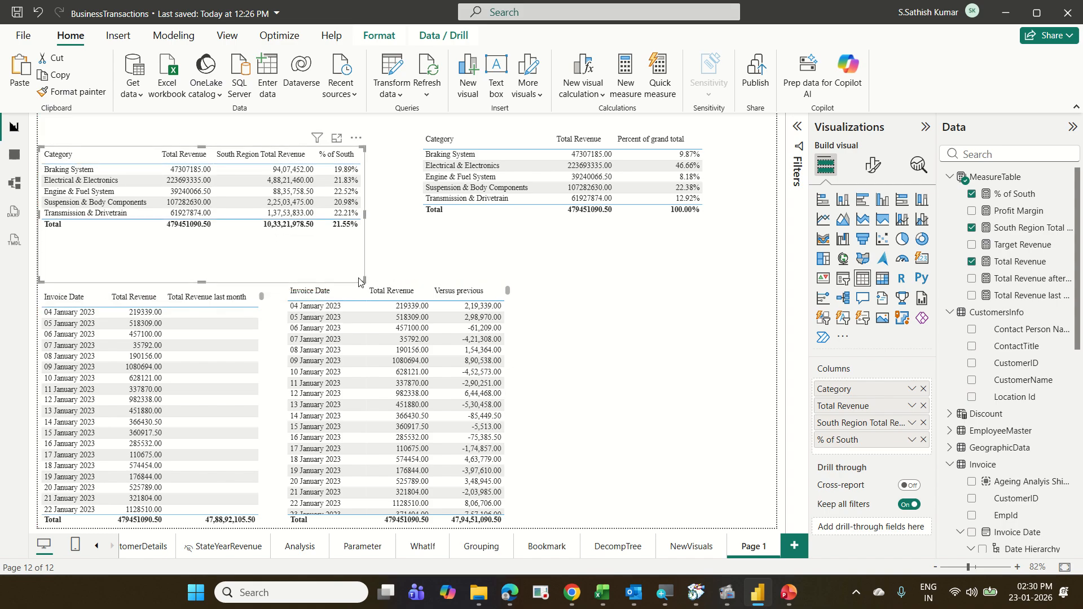
left_click_drag(360, 279, 337, 272)
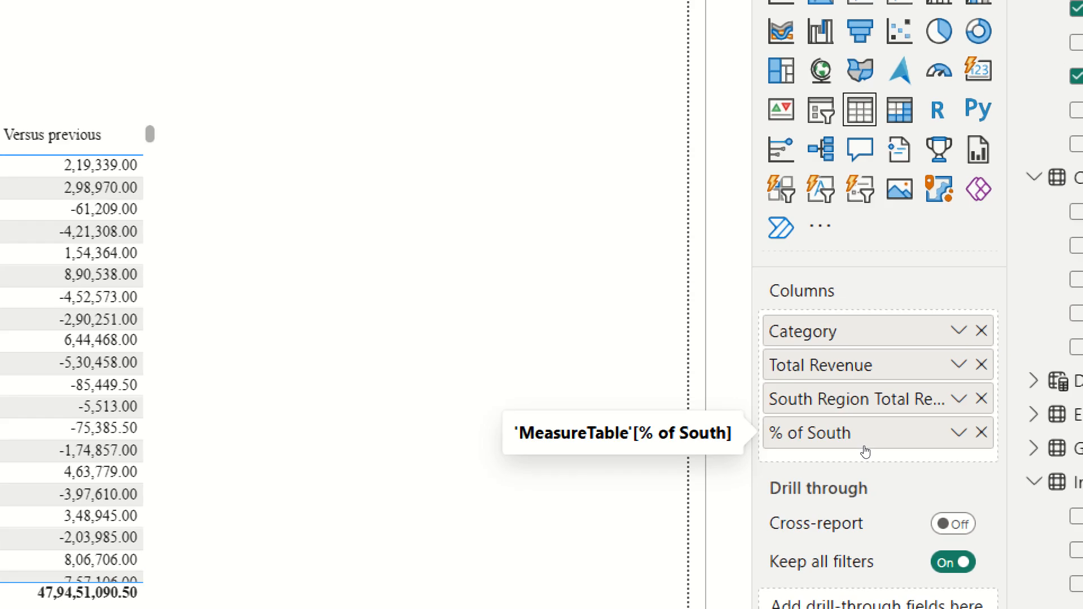
double_click(863, 441)
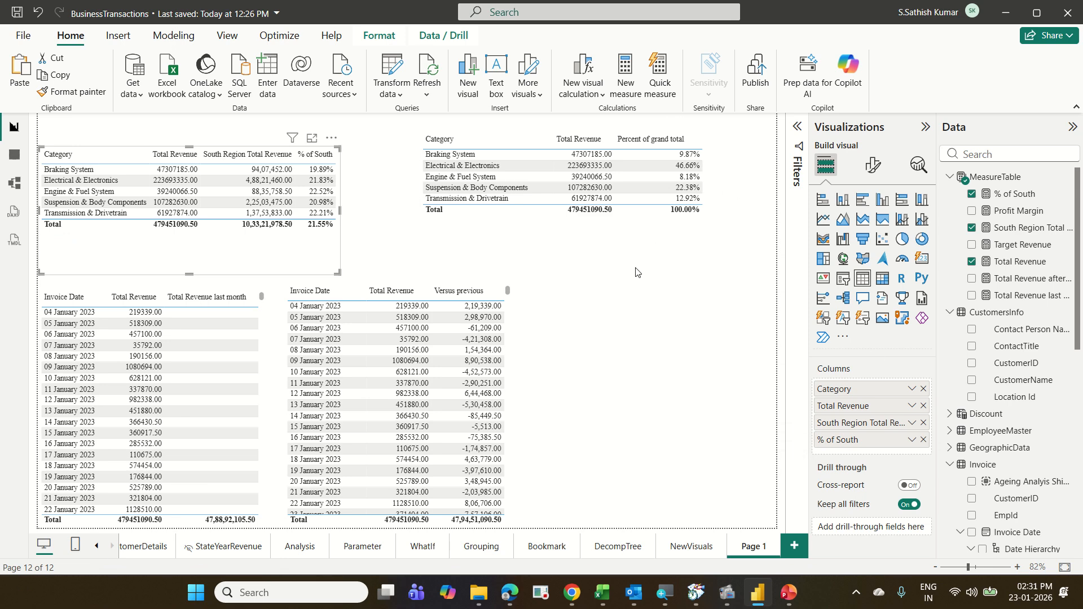
Step: Add a Running sum visual calculation to the Percent of grand total table
left_click(619, 246)
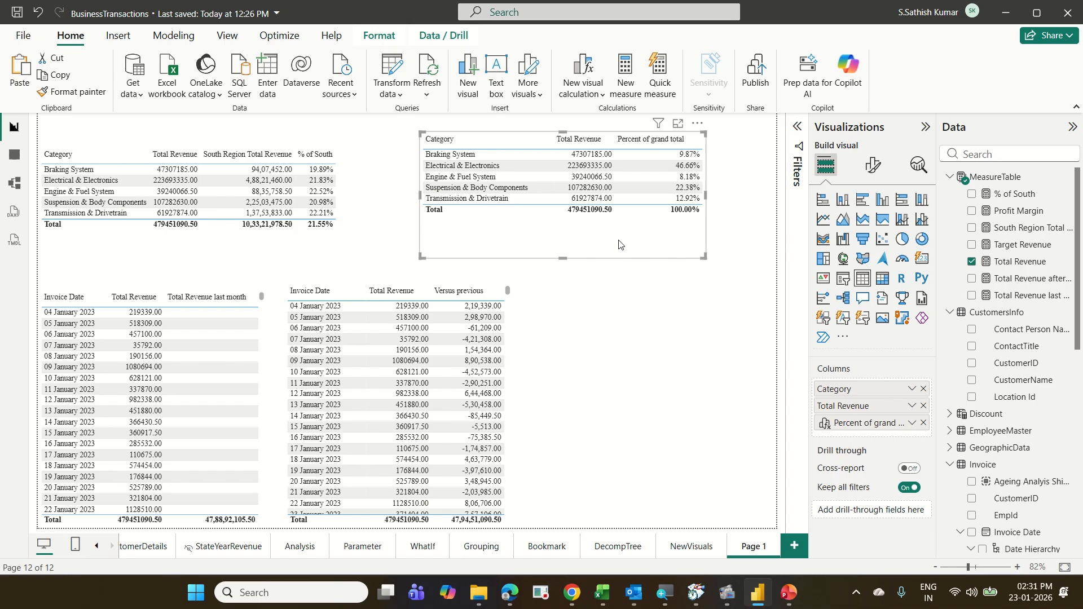
left_click(698, 124)
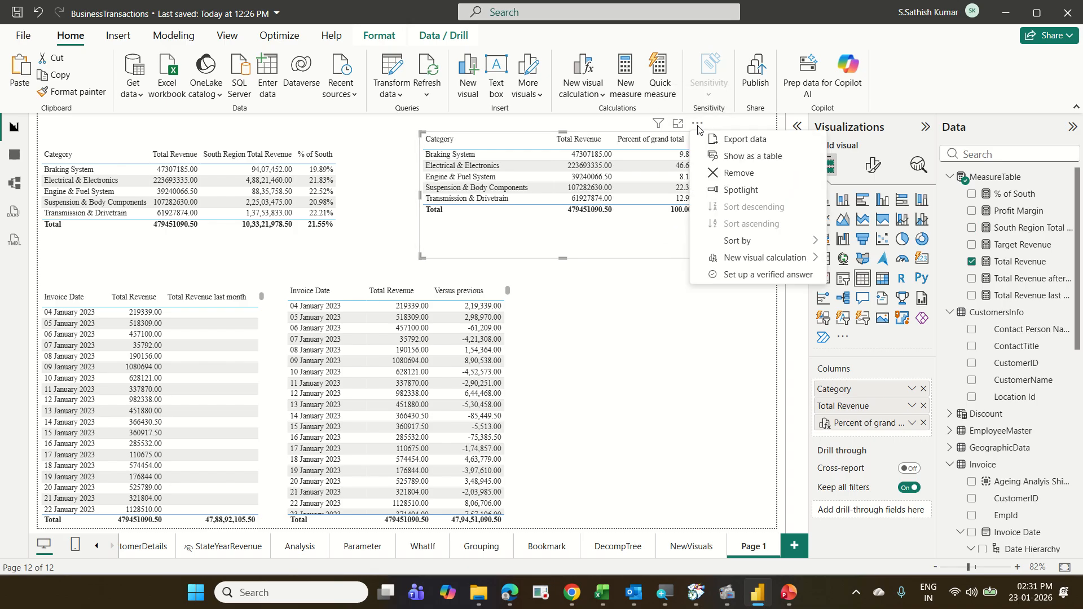
mouse_move(764, 263)
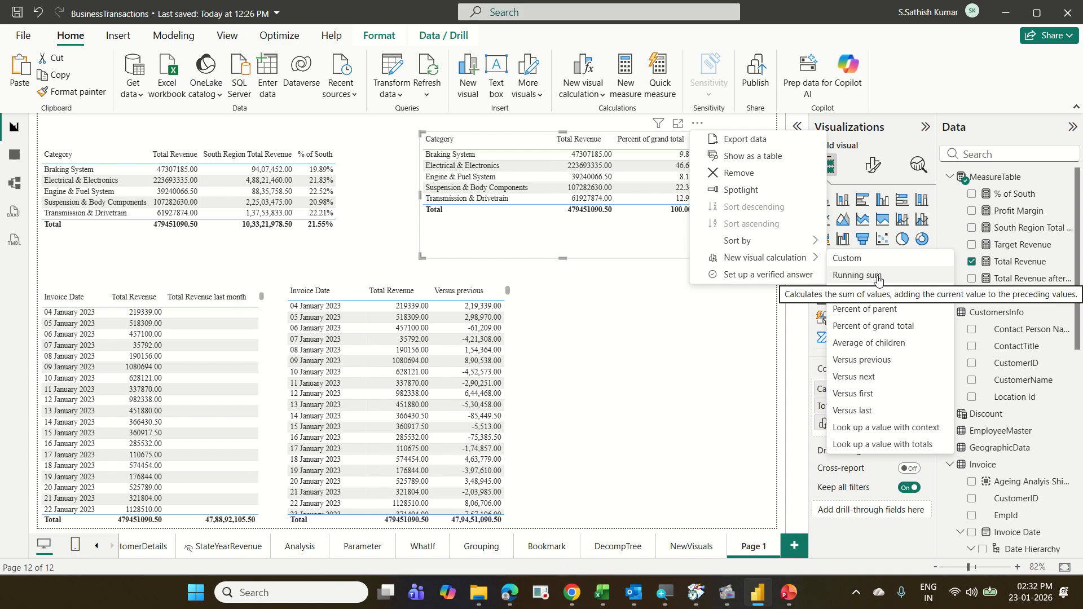
left_click(852, 275)
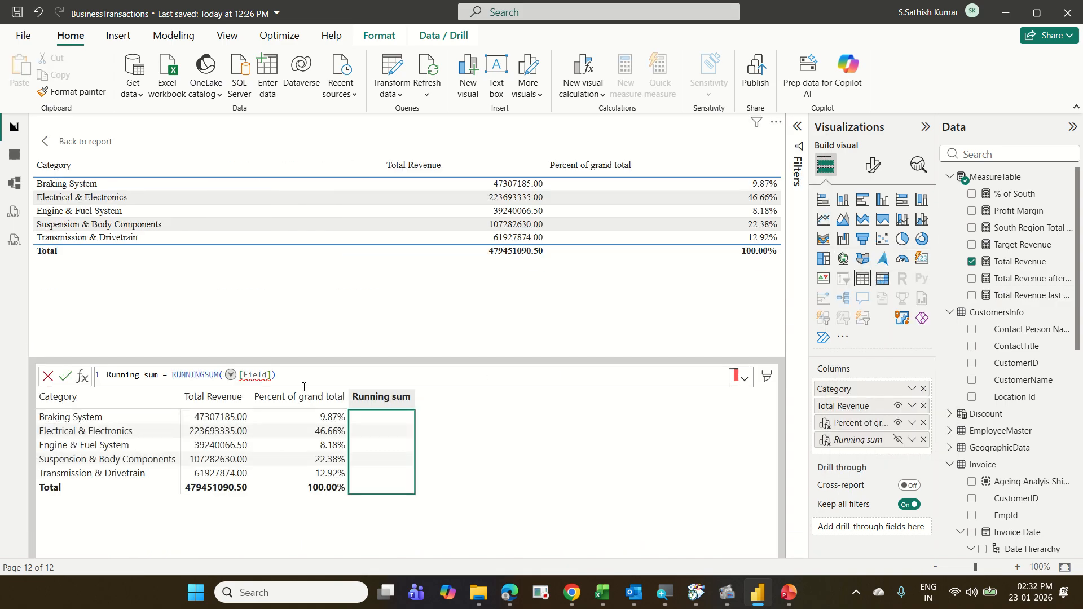
Step: Replace the RUNNINGSUM field placeholder with [Percent of grand total] and commit the calculation
left_click(283, 381)
key("BackSpace")
key("BackSpace")
key("BackSpace")
key("BackSpace")
key("BackSpace")
key("BackSpace")
key("BackSpace")
key("BackSpace")
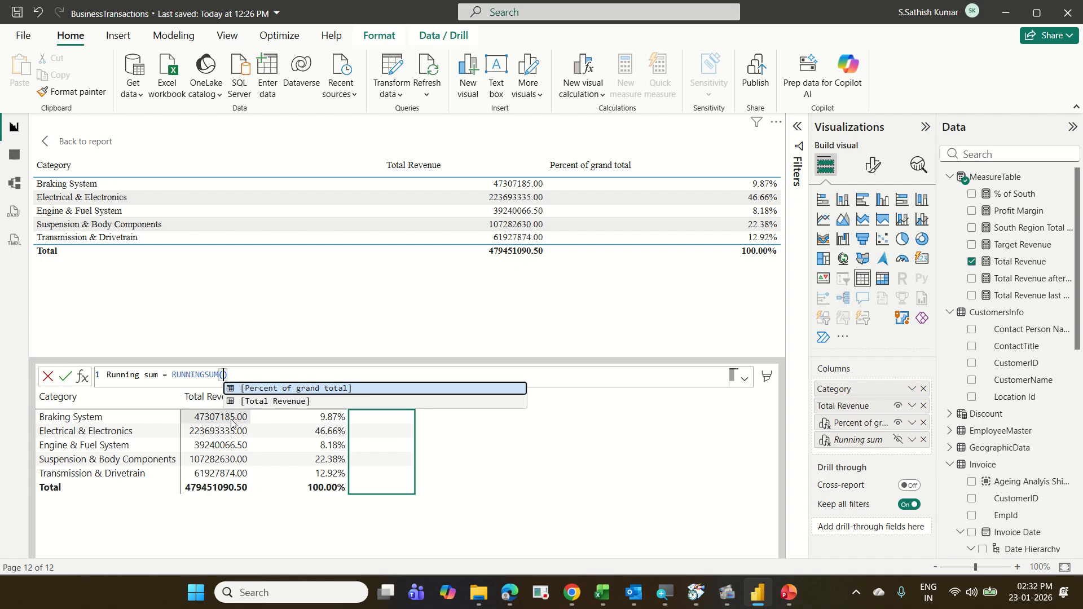
left_click(292, 388)
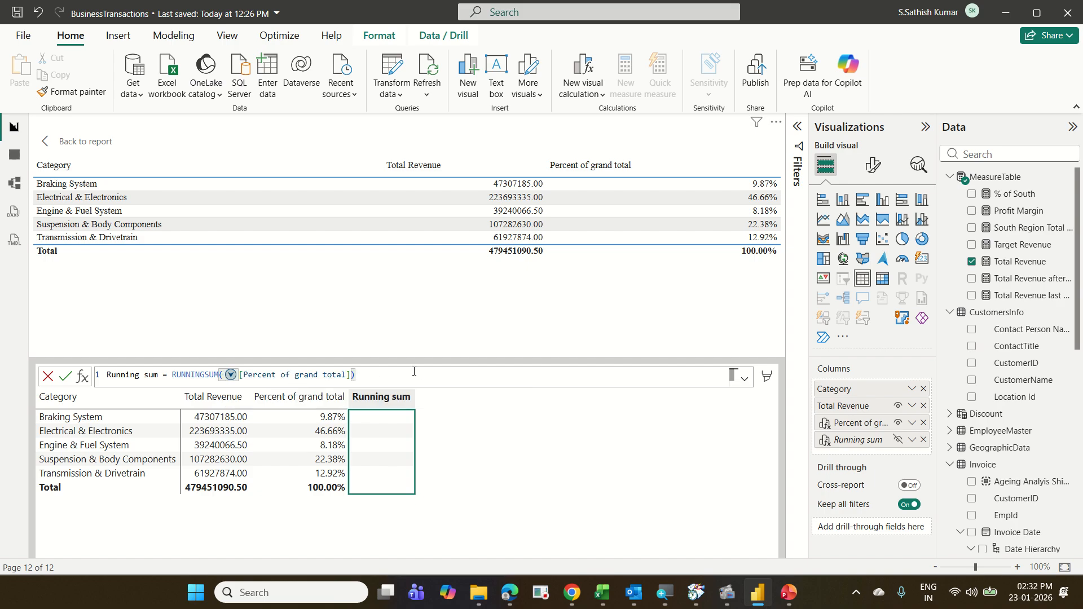
key("Return")
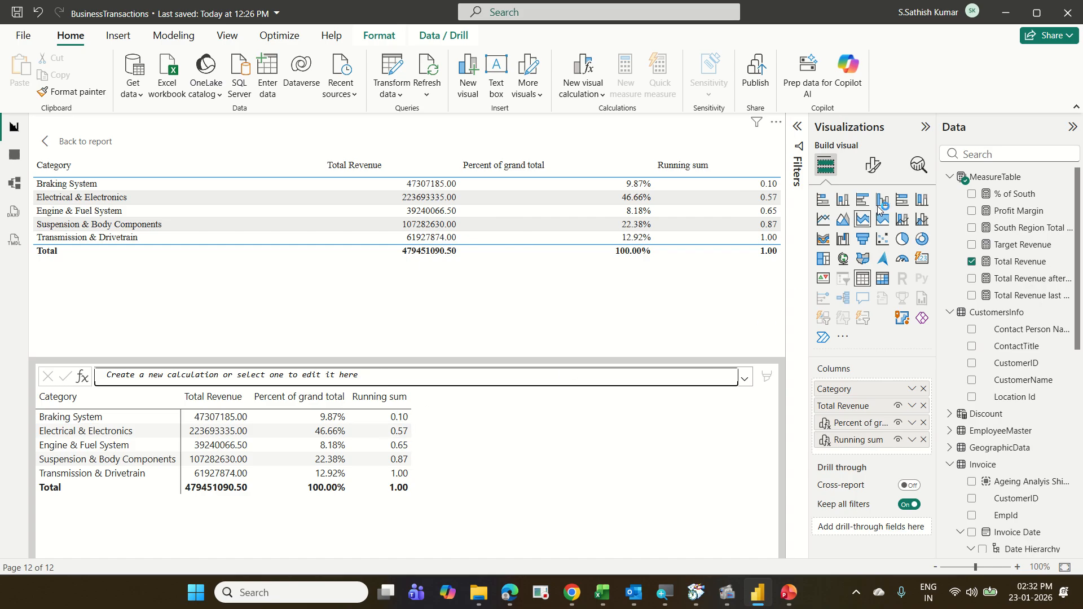
Step: Format the Running sum column's values as Percentage and return to the report page
left_click(874, 165)
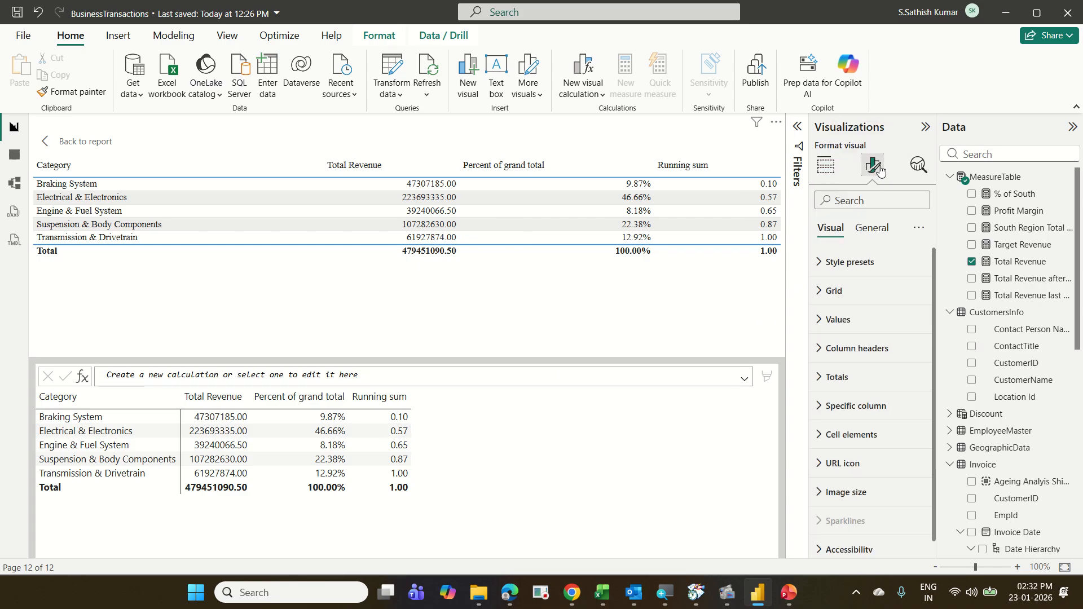
left_click(876, 227)
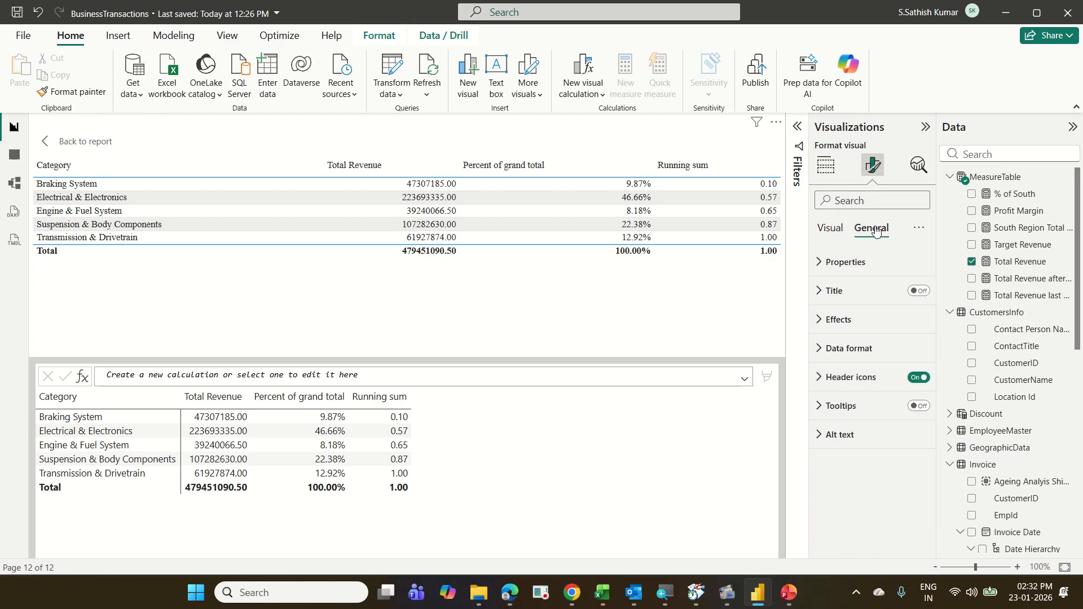
left_click(860, 348)
scroll(868, 350, "down", 4)
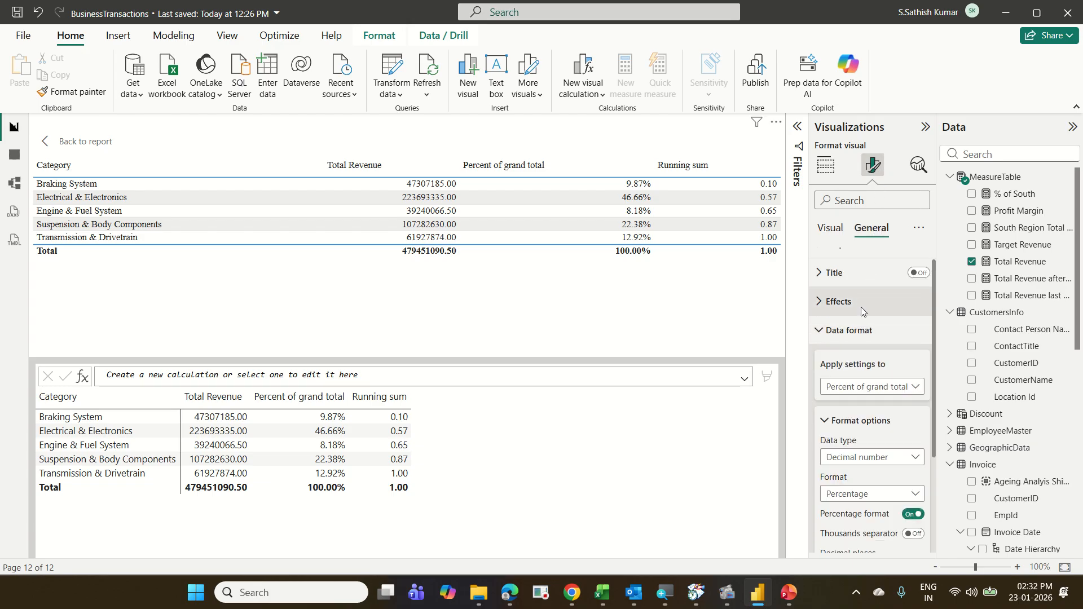
scroll(878, 350, "up", 2)
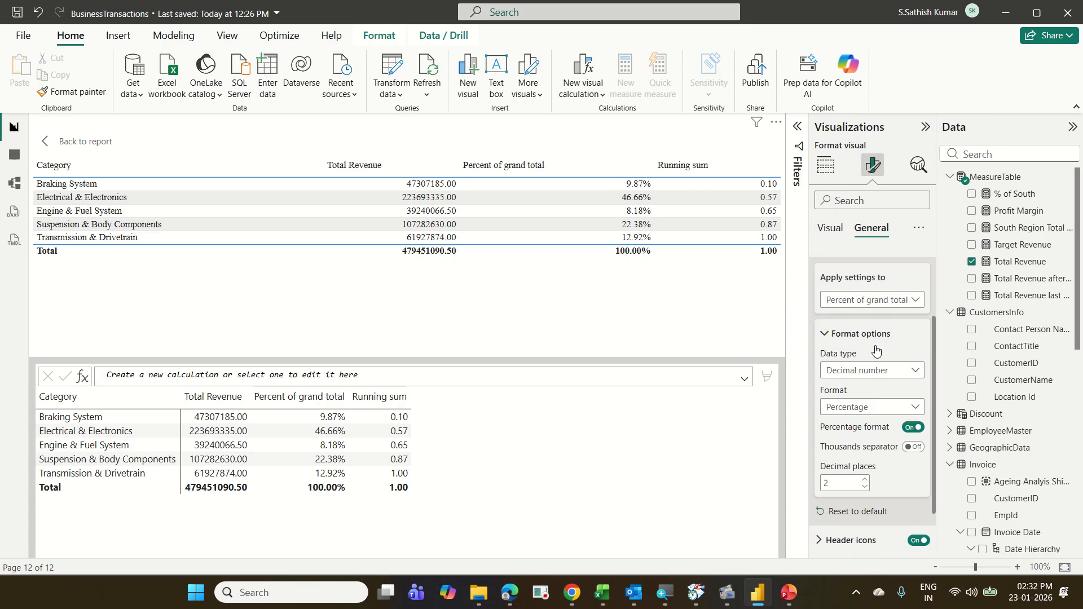
left_click(873, 309)
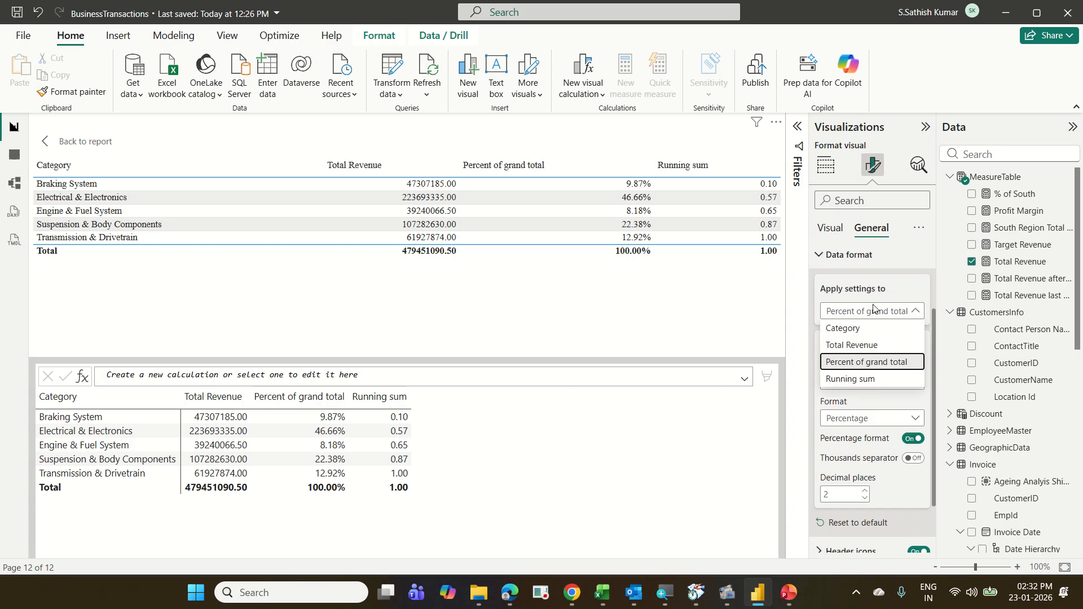
left_click(869, 381)
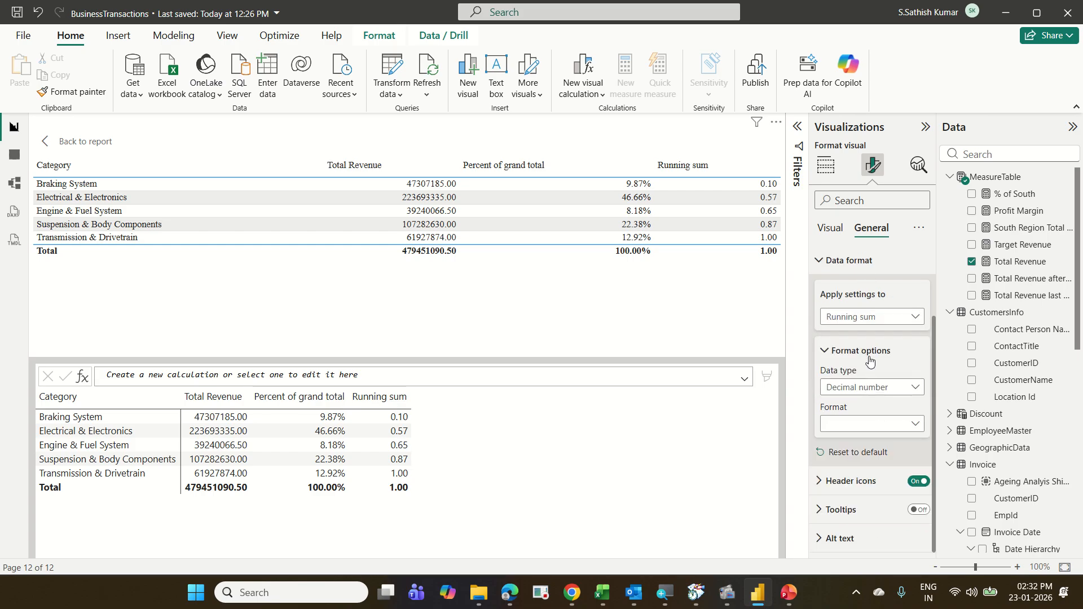
left_click(883, 423)
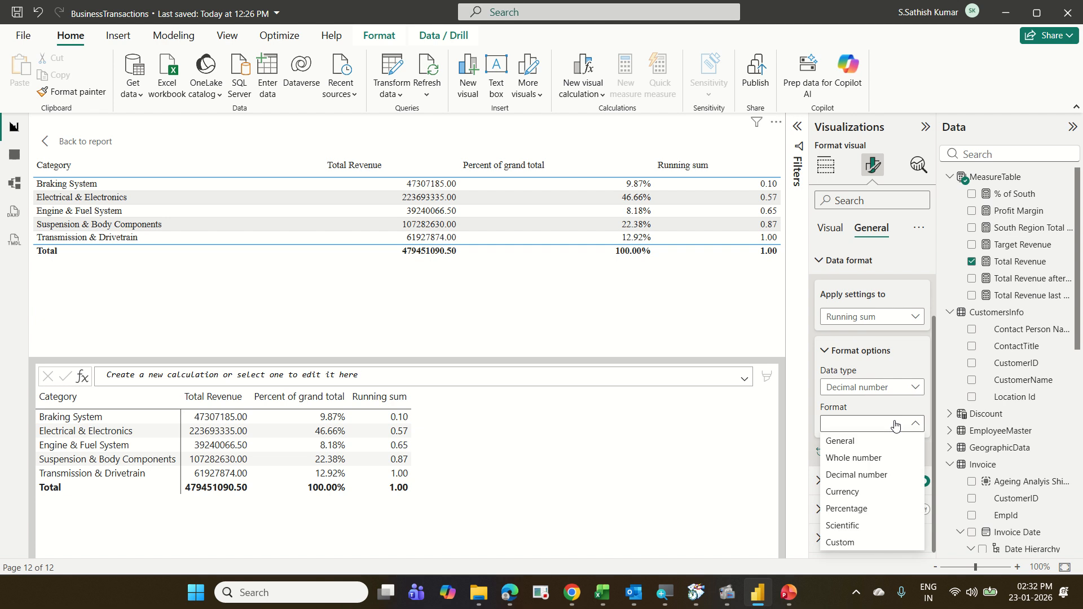
left_click(875, 509)
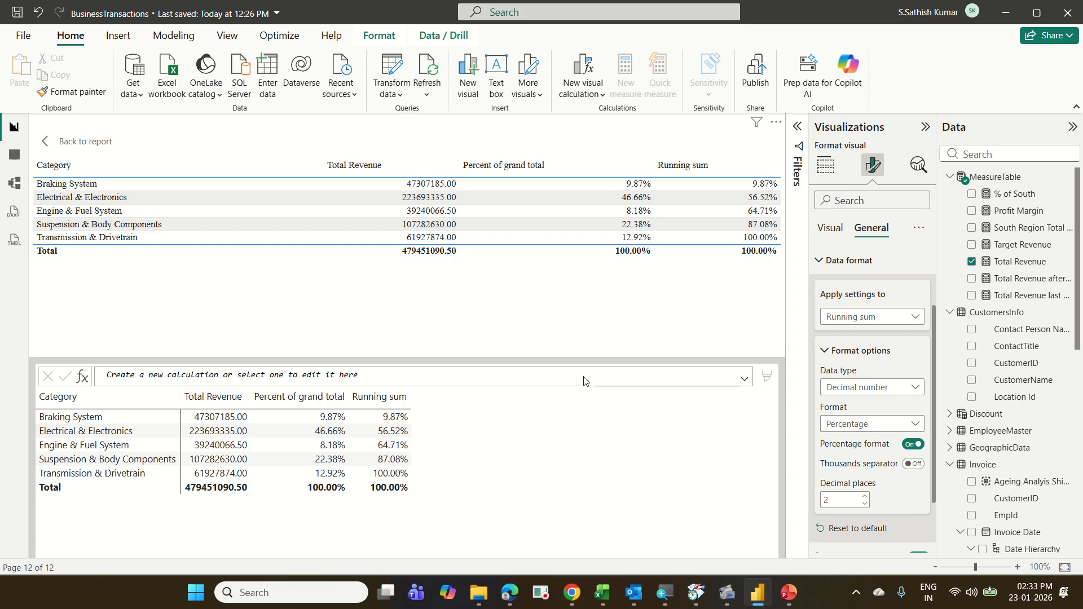
left_click(47, 144)
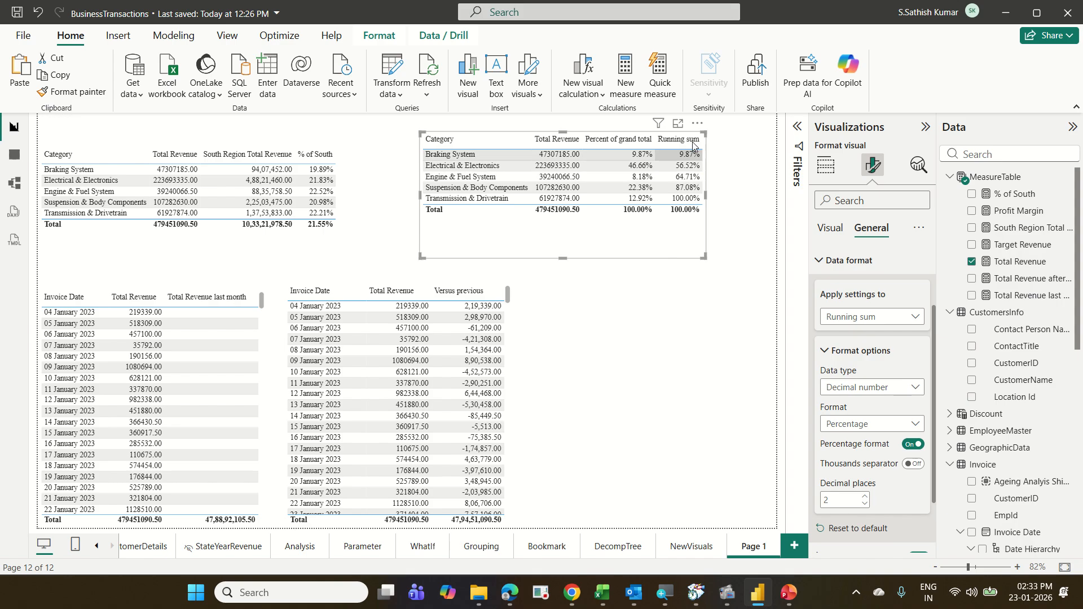
left_click(697, 124)
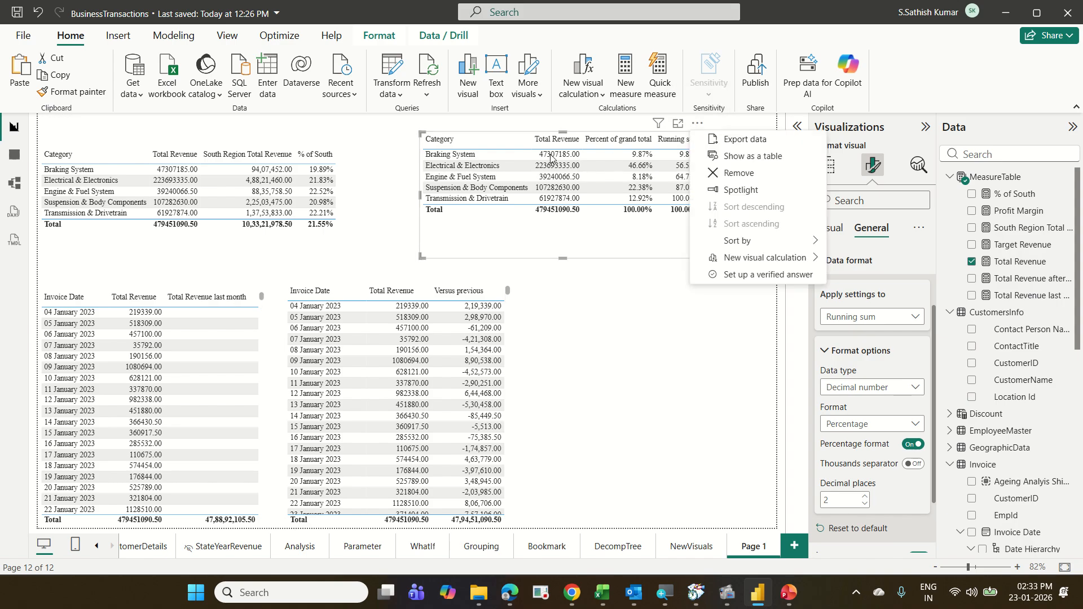
left_click(613, 142)
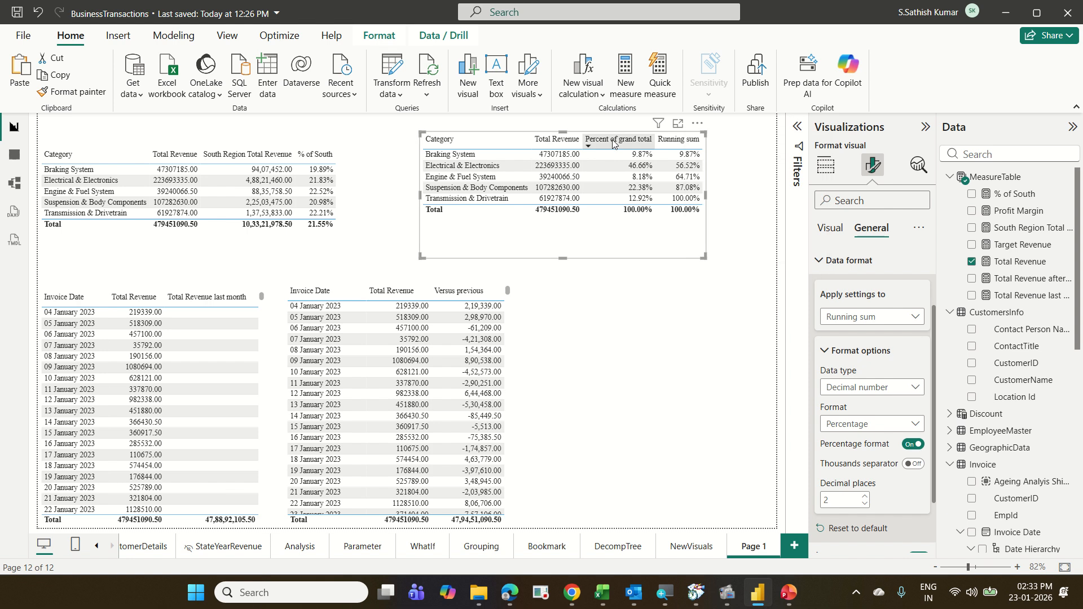
Step: Sort the Percent of grand total table by its revenue and percentage columns, ending with Running sum in ascending order
left_click(613, 142)
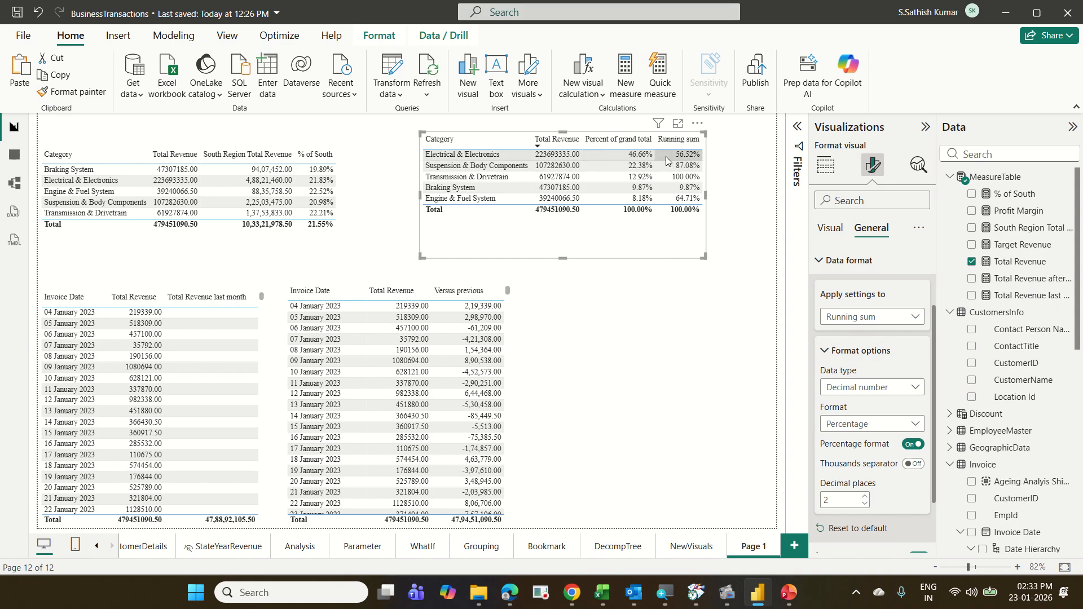
left_click(571, 144)
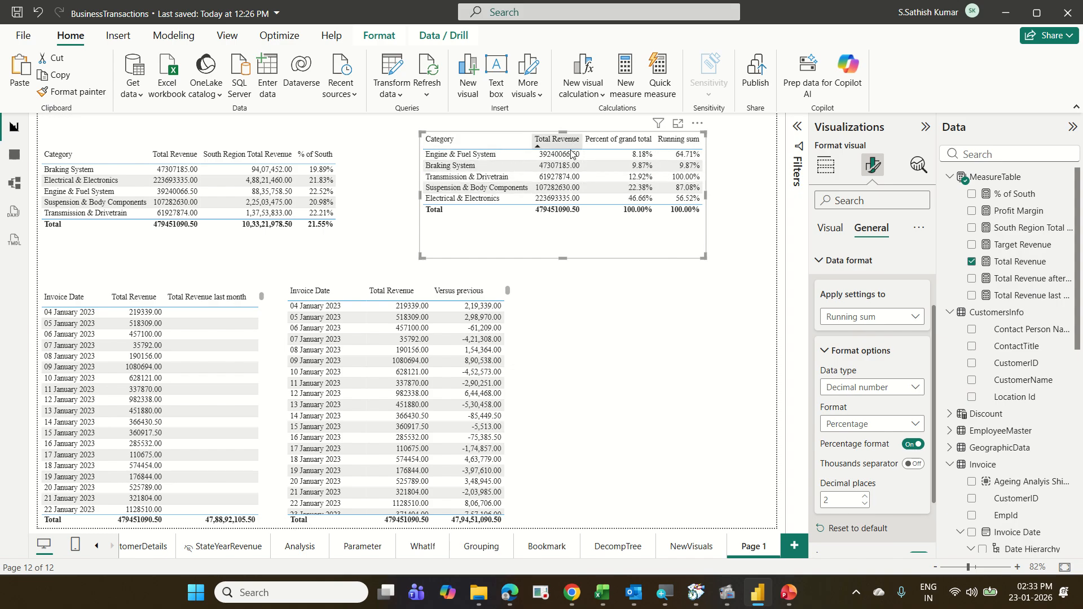
left_click(614, 139)
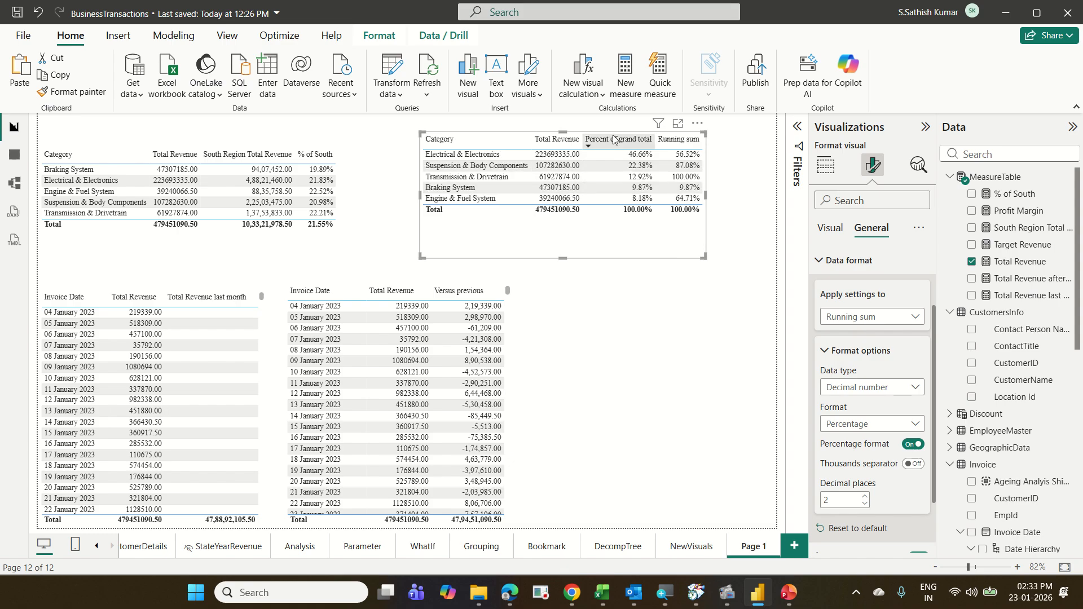
left_click(669, 145)
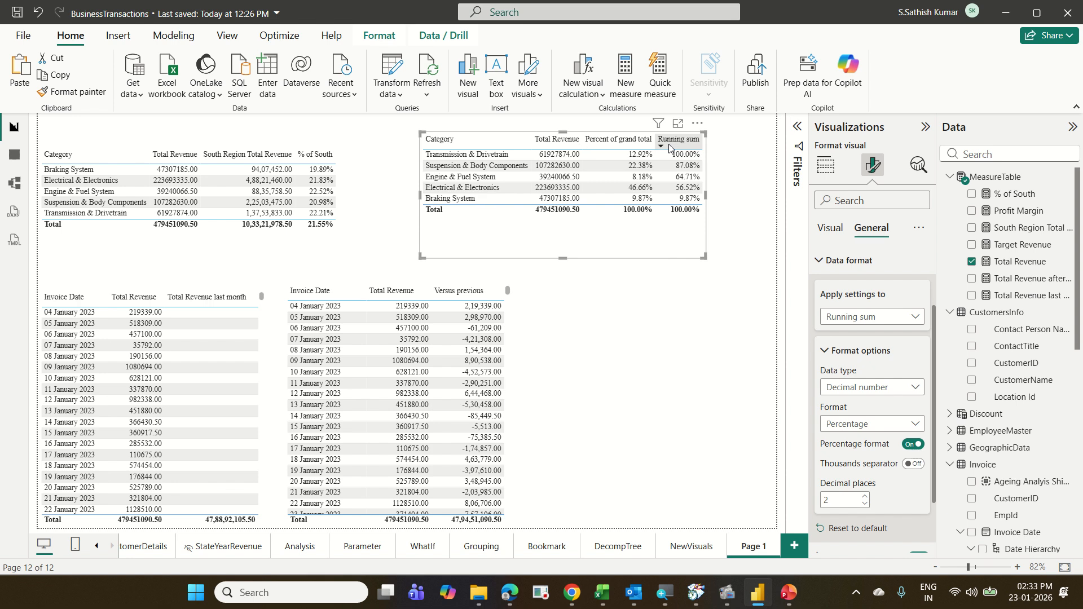
left_click(671, 148)
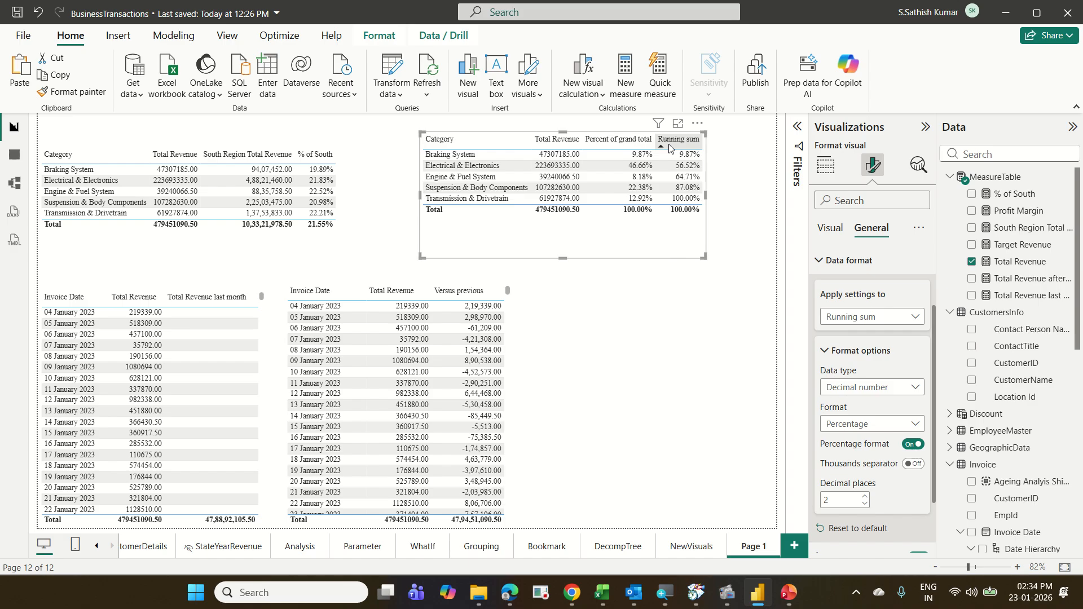
Step: Reduce the height of the Running sum table and shift it slightly toward the South Region table
left_click_drag(666, 254, 695, 255)
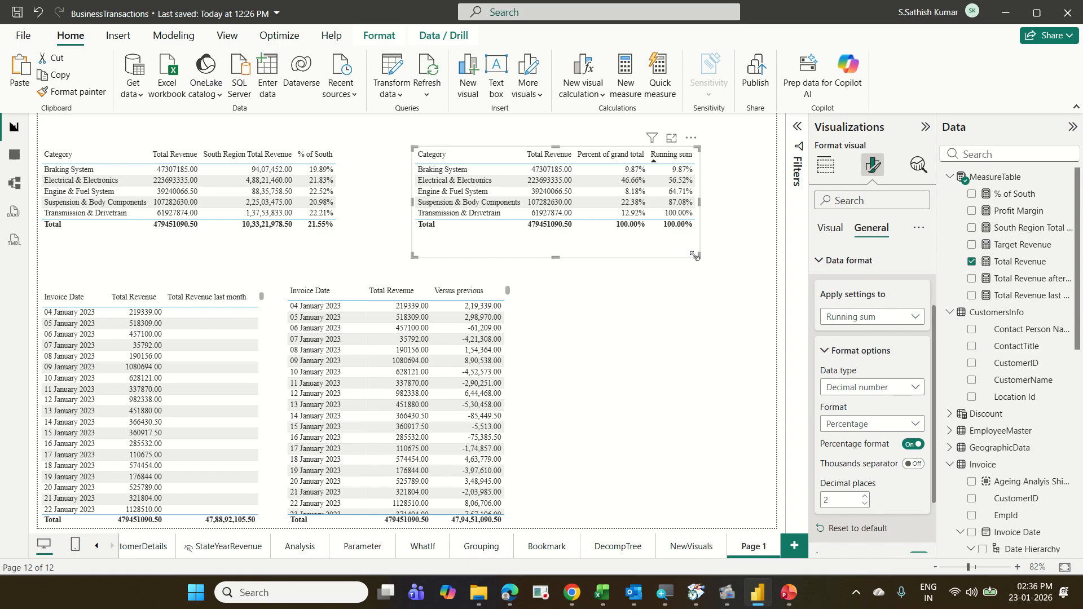
left_click(690, 138)
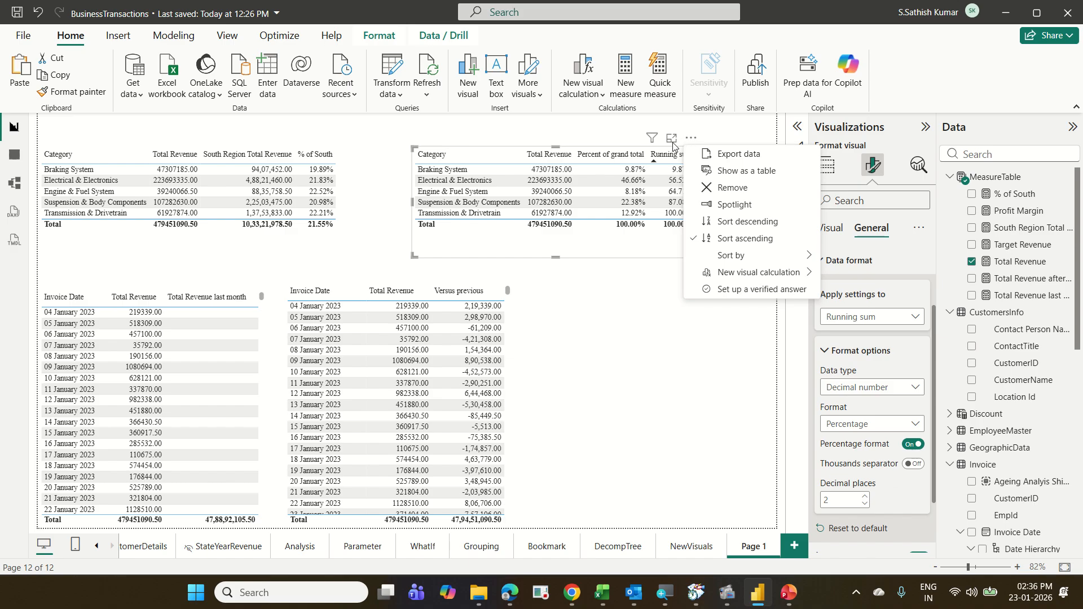
left_click(675, 354)
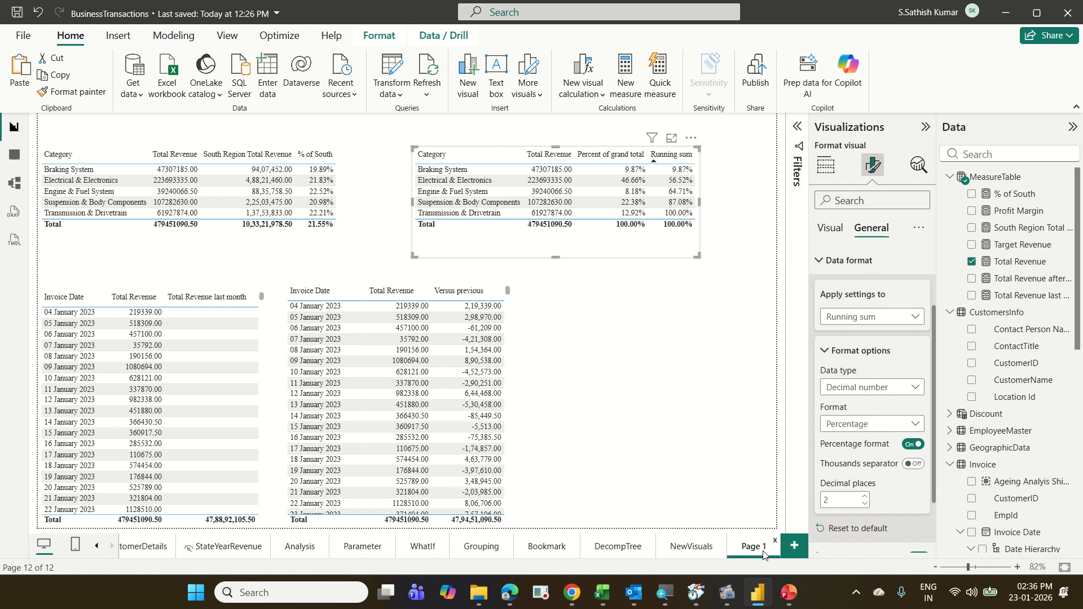
Step: Rename the report page Page 1 as Measure
key("BackSpace")
key("BackSpace")
key("BackSpace")
key("BackSpace")
key("BackSpace")
key("BackSpace")
type("Measure")
key("Return")
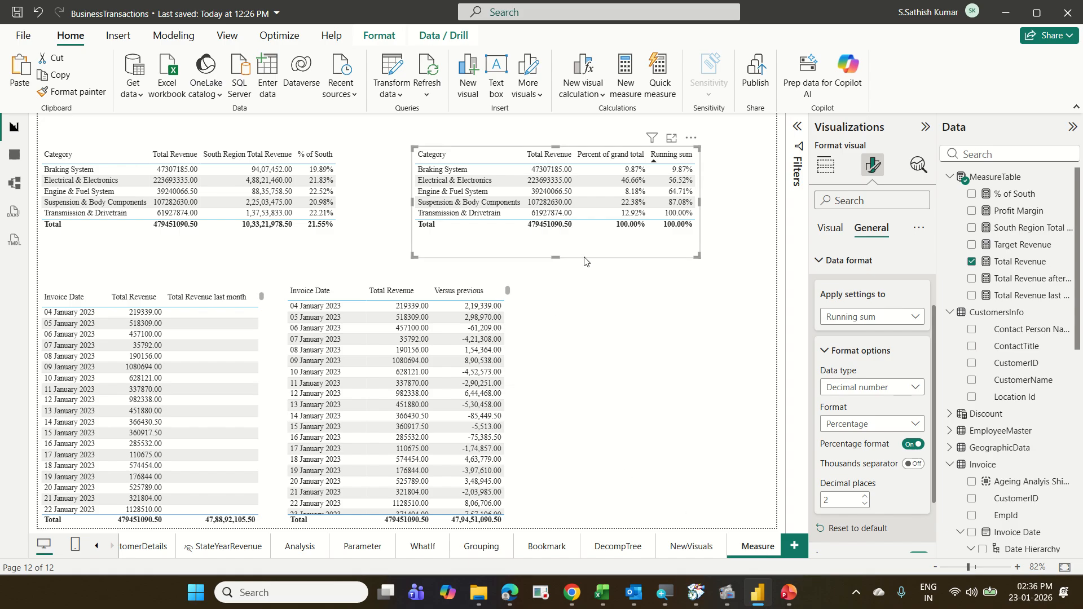
Step: Move the Running sum table closer to the South Region revenue table and reduce the South Region table's height
left_click_drag(586, 257, 554, 264)
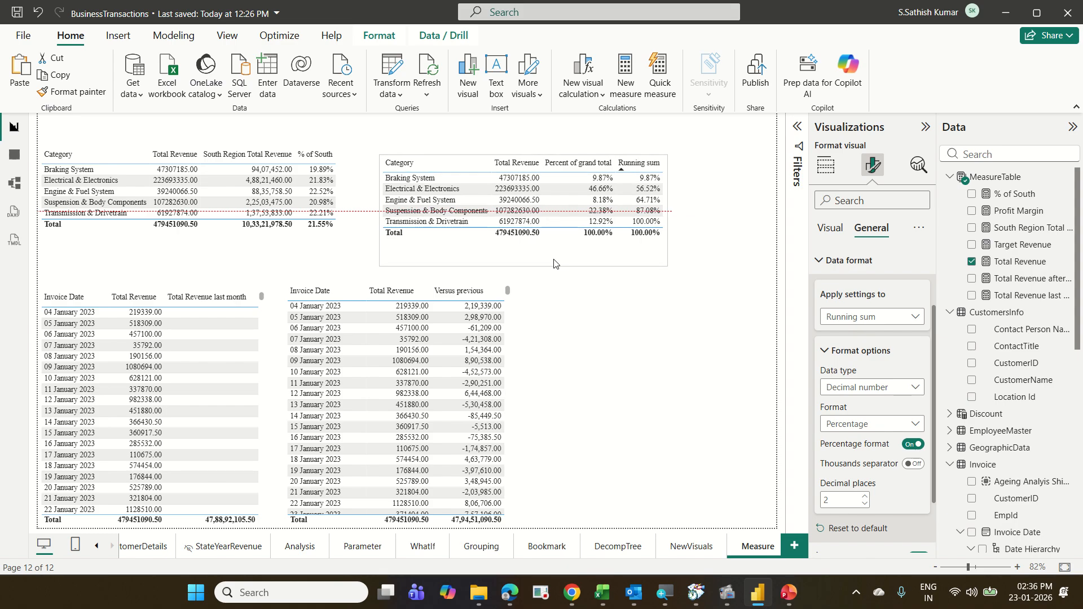
left_click(96, 548)
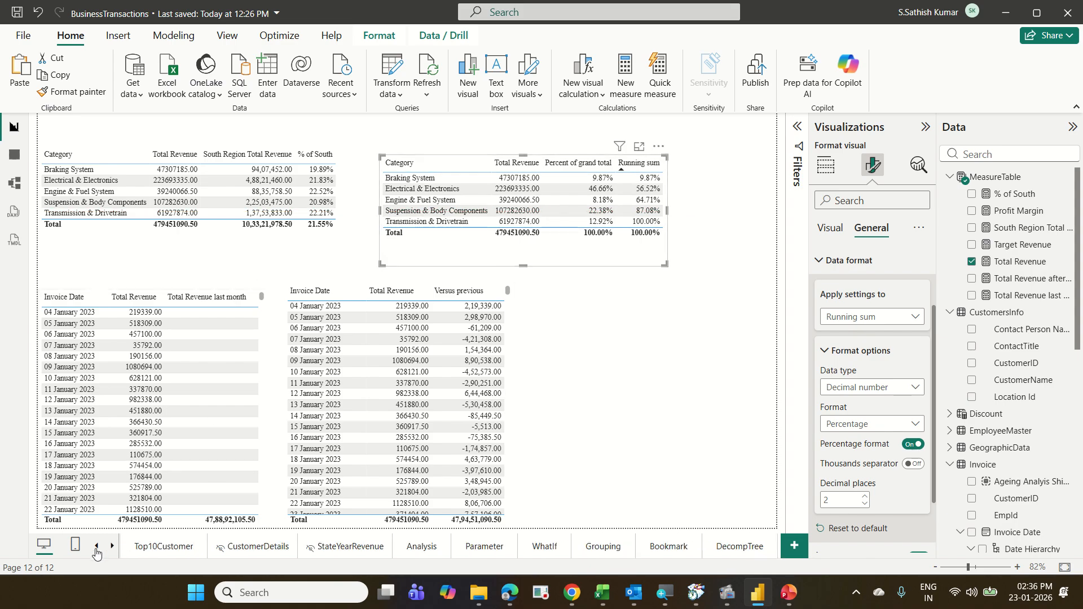
left_click(97, 548)
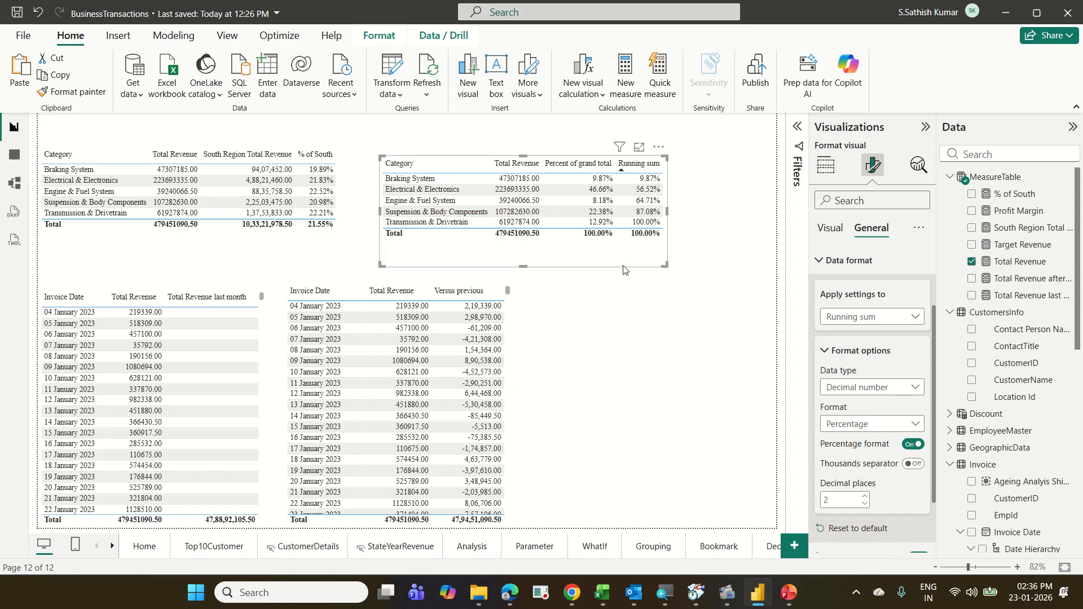
left_click(332, 255)
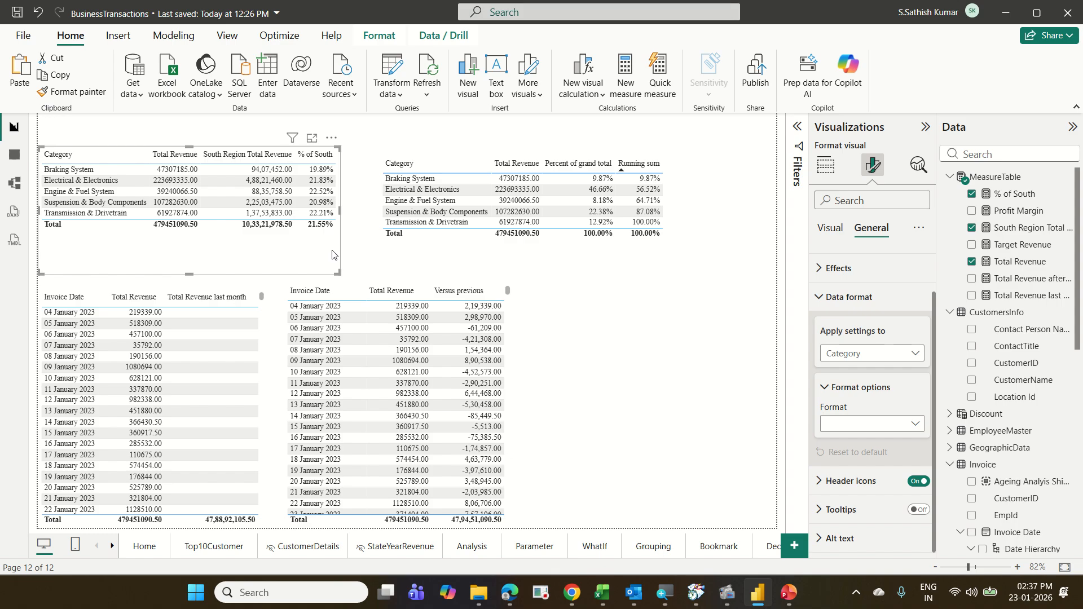
left_click_drag(339, 273, 318, 260)
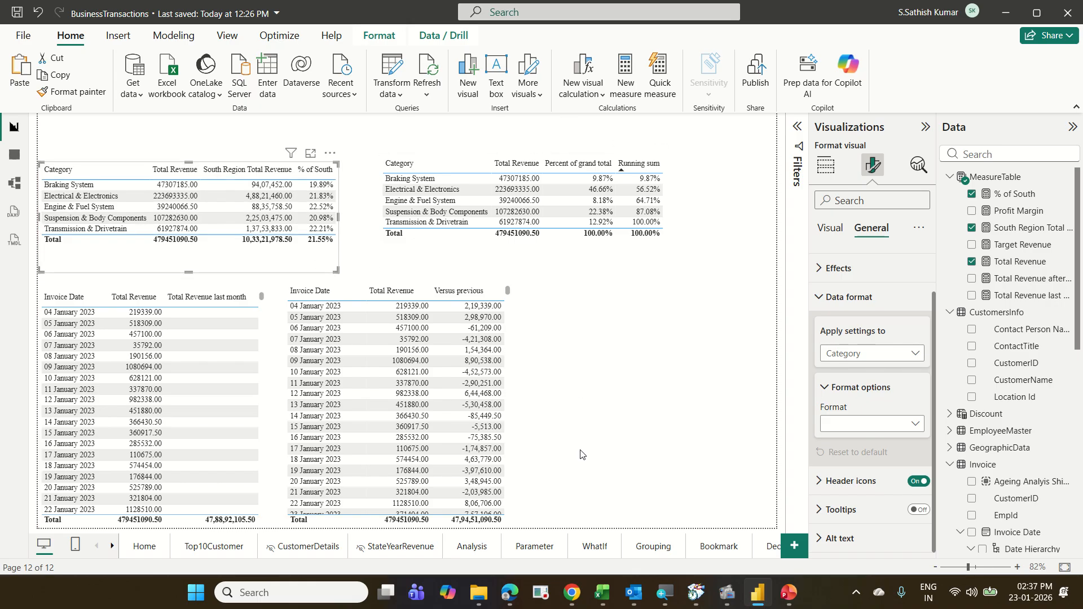
Step: Look at the Bookmark page and reduce the height of the Online vs Cash pie chart on the Grouping page
left_click(712, 555)
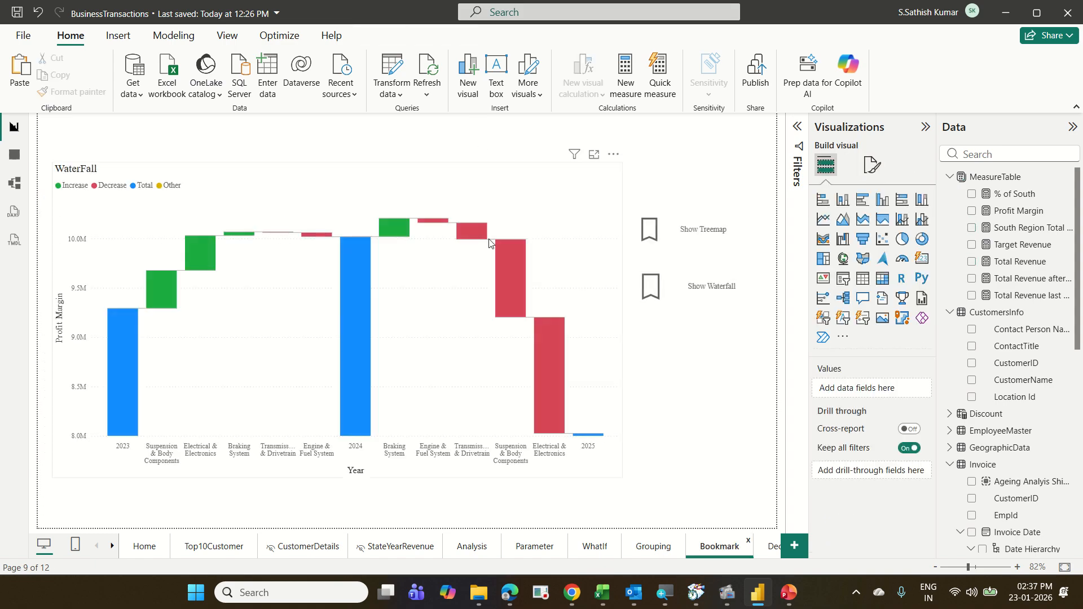
left_click(639, 549)
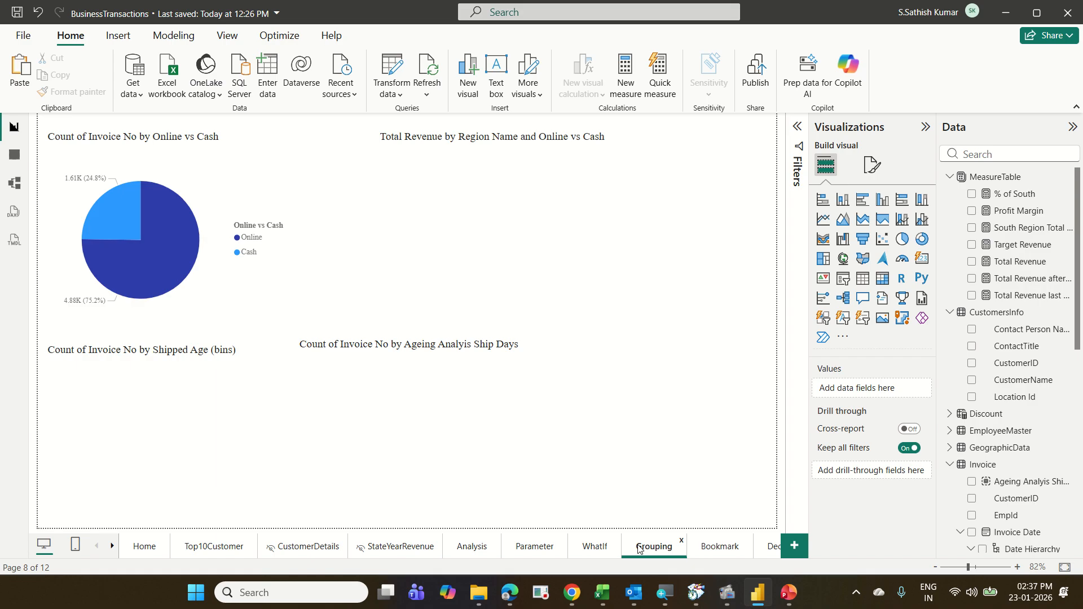
left_click(676, 156)
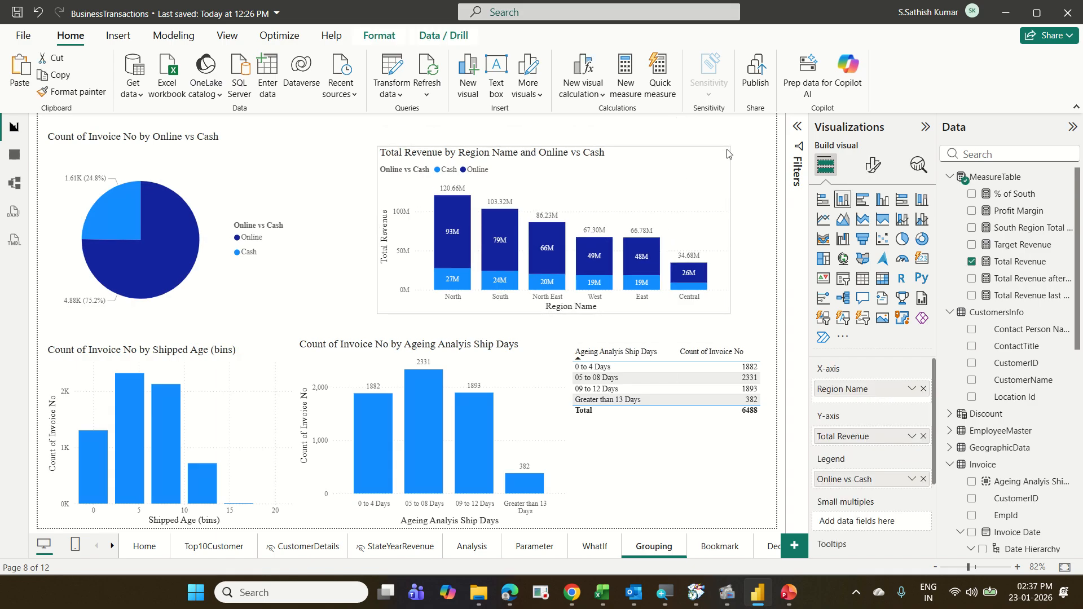
left_click(310, 275)
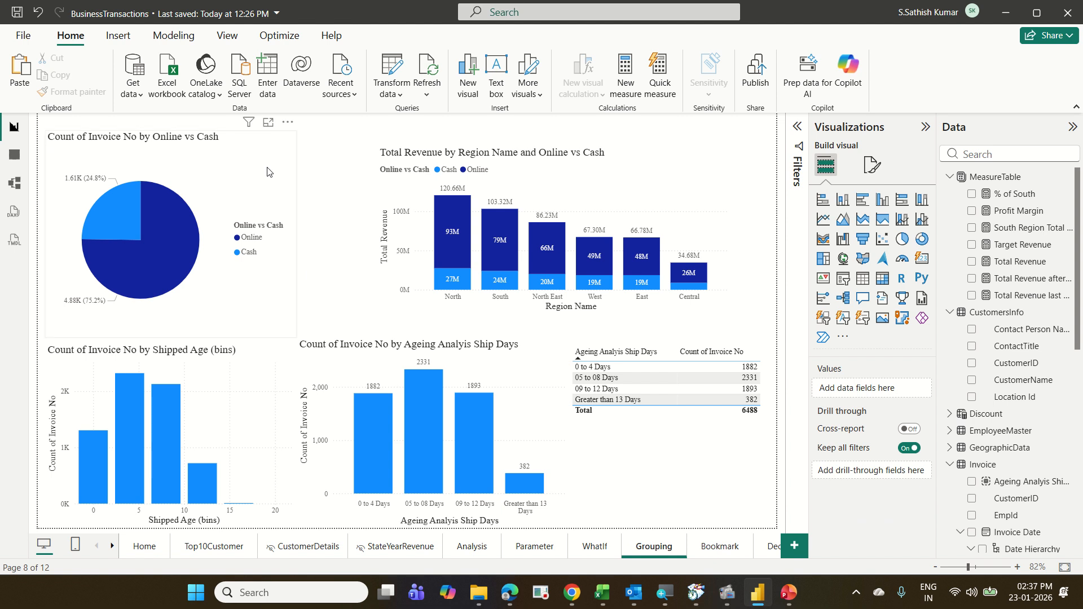
left_click(282, 163)
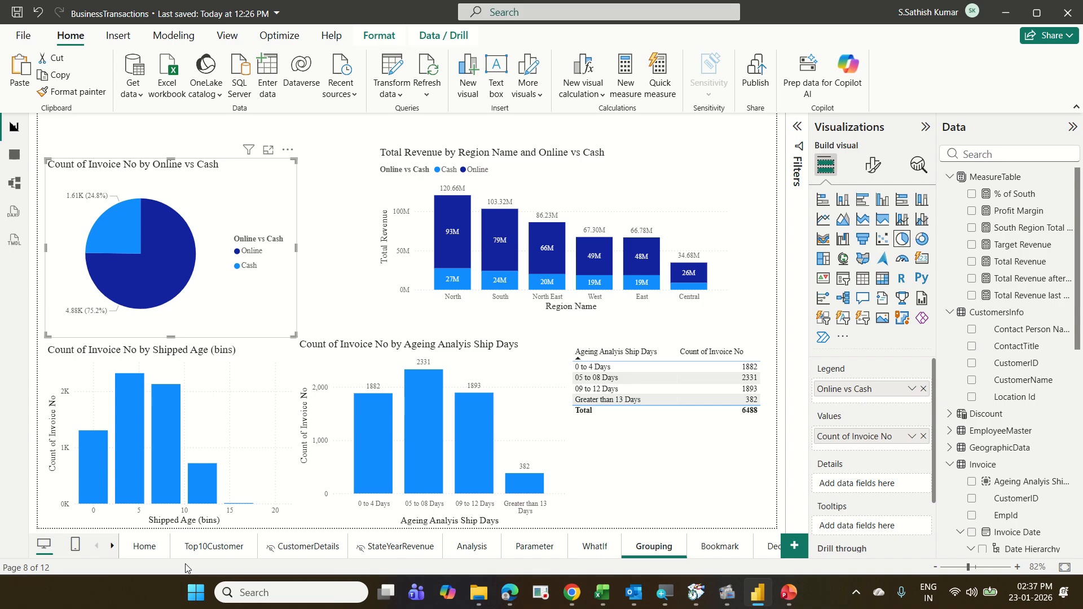
Step: View the Home page dashboard and return to the Measure page
left_click(144, 547)
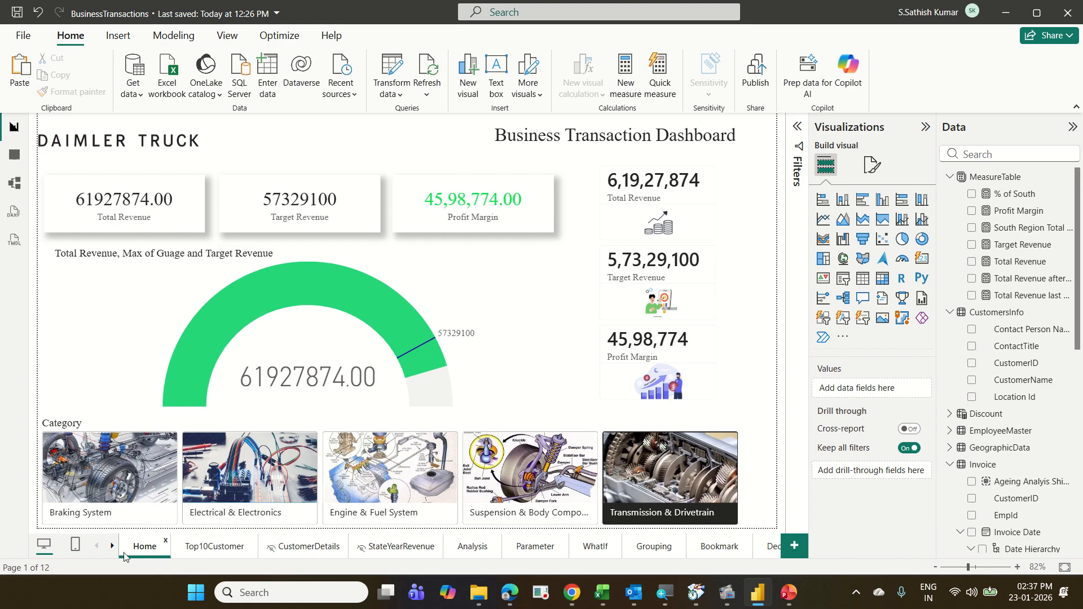
left_click(113, 546)
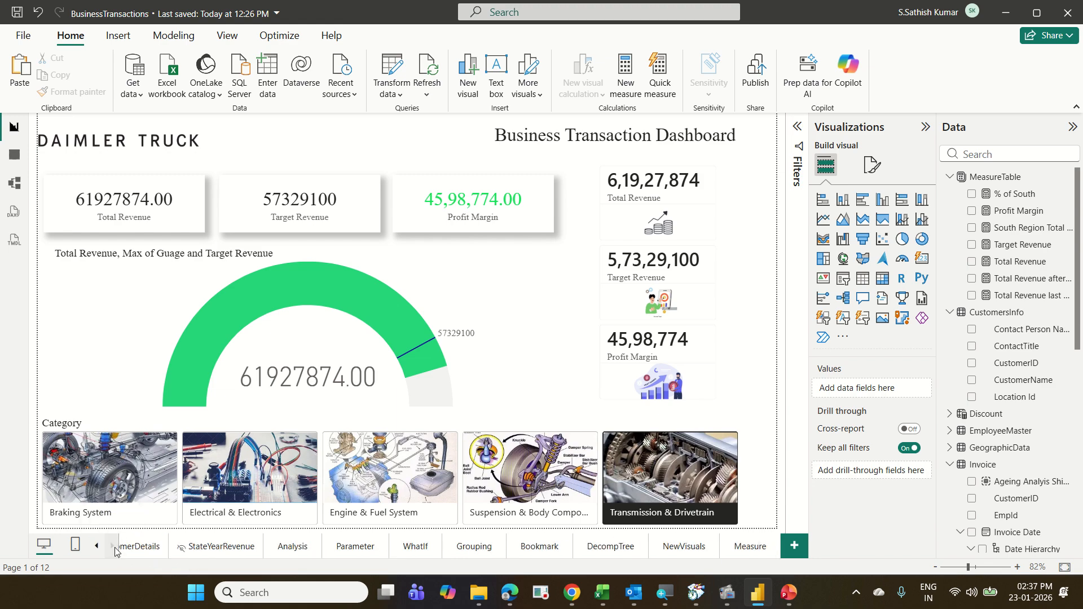
left_click(750, 552)
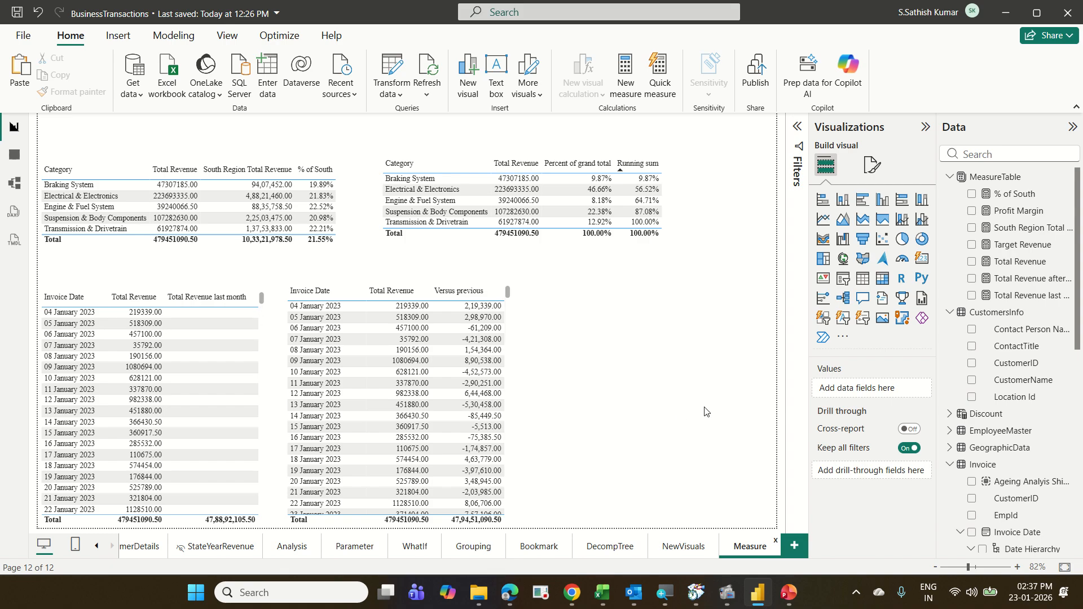
Step: Add an Invoice Date slicer in the blank area beside the Versus previous table and widen it
left_click(843, 279)
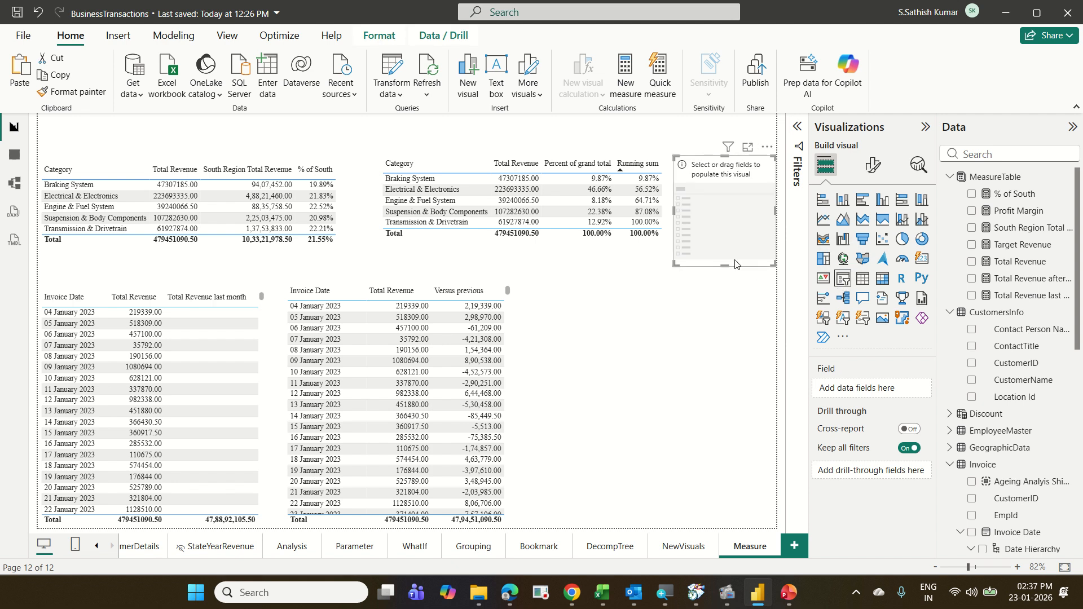
left_click_drag(735, 264, 682, 382)
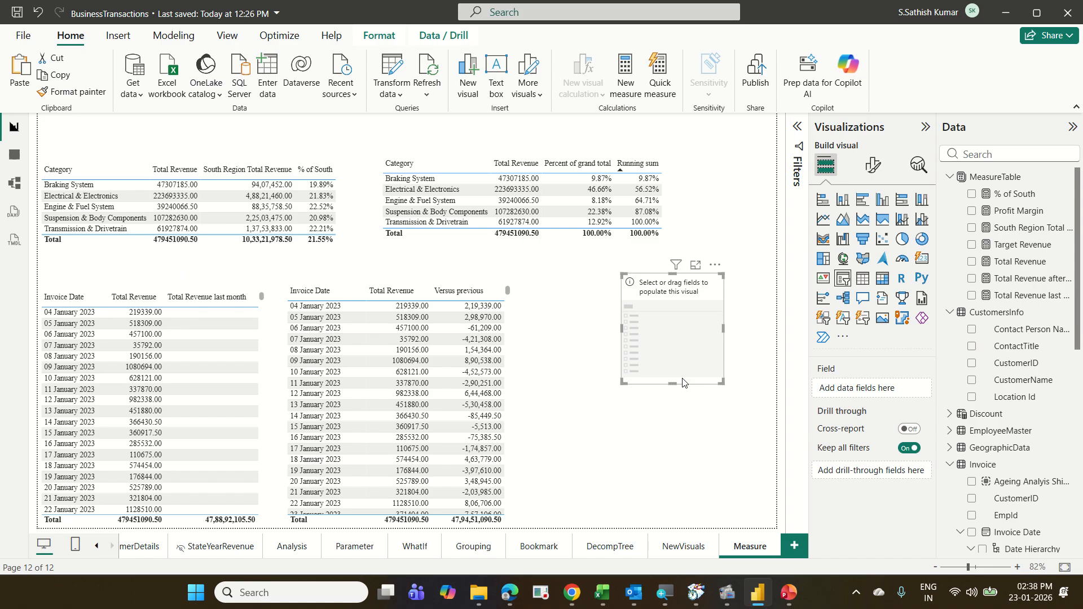
left_click(950, 178)
left_click(950, 194)
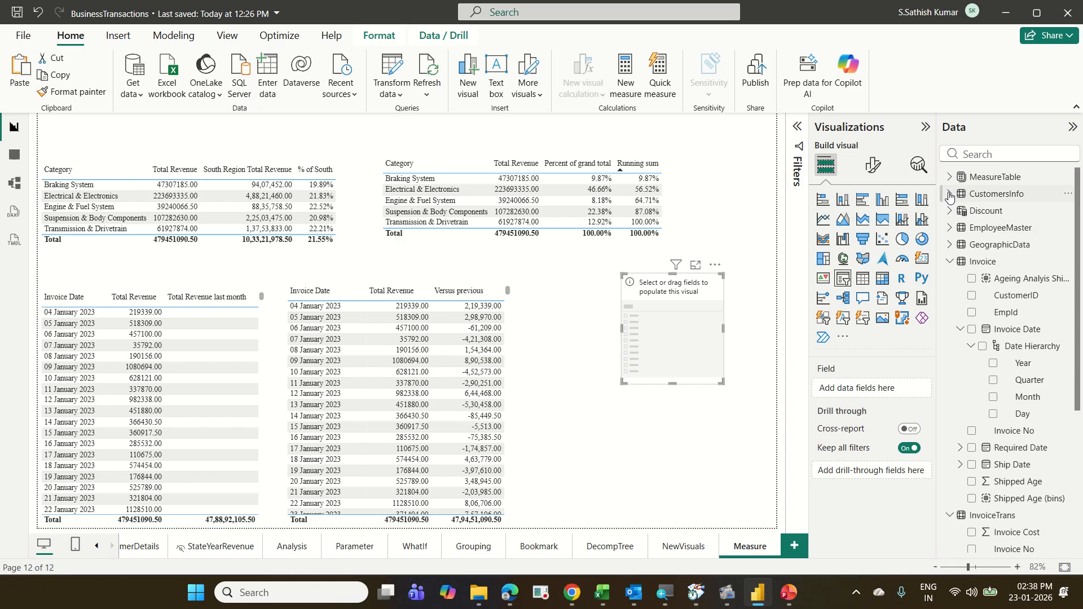
left_click_drag(1016, 332, 899, 397)
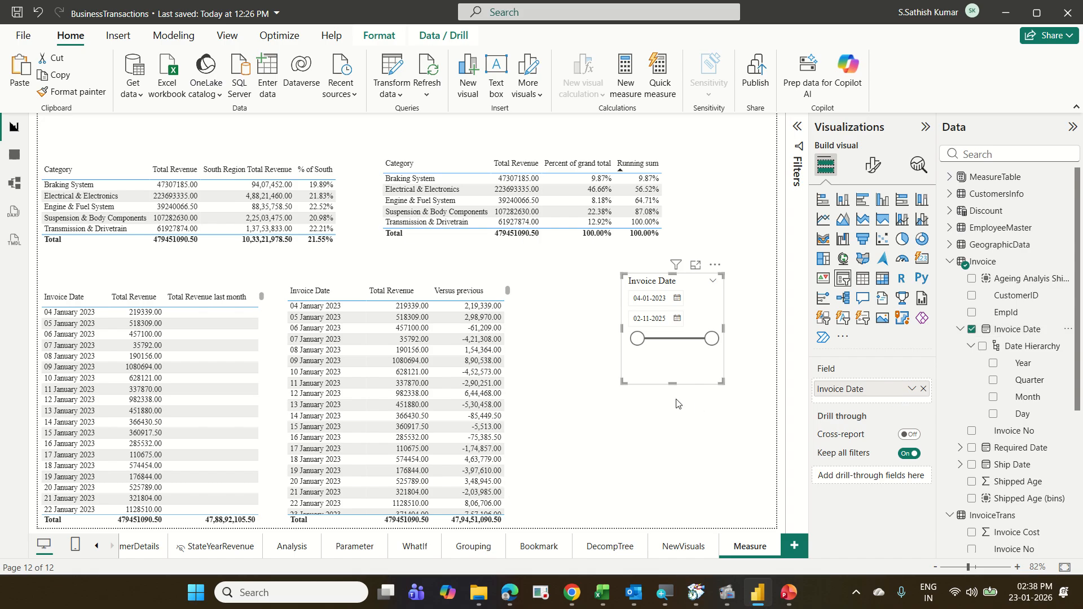
left_click_drag(622, 384, 581, 388)
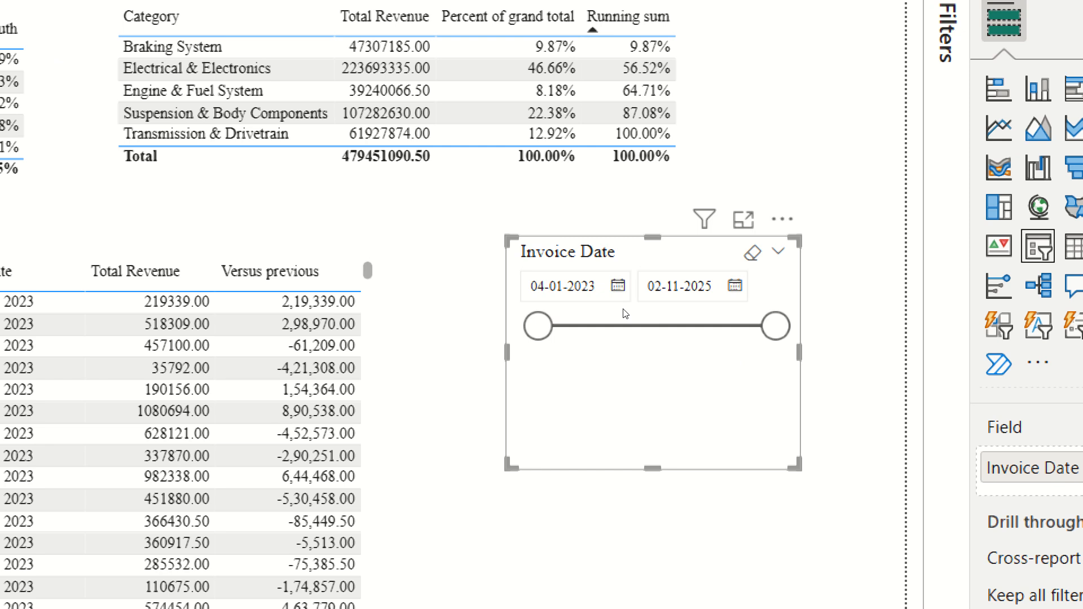
Step: Set the Invoice Date slicer's start date to 01-02-2023
left_click(633, 302)
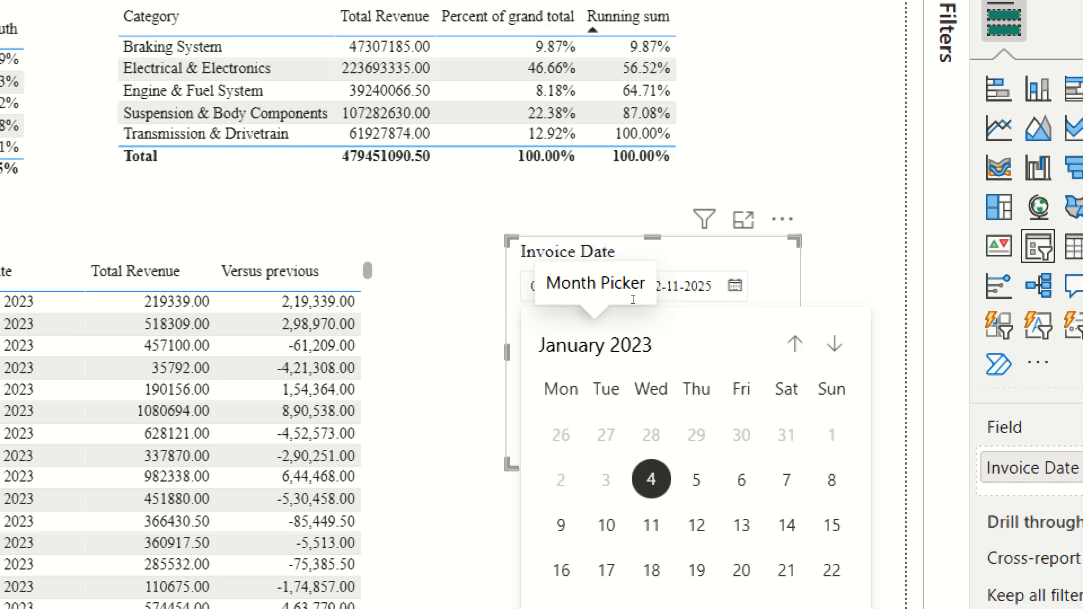
scroll(806, 530, "down", 3)
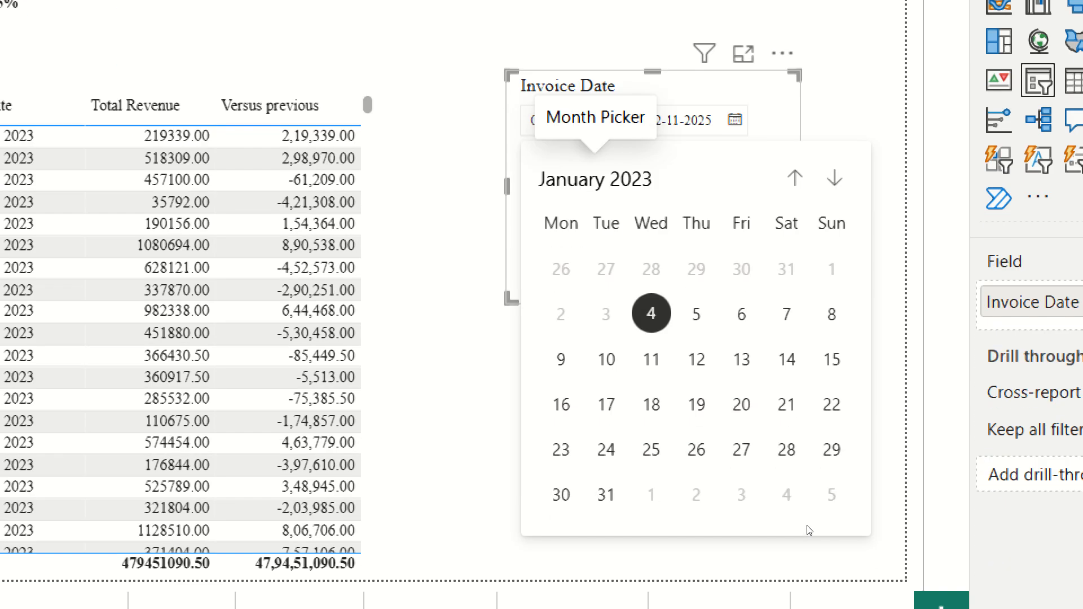
scroll(741, 339, "down", 1)
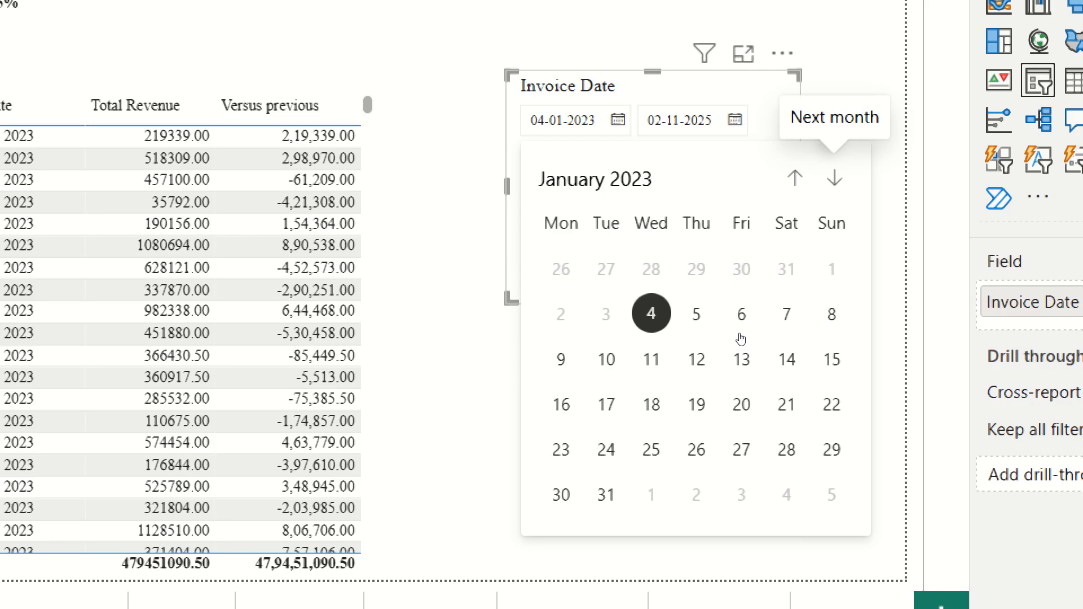
key("Return")
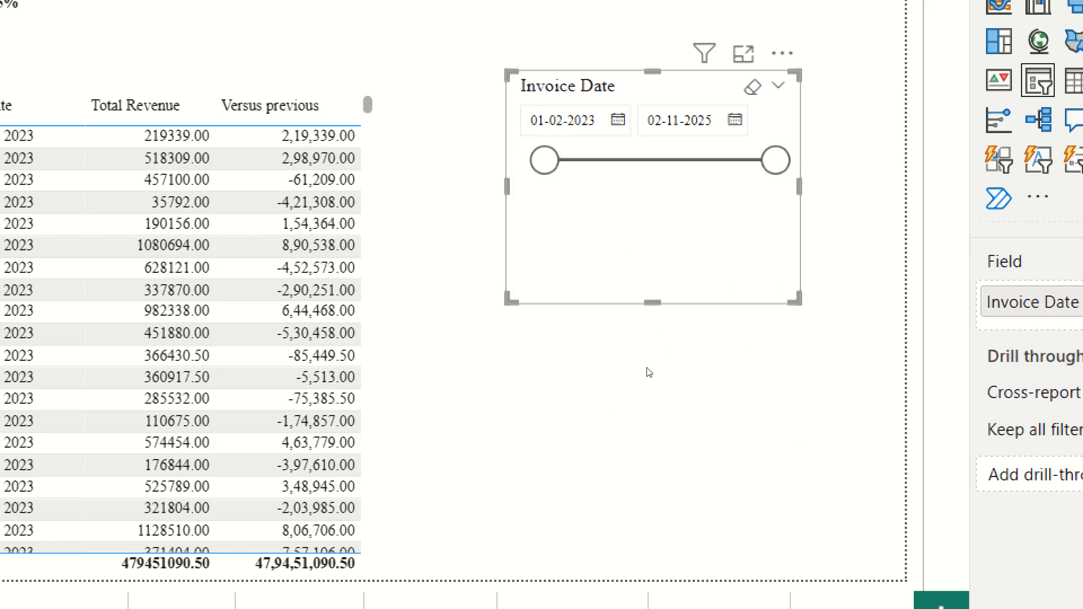
Step: Set the Invoice Date slicer's end date to 31-12-2024
left_click(735, 120)
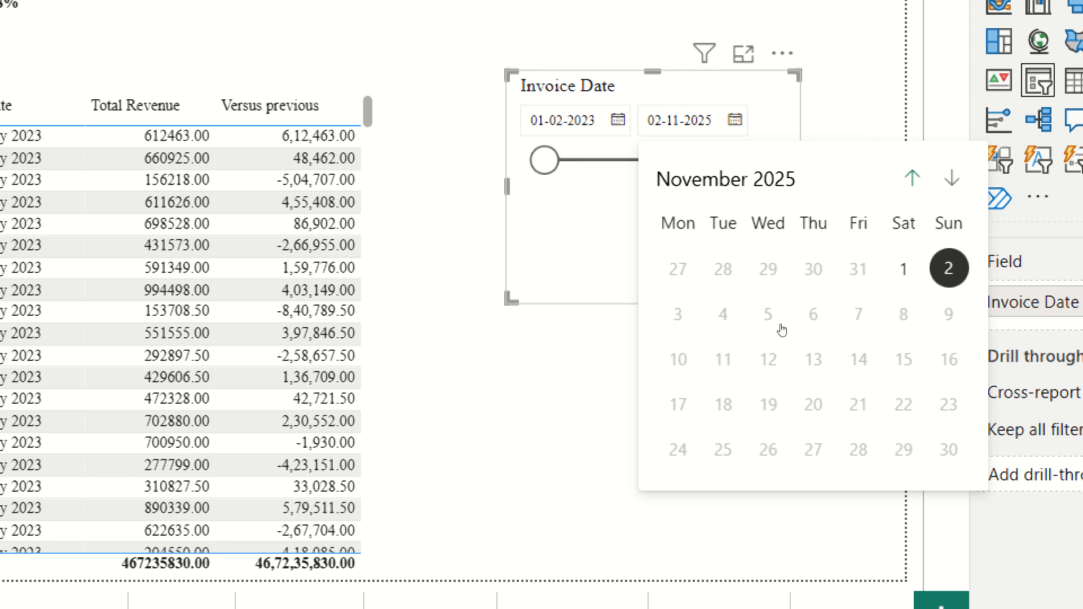
scroll(781, 330, "up", 1)
scroll(781, 330, "up", 8)
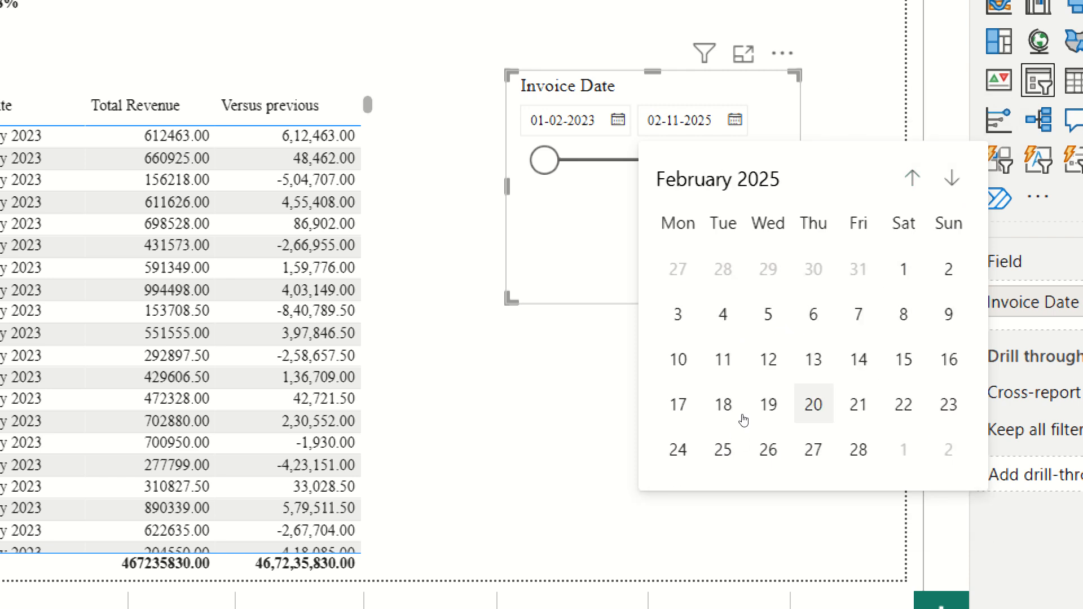
scroll(769, 338, "up", 2)
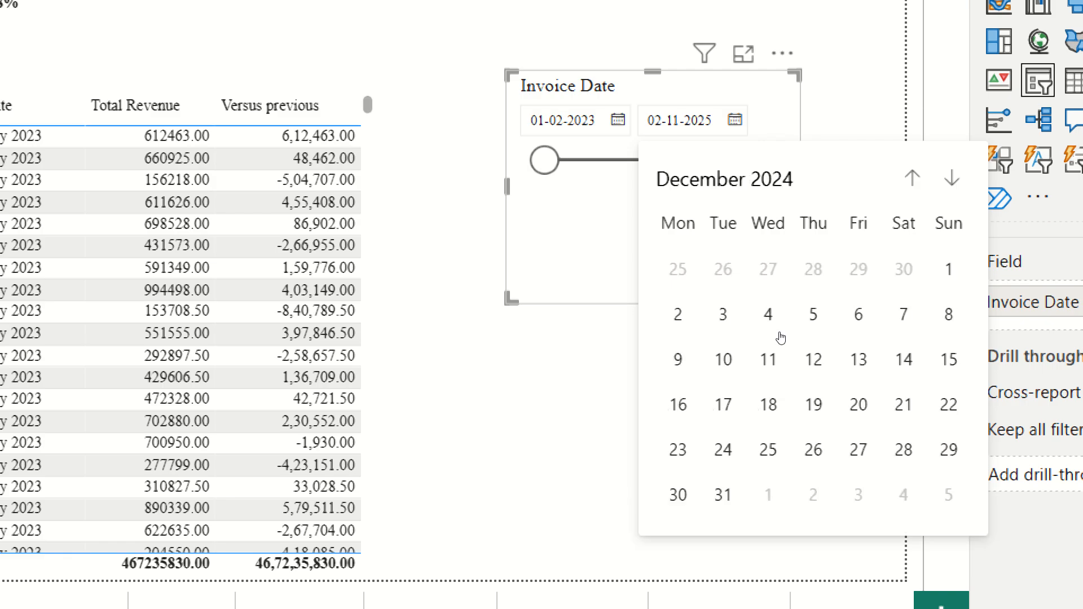
left_click(723, 495)
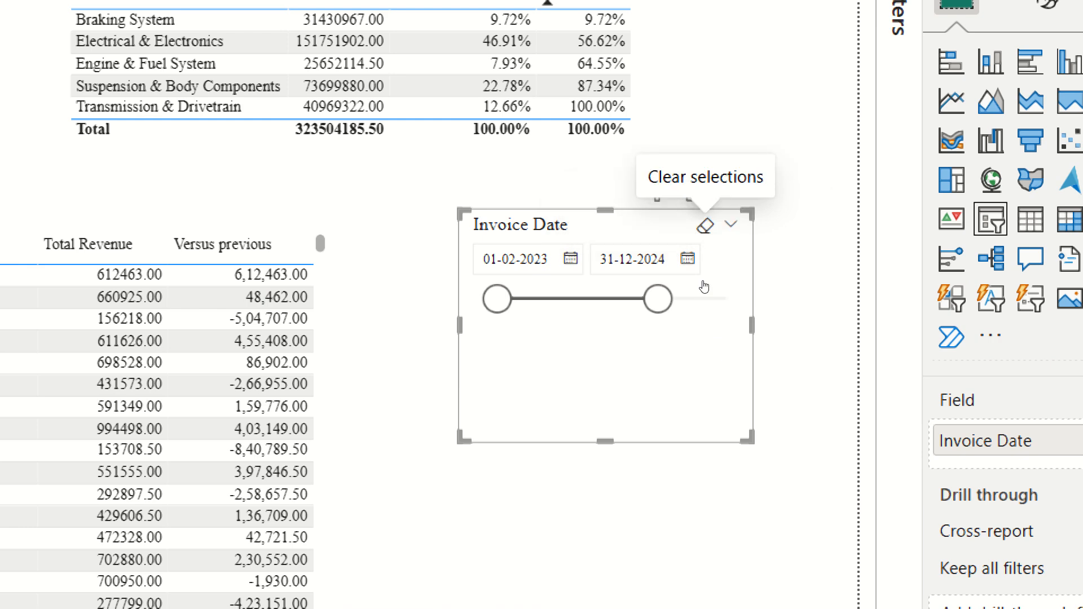
Step: Clear the Invoice Date slicer's date range and change its style to Vertical list
left_click(705, 227)
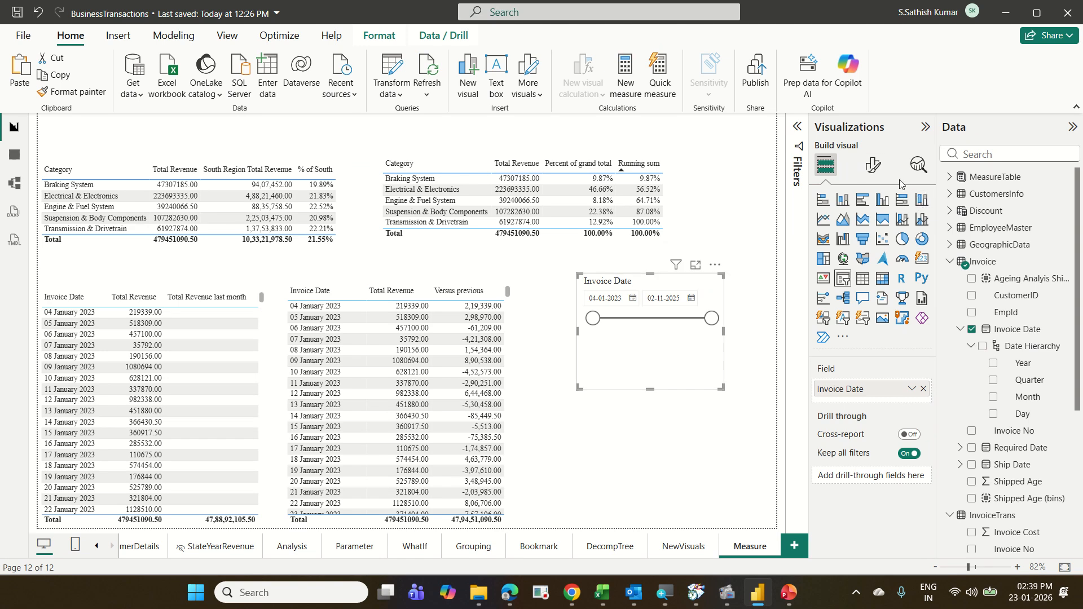
left_click(876, 166)
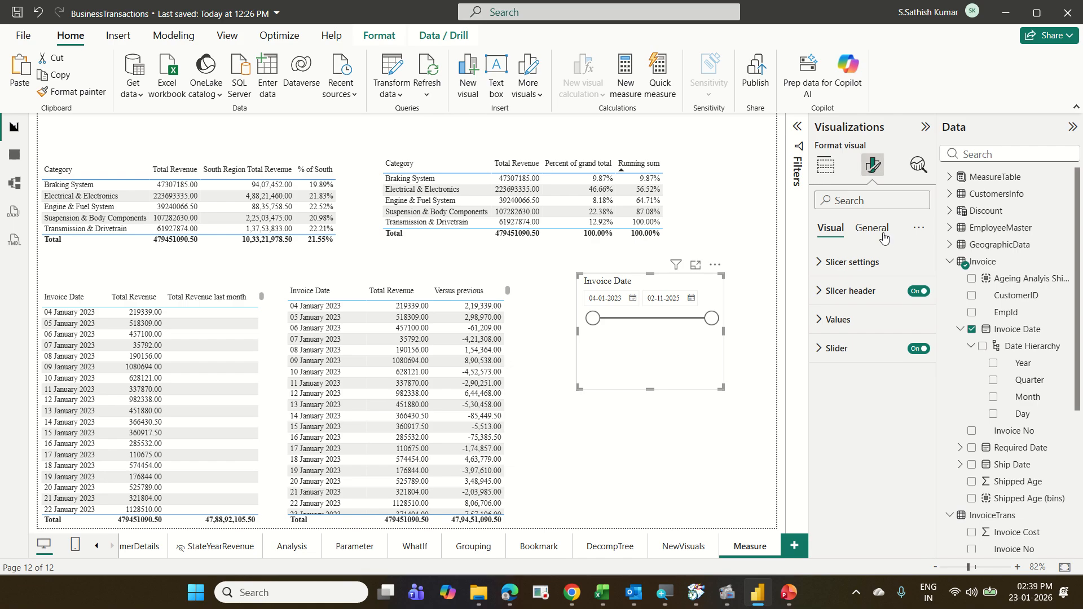
left_click(882, 262)
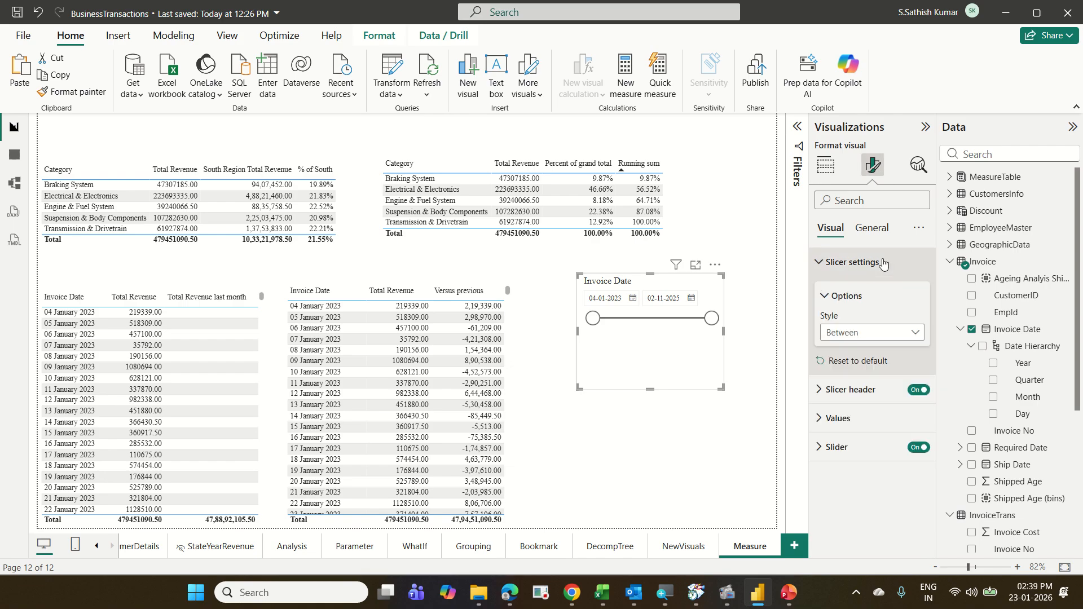
left_click(902, 332)
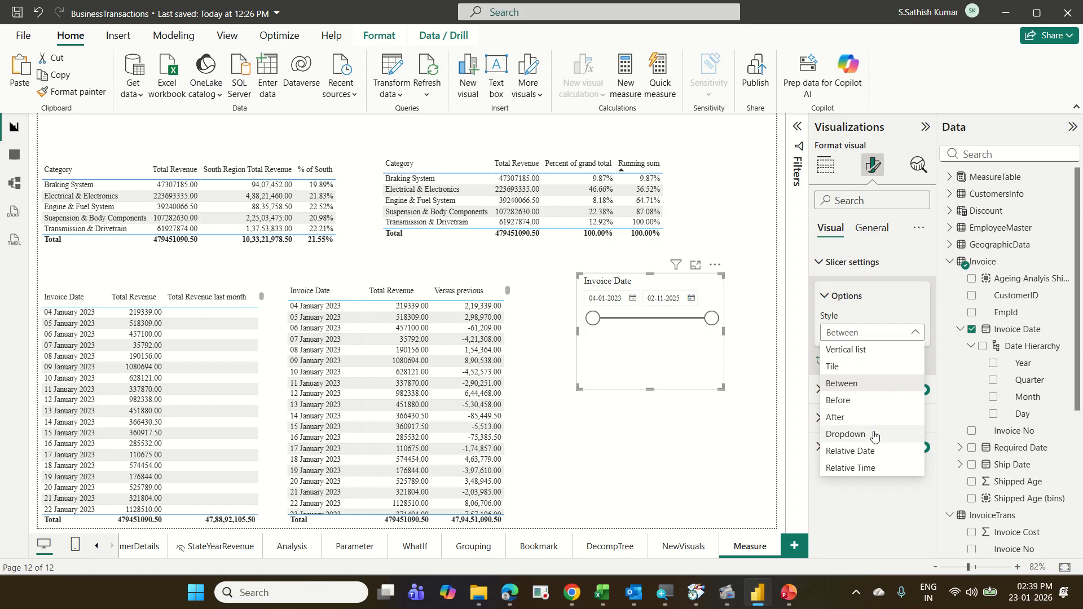
left_click(873, 349)
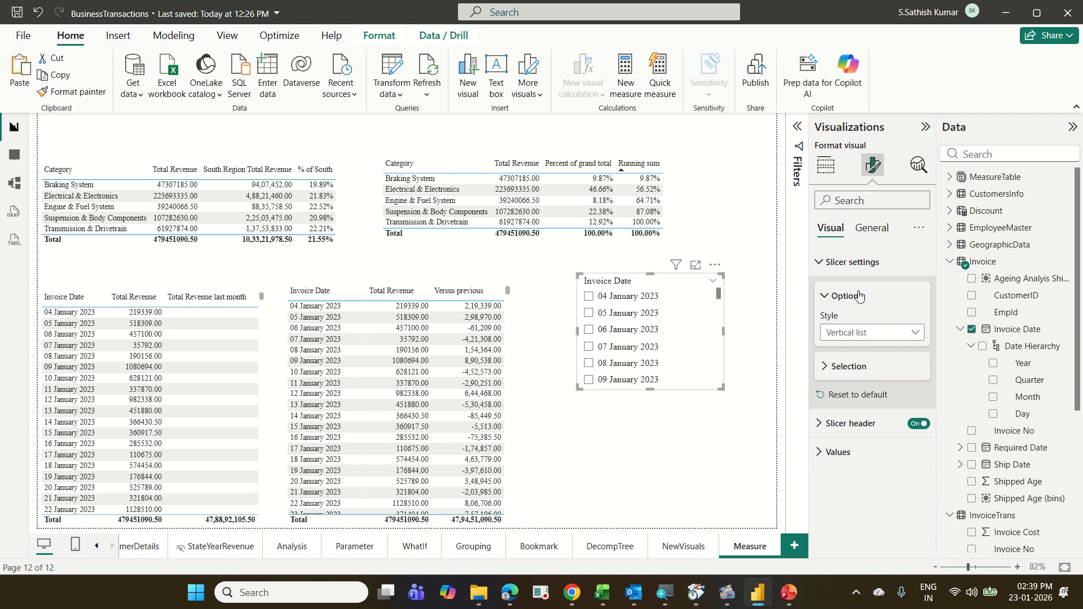
Step: Switch the slicer's Invoice Date field from individual dates to the Date Hierarchy
left_click(826, 167)
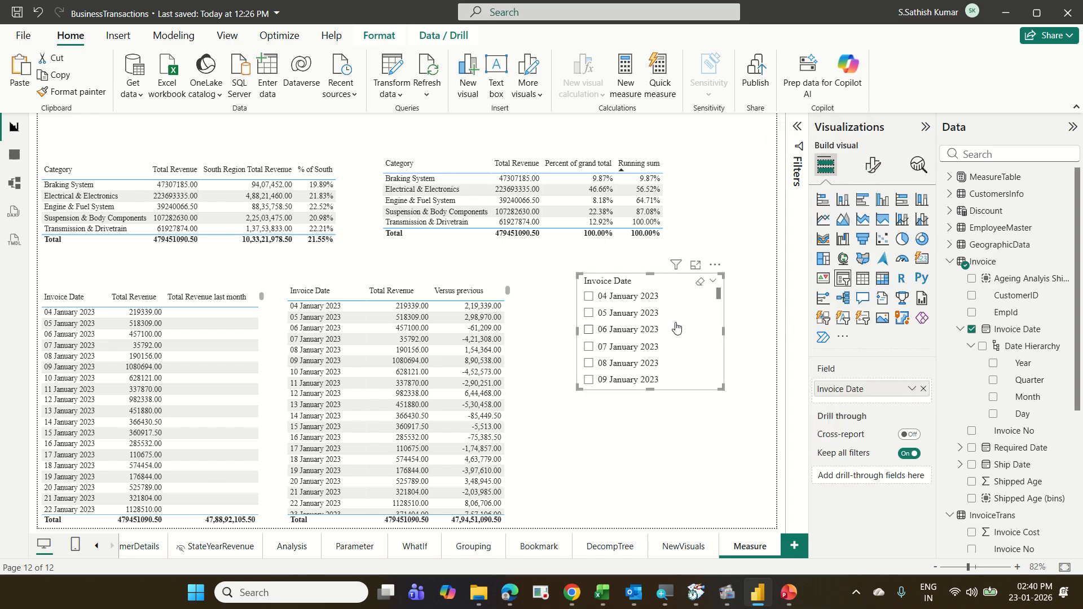
scroll(676, 328, "down", 5)
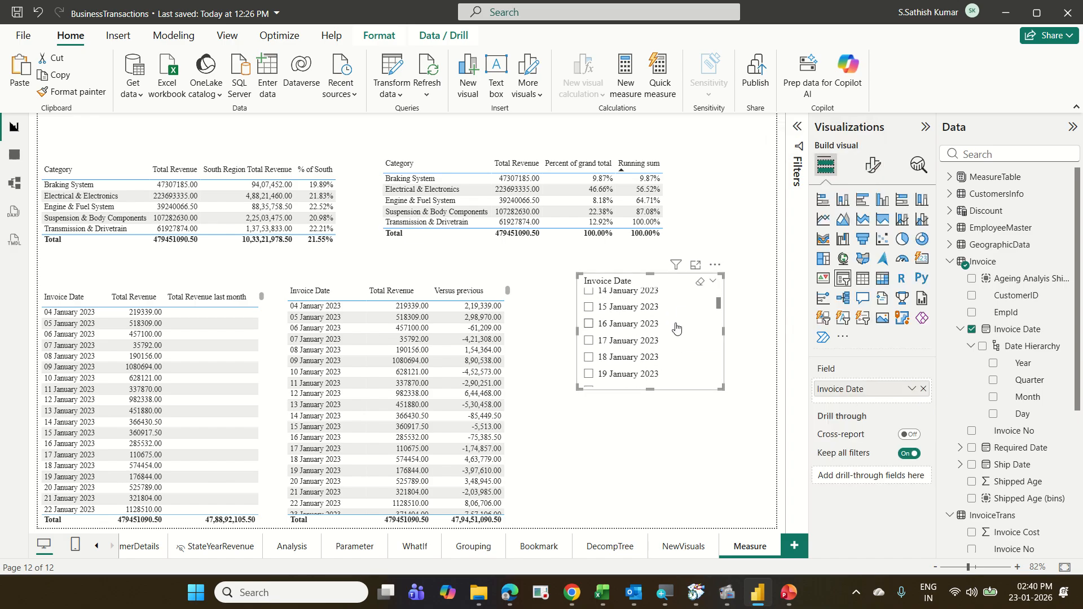
scroll(676, 328, "up", 5)
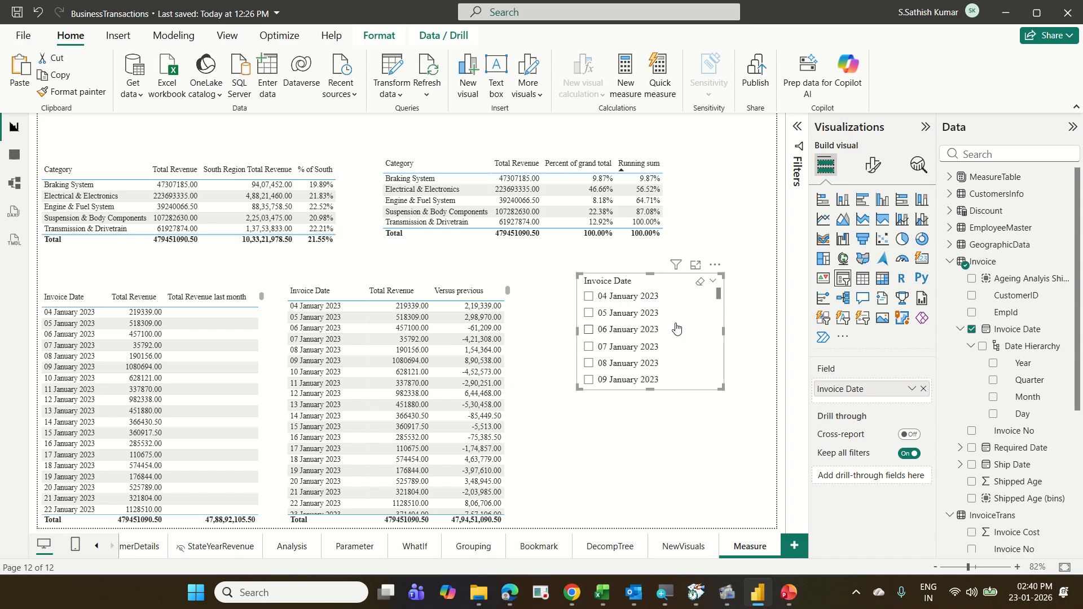
left_click(912, 388)
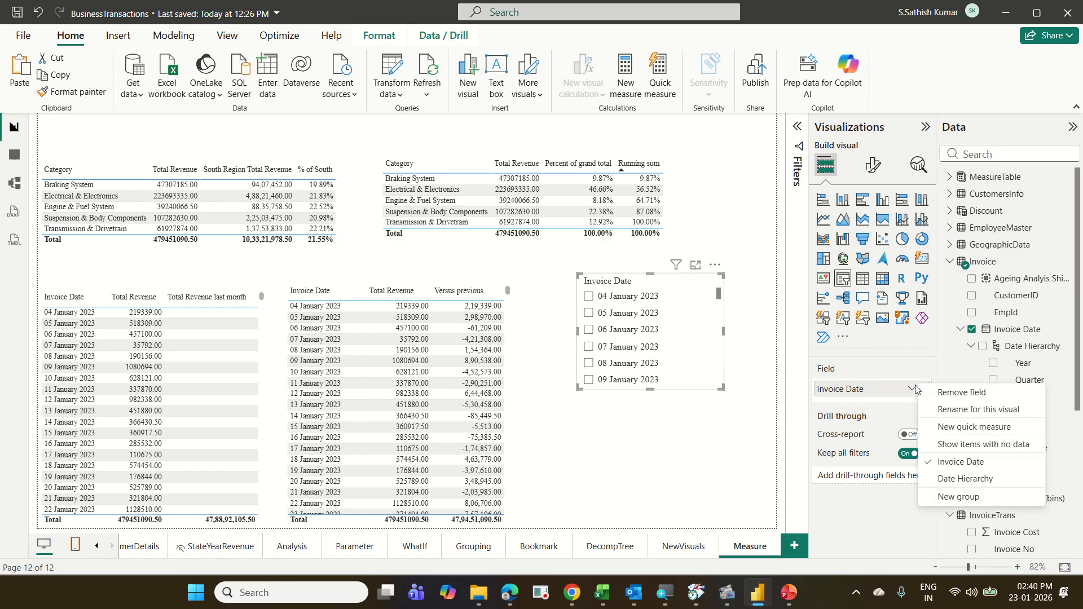
left_click(981, 484)
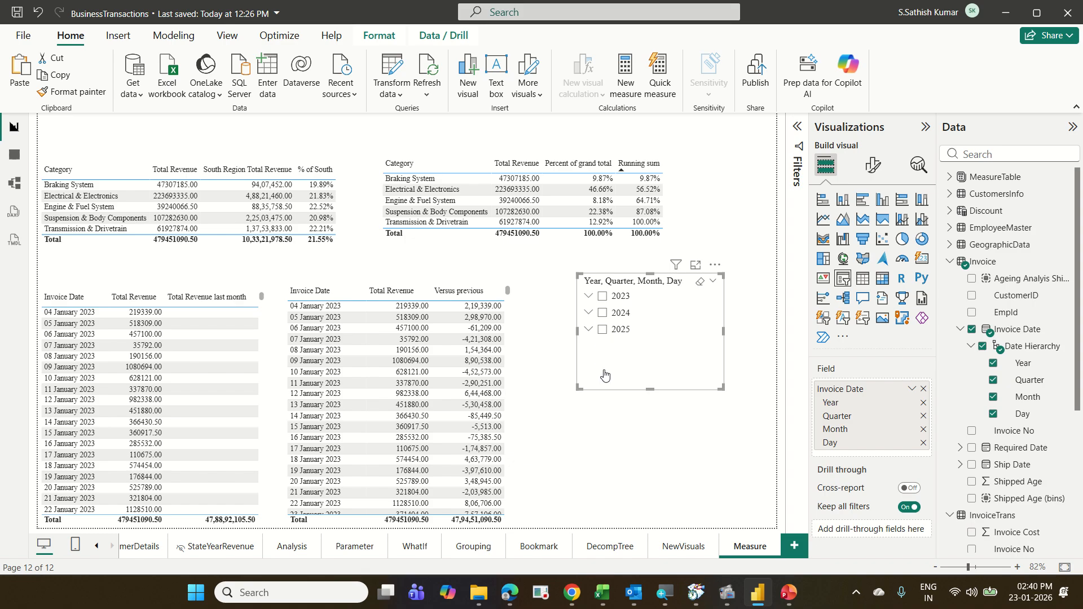
Step: Filter the report by 2023, 2024 and 2025 in turn with the slicer, ending on 2023
left_click(603, 298)
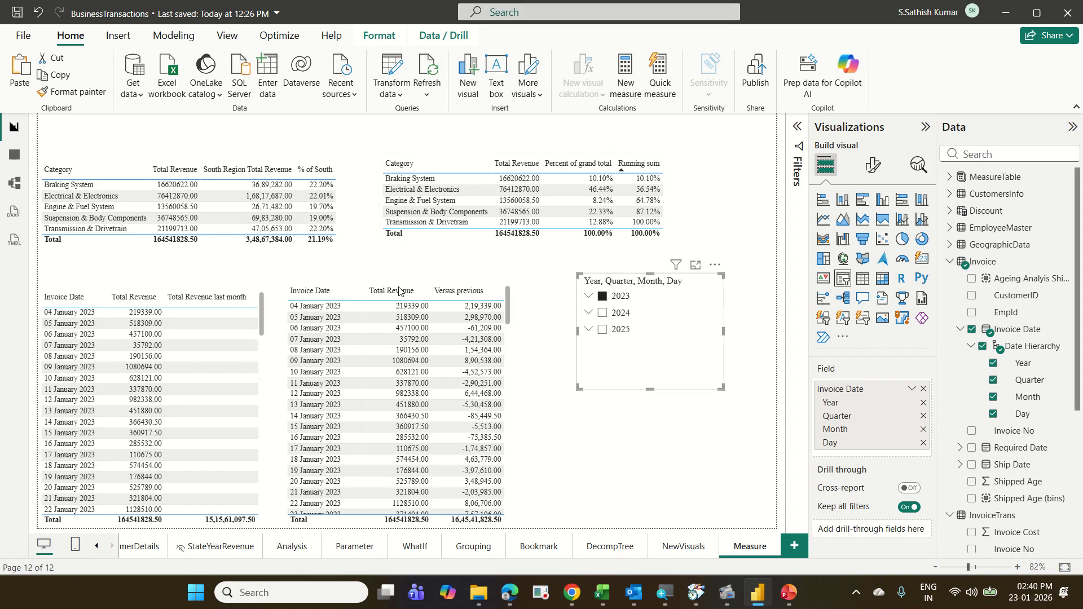
left_click(604, 315)
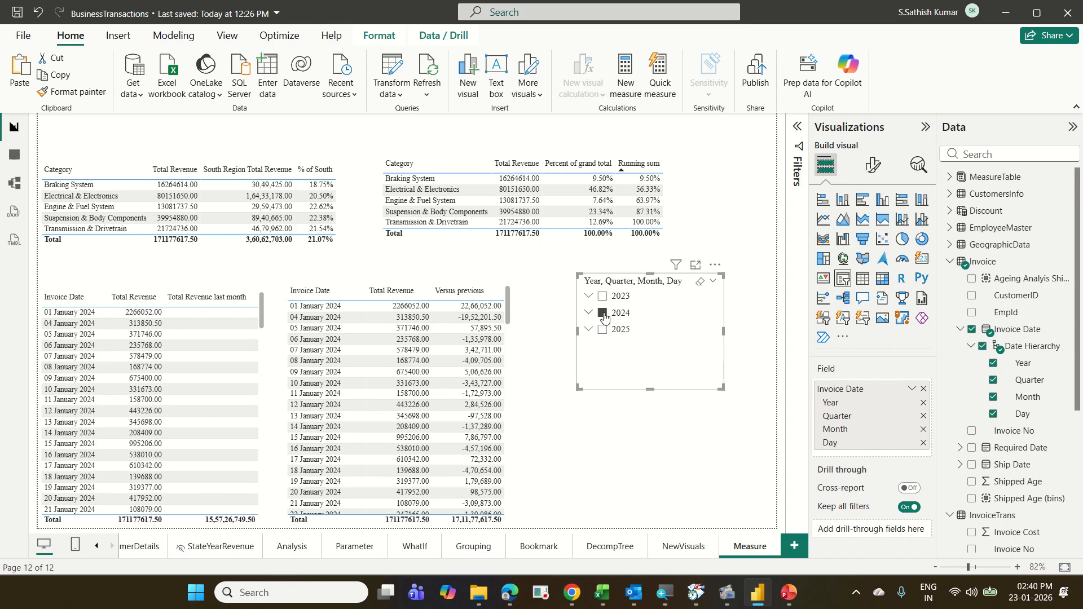
left_click(602, 331)
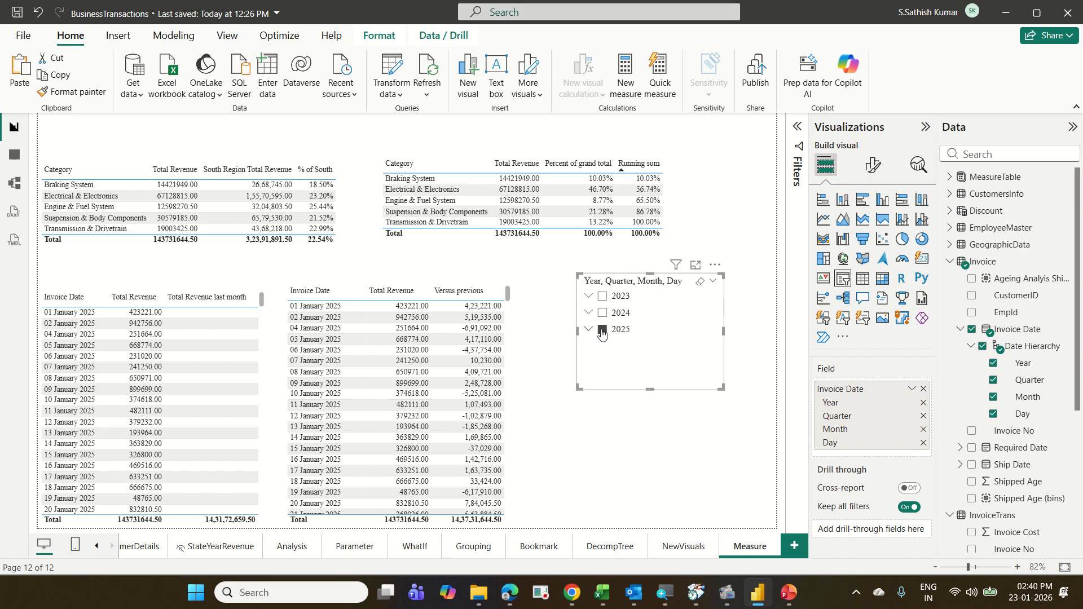
left_click(603, 299)
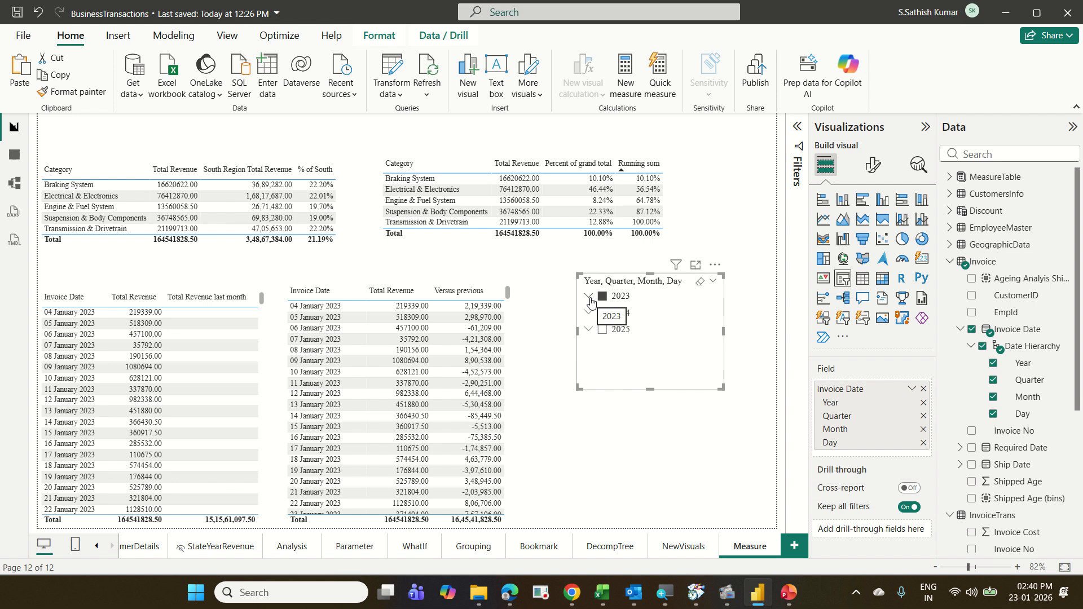
Step: Expand 2023 in the slicer through Qtr 1 to January's days, collapse the levels and deselect 2023
left_click(590, 298)
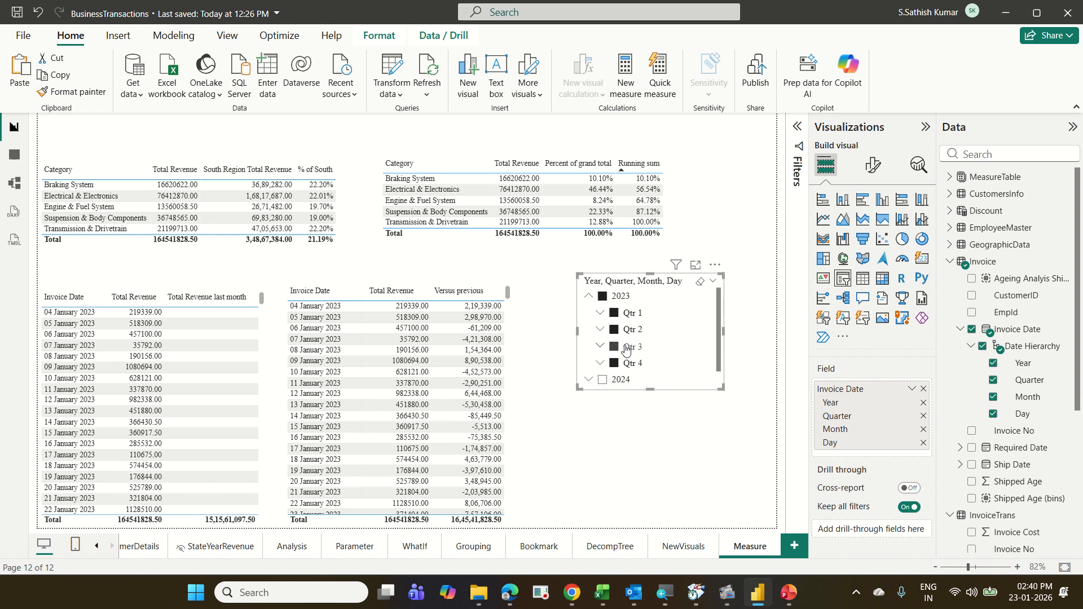
left_click(601, 316)
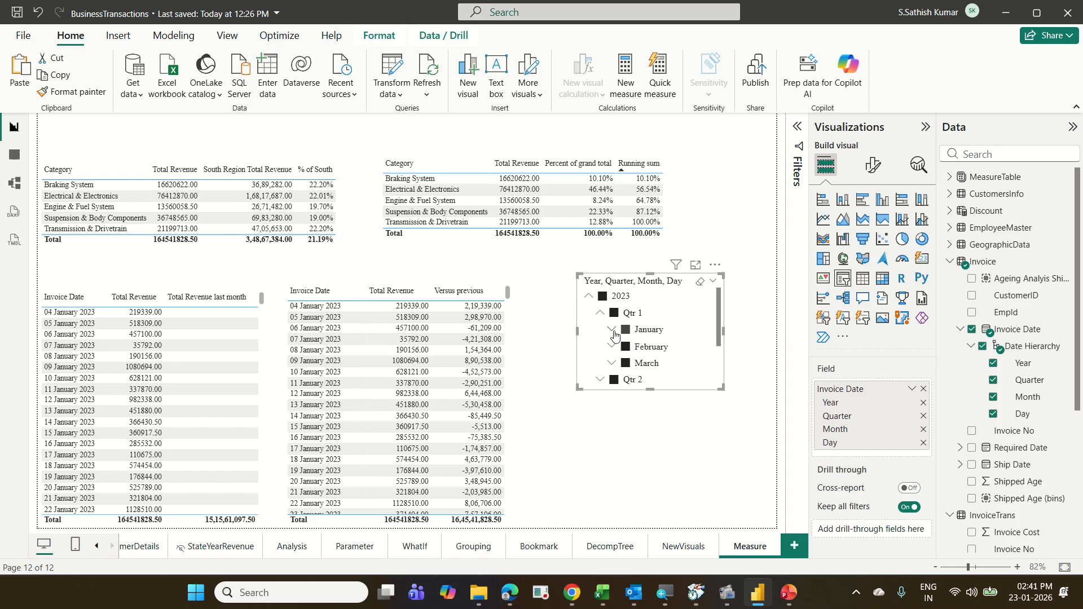
left_click(613, 332)
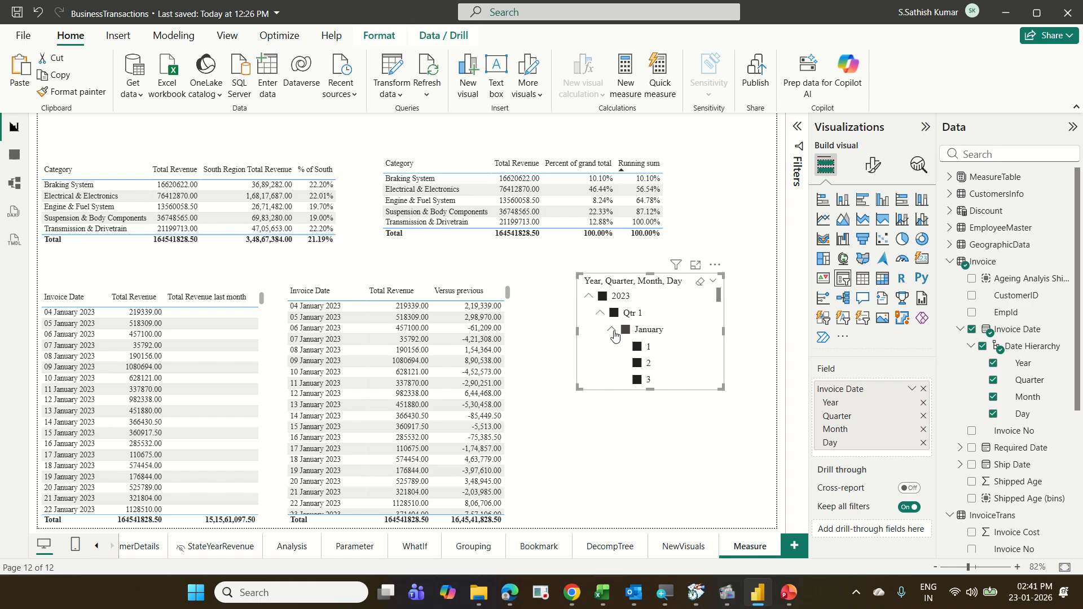
left_click(615, 336)
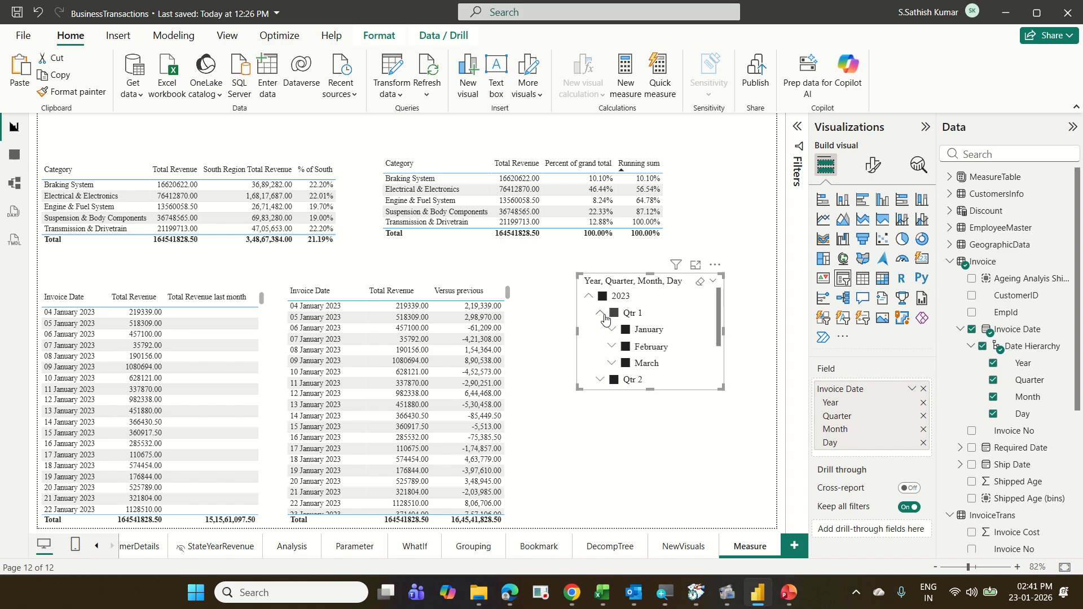
left_click(604, 316)
left_click(589, 299)
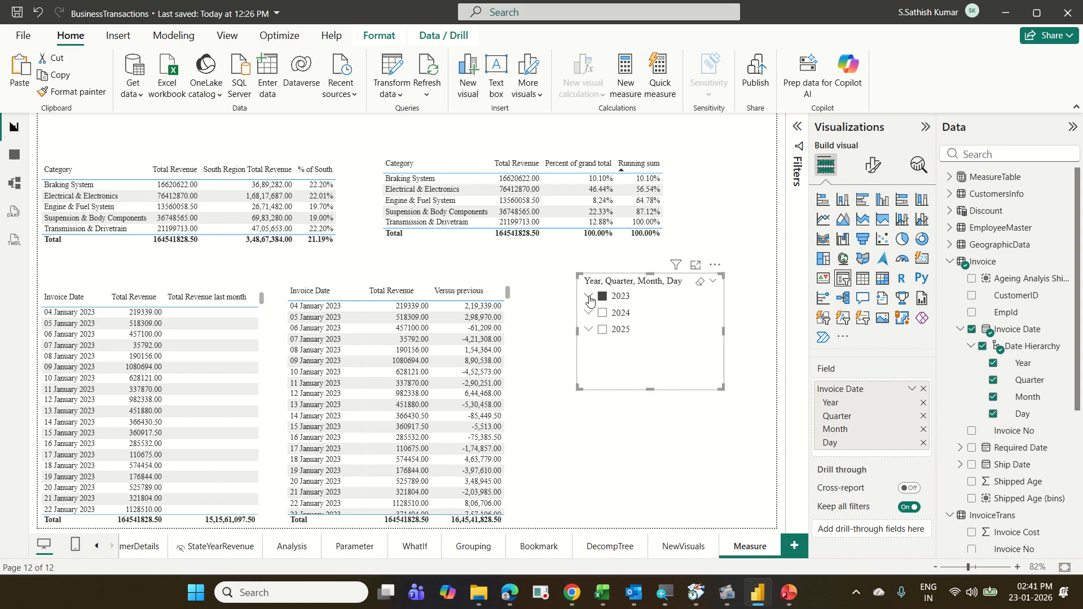
left_click(603, 298)
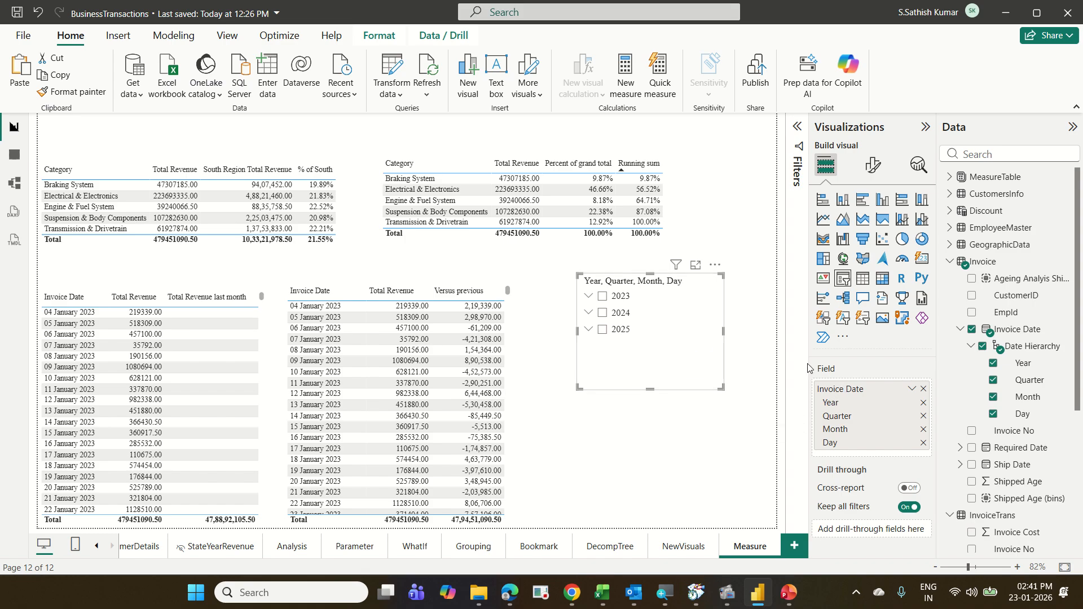
left_click(912, 390)
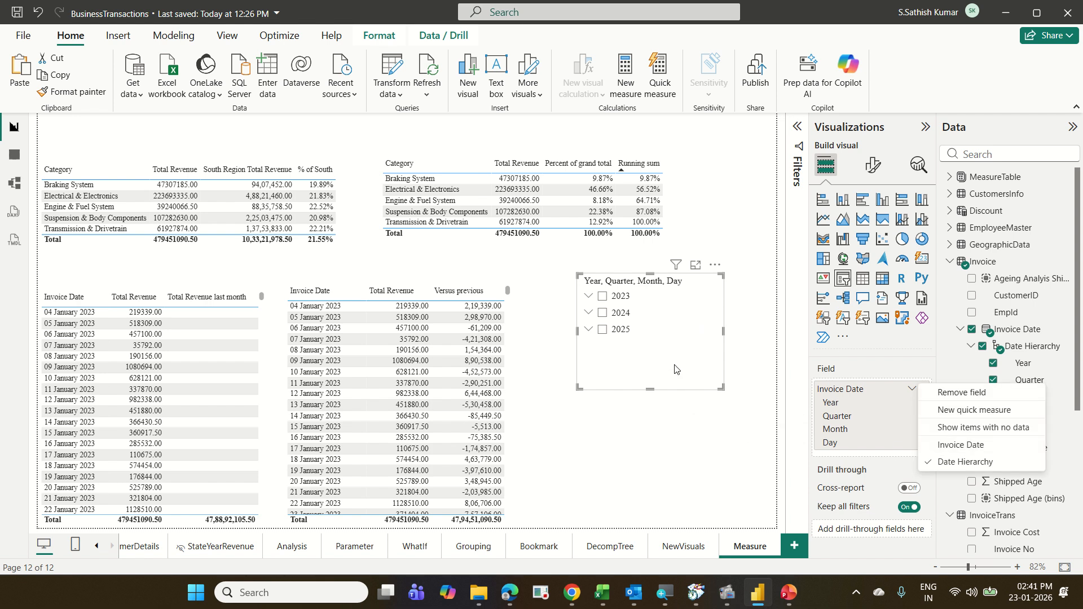
left_click(589, 298)
left_click(590, 298)
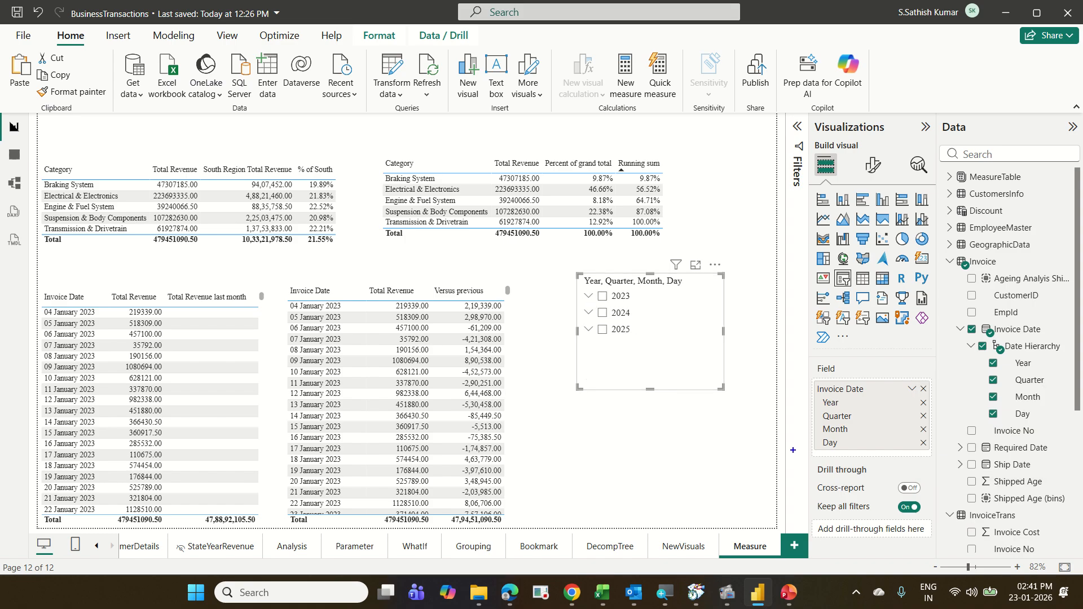
left_click(824, 442)
mouse_move(919, 452)
left_mouse_down()
mouse_move(910, 437)
mouse_move(923, 449)
left_mouse_up()
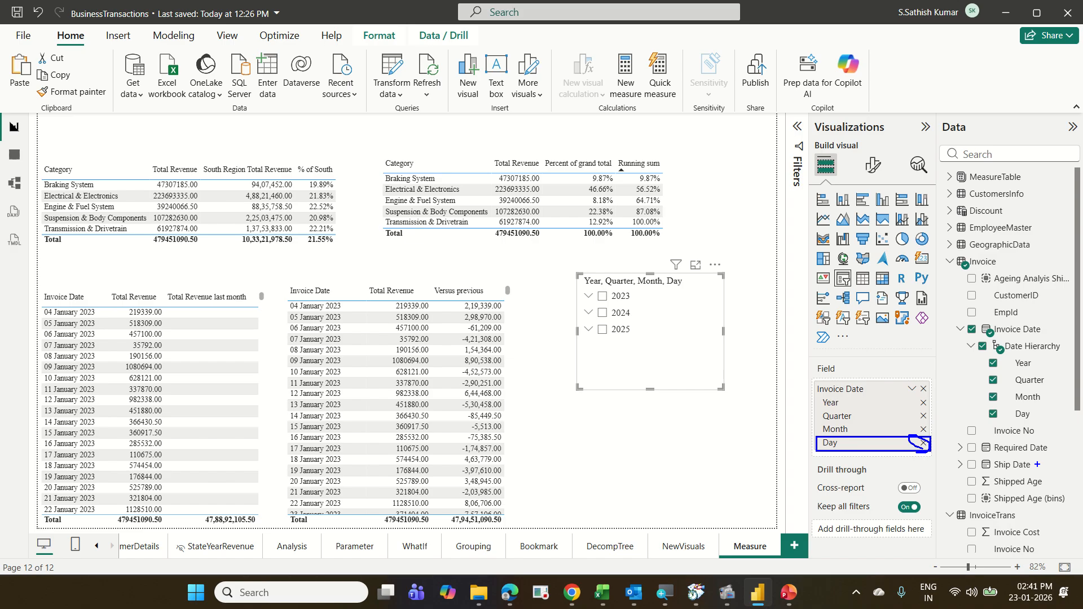
key("Escape")
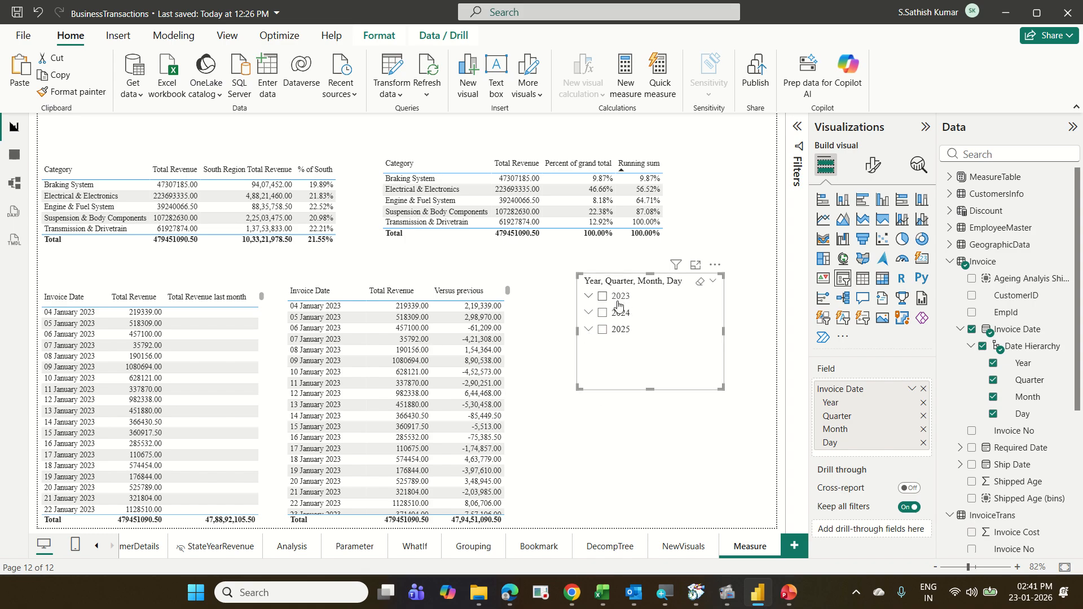
Step: Change the date hierarchy slicer's style to Dropdown
left_click(875, 174)
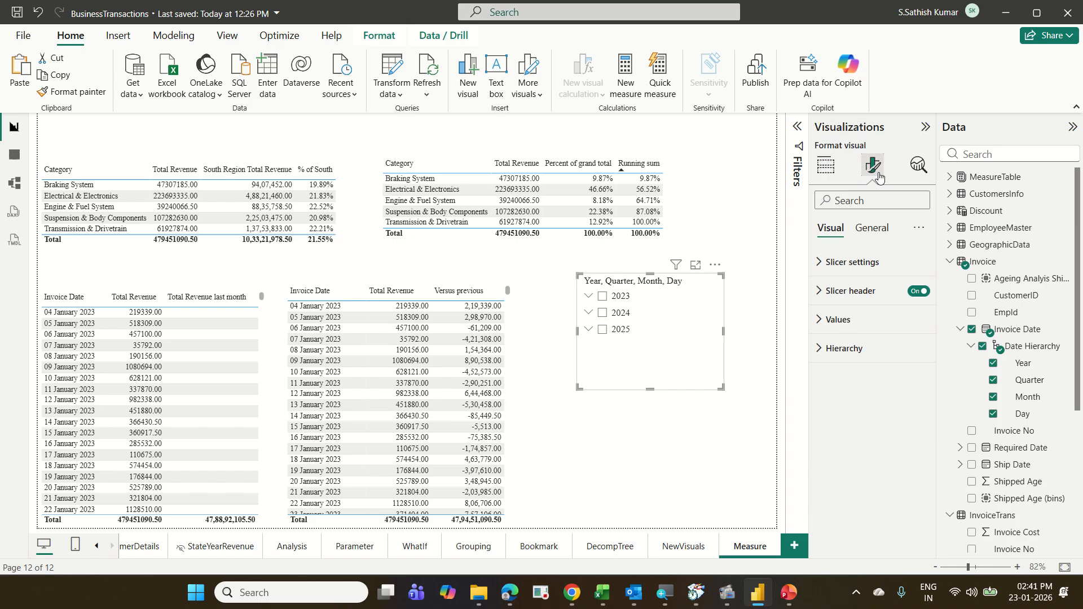
left_click(881, 259)
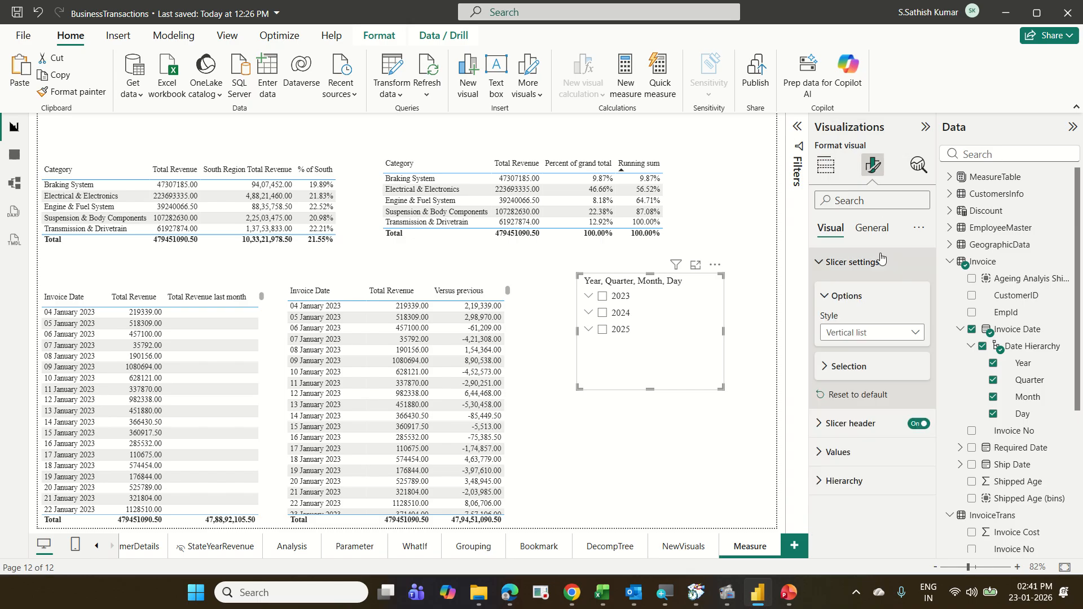
left_click(917, 333)
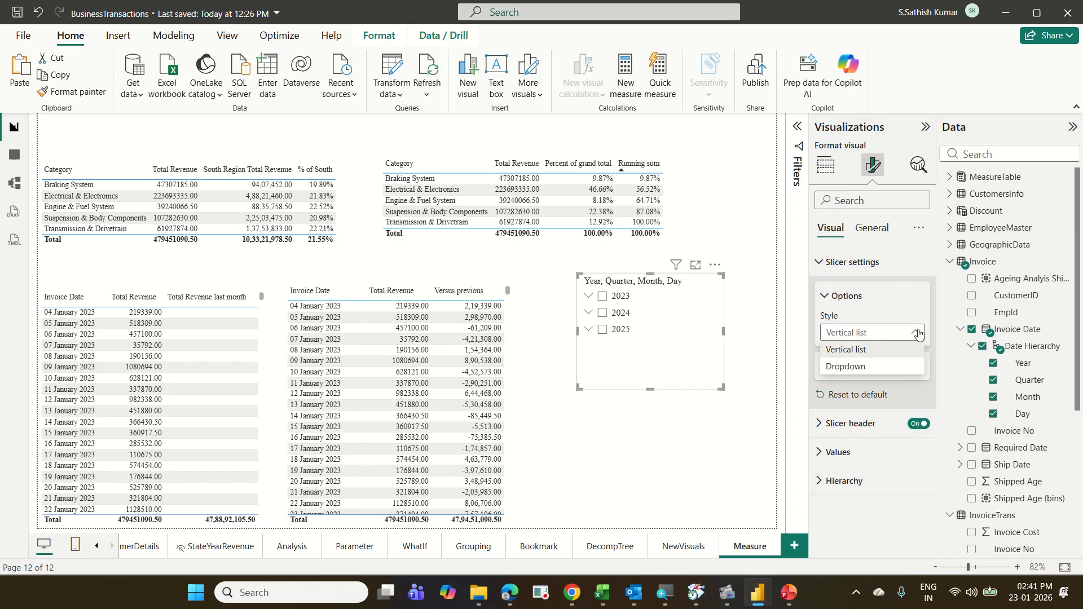
left_click(894, 368)
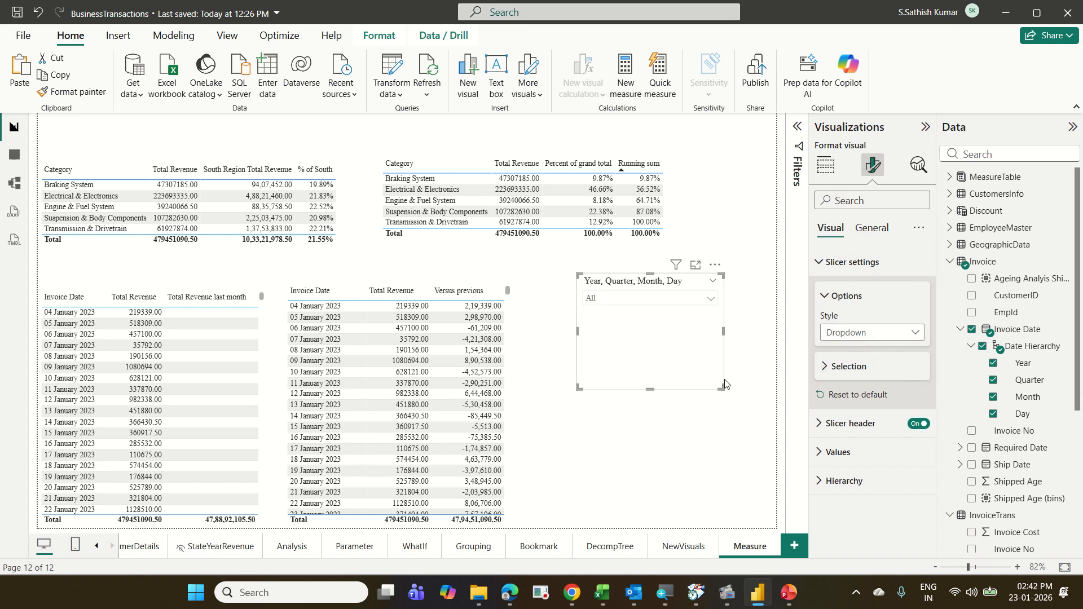
Step: Shrink the date slicer to fit its dropdown and move it above the Running sum table
left_click_drag(721, 386, 711, 326)
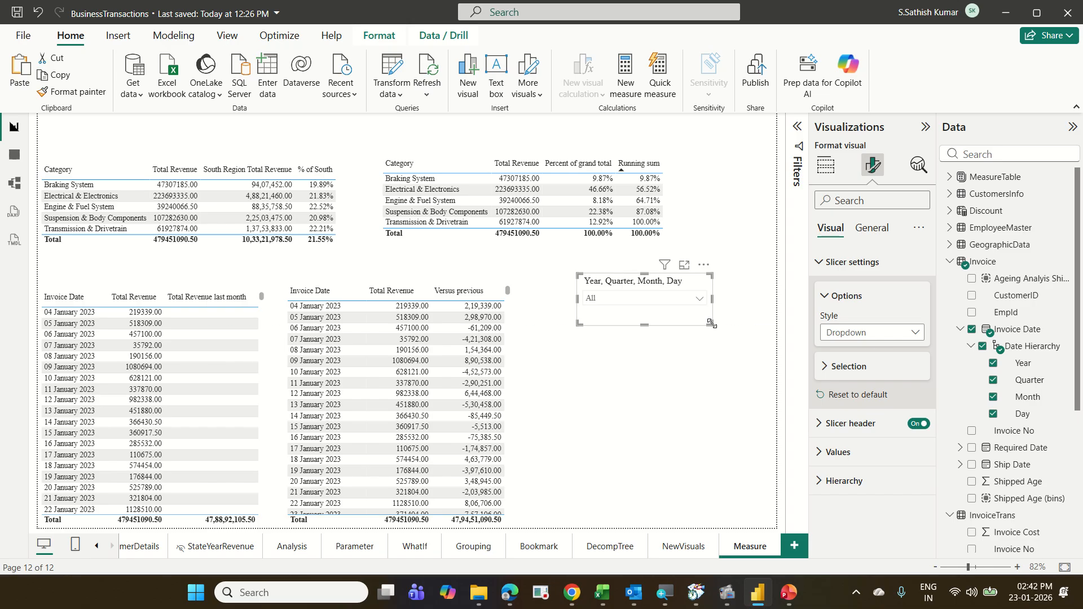
left_click_drag(711, 325, 715, 320)
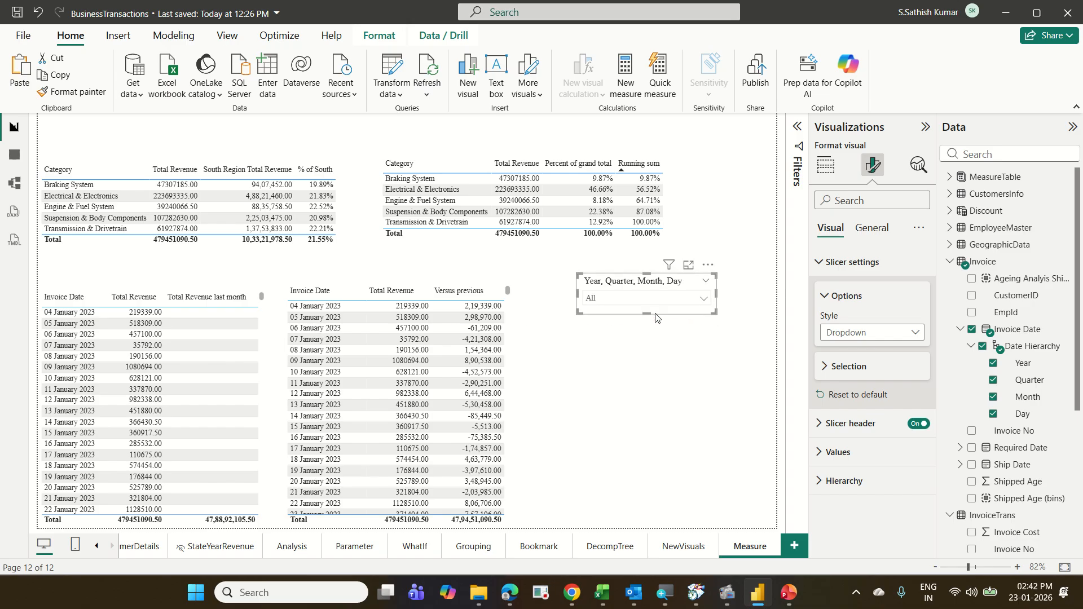
left_click_drag(623, 279, 430, 121)
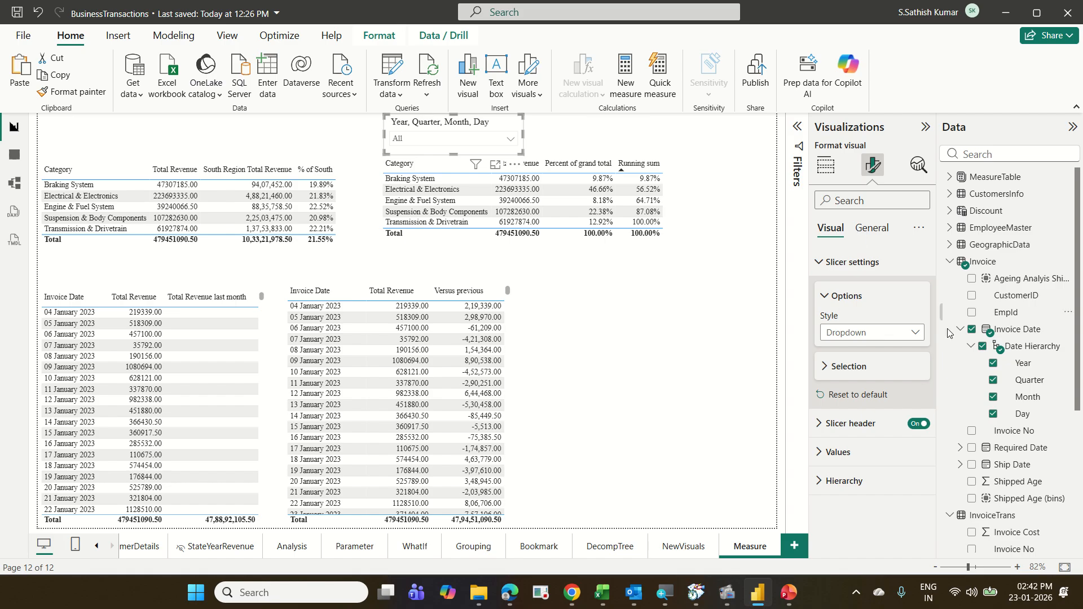
Step: Open the slicer sync settings and make the date hierarchy slicer synced and visible on all report pages
left_click(915, 336)
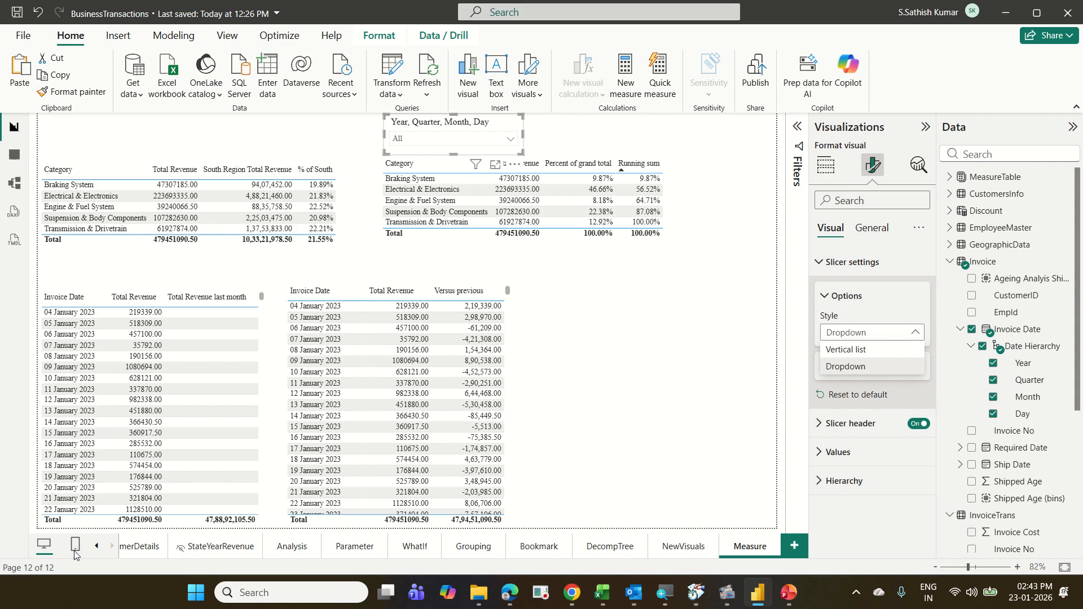
left_click(100, 547)
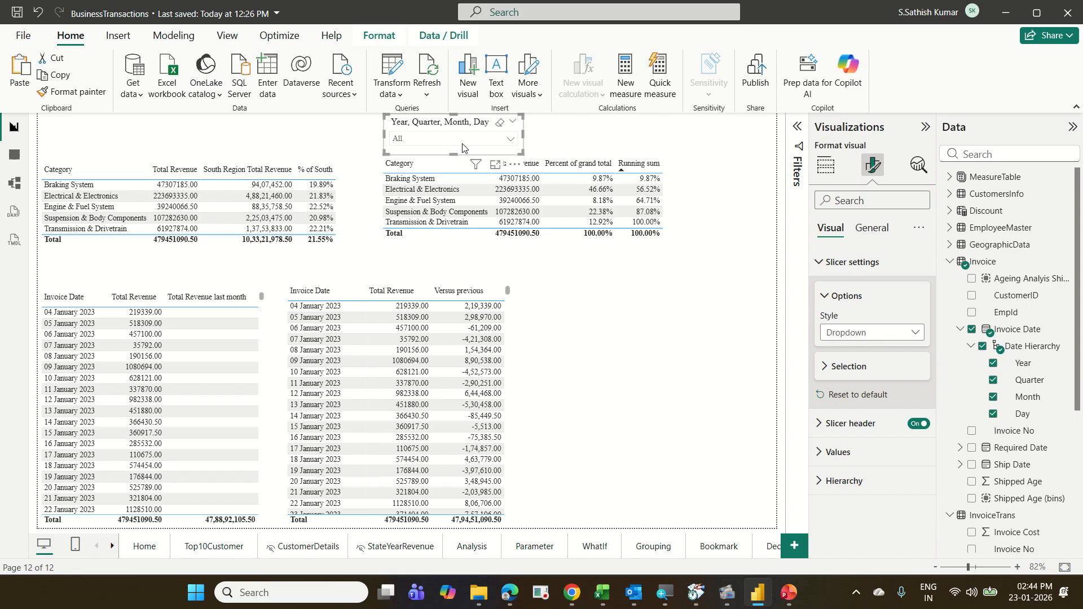
left_click(227, 37)
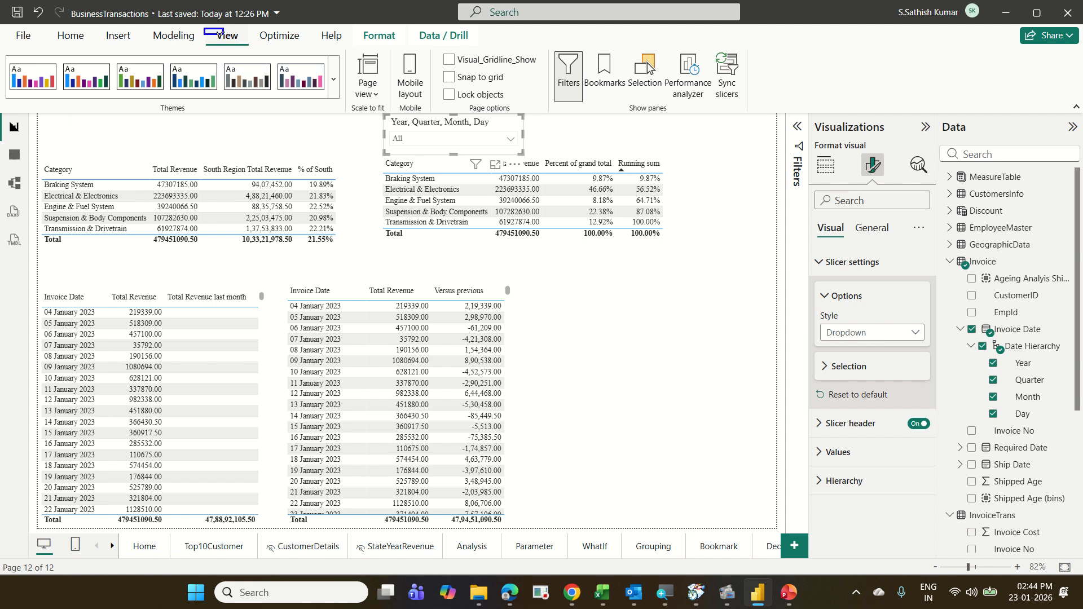
mouse_move(713, 50)
left_mouse_down()
mouse_move(752, 90)
mouse_move(746, 105)
mouse_move(287, 59)
mouse_move(263, 34)
left_mouse_up()
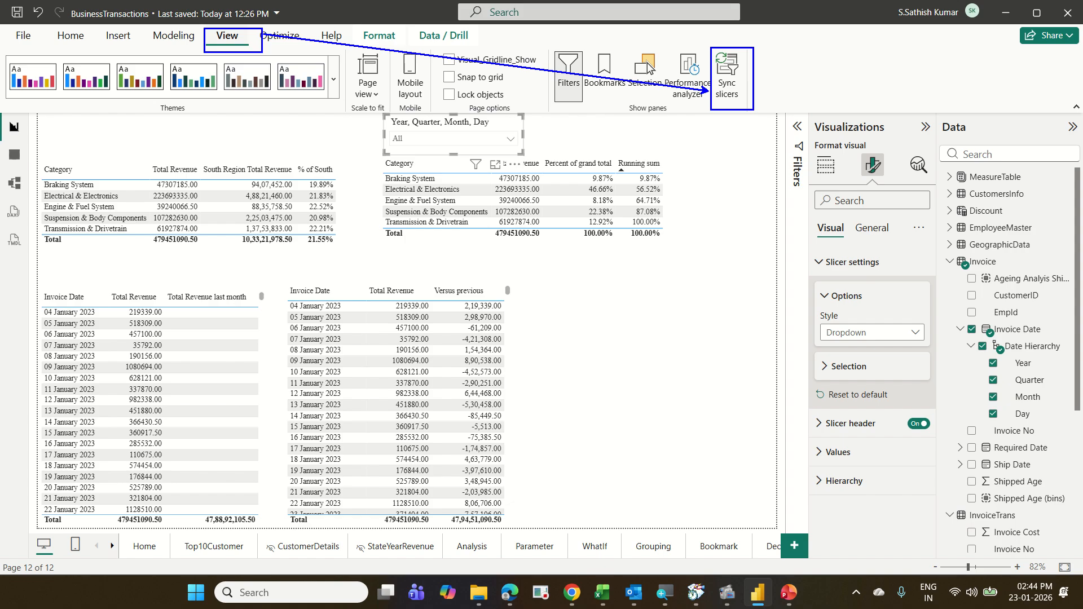
key("Escape")
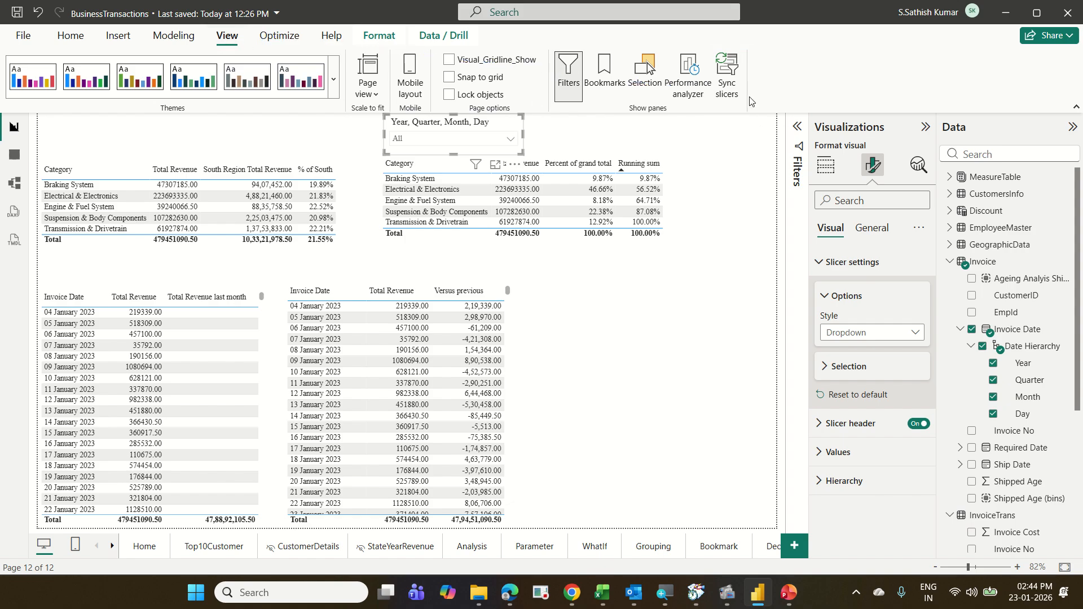
left_click(727, 85)
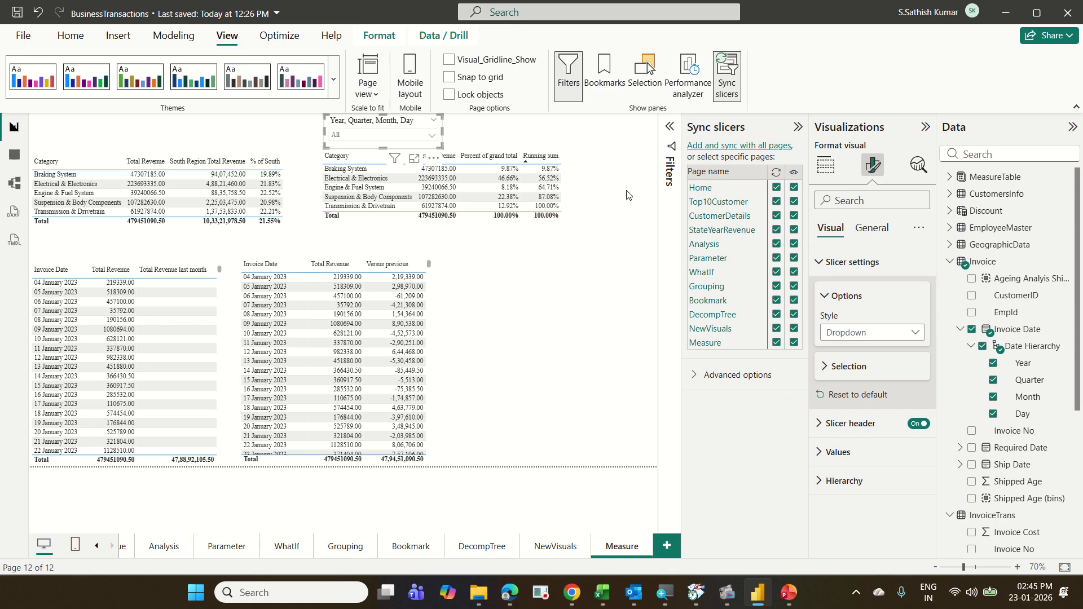
Step: Filter the Measure page by 2023 with the date hierarchy slicer
left_click(432, 137)
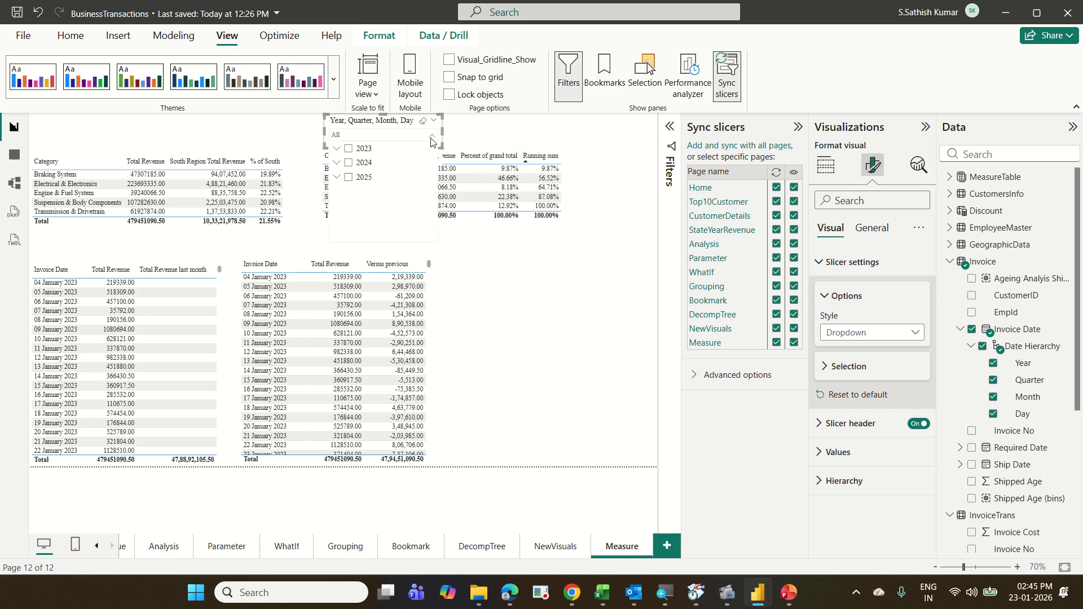
left_click(363, 156)
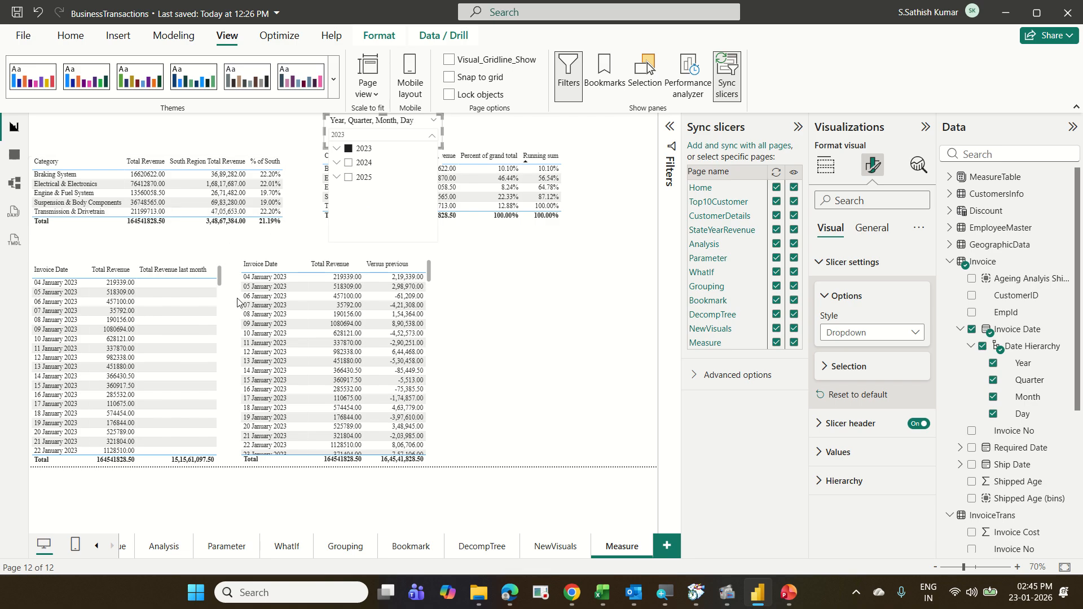
left_click(600, 357)
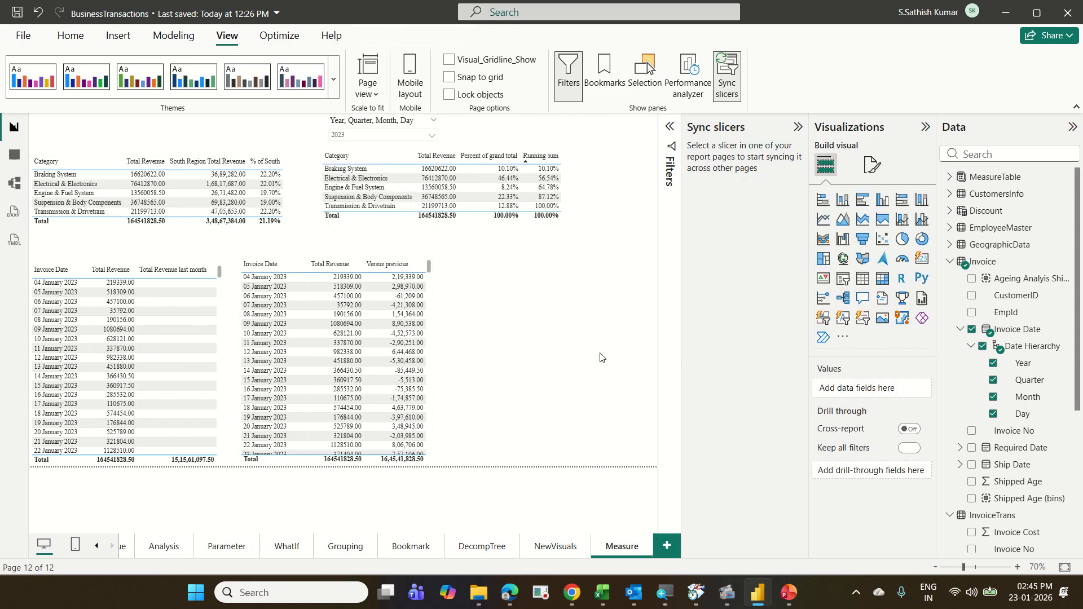
Step: Check how the synced 2023 filter affects the NewVisuals, DecompTree, Bookmark, Grouping and Parameter pages
left_click(539, 546)
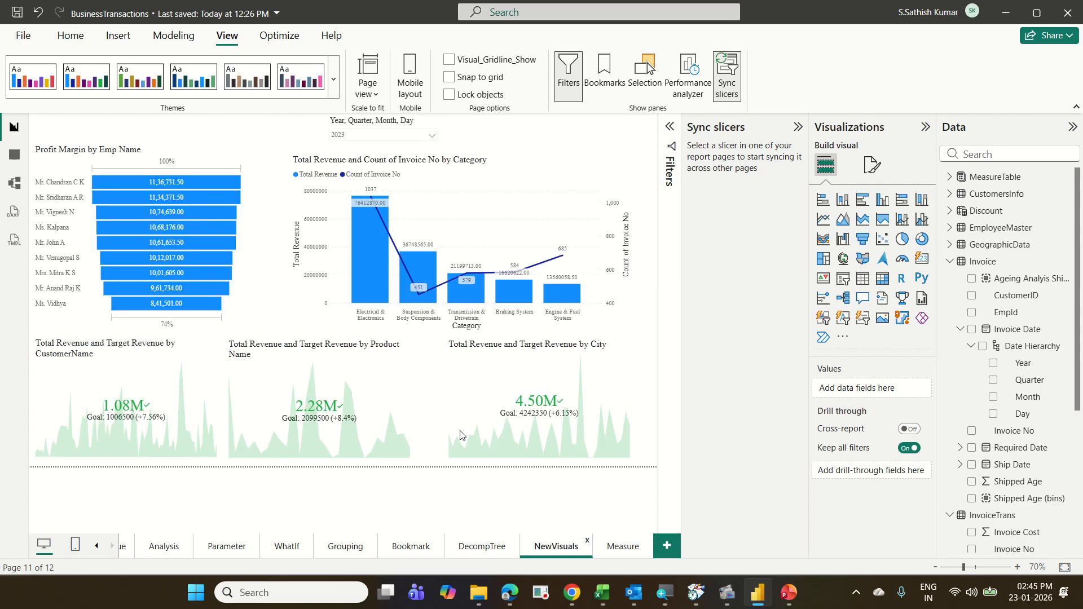
left_click(481, 547)
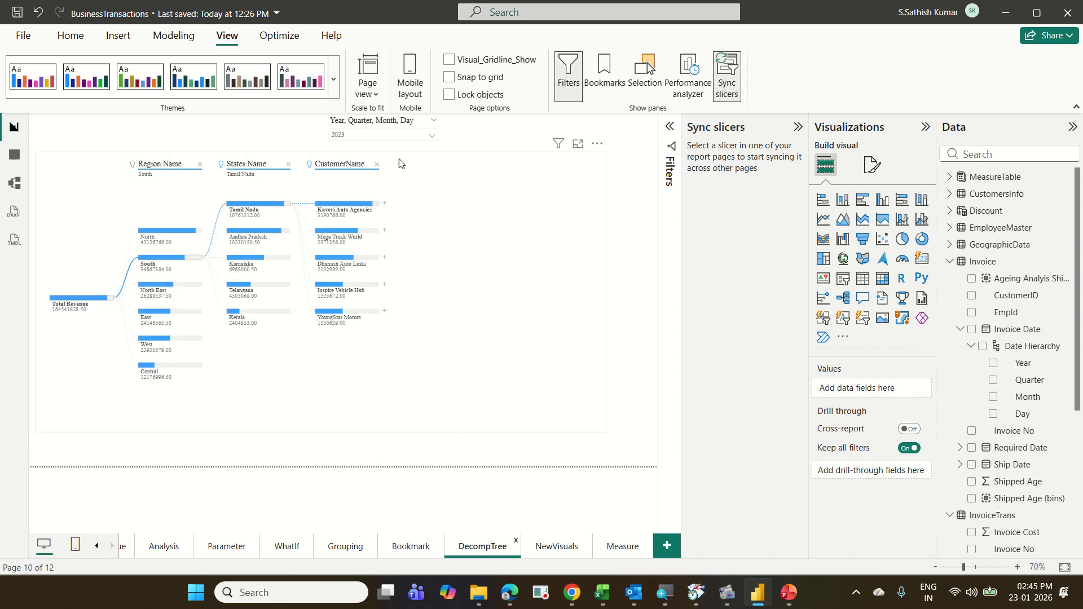
left_click(415, 546)
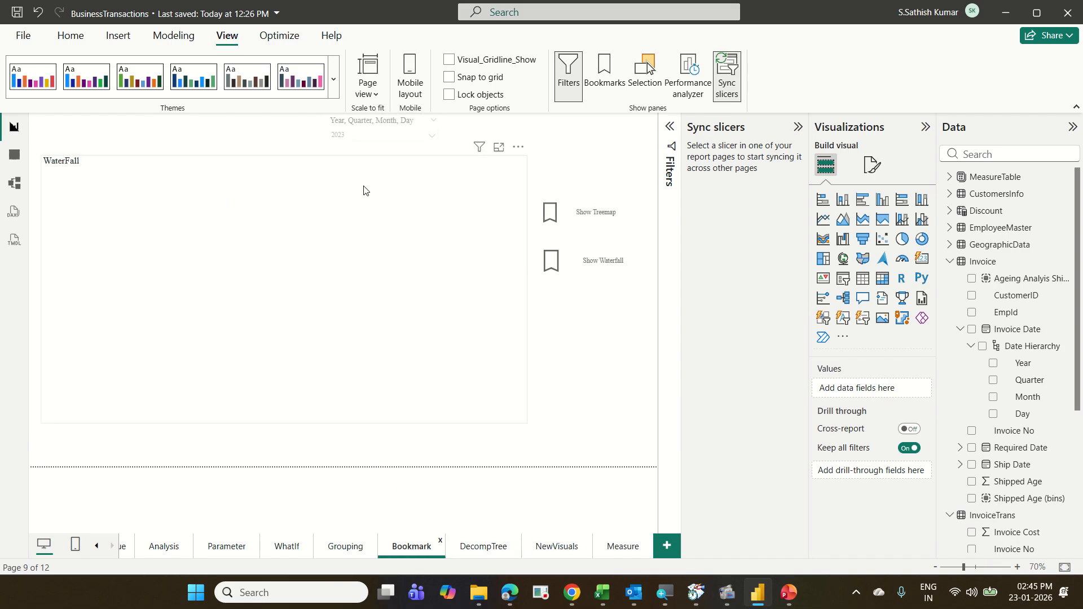
left_click(346, 545)
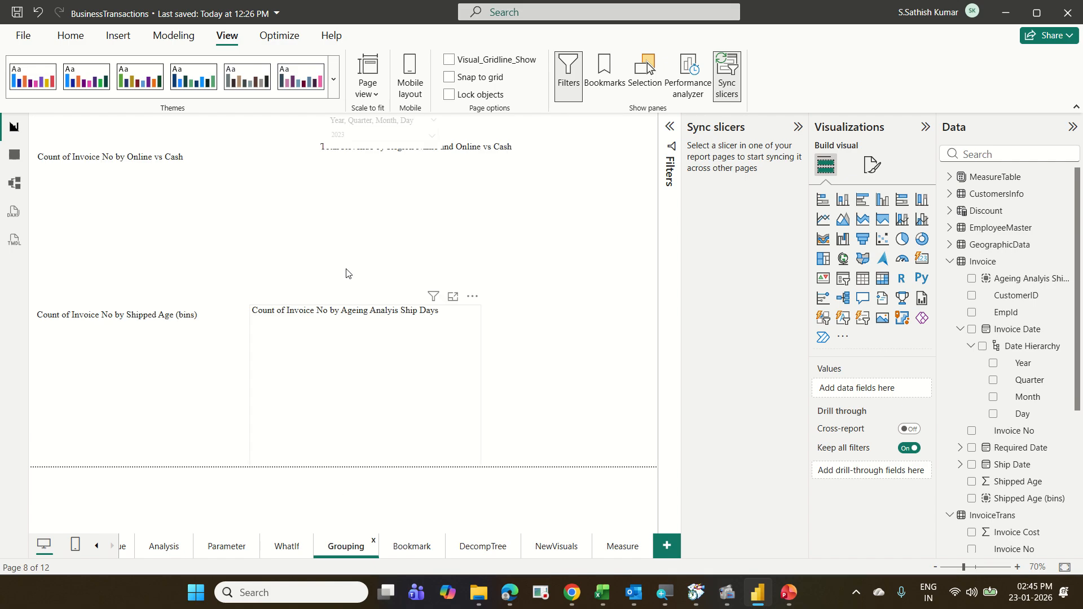
left_click(289, 546)
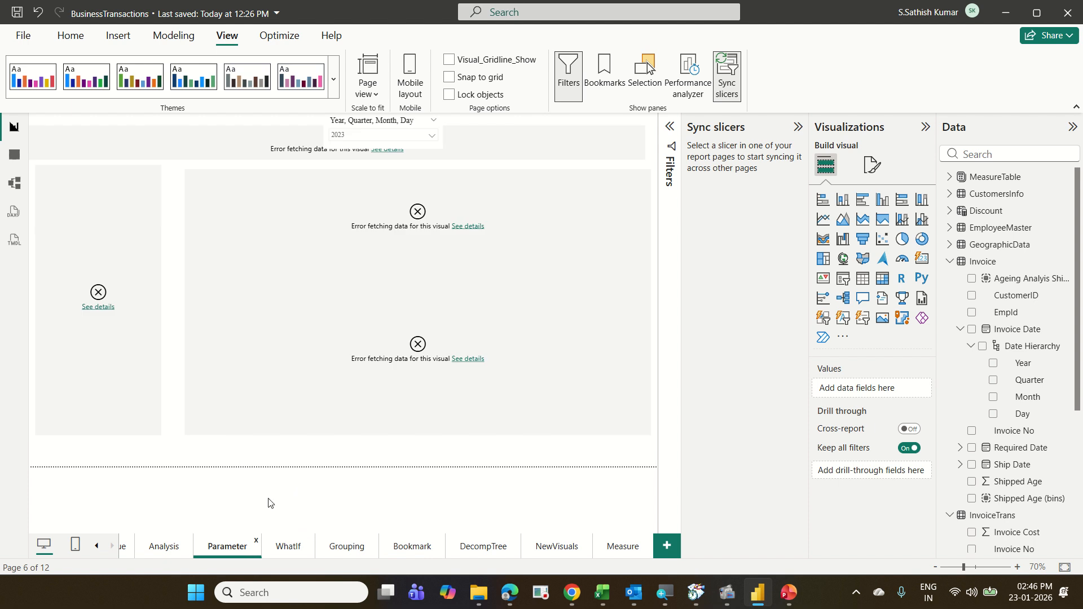
Step: Clear the 2023 selection from the date hierarchy slicer on the Parameter page
left_click(433, 138)
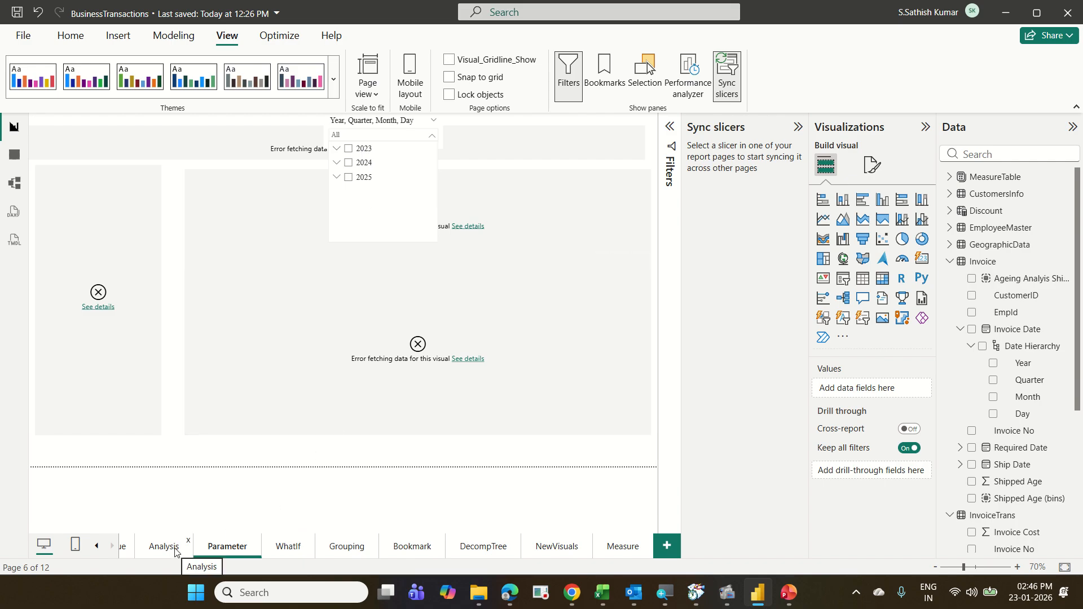
left_click(155, 210)
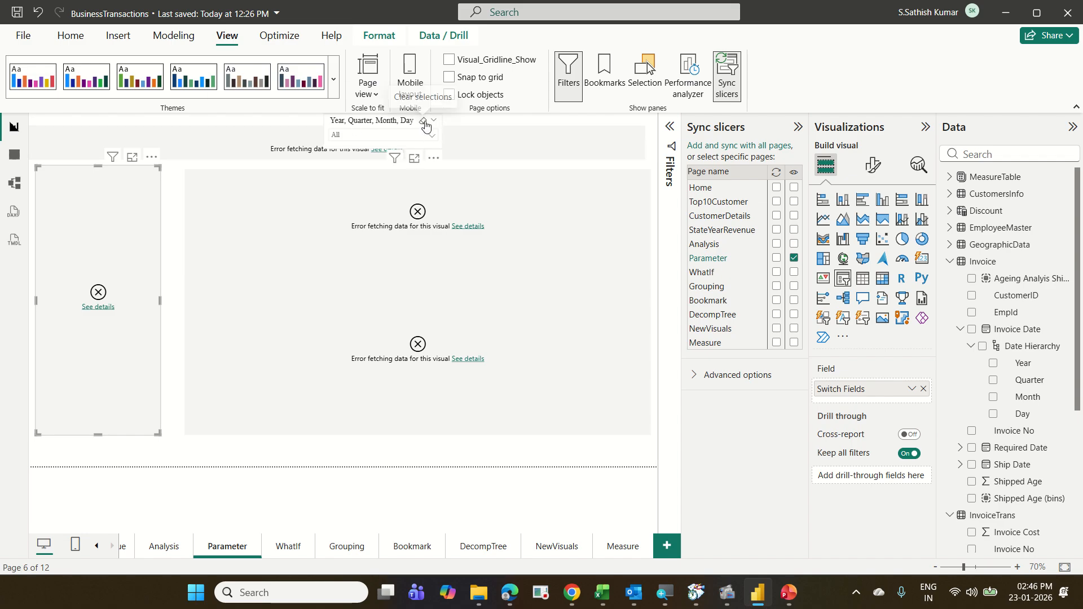
left_click(426, 125)
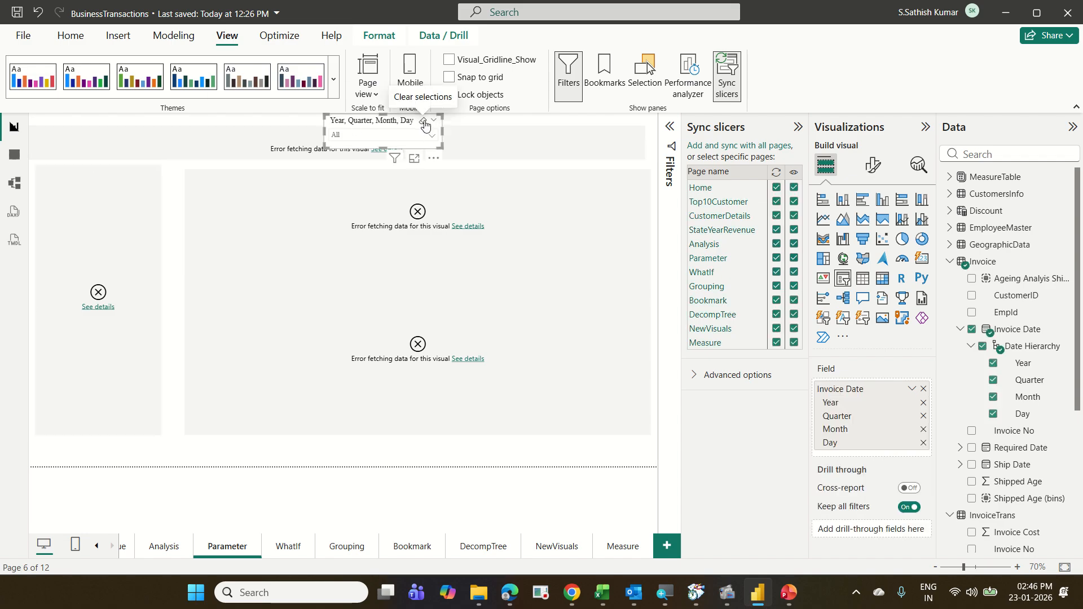
Step: Review the Analysis, Measure and Grouping pages with no year selected in the slicer
left_click(164, 547)
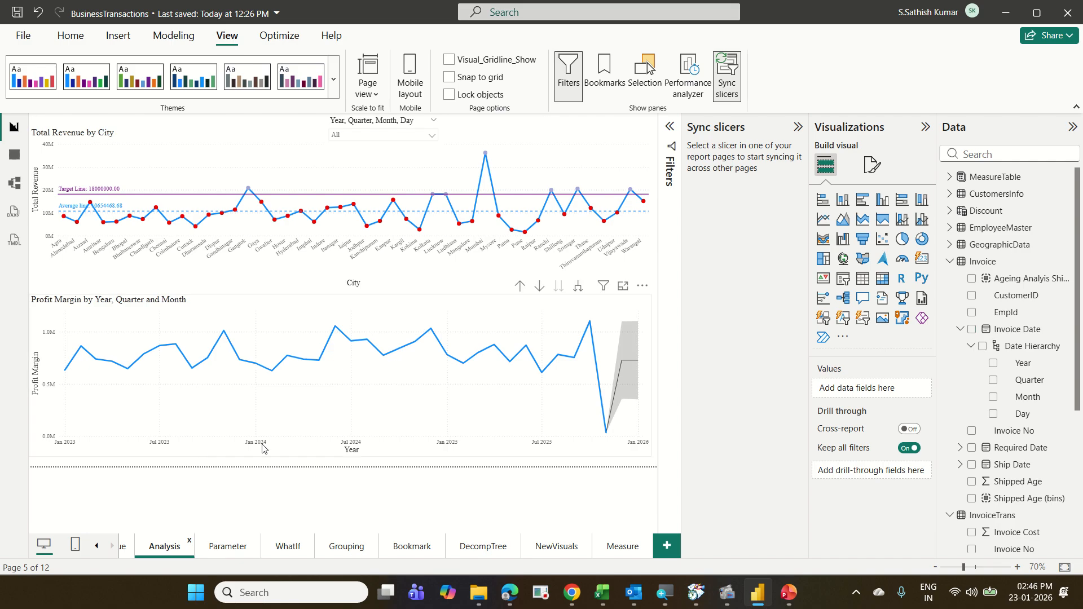
left_click(629, 549)
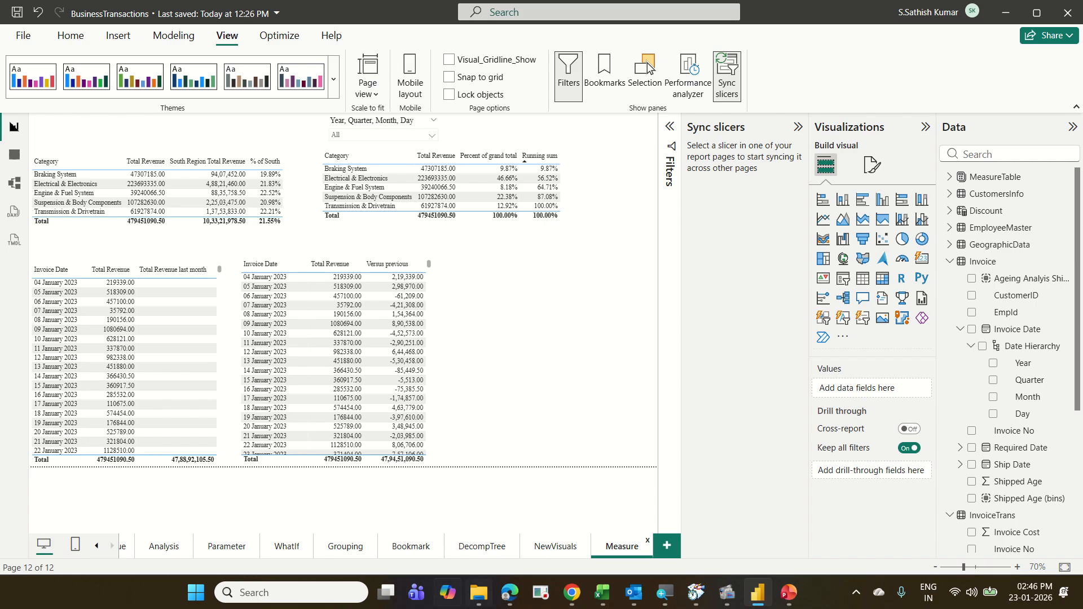
left_click(346, 546)
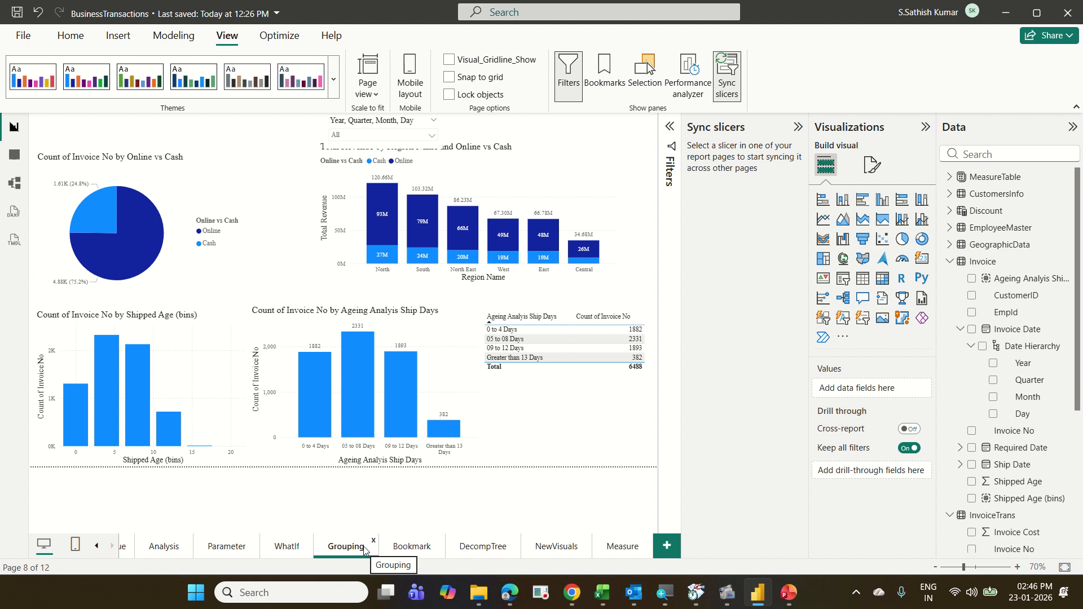
Step: Turn off both syncing and visibility of the date hierarchy slicer for the Bookmark page
left_click(403, 548)
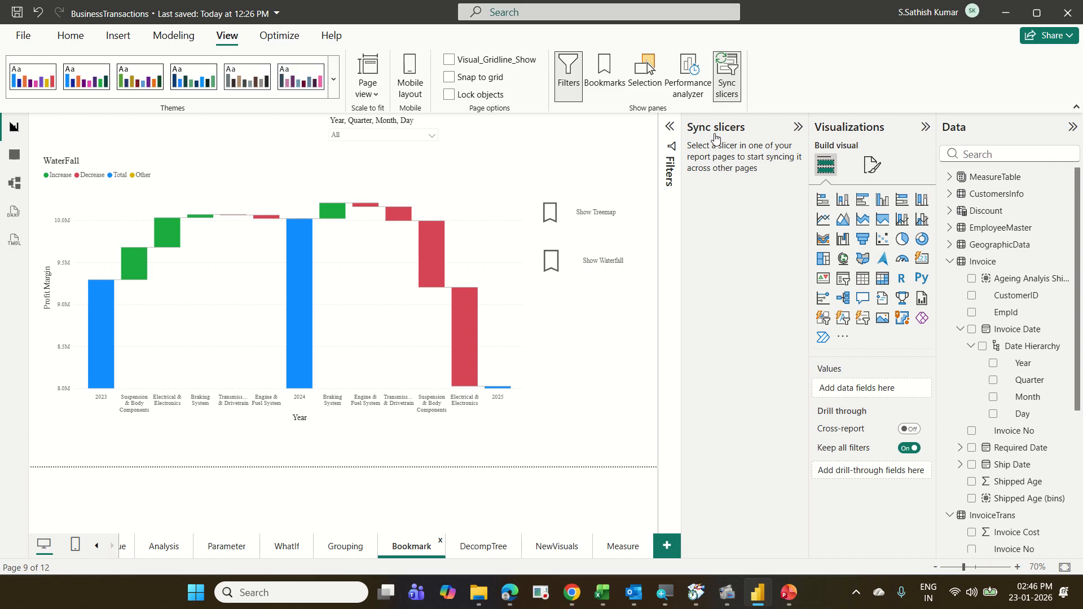
left_click(362, 137)
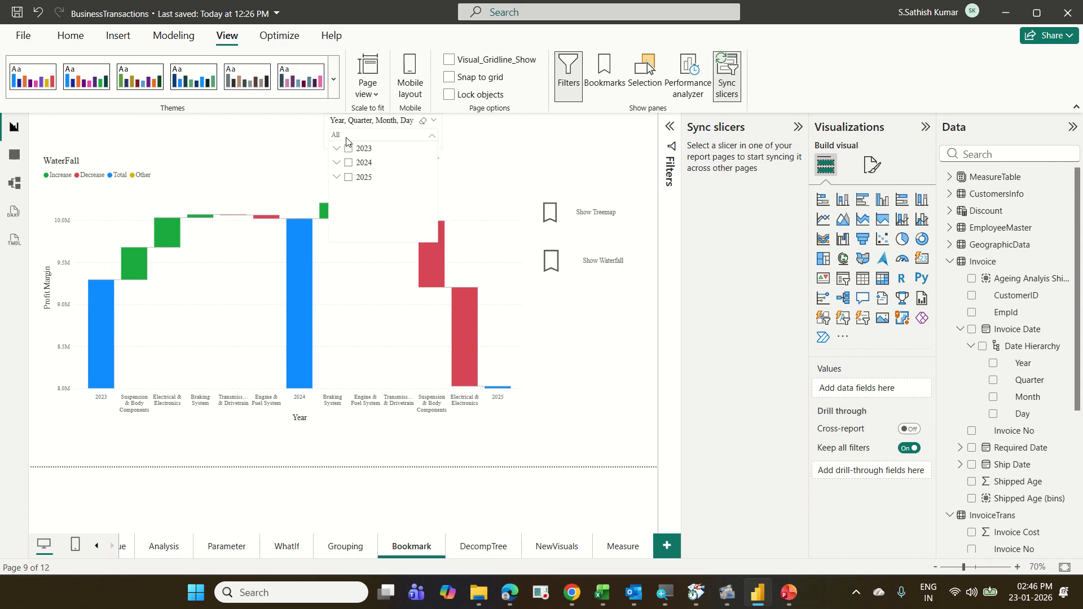
left_click(391, 121)
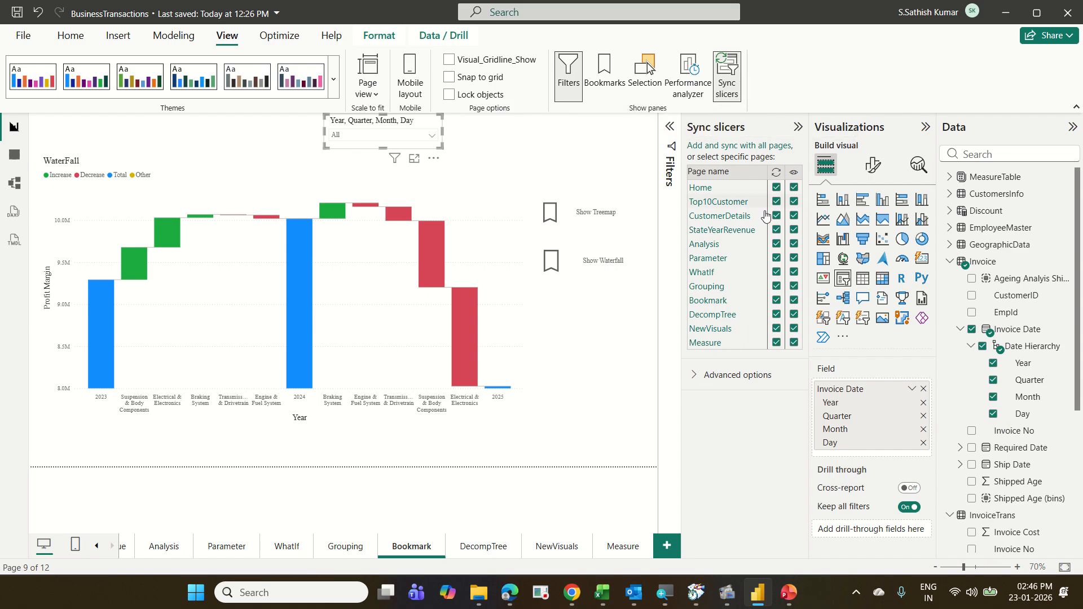
left_click(776, 300)
left_click(794, 303)
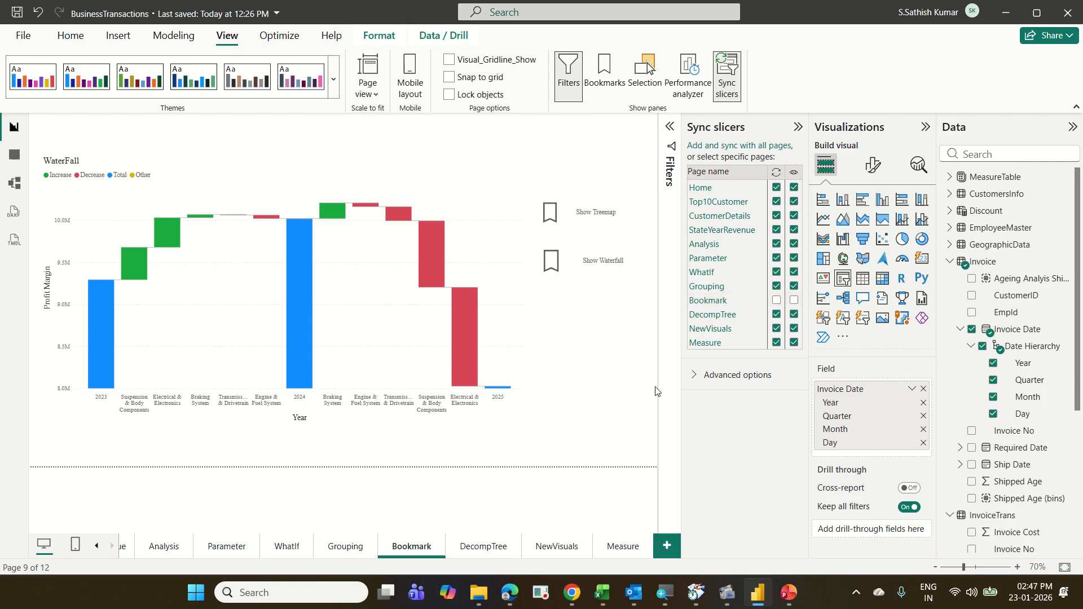
Step: Review the NewVisuals and Measure pages, and examine the Switch Fields slicers on the Parameter page
left_click(563, 546)
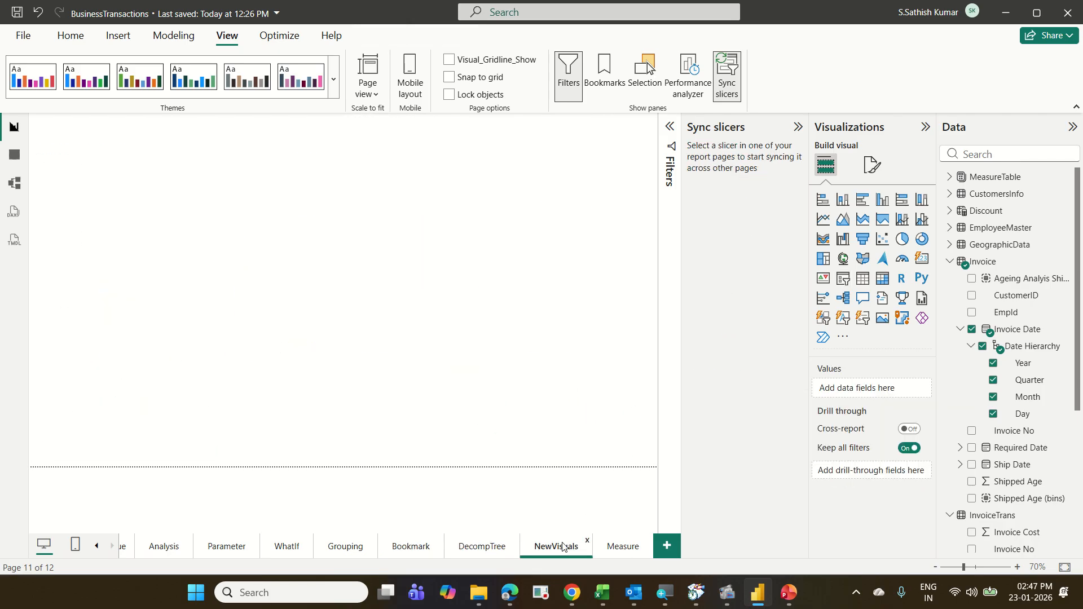
left_click(618, 550)
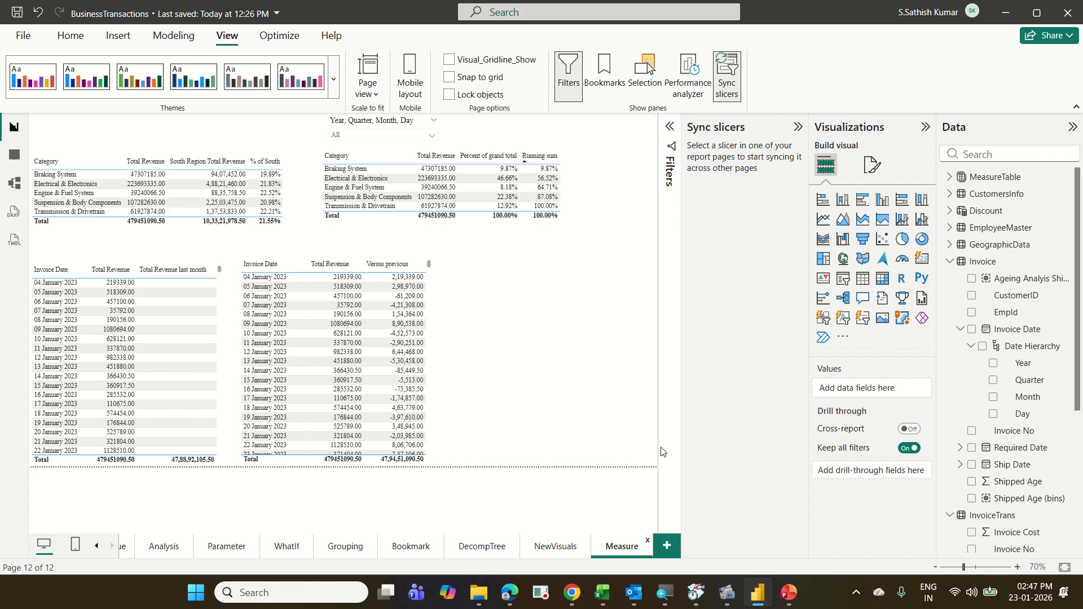
left_click(233, 547)
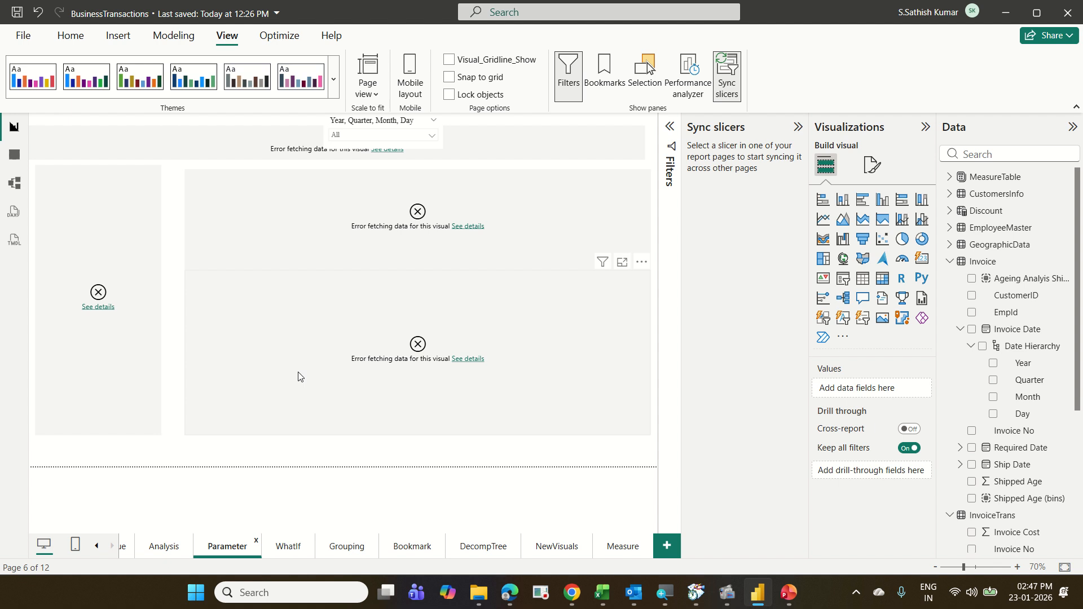
left_click(286, 147)
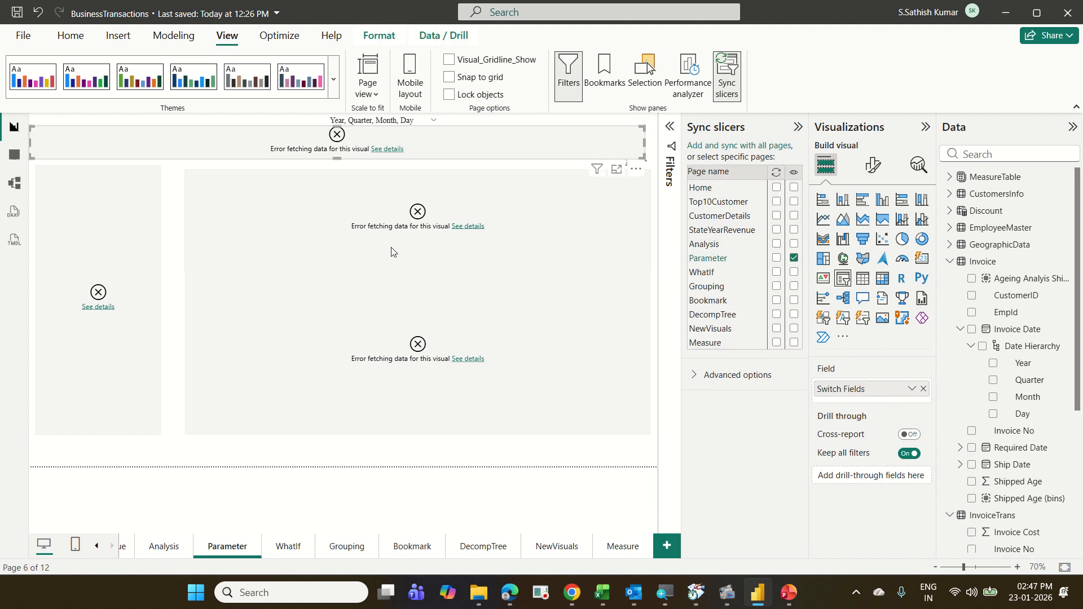
left_click(149, 387)
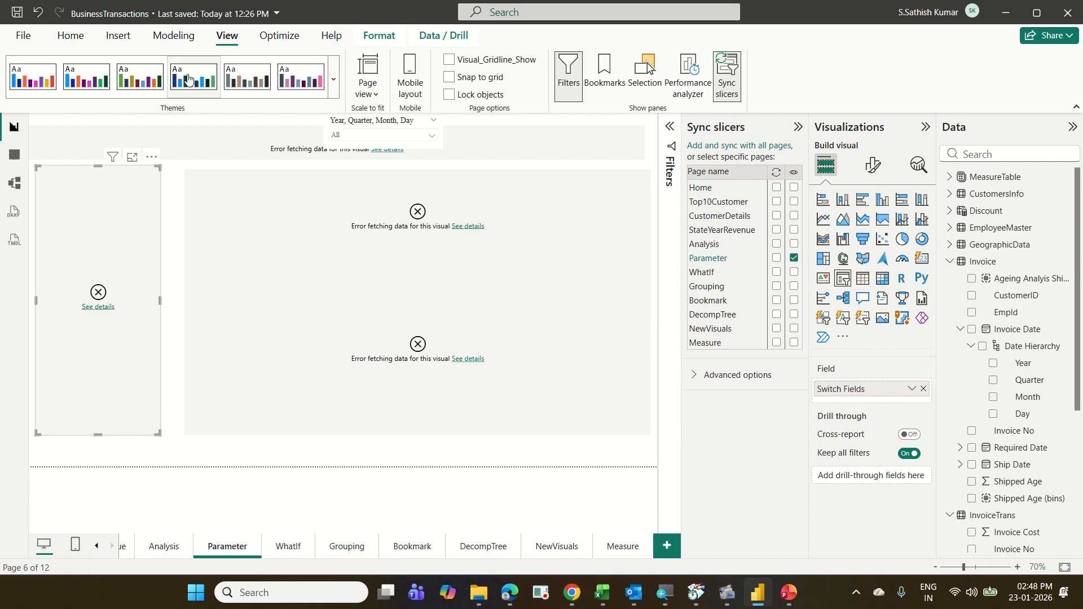
Step: Open the queries in Power Query Editor and examine the Emp Name column of the EmployeeMaster query
left_click(71, 39)
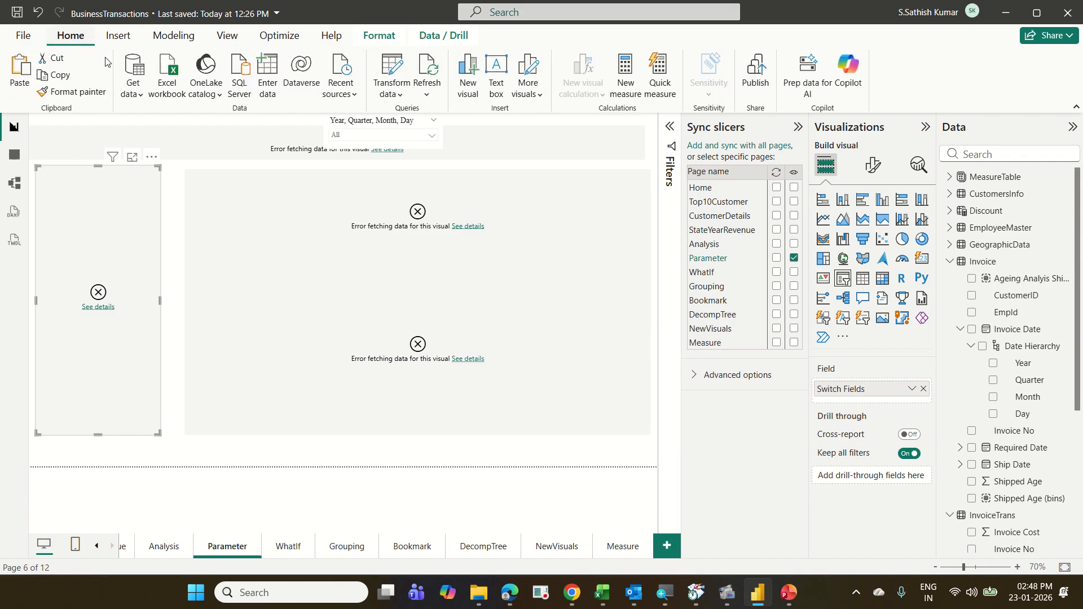
left_click(389, 66)
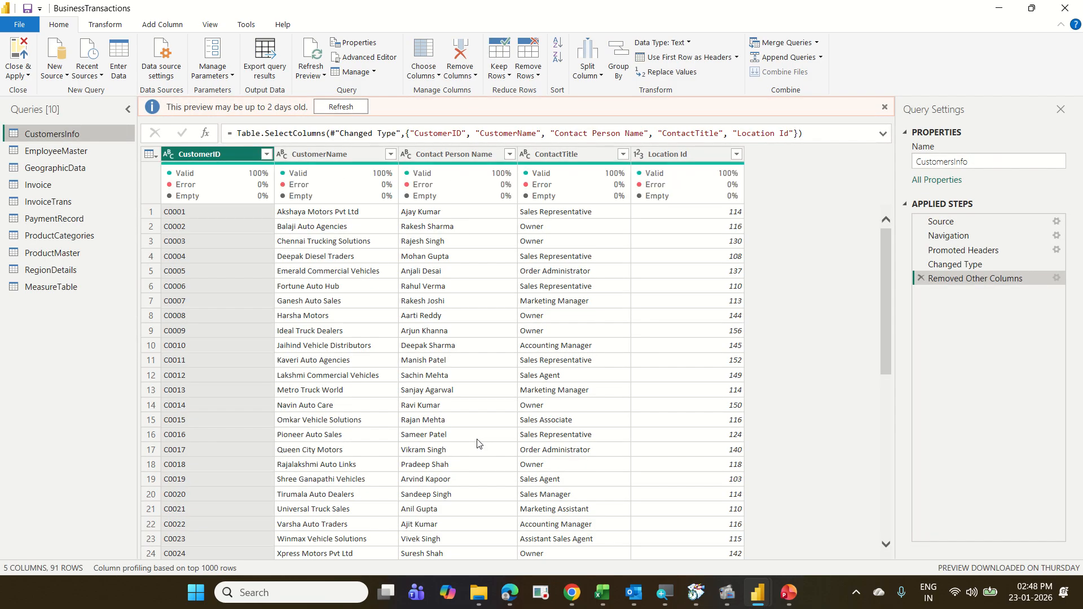
left_click(884, 107)
left_click(42, 157)
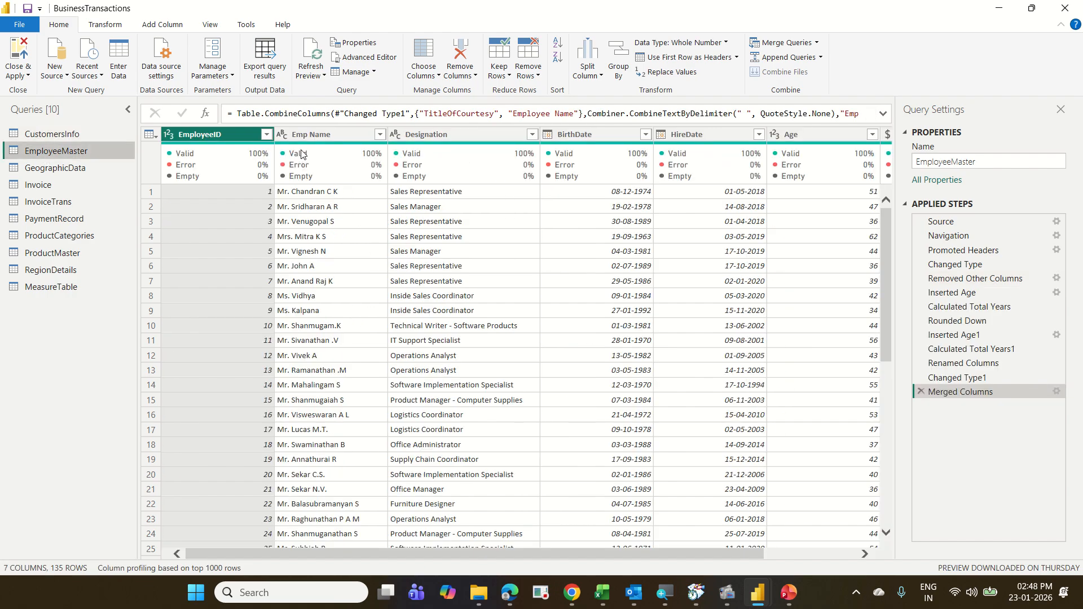
mouse_move(302, 153)
left_click(338, 135)
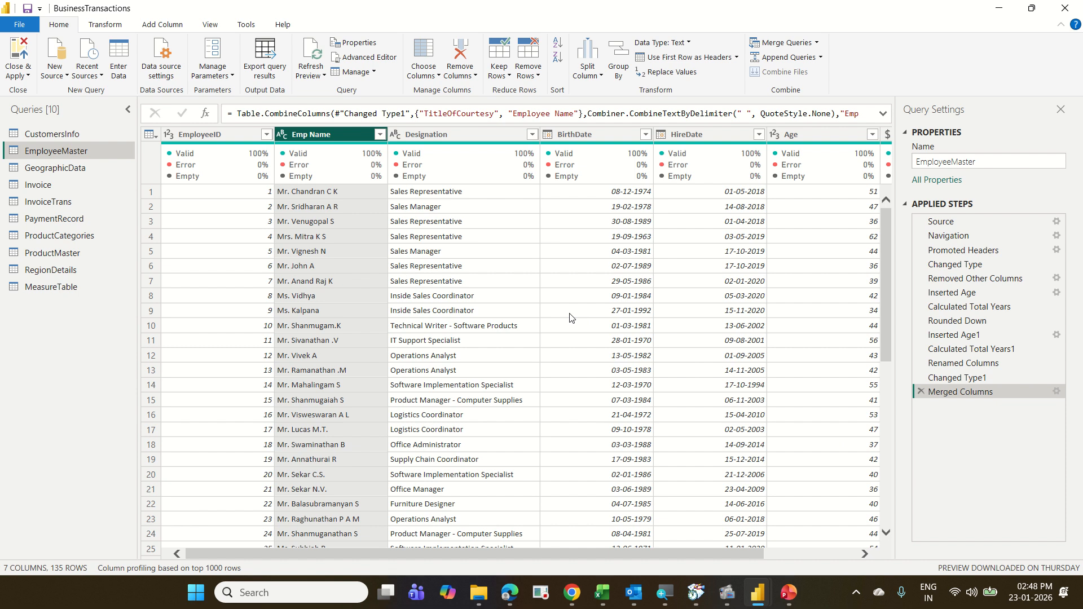
Step: Close and apply the Power Query Editor, and check the Emp Name column in the EmployeeMaster table of the report
left_click(19, 54)
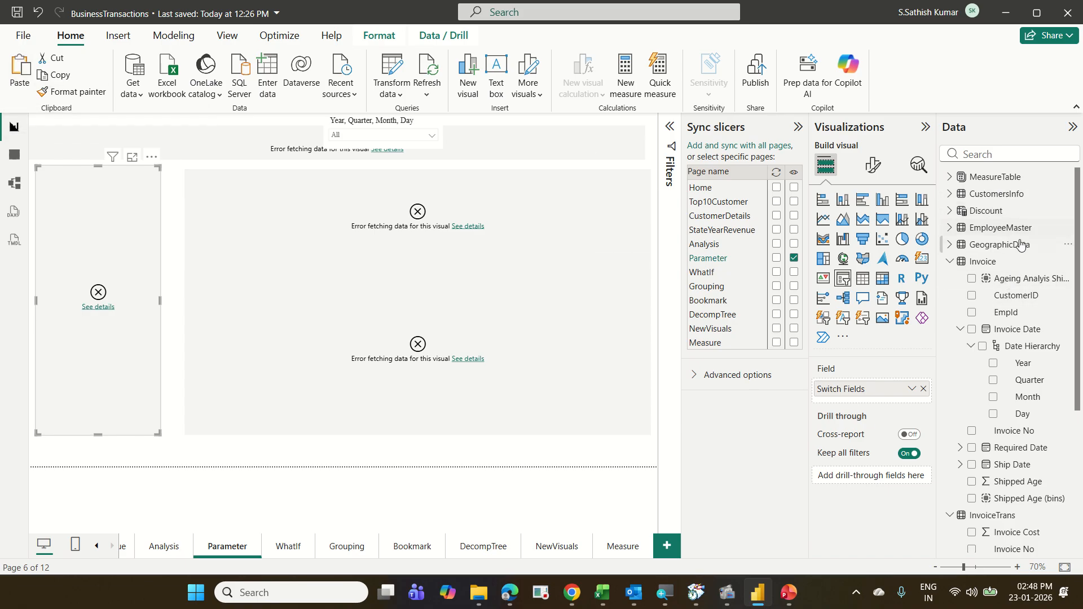
left_click(953, 227)
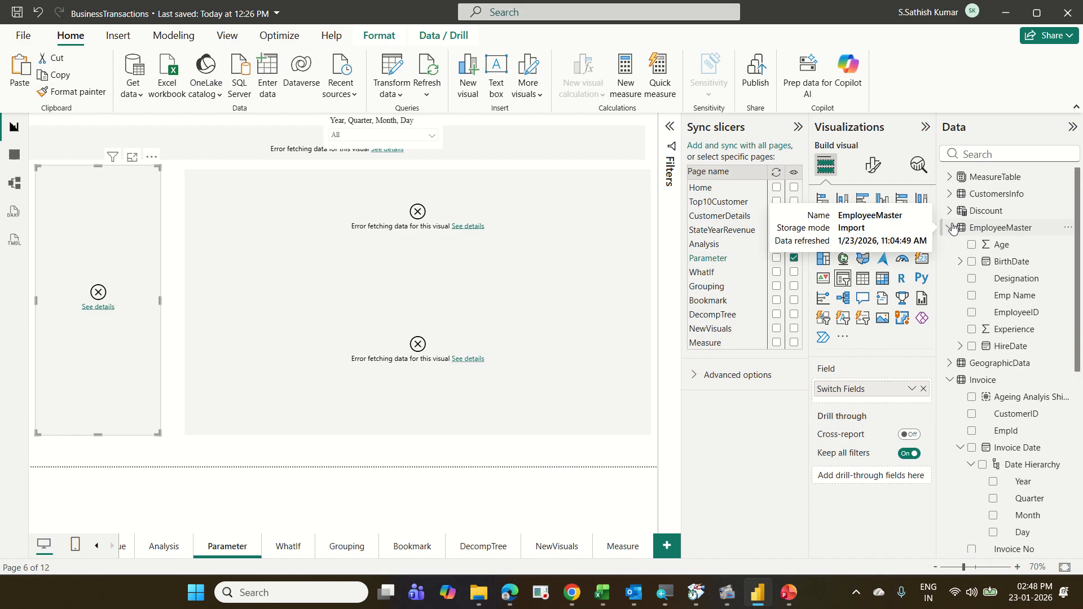
left_click(1019, 299)
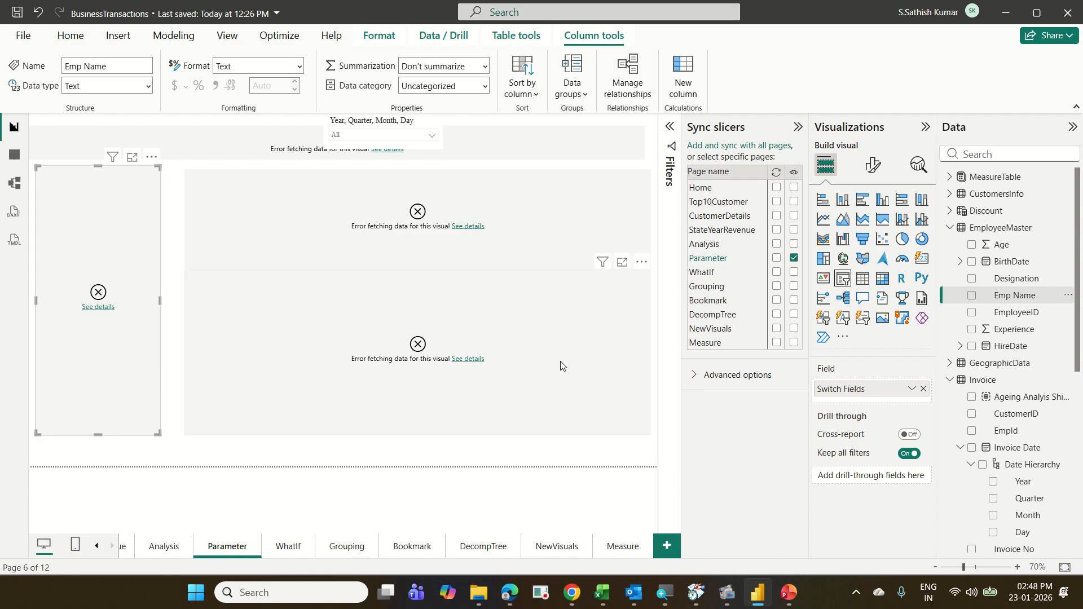
Step: Correct the Switch Fields parameter formula so its Employee Name entry references 'EmployeeMaster'[Emp Name], and commit it
scroll(1042, 402, "down", 10)
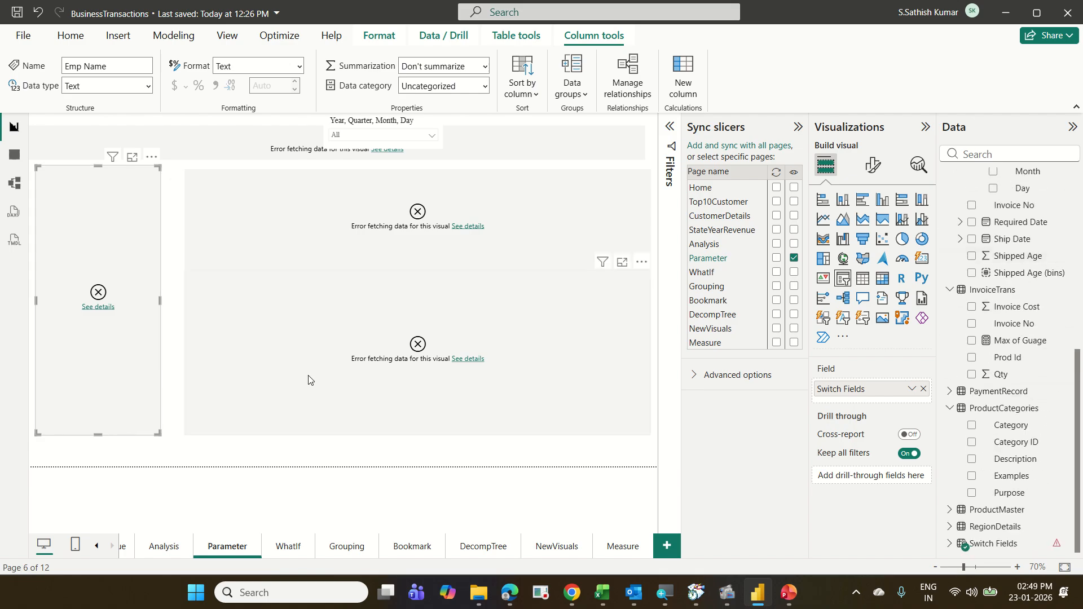
left_click(1002, 544)
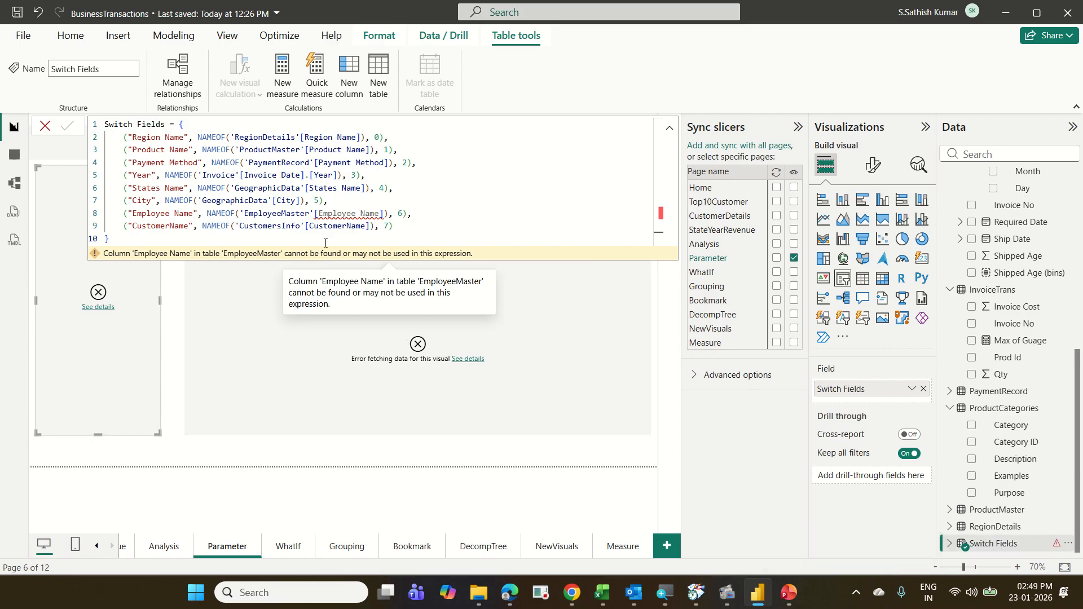
left_click(358, 214)
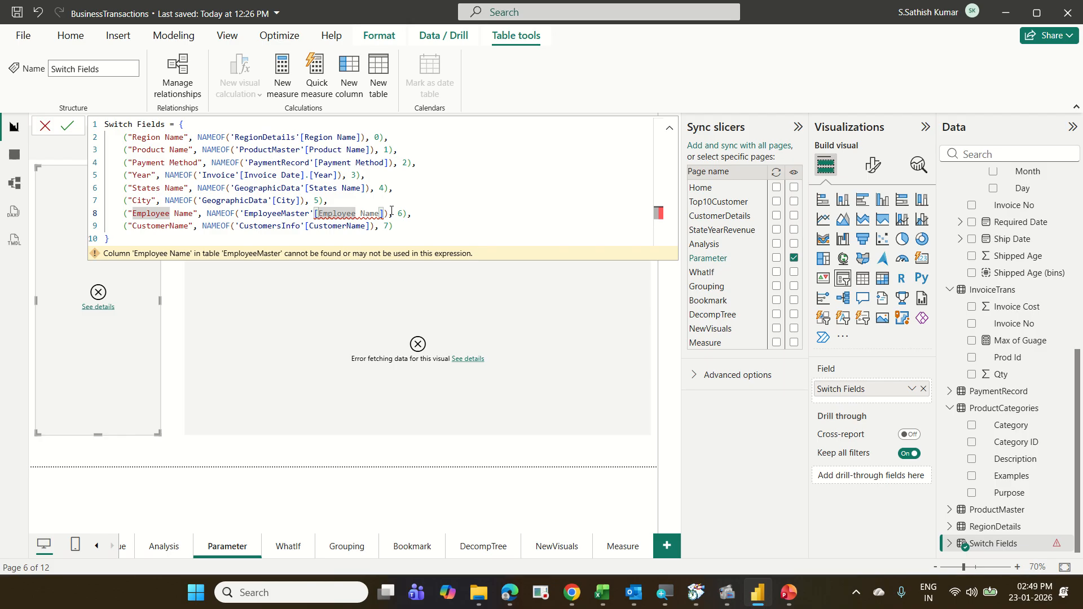
key("BackSpace")
key("BackSpace")
key("BackSpace")
key("BackSpace")
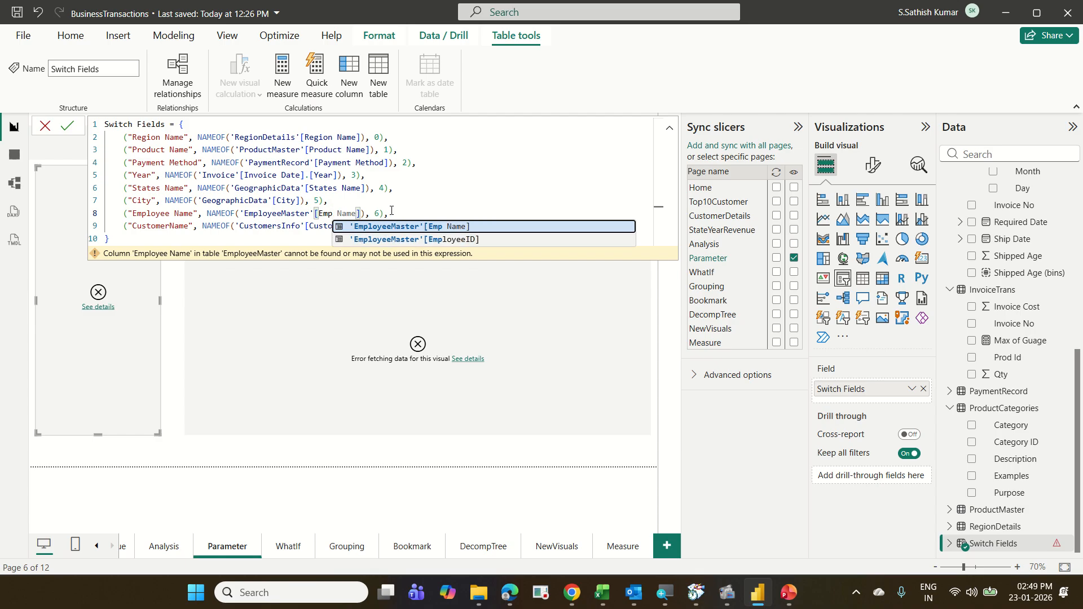
left_click(512, 181)
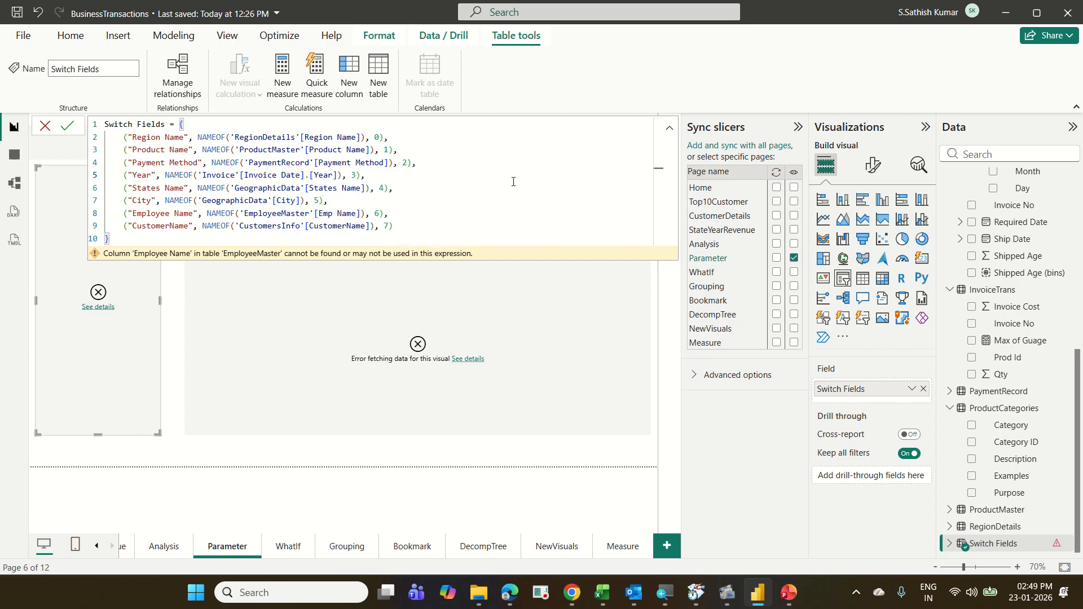
key("Return")
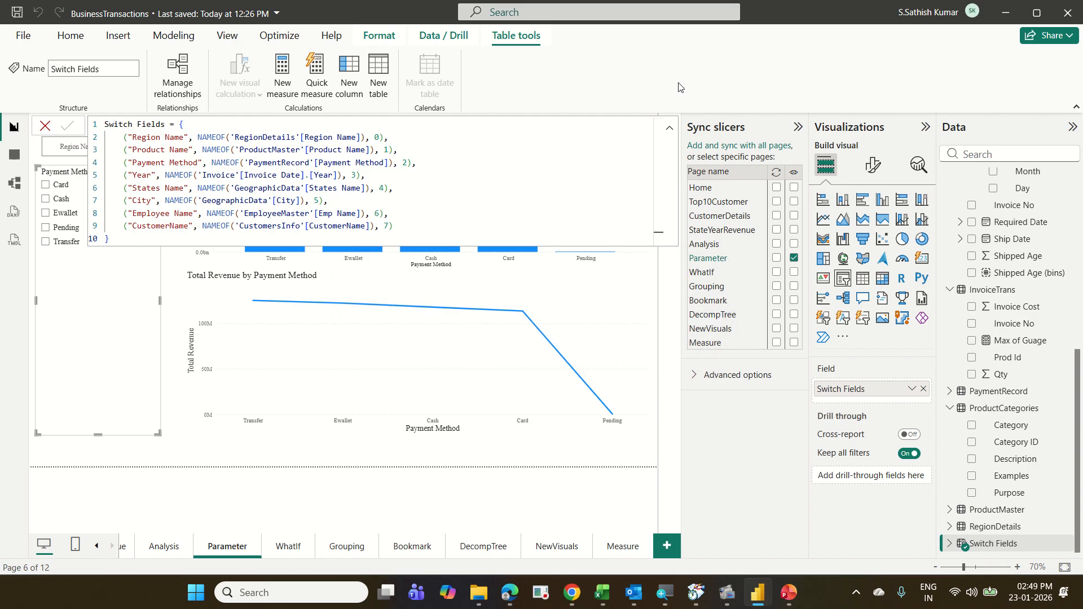
Step: Go to the Analysis page and hide the Sync slicers pane
left_click(176, 548)
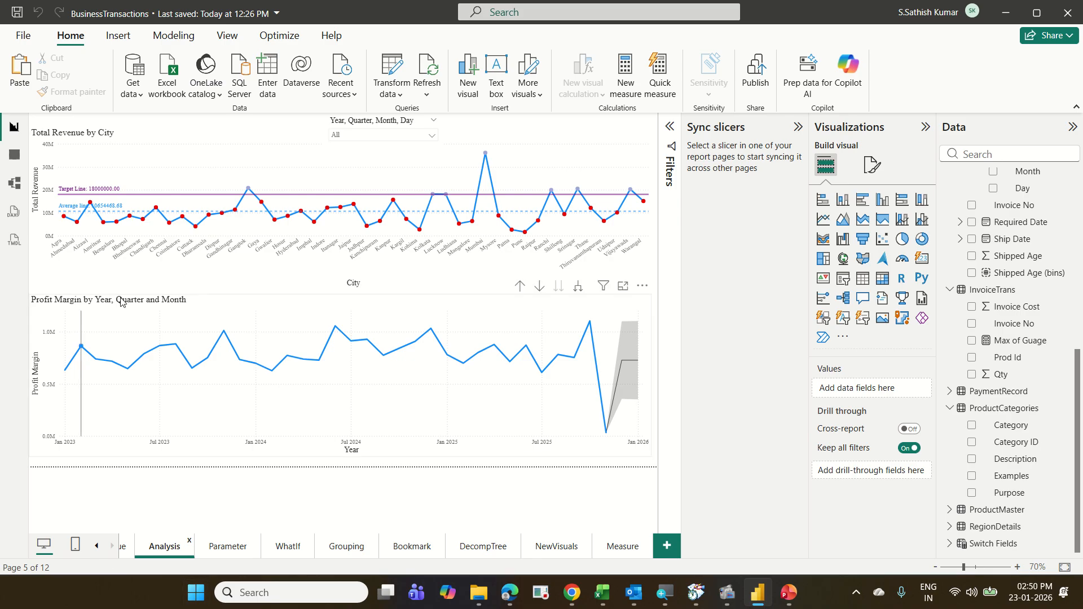
left_click(229, 38)
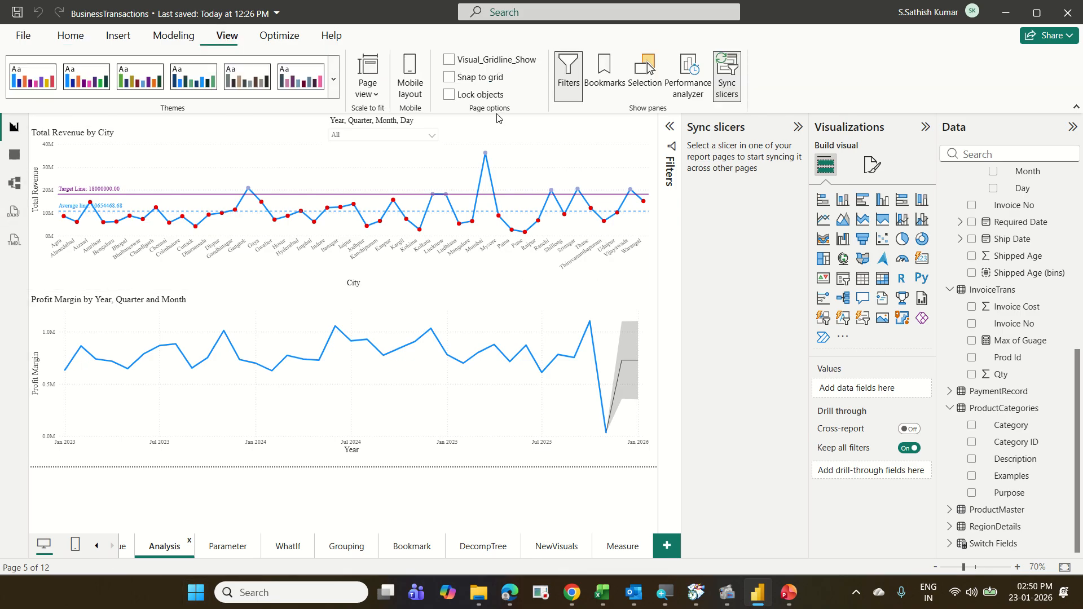
left_click(735, 91)
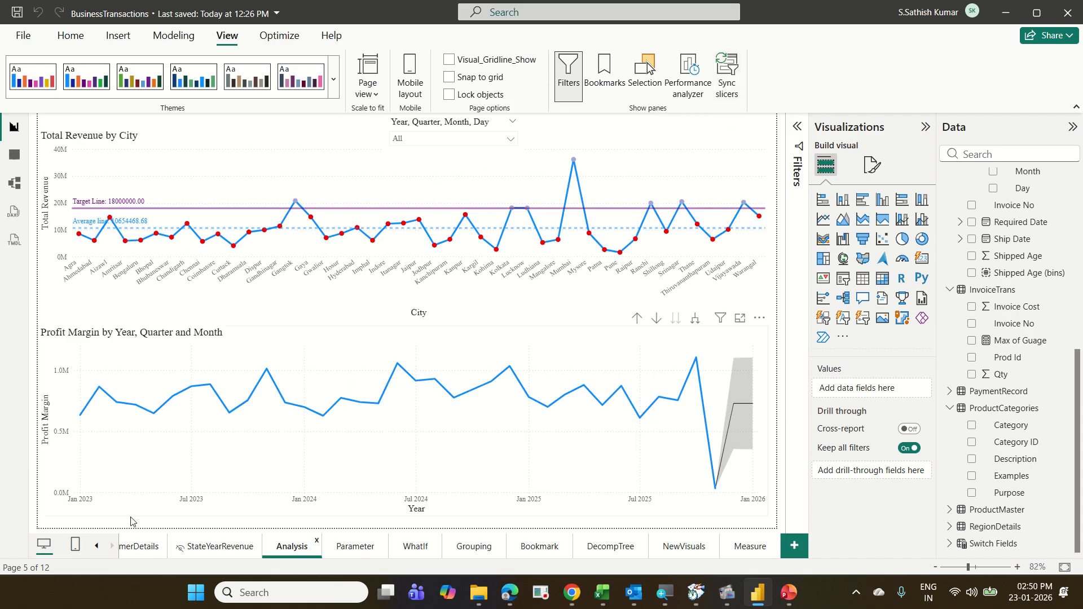
Step: Review the CustomerDetails page and the Home page of the report
left_click(133, 547)
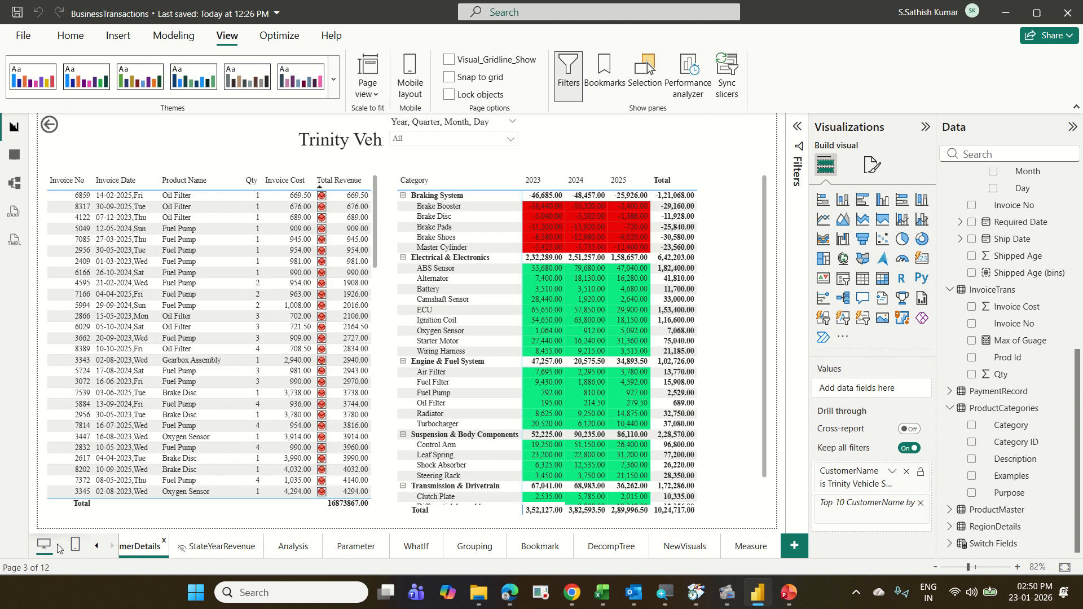
left_click(97, 547)
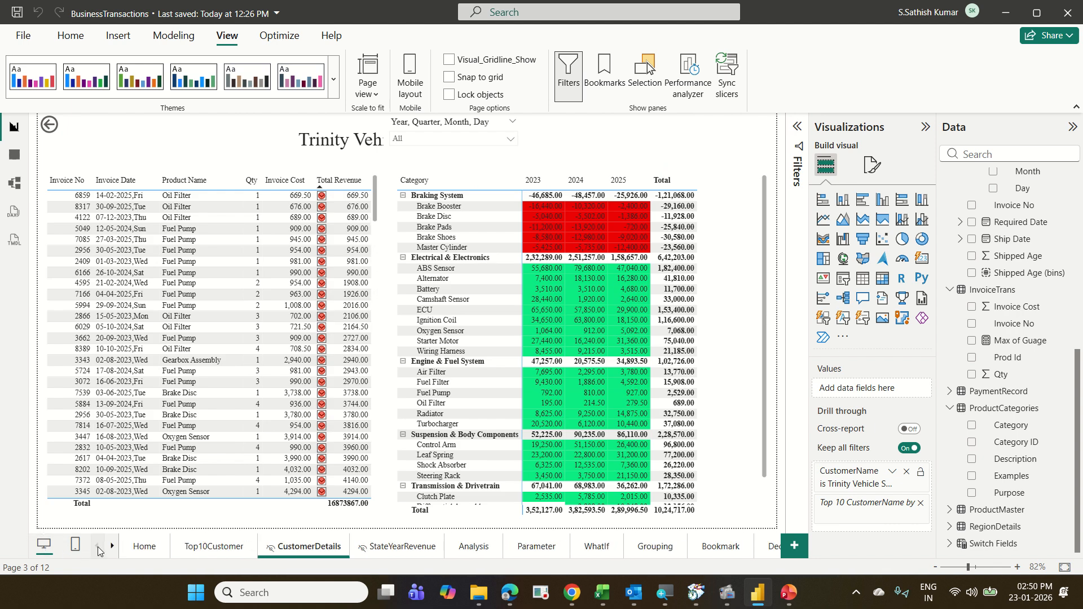
left_click(145, 546)
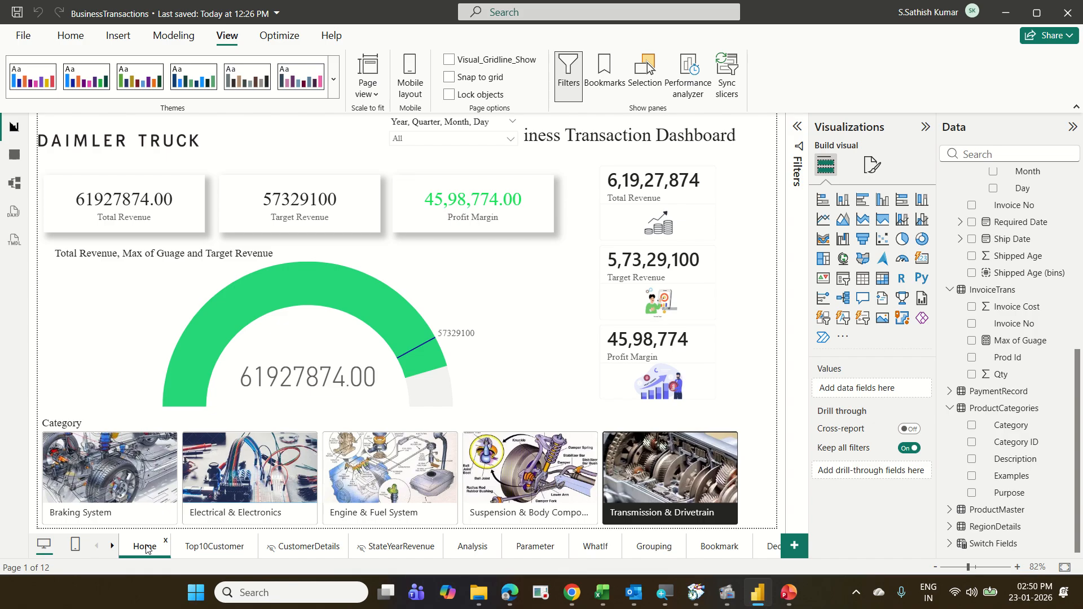
Step: Add a new report page and insert a page navigator, placing it horizontally centred and slightly above the middle of the canvas
left_click(795, 546)
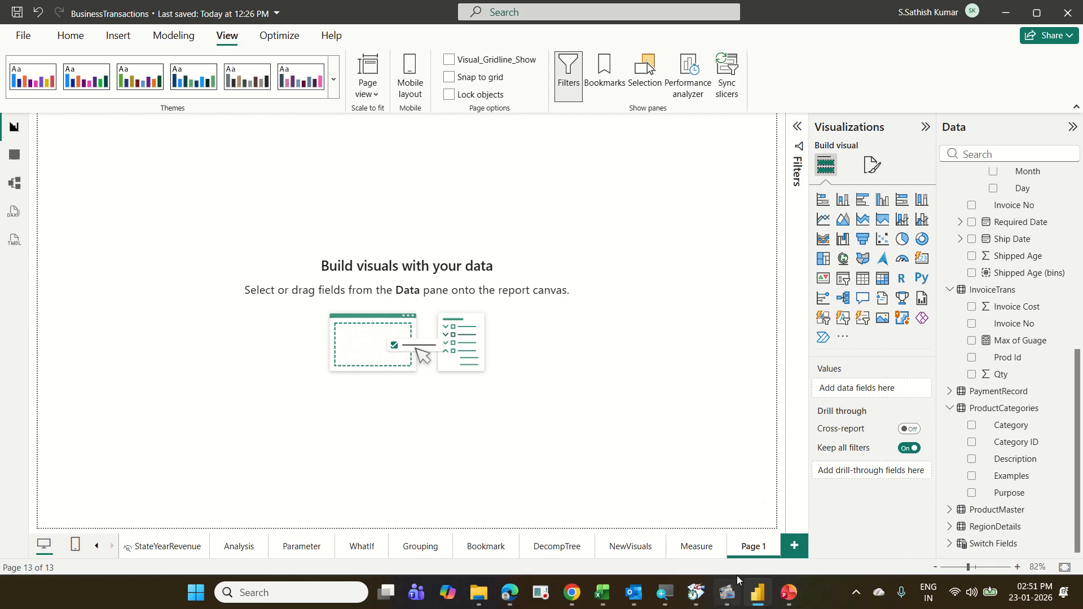
left_click(120, 44)
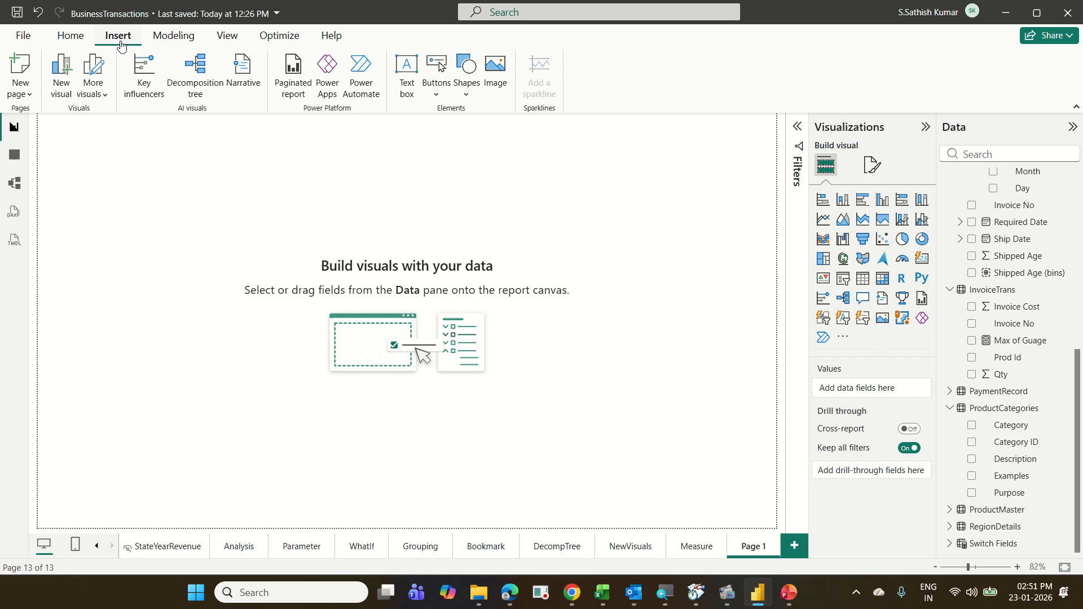
left_click(439, 101)
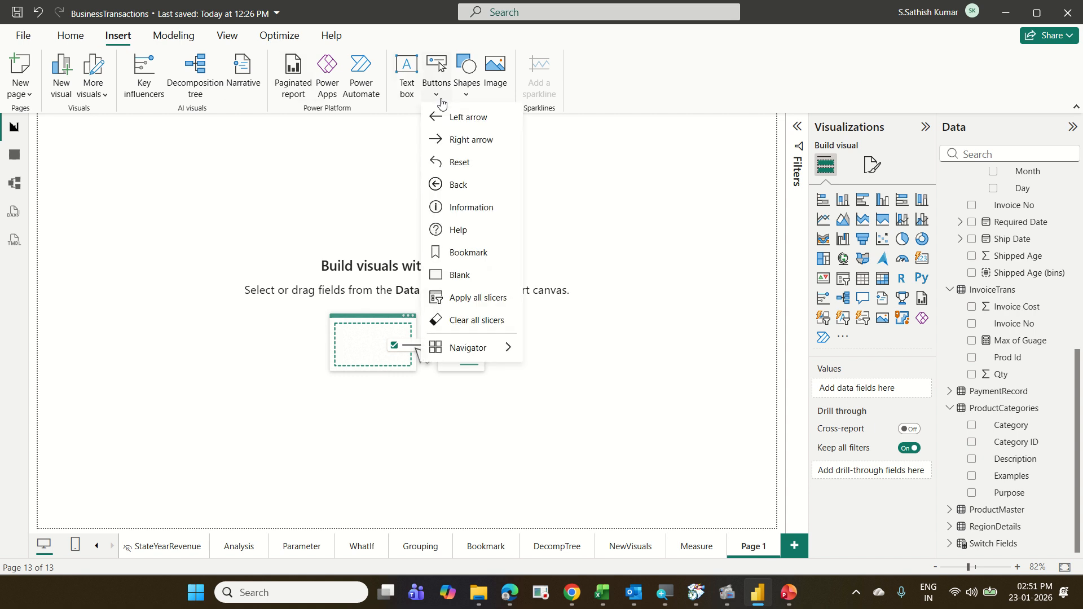
mouse_move(467, 359)
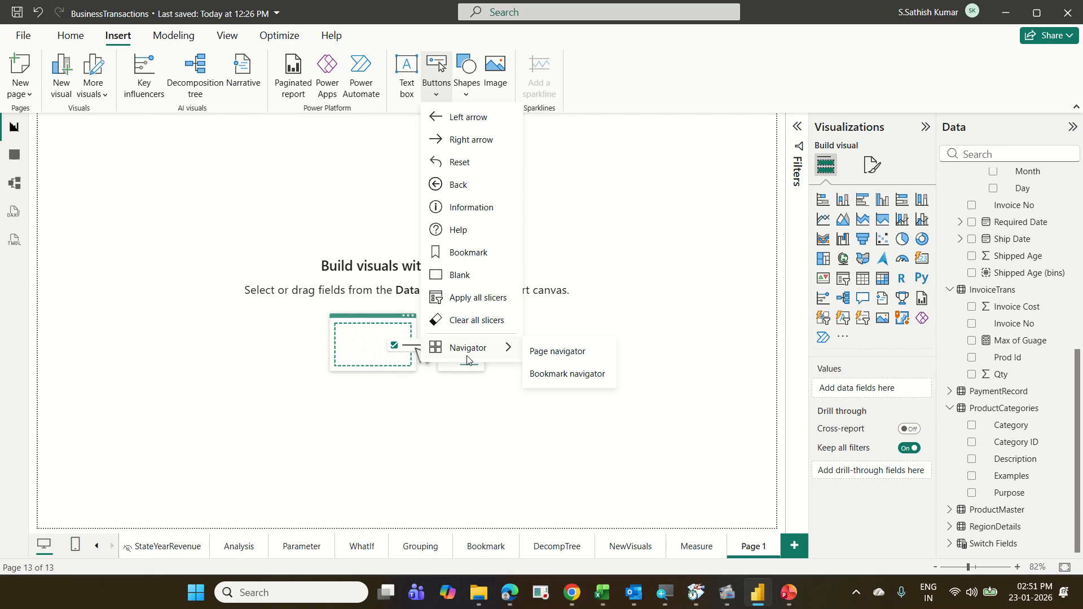
left_click(566, 354)
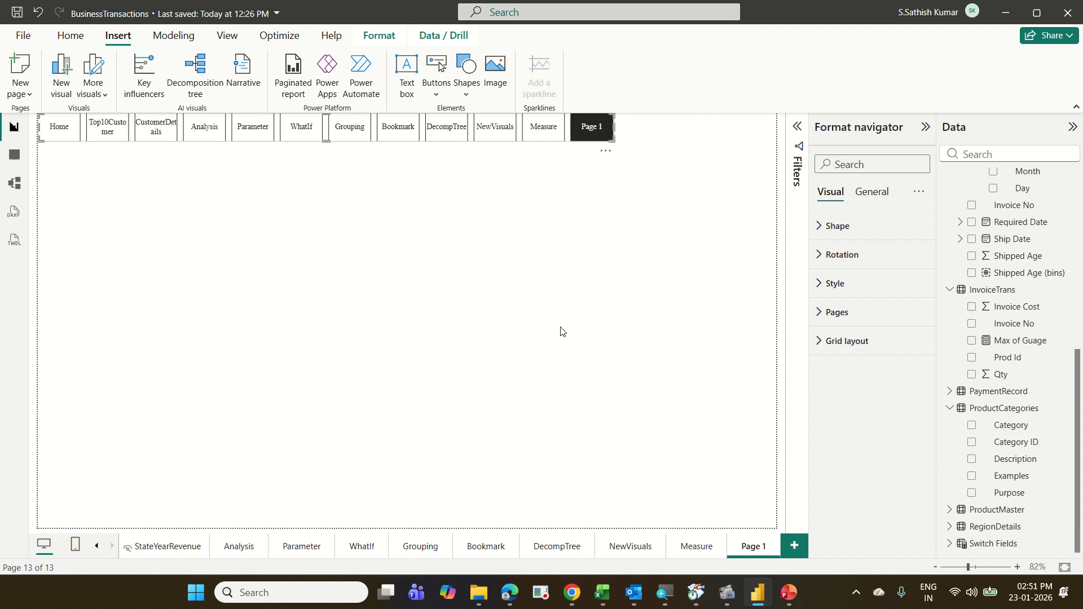
left_click_drag(577, 153, 635, 266)
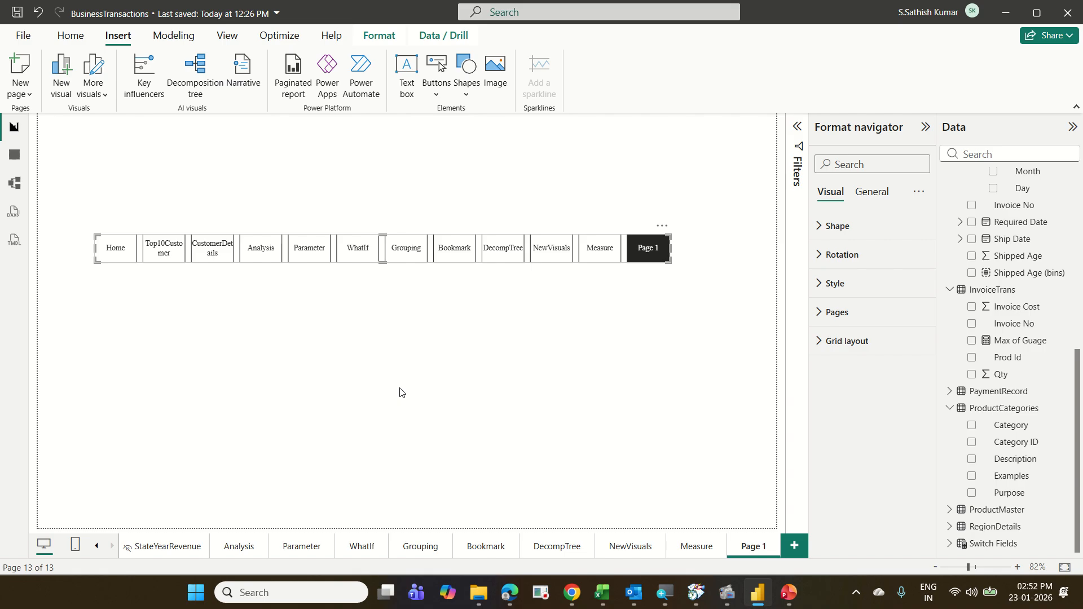
left_click(96, 546)
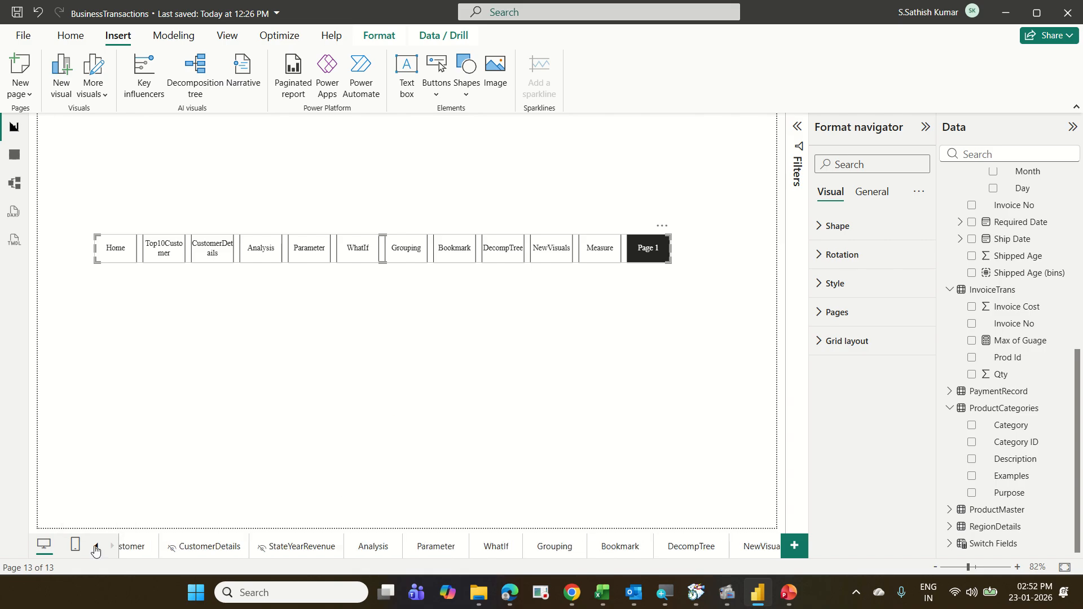
left_click(96, 547)
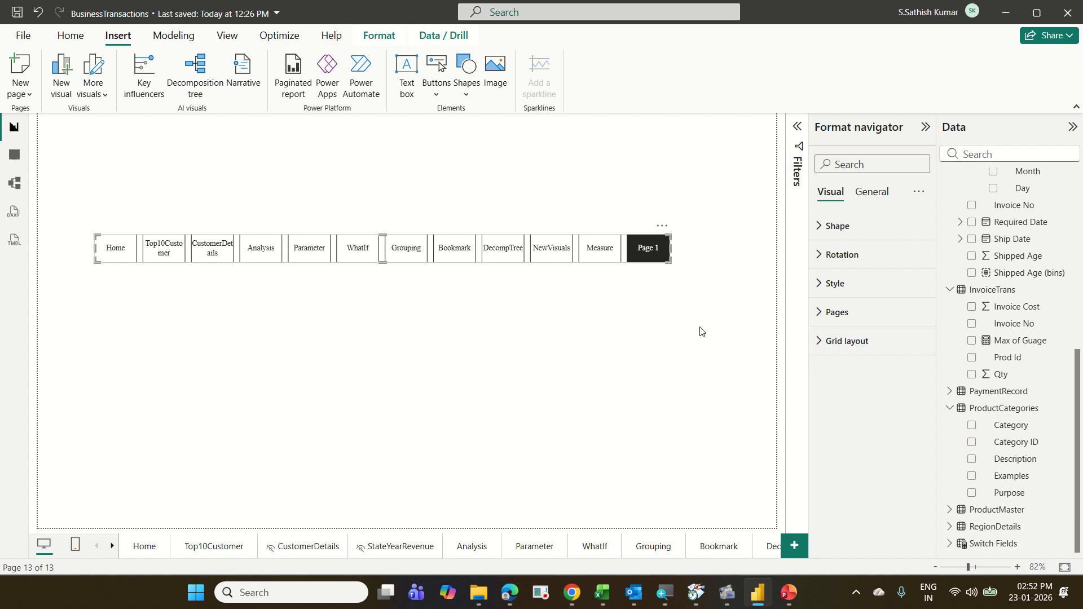
mouse_move(640, 278)
left_mouse_down()
mouse_move(692, 257)
mouse_move(622, 224)
mouse_move(647, 277)
mouse_move(666, 277)
left_mouse_up()
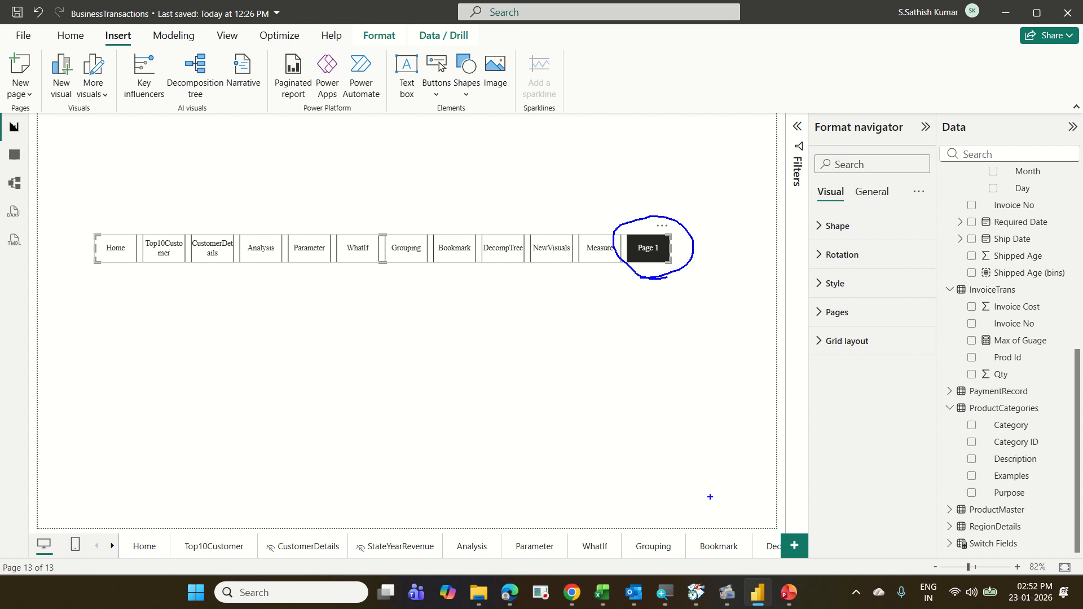
left_click_drag(662, 232, 625, 292)
left_click_drag(626, 240, 692, 315)
left_click_drag(95, 274, 602, 274)
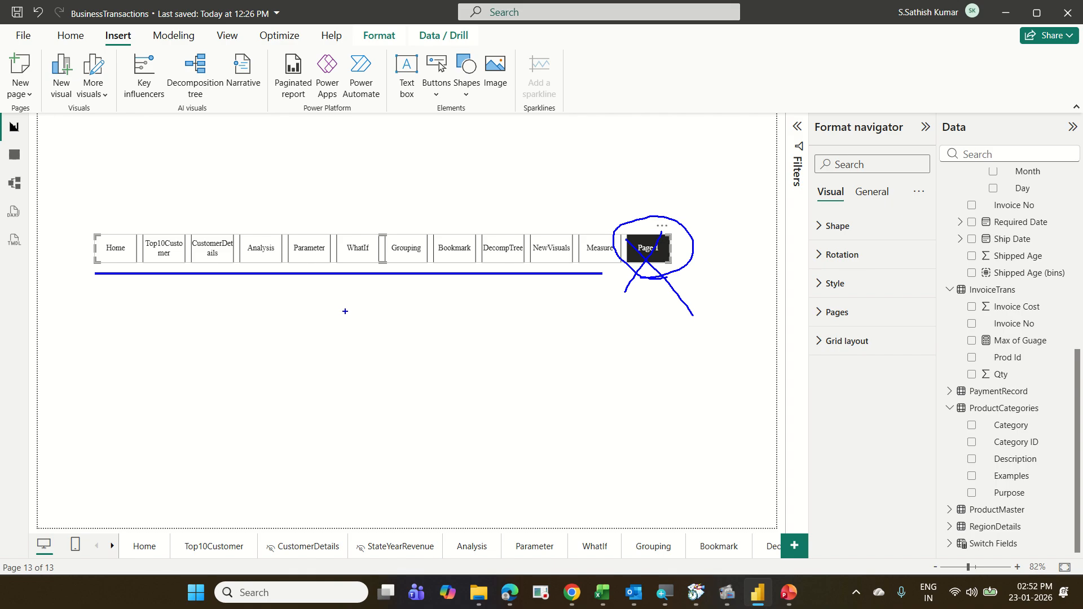
mouse_move(346, 312)
left_mouse_down()
mouse_move(401, 332)
mouse_move(467, 493)
left_mouse_up()
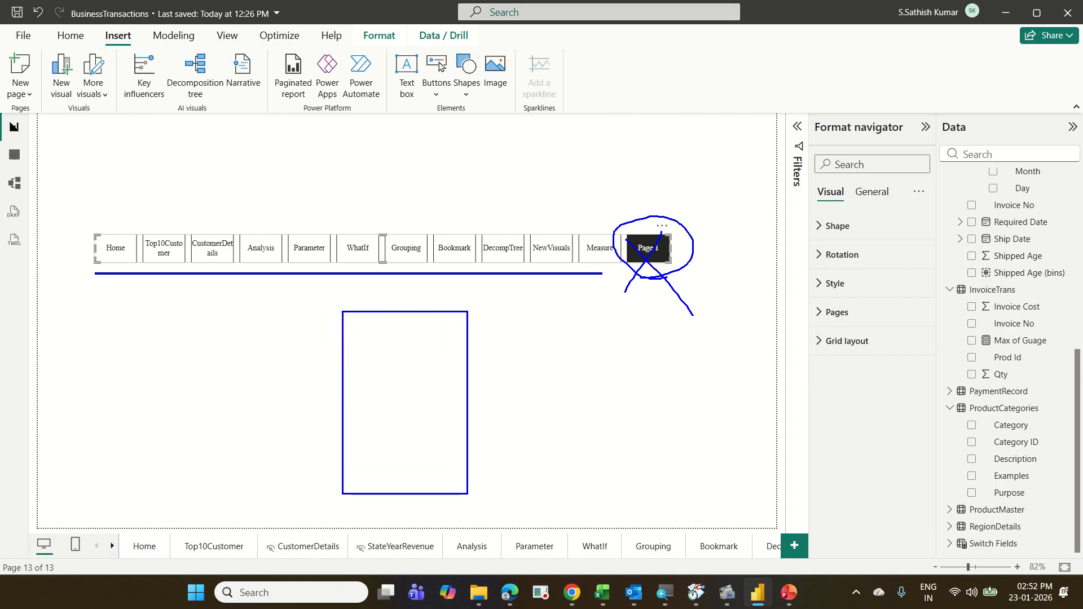
key("Escape")
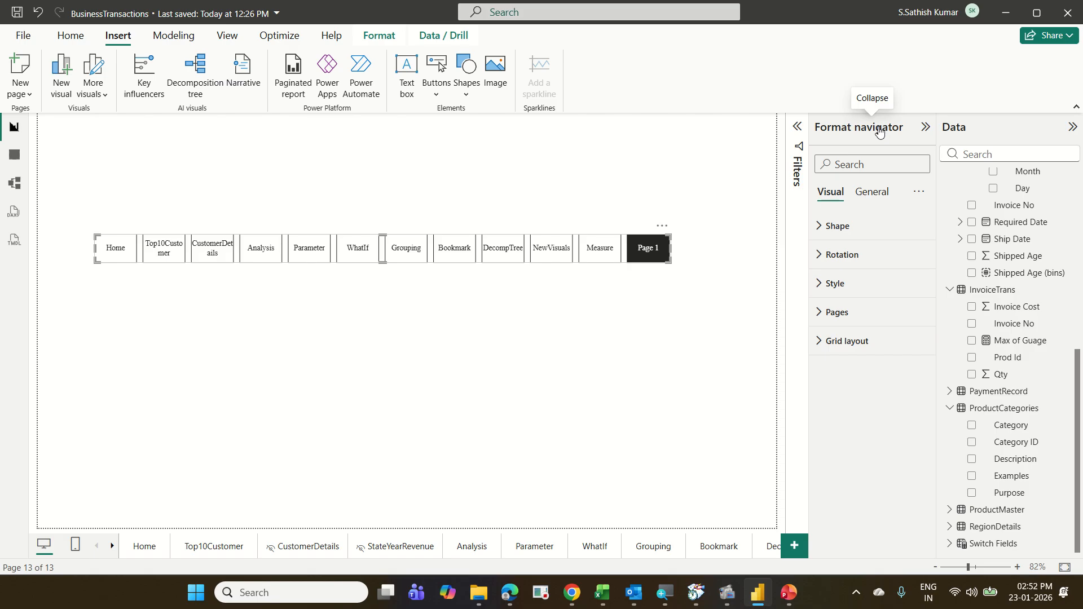
left_click(444, 100)
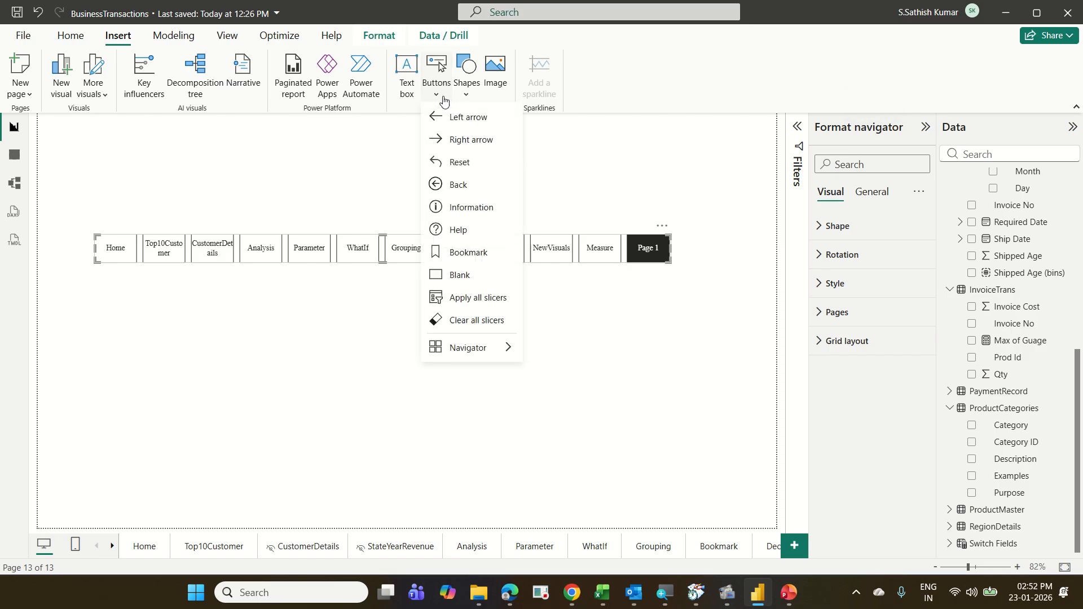
mouse_move(505, 352)
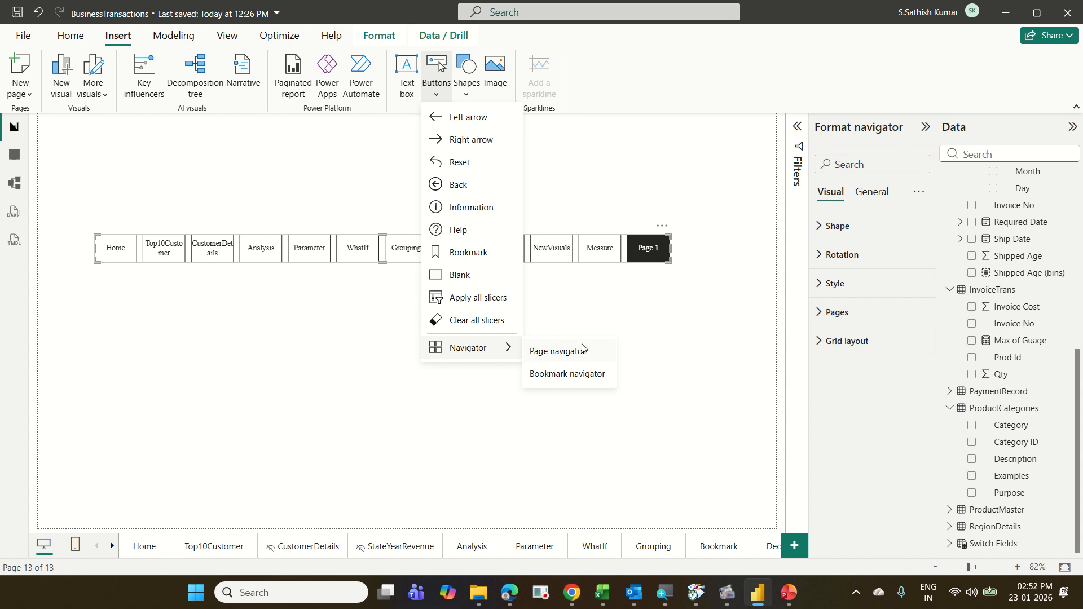
left_click(751, 349)
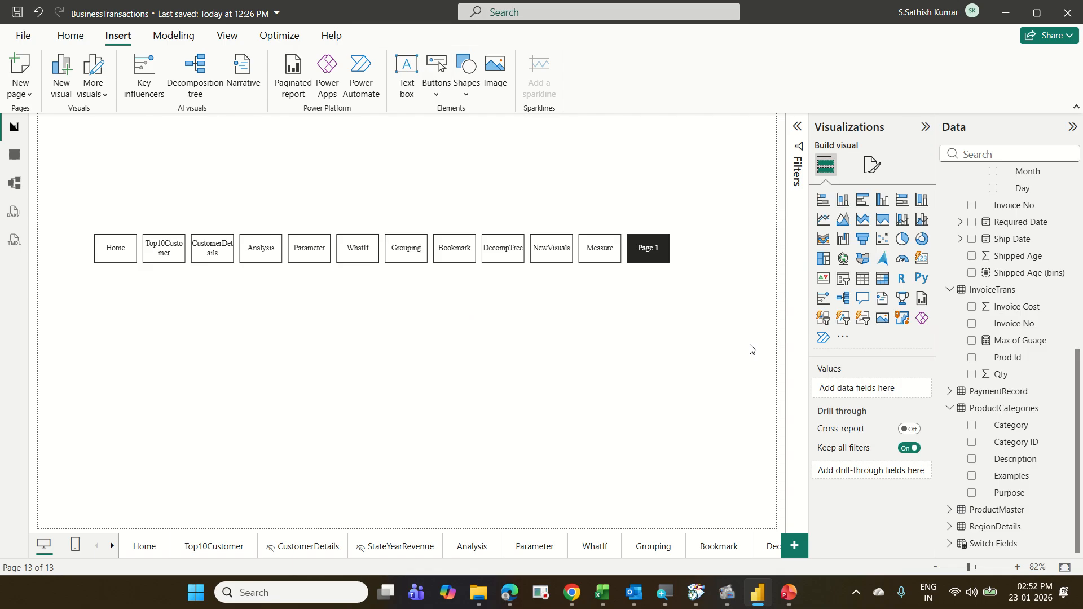
Step: Hide Page 1 from the page navigator by turning off its entry in the list of shown pages
left_click(501, 260)
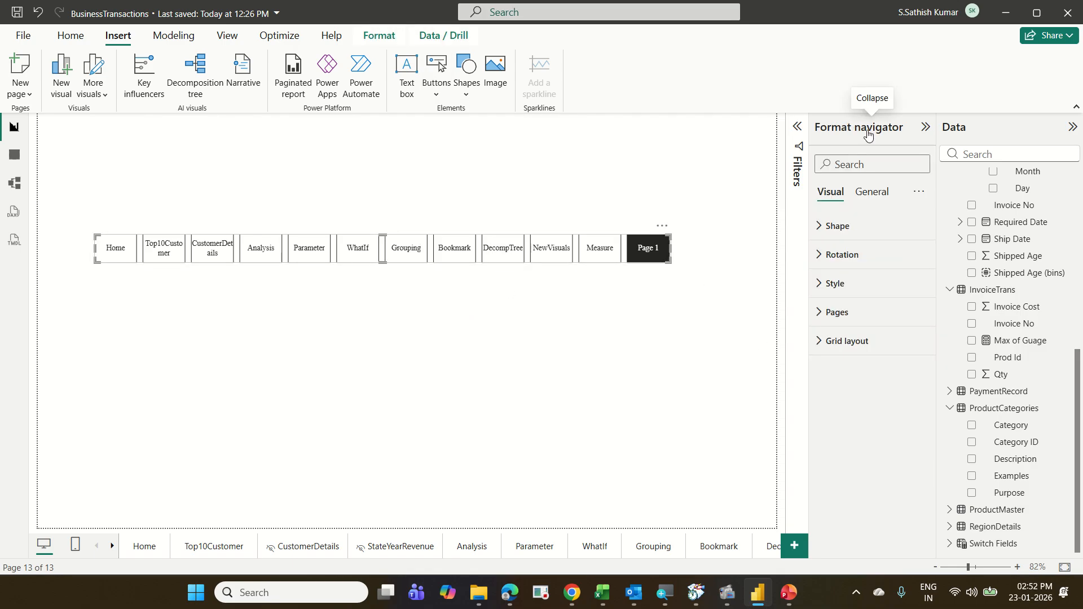
left_click(851, 315)
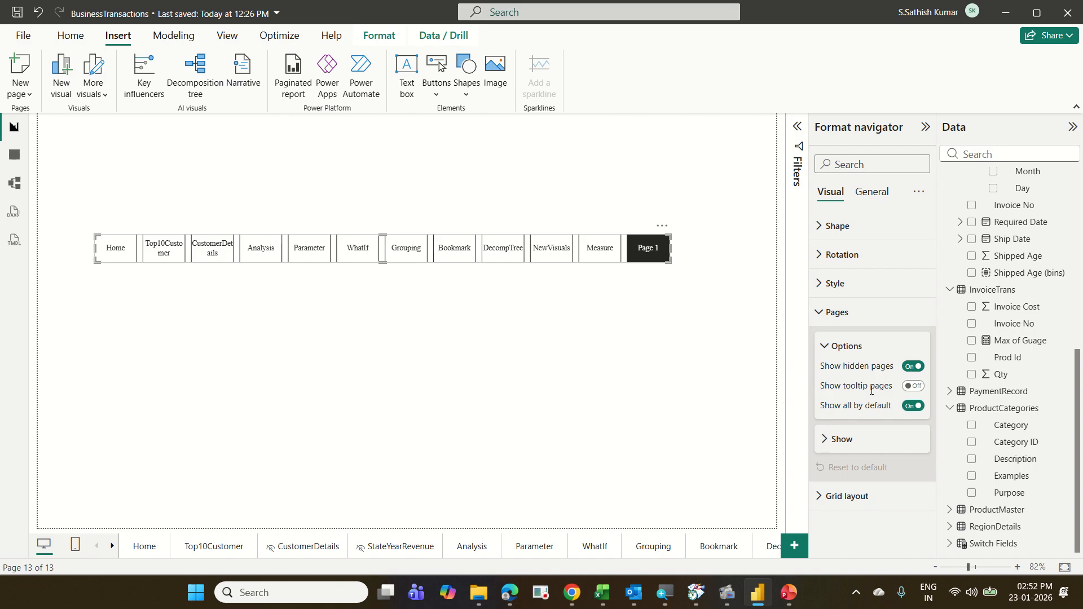
left_click(842, 439)
scroll(849, 434, "down", 3)
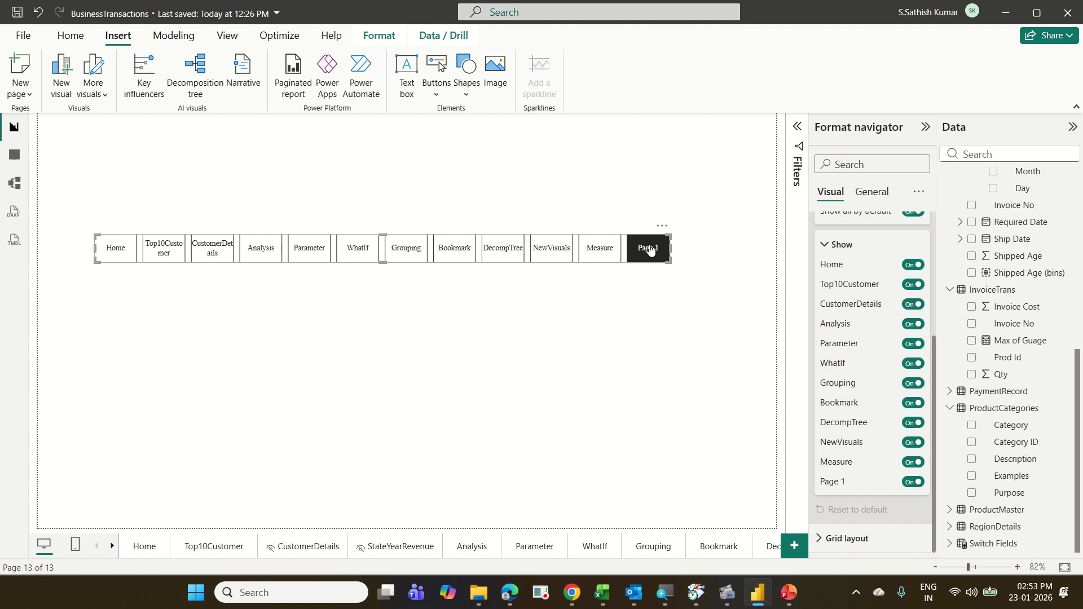
left_click(911, 483)
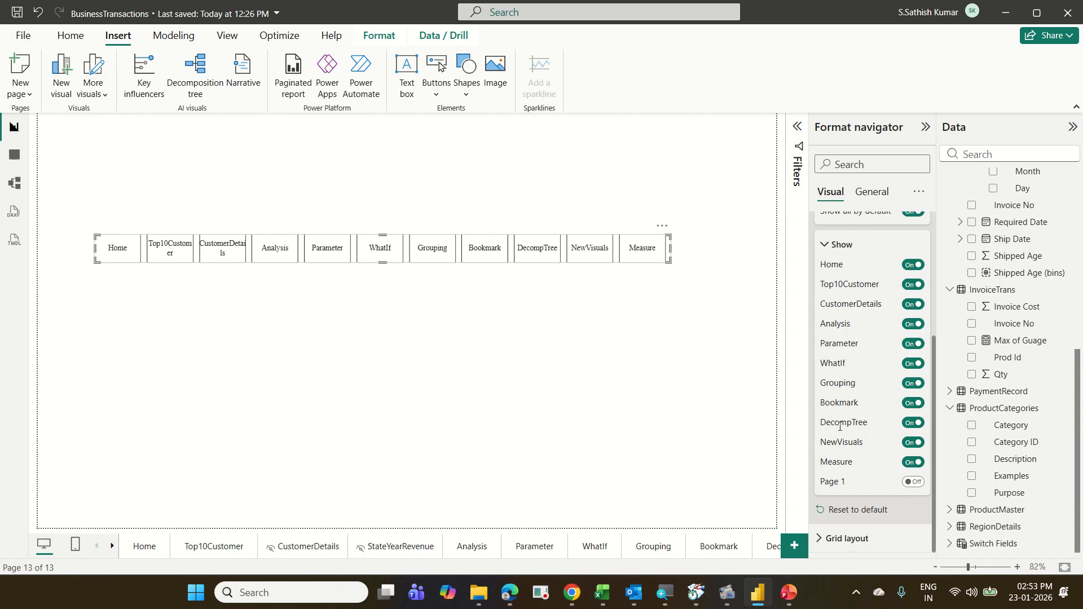
Step: Set the page navigator's grid layout orientation to Vertical and resize it into a tall, narrow column in the middle of the page
scroll(851, 423, "up", 4)
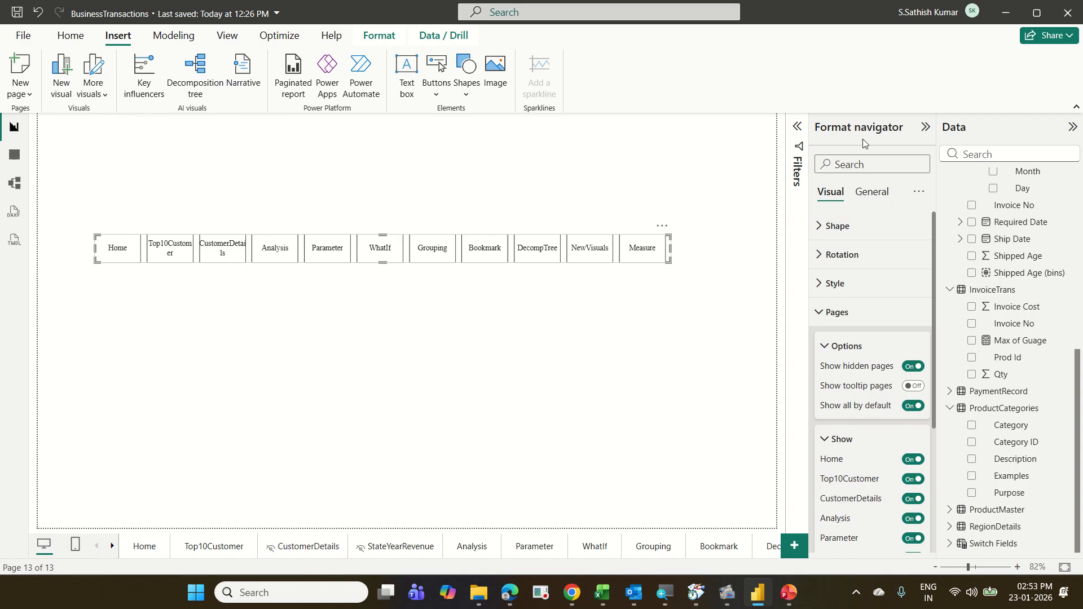
scroll(857, 311, "down", 5)
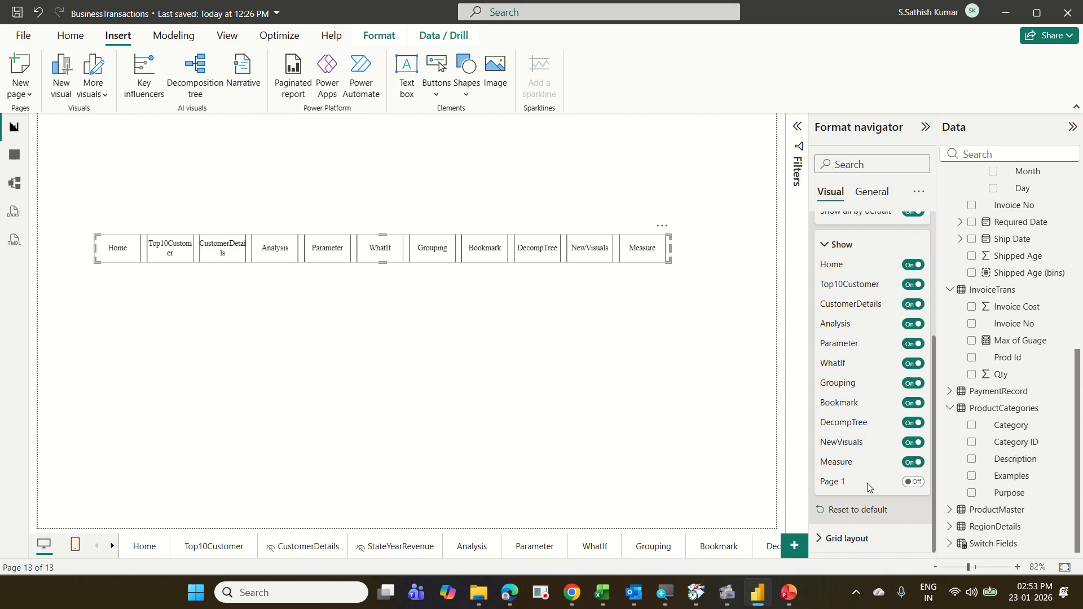
left_click(831, 540)
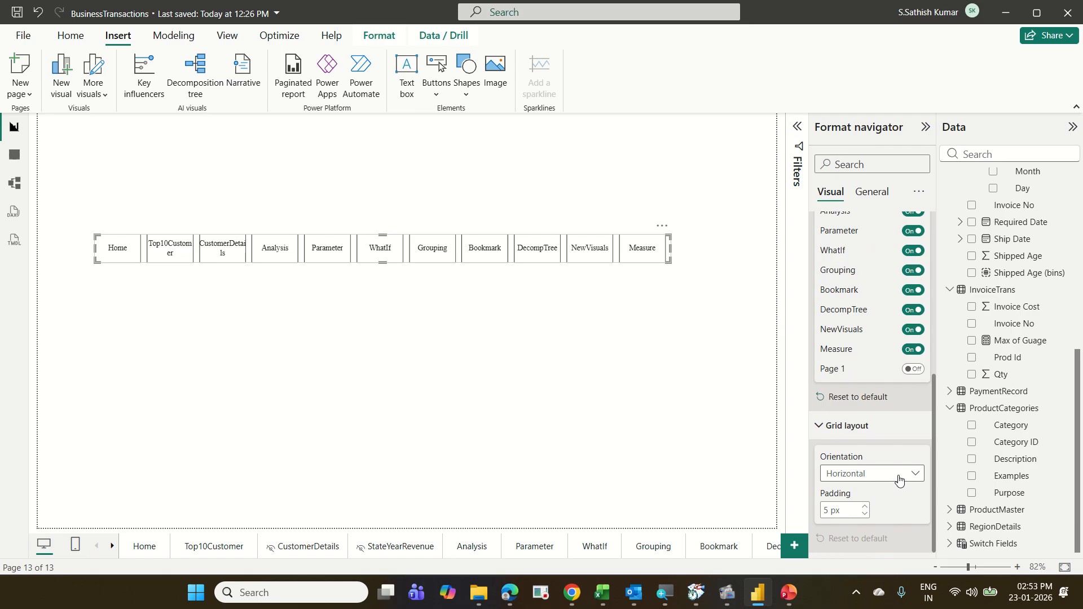
left_click(899, 480)
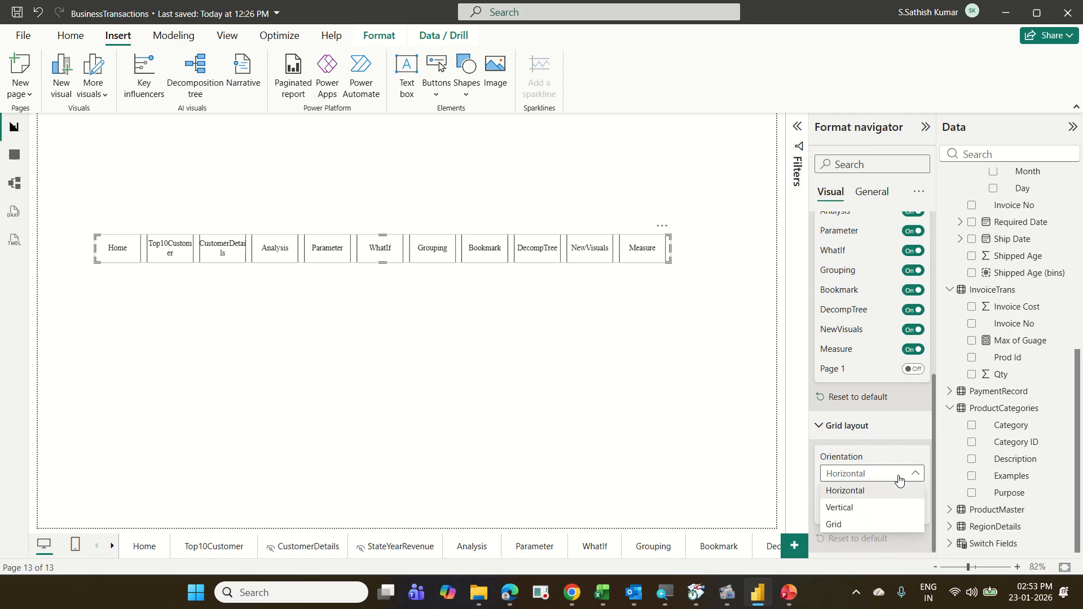
left_click(890, 509)
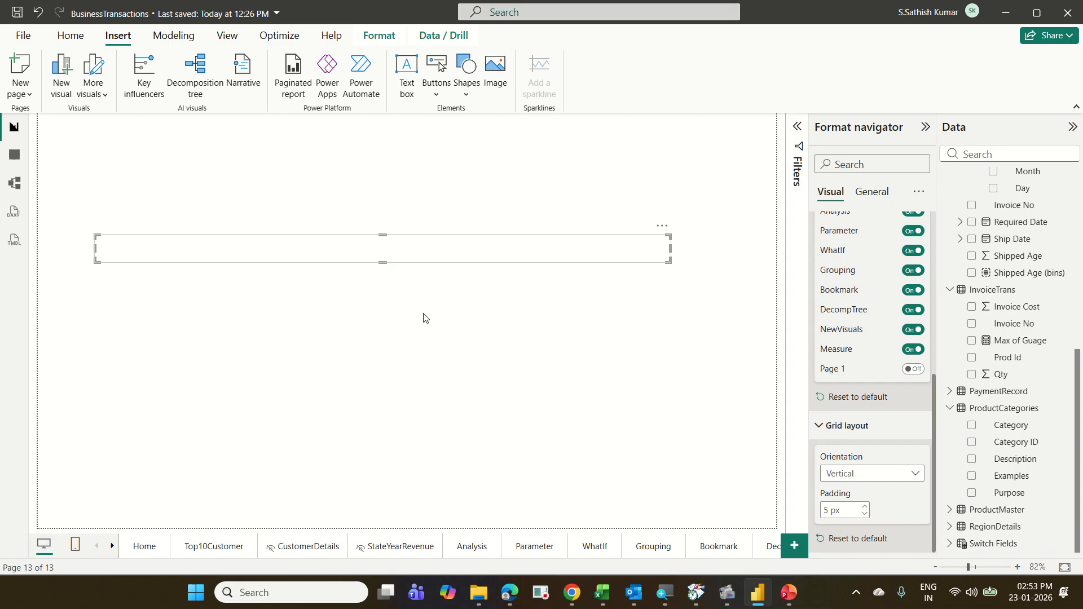
left_click_drag(383, 261, 393, 477)
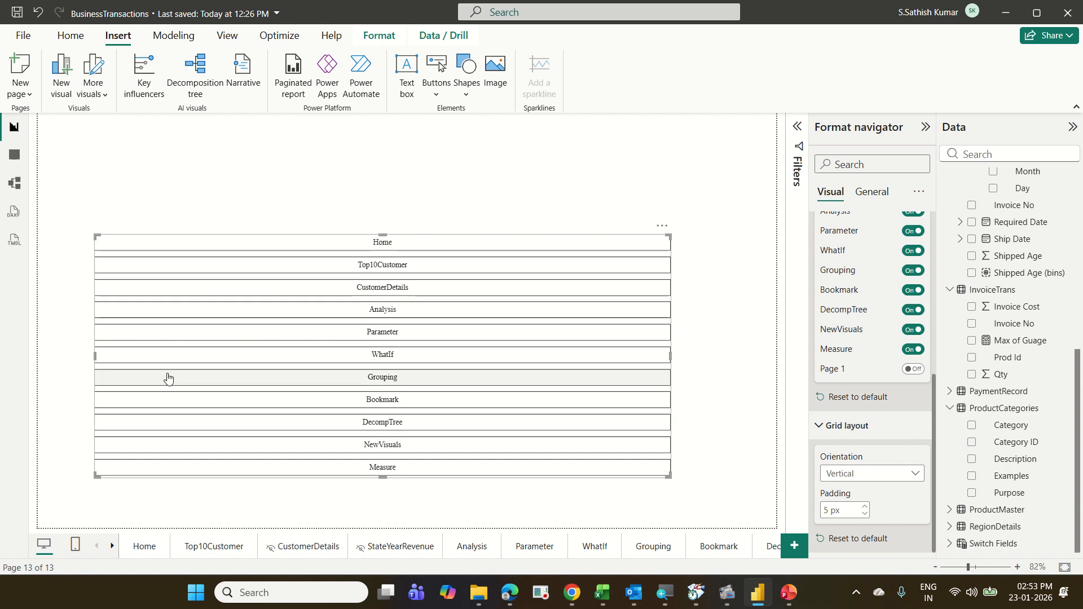
mouse_move(95, 356)
left_mouse_down()
mouse_move(519, 364)
mouse_move(324, 301)
mouse_move(366, 291)
left_mouse_up()
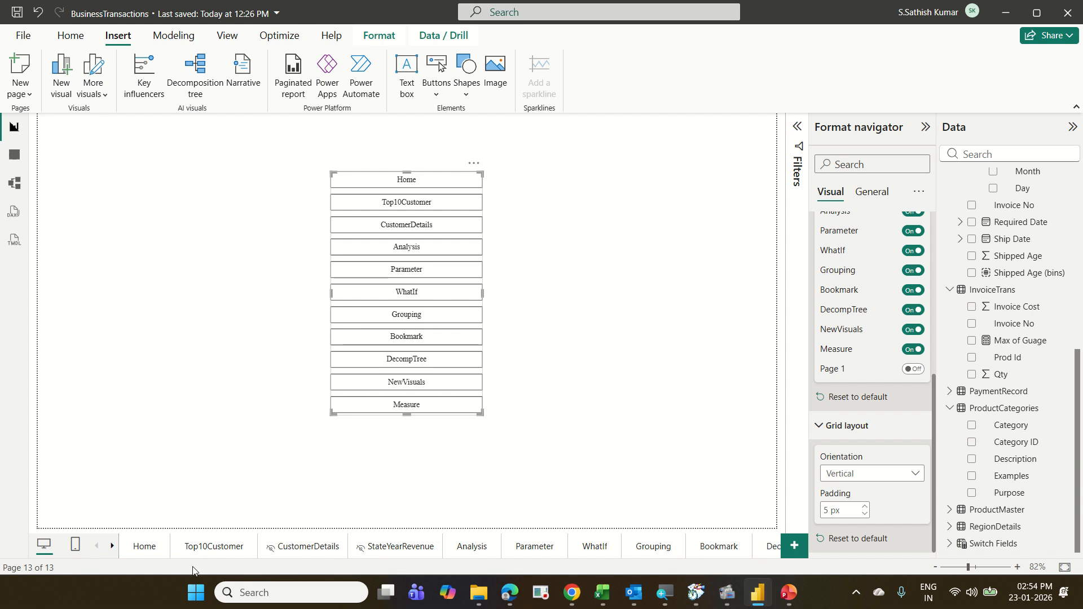
Step: Rename the report page Page 1 as Index
left_click(113, 546)
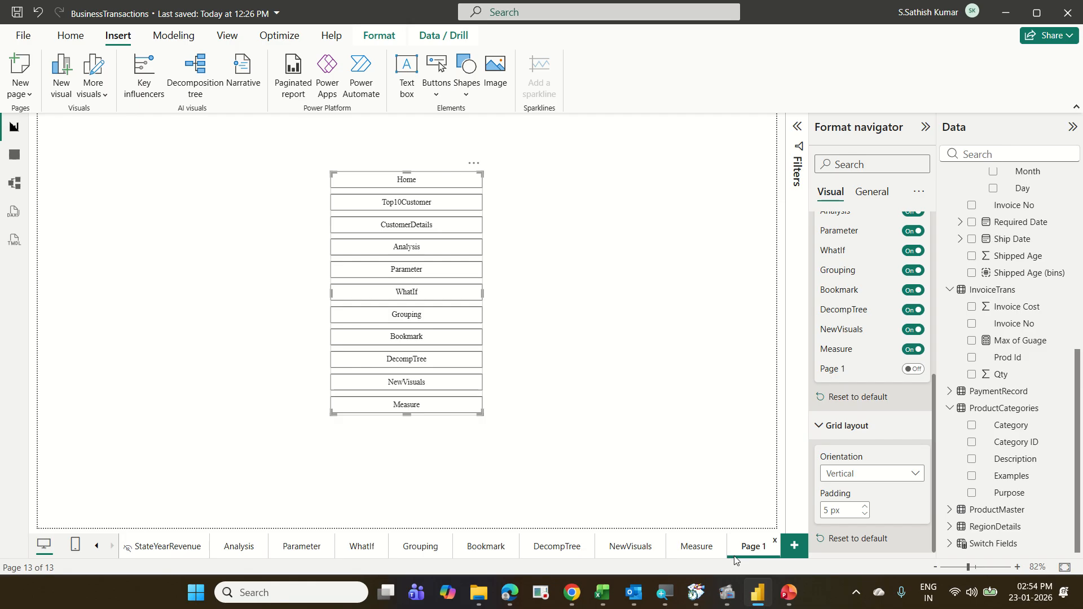
double_click(766, 549)
key("BackSpace")
key("BackSpace")
key("BackSpace")
key("BackSpace")
key("BackSpace")
key("BackSpace")
type("Index")
key("Return")
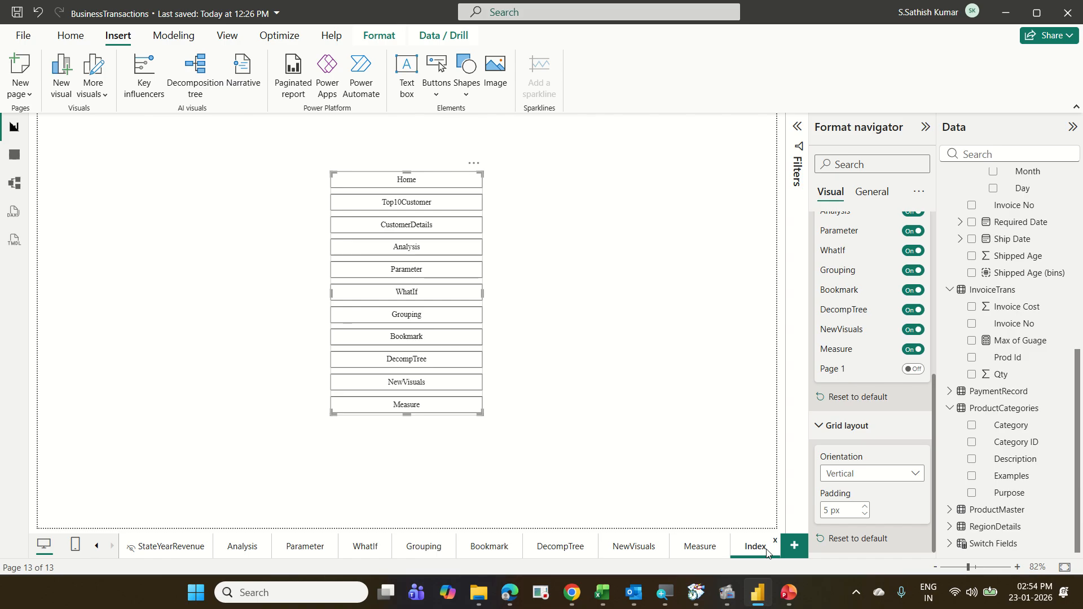
Step: Insert a Back button on the Home page and copy it
left_click(100, 550)
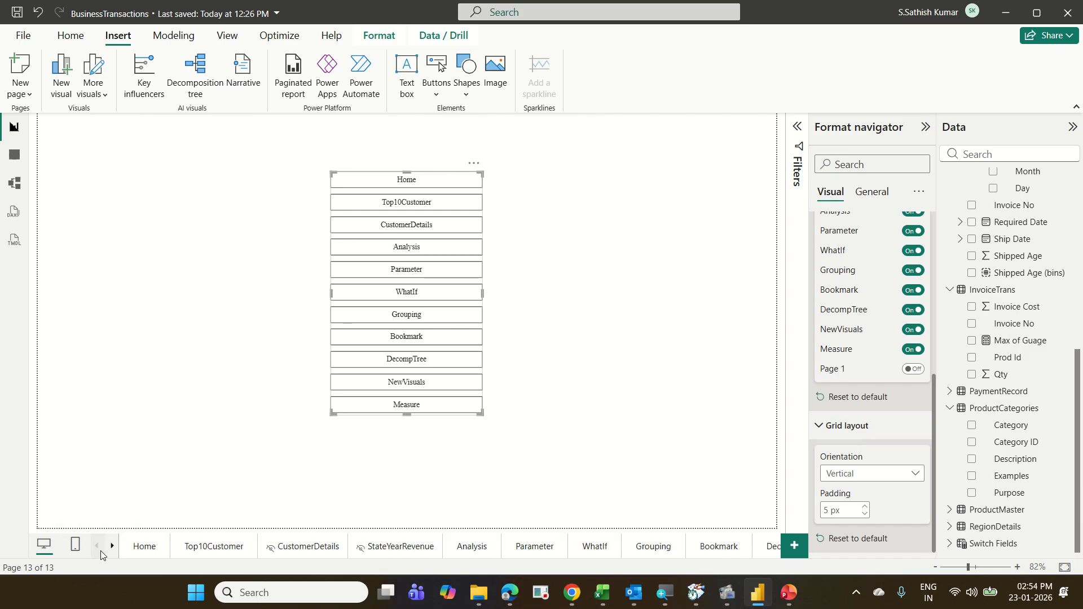
left_click(137, 550)
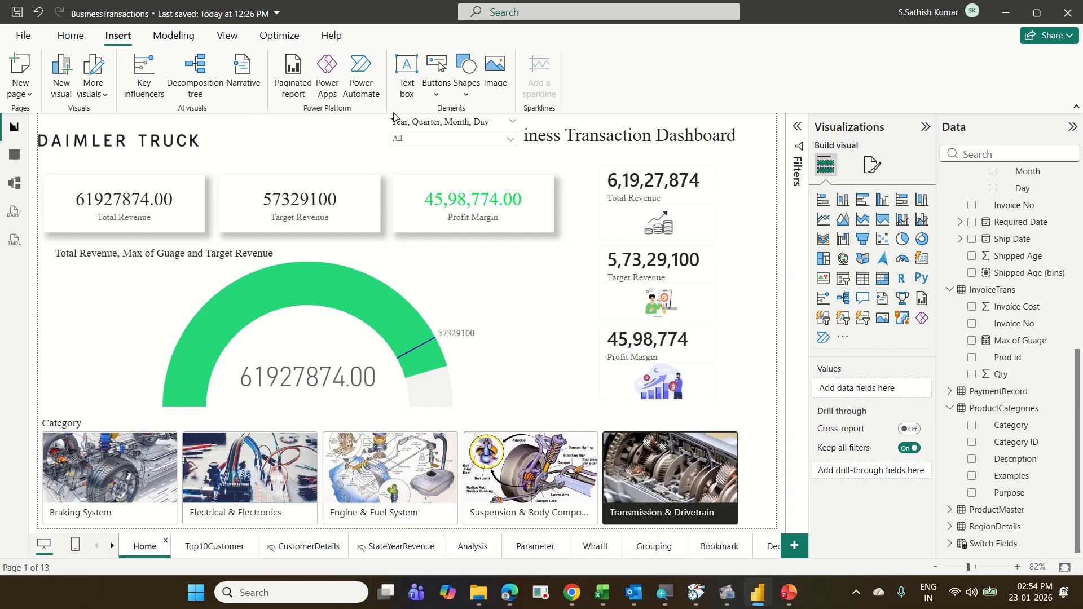
left_click(436, 95)
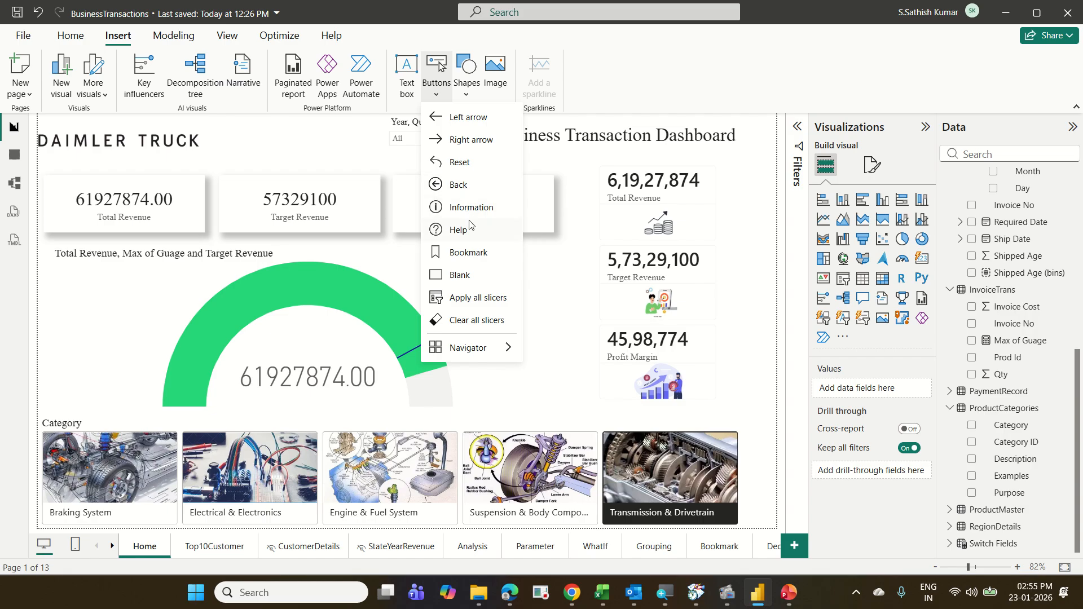
left_click(458, 185)
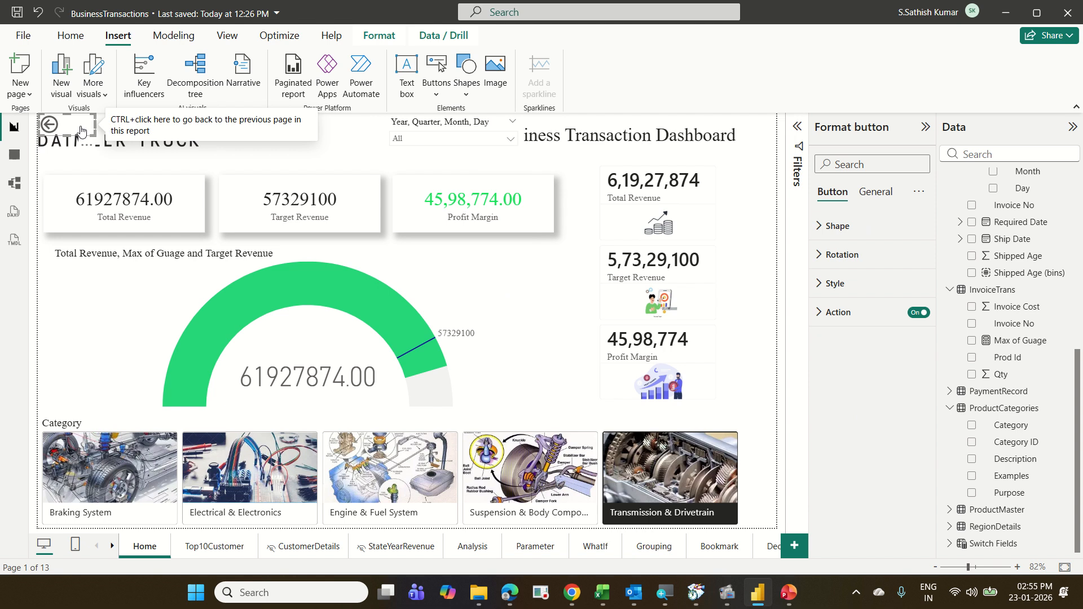
left_click_drag(81, 131, 835, 537)
key("ctrl+z")
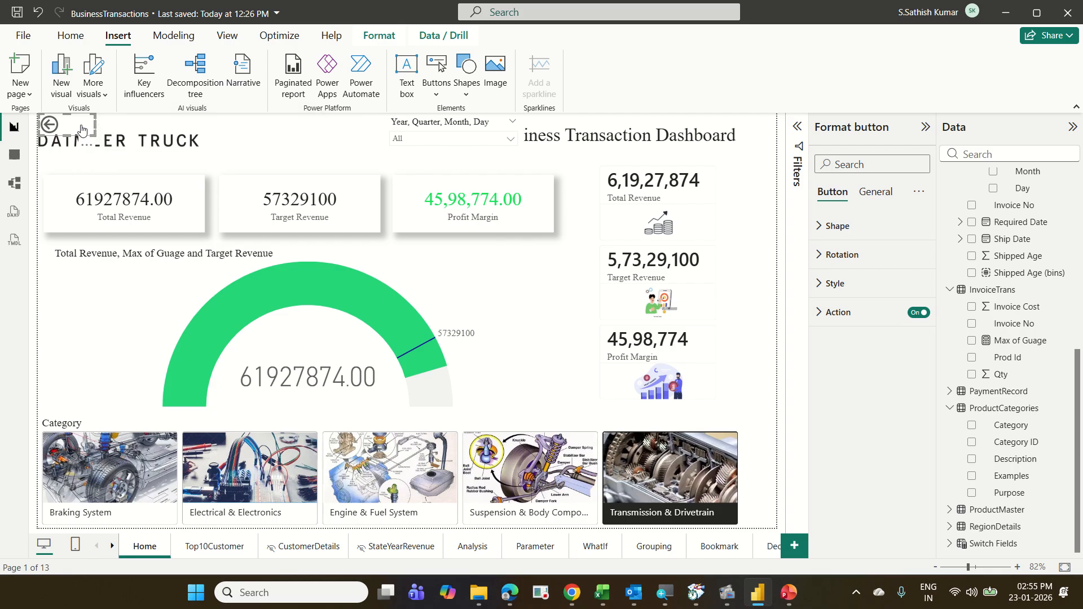
Step: Paste the copied Back button onto the Top10Customer, Analysis, Parameter and WhatIf pages
left_click(213, 546)
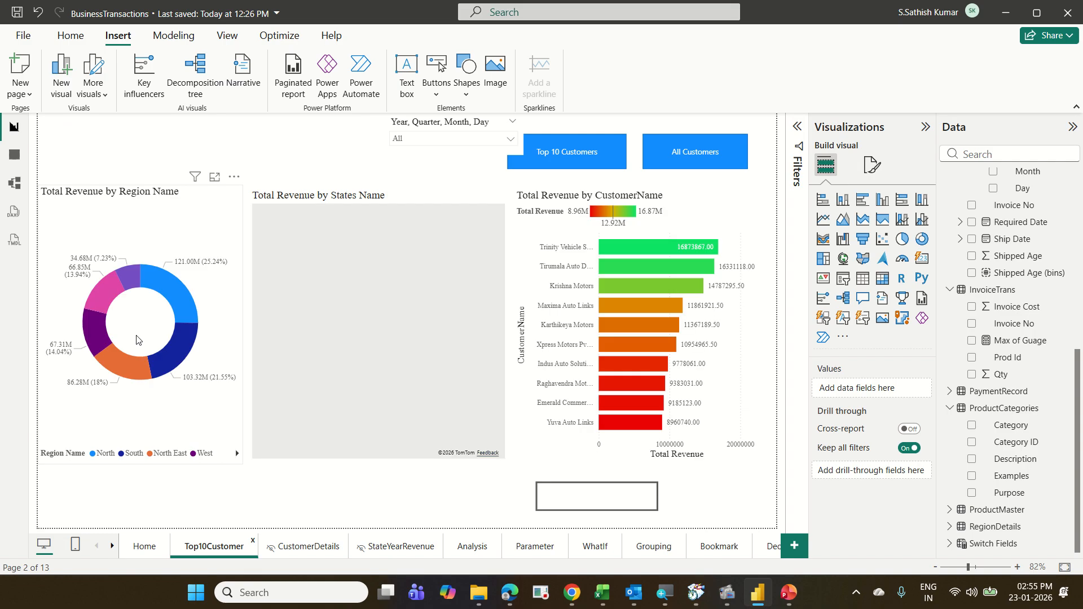
key("ctrl+v")
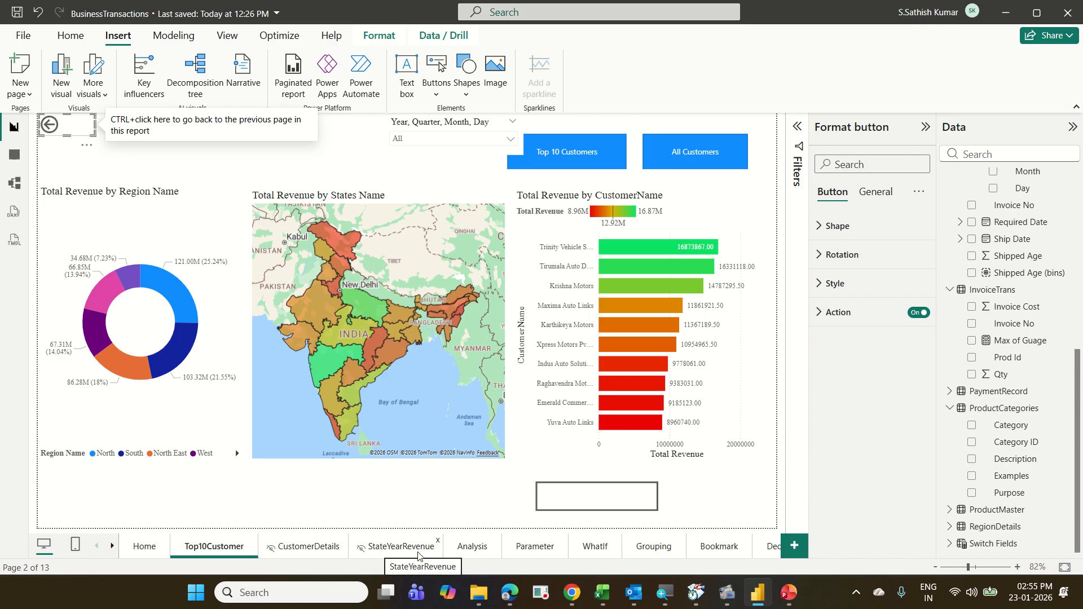
left_click(461, 548)
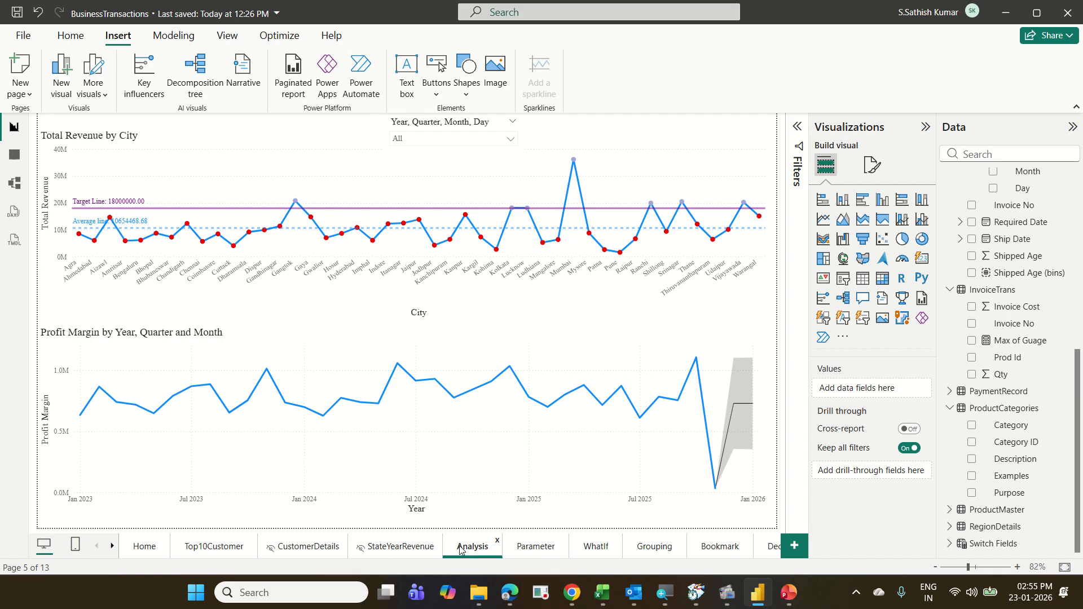
key("ctrl+v")
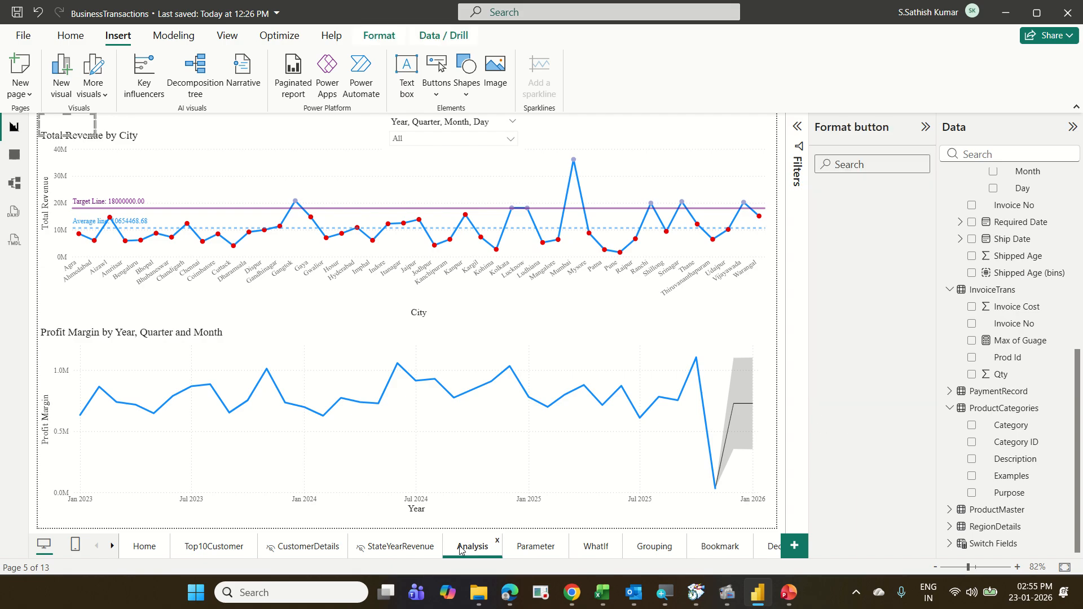
left_click(523, 554)
key("ctrl+v")
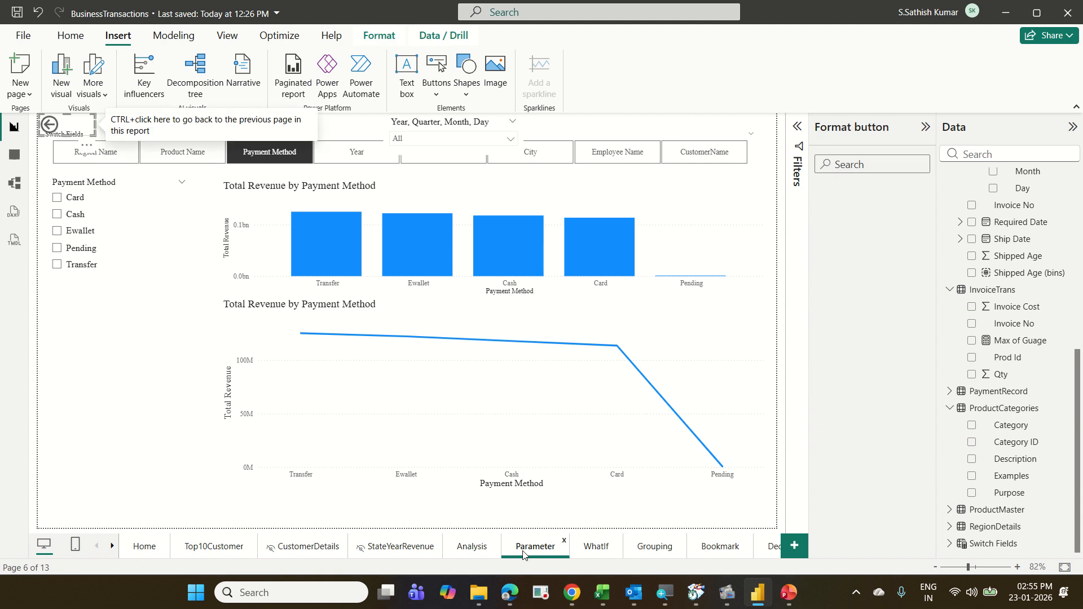
left_click(595, 556)
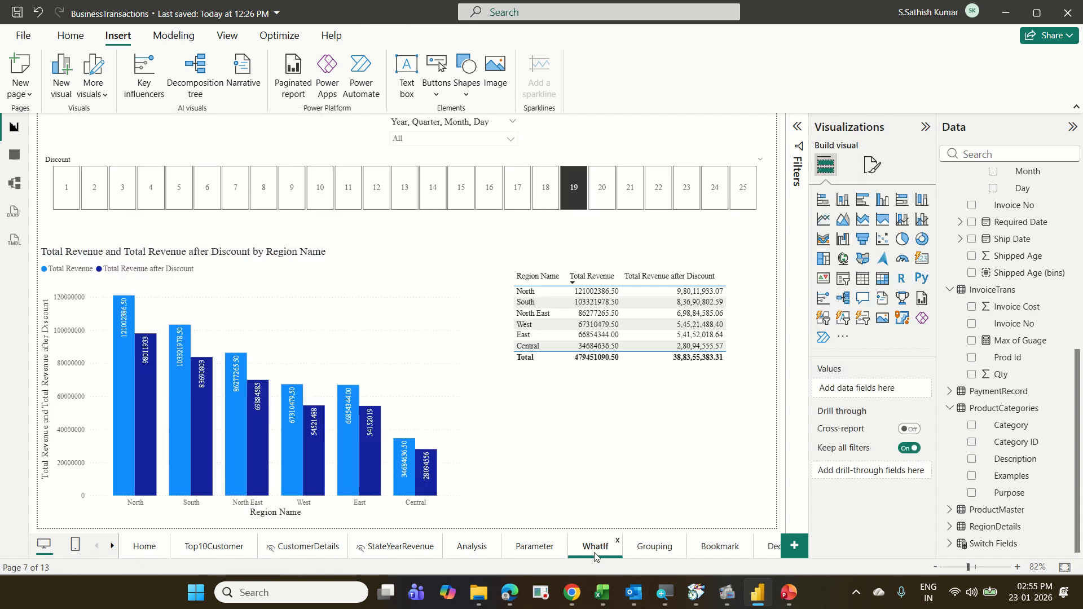
key("ctrl+v")
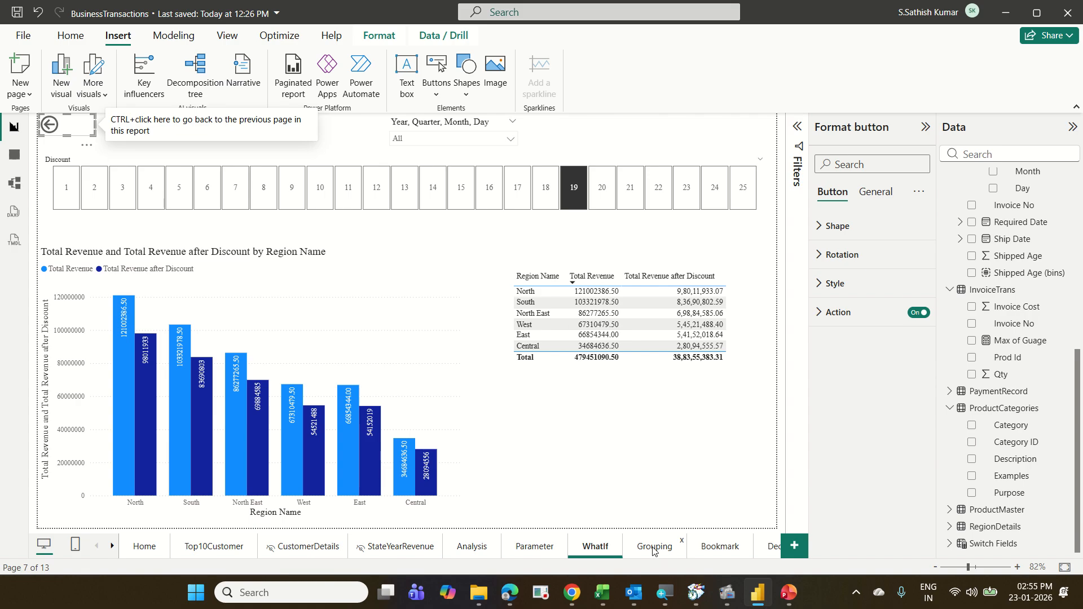
Step: Paste the copied Back button onto the Grouping, Bookmark and DecompTree pages
left_click(653, 547)
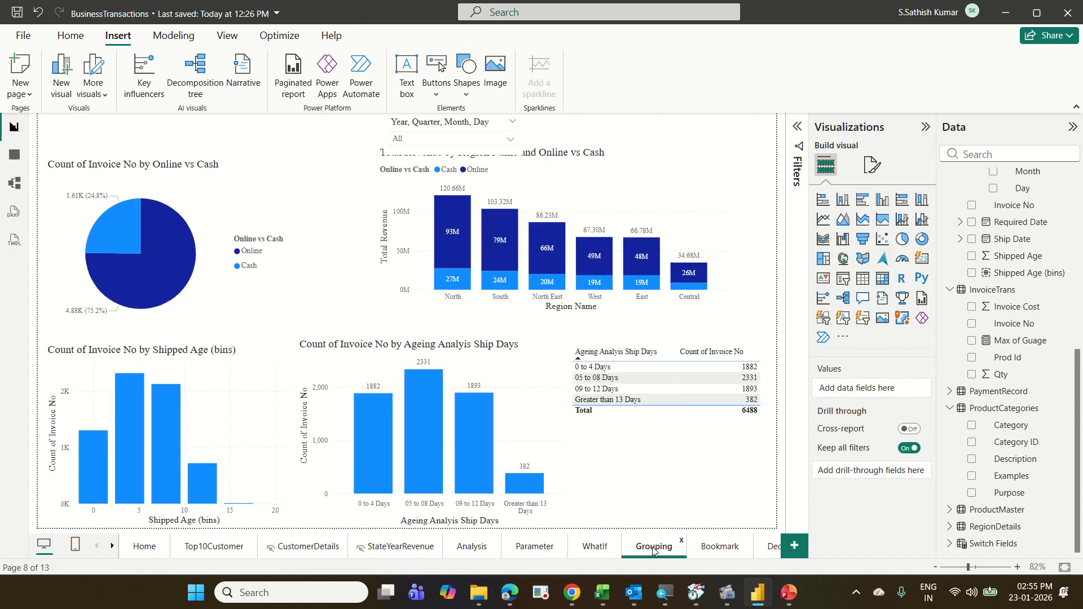
key("ctrl+v")
left_click(706, 556)
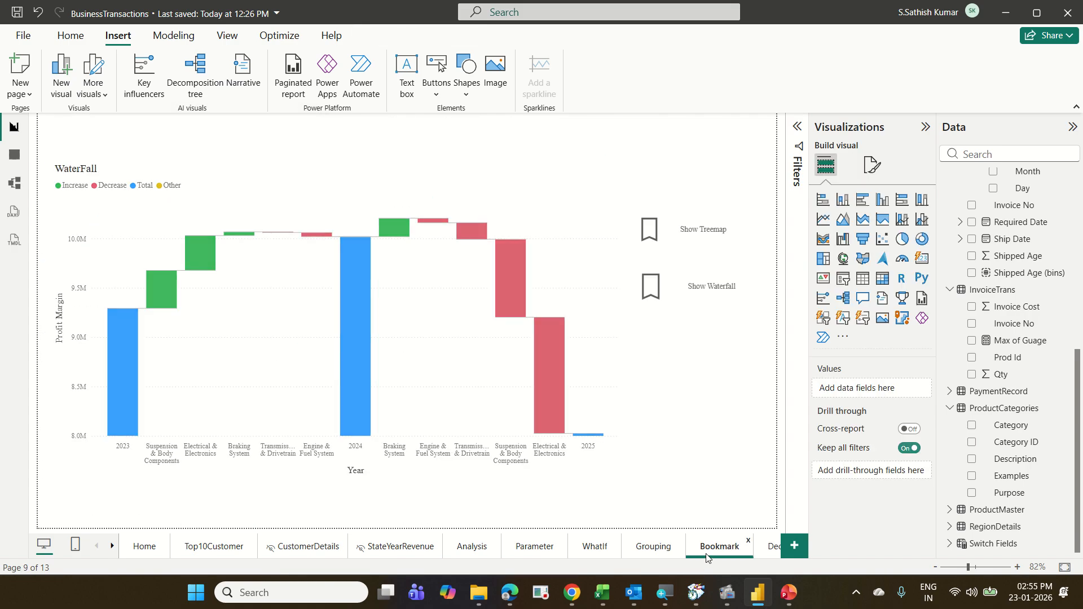
key("ctrl+v")
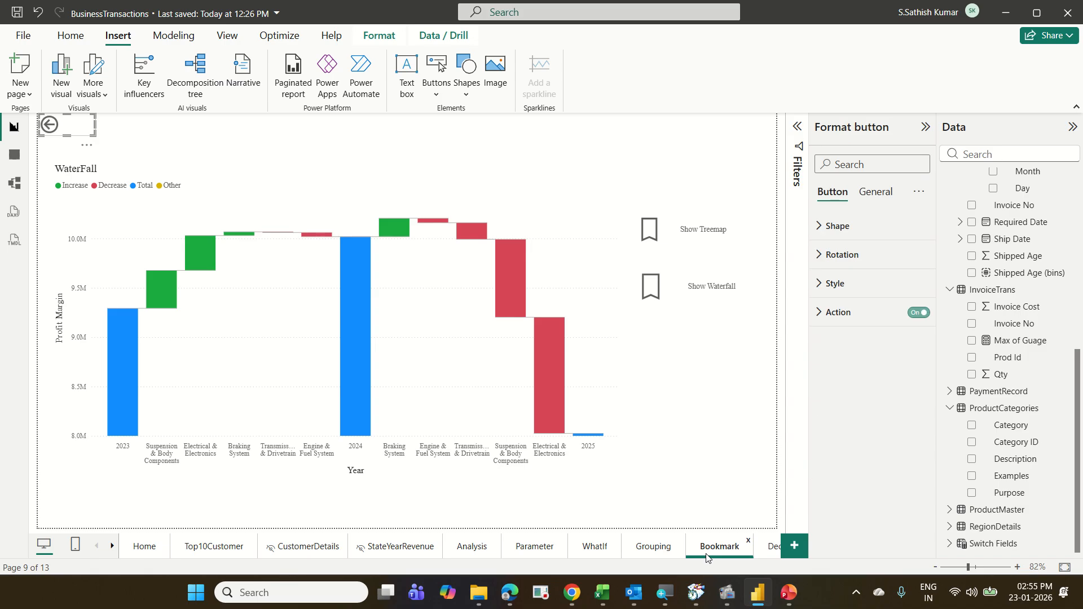
left_click(765, 550)
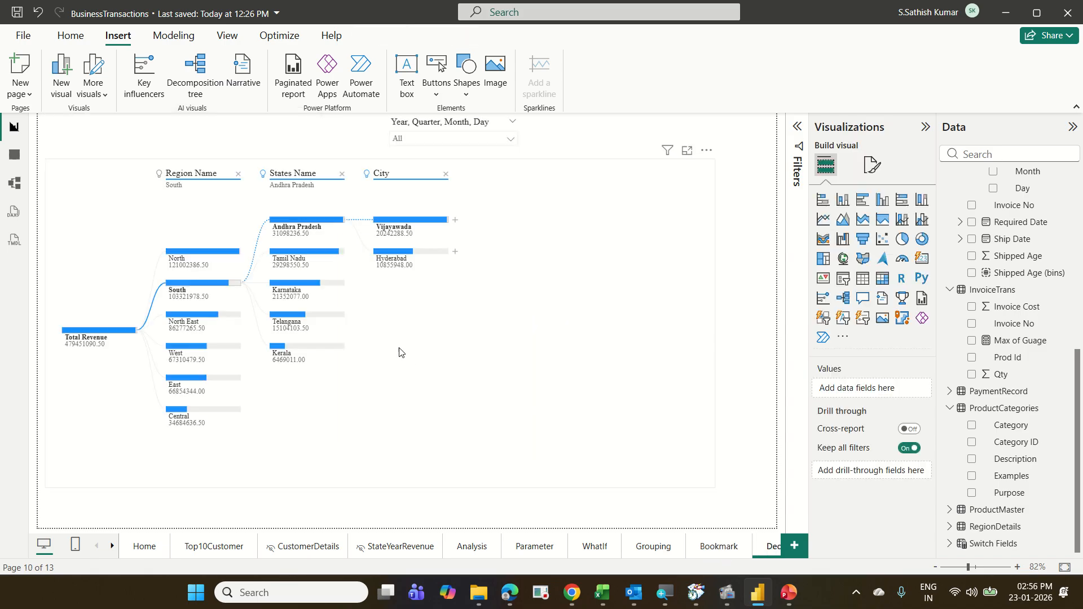
key("ctrl+v")
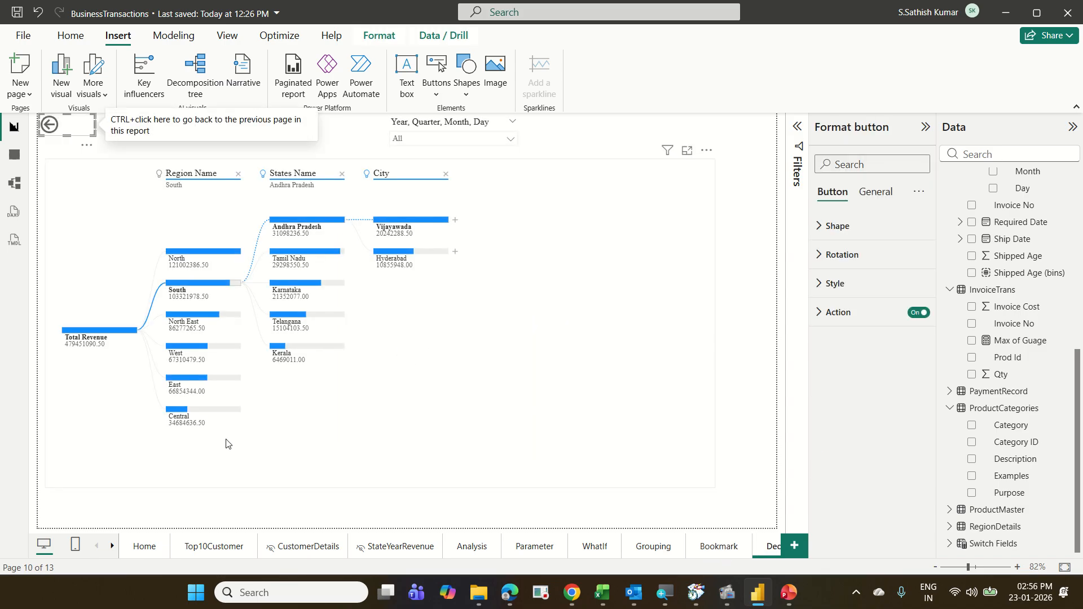
Step: Paste the copied Back button onto the NewVisuals and Measure pages
left_click(112, 547)
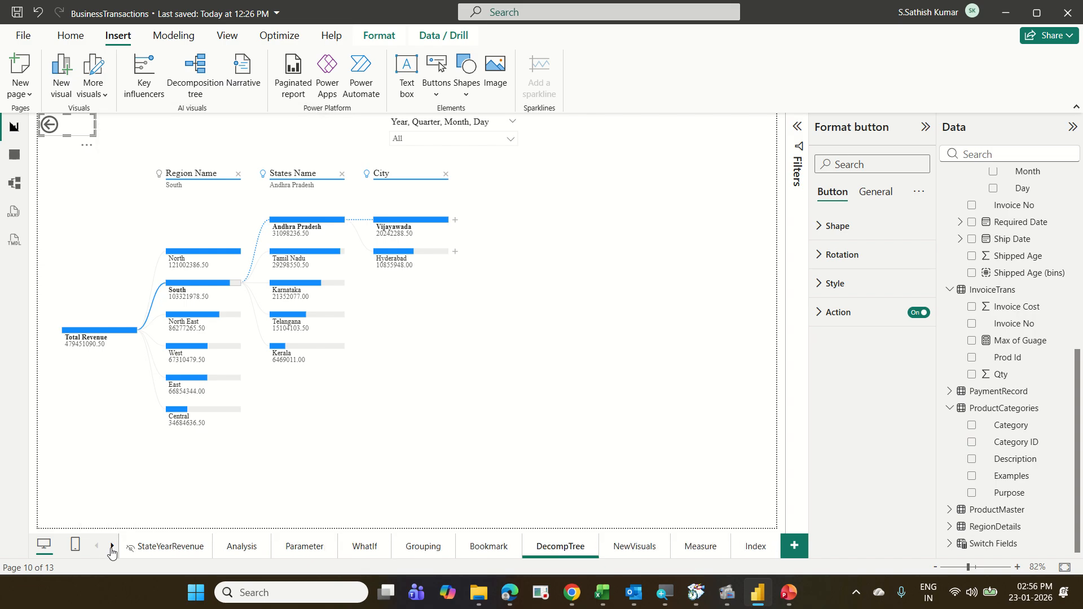
left_click(612, 547)
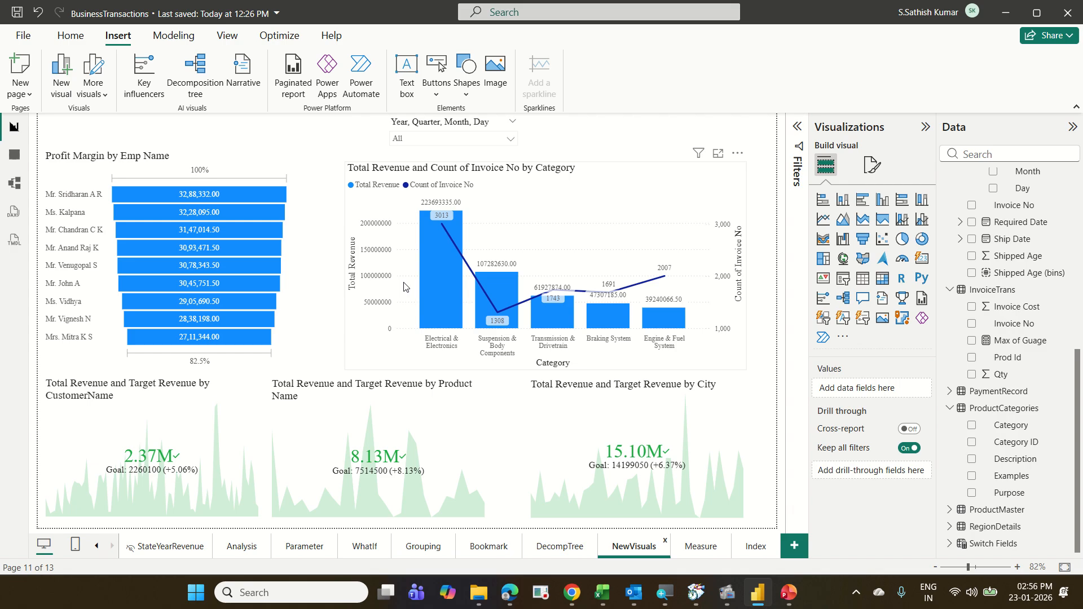
key("ctrl+v")
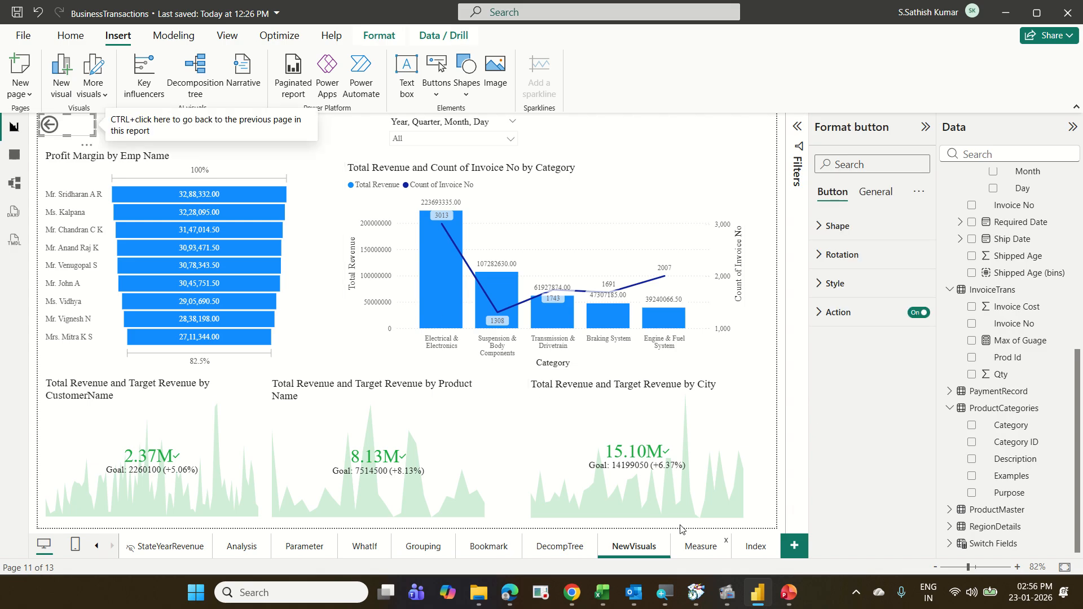
left_click(692, 548)
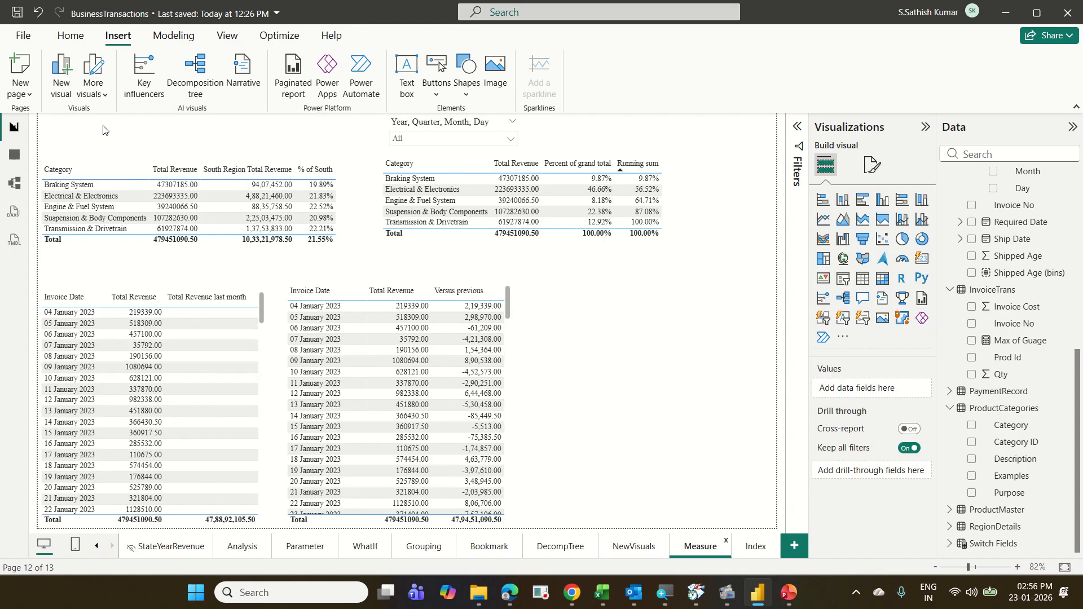
key("ctrl+v")
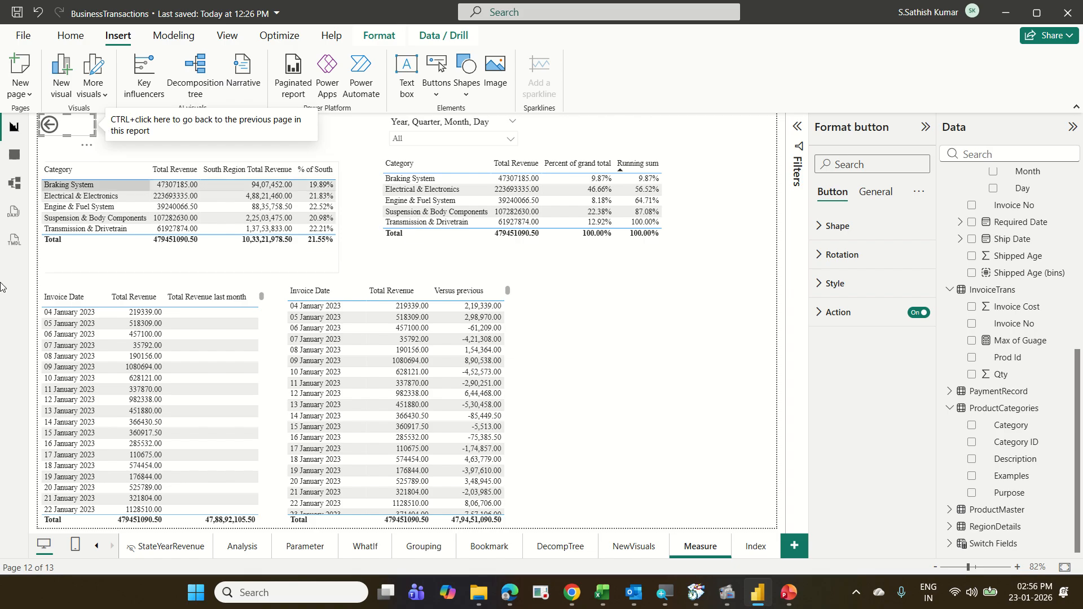
Step: Hide the Home, Top10Customer and Analysis report pages
left_click(97, 547)
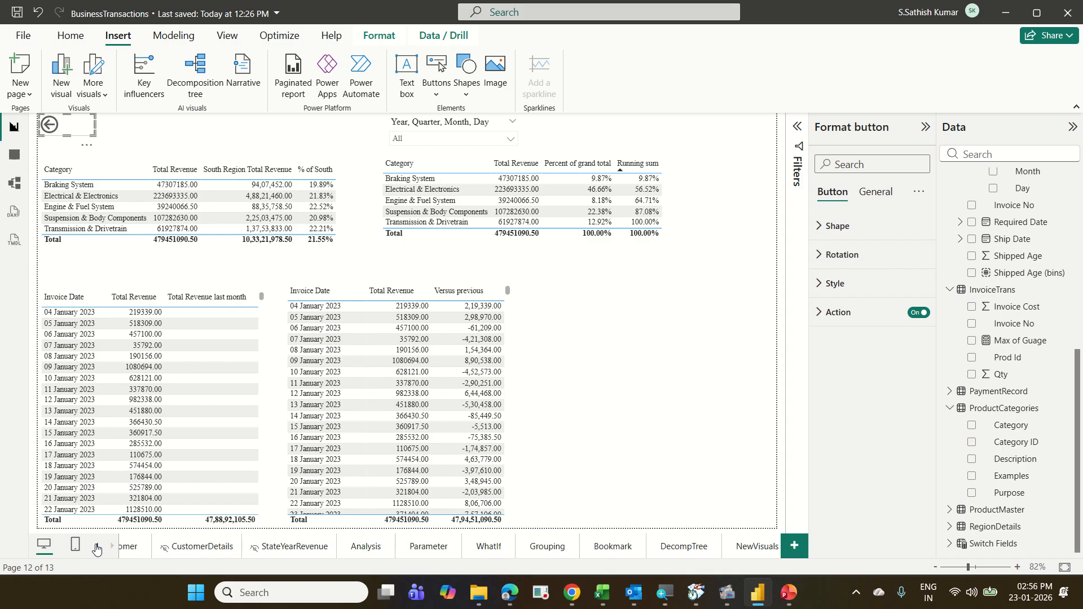
left_click(97, 547)
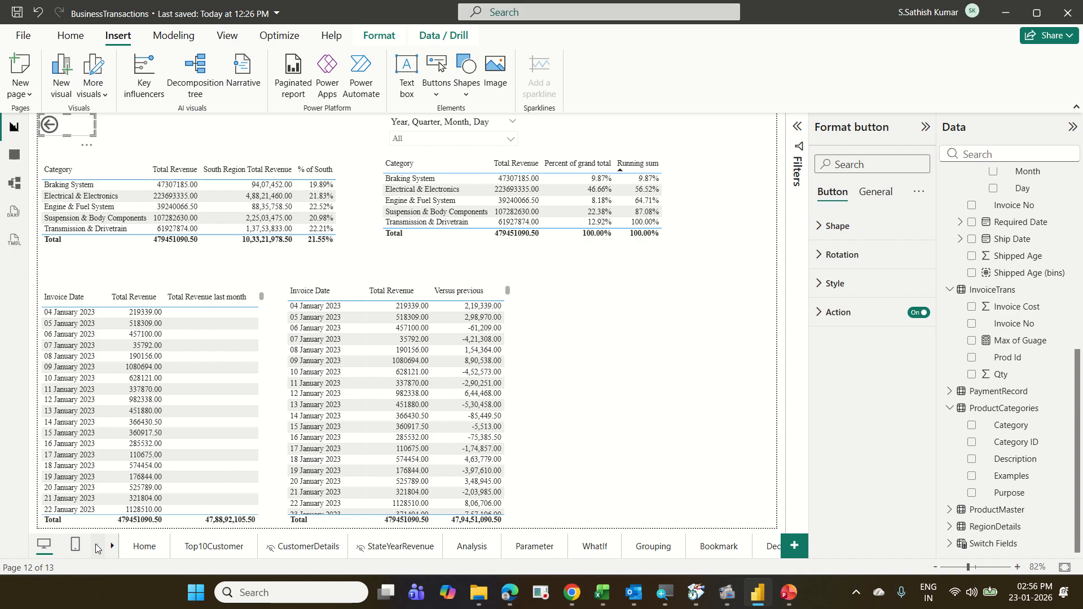
right_click(144, 549)
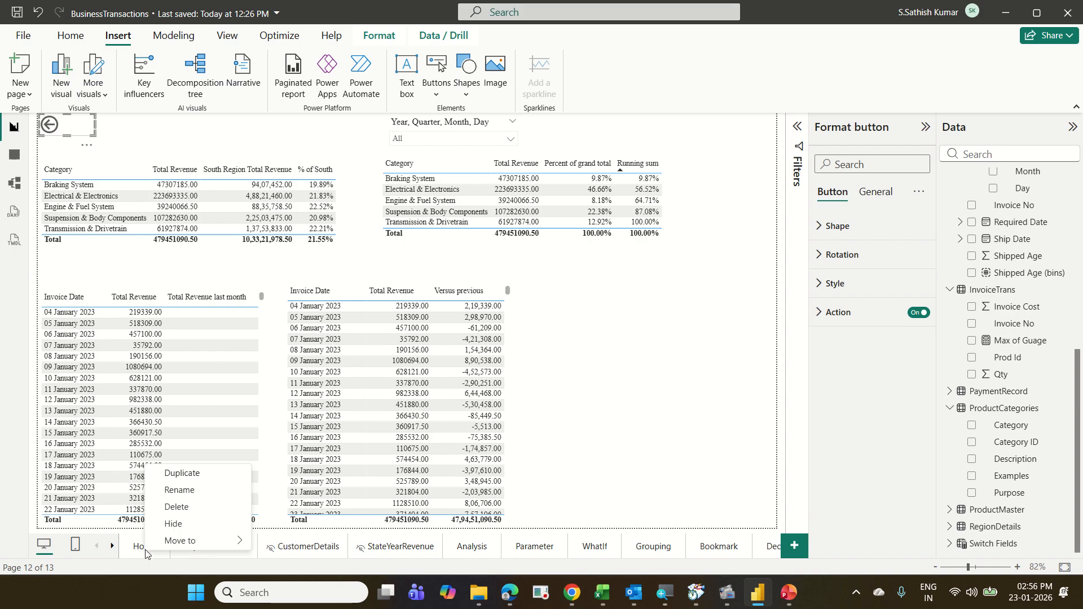
left_click(188, 525)
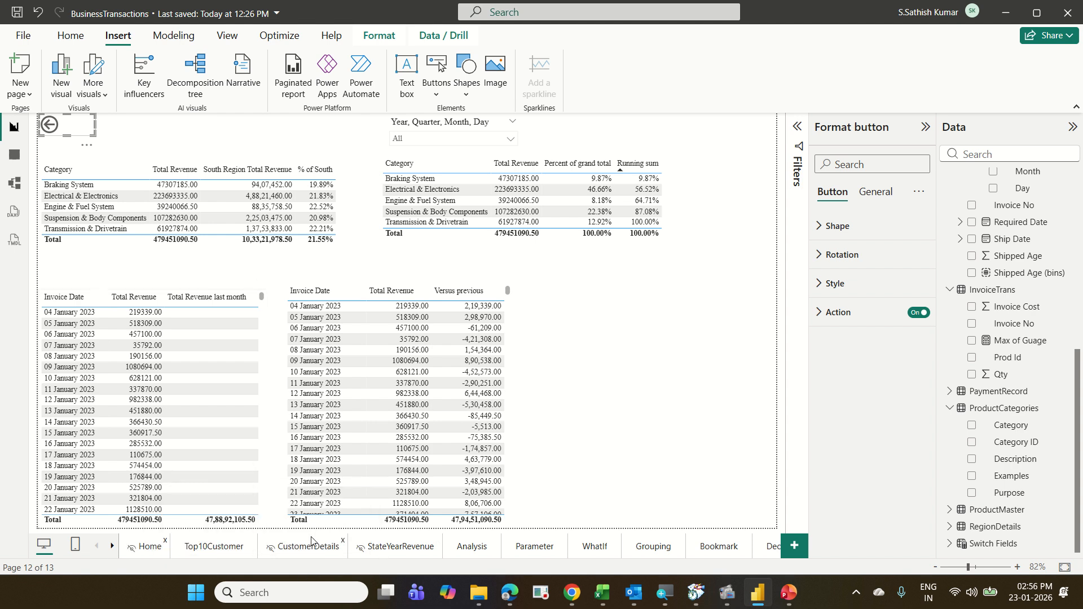
right_click(224, 544)
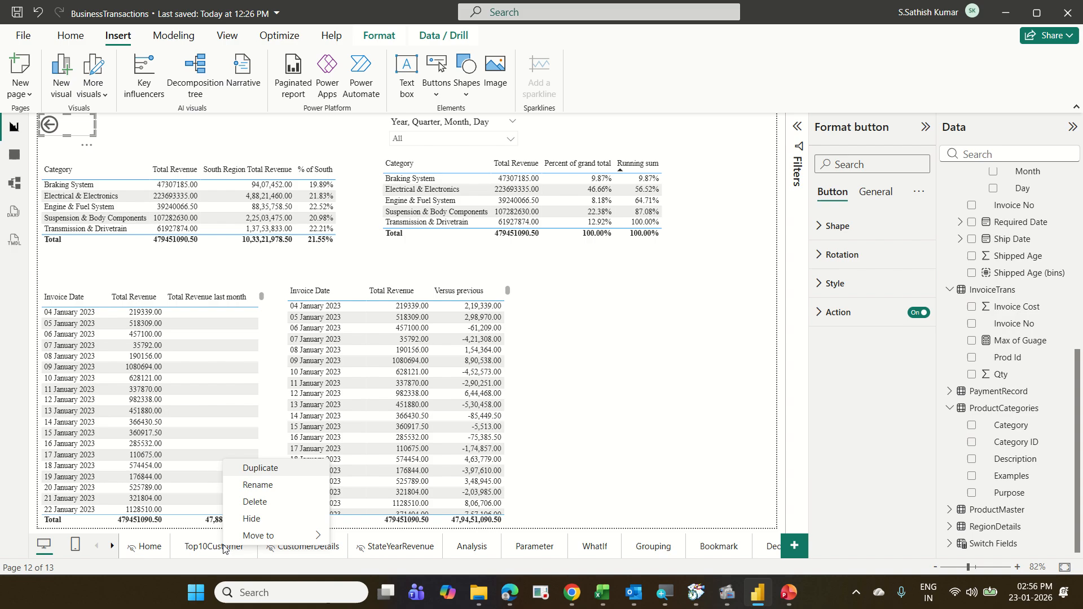
left_click(252, 520)
right_click(465, 548)
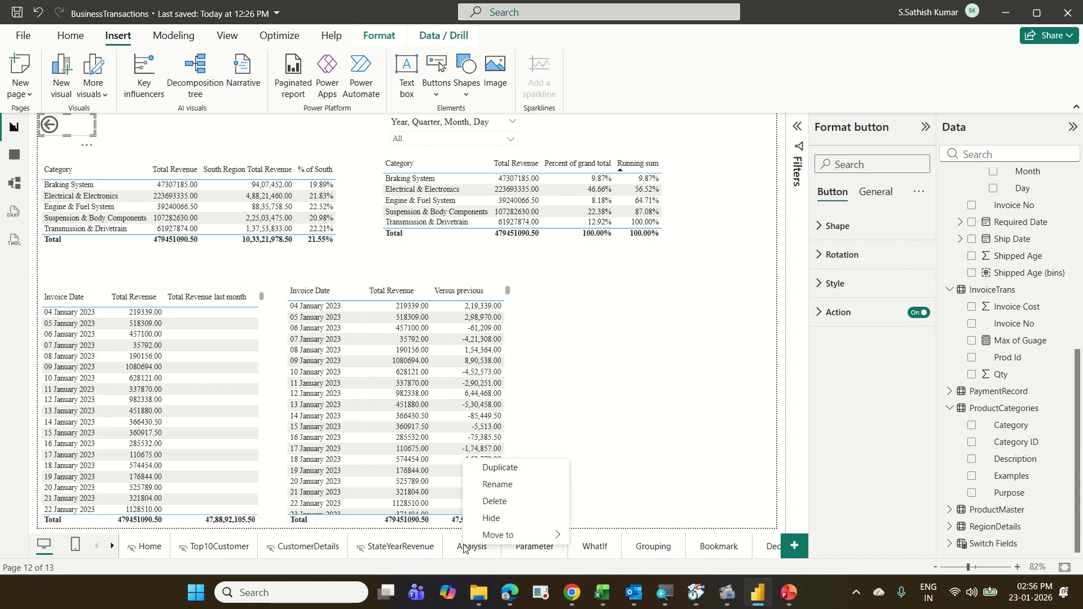
left_click(491, 518)
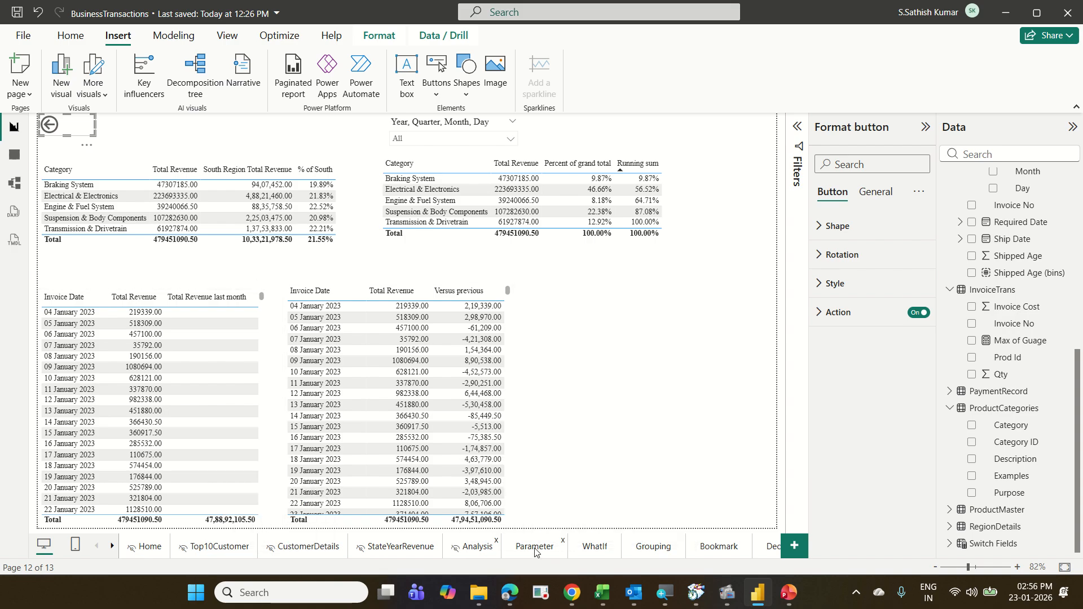
Step: Hide the Parameter, WhatIf, Grouping and Bookmark report pages
right_click(535, 551)
left_click(564, 519)
right_click(595, 549)
left_click(625, 518)
right_click(643, 553)
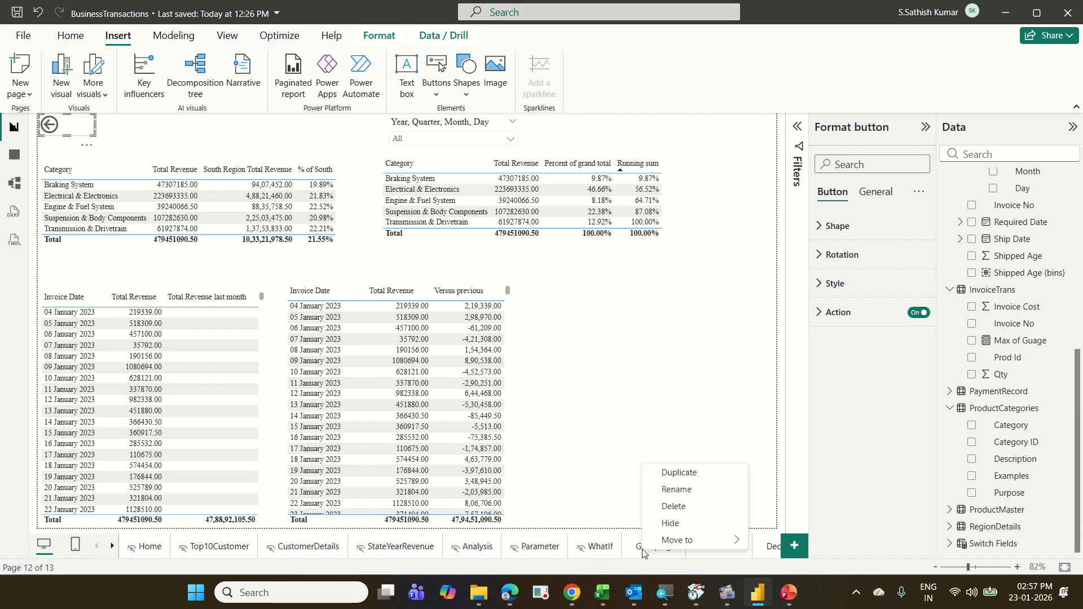
left_click(670, 523)
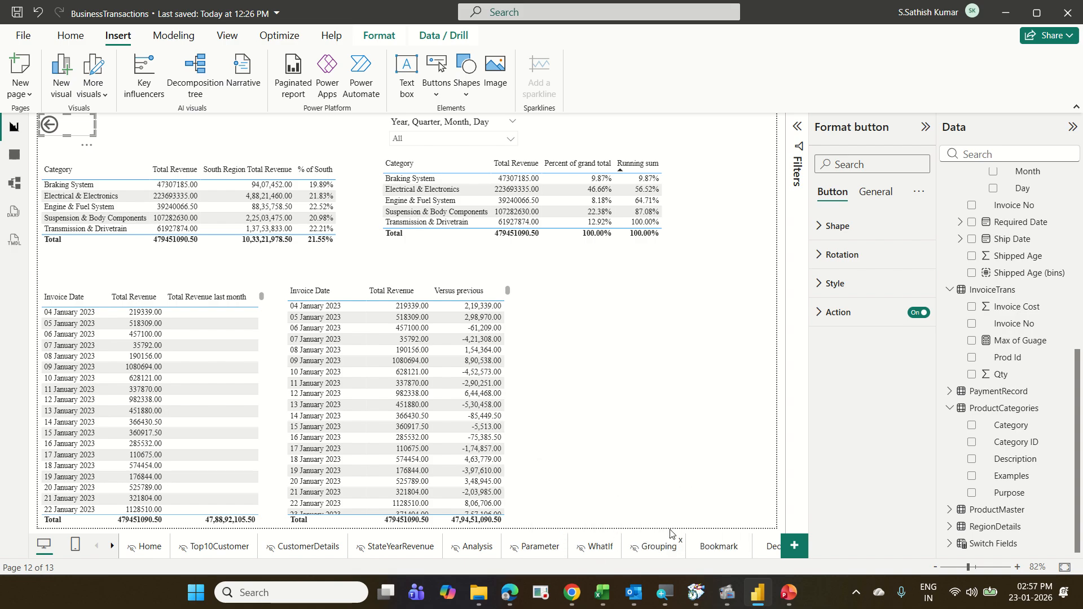
right_click(699, 549)
left_click(726, 522)
Step: Hide the DecompTree, NewVisuals and Measure report pages, and display the Index page
left_click(760, 551)
right_click(761, 552)
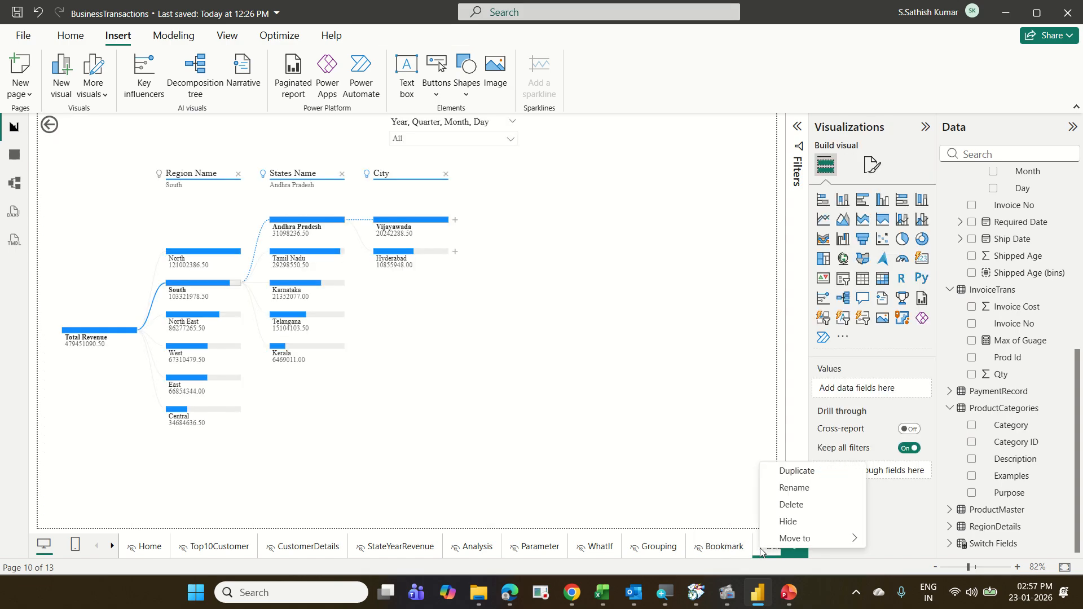
left_click(783, 522)
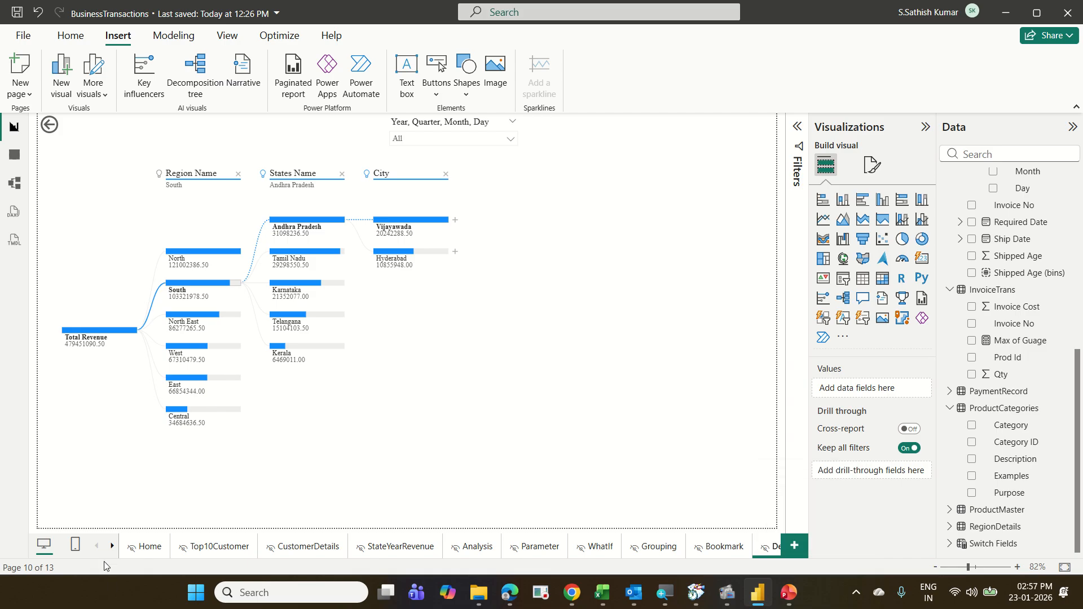
left_click(112, 547)
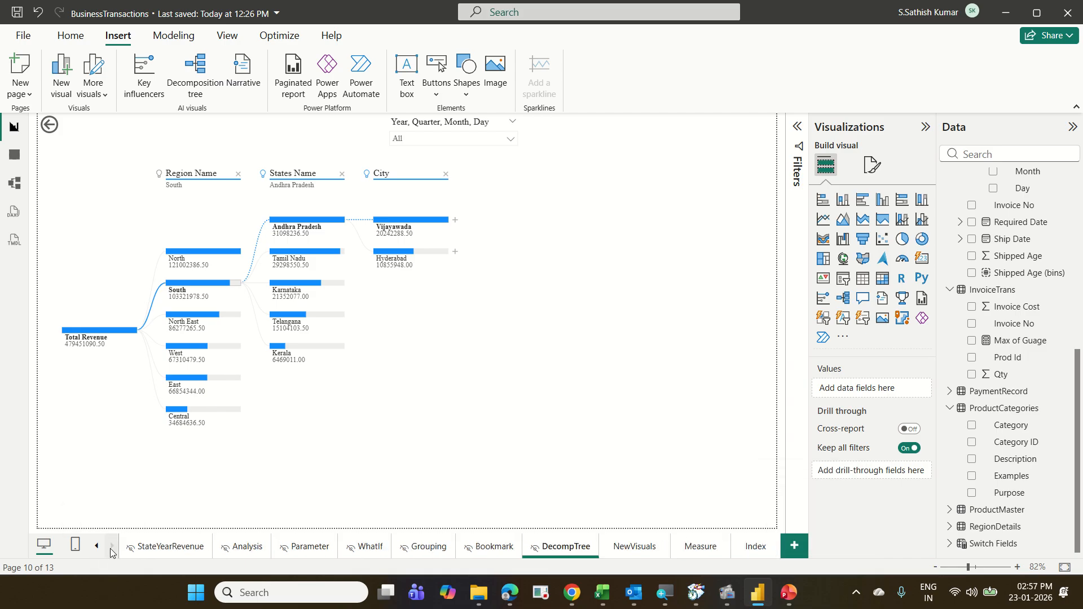
right_click(621, 554)
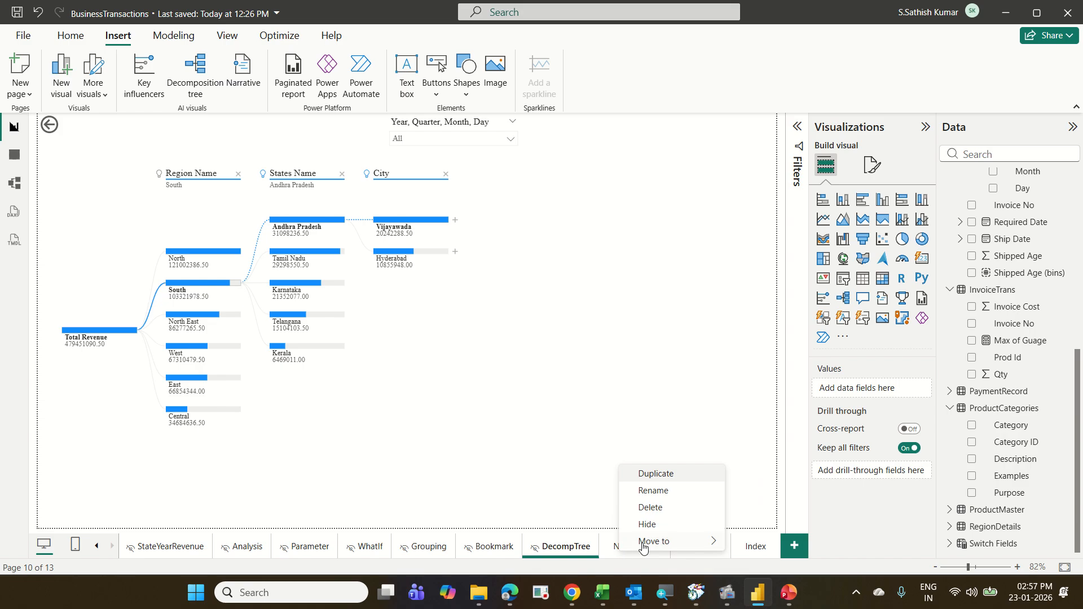
left_click(666, 525)
right_click(684, 550)
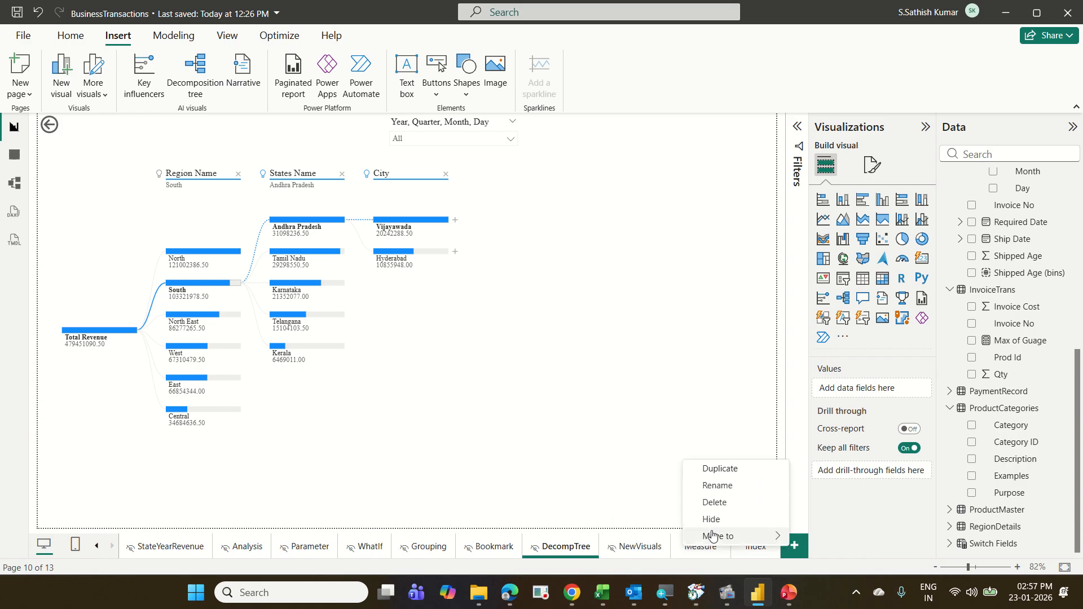
left_click(712, 519)
left_click(756, 548)
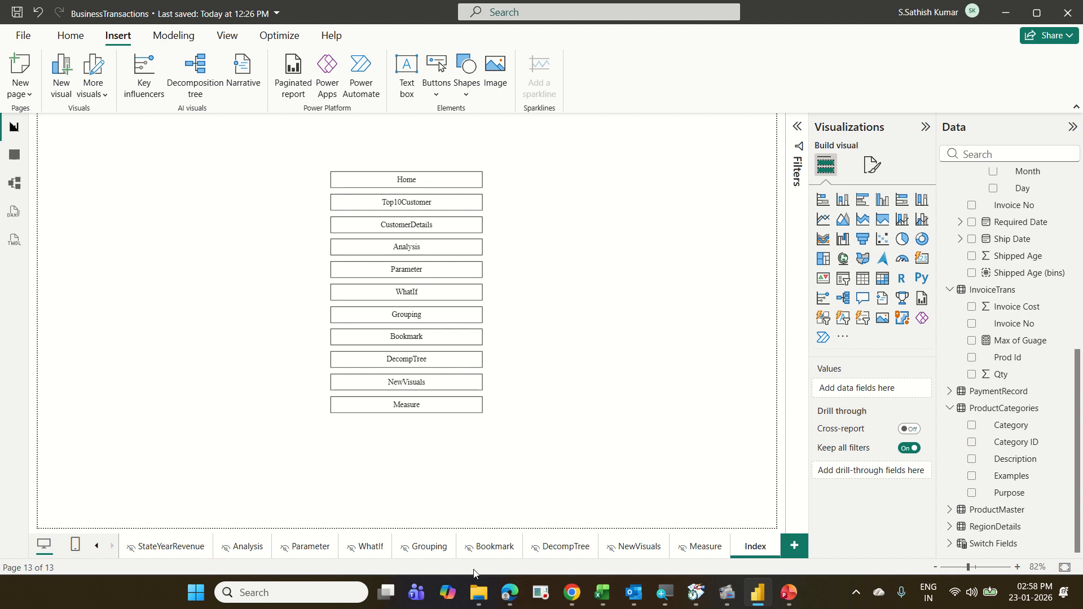
Step: Switch to the Edge browser and open app.powerbi.com in a new tab
left_click(508, 593)
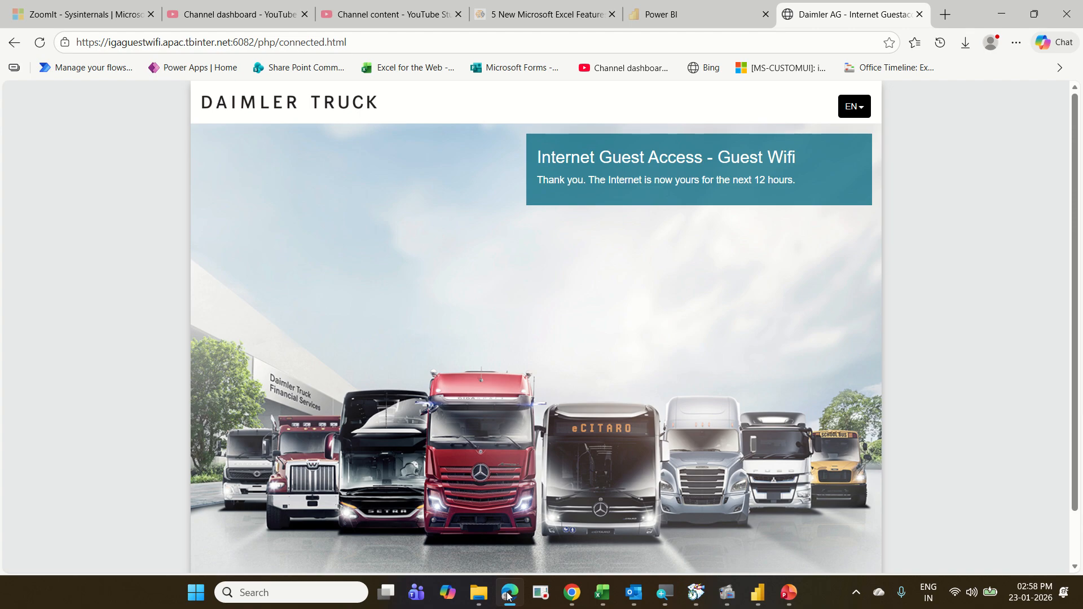
left_click(945, 15)
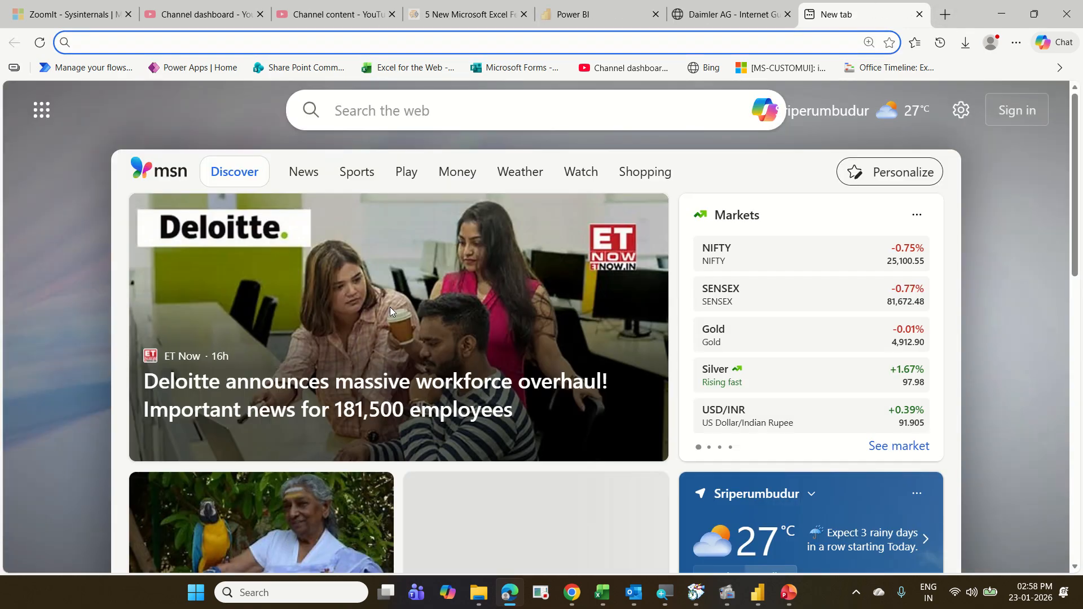
type("app.powerbi.com")
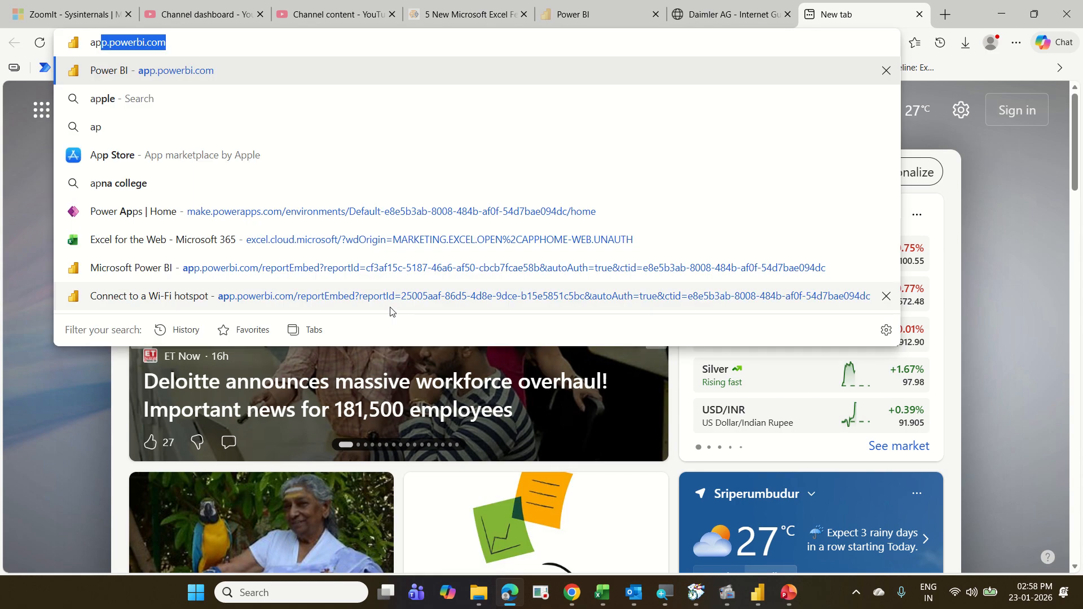
key("Right")
key("Return")
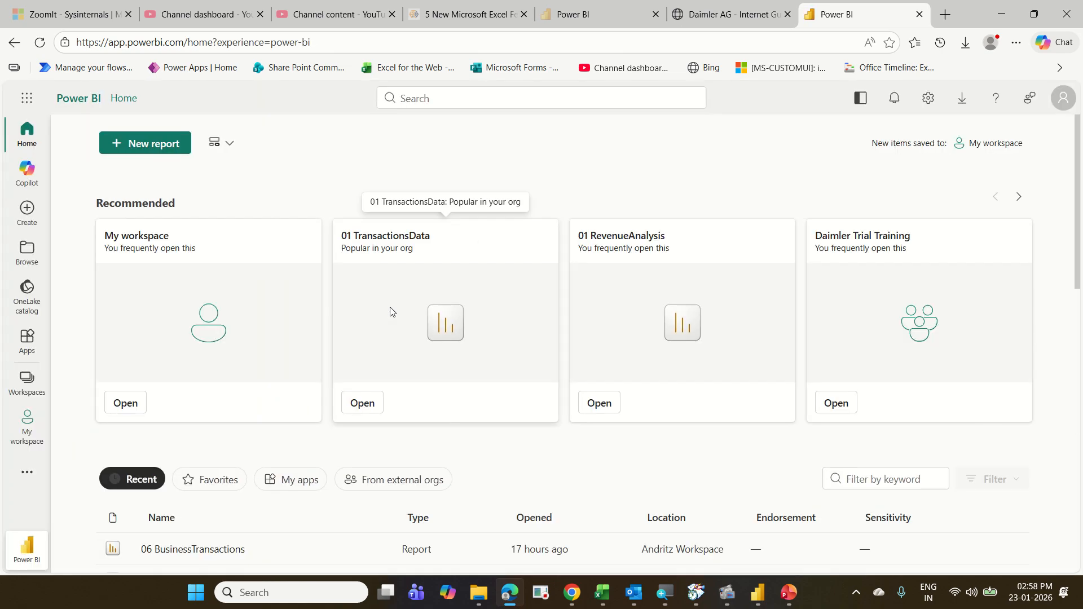
left_click(29, 382)
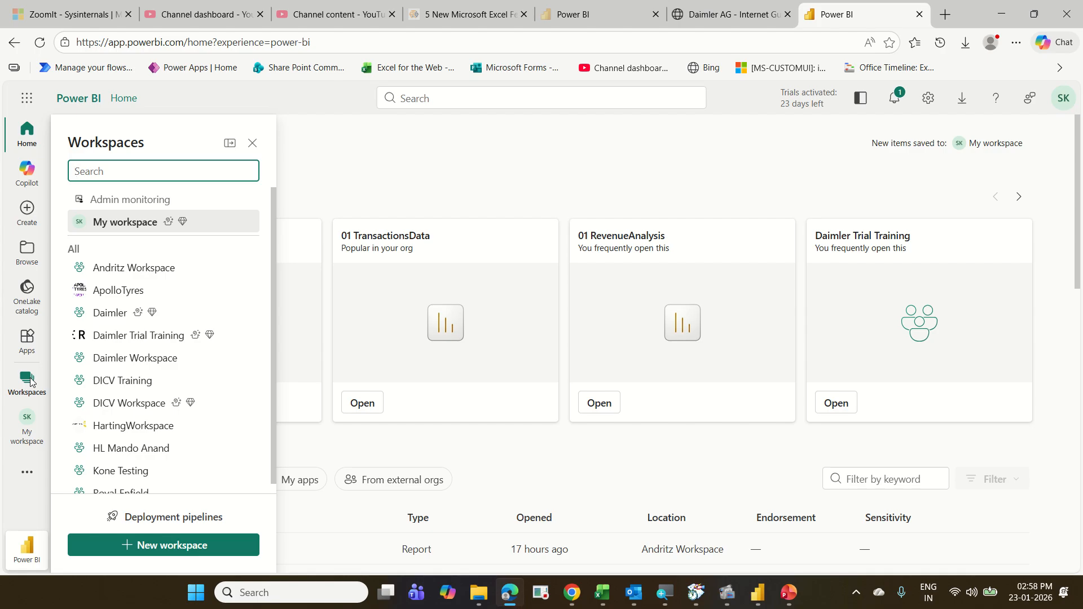
left_click(146, 545)
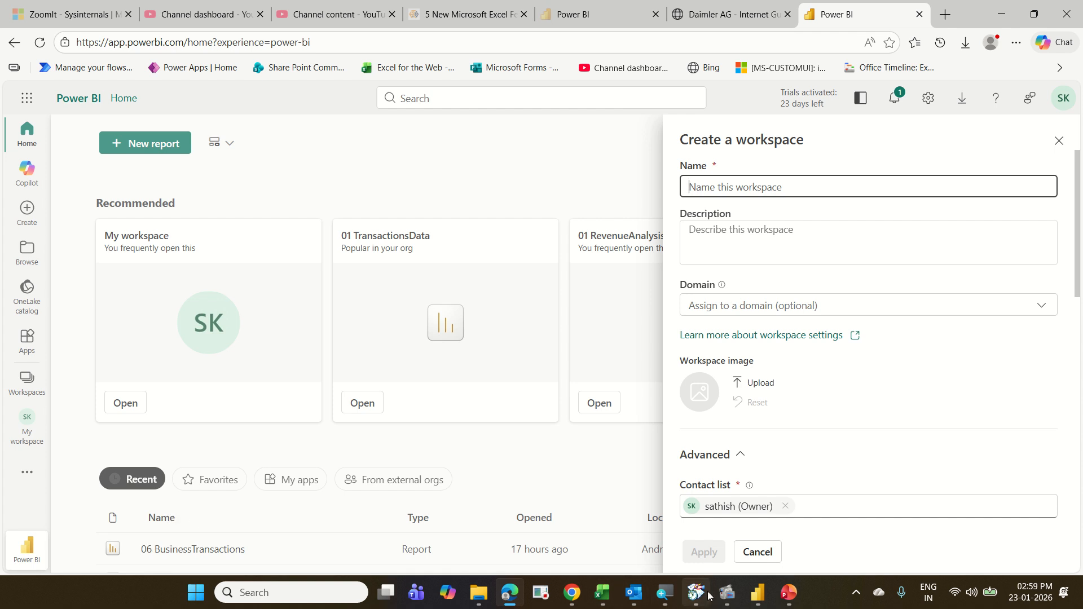
left_click(761, 553)
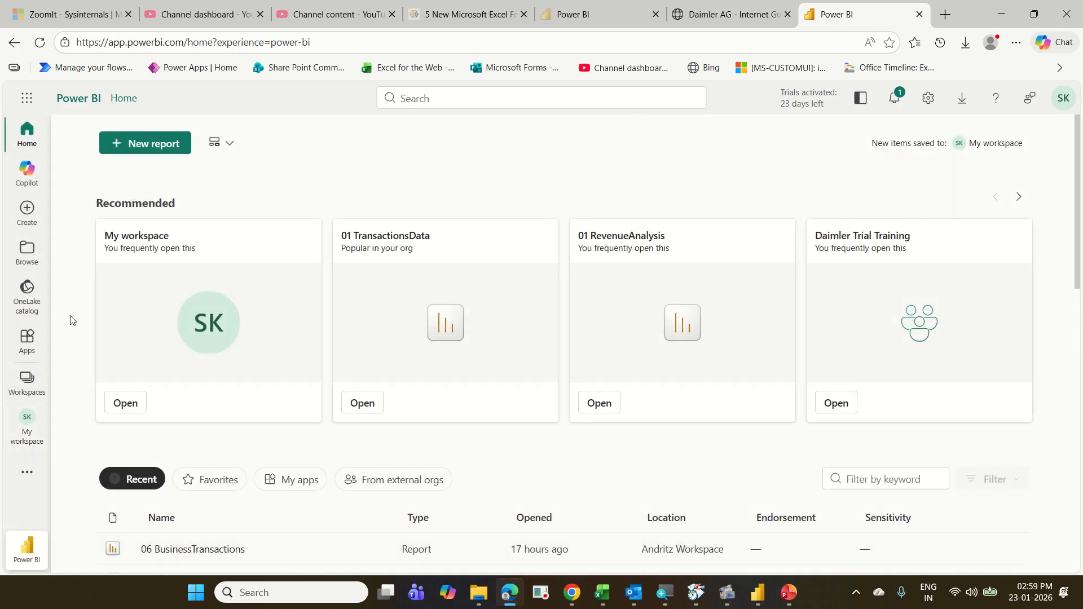
Step: Open the DICV Training workspace and view who has access to it
left_click(28, 381)
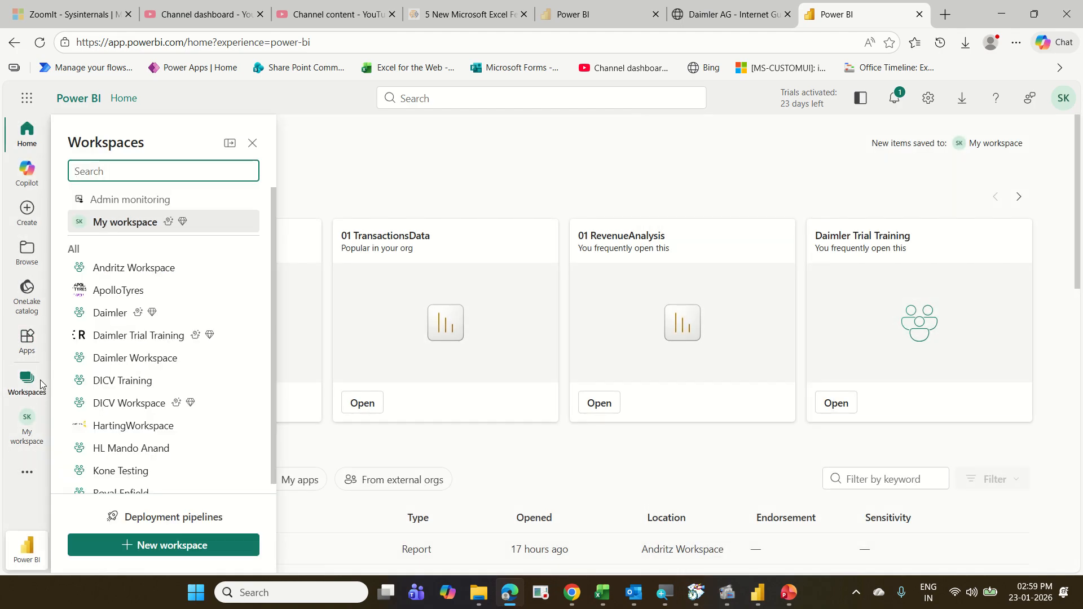
scroll(90, 339, "down", 1)
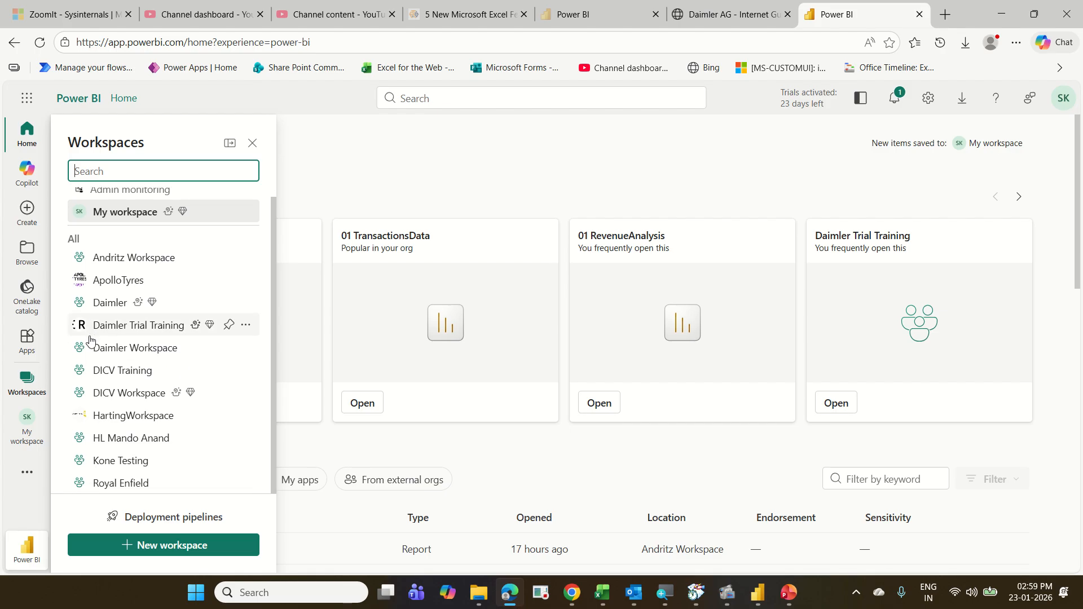
left_click(141, 371)
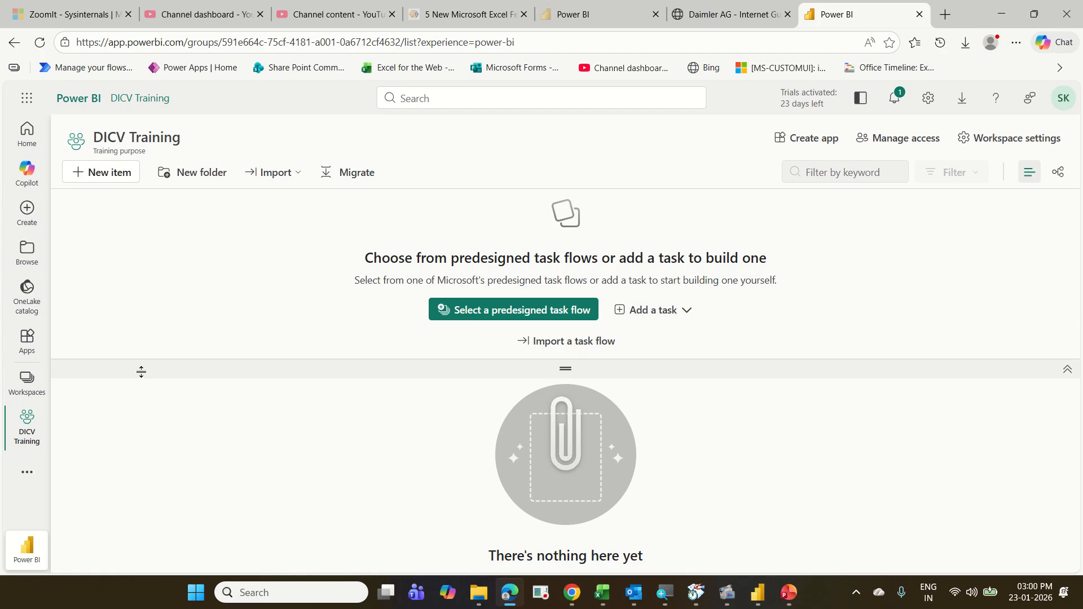
left_click(885, 143)
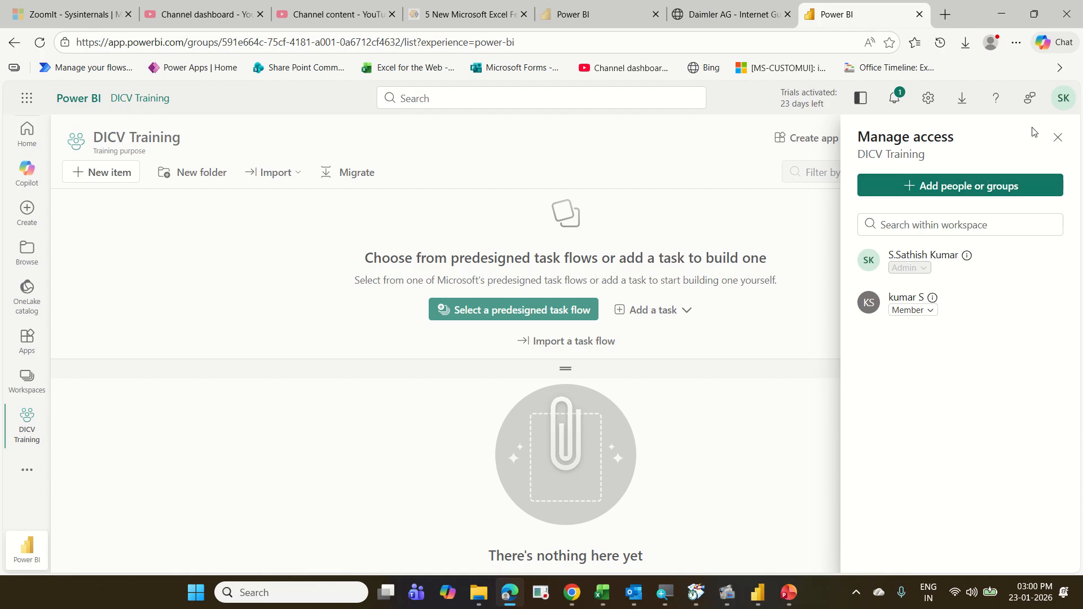
left_click(1058, 137)
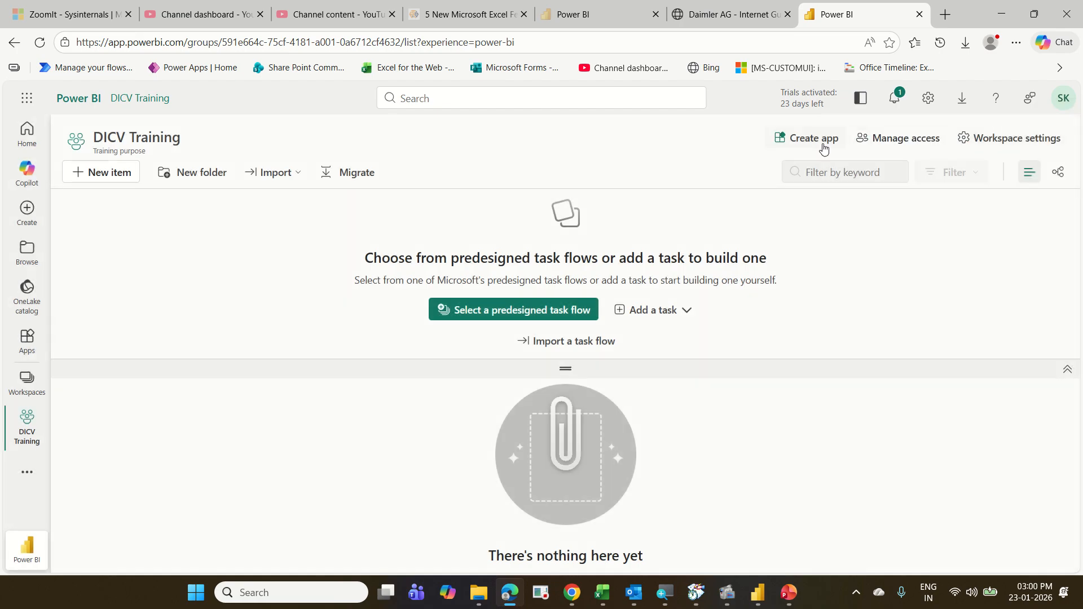
Step: Add a colleague's account to the DICV Training workspace with the Member role
left_click(909, 148)
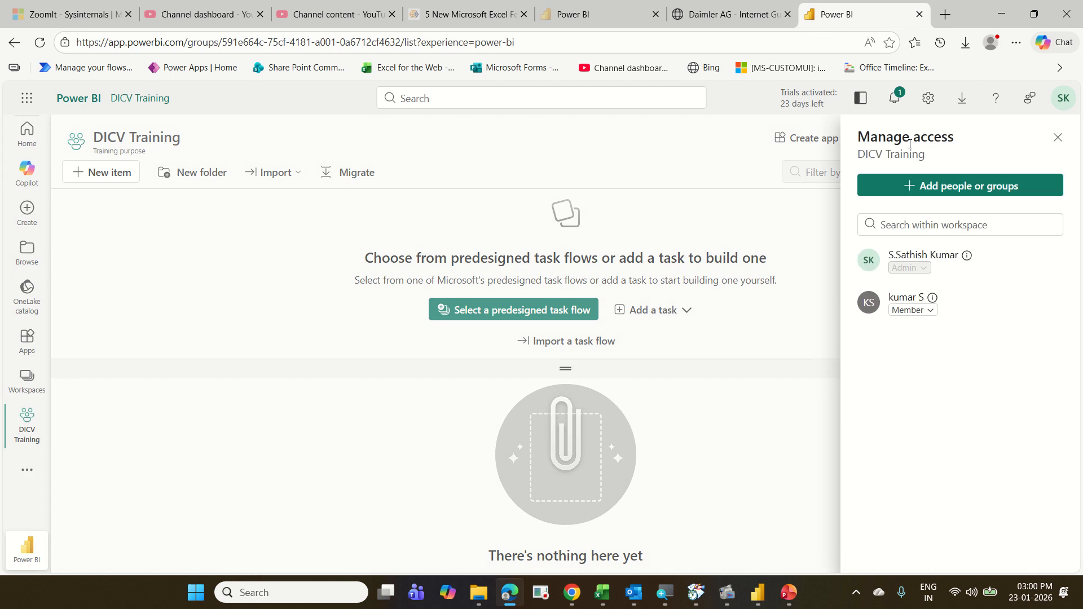
left_click(940, 187)
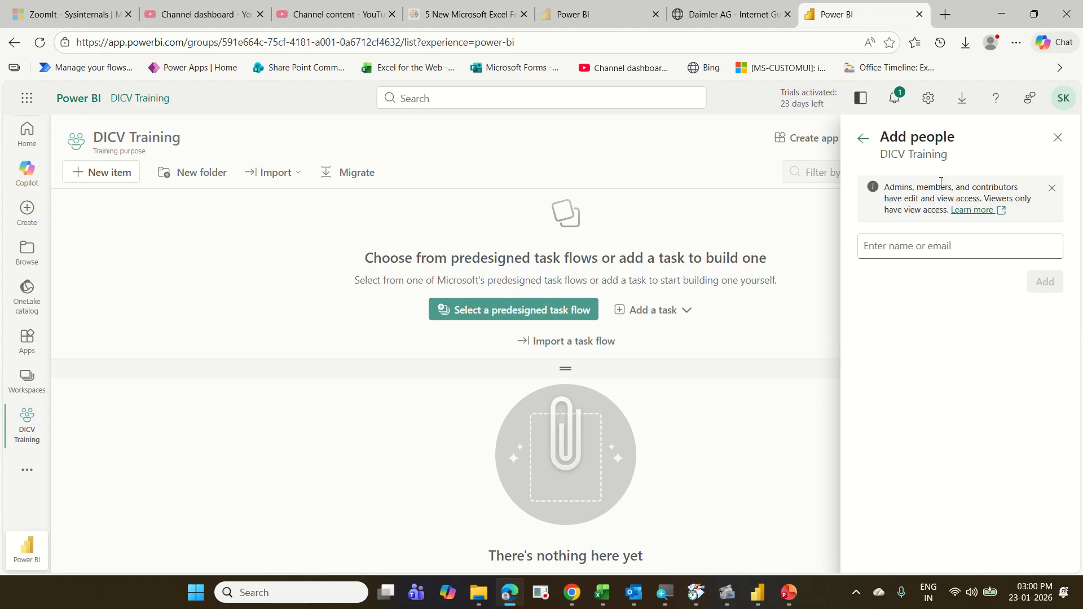
left_click(909, 252)
type("sa")
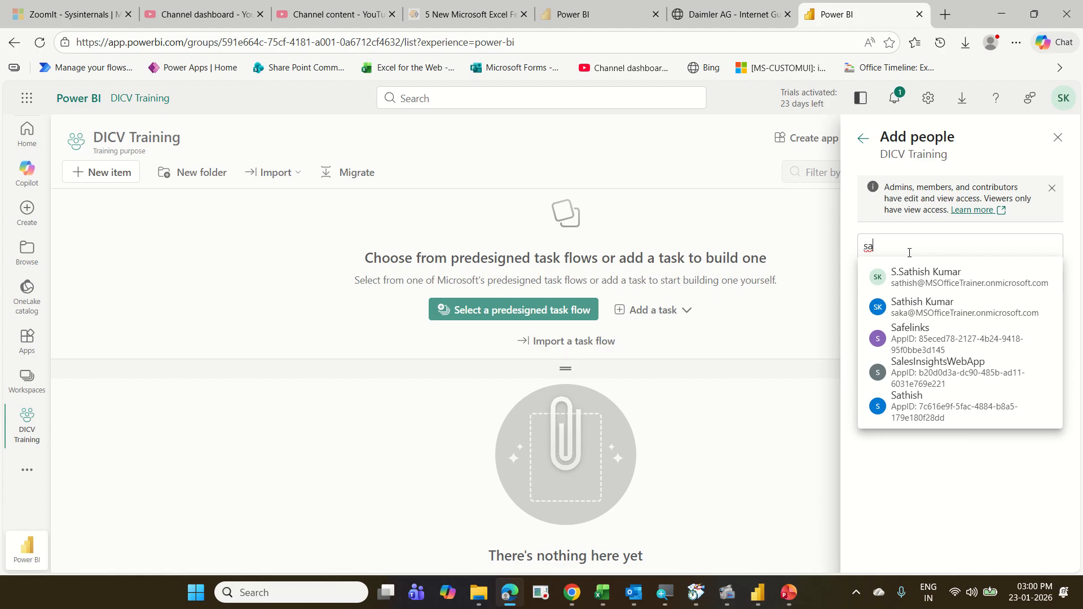
type("ka")
left_click(911, 272)
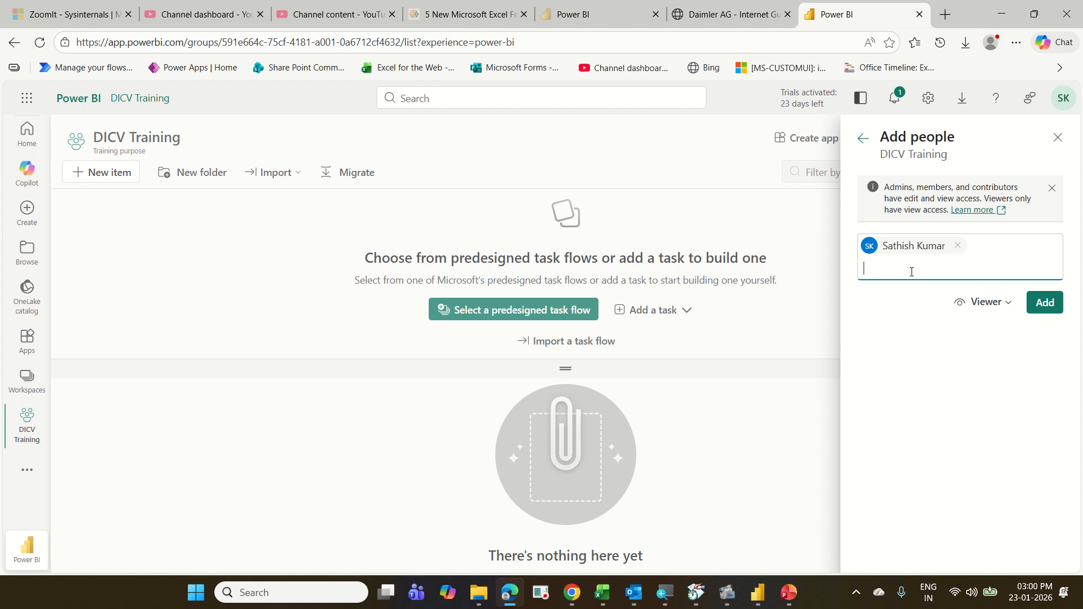
left_click(993, 305)
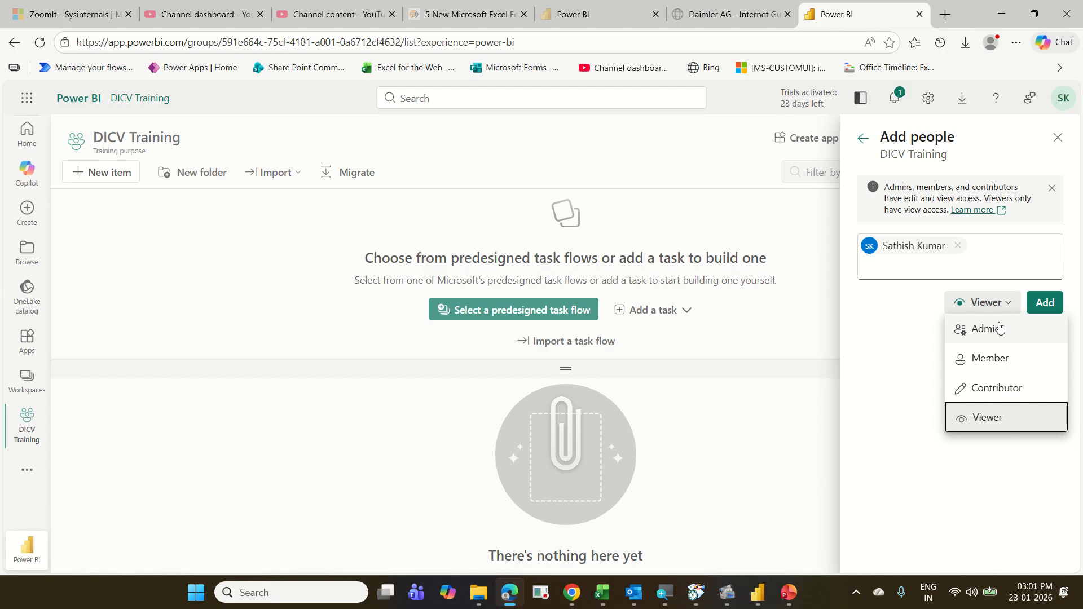
left_click(1000, 363)
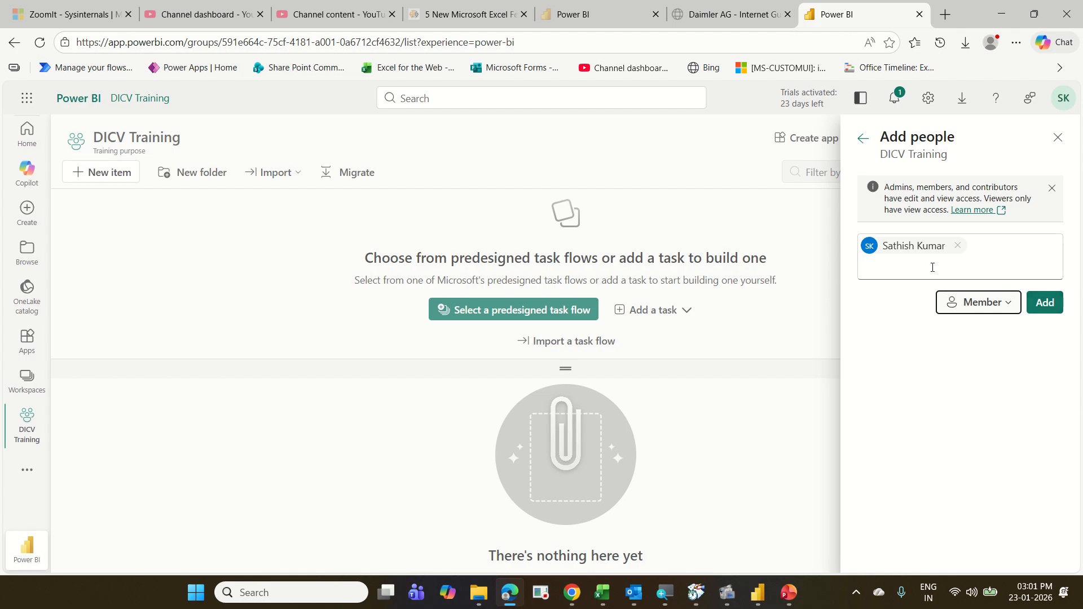
left_click(1046, 301)
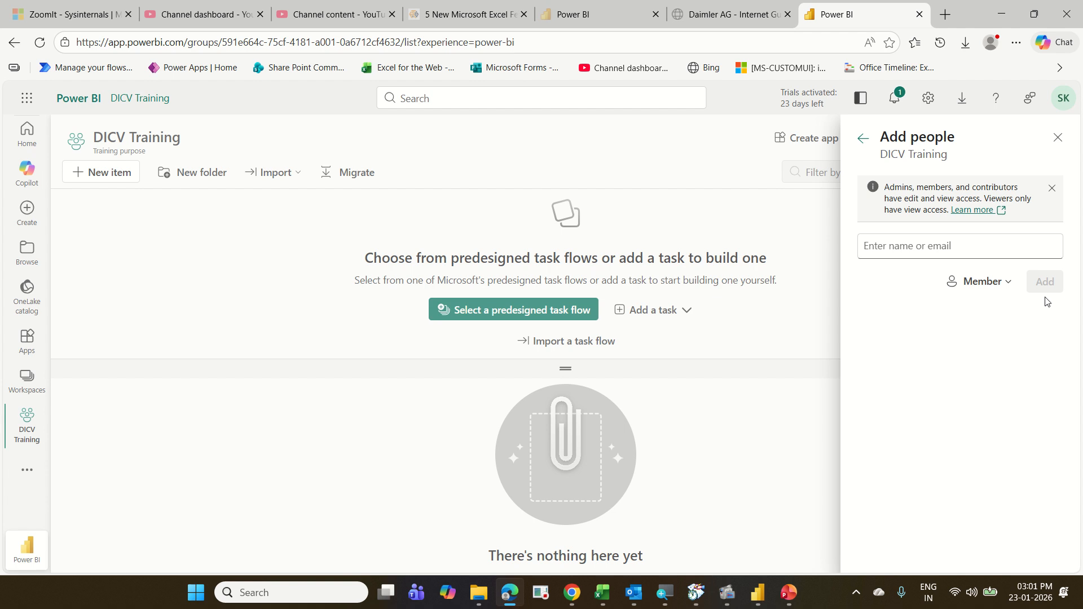
Step: Switch to Power BI Desktop and test the Home and Top10Customer links on the Index page, returning with each page's Back button
left_click(753, 601)
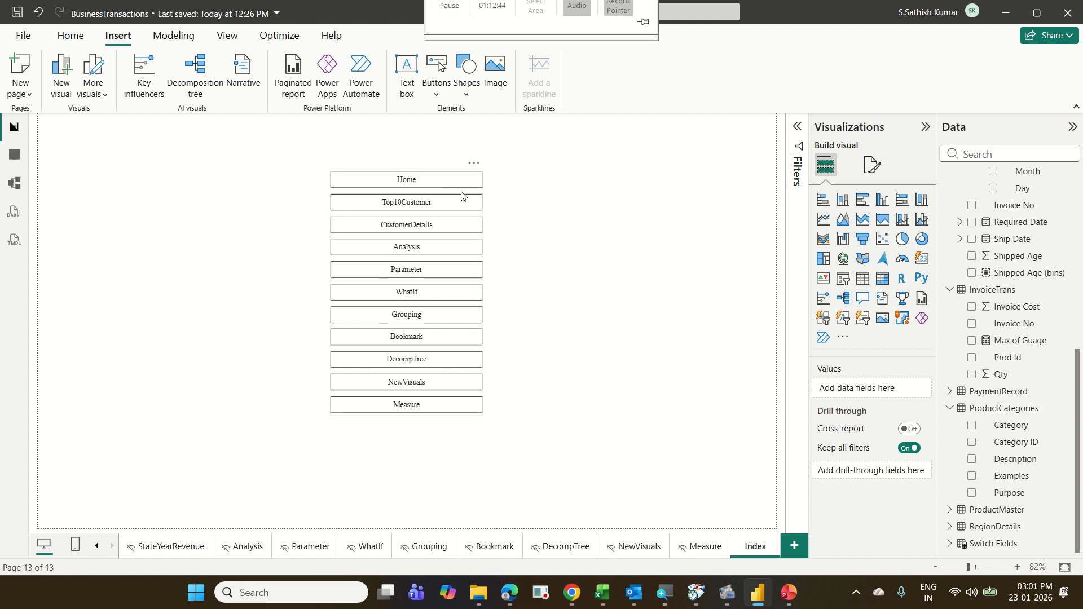
left_click(413, 181, "ctrl")
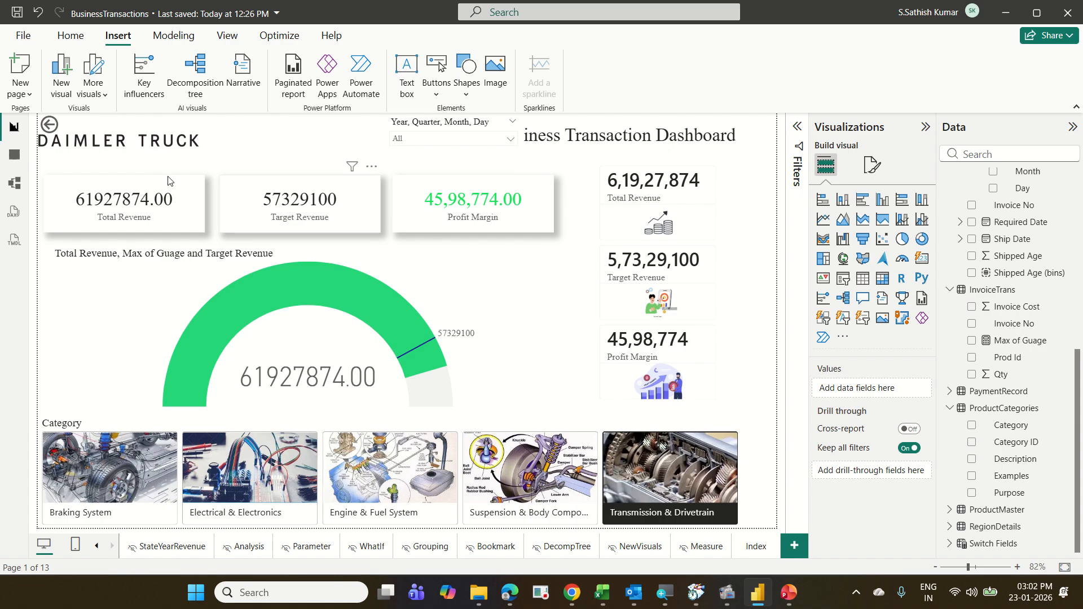
left_click(48, 127, "ctrl")
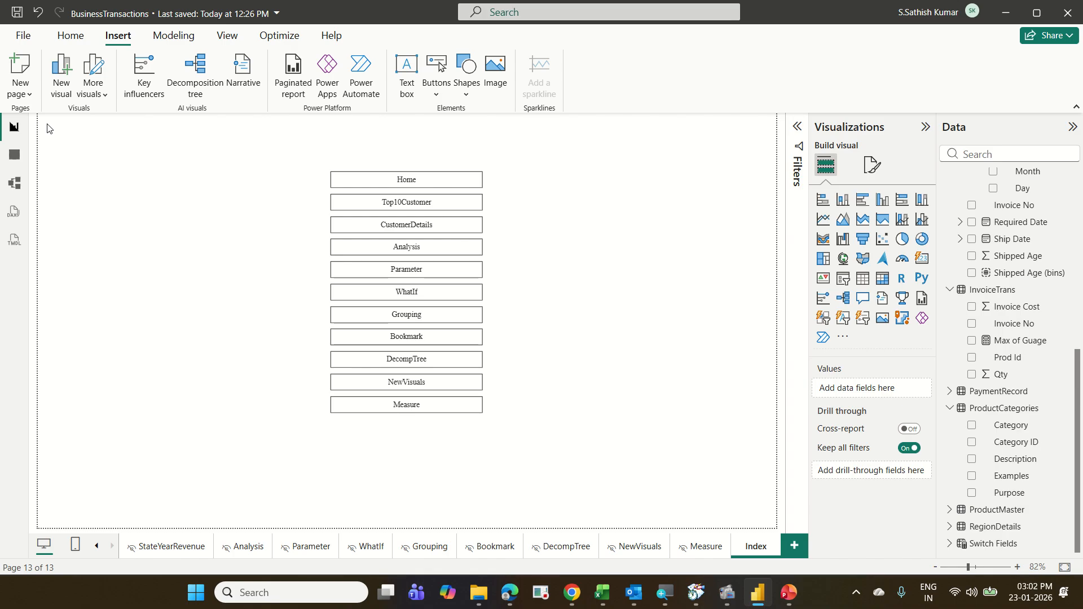
left_click(388, 209, "ctrl")
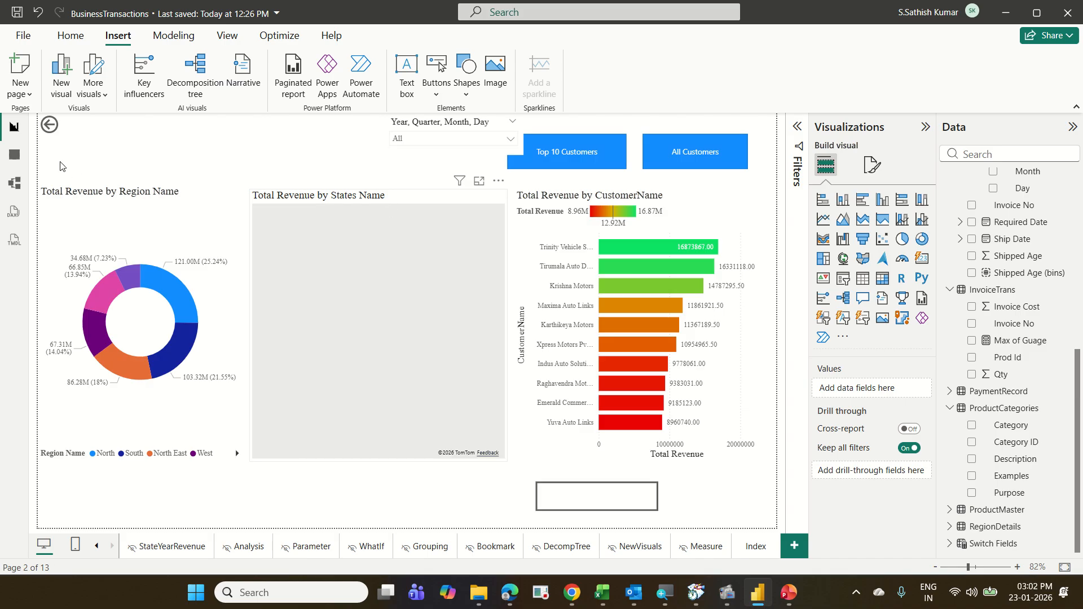
left_click(51, 130, "ctrl")
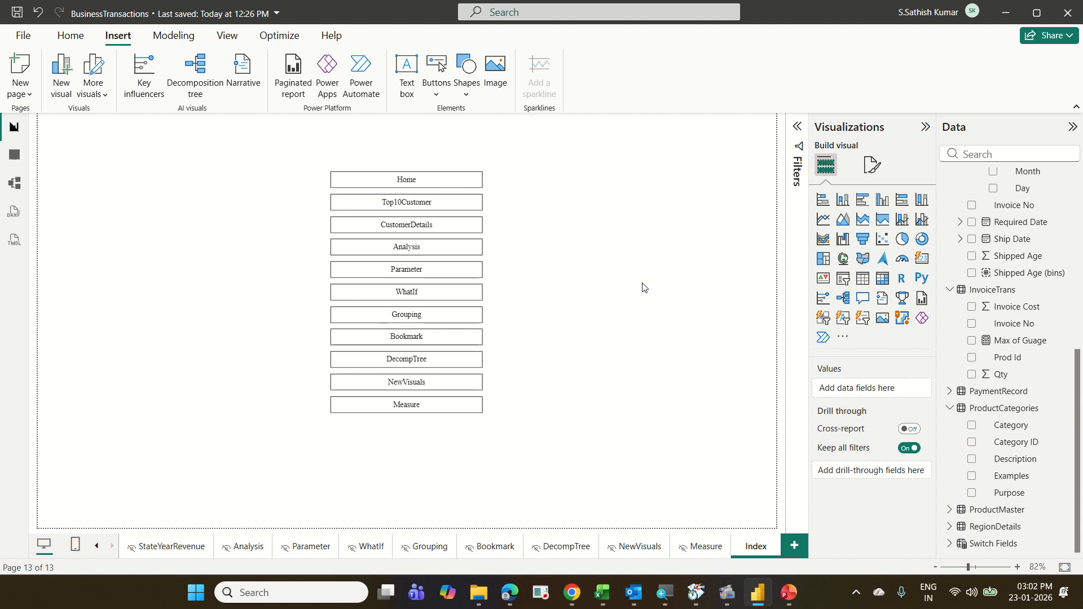
Step: Save the report changes and publish BusinessTransactions to the DICV Training workspace
left_click(32, 42)
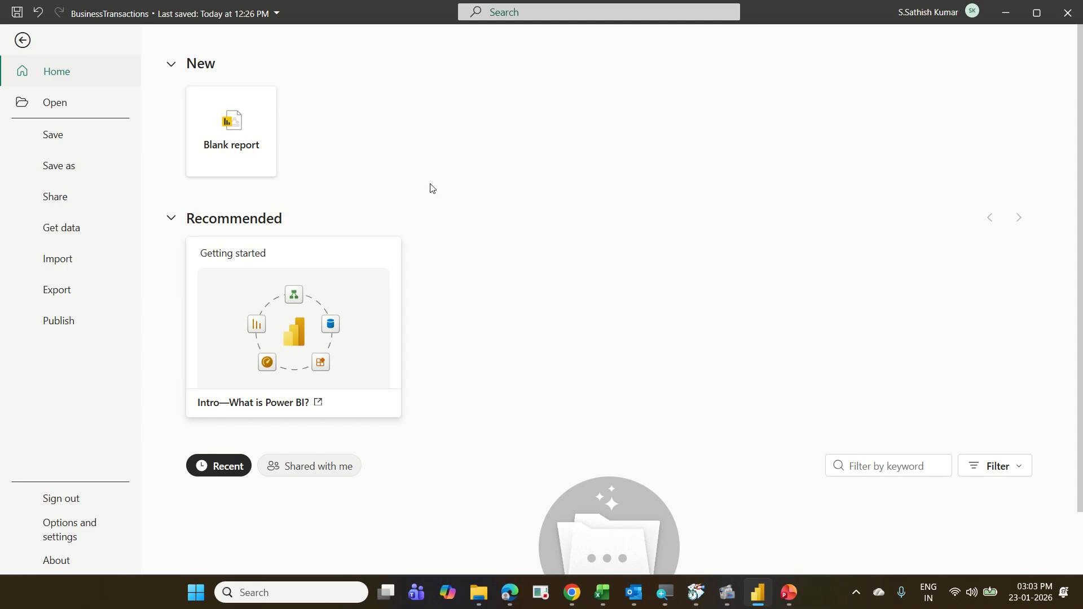
left_click(23, 40)
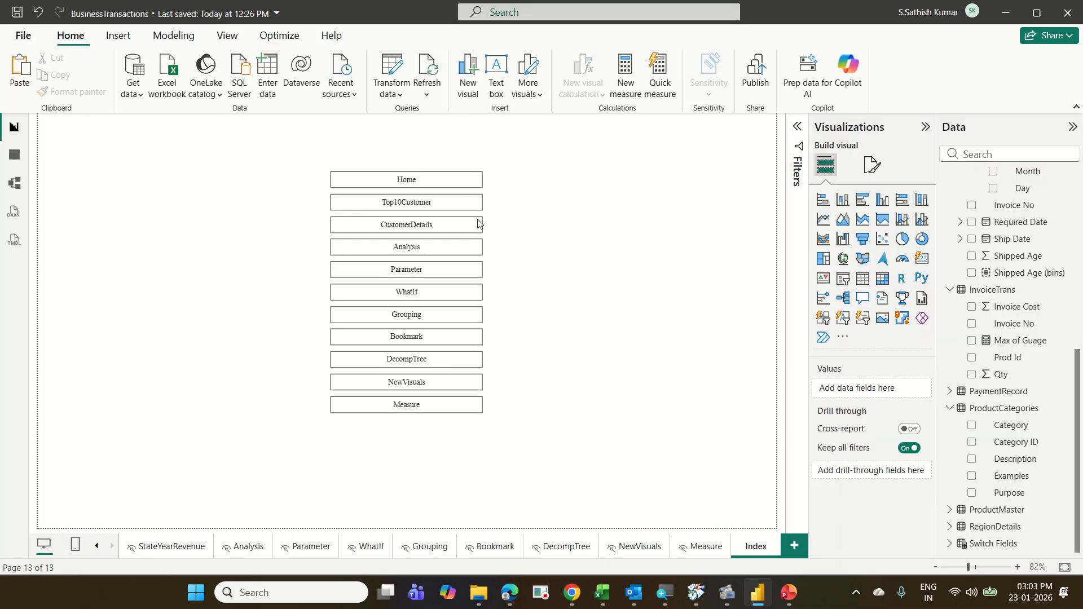
left_click(753, 82)
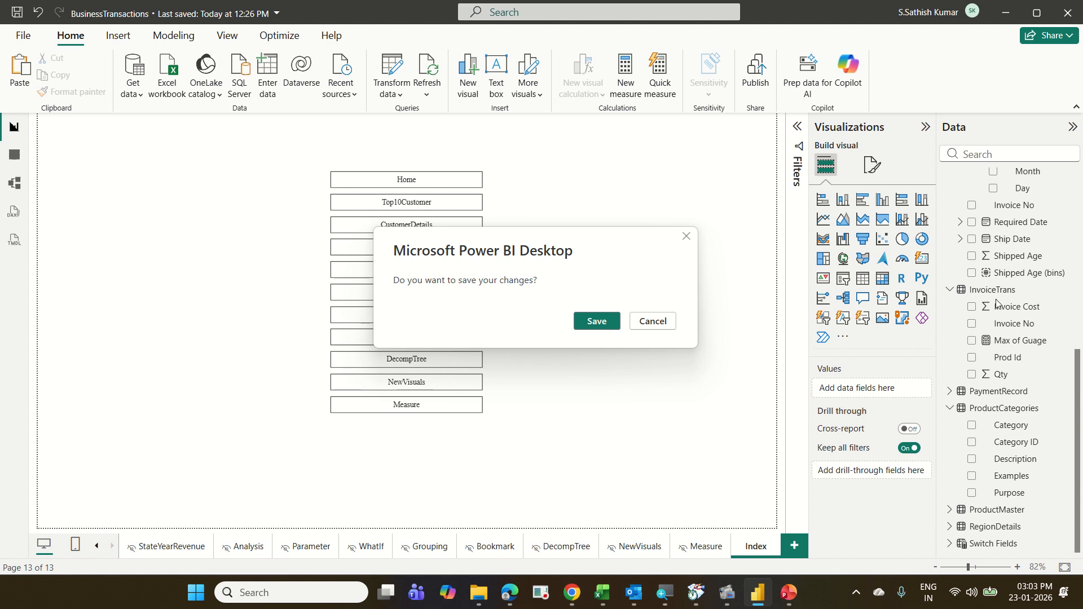
left_click(607, 325)
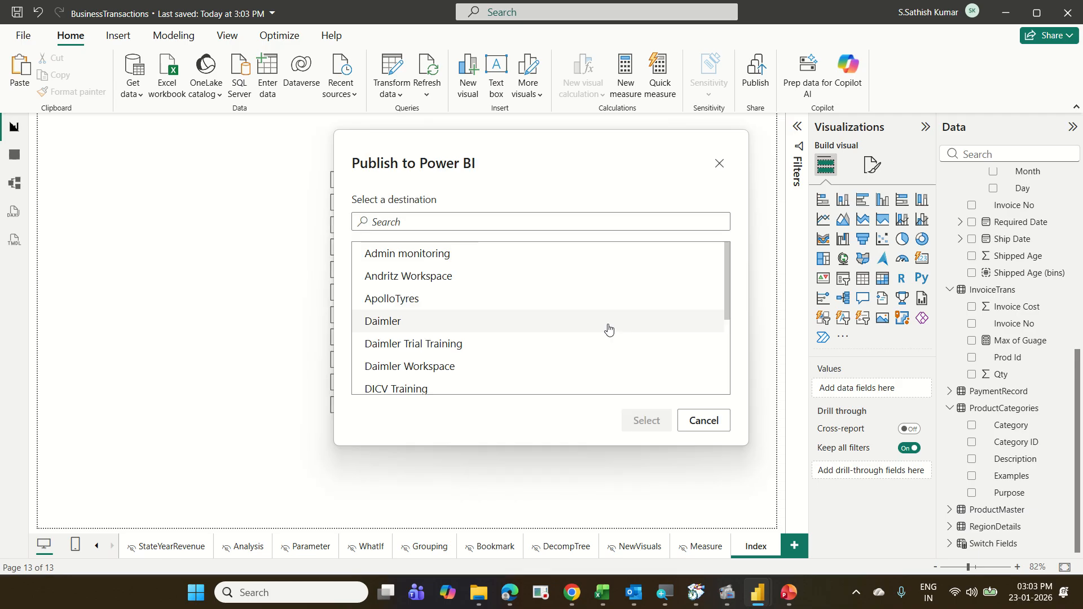
scroll(608, 330, "down", 3)
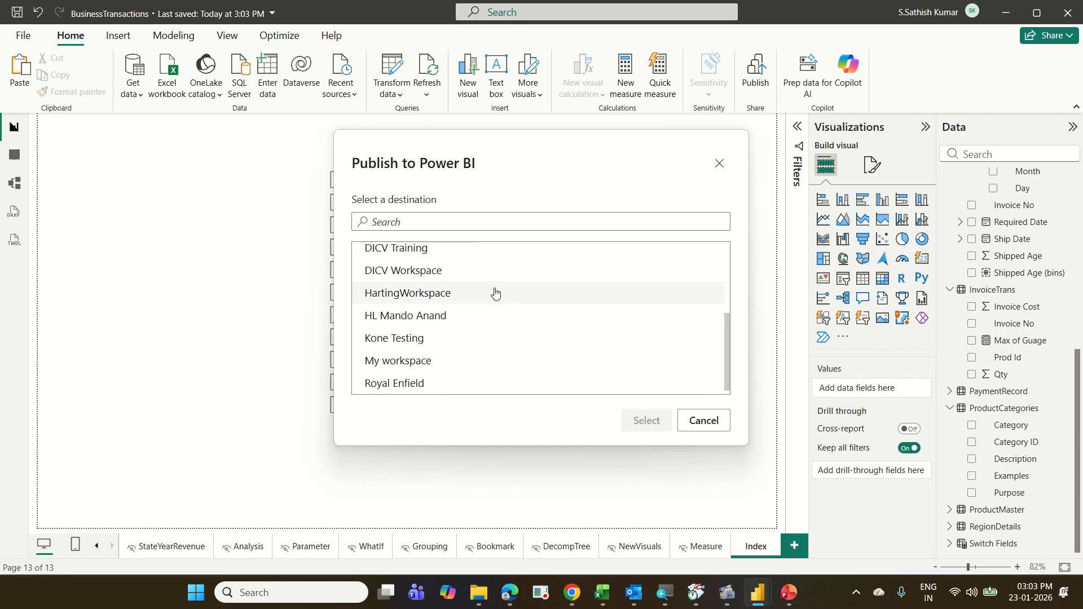
left_click(459, 252)
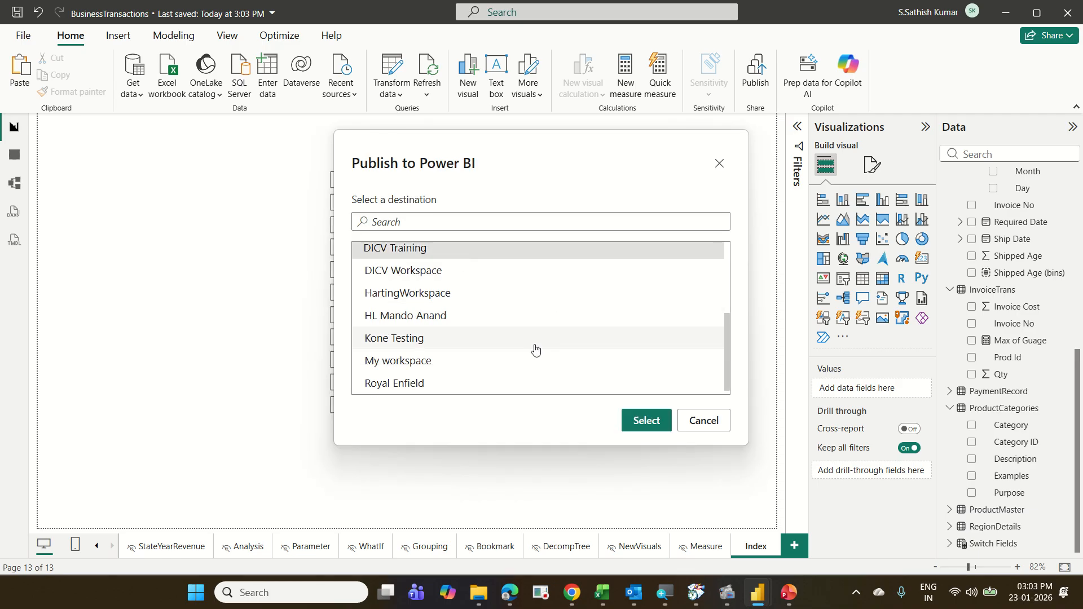
scroll(534, 348, "up", 3)
scroll(535, 350, "down", 2)
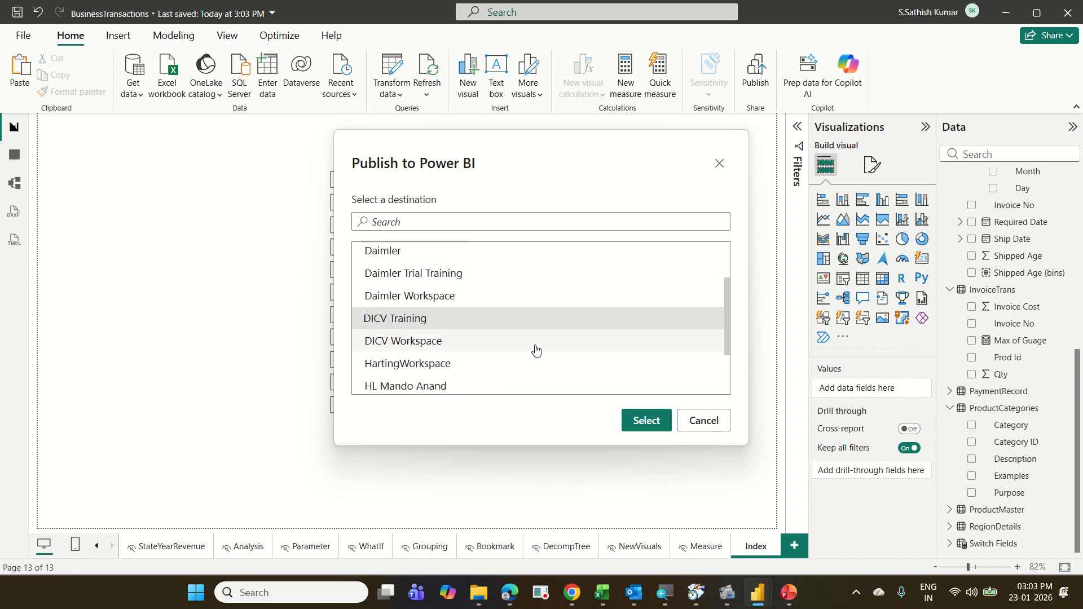
left_click(648, 424)
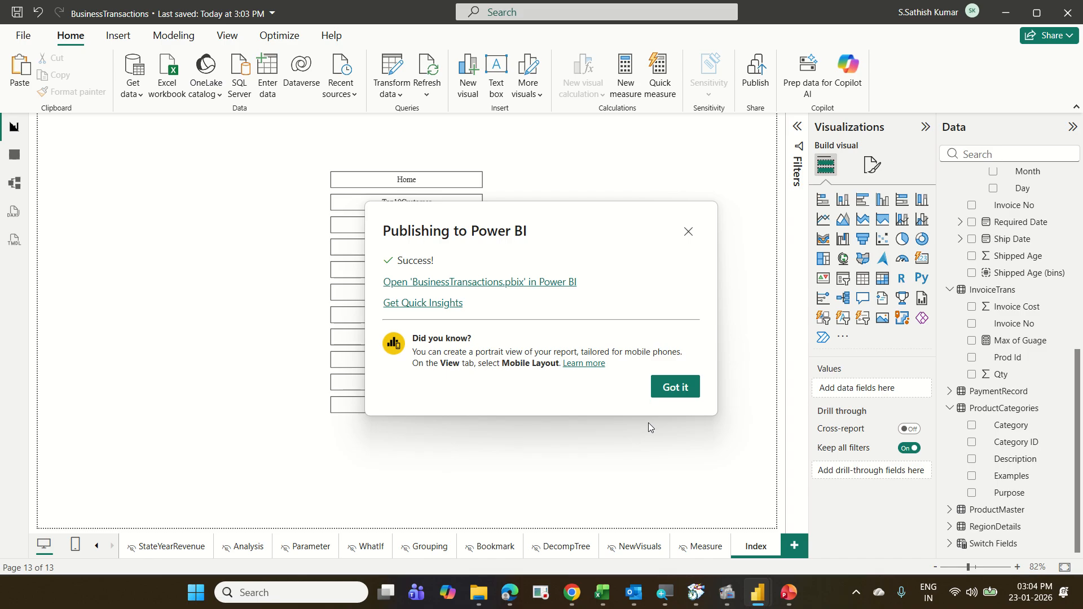
Step: Open the published BusinessTransactions report in the browser in full screen and follow the Index link to the DecompTree page
left_click(534, 290)
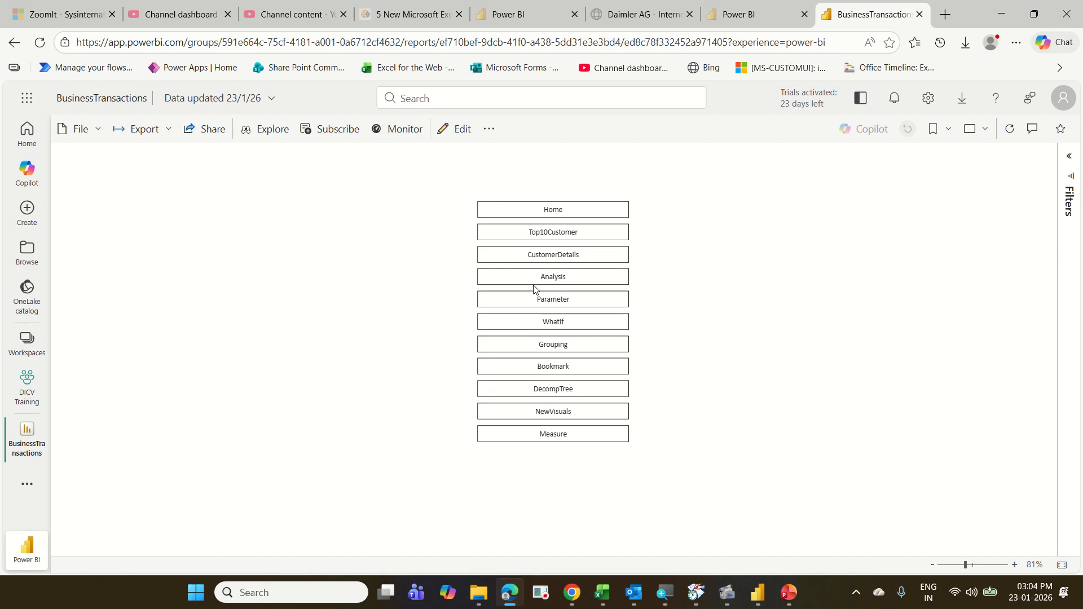
left_click(985, 140)
left_click(967, 158)
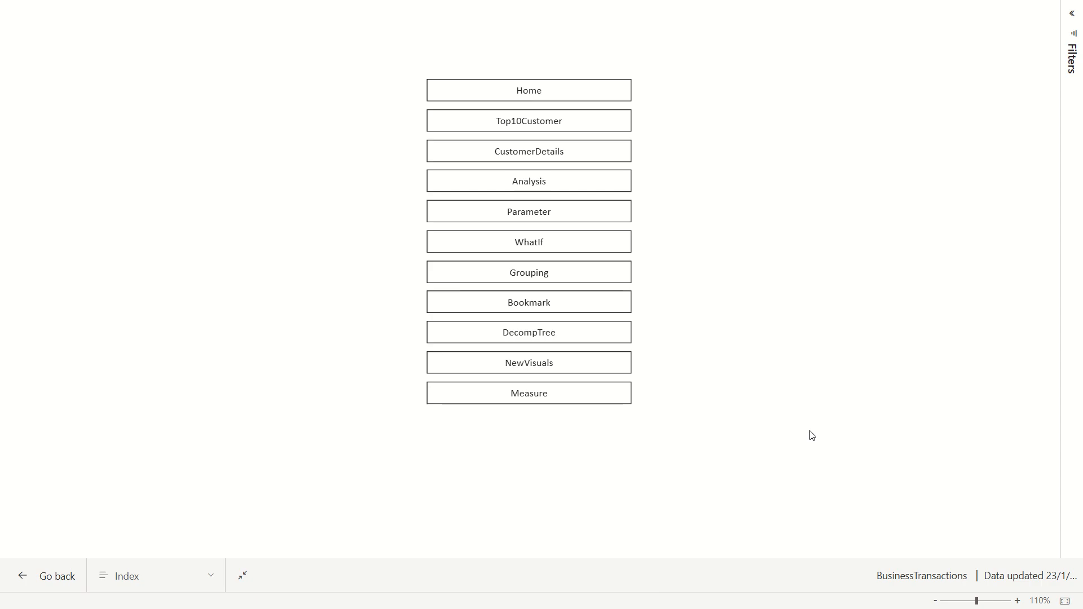
left_click(552, 336)
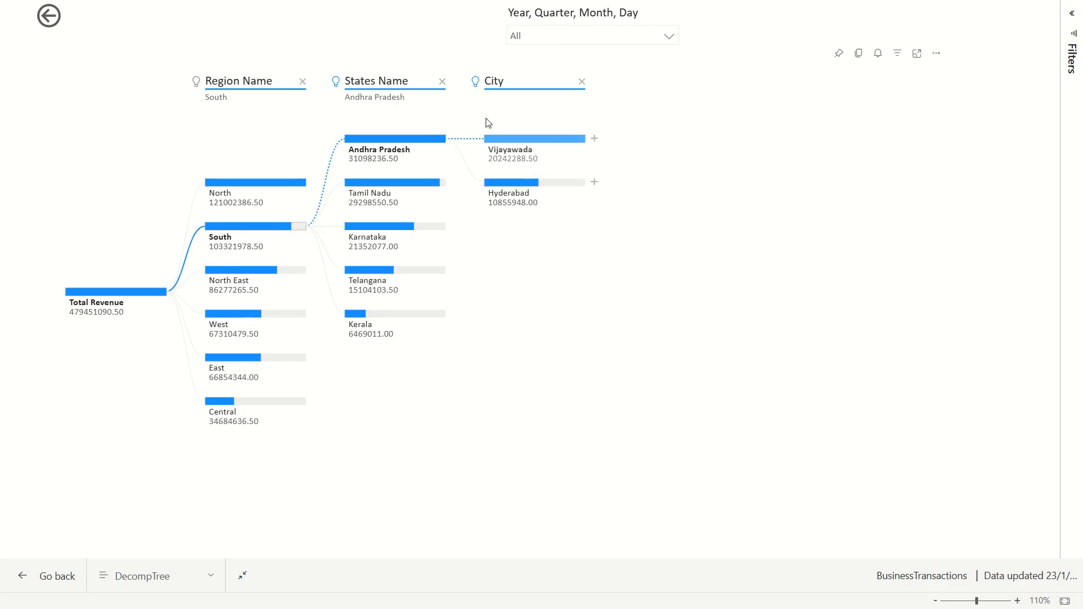
Step: Return to the Index page, test the Top10Customer link and its Back button, and exit full screen
left_click(50, 16)
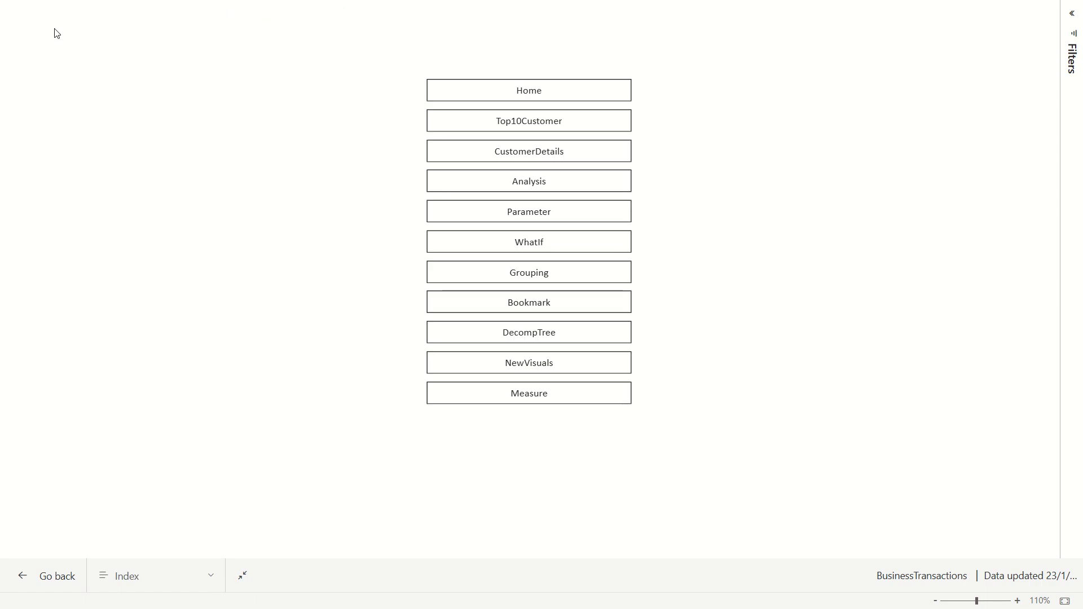
left_click(517, 128)
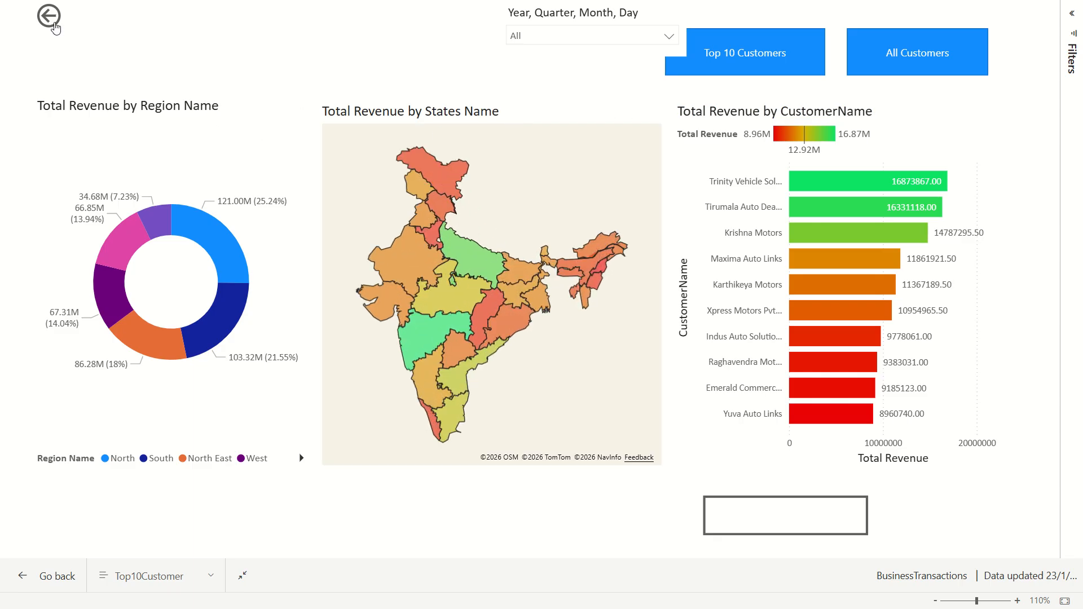
left_click(56, 28)
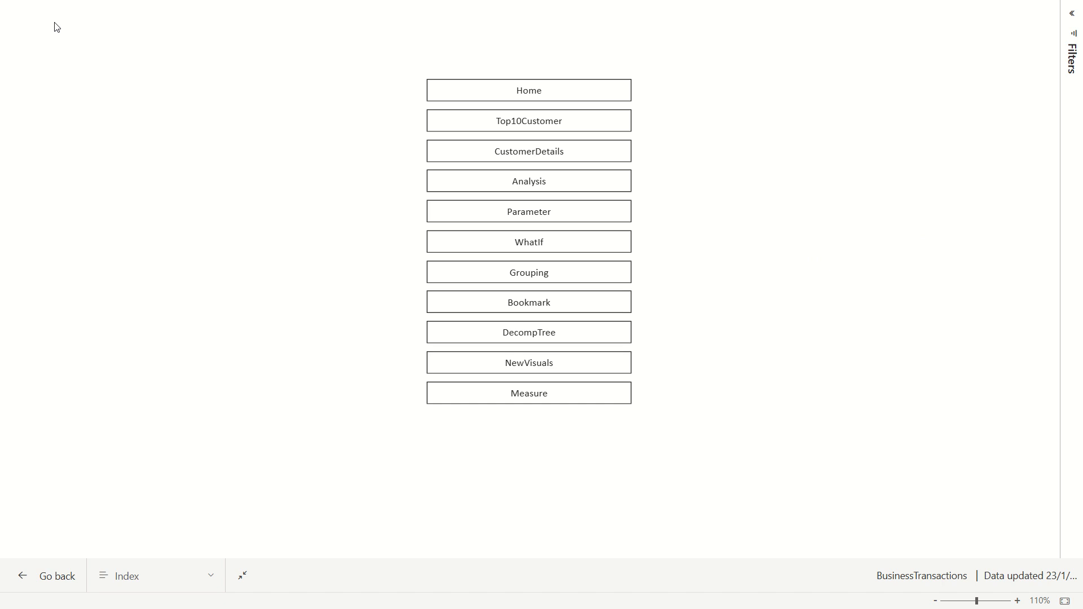
key("Escape")
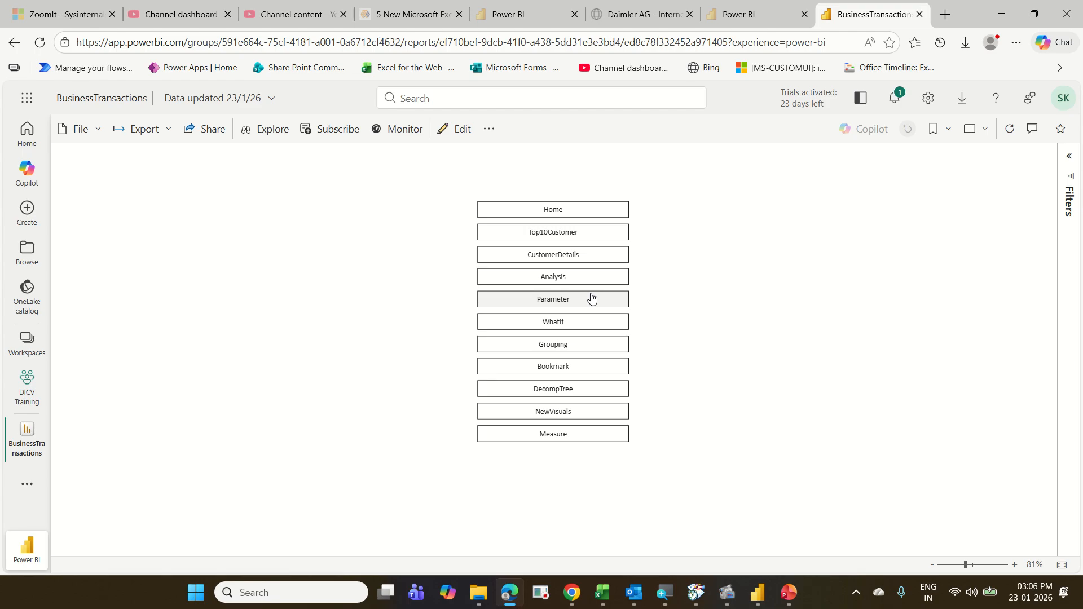
Step: Pin the Profit Margin matrix from the CustomerDetails page to a new dashboard named MyFirstDashboard, keeping the current theme
left_click(576, 260)
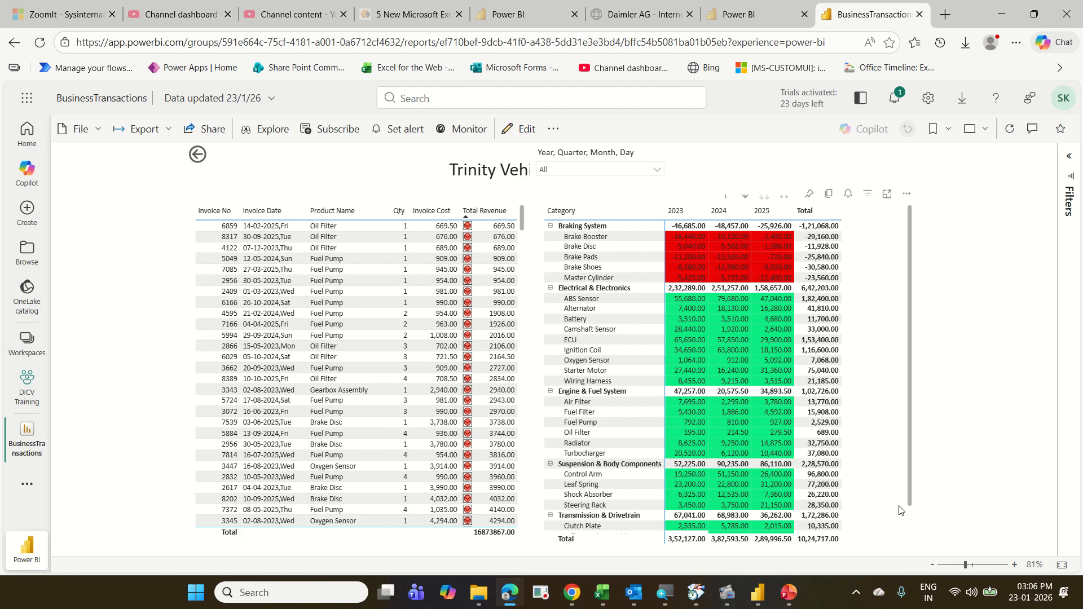
left_click(810, 195)
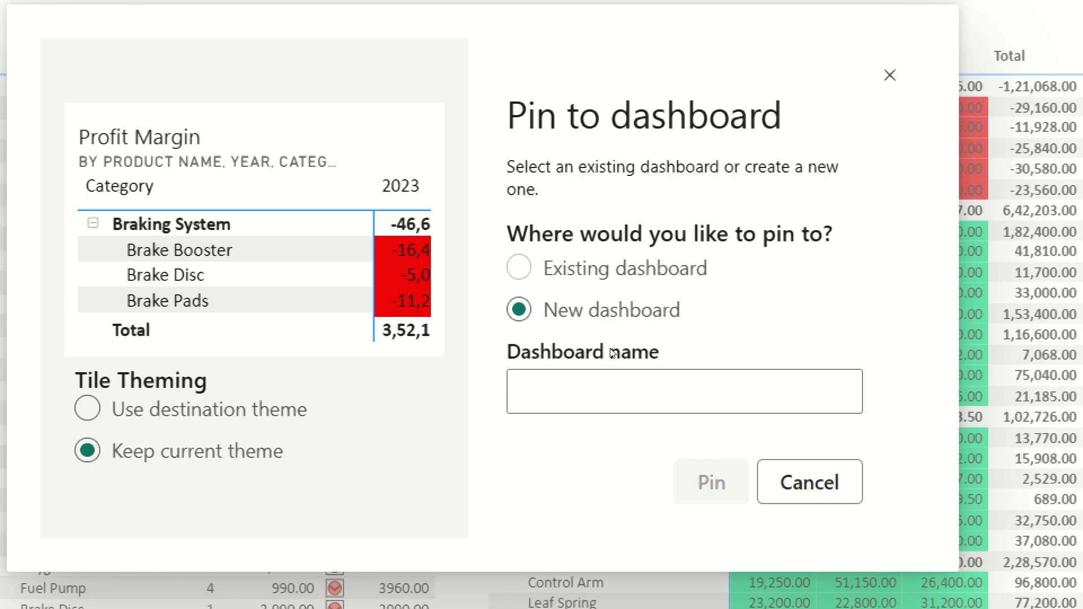
left_click(596, 377)
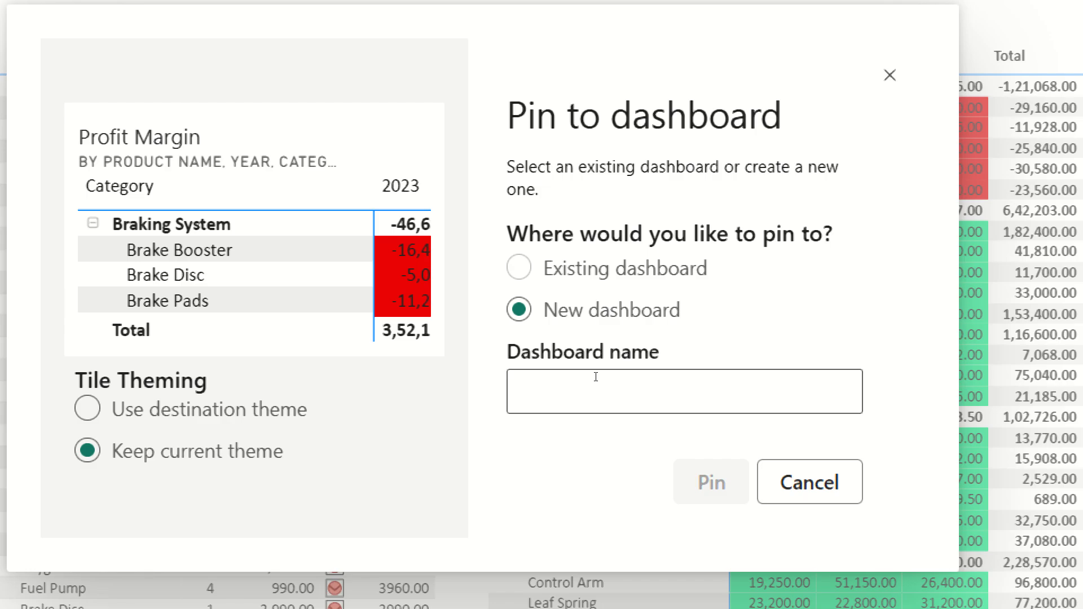
type("My")
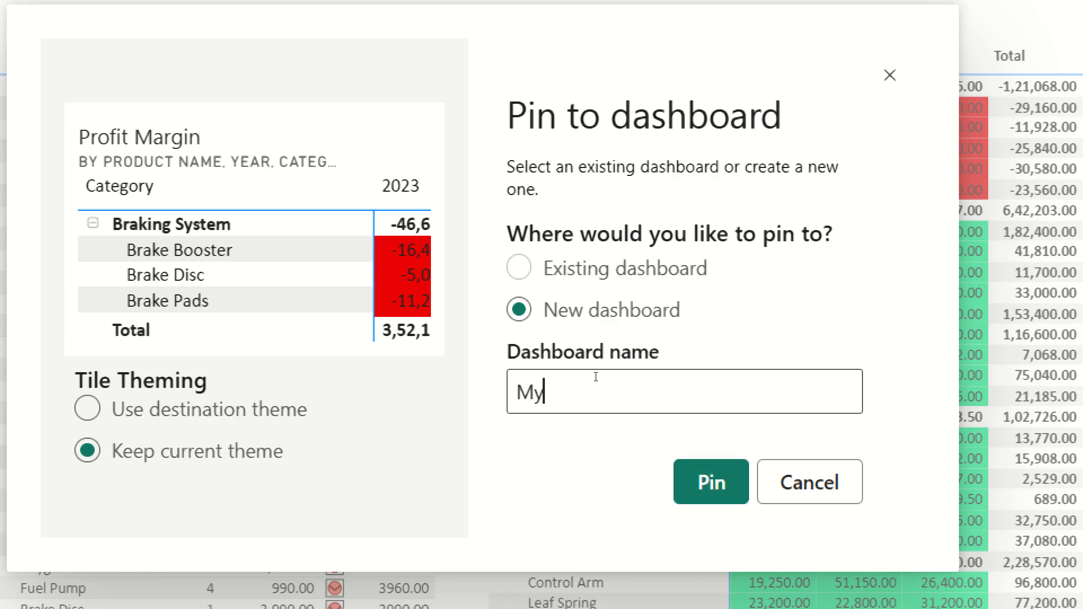
type("FirstDashbo")
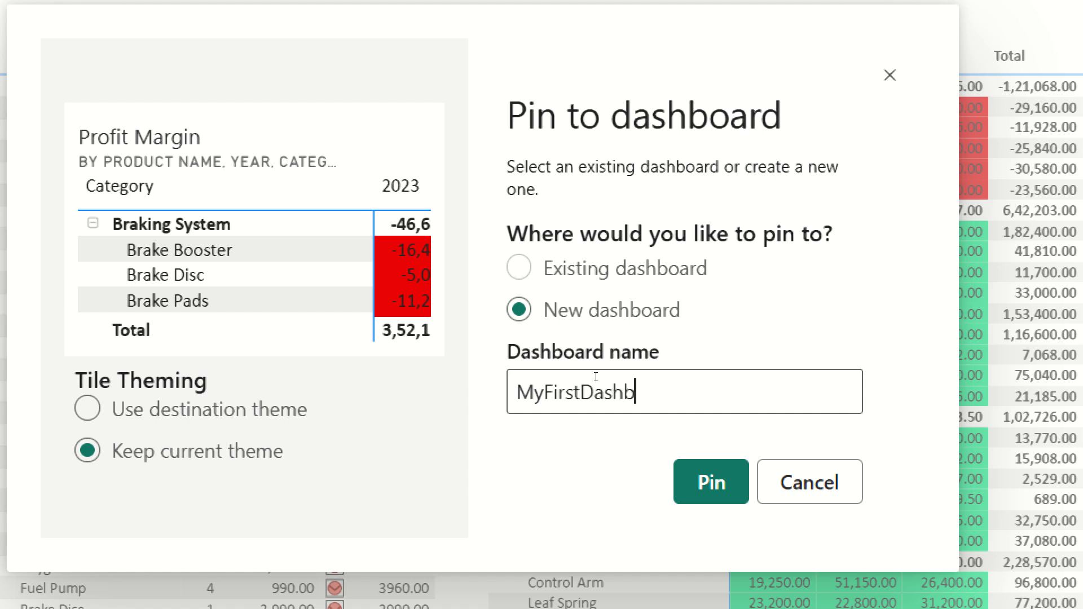
type("ard")
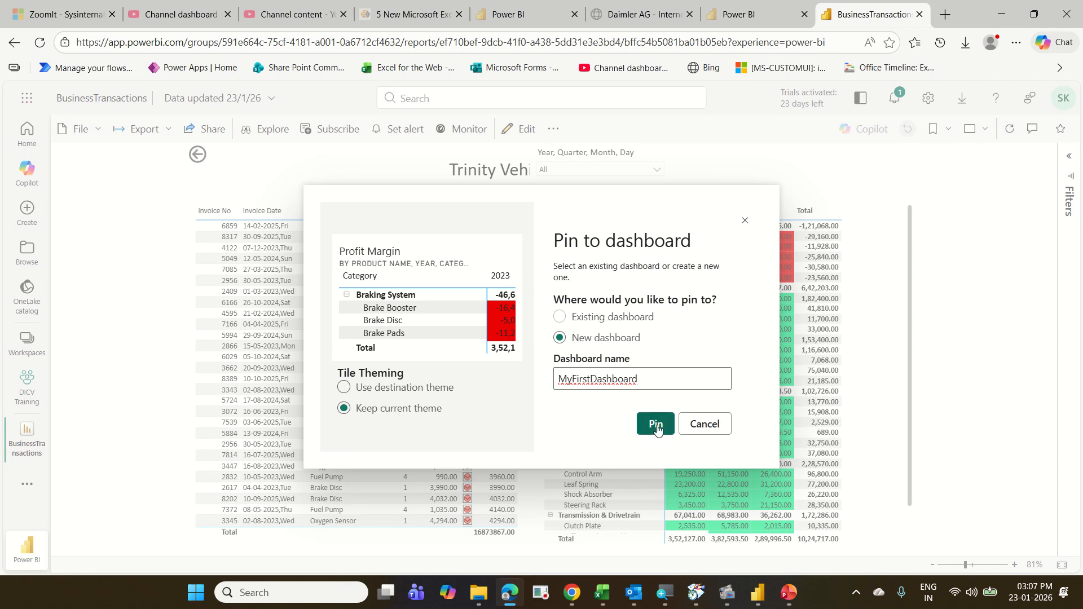
left_click(656, 426)
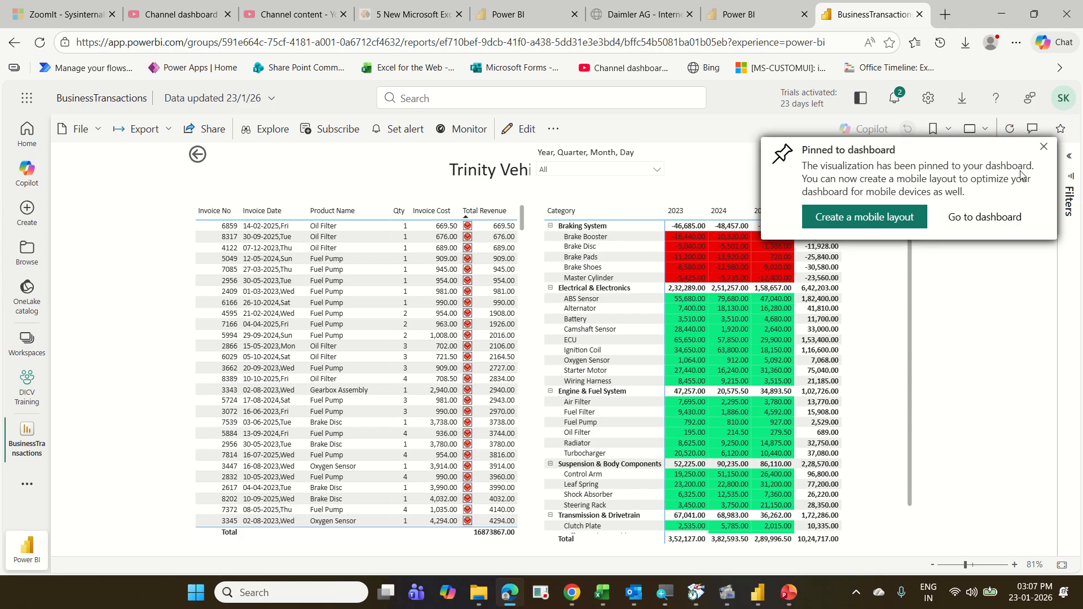
left_click(1043, 147)
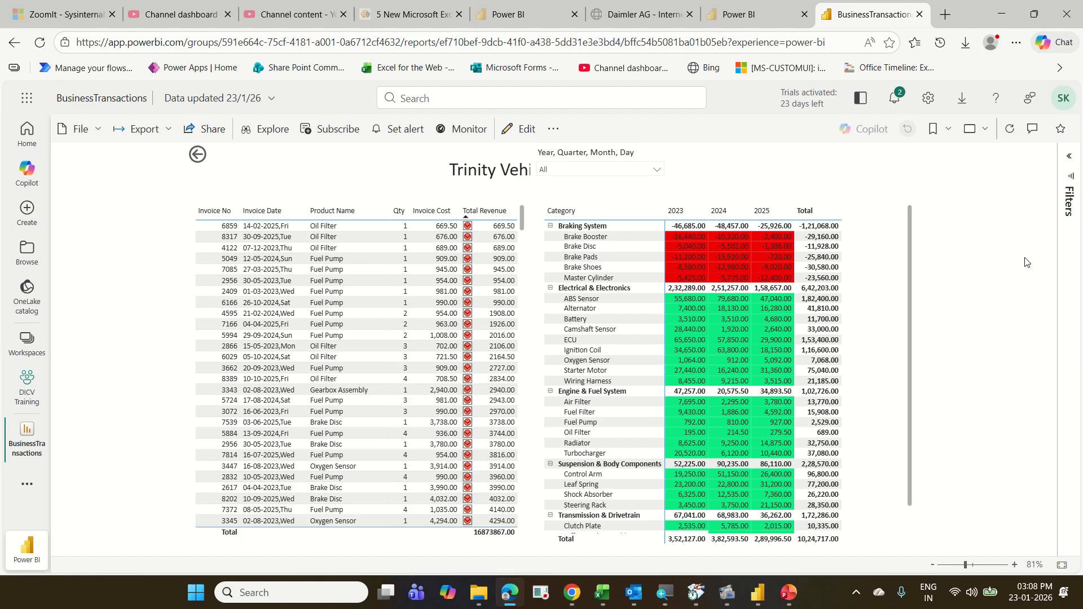
Step: Pin the Profit Margin by Emp Name funnel chart from the NewVisuals page to the existing MyFirstDashboard
left_click(198, 154)
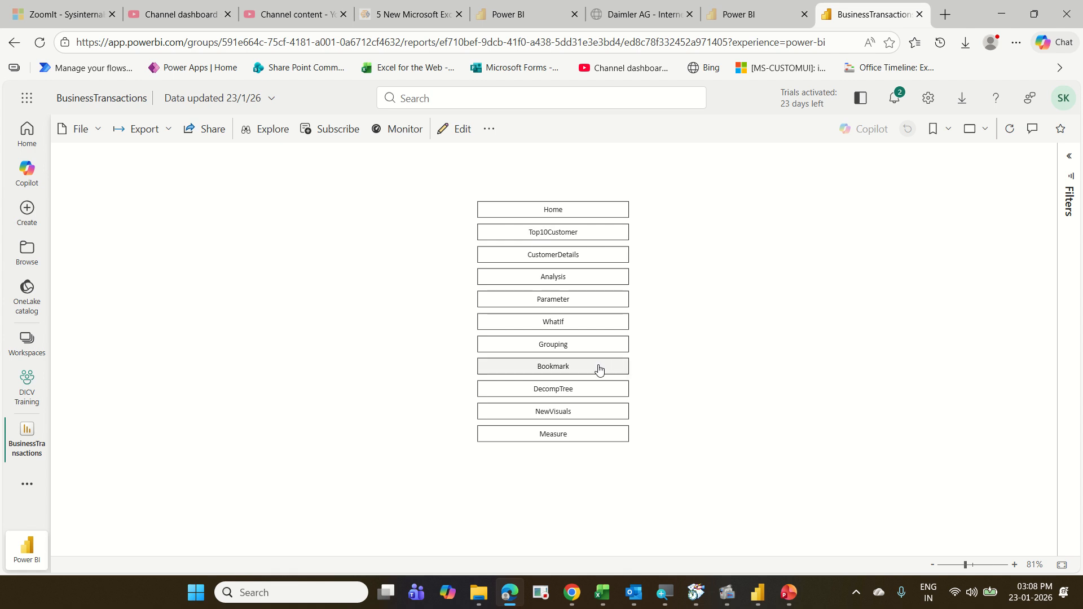
left_click(557, 417)
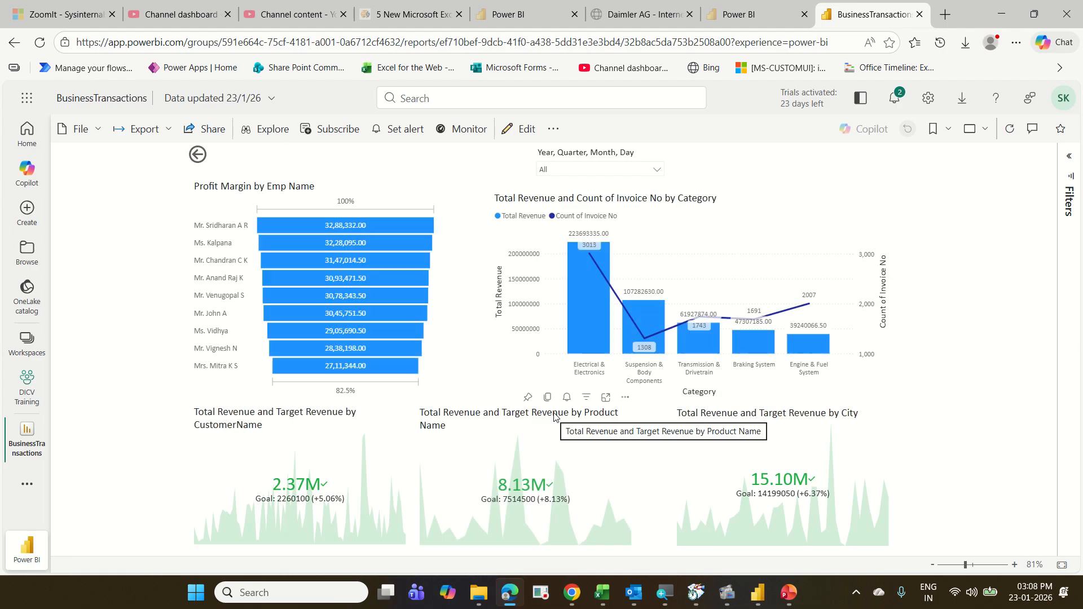
mouse_move(443, 215)
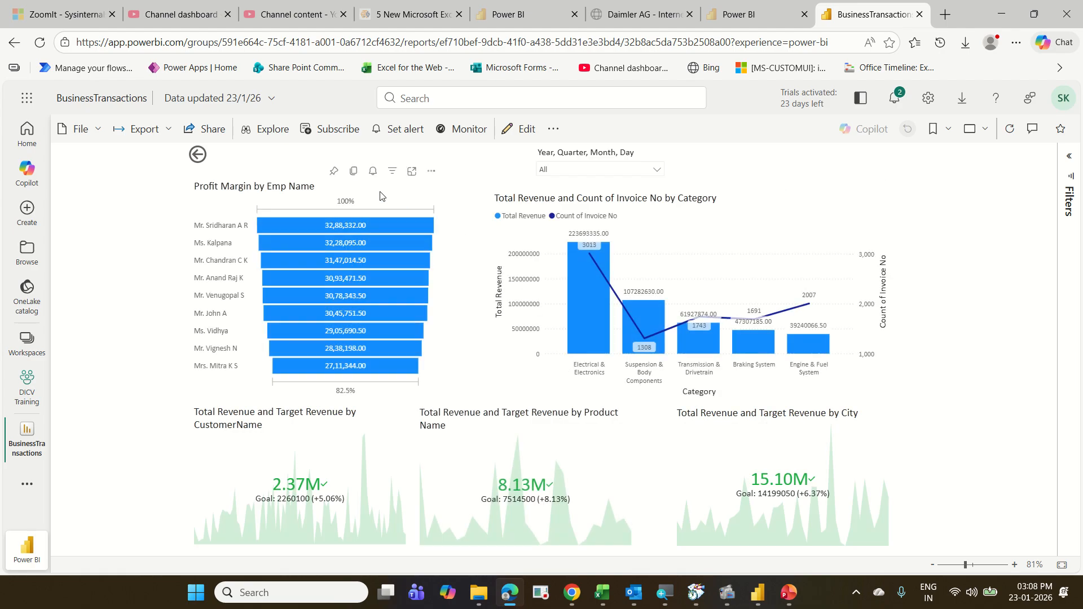
left_click(335, 172)
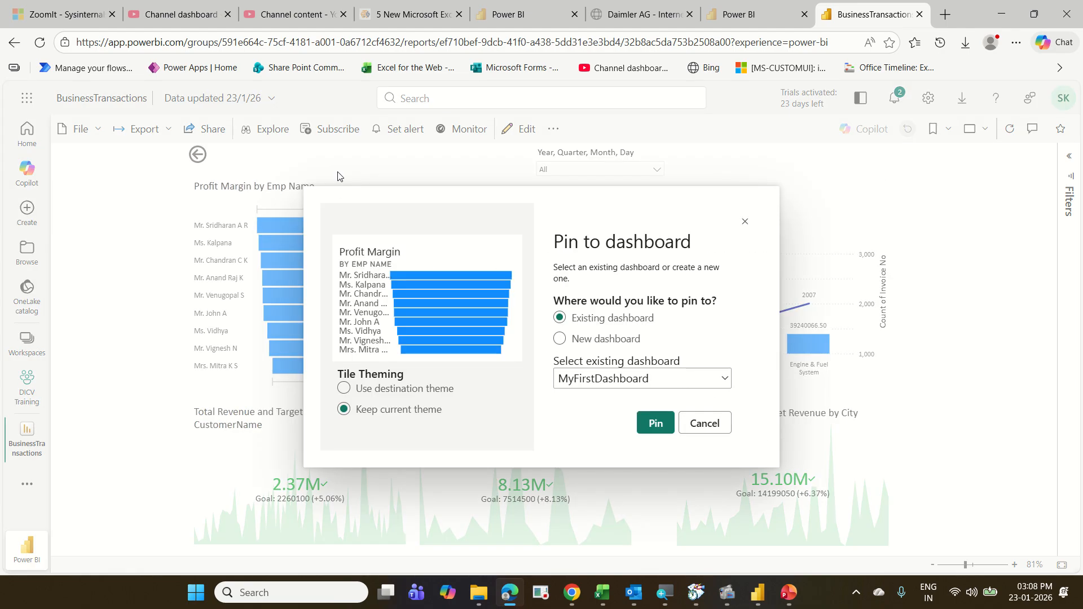
left_click(604, 345)
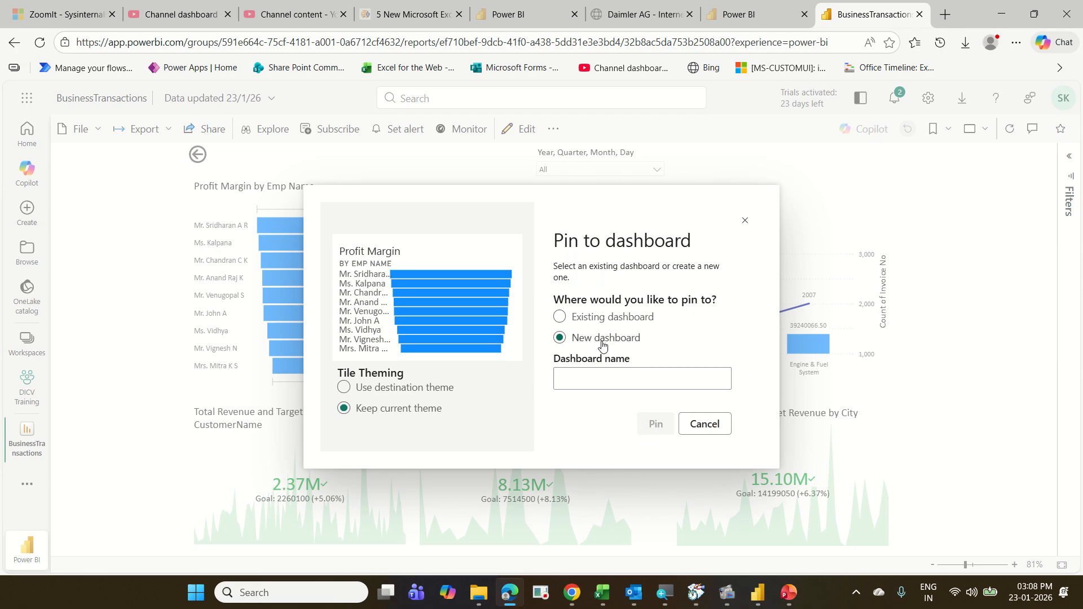
left_click(596, 319)
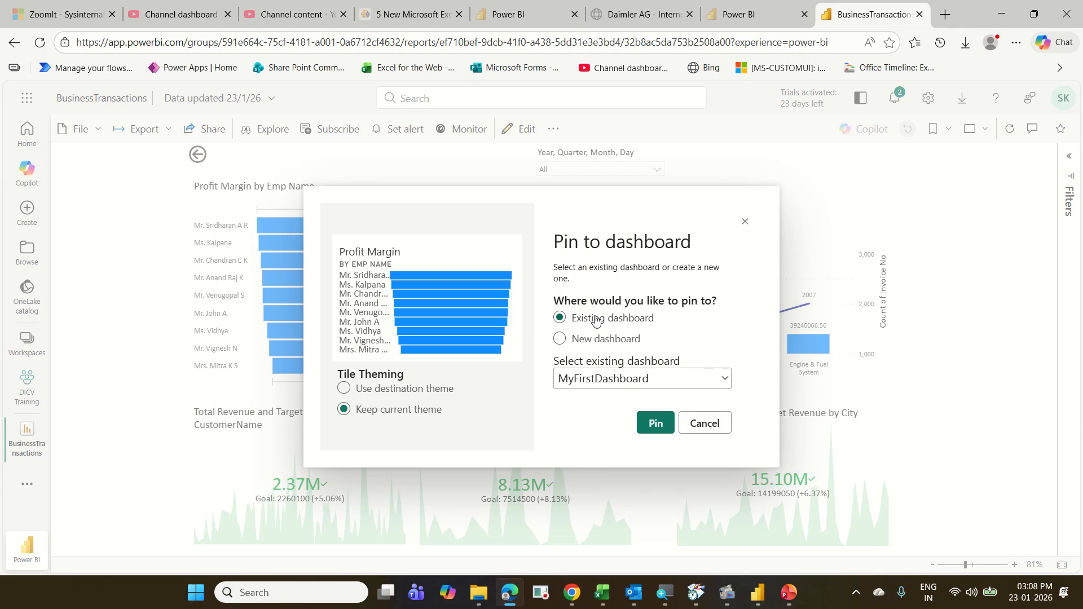
left_click(654, 424)
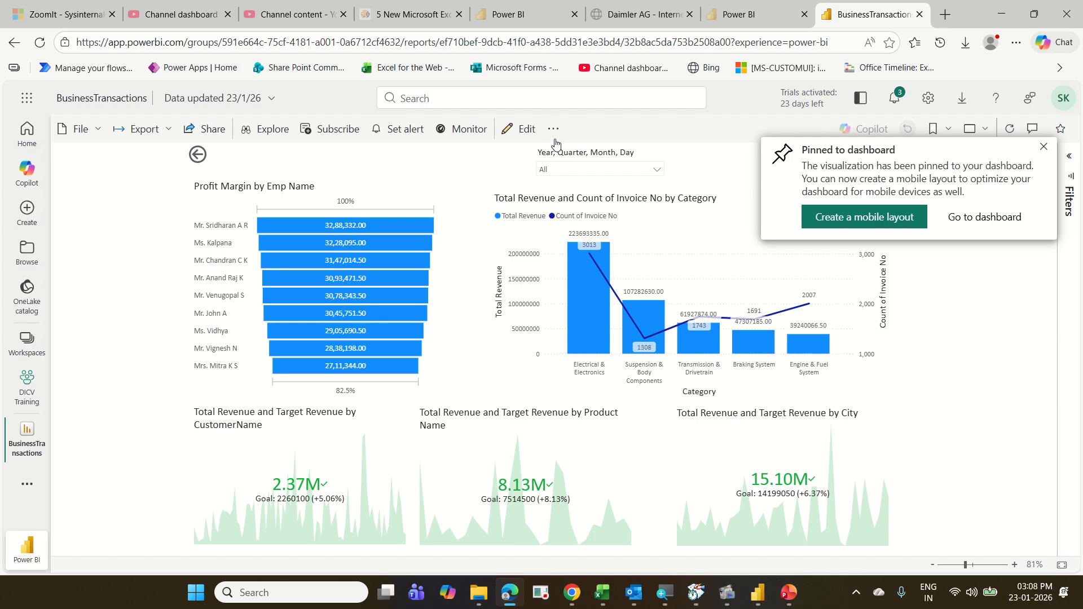
left_click(1043, 147)
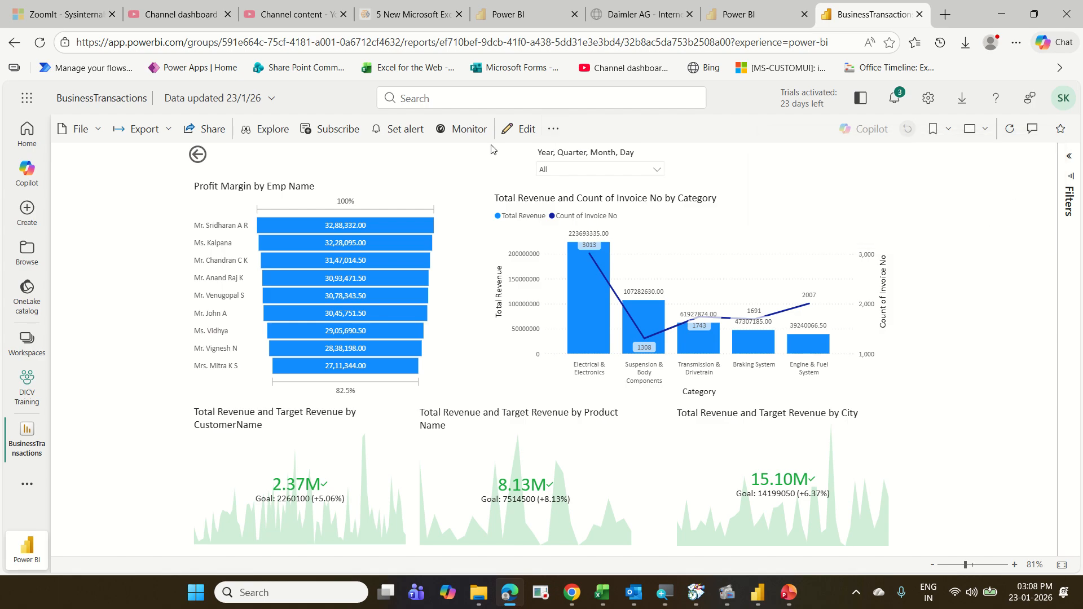
left_click(553, 129)
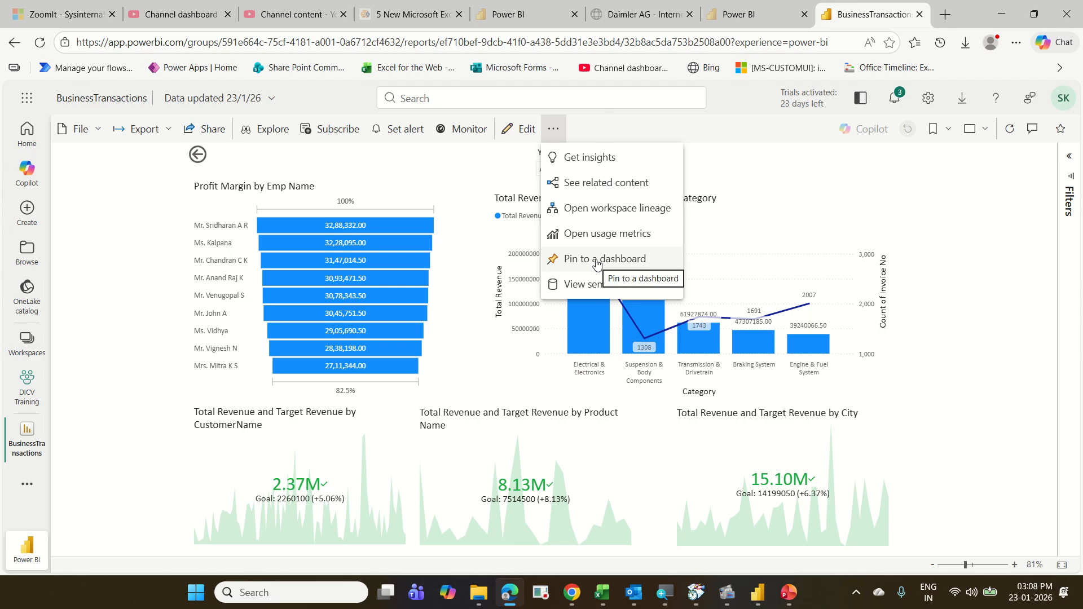
left_click(952, 257)
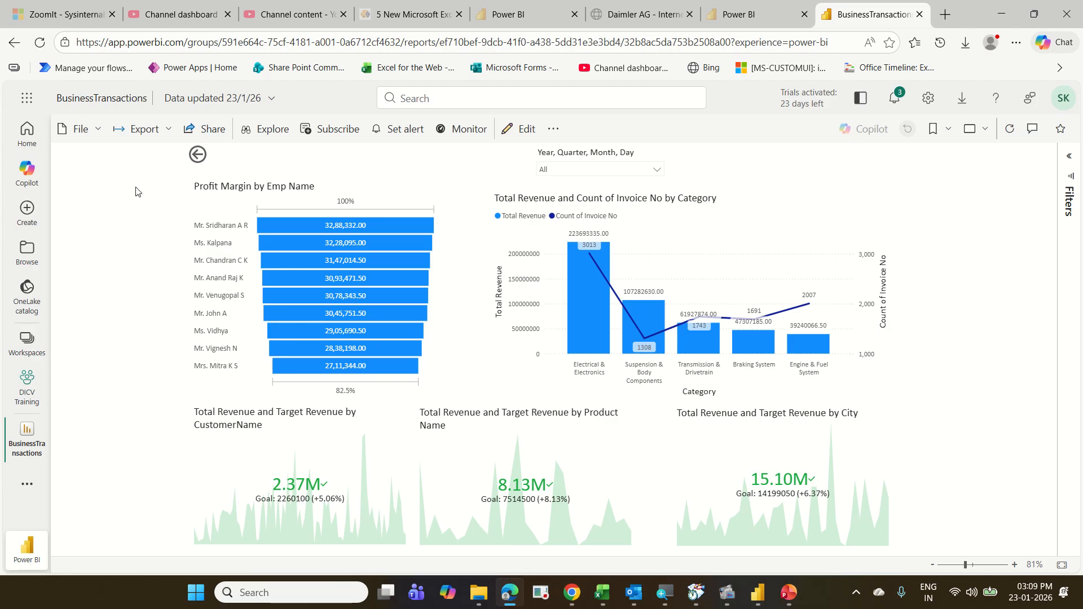
Step: Pin the Total Revenue by City line chart from the Analysis page to the existing MyFirstDashboard
left_click(197, 154)
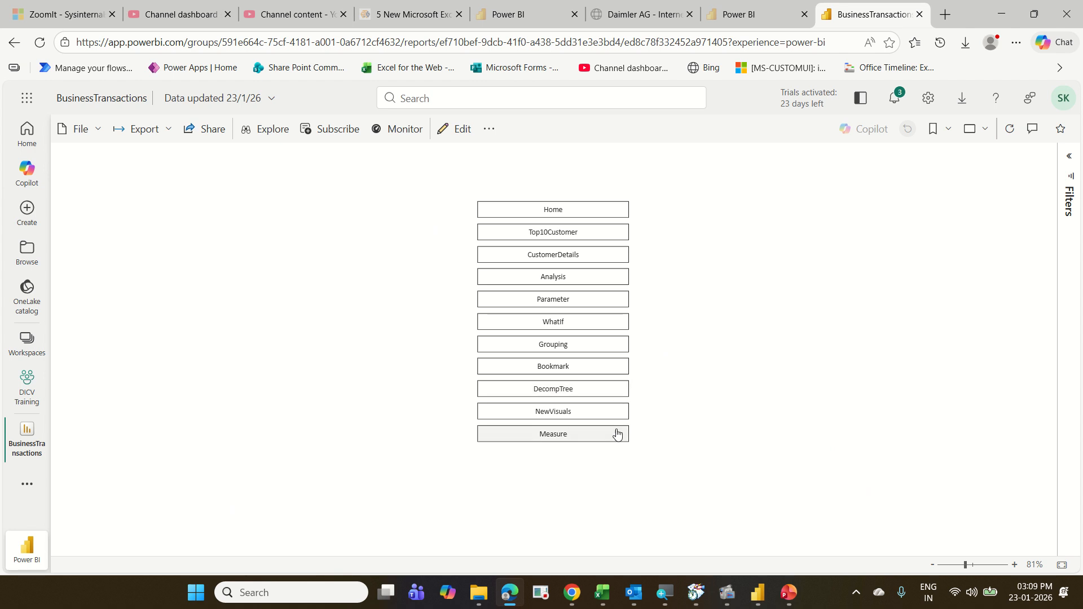
left_click(581, 277)
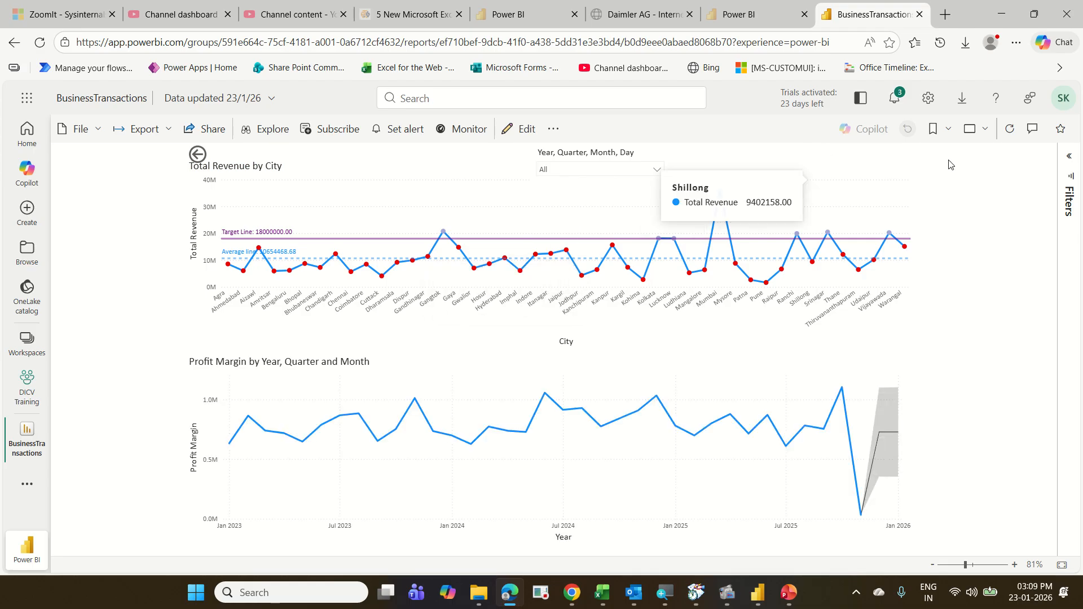
left_click(554, 129)
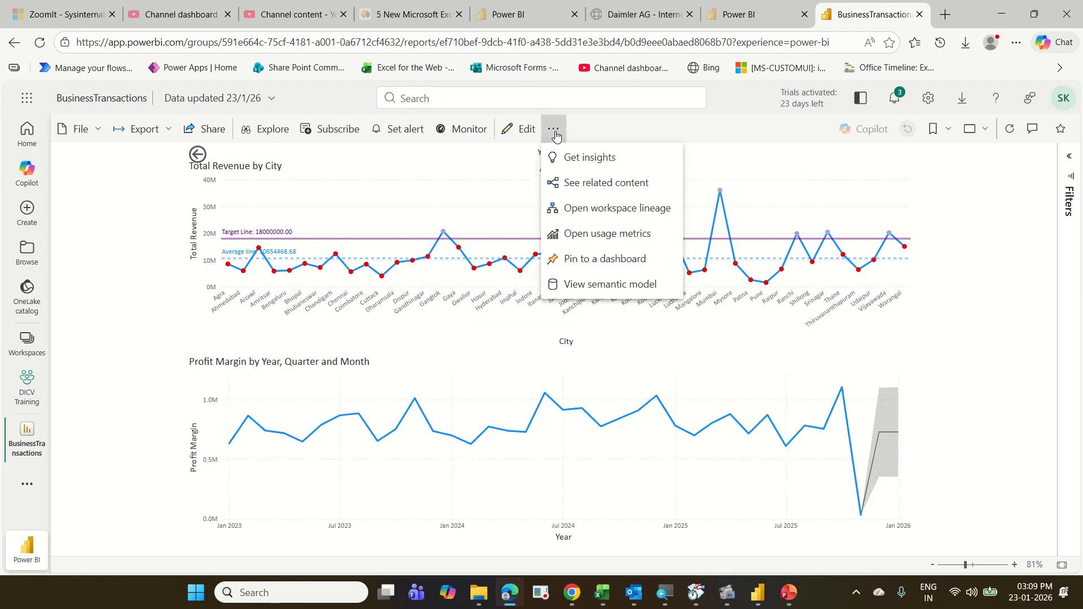
left_click(985, 295)
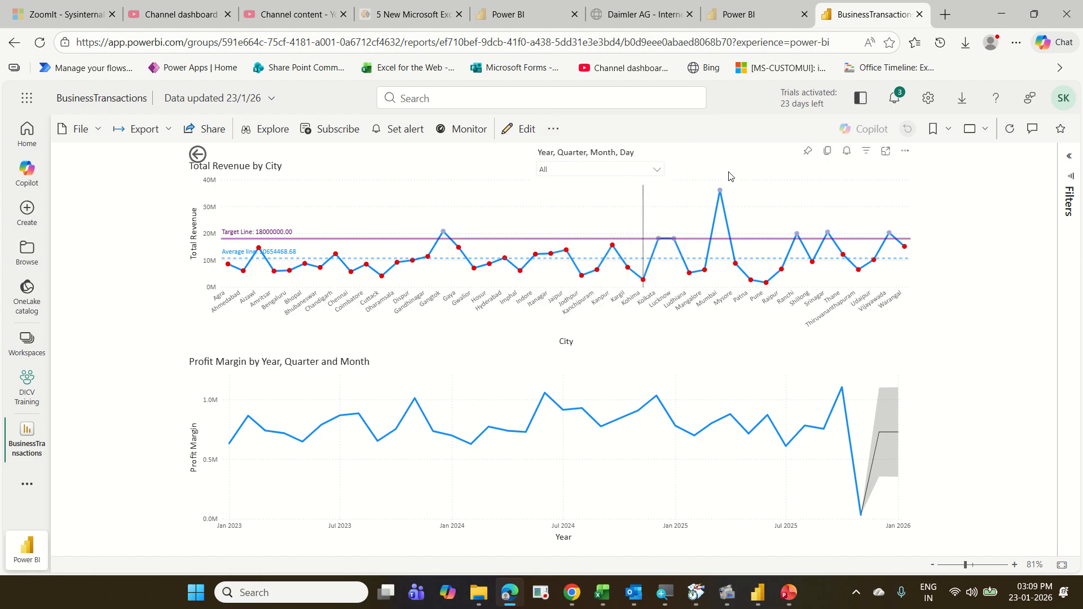
left_click(808, 152)
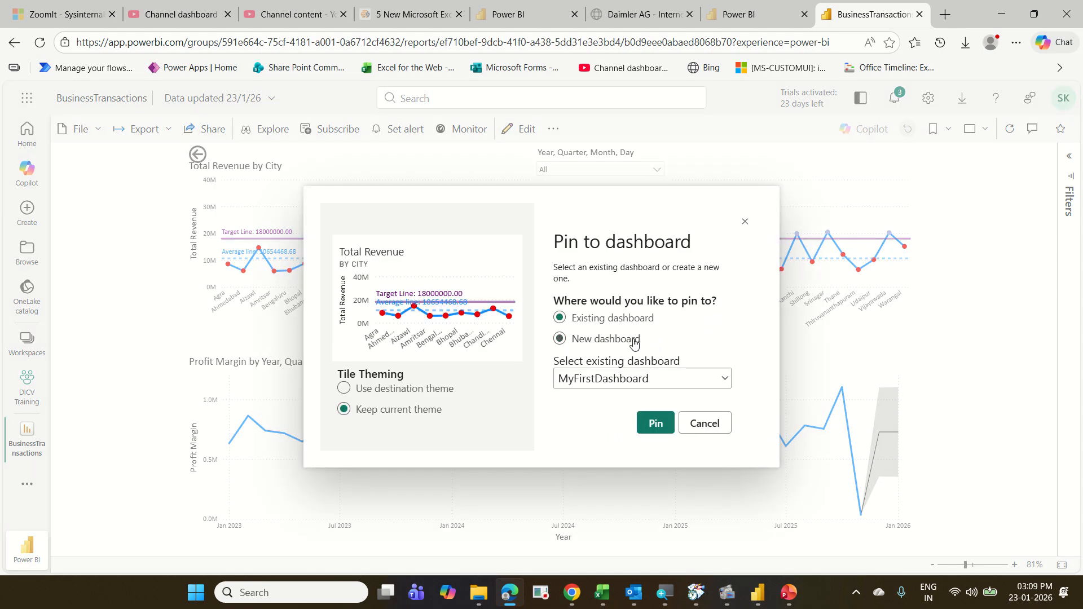
left_click(656, 423)
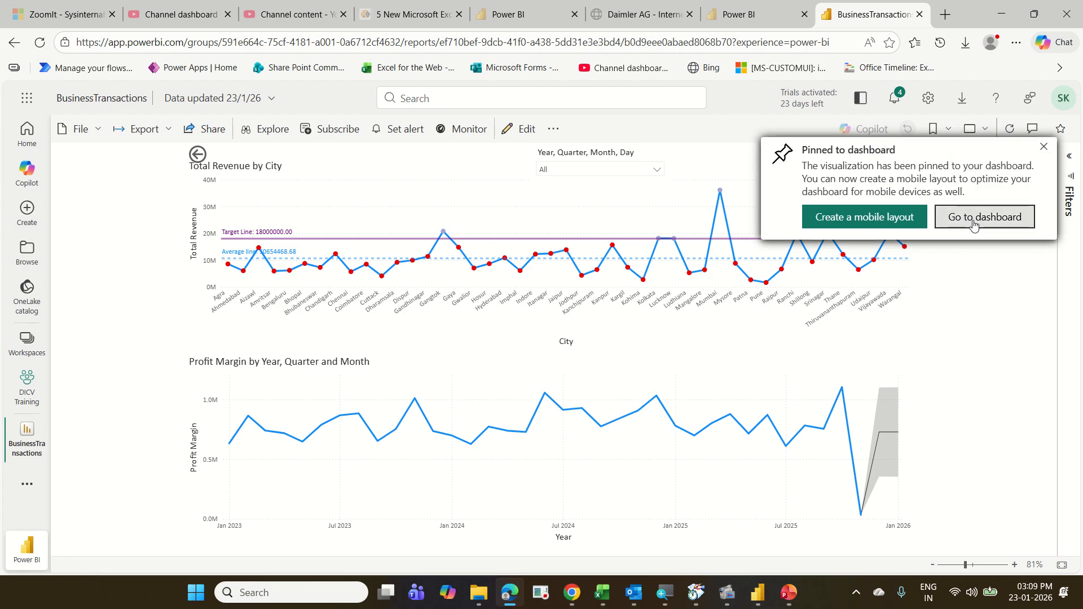
left_click(1043, 149)
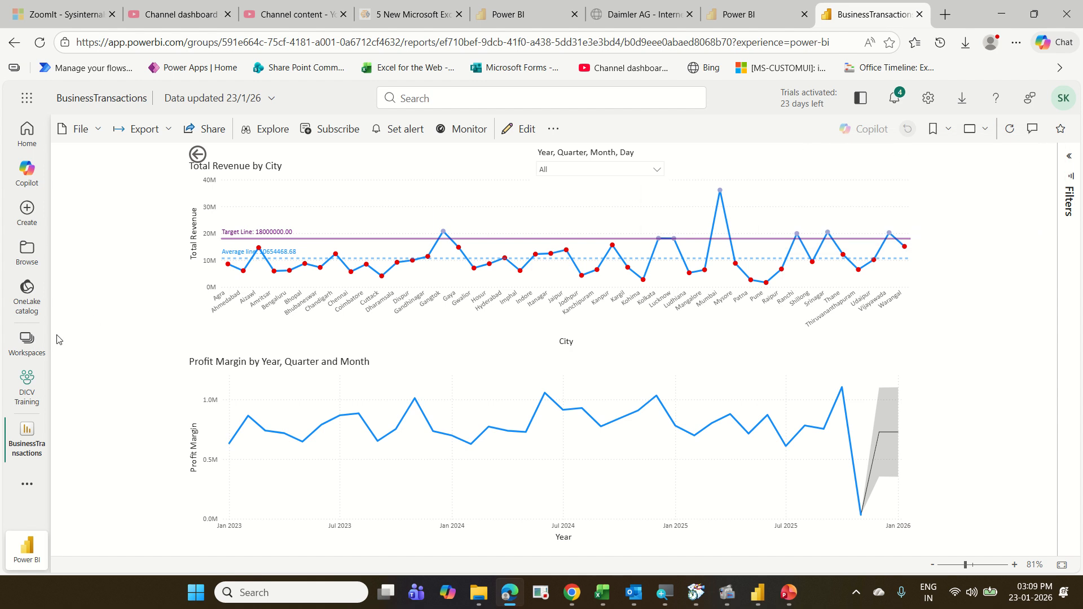
Step: Open MyFirstDashboard from the DICV Training workspace and look over its pinned tiles
left_click(30, 372)
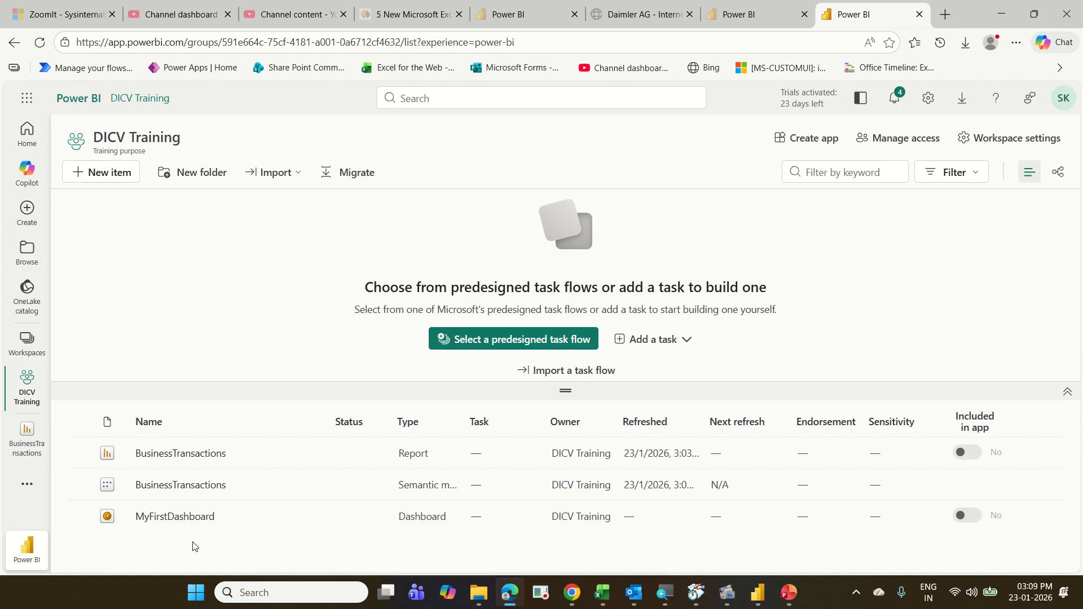
mouse_move(87, 497)
left_mouse_down()
mouse_move(91, 508)
mouse_move(230, 531)
left_mouse_up()
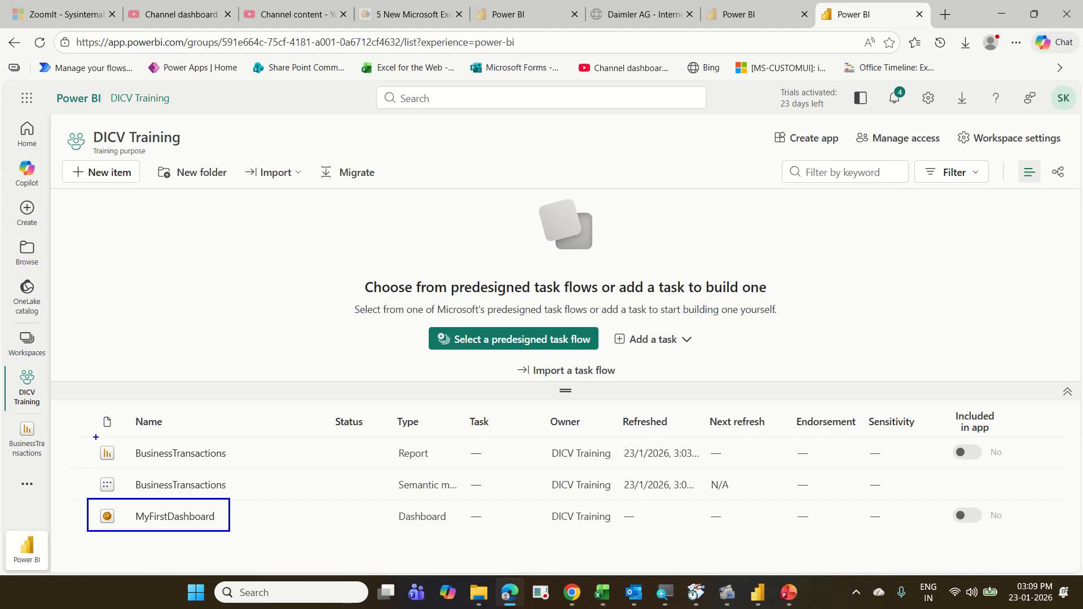
left_click_drag(96, 437, 231, 470)
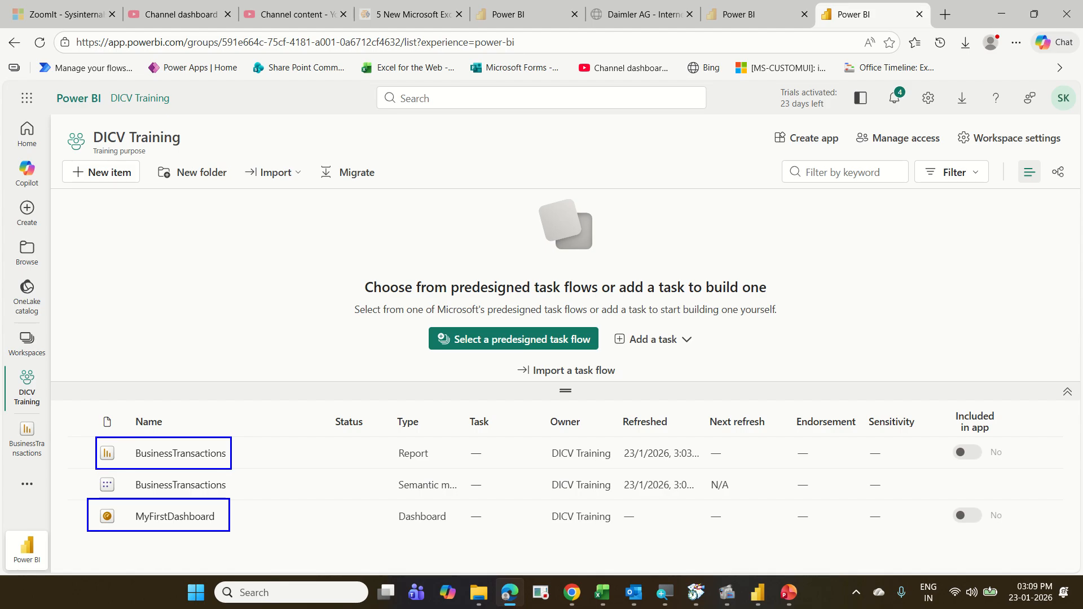
key("Escape")
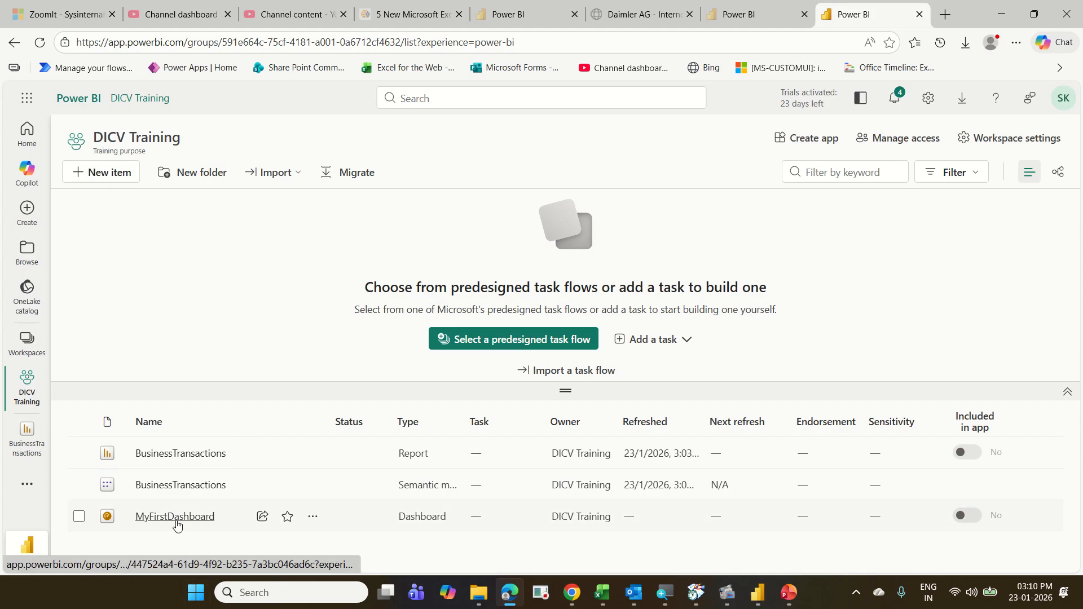
left_click(176, 519)
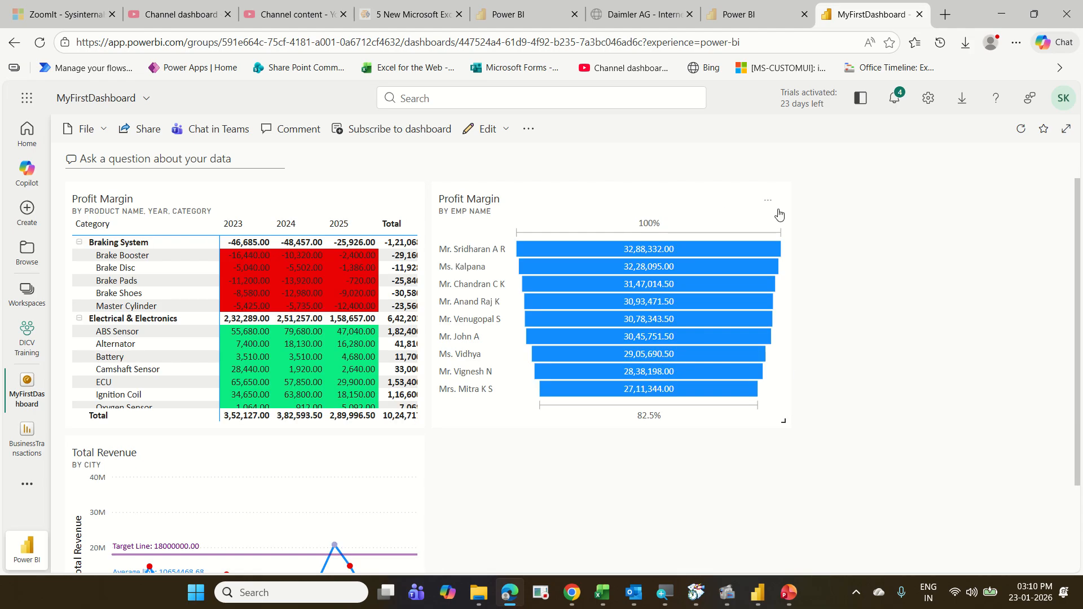
scroll(750, 370, "down", 2)
scroll(749, 369, "up", 2)
scroll(788, 369, "down", 2)
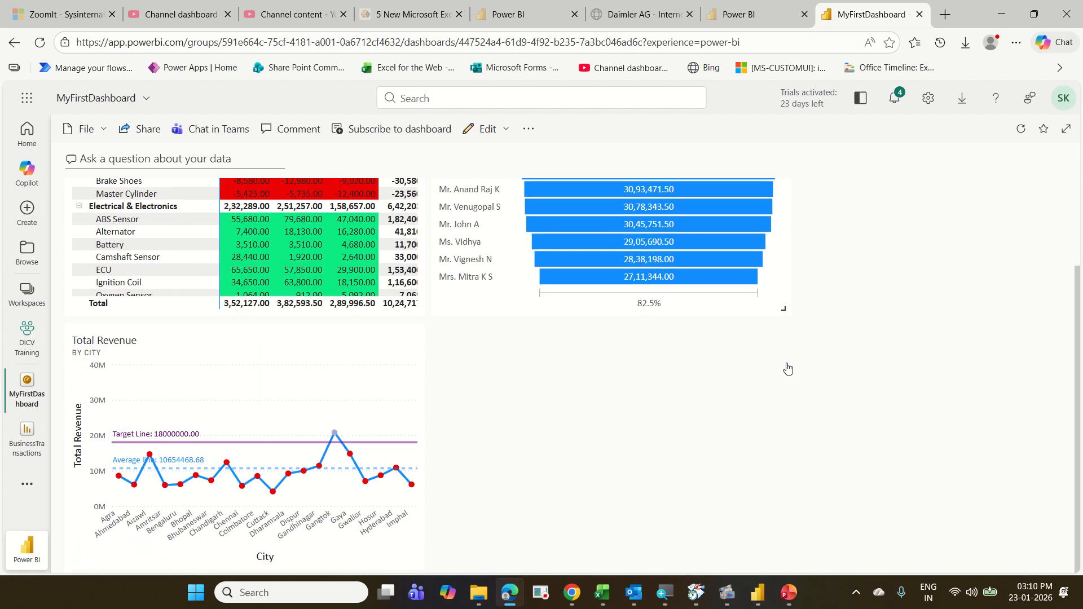
Step: Look over the MyFirstDashboard tiles, reopen the dashboard from the DICV Training workspace, and return to the workspace's item list
scroll(788, 369, "up", 2)
scroll(788, 369, "down", 2)
scroll(786, 369, "up", 2)
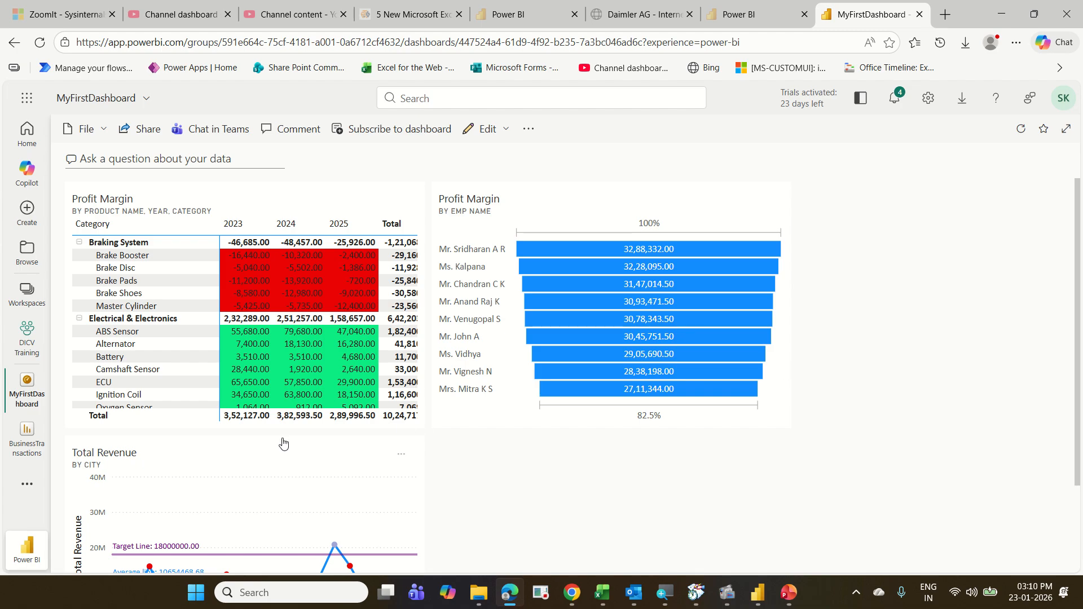
left_click(20, 304)
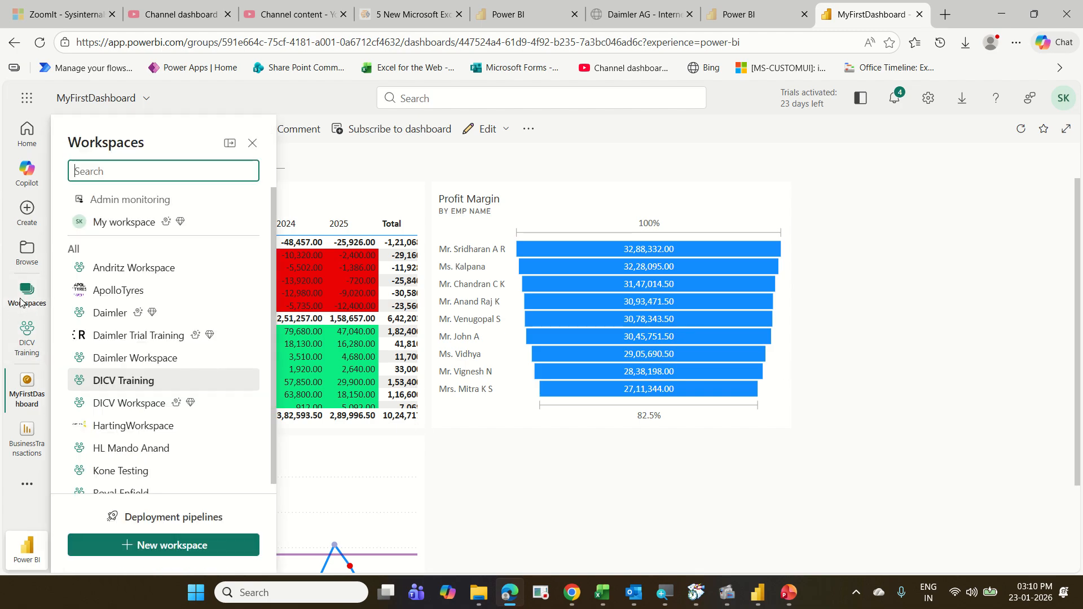
left_click(120, 381)
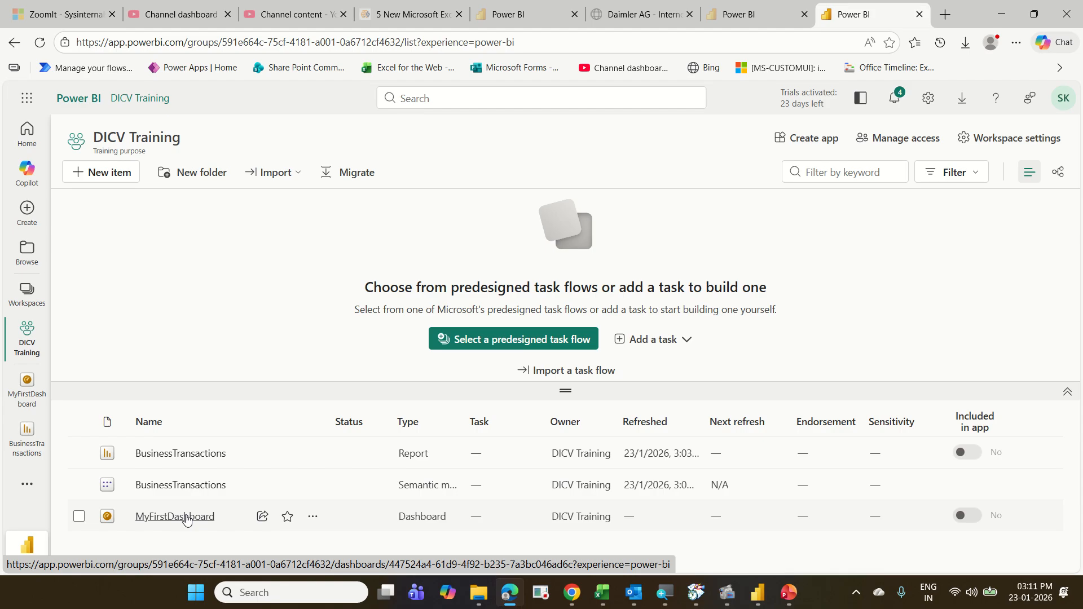
left_click(188, 517)
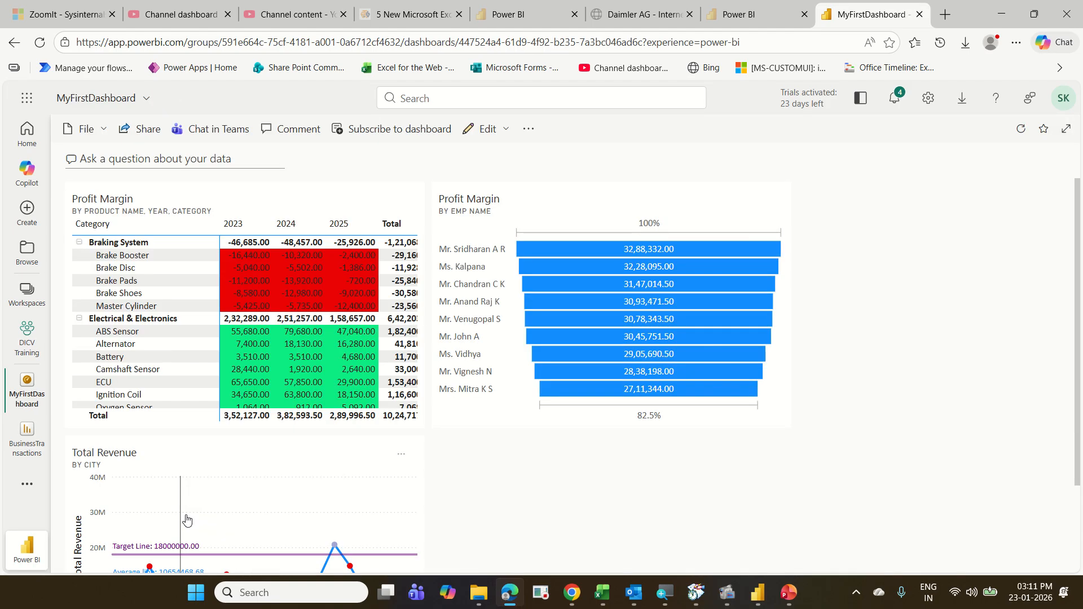
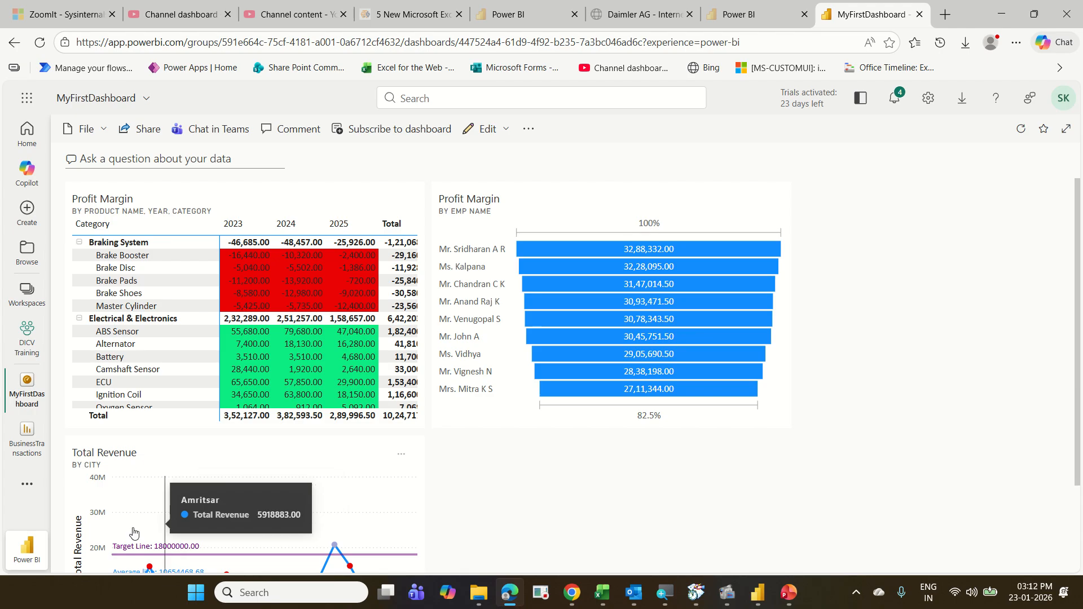
left_click(30, 355)
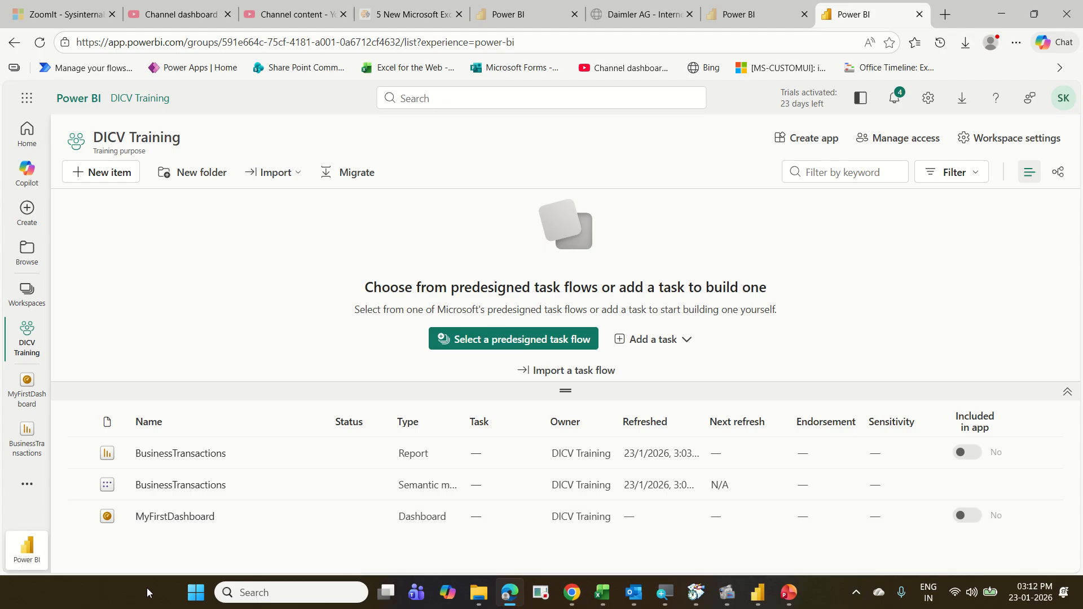
mouse_move(90, 442)
left_mouse_down()
mouse_move(154, 462)
mouse_move(244, 467)
left_mouse_up()
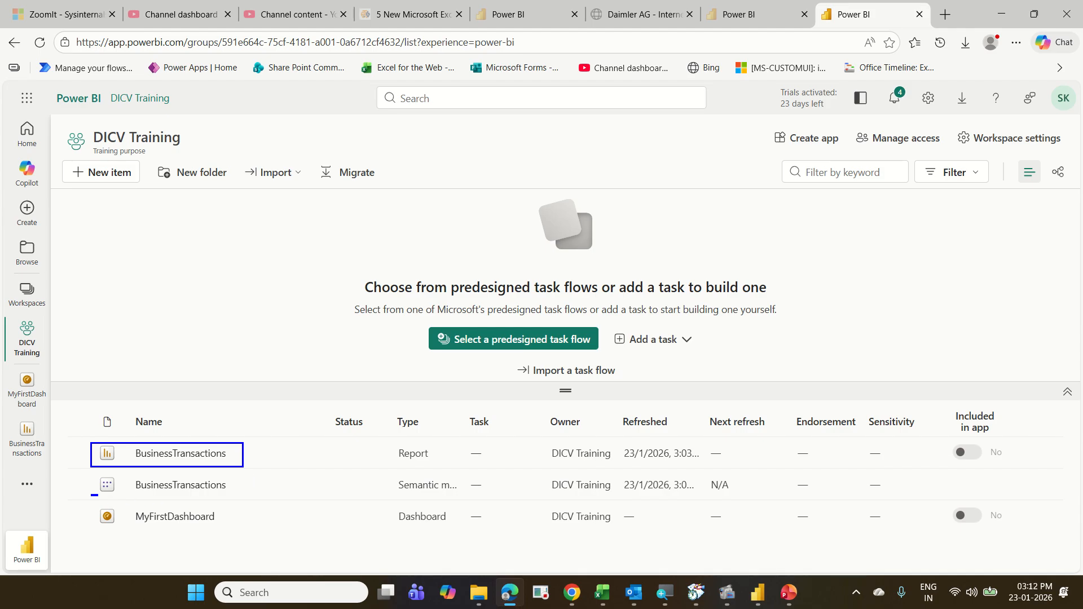
left_click_drag(91, 495, 246, 517)
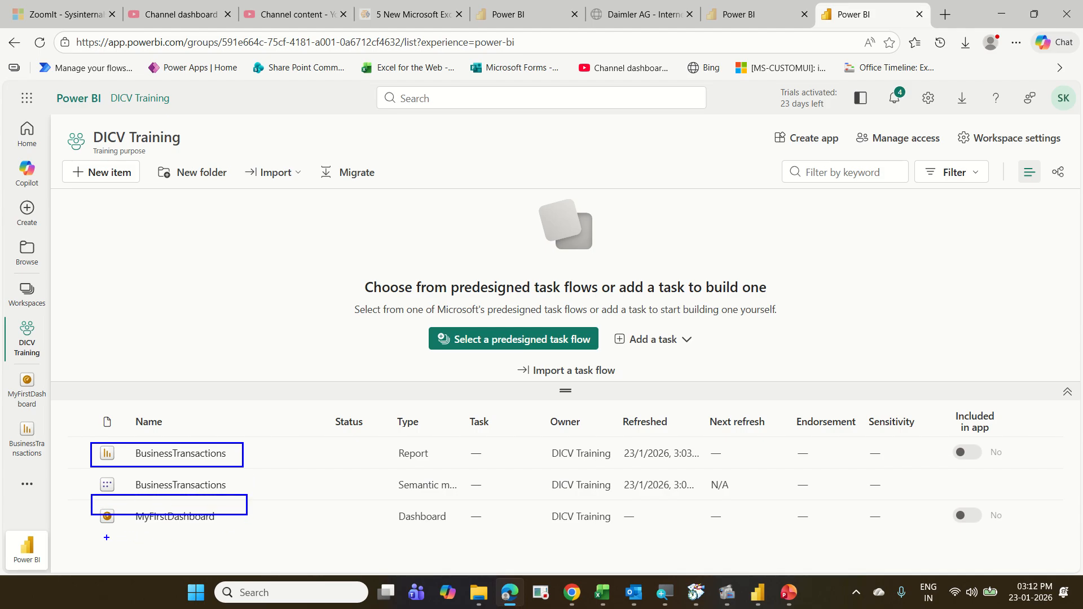
left_click_drag(95, 536, 241, 550)
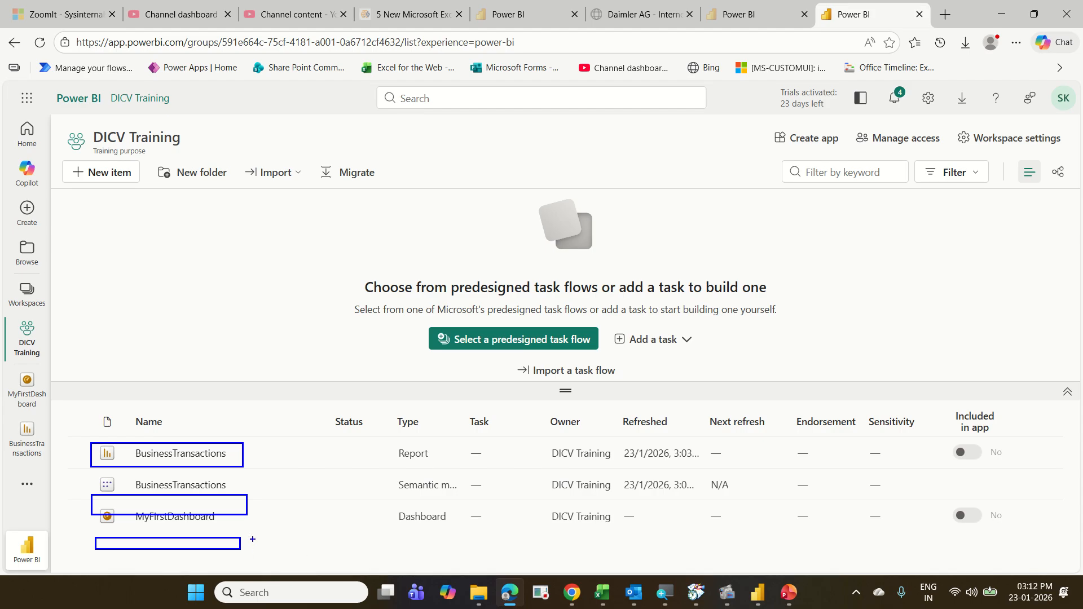
mouse_move(220, 453)
left_mouse_down()
mouse_move(234, 460)
mouse_move(283, 415)
left_mouse_up()
left_click_drag(240, 497, 301, 468)
left_click_drag(282, 536, 295, 517)
key("Escape")
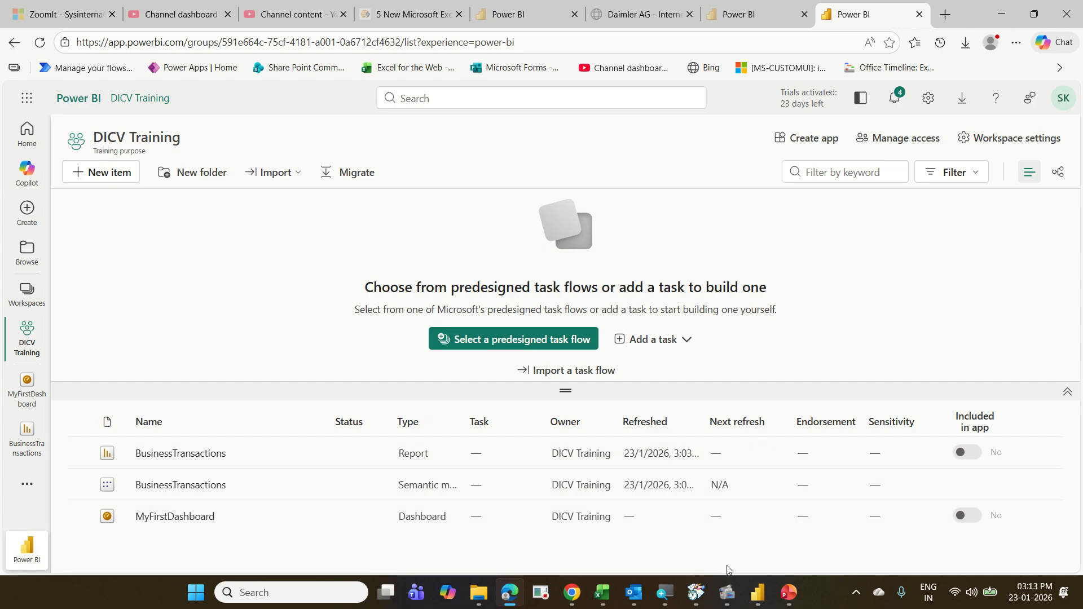
Step: Switch to Power BI Desktop, dismiss the publishing message and close the BusinessTransactions report
left_click(759, 593)
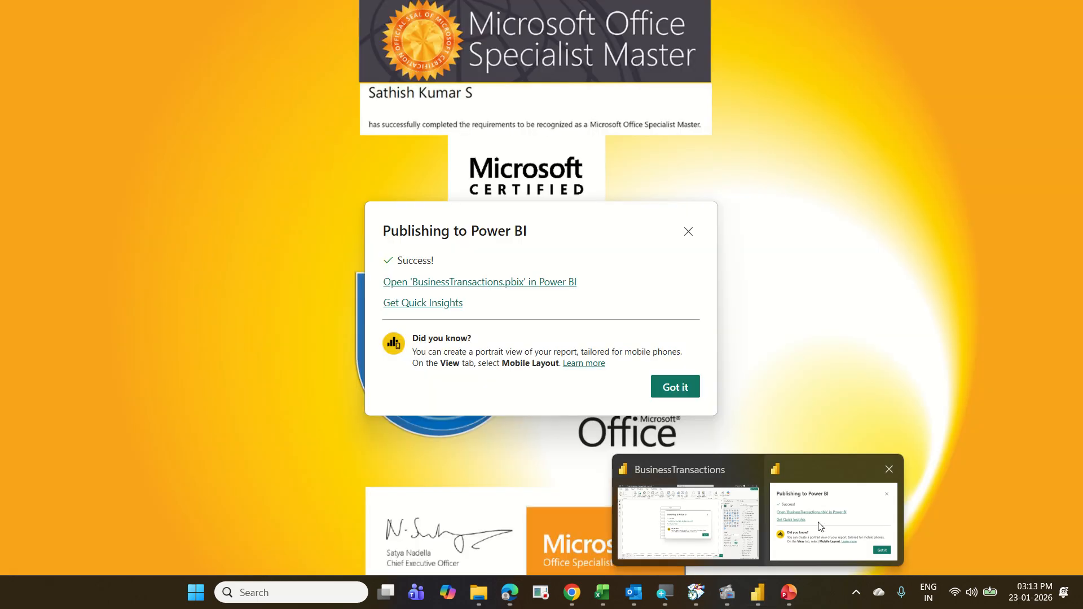
left_click(797, 522)
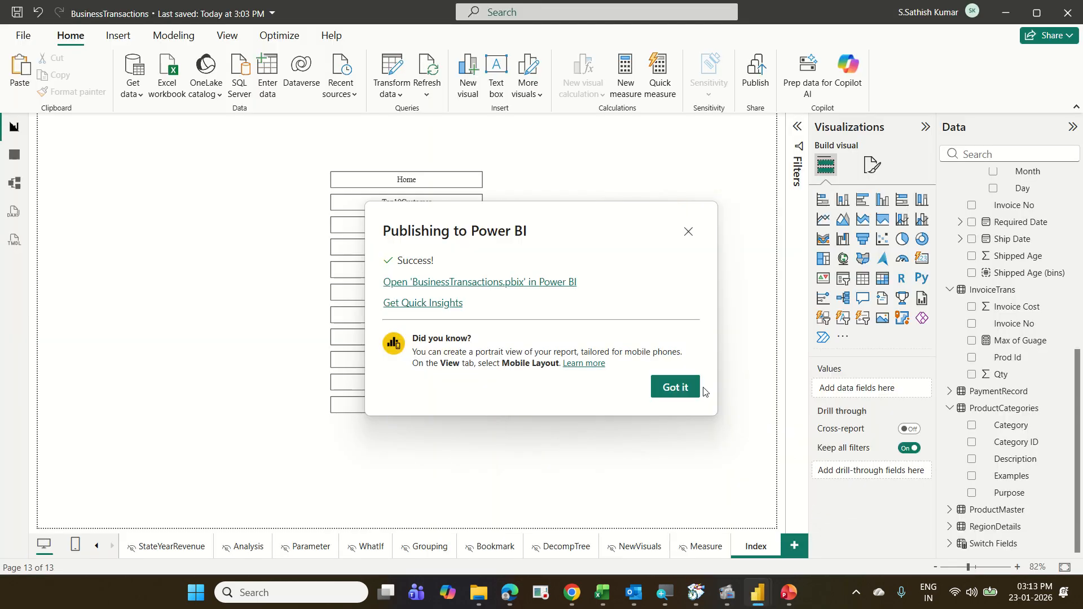
left_click(697, 389)
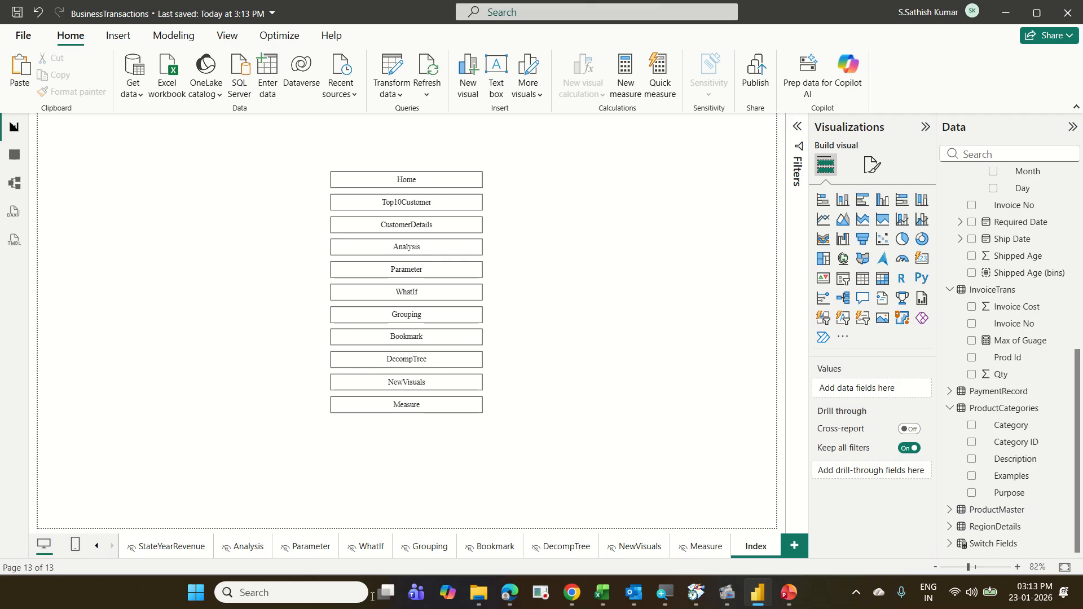
left_click(486, 531)
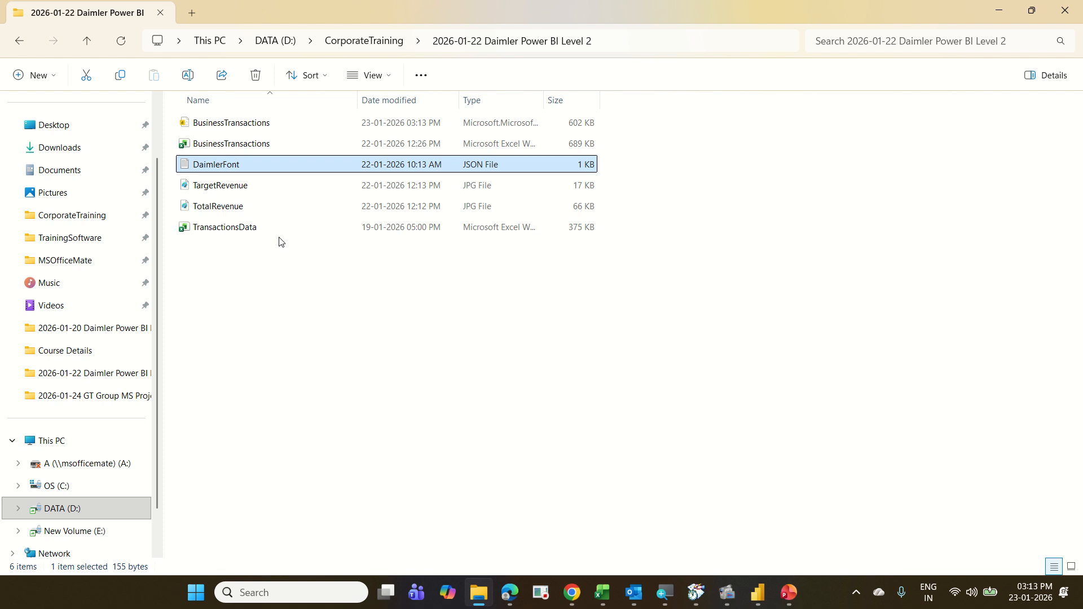
left_click(999, 17)
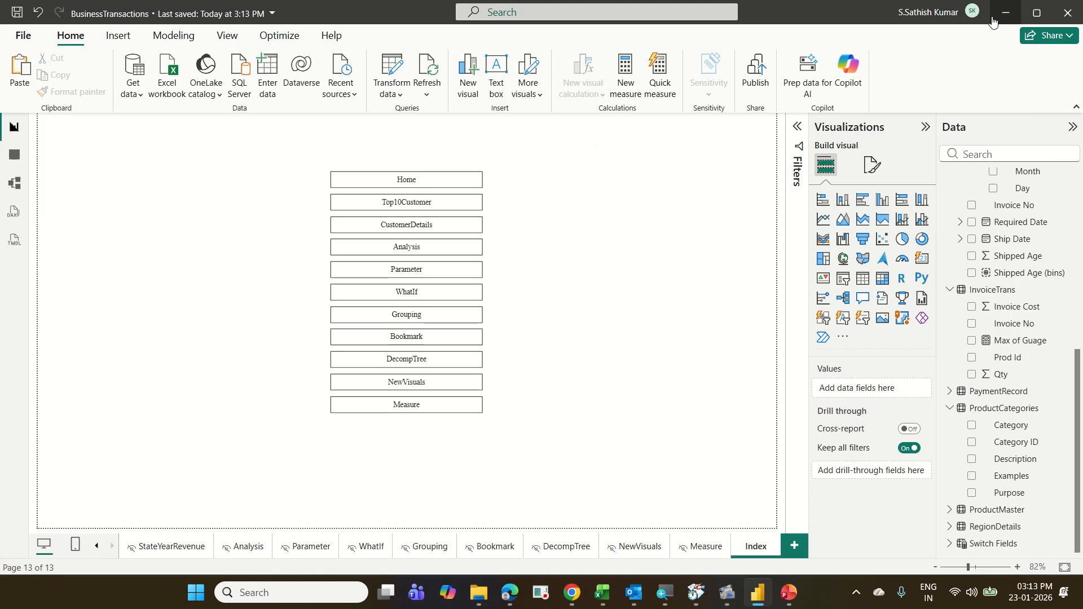
left_click(1065, 10)
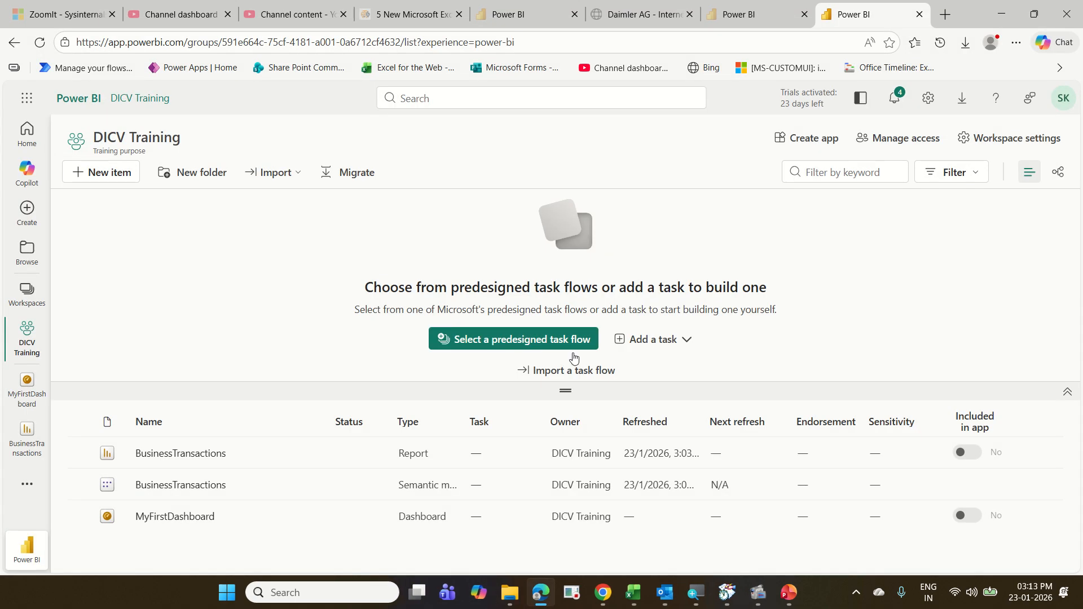
Step: Launch Power BI Desktop again and open the recent file 01 TransactionsData.pbix from the 2026-01-20 Daimler Power BI Level 1 folder
left_click(233, 593)
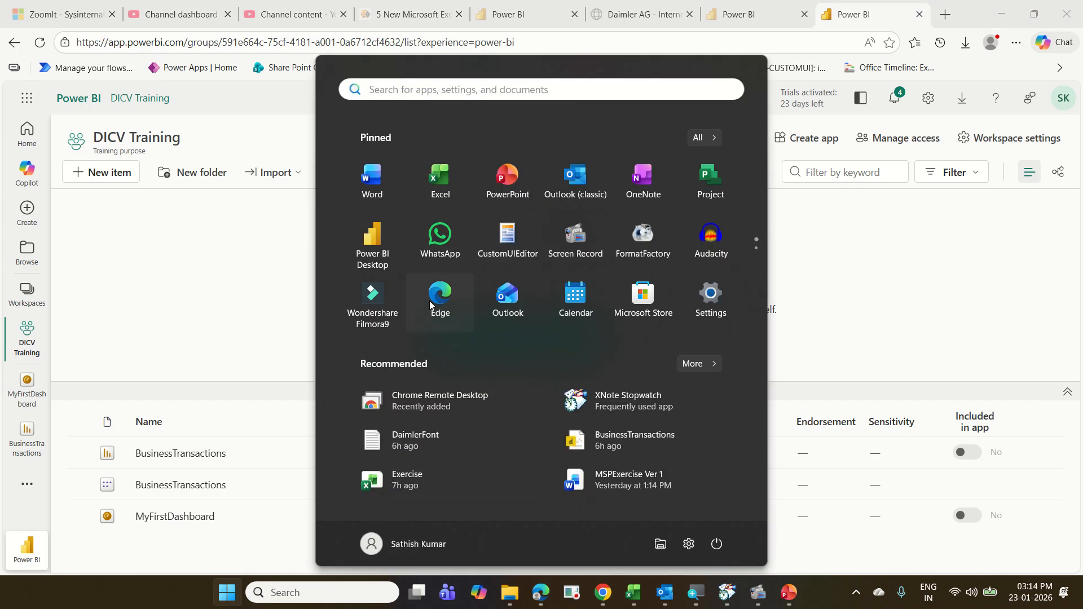
left_click(376, 254)
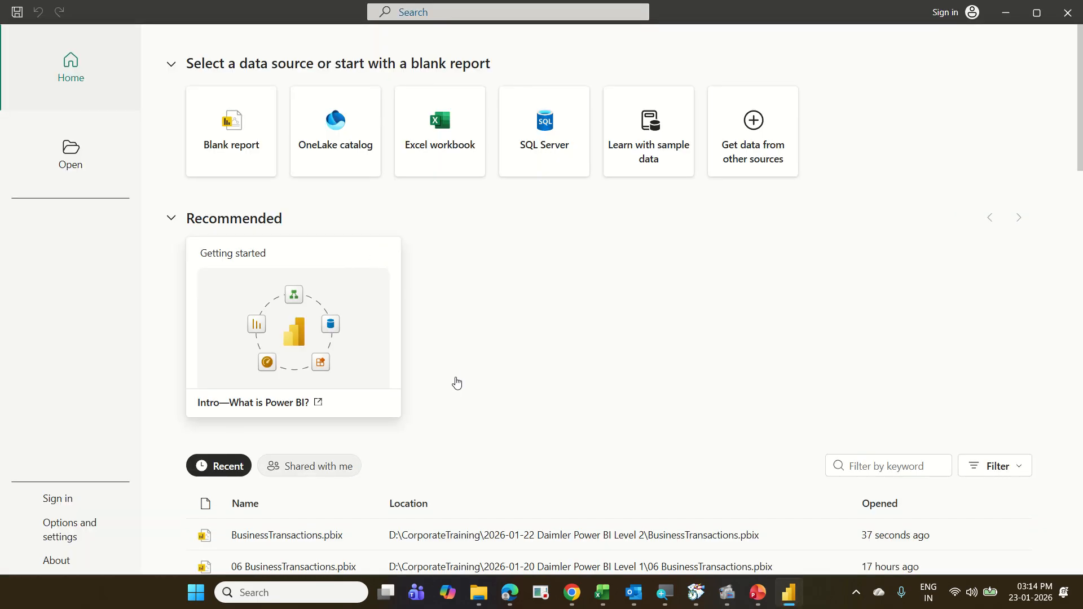
scroll(456, 378, "down", 5)
scroll(456, 378, "down", 2)
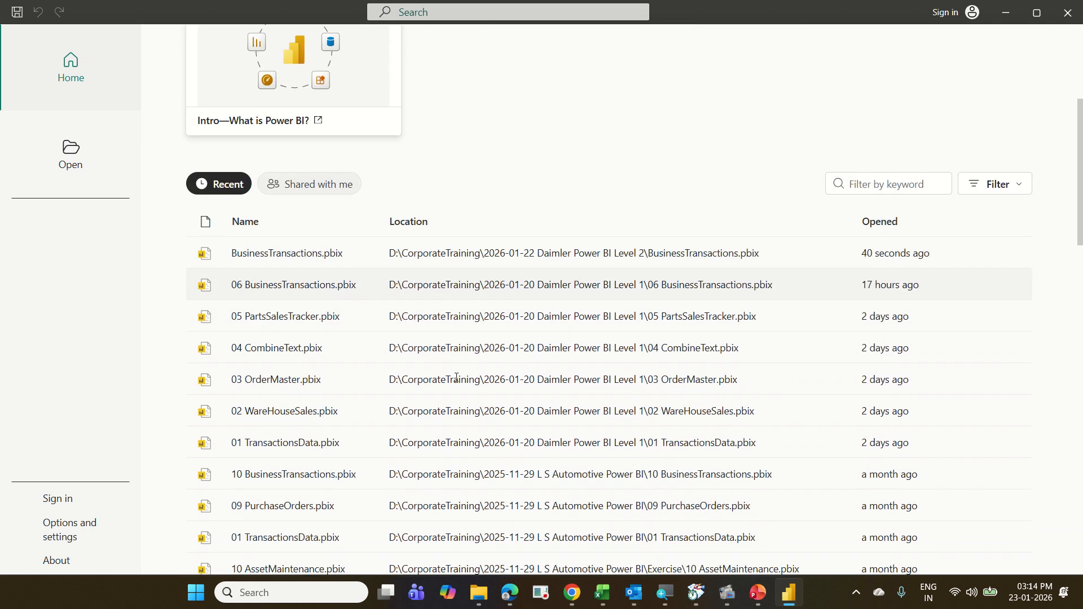
scroll(457, 379, "down", 3)
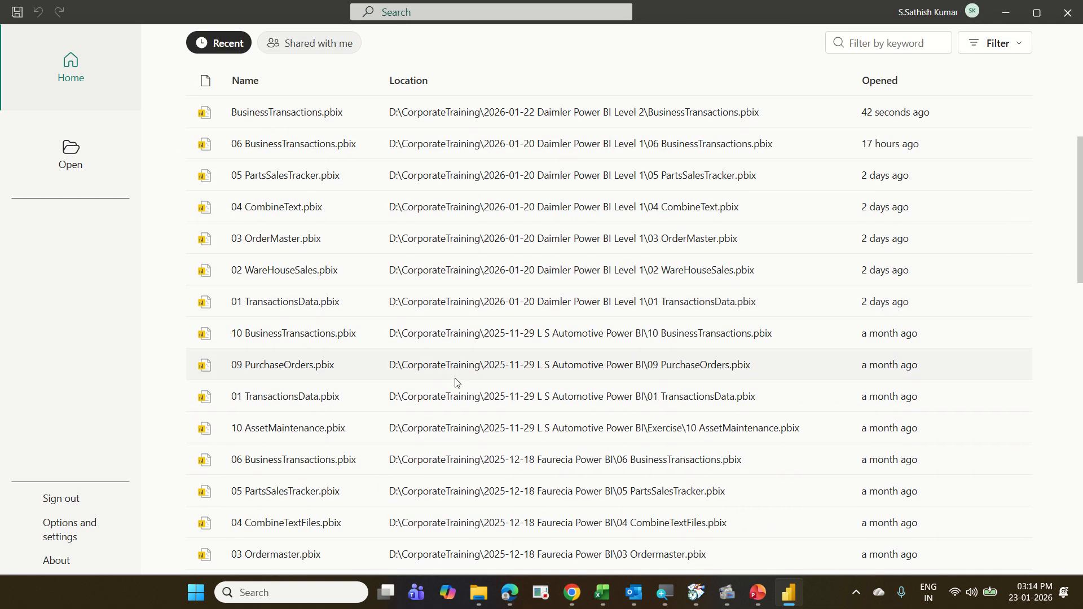
scroll(457, 381, "down", 3)
scroll(454, 379, "down", 2)
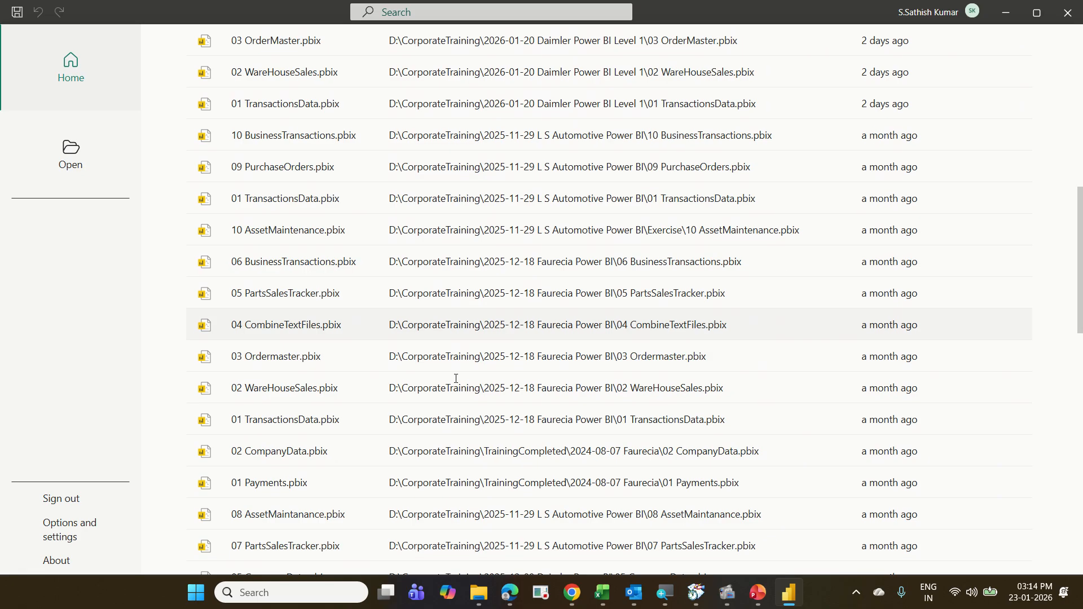
left_click(274, 416)
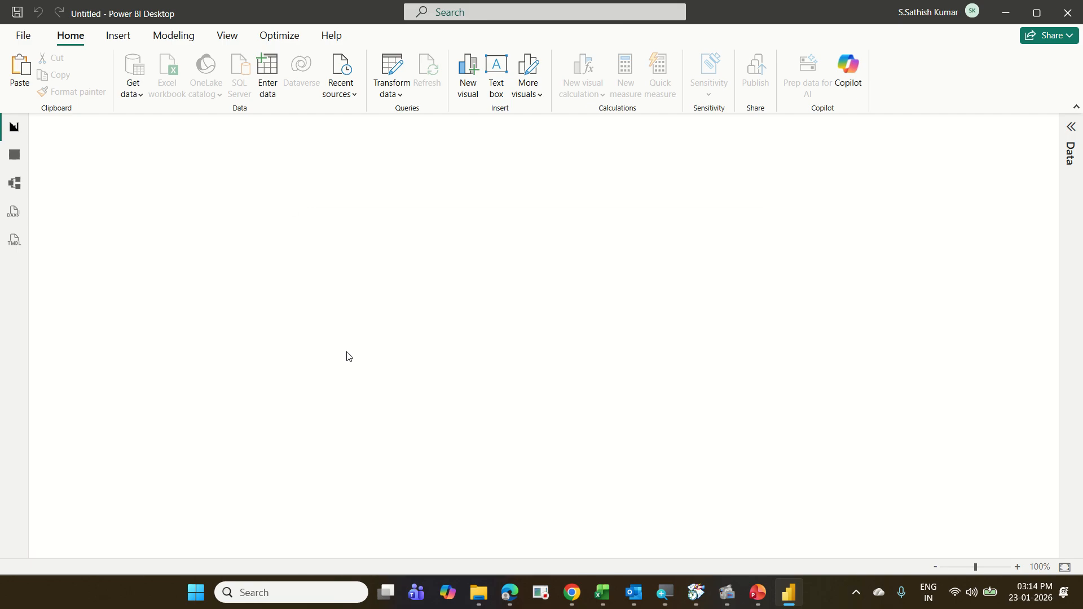
left_click(723, 331)
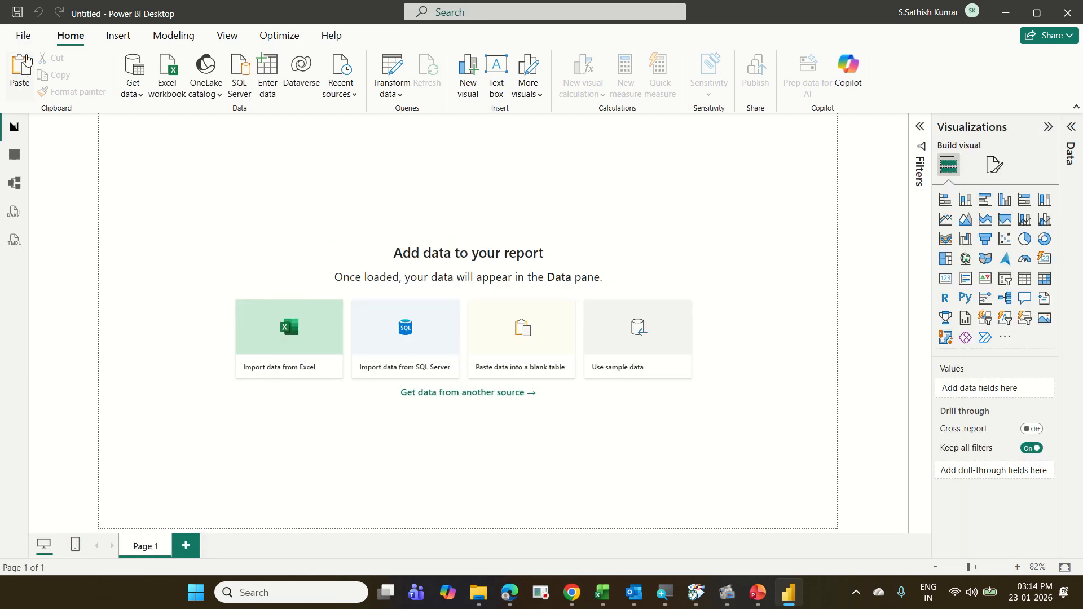
left_click(23, 35)
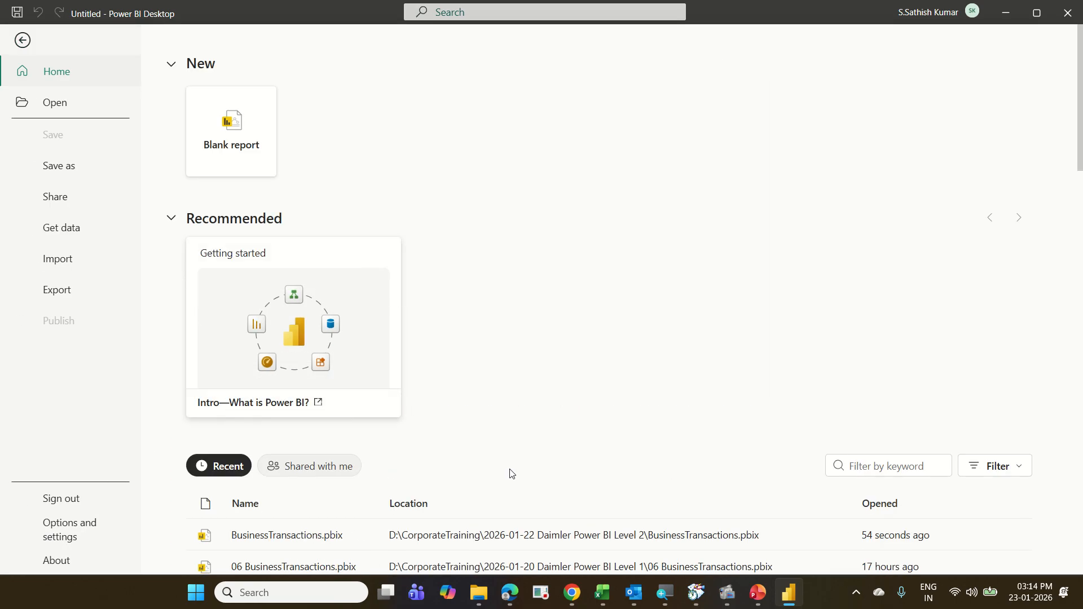
scroll(512, 474, "down", 5)
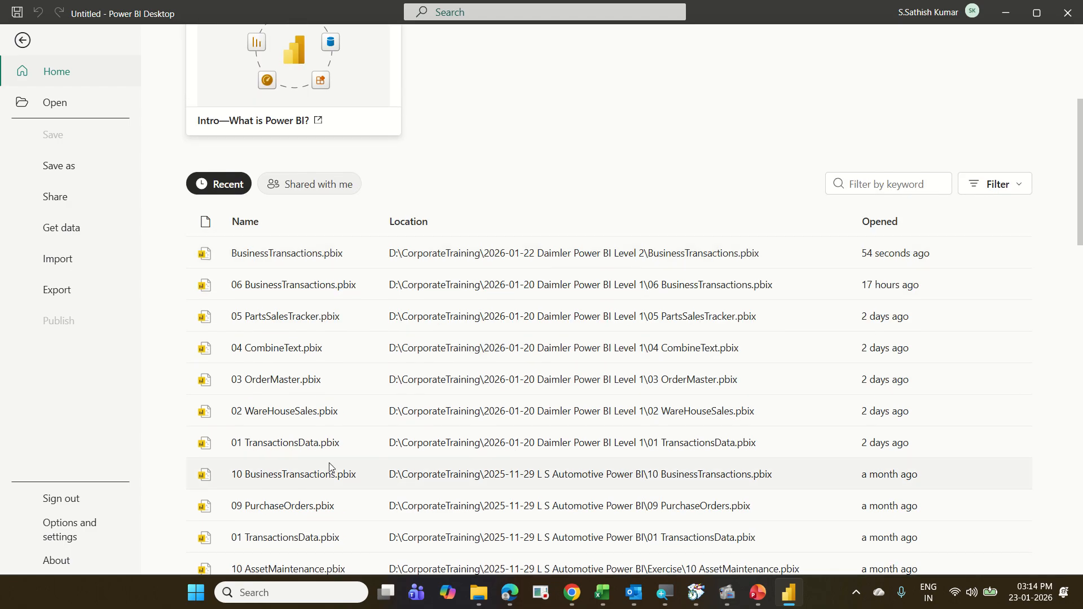
left_click(305, 442)
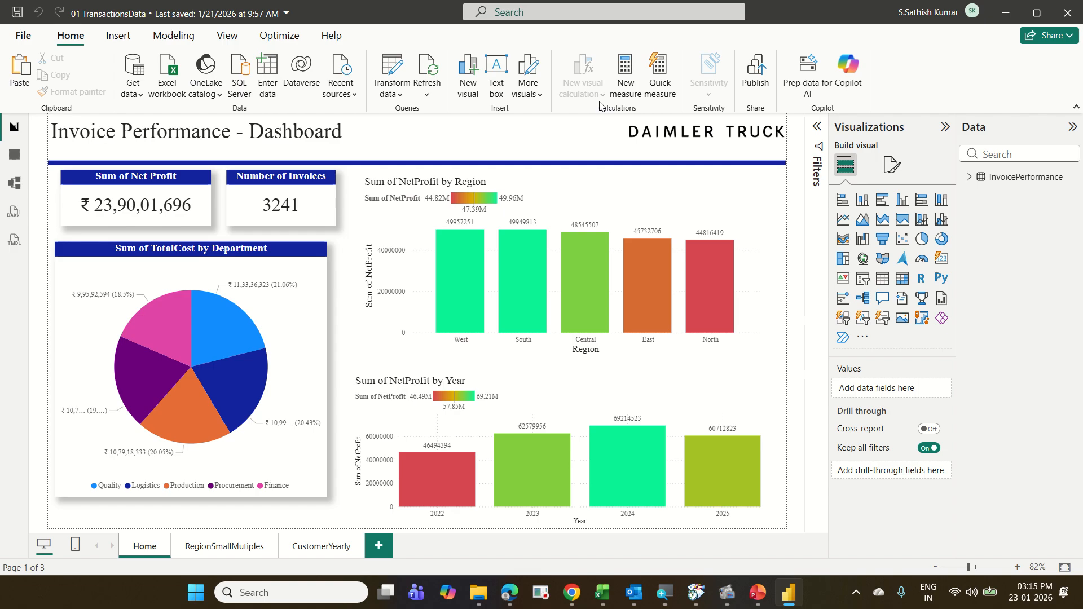
Step: Publish the 01 TransactionsData report to the DICV Training workspace and dismiss the completion message
left_click(759, 71)
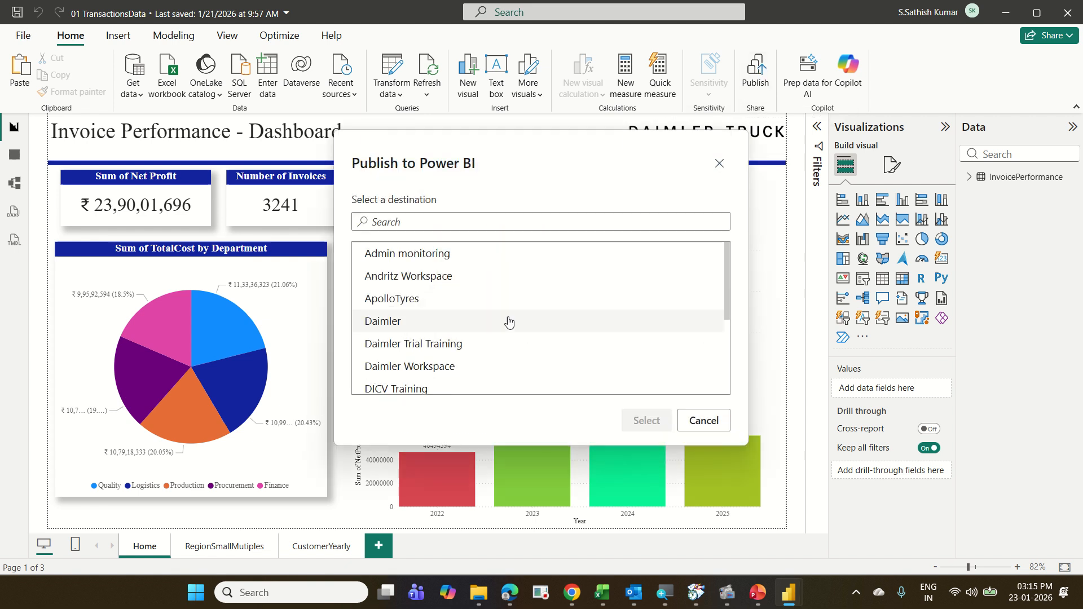
scroll(508, 322, "down", 1)
left_click(458, 321)
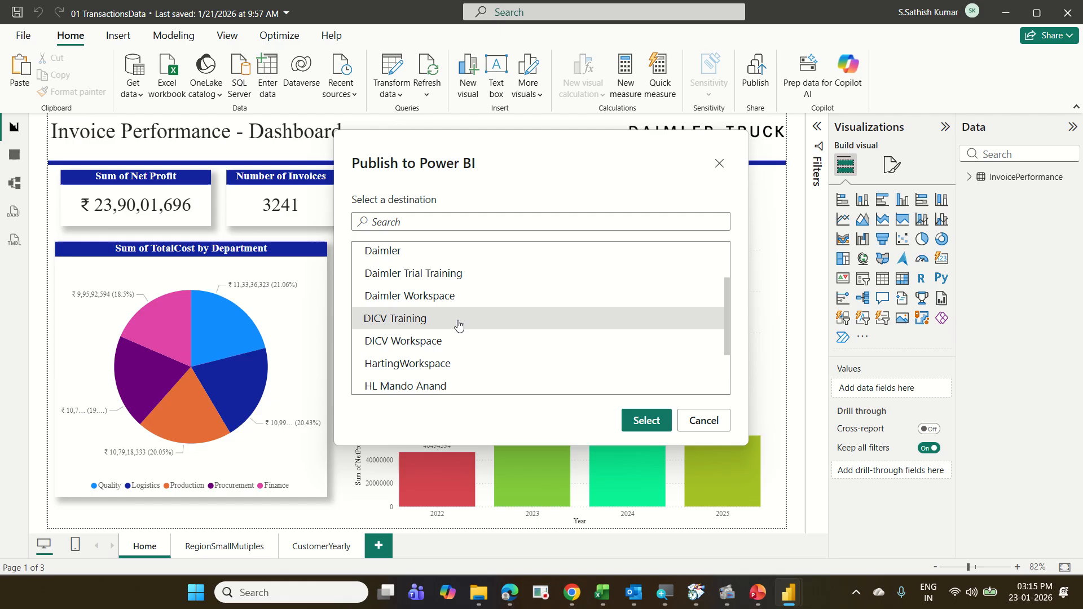
left_click(622, 432)
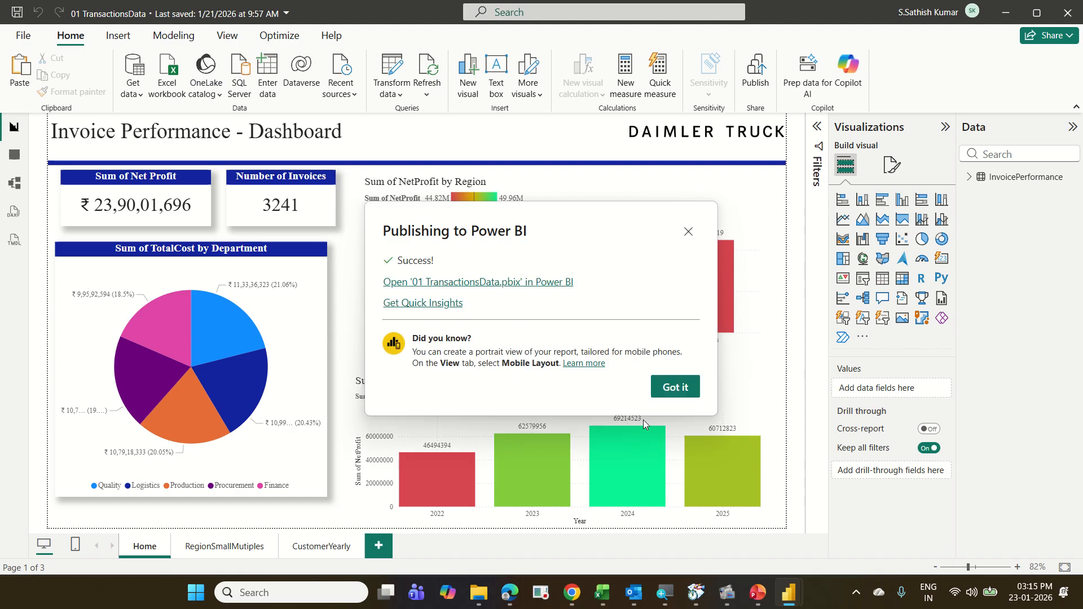
left_click(679, 389)
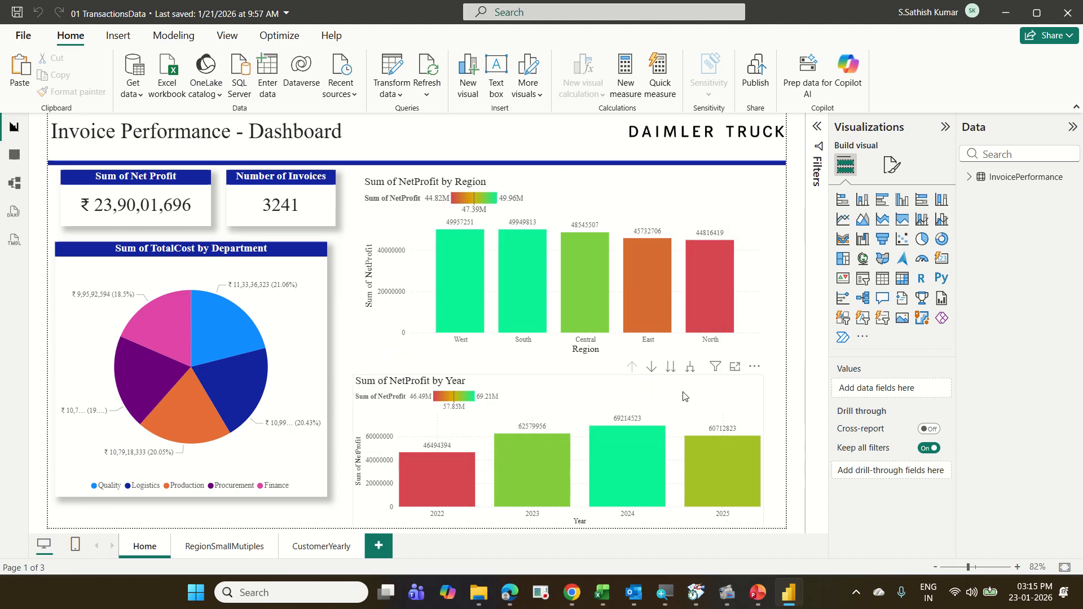
Step: Return to the Power BI service in the browser, reload the DICV Training workspace and check its list for the 01 TransactionsData items
left_click(1014, 9)
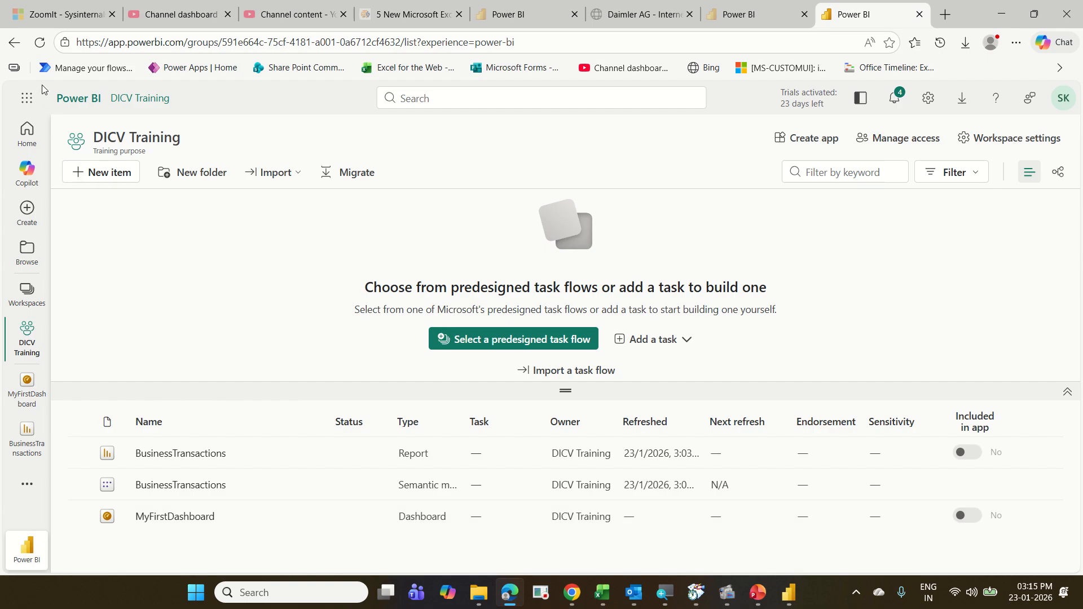
left_click(39, 43)
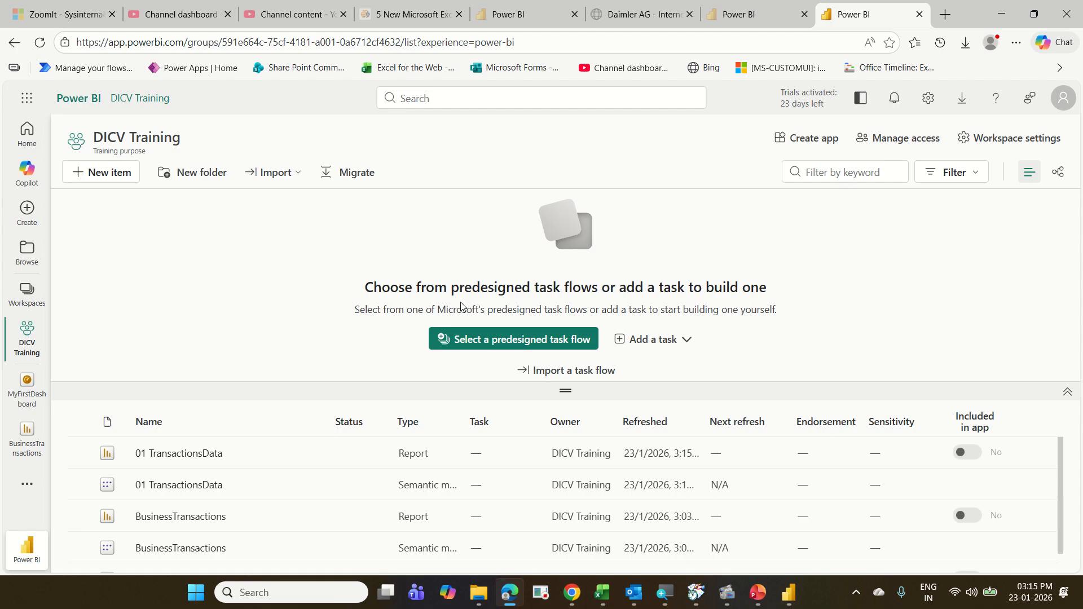
scroll(199, 463, "down", 1)
scroll(199, 464, "up", 1)
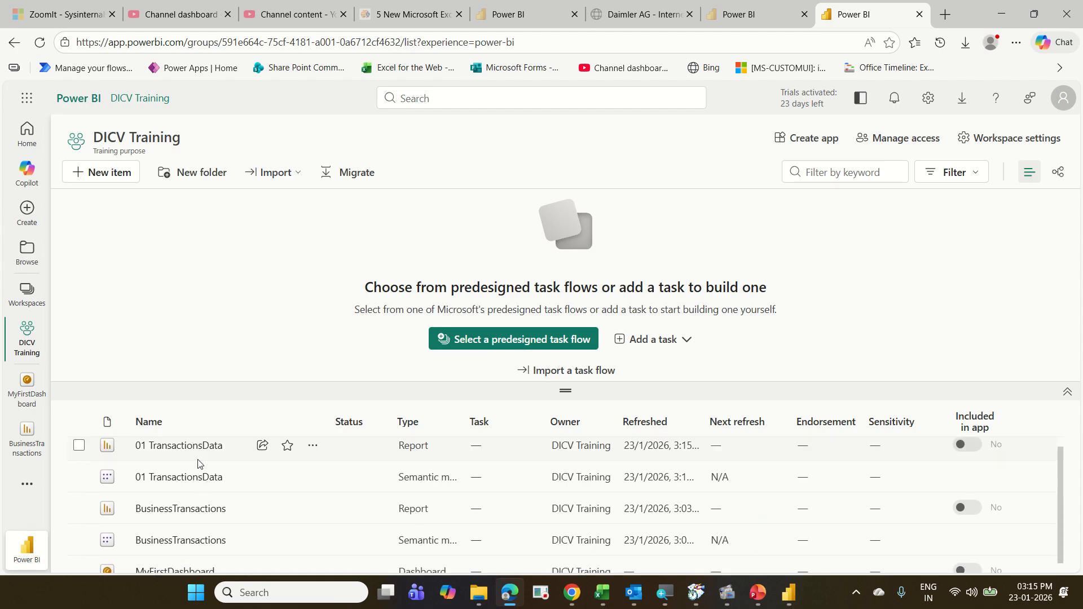
scroll(223, 492, "down", 1)
scroll(231, 490, "up", 1)
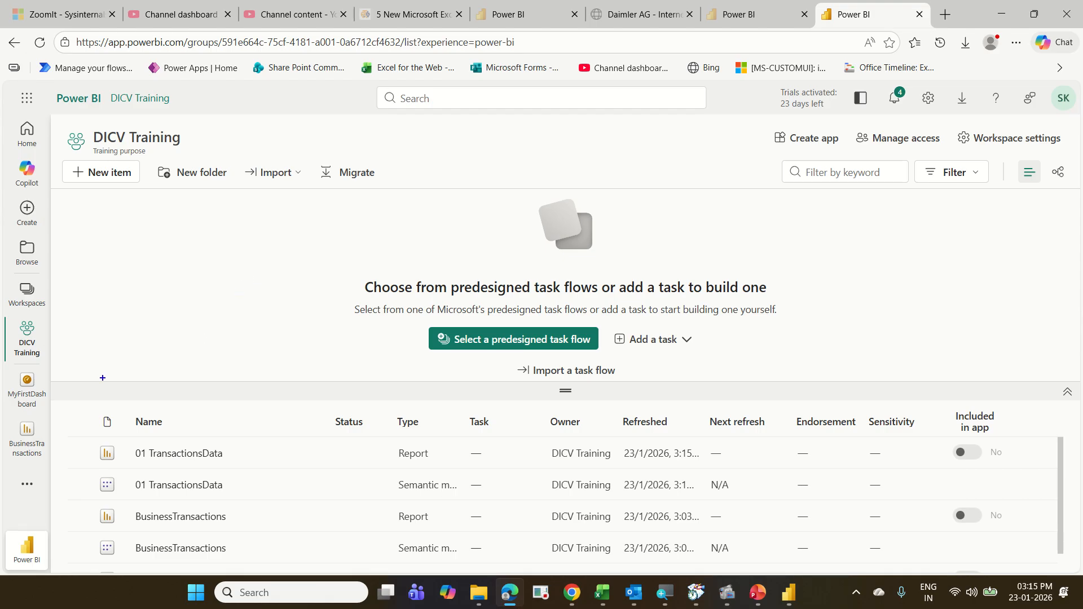
left_click_drag(94, 439, 246, 467)
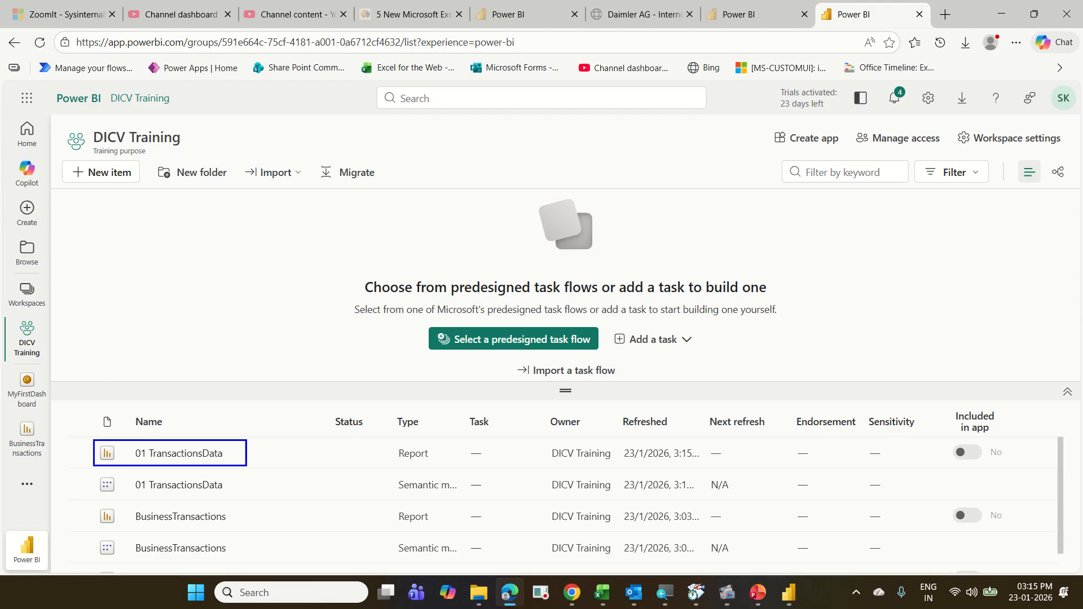
left_click_drag(89, 505, 249, 530)
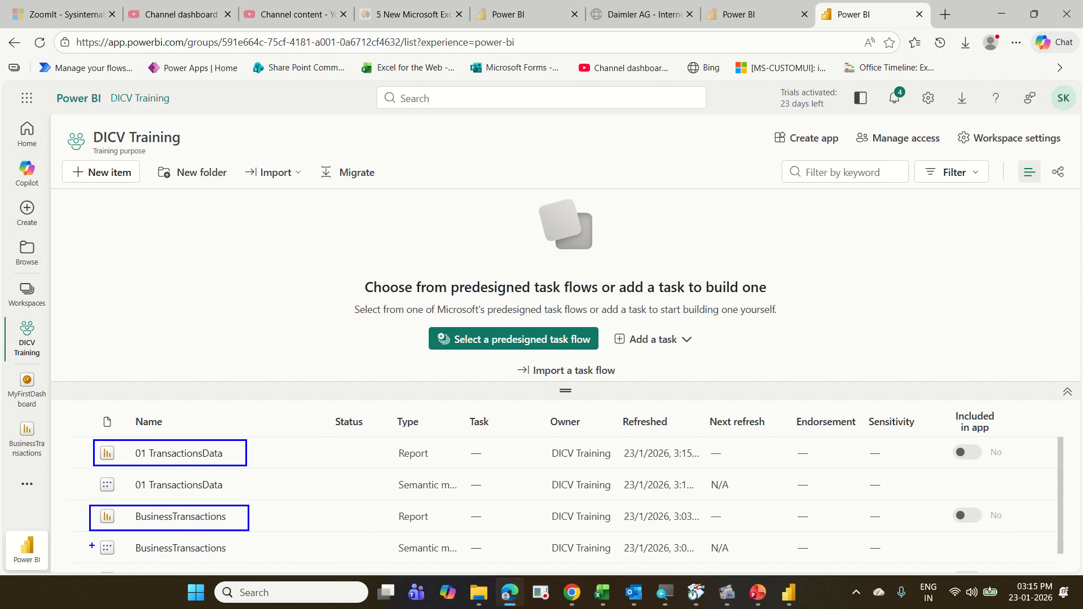
mouse_move(84, 549)
left_mouse_down()
mouse_move(97, 568)
mouse_move(189, 572)
left_mouse_up()
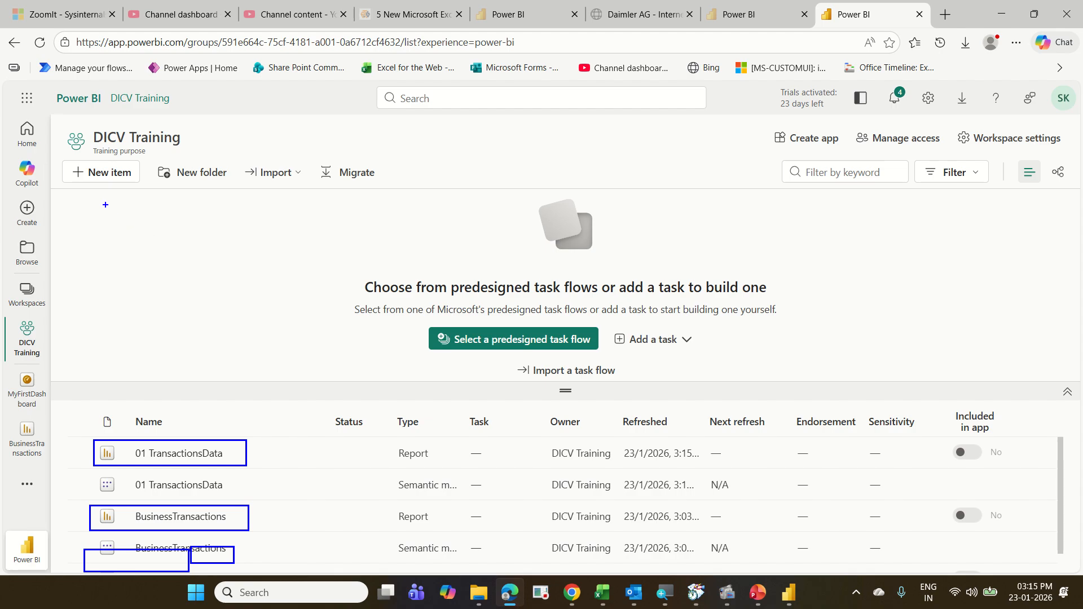
mouse_move(100, 197)
left_mouse_down()
mouse_move(897, 278)
mouse_move(1022, 530)
left_mouse_up()
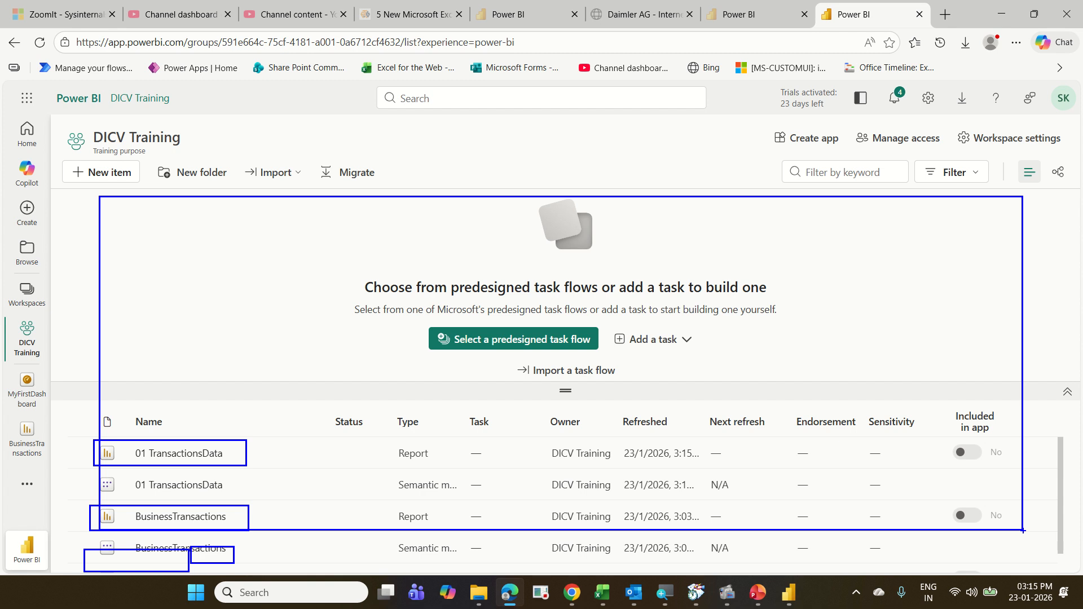
key("Escape")
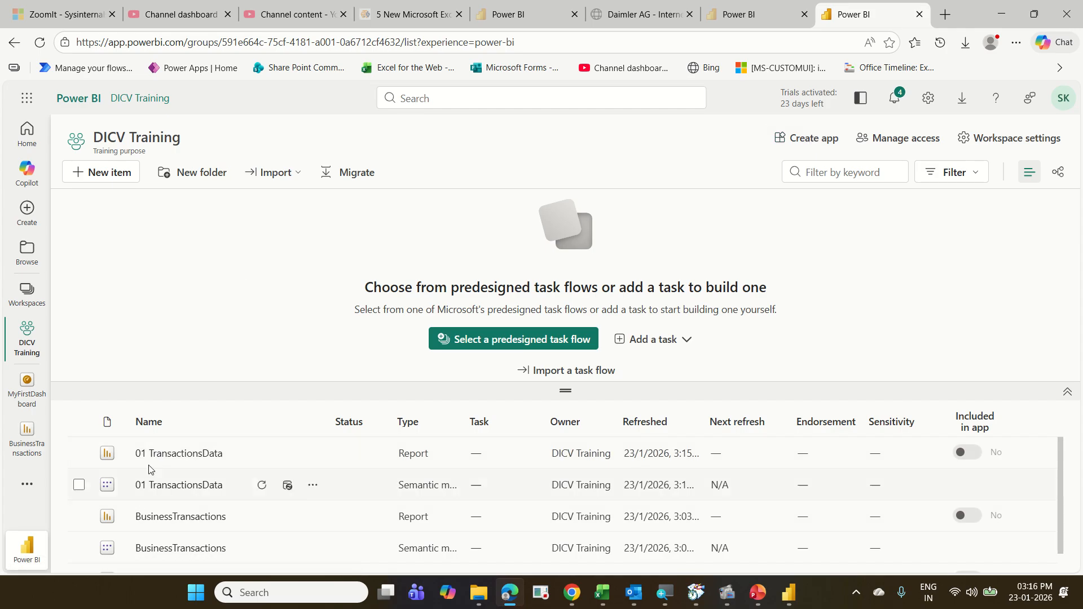
Step: Start creating an app from the DICV Training workspace and name it DICV Reports
left_click(828, 145)
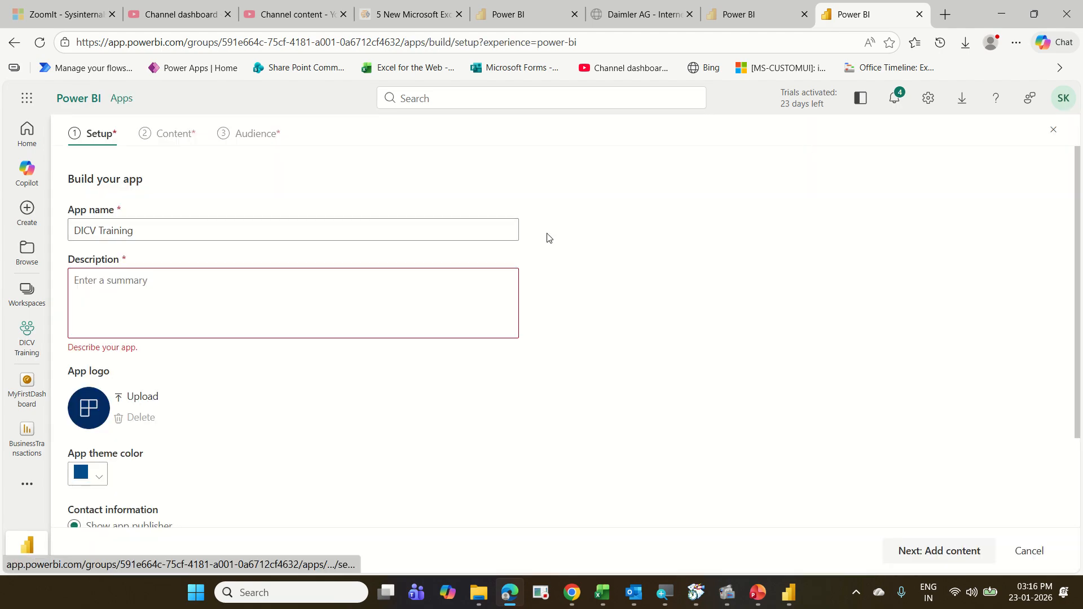
left_click(158, 230)
key("ctrl+a")
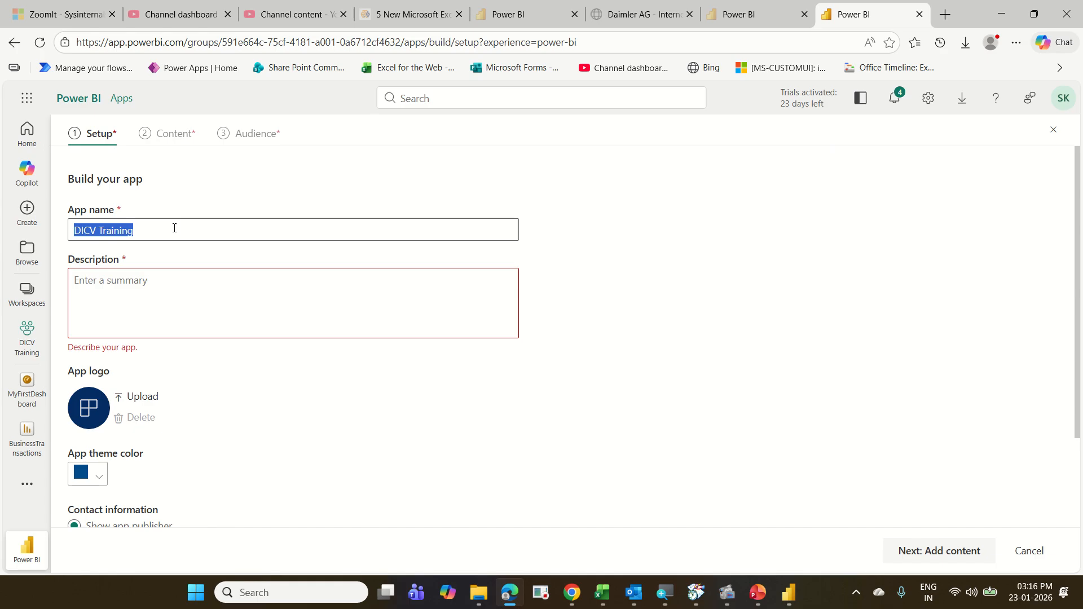
left_click(174, 227)
key("BackSpace")
key("BackSpace")
key("BackSpace")
key("BackSpace")
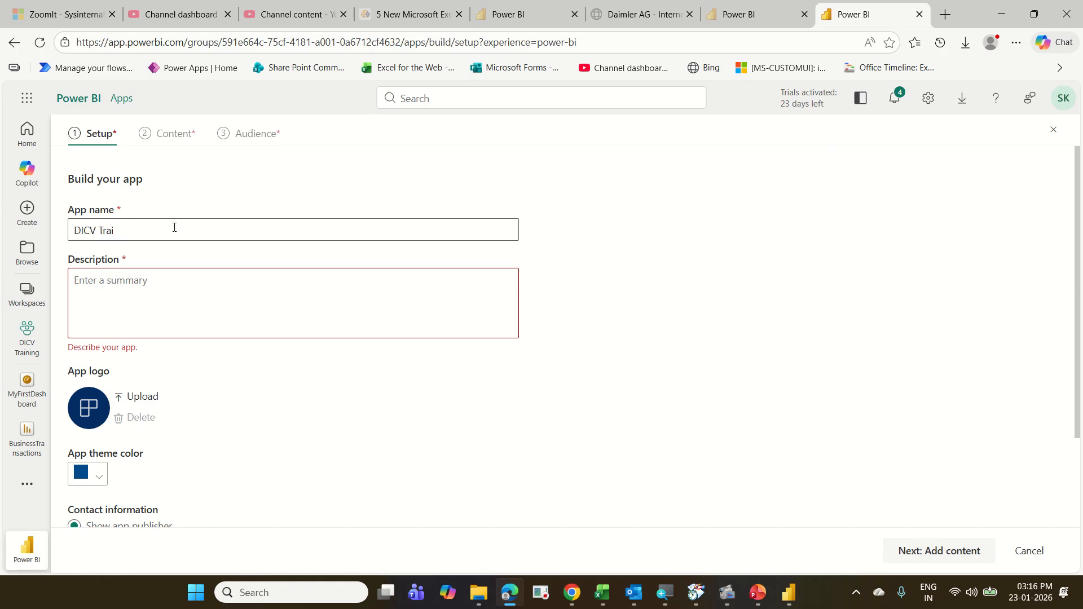
key("BackSpace")
key("BackSpace")
type("Reports")
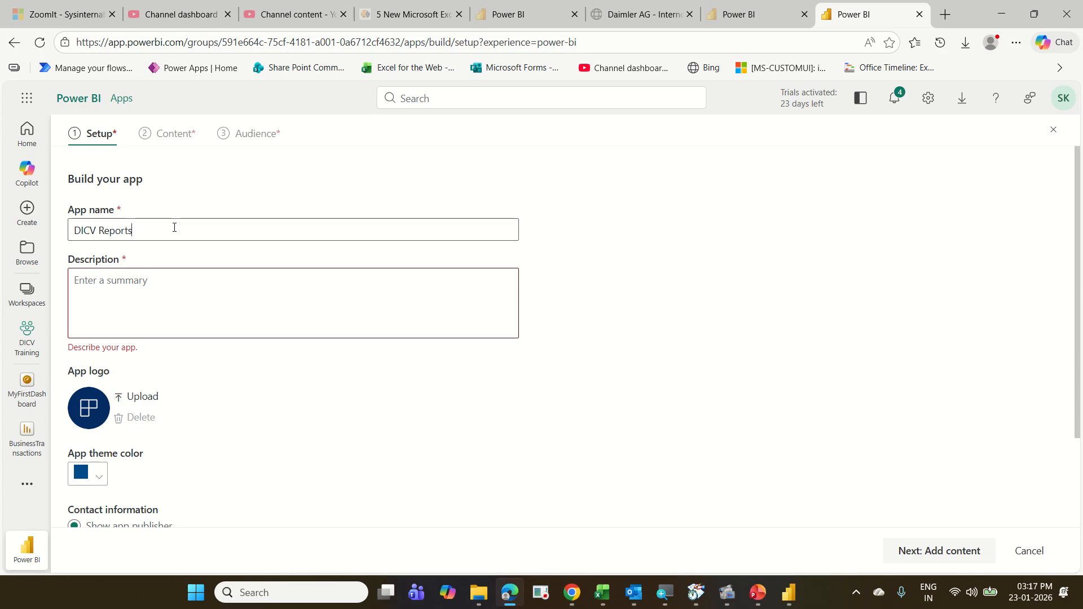
Step: Enter "Training purpose" as the description of the DICV Reports app
left_click(155, 291)
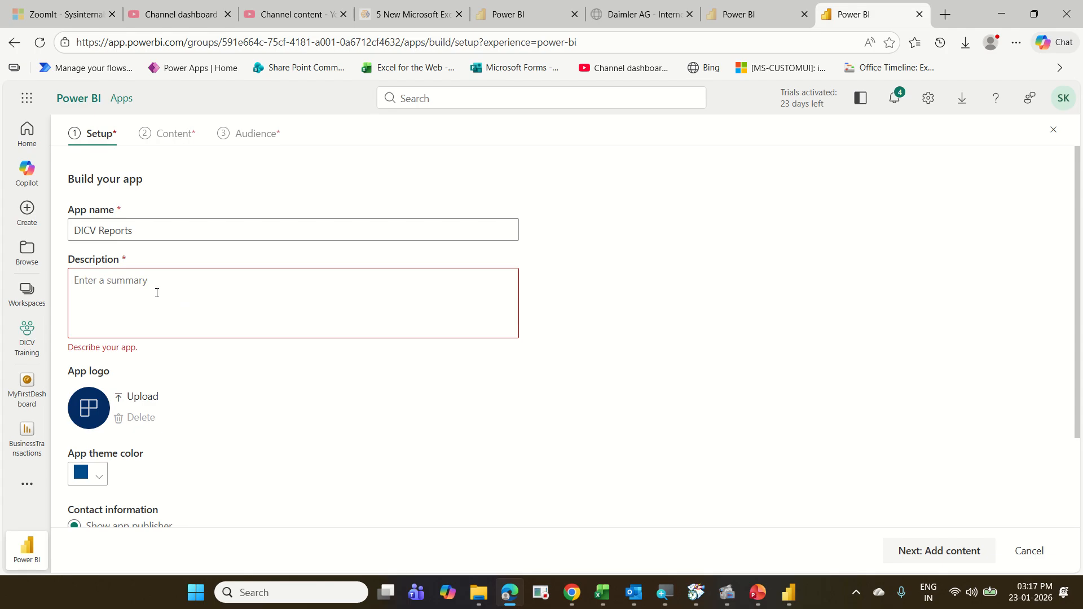
type("TRaining")
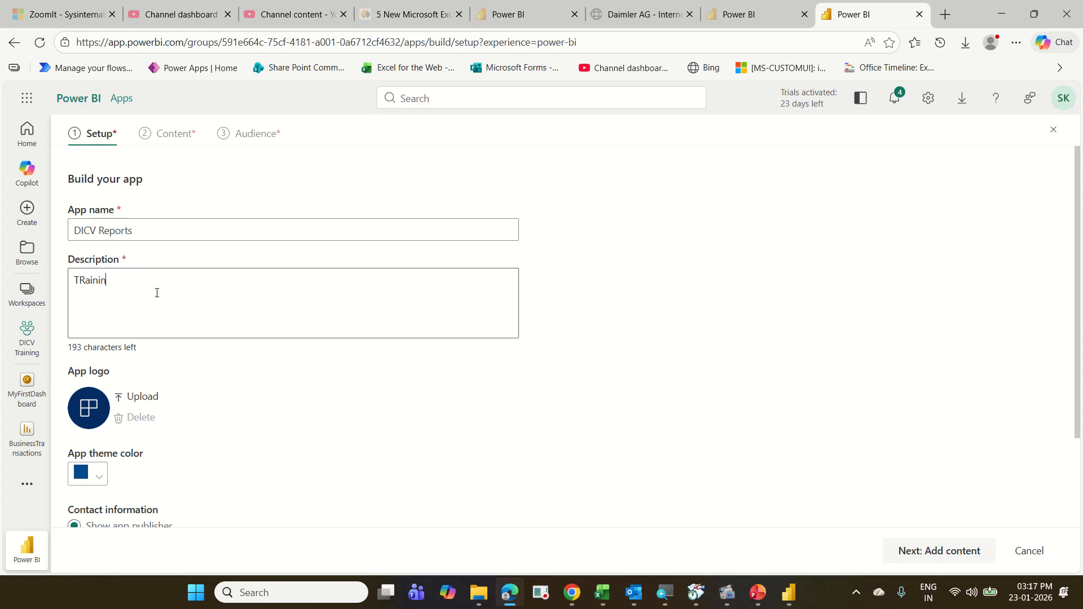
key("BackSpace")
key("BackSpace")
key("BackSpace")
key("BackSpace")
key("BackSpace")
key("BackSpace")
key("BackSpace")
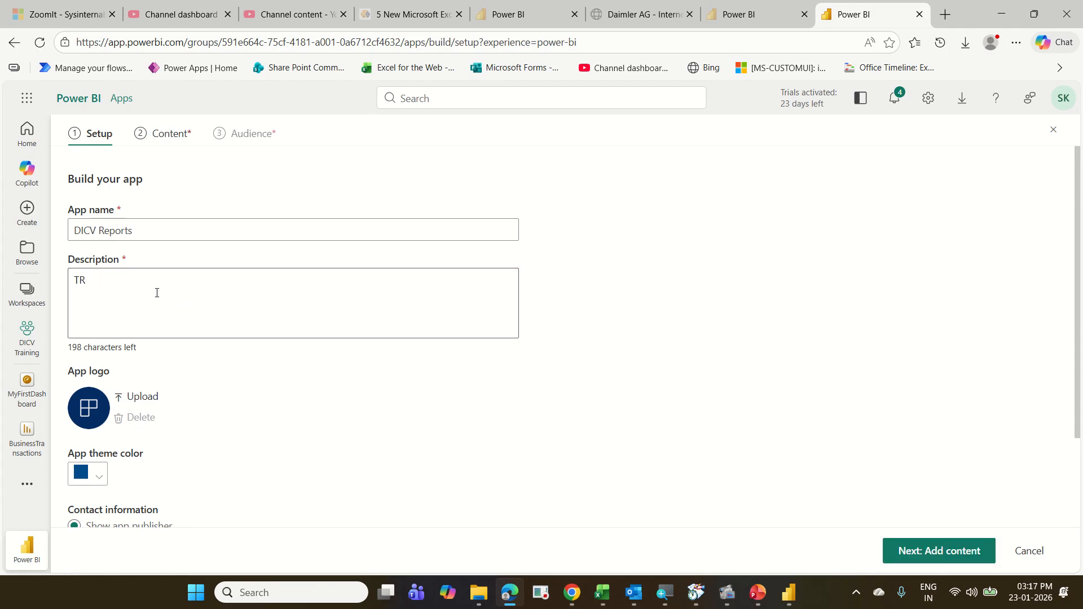
type("ra")
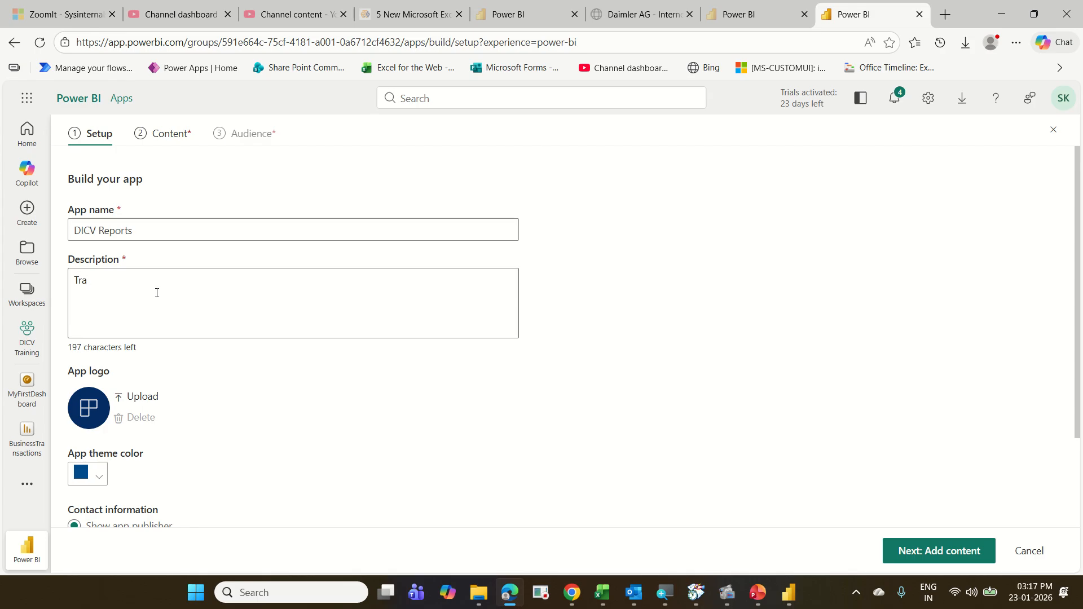
type("ining ")
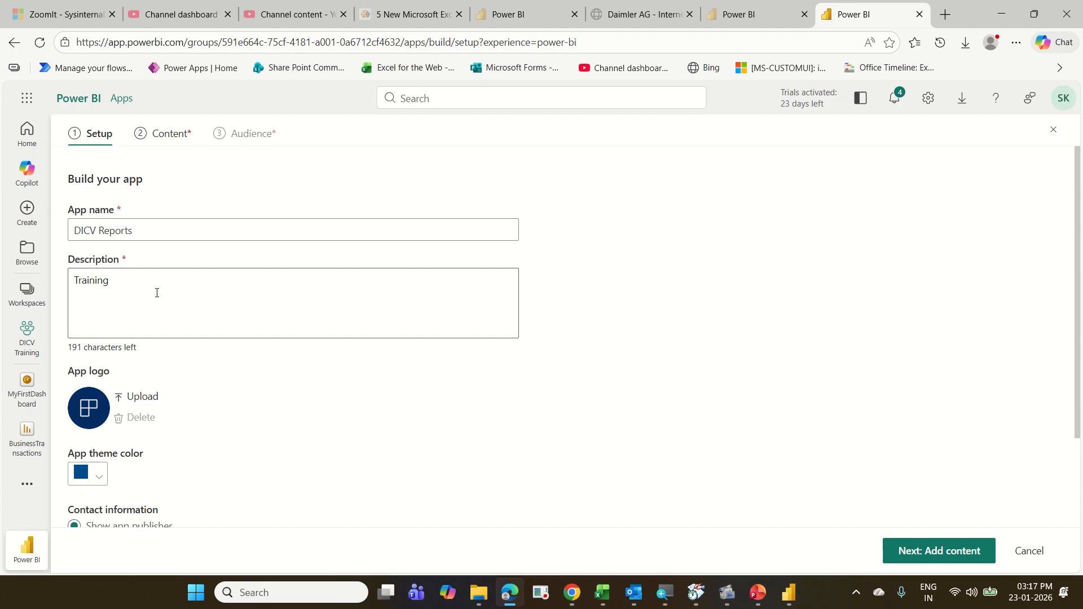
type("purpose")
scroll(157, 292, "down", 2)
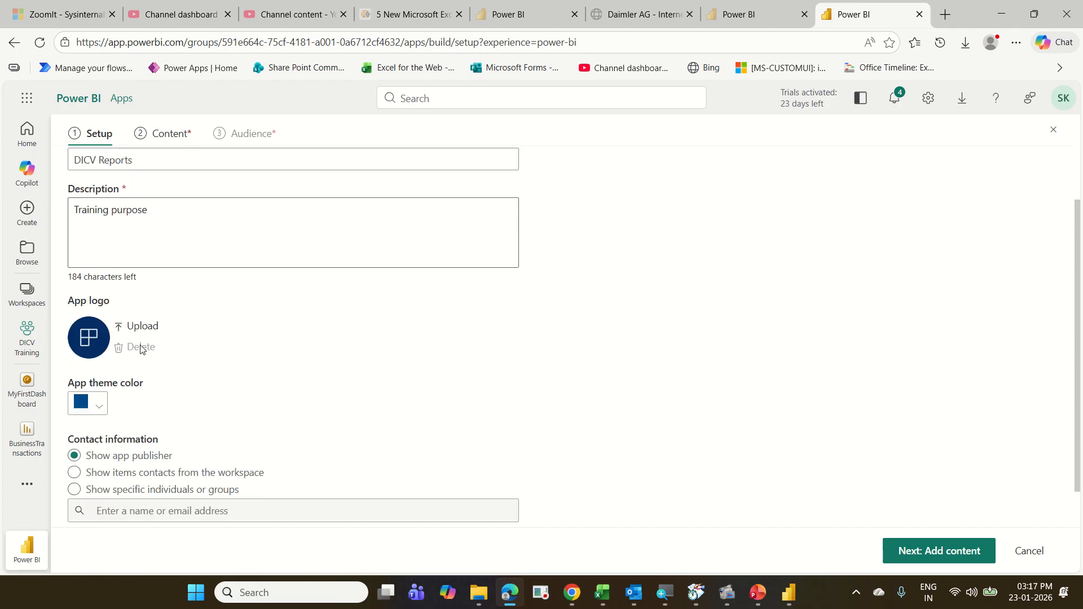
scroll(141, 349, "up", 2)
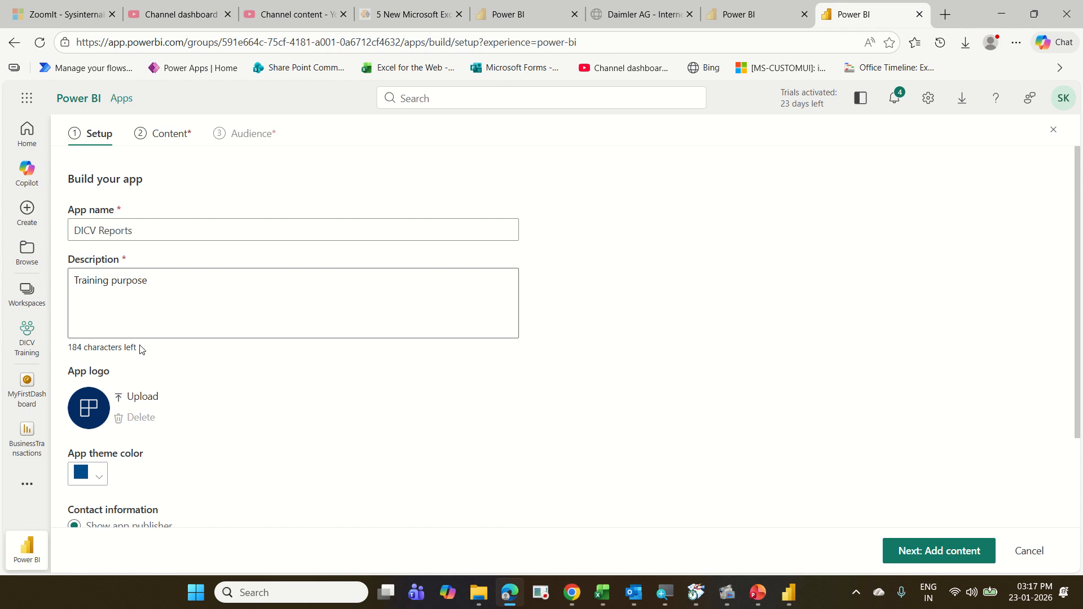
key("ctrl+2")
left_click_drag(816, 7, 840, 25)
left_click_drag(237, 3, 263, 28)
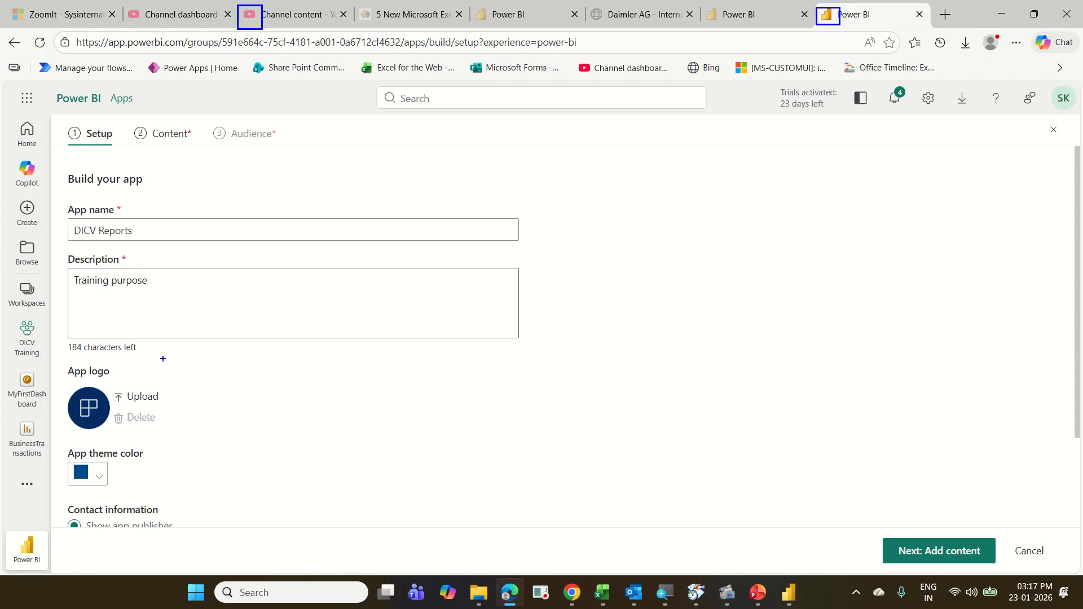
mouse_move(59, 382)
left_mouse_down()
mouse_move(123, 436)
mouse_move(107, 372)
mouse_move(121, 439)
left_mouse_up()
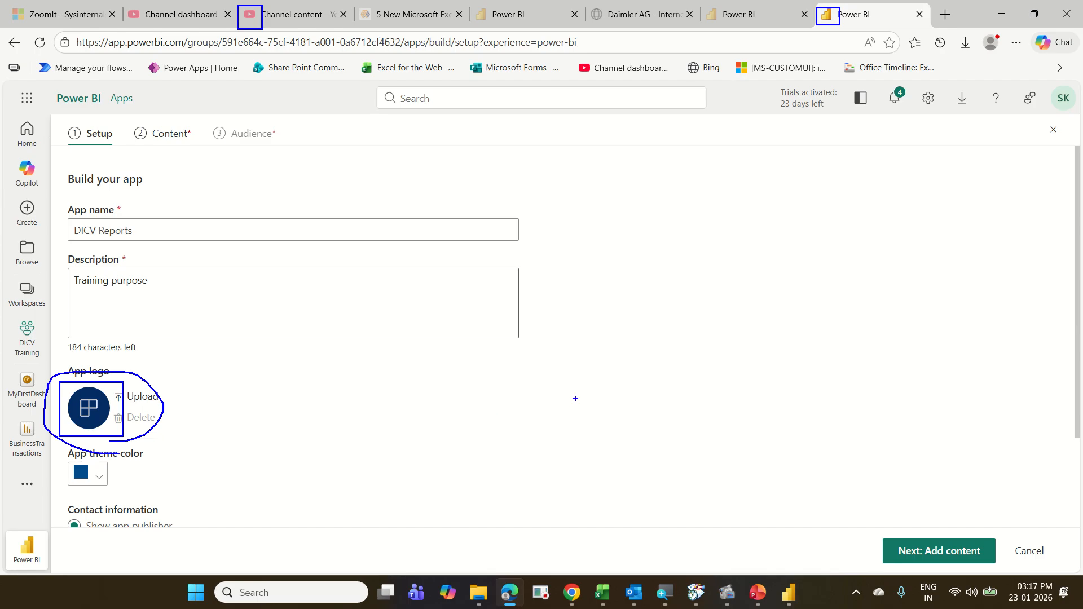
key("Escape")
Step: Try the app's contact information options for workspace item contacts and specific individuals or groups, and return to Show app publisher
scroll(208, 462, "down", 3)
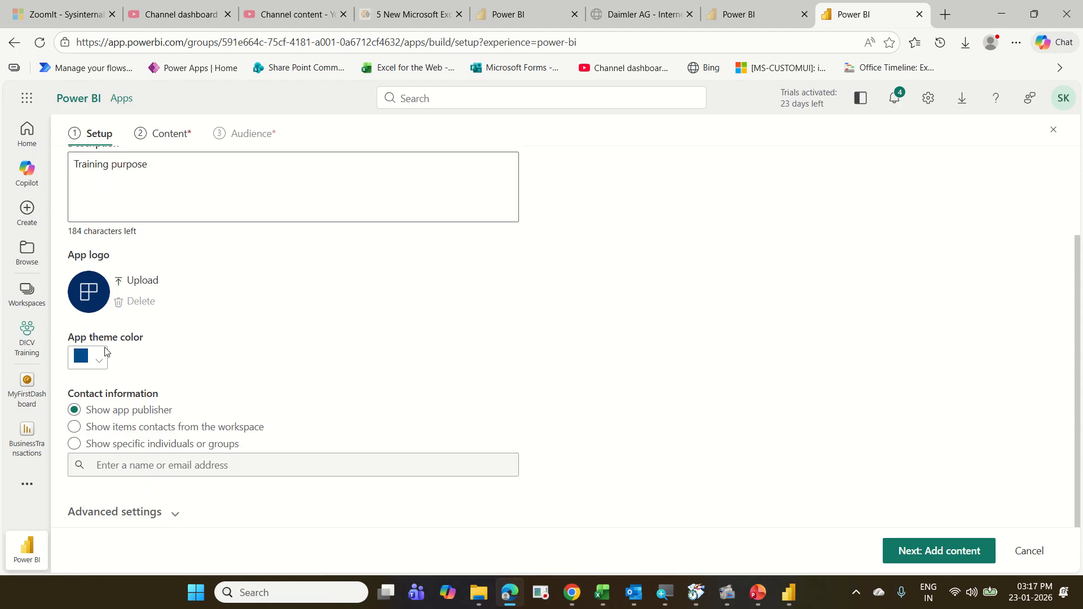
left_click(153, 444)
left_click(153, 427)
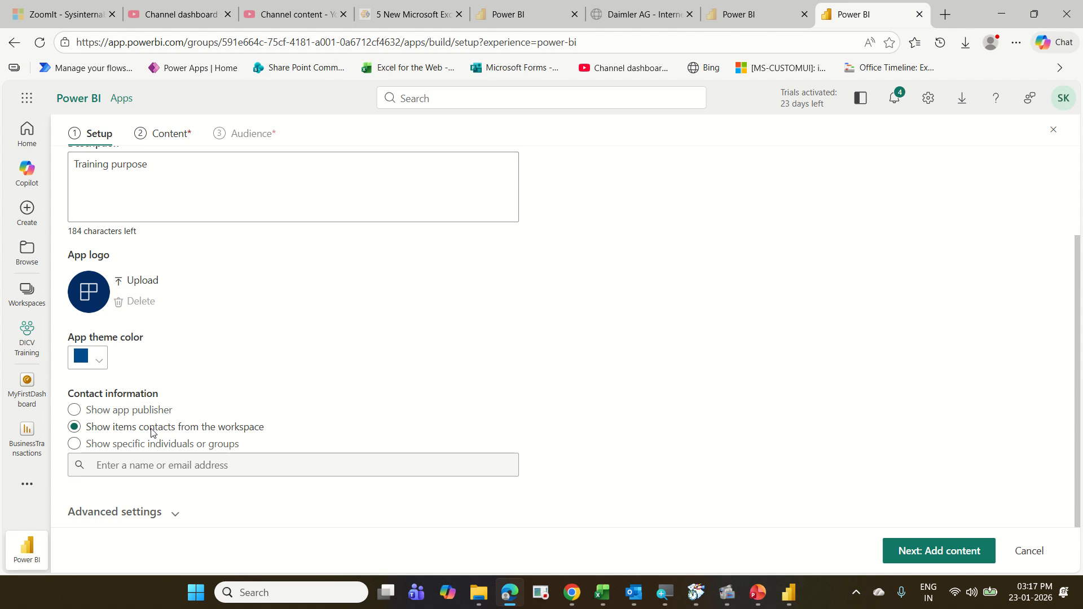
left_click(148, 445)
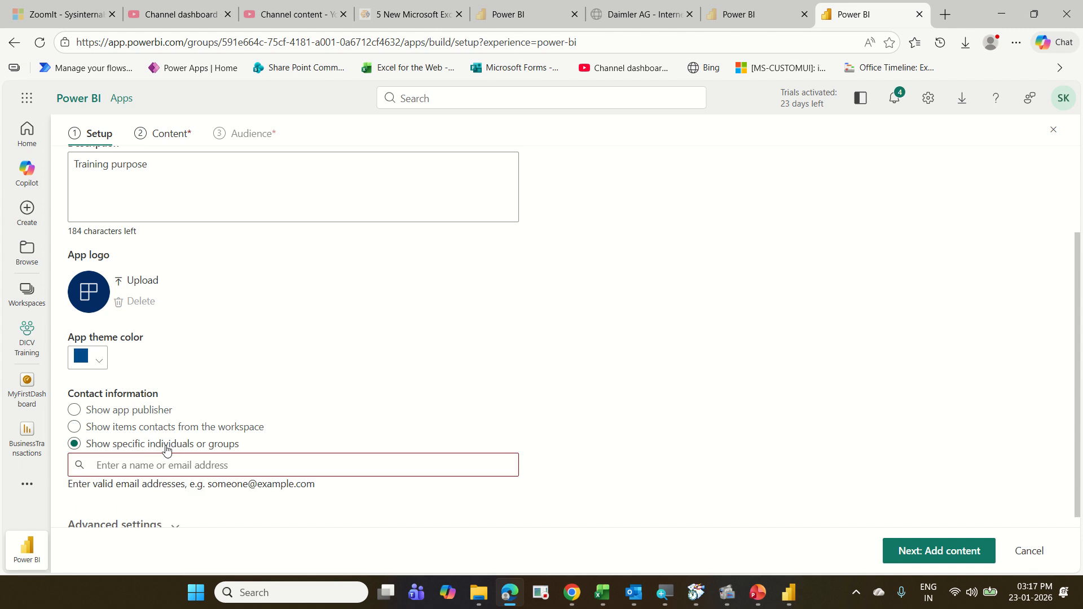
left_click(156, 415)
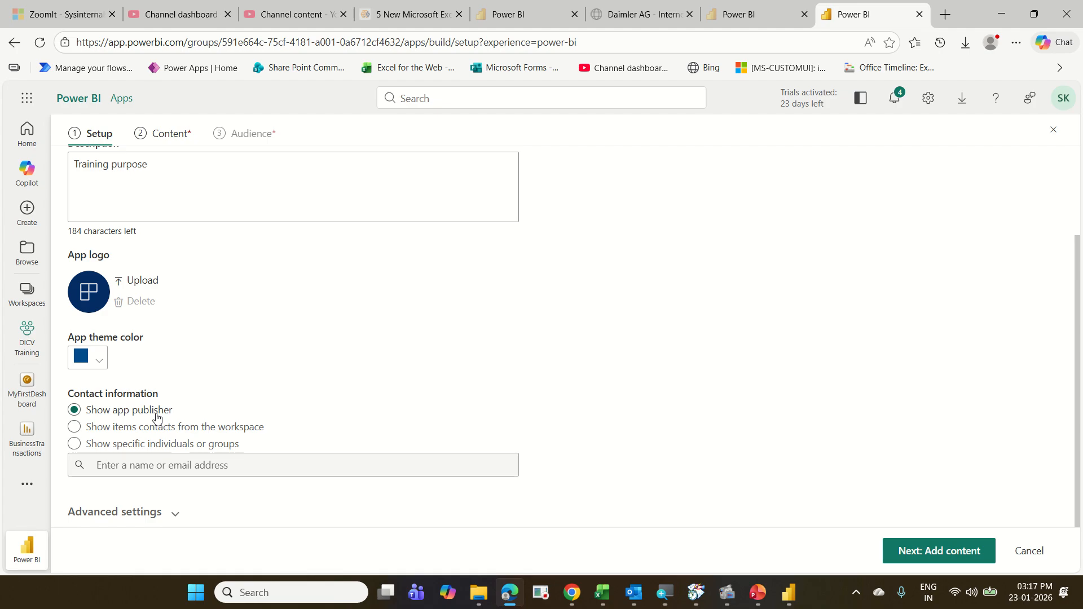
scroll(157, 417, "up", 2)
scroll(156, 418, "down", 2)
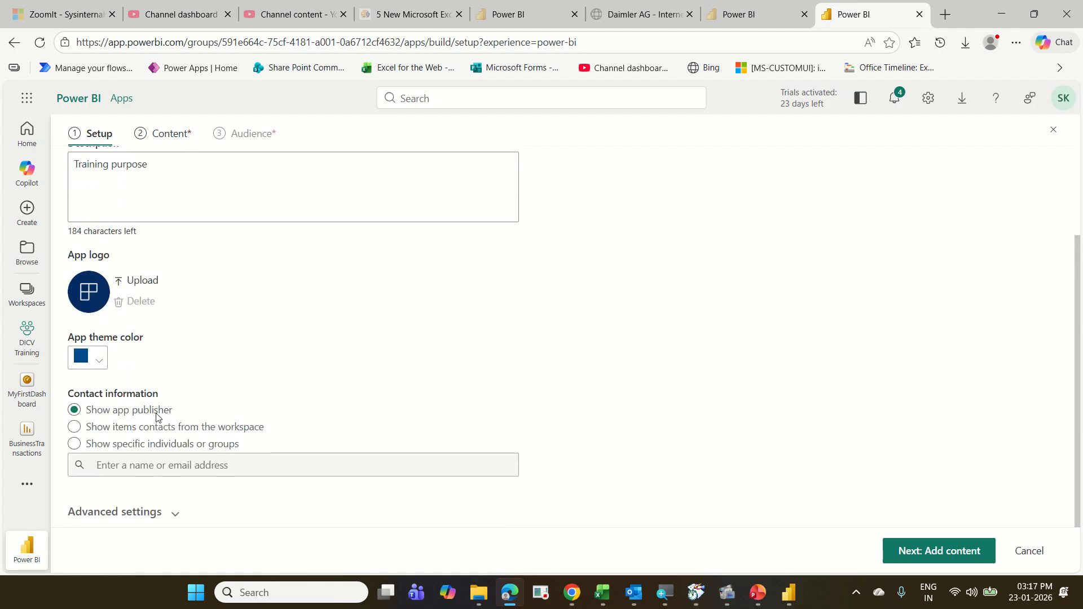
scroll(156, 417, "up", 2)
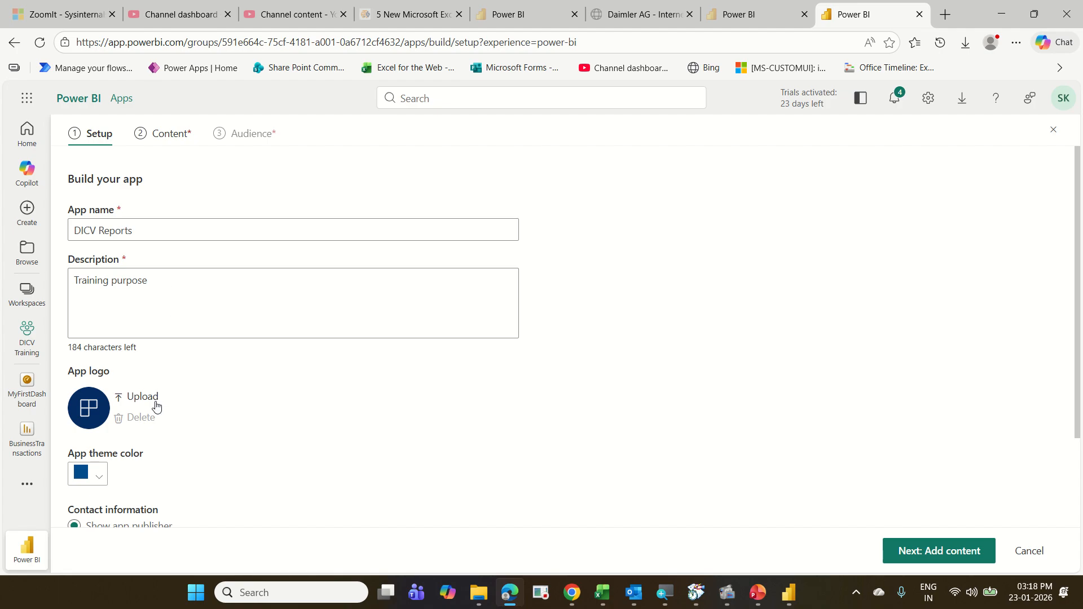
Step: Continue to the app's content stage and add the 01 TransactionsData and BusinessTransactions reports from the workspace
left_click(956, 558)
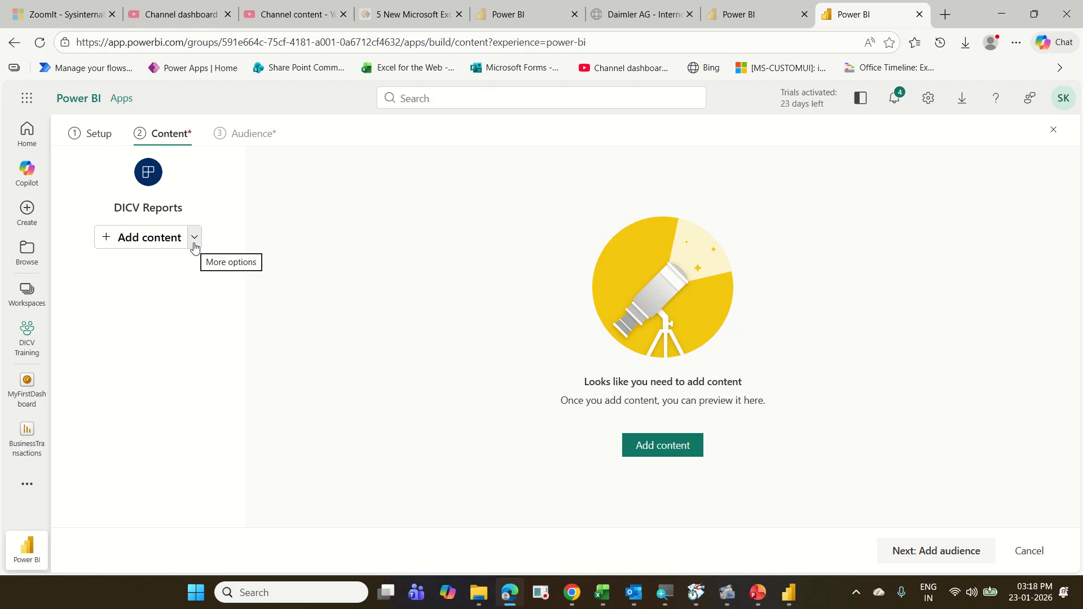
left_click(194, 247)
left_click(167, 245)
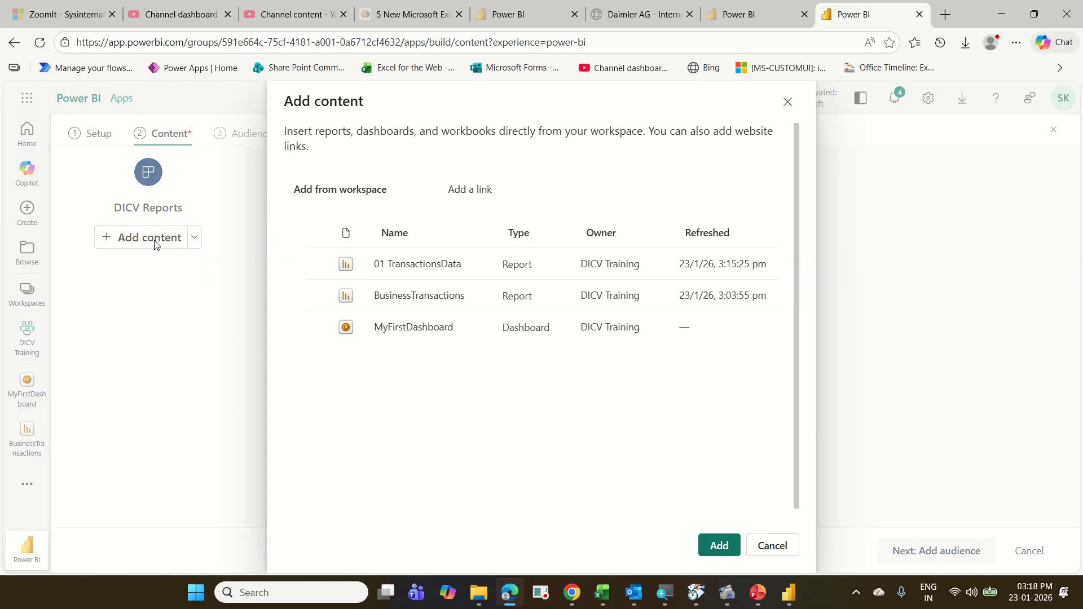
left_click(319, 266)
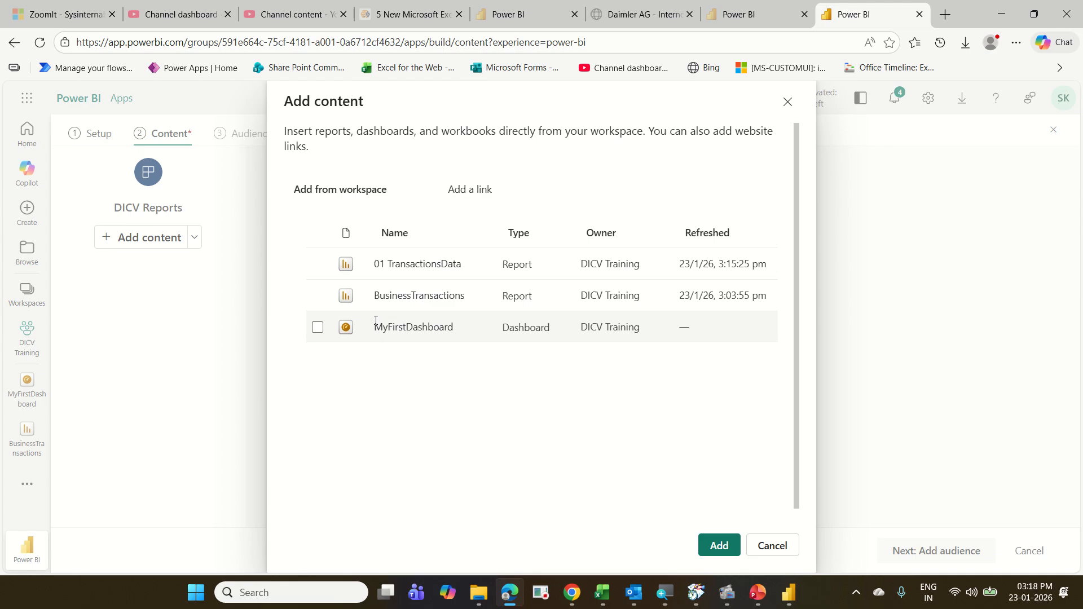
left_click(317, 265)
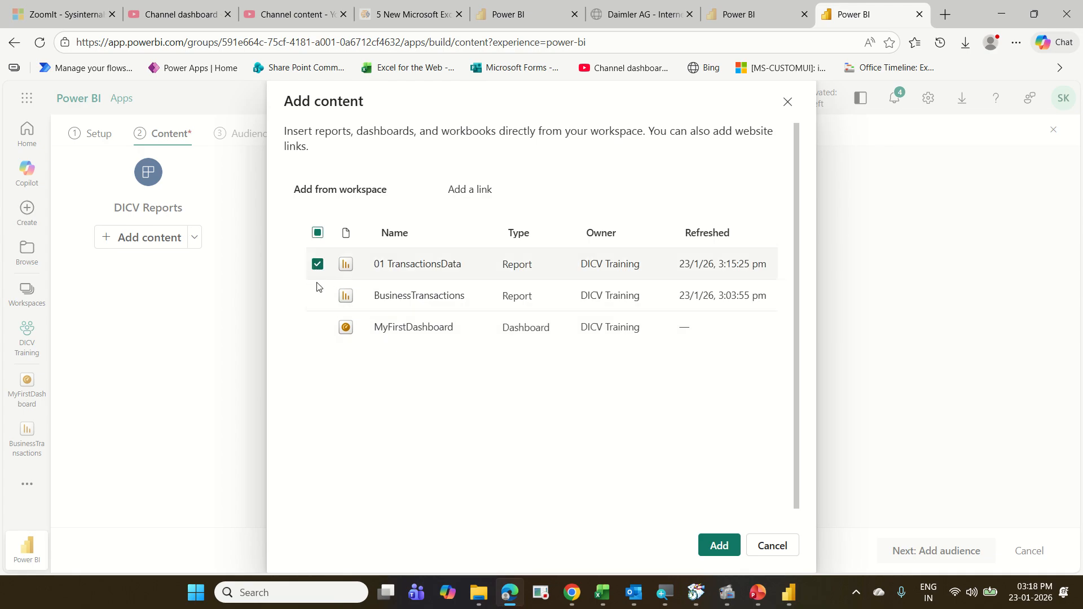
left_click(317, 297)
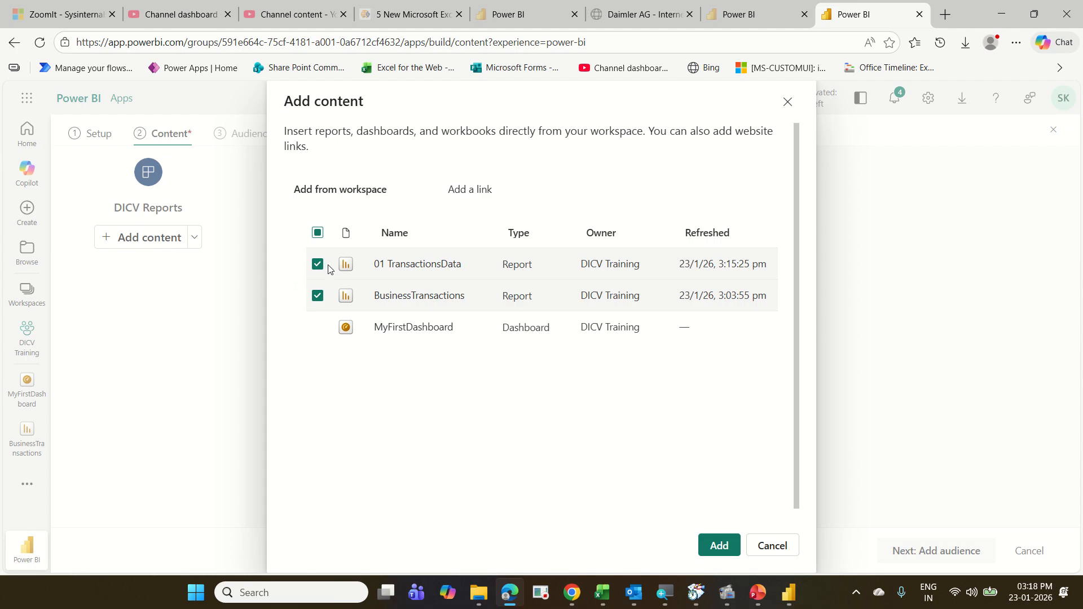
left_click(724, 549)
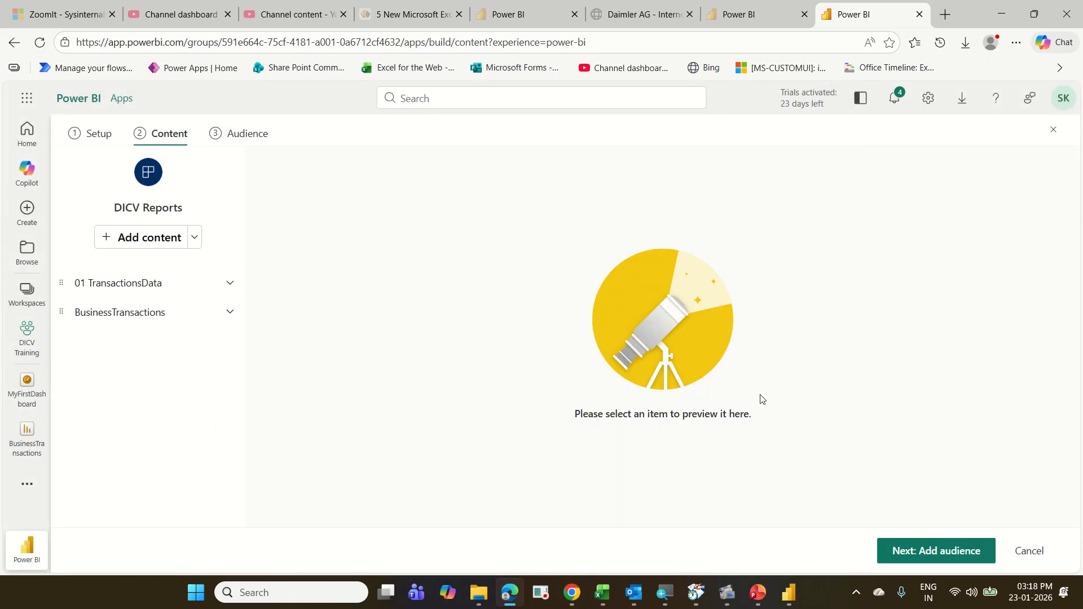
Step: Continue to the app's audience stage, start publishing DICV Reports and cancel at the confirmation
left_click(900, 553)
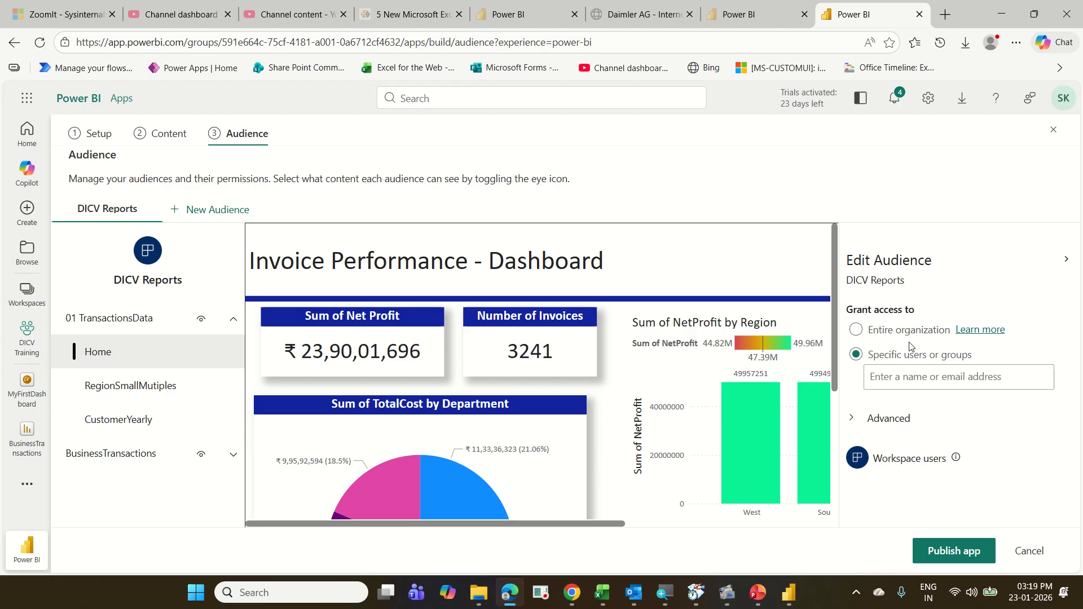
left_click(960, 545)
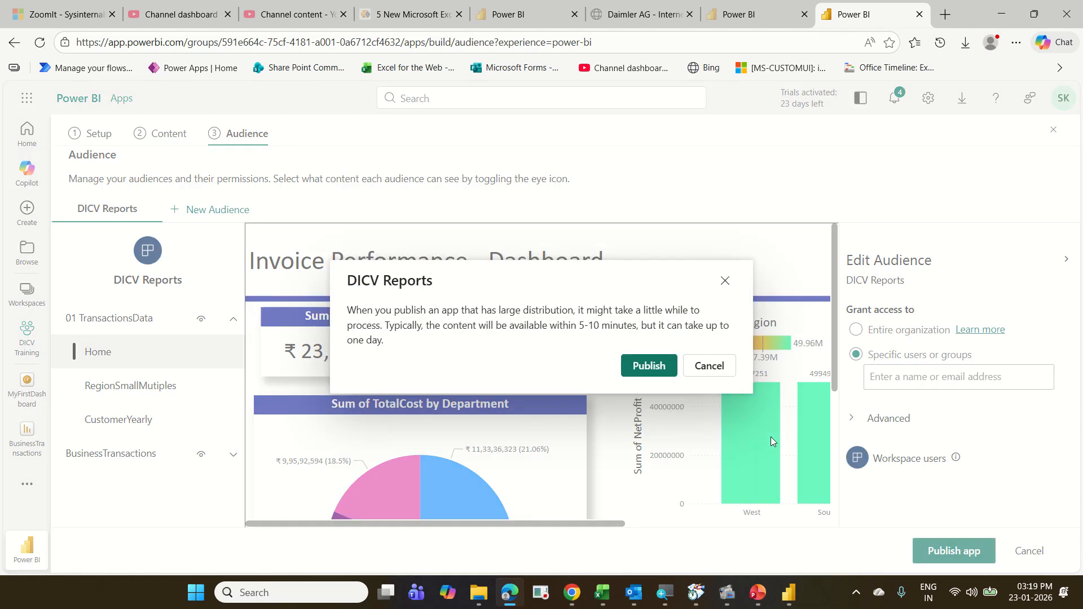
left_click(709, 366)
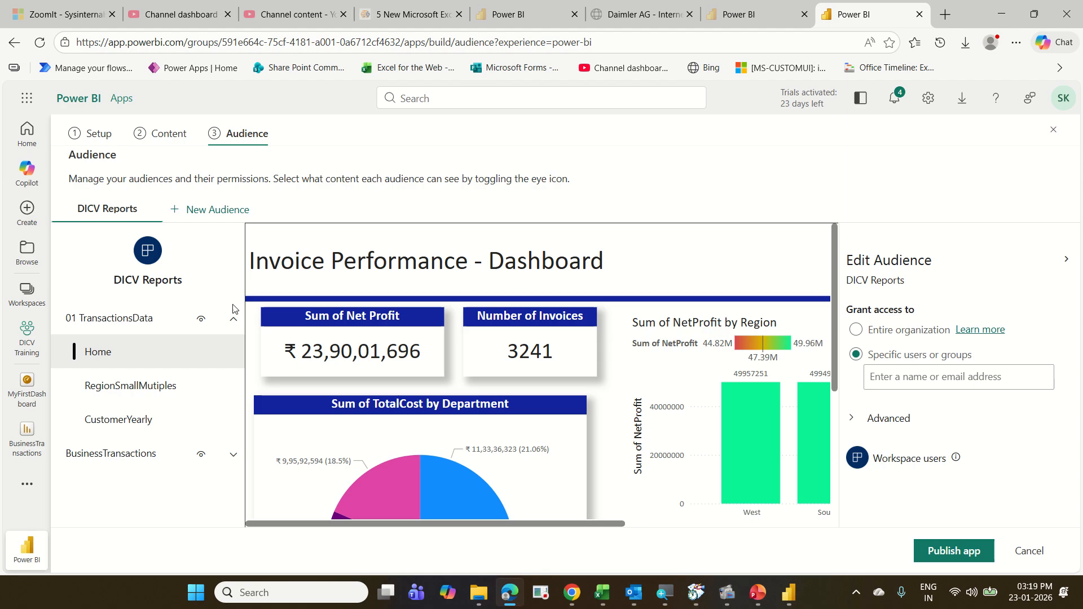
Step: Go back to the app's setup stage, cancel the app creation and discard the pending changes
left_click(96, 135)
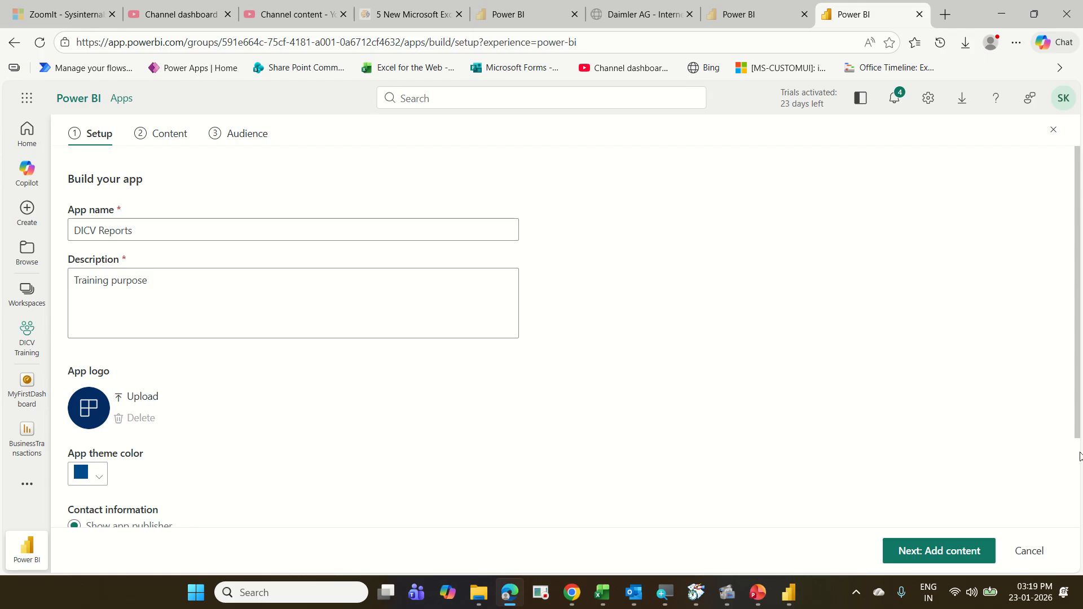
left_click(1036, 550)
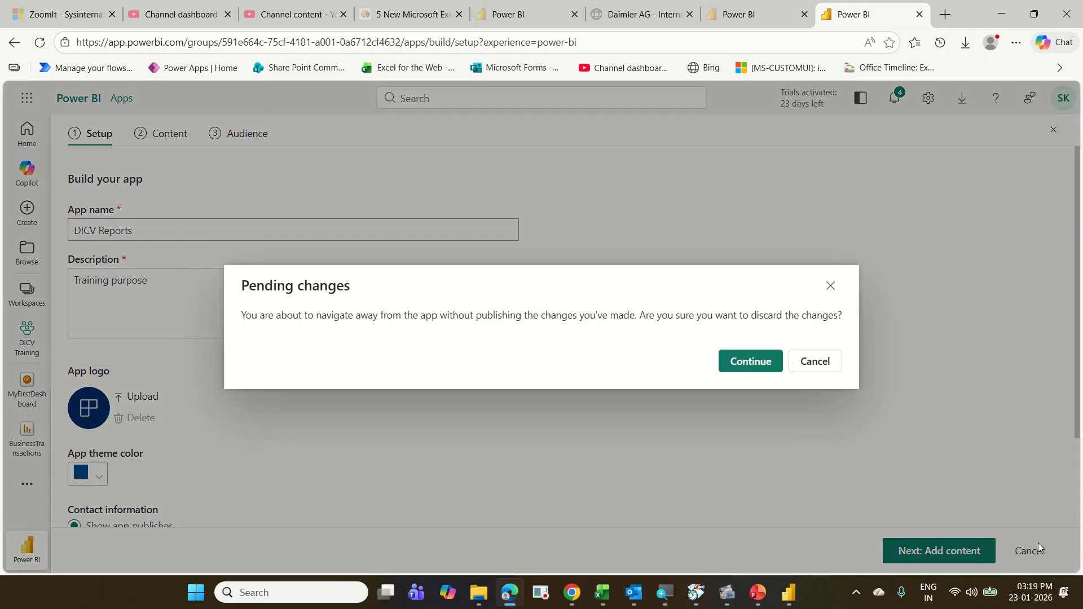
left_click(769, 369)
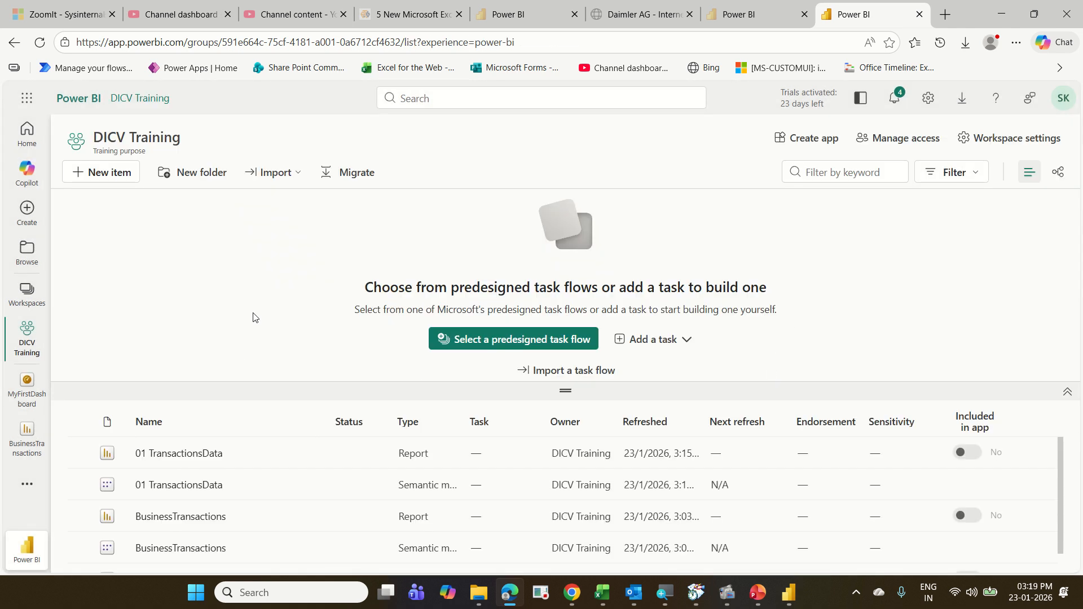
Step: Start creating an app from the DICV Training workspace, keeping its name and entering the description "Training"
left_click(833, 144)
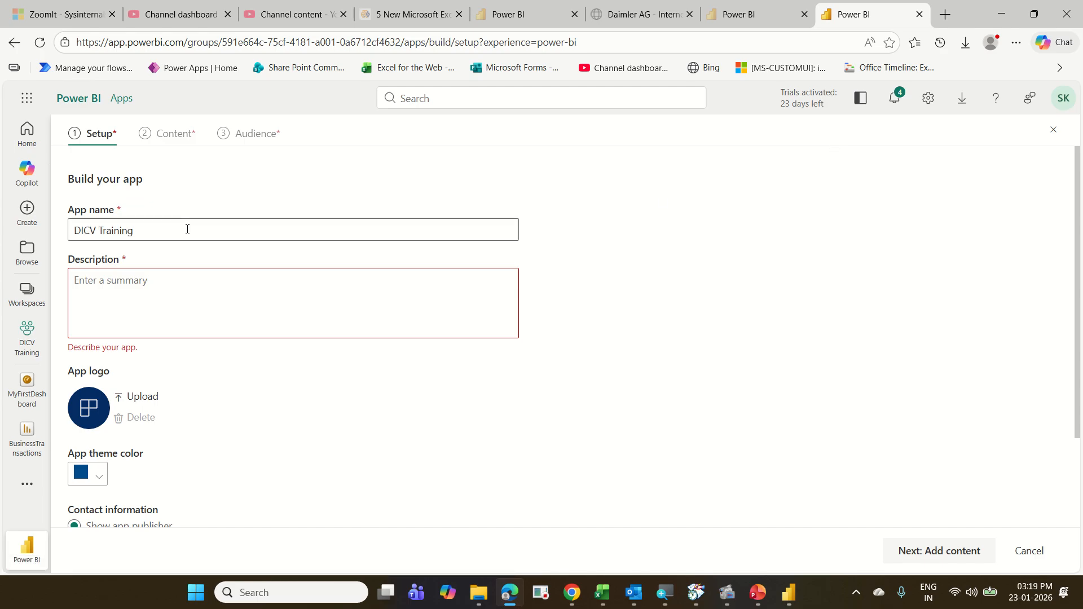
left_click(179, 275)
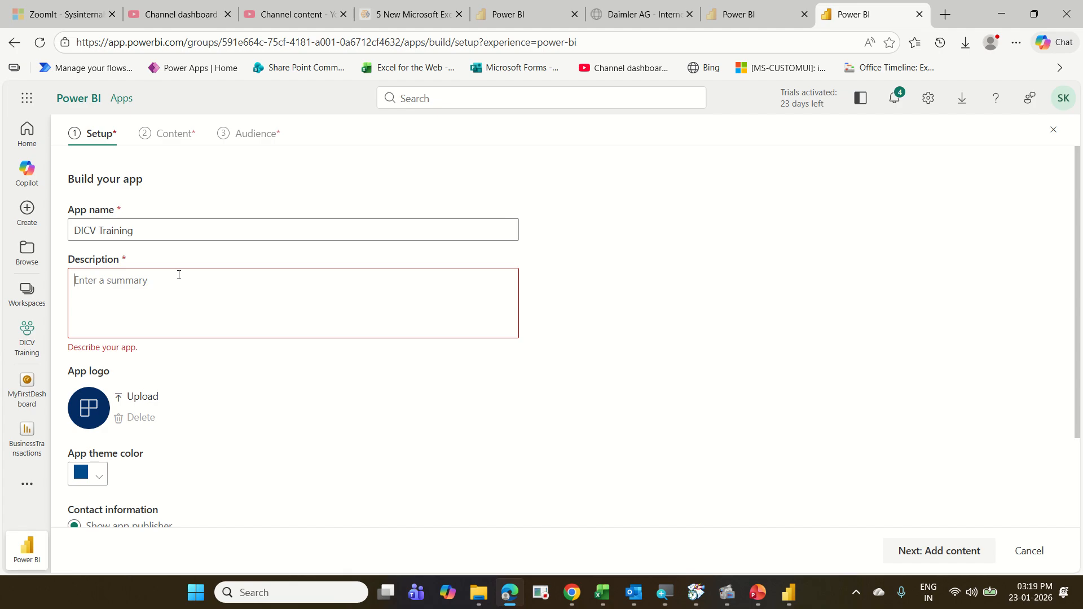
type("Tra")
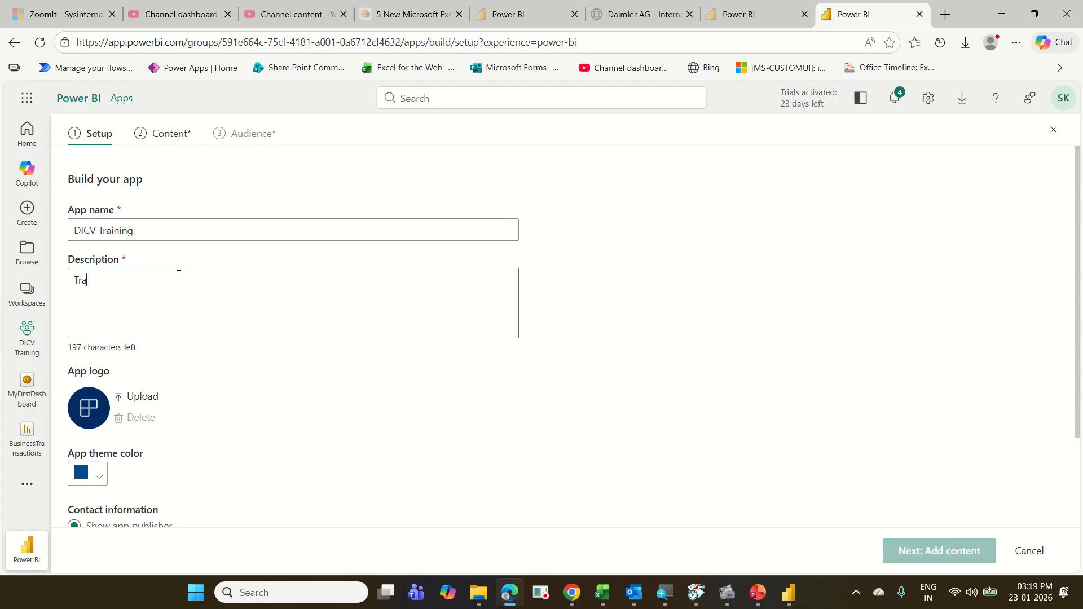
type("ining")
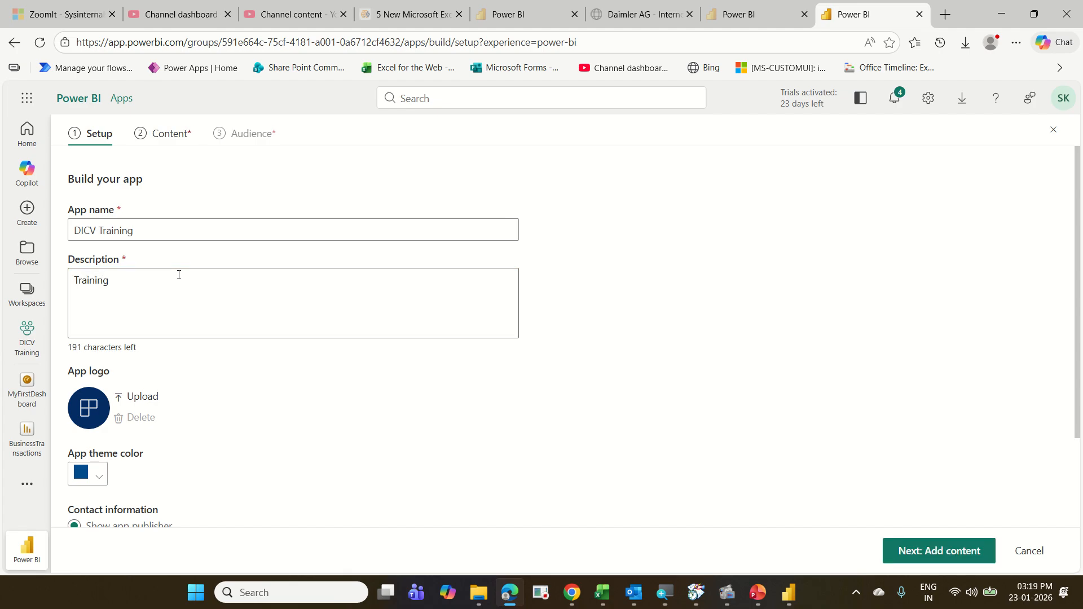
scroll(317, 379, "down", 3)
scroll(318, 381, "up", 3)
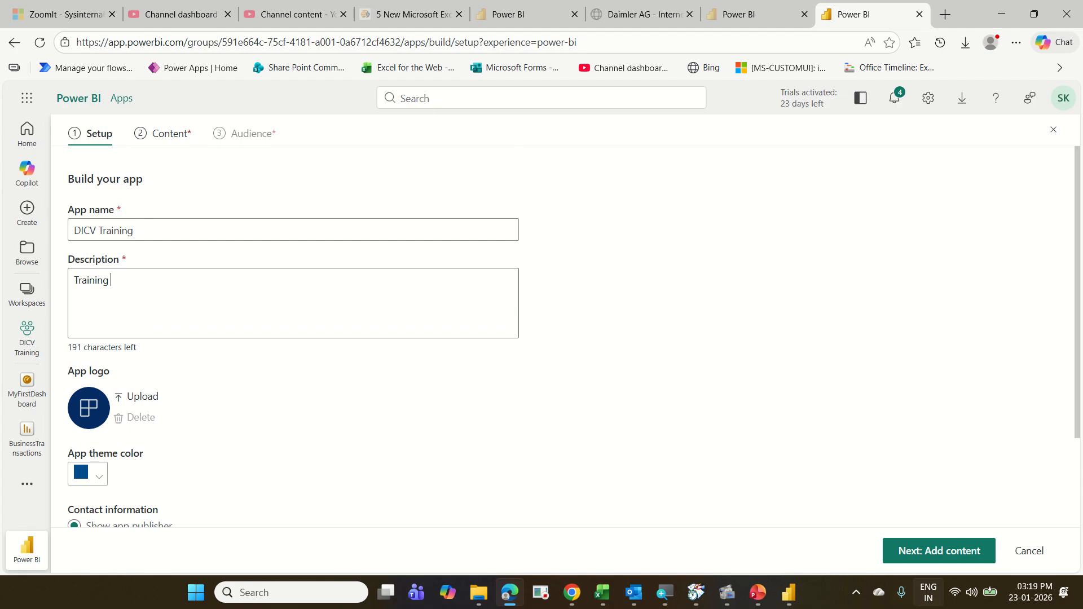
Step: Continue to the content stage and add the 01 TransactionsData and BusinessTransactions reports to the DICV Training app
left_click(953, 554)
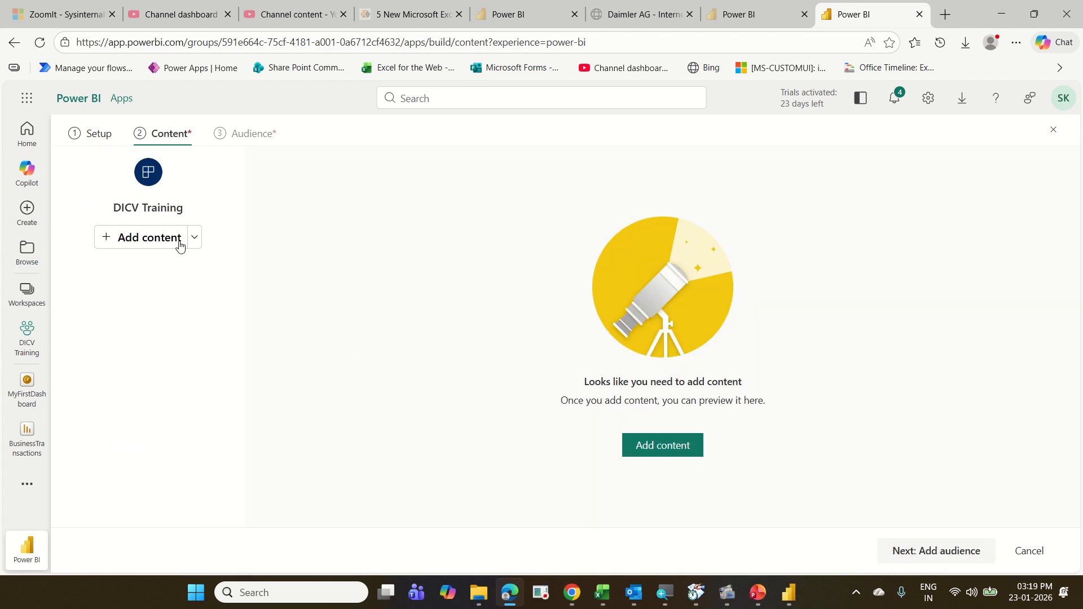
left_click(168, 242)
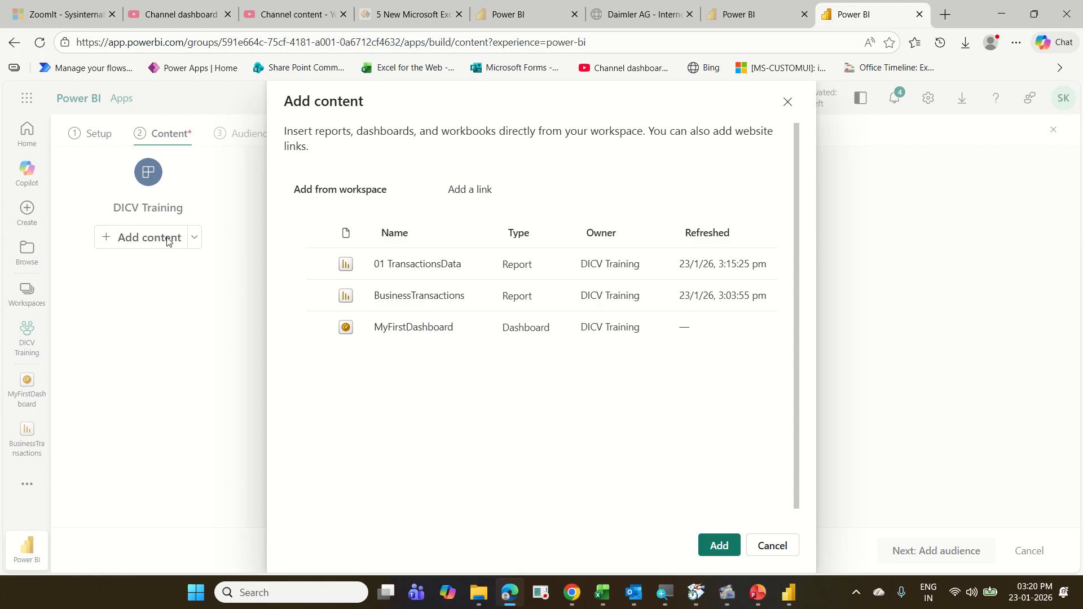
left_click(317, 264)
left_click(320, 296)
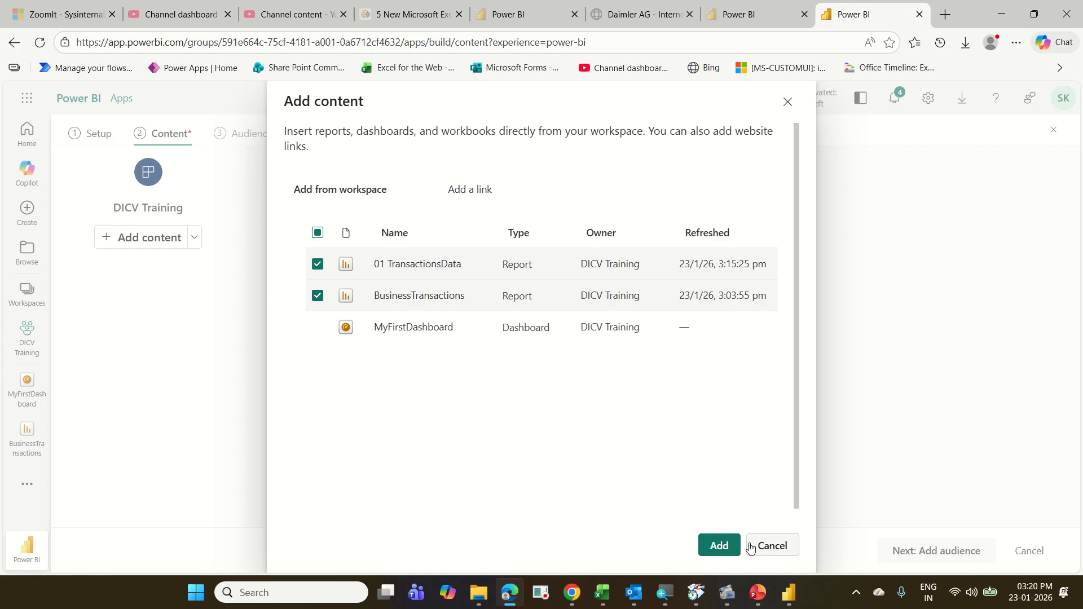
left_click(719, 544)
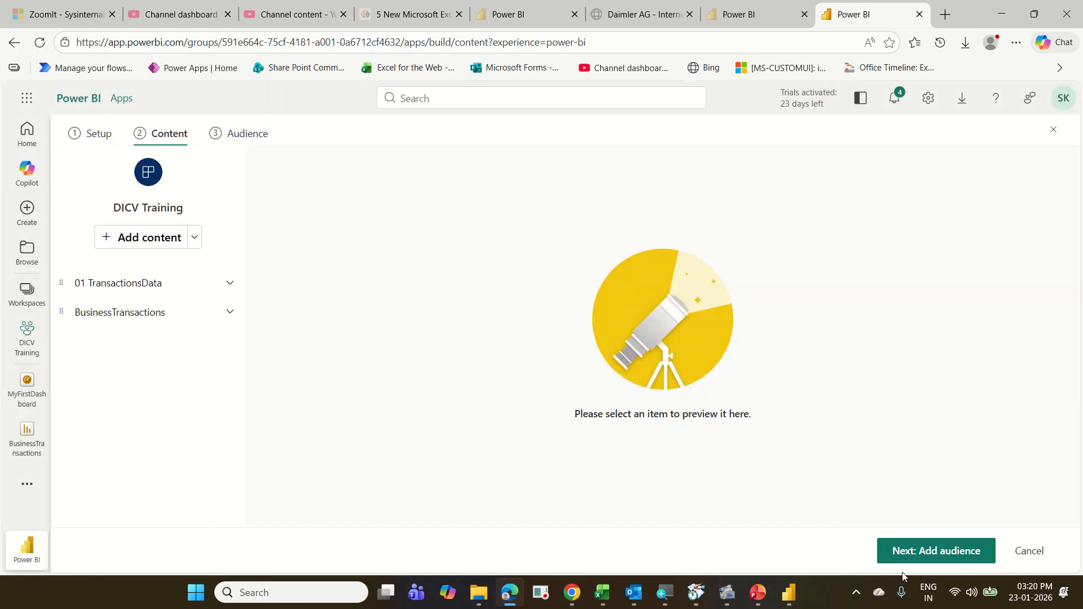
Step: Continue to the audience stage, try the entire organization access option, return to specific users or groups, and publish the DICV Training app
left_click(919, 552)
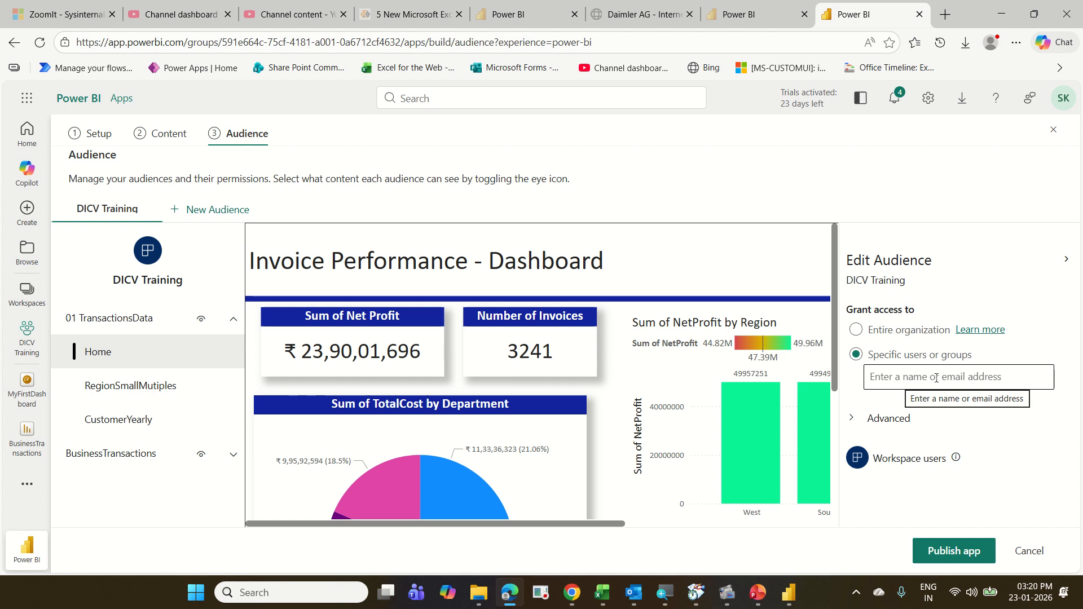
left_click(911, 337)
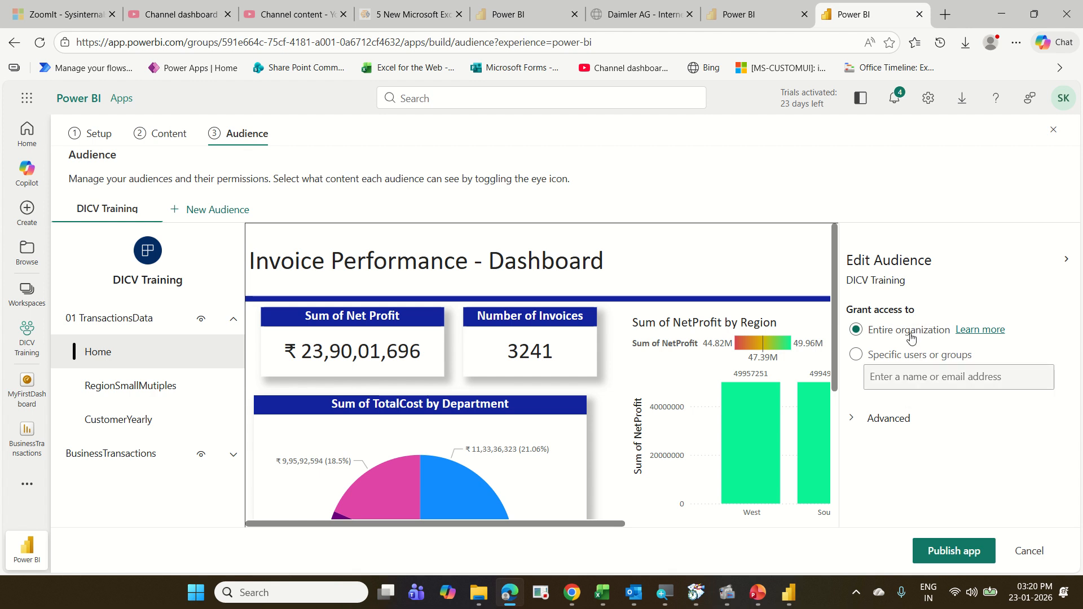
left_click(916, 356)
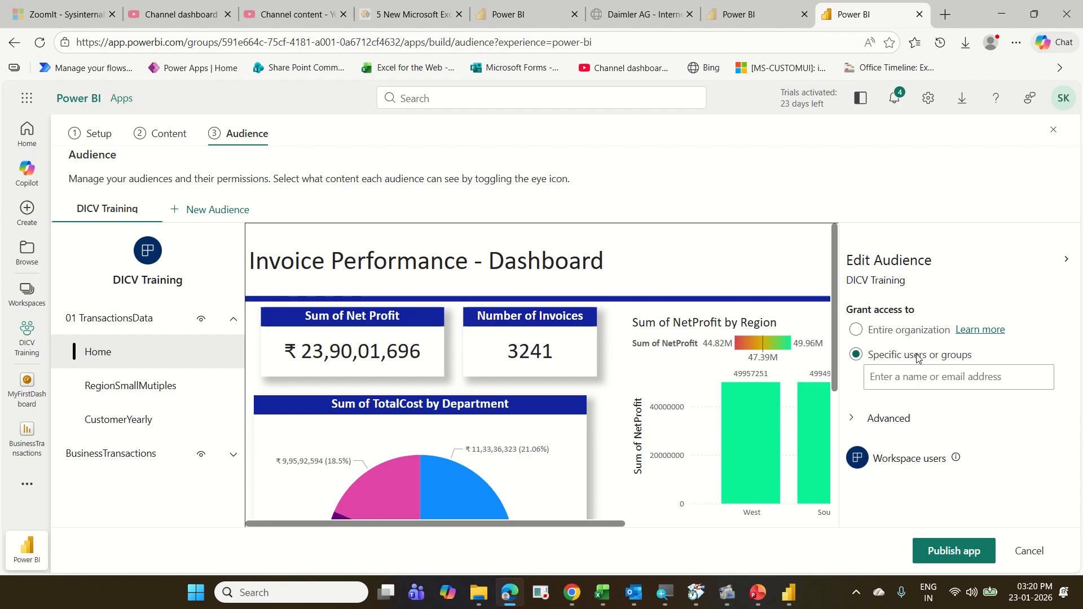
left_click(945, 552)
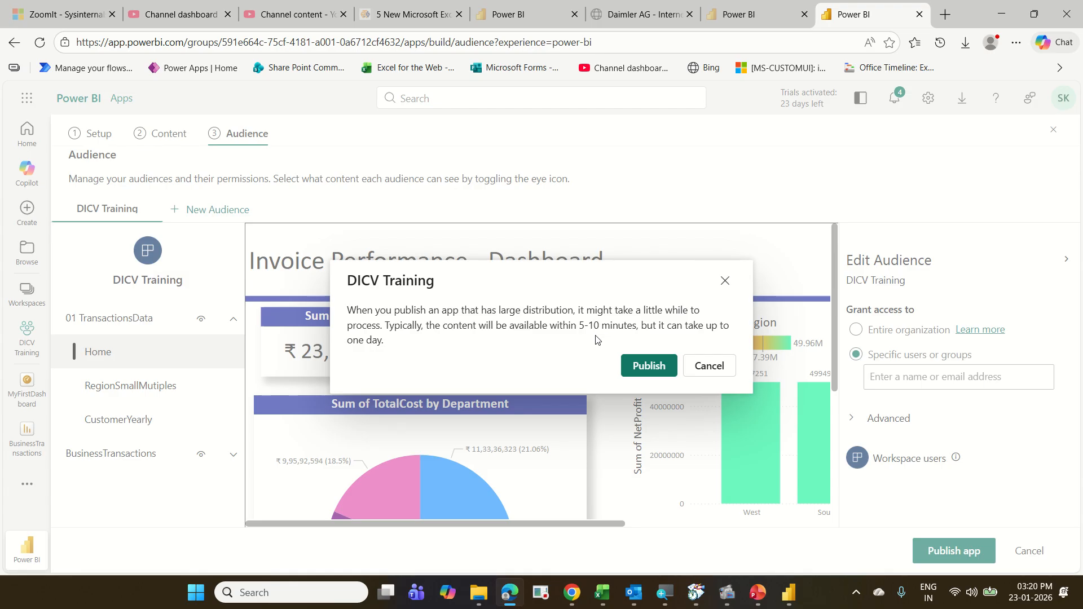
left_click(658, 375)
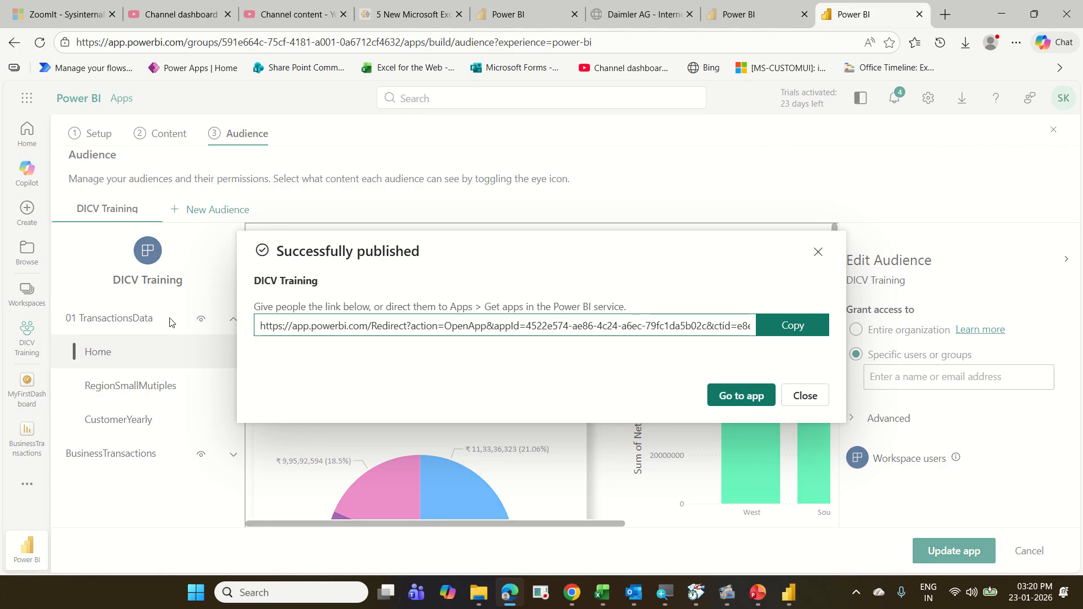
Step: Copy the published app's link, and open the app to view its 01 TransactionsData and BusinessTransactions reports
left_click(771, 327)
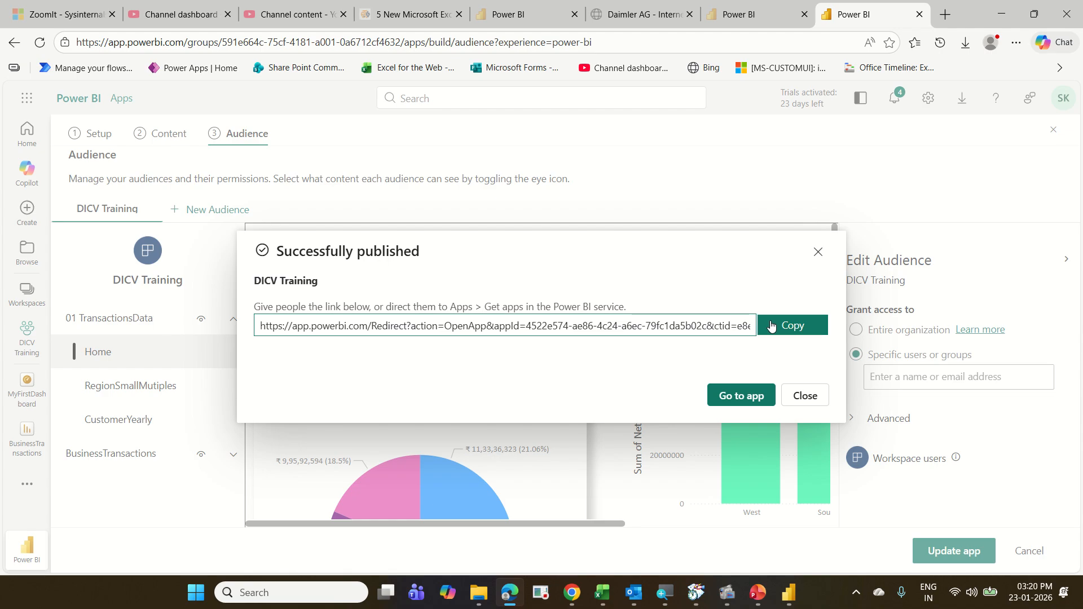
left_click(759, 397)
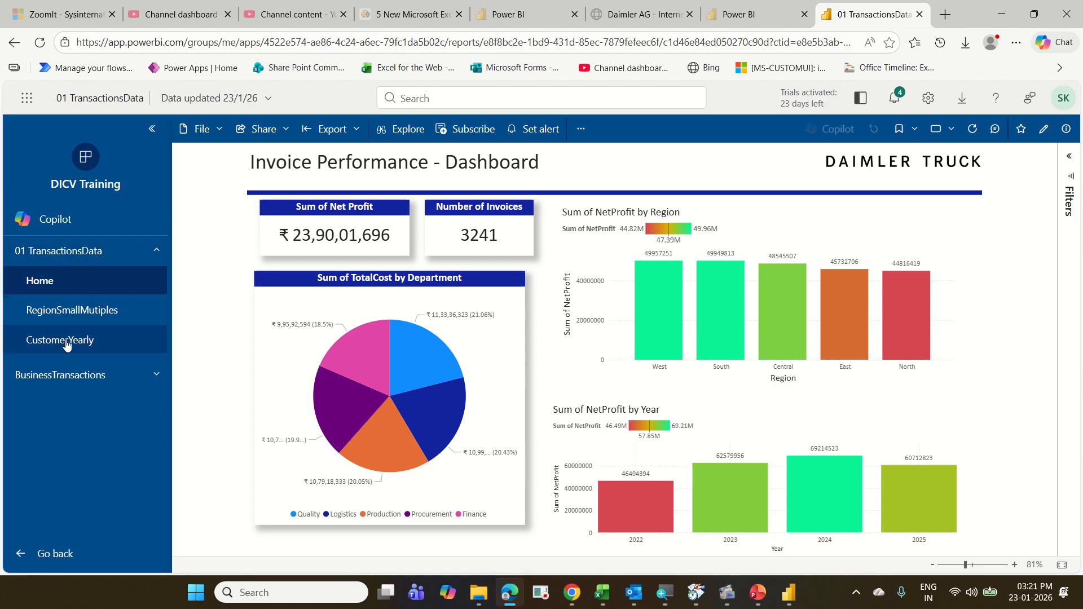
left_click(66, 376)
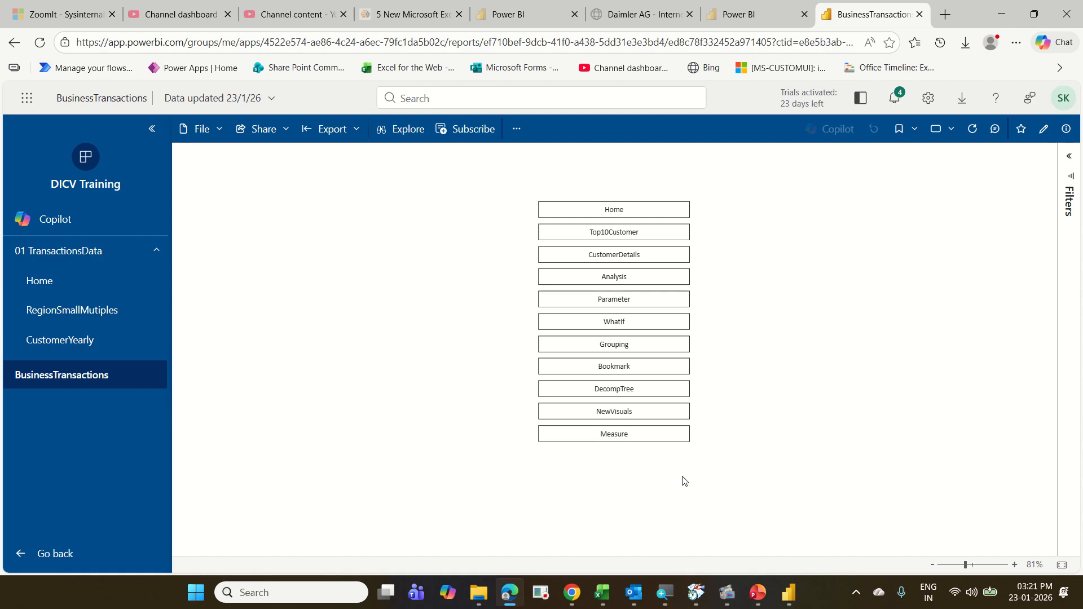
left_click(59, 277)
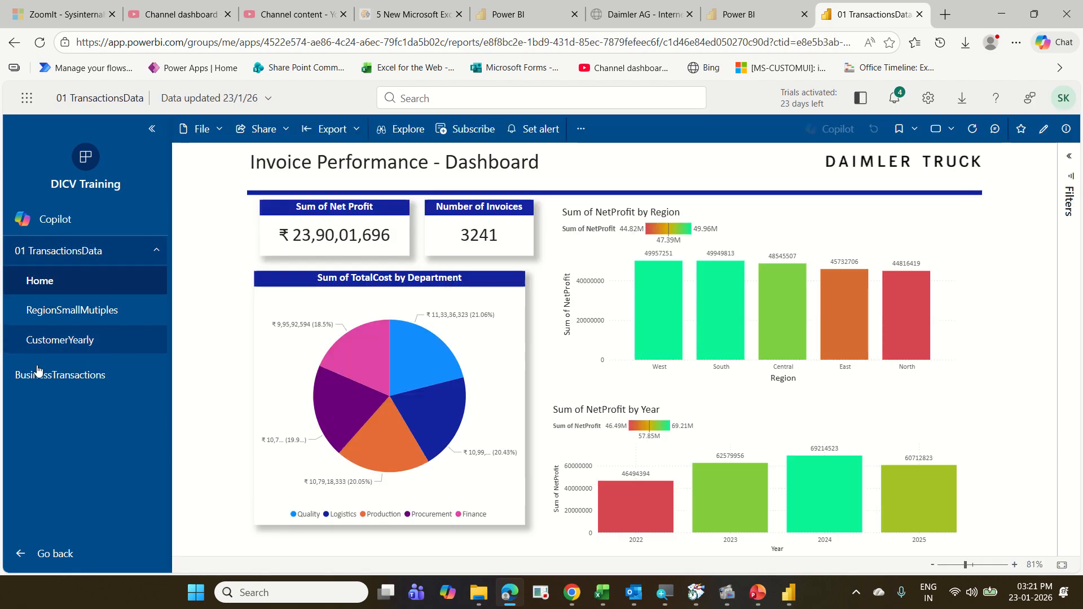
left_click(38, 372)
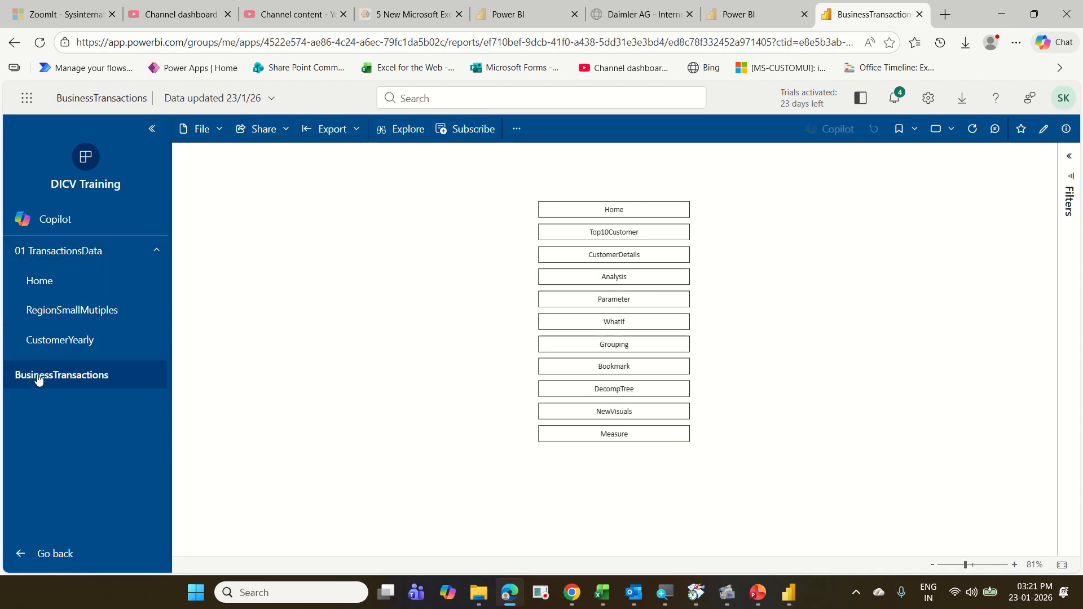
left_click(155, 257)
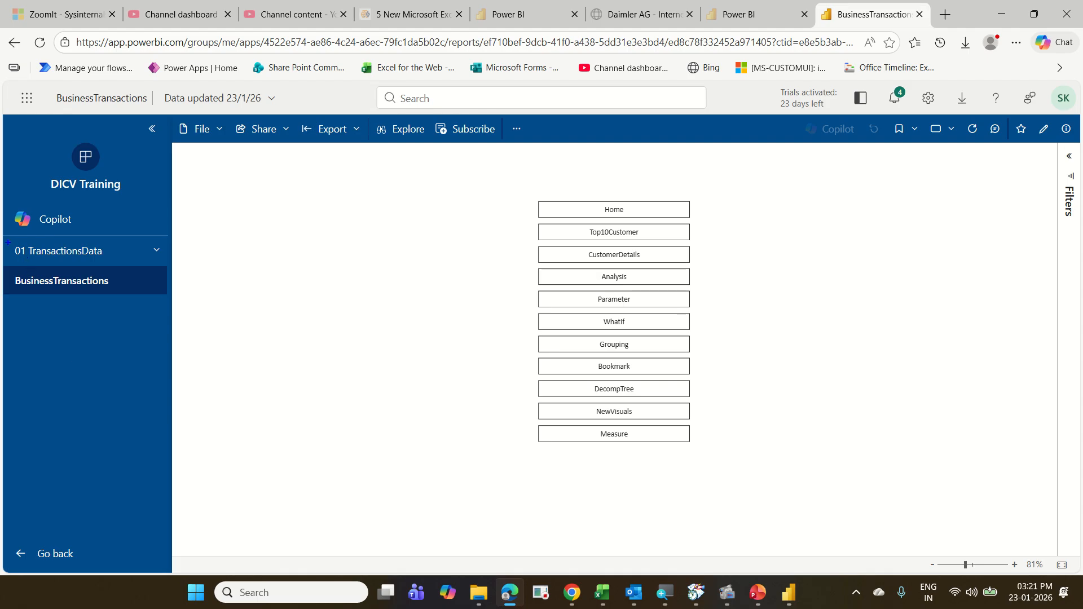
left_click_drag(8, 243, 106, 263)
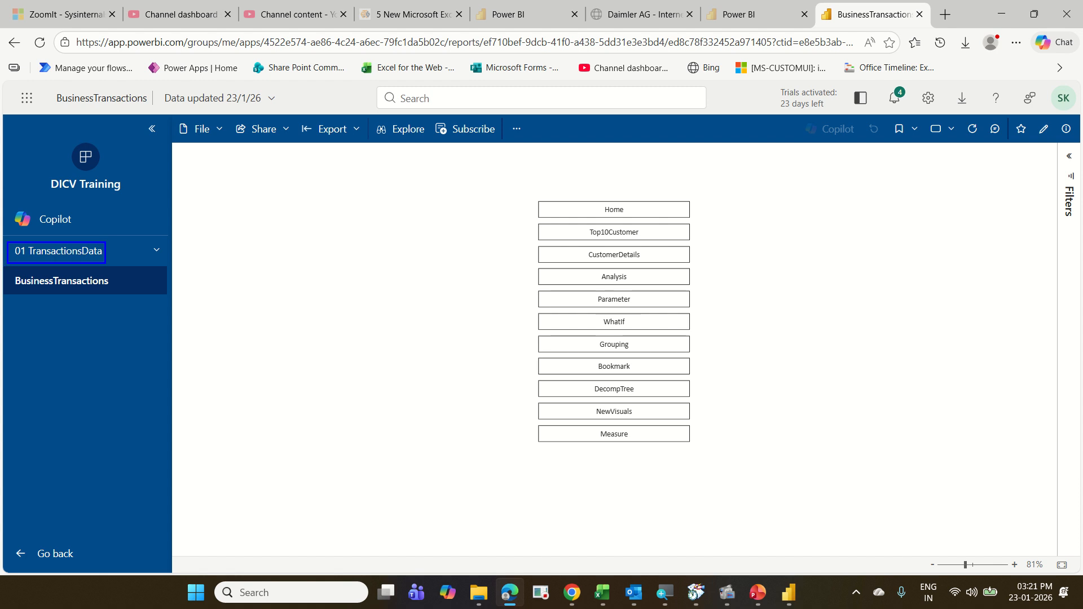
left_click_drag(4, 268, 112, 284)
left_click_drag(19, 312, 99, 334)
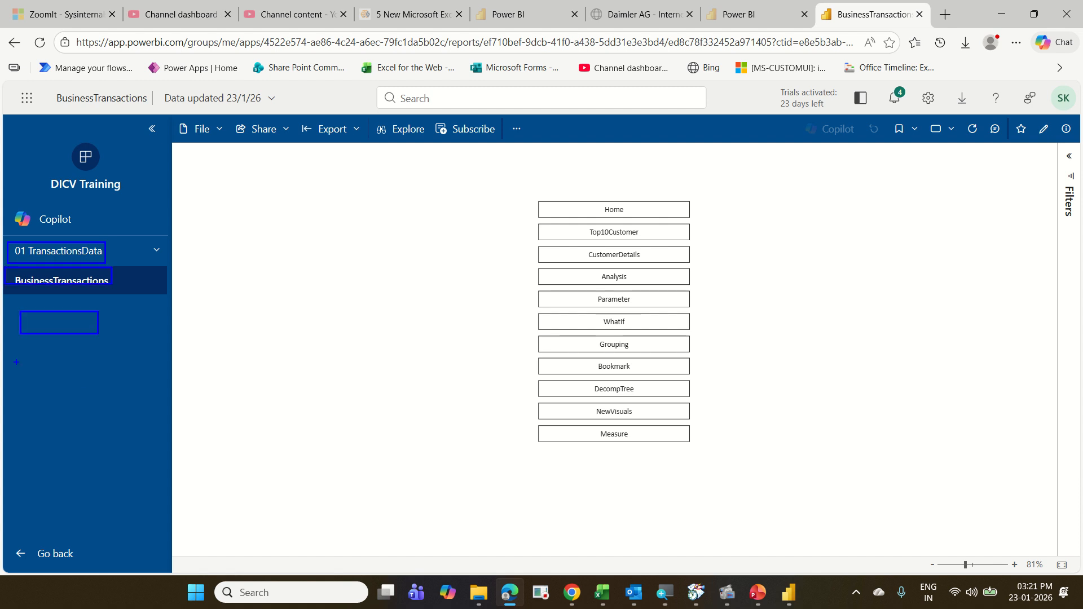
left_click_drag(16, 362, 110, 389)
left_click_drag(9, 419, 109, 430)
left_click_drag(7, 485, 253, 495)
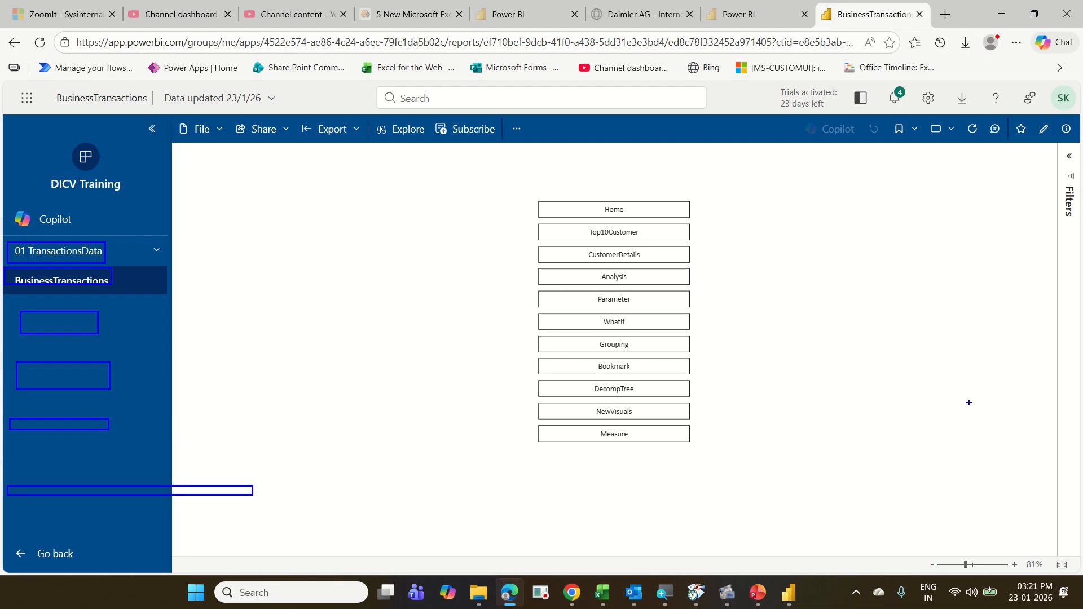
key("Escape")
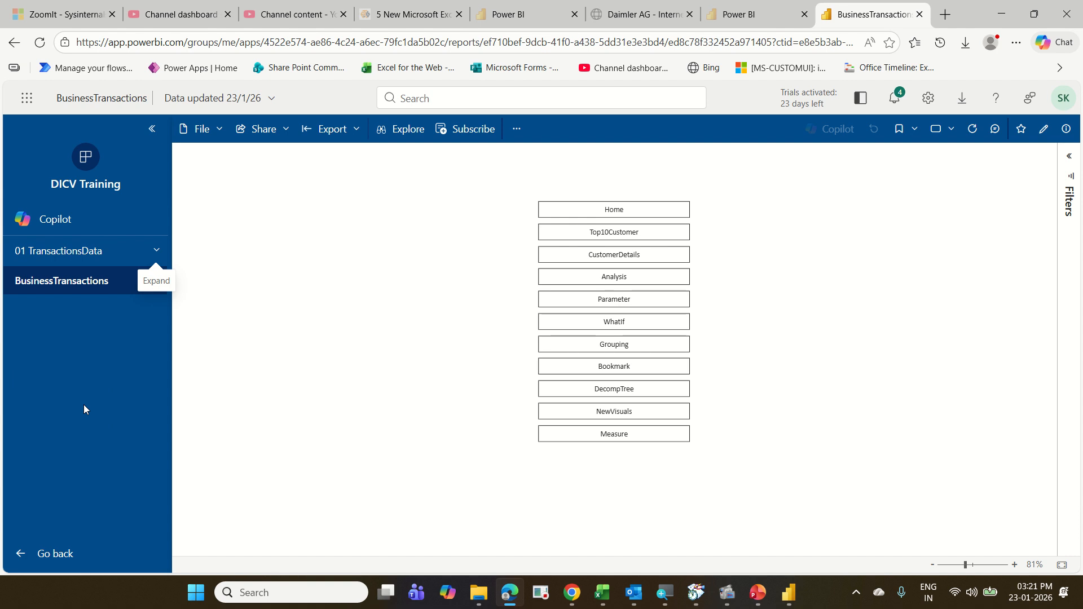
Step: Leave the published app, look through the recent items on the home page, and open the DICV Training workspace
left_click(27, 554)
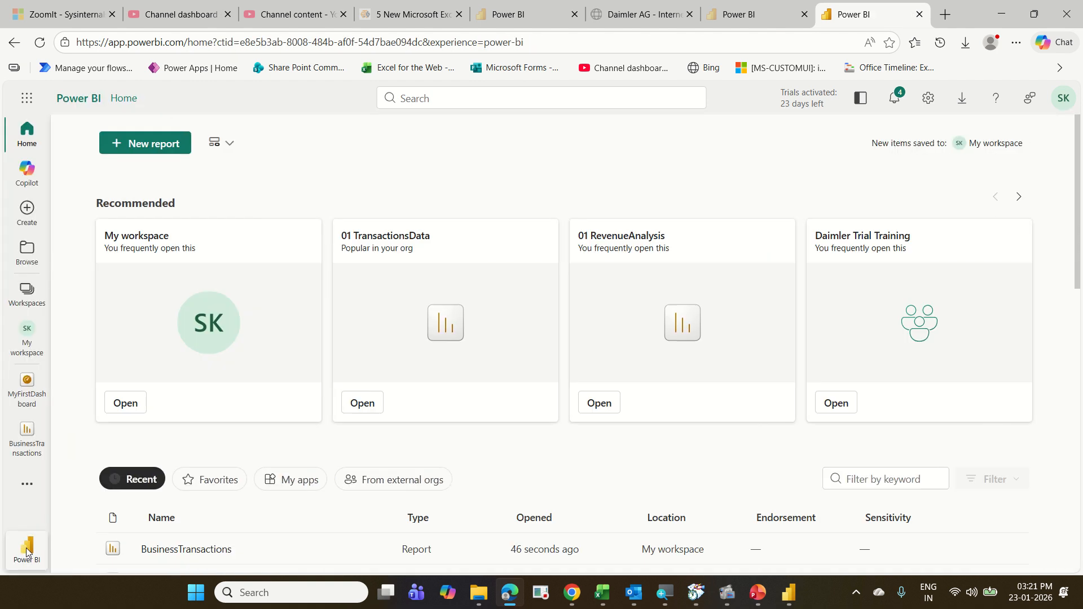
scroll(109, 466, "down", 5)
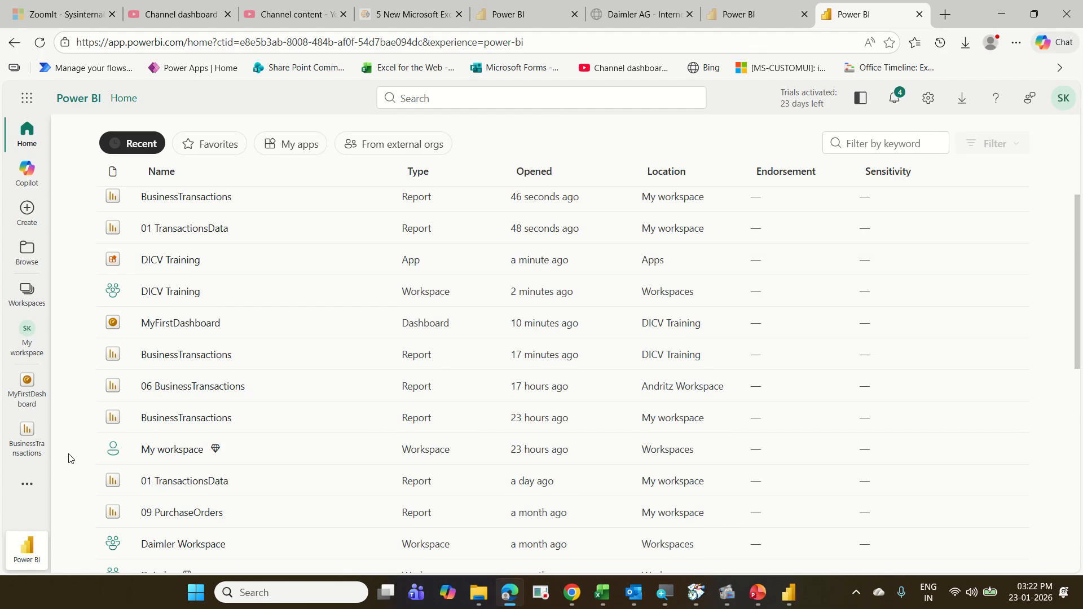
scroll(250, 448, "down", 1)
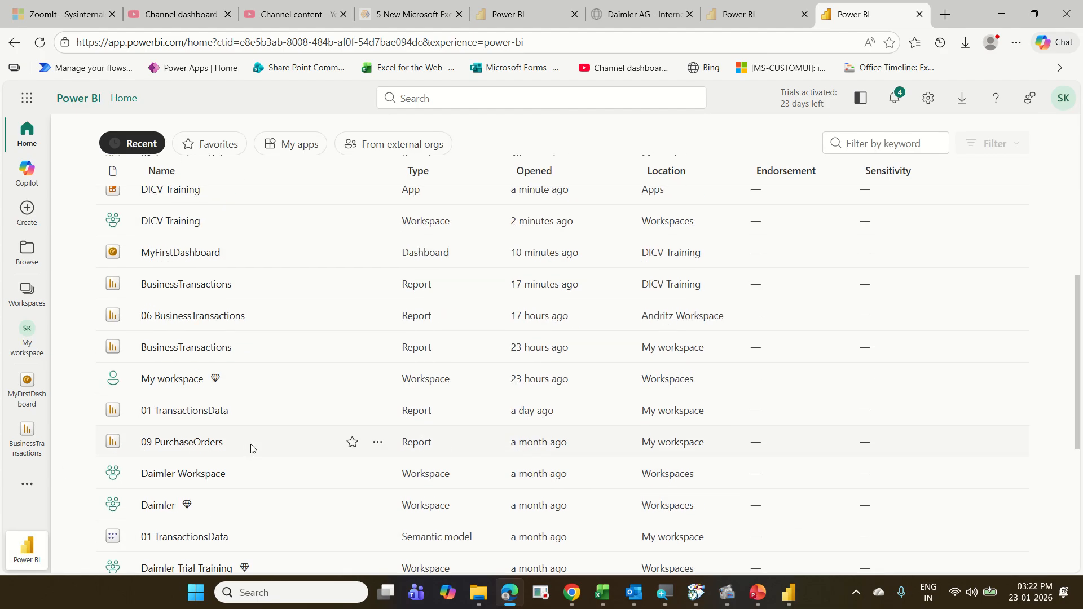
scroll(252, 448, "down", 3)
scroll(252, 448, "up", 8)
scroll(252, 448, "down", 2)
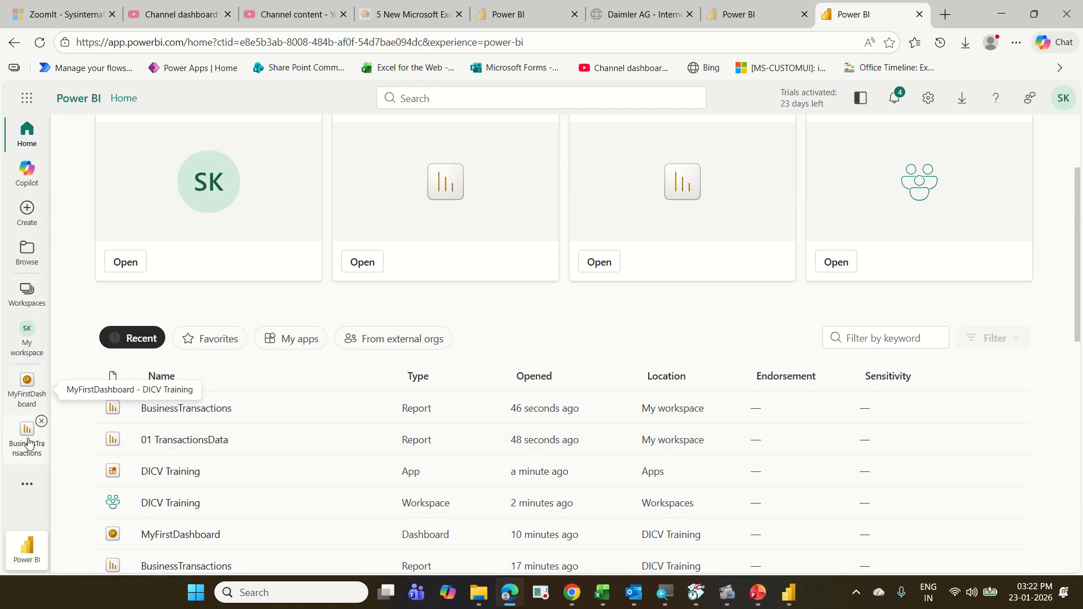
left_click(27, 294)
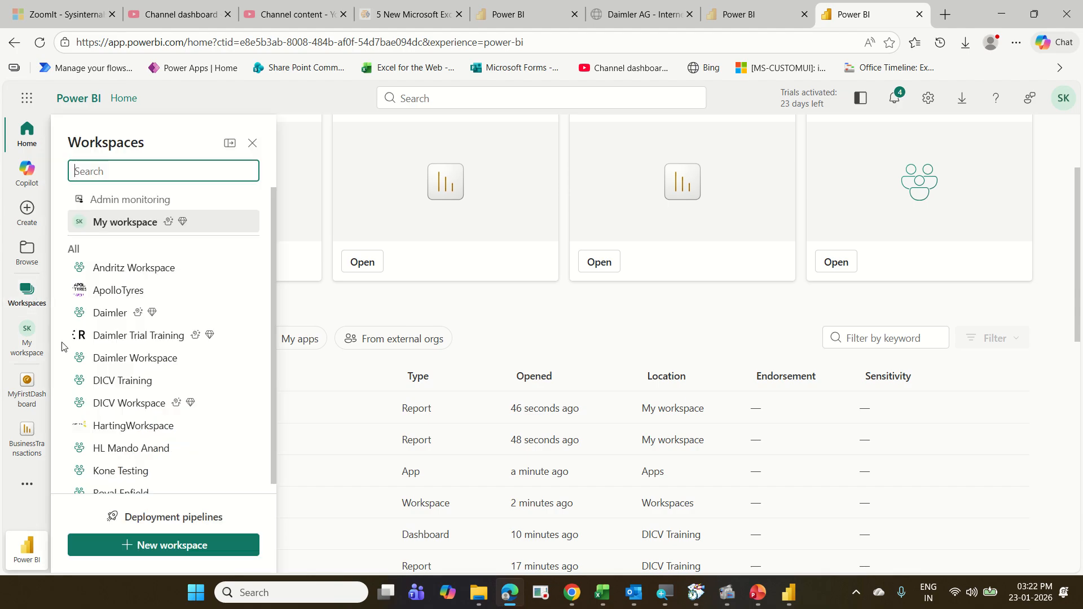
left_click(125, 381)
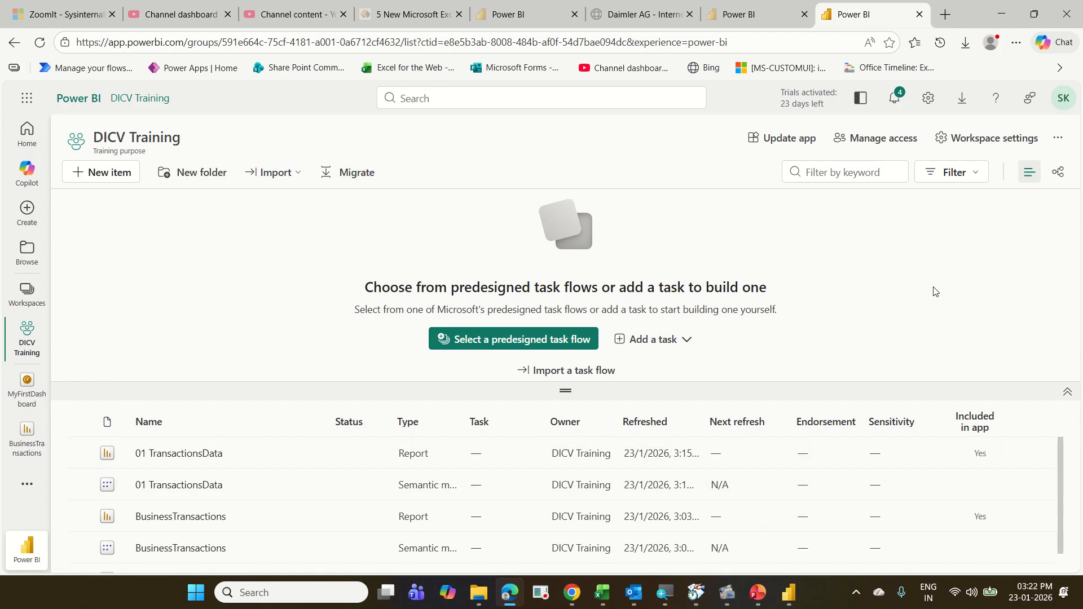
Step: Open the DICV Training app for updating, examine its setup and advanced settings, and cancel without updating
left_click(794, 143)
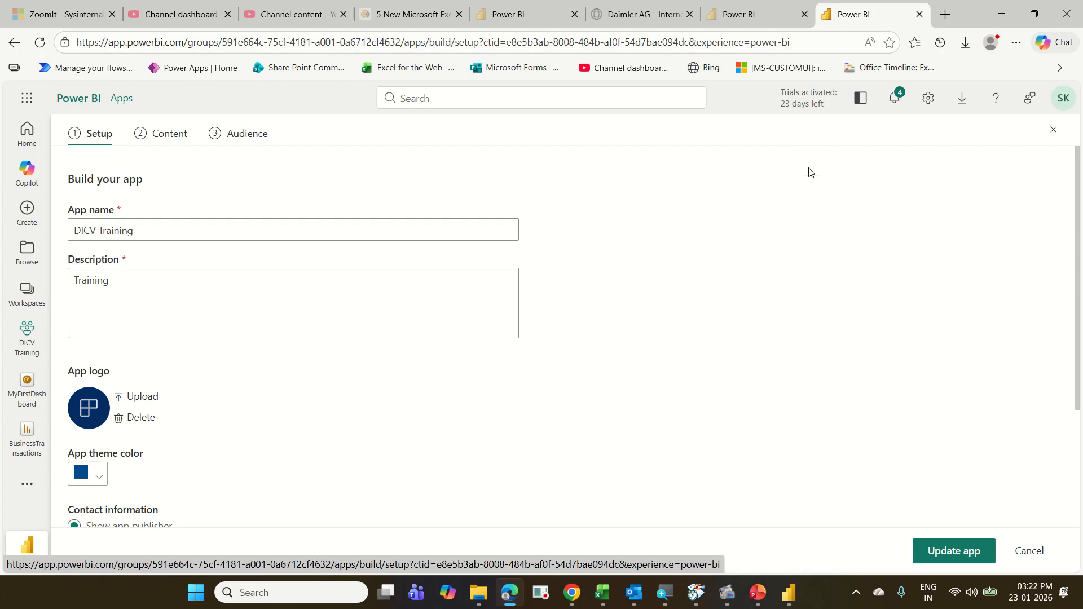
scroll(727, 291, "down", 3)
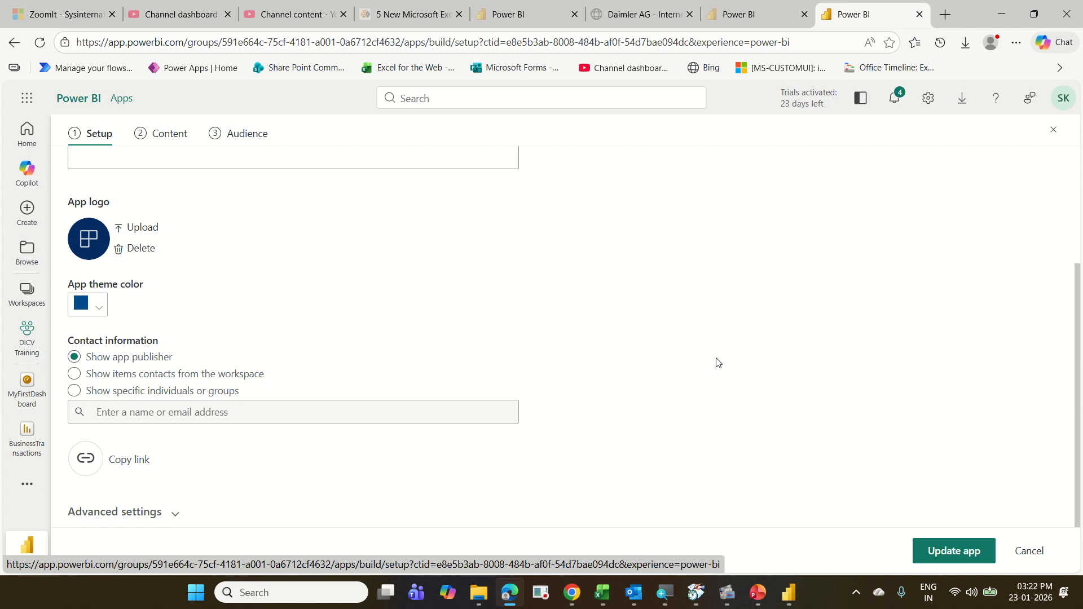
left_click(182, 514)
scroll(225, 476, "down", 4)
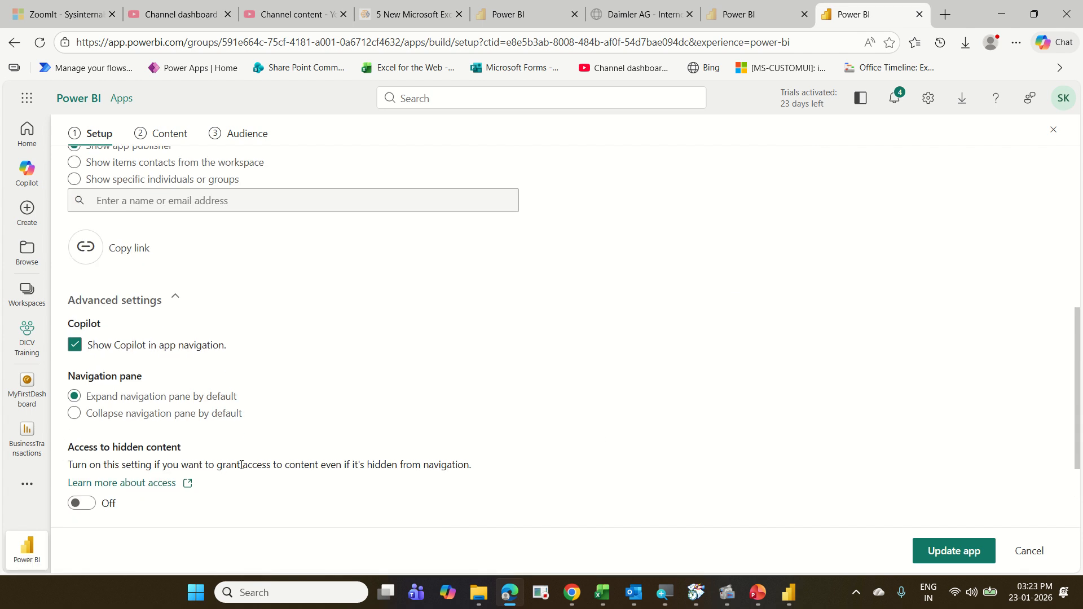
scroll(240, 465, "up", 7)
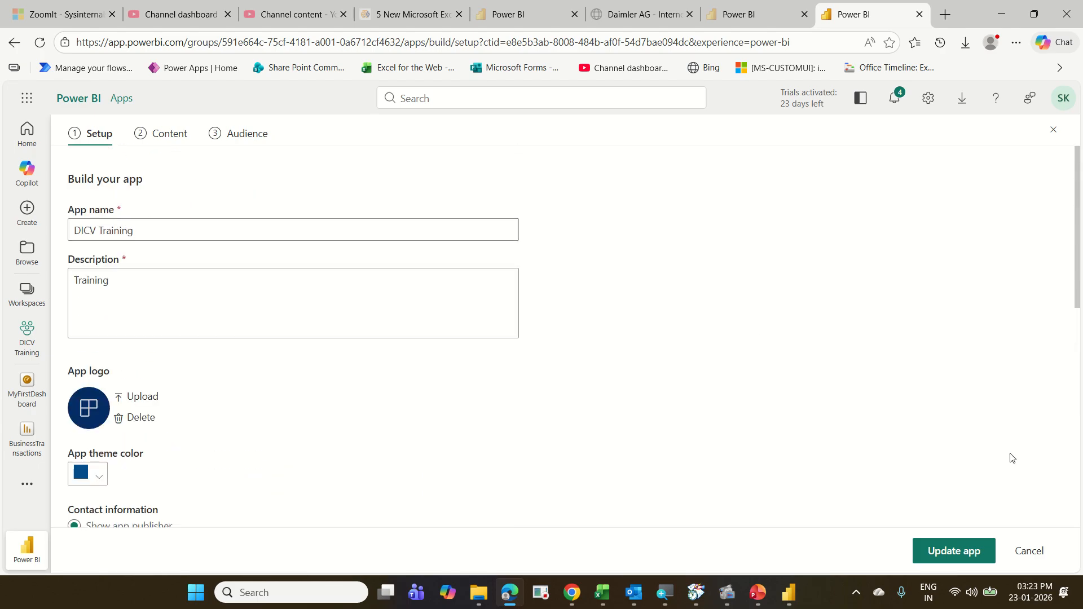
left_click(1028, 564)
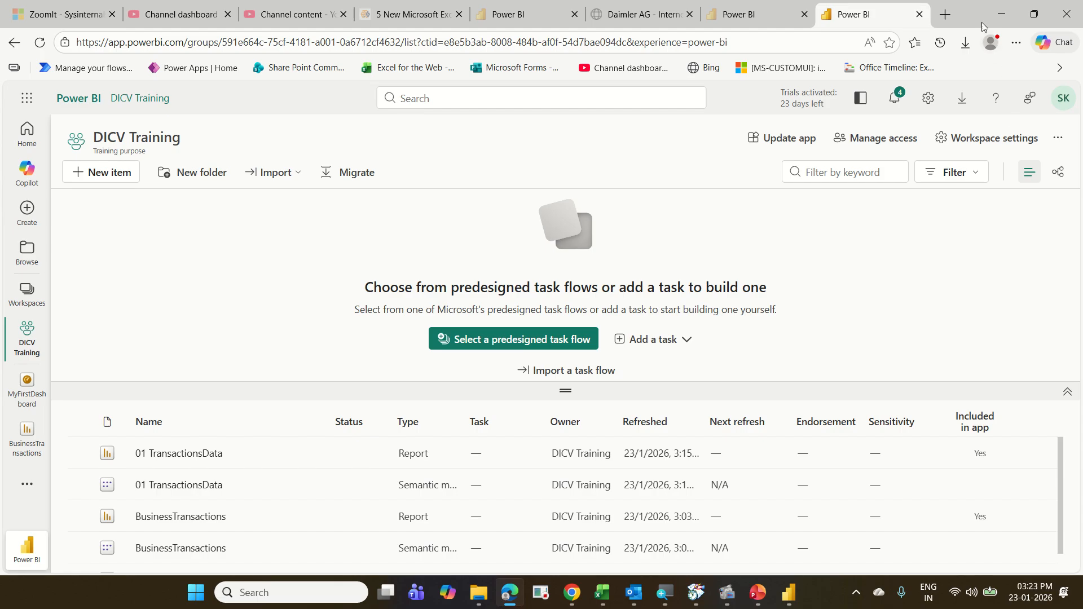
left_click(995, 13)
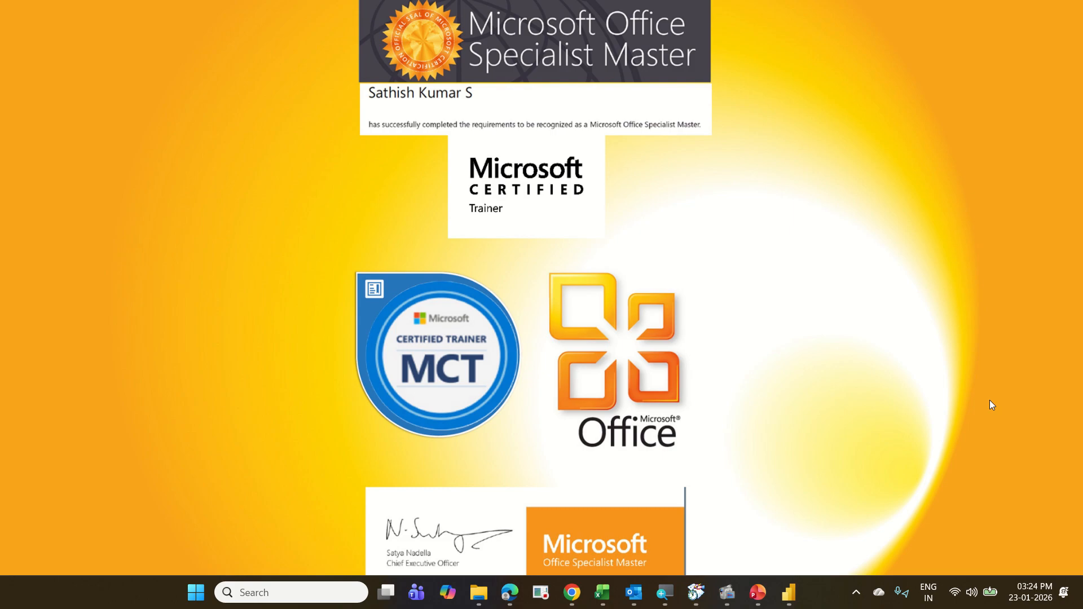
mouse_move(757, 592)
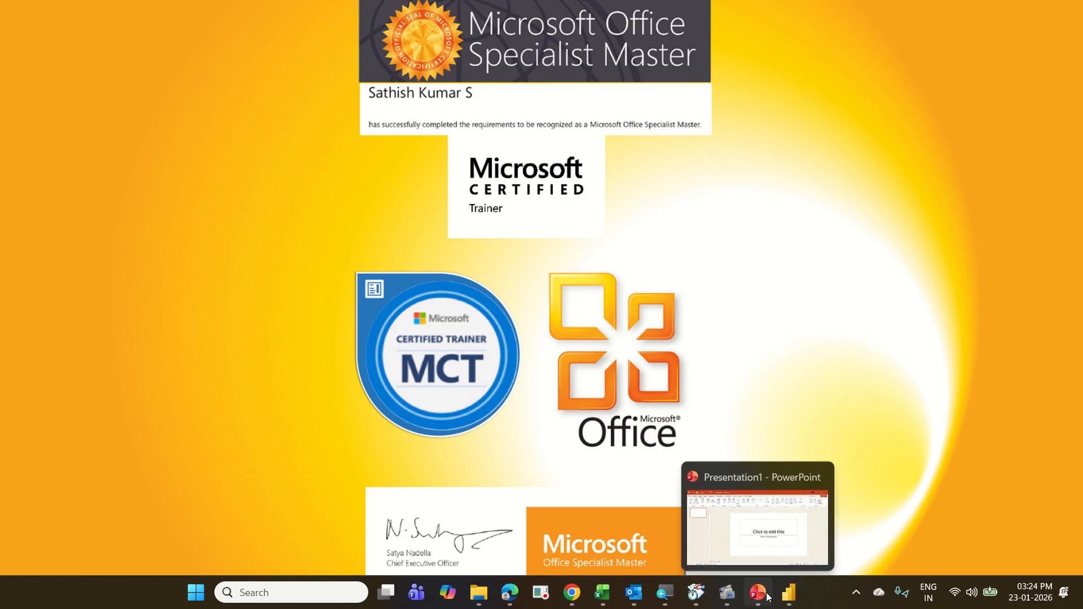
left_click(759, 561)
mouse_move(492, 20)
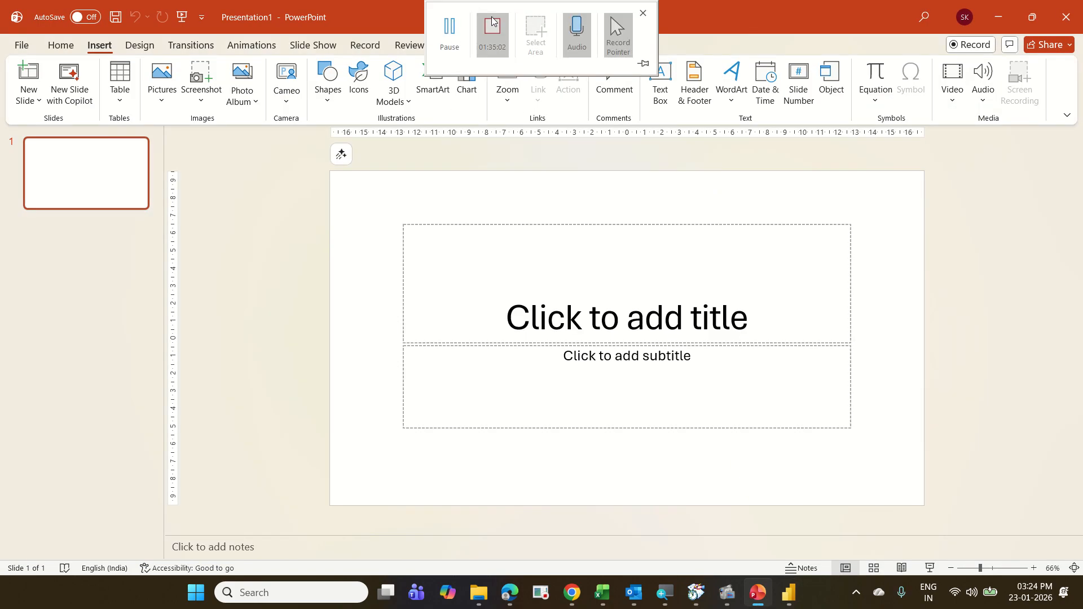
left_click(458, 27)
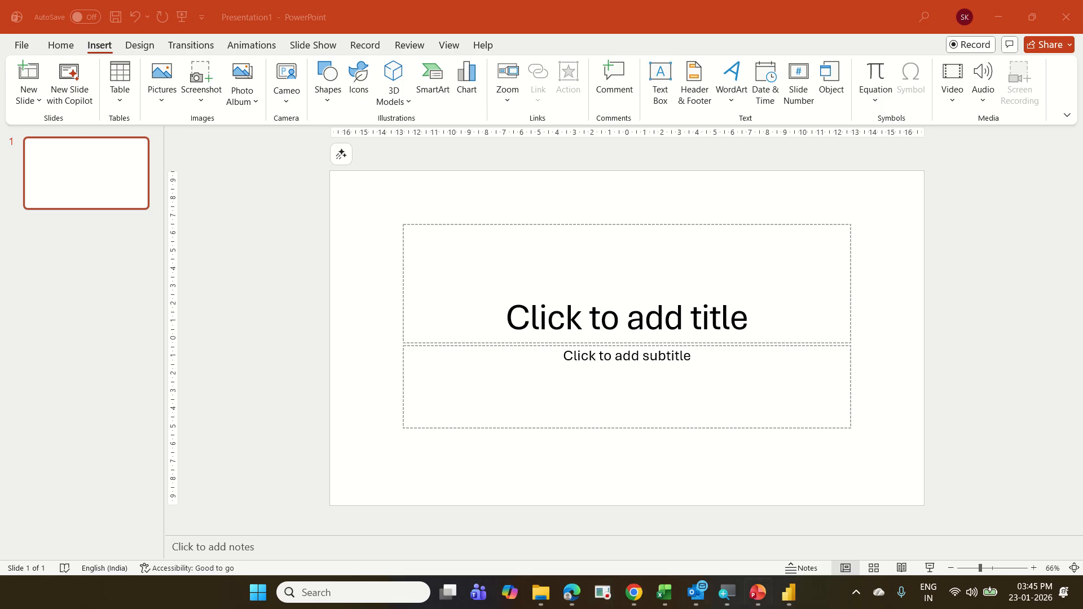
Step: Switch to Power BI Desktop and close the 01 TransactionsData report, saving its changes
left_click(801, 601)
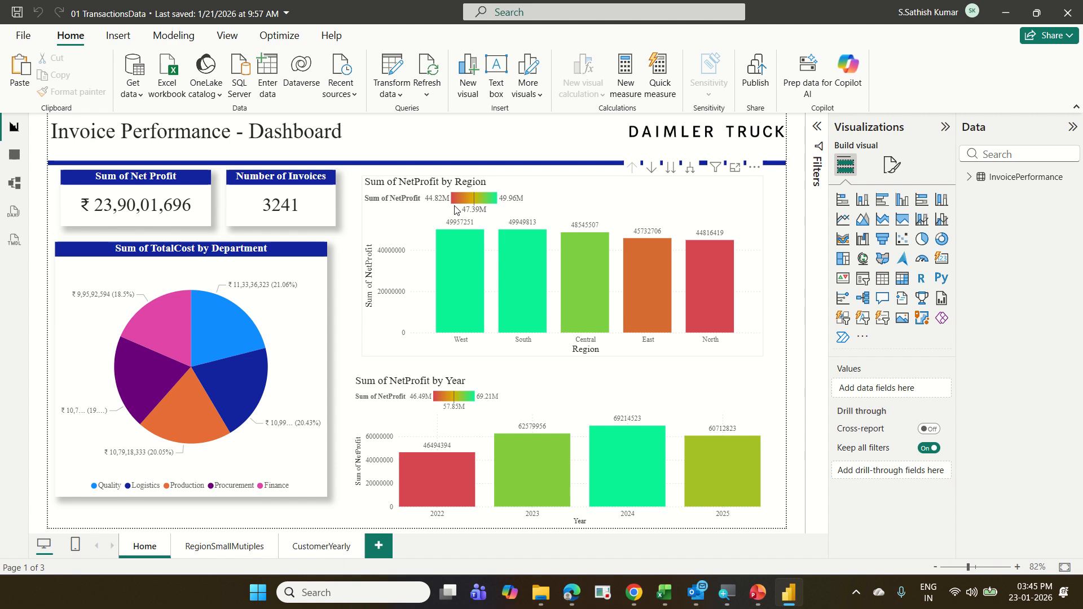
left_click(1068, 17)
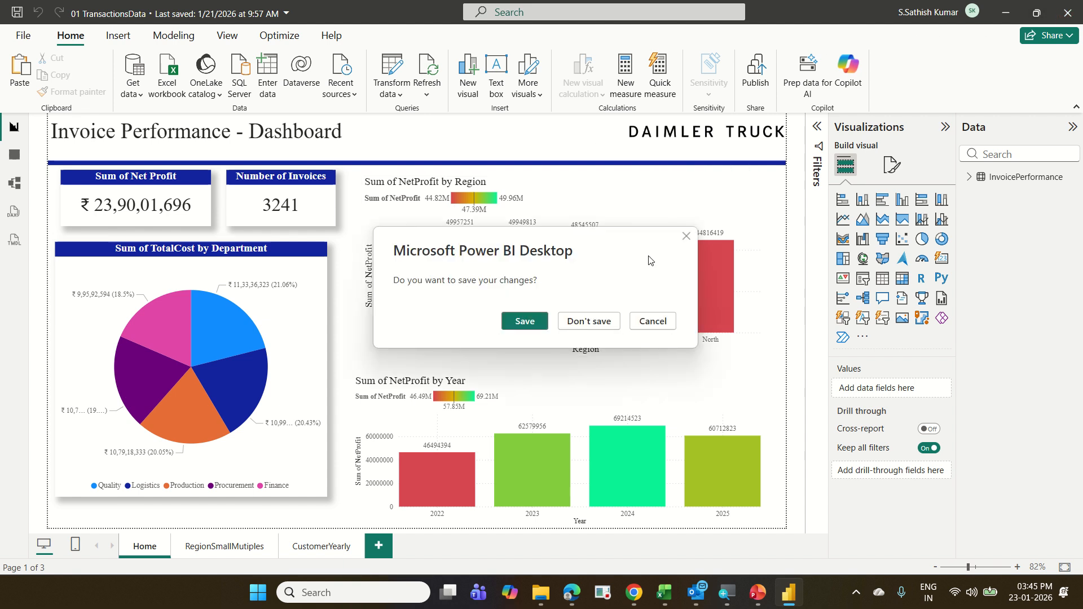
left_click(523, 321)
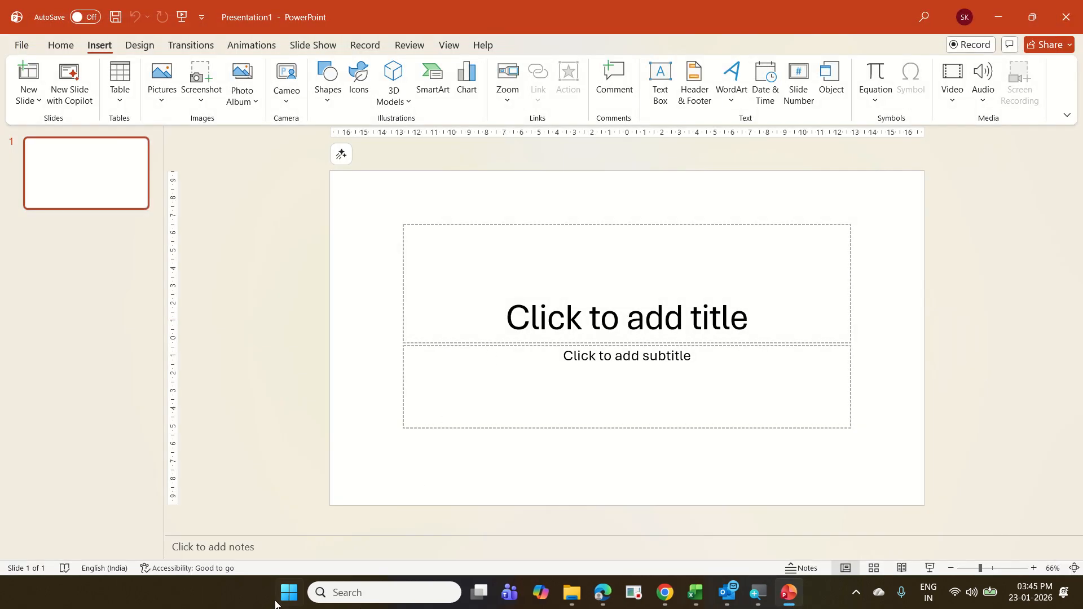
Step: Start Power BI Desktop again and open the recent report BusinessTransactions.pbix
left_click(289, 593)
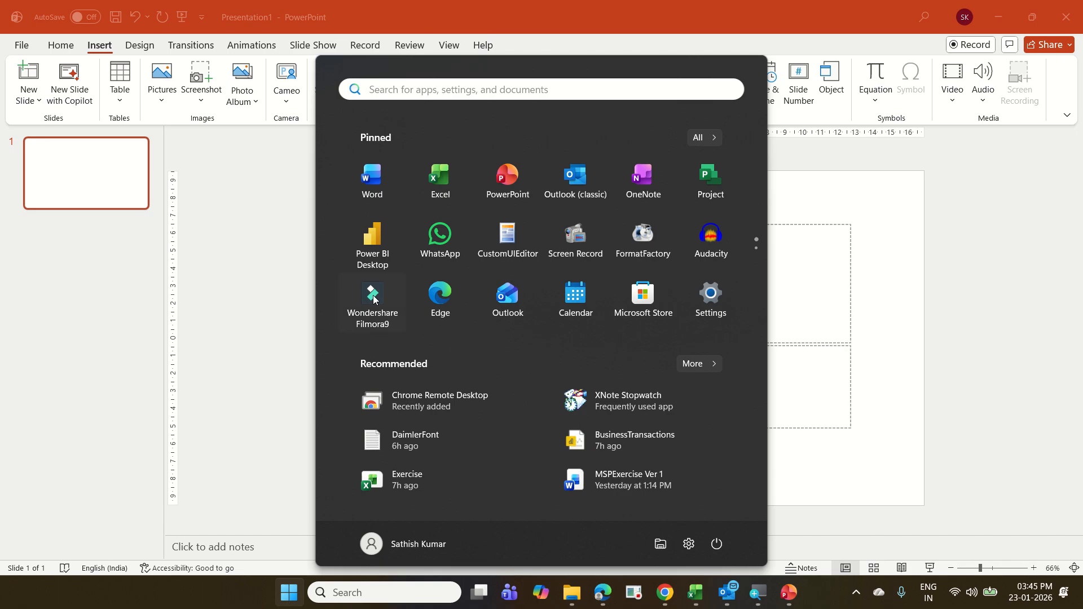
left_click(373, 269)
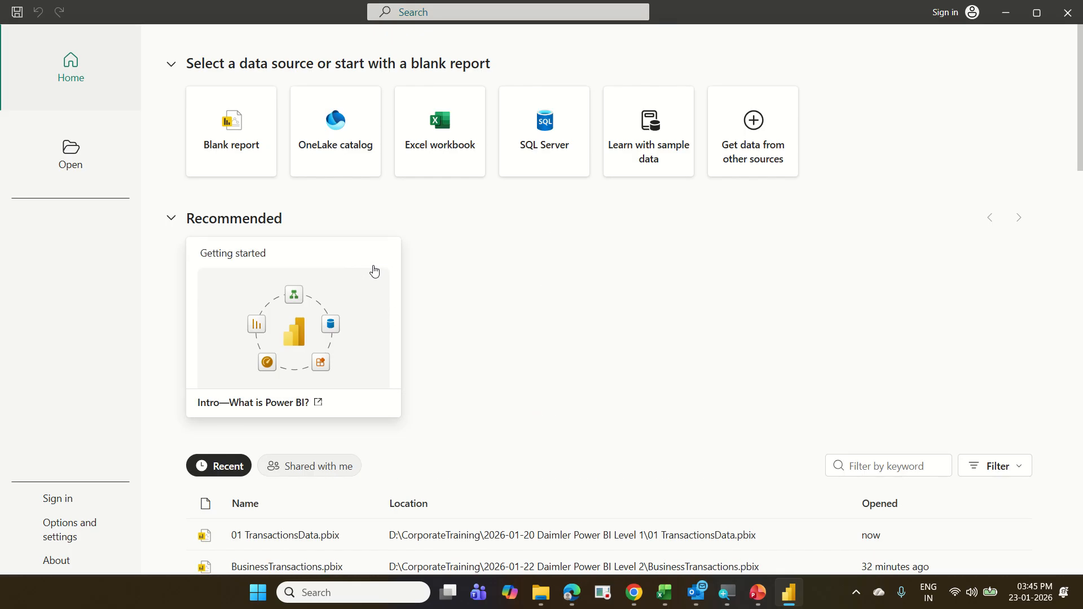
scroll(478, 314, "down", 3)
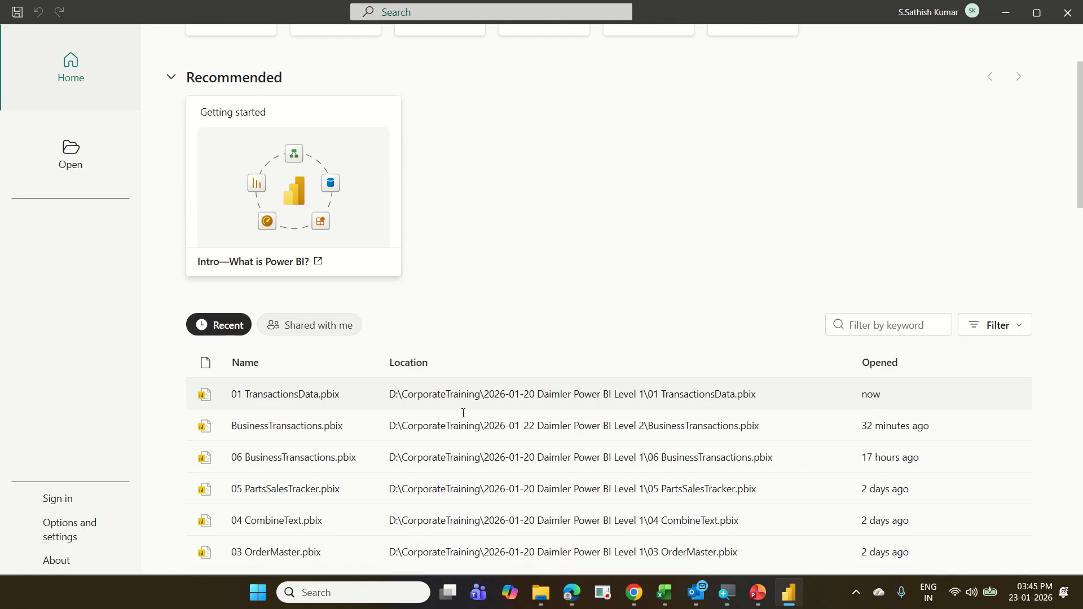
left_click(325, 438)
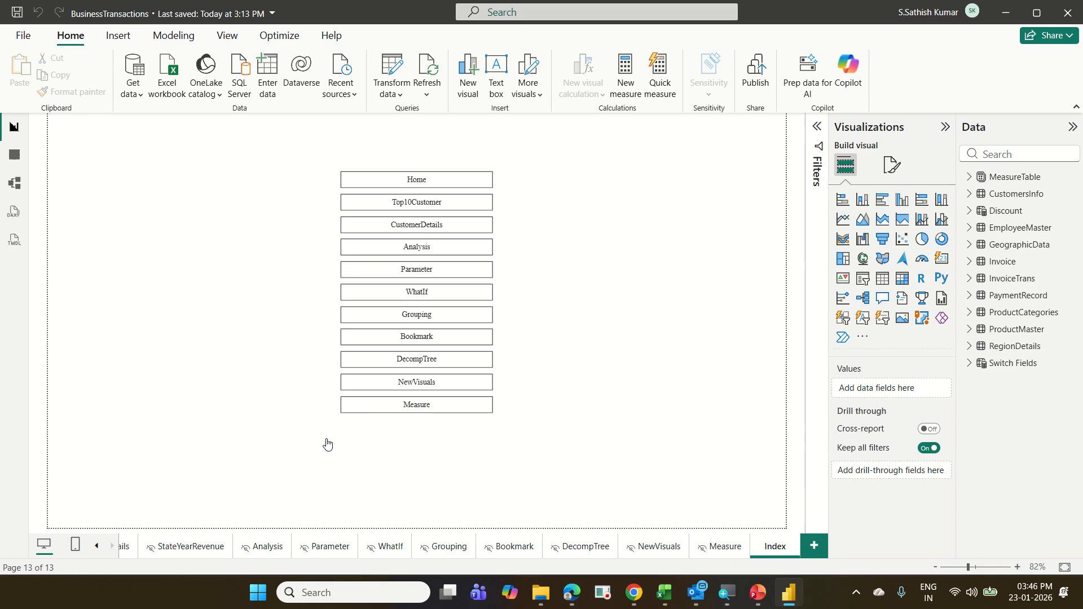
Step: Go to the Top10Customer page and move the date slicer left, clear of the Top 10 Customers button
left_click(125, 556)
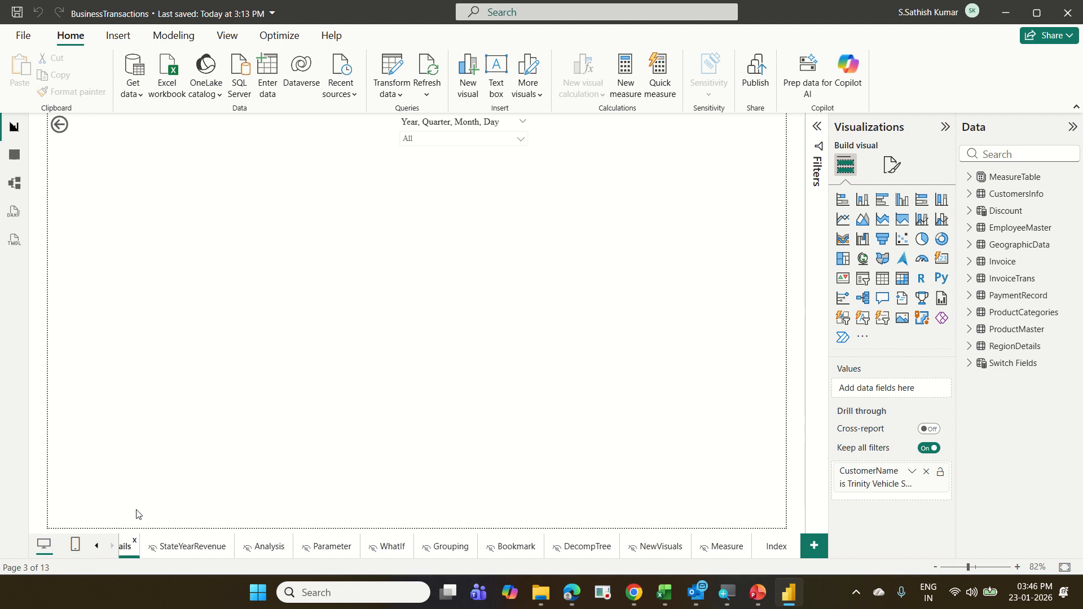
left_click(96, 546)
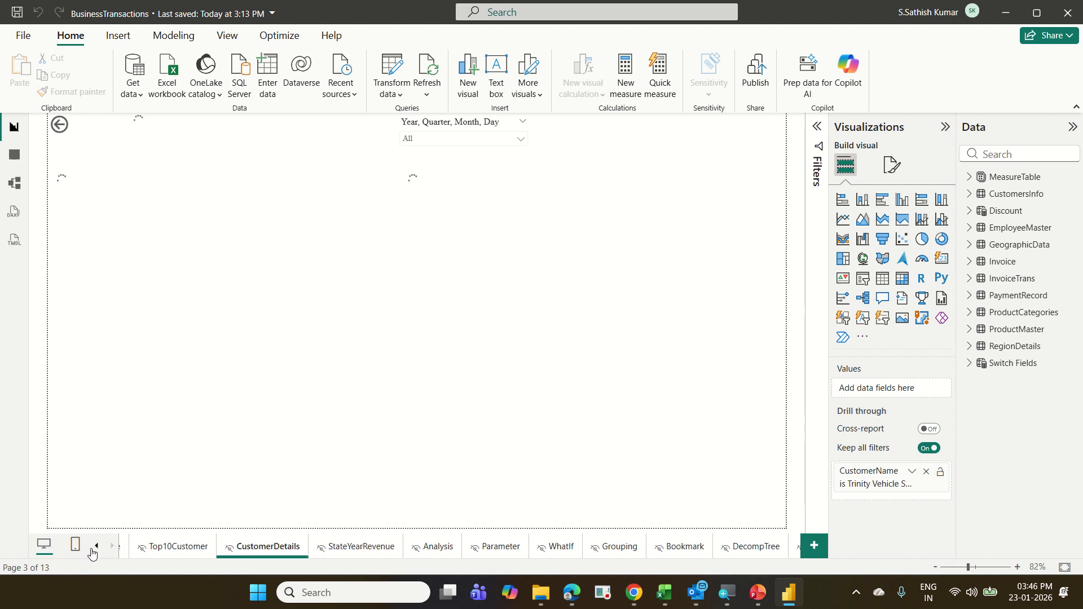
left_click(96, 546)
left_click(216, 547)
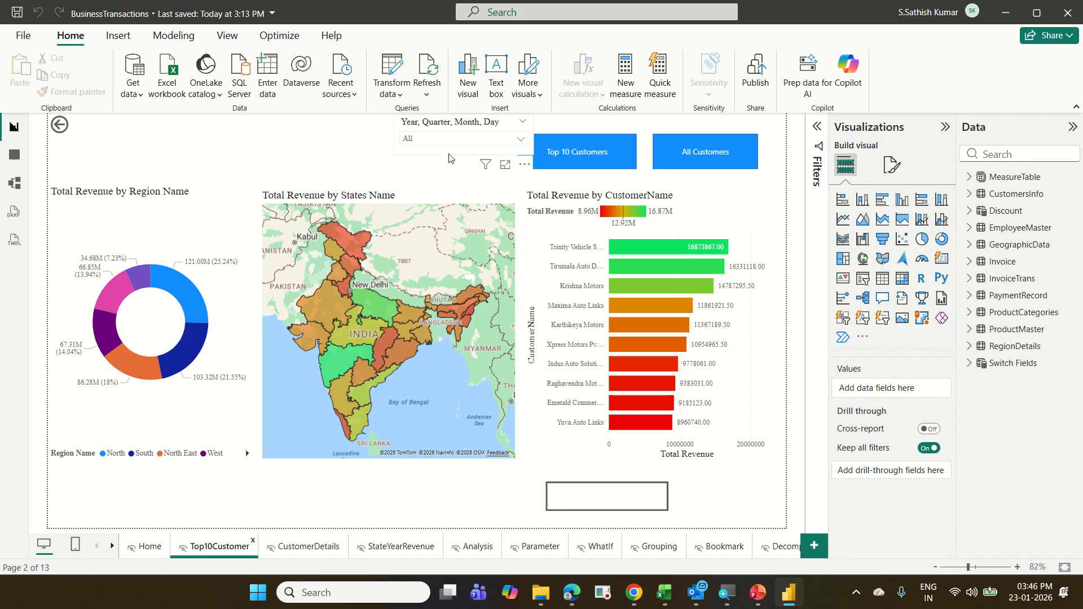
left_click_drag(419, 153, 354, 153)
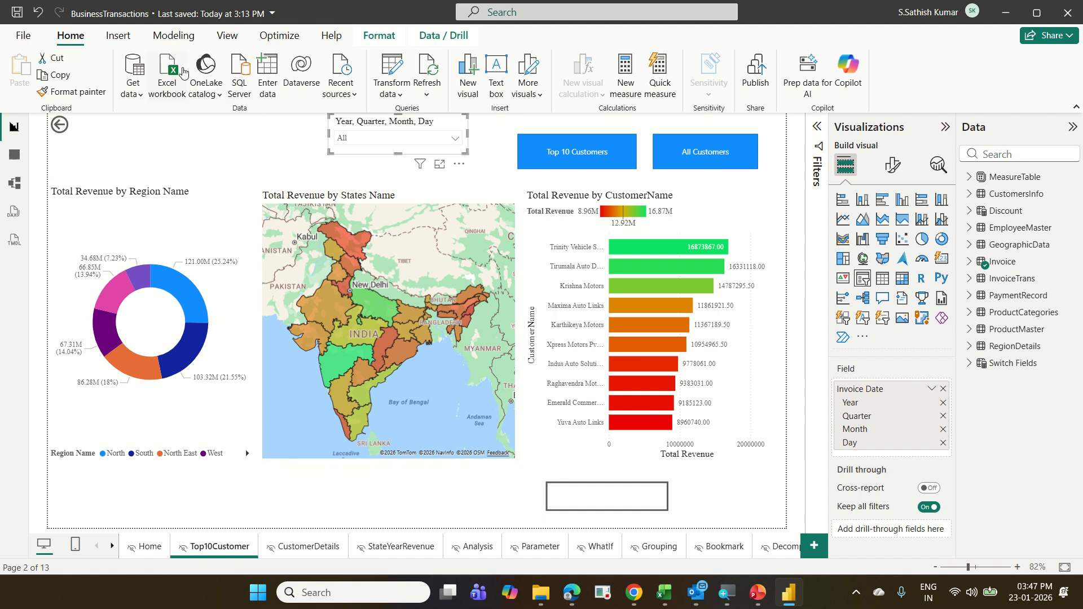
Step: Create a new security role in the report and name it NorthRegion
left_click(172, 39)
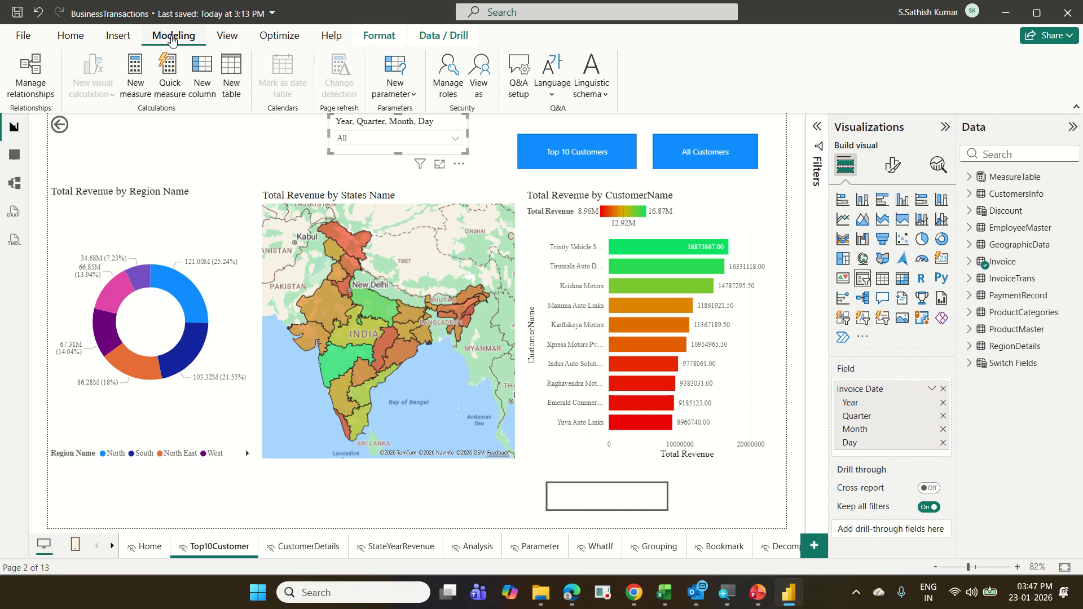
left_click(446, 97)
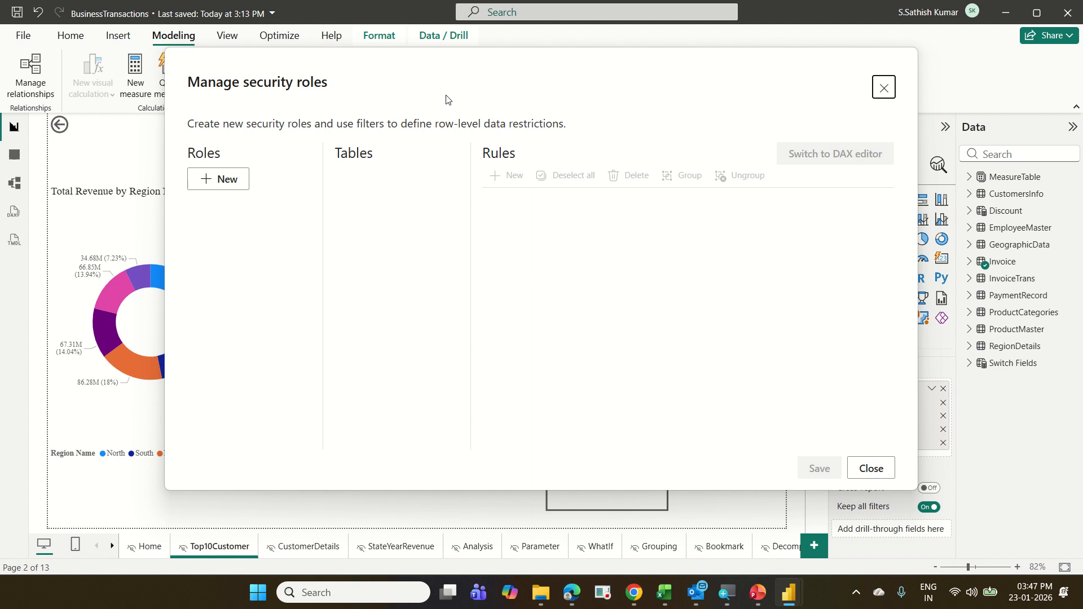
left_click(239, 185)
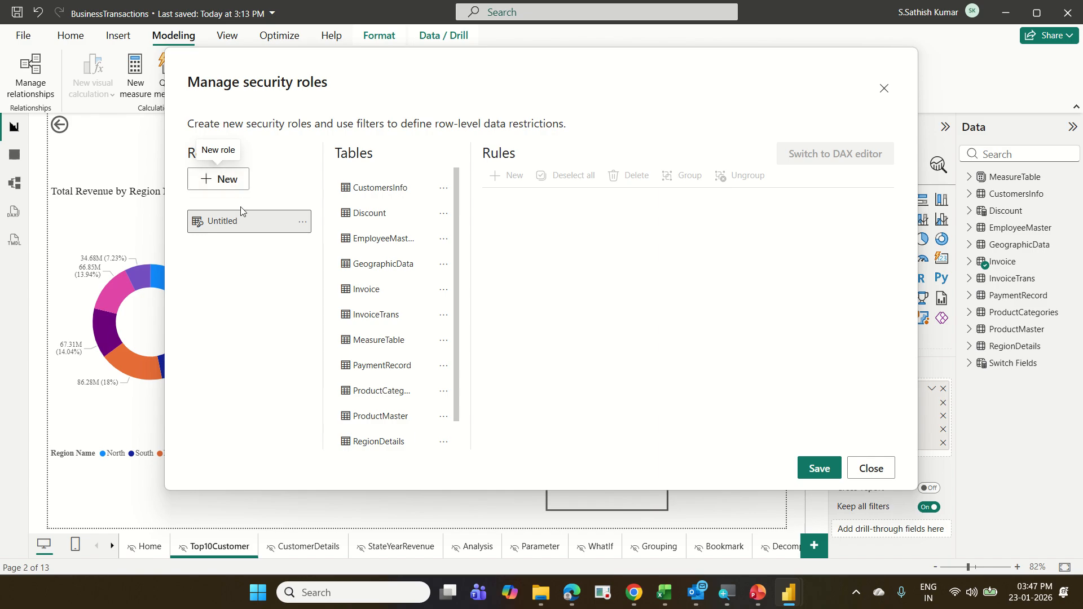
left_click(244, 220)
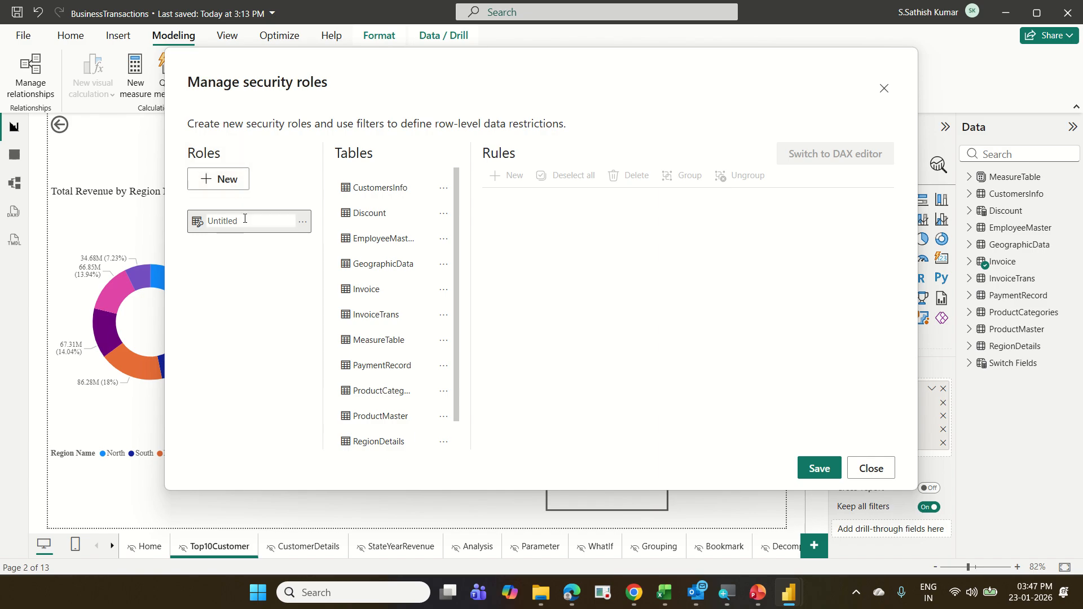
left_click_drag(239, 220, 206, 220)
type("NorthRegion")
key("Return")
Step: Add a new filter rule on the RegionDetails table for the NorthRegion role
left_click_drag(376, 63, 380, 170)
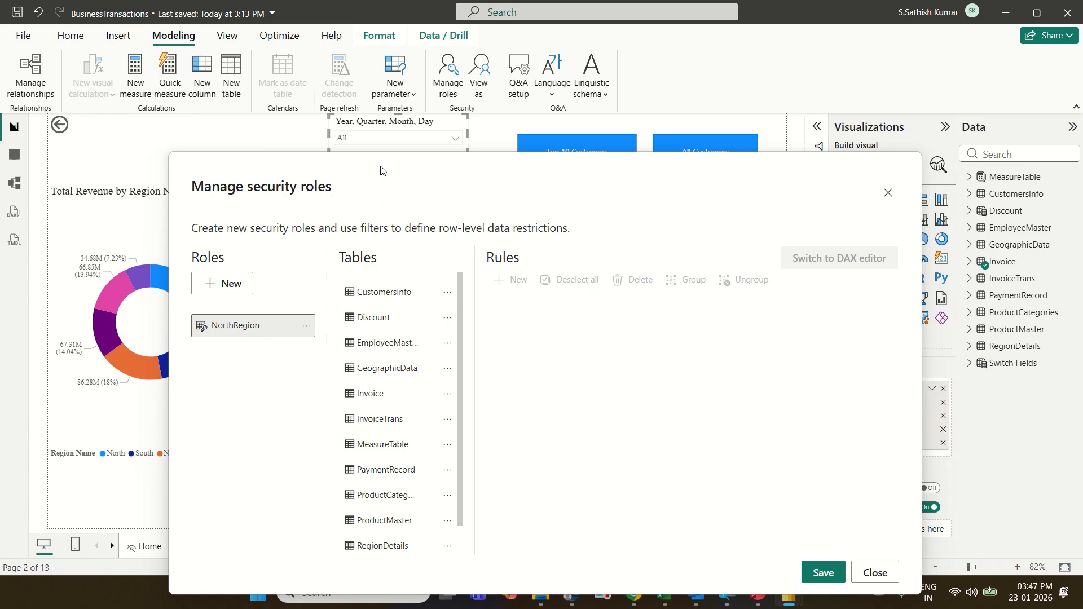
left_click_drag(380, 170, 282, 30)
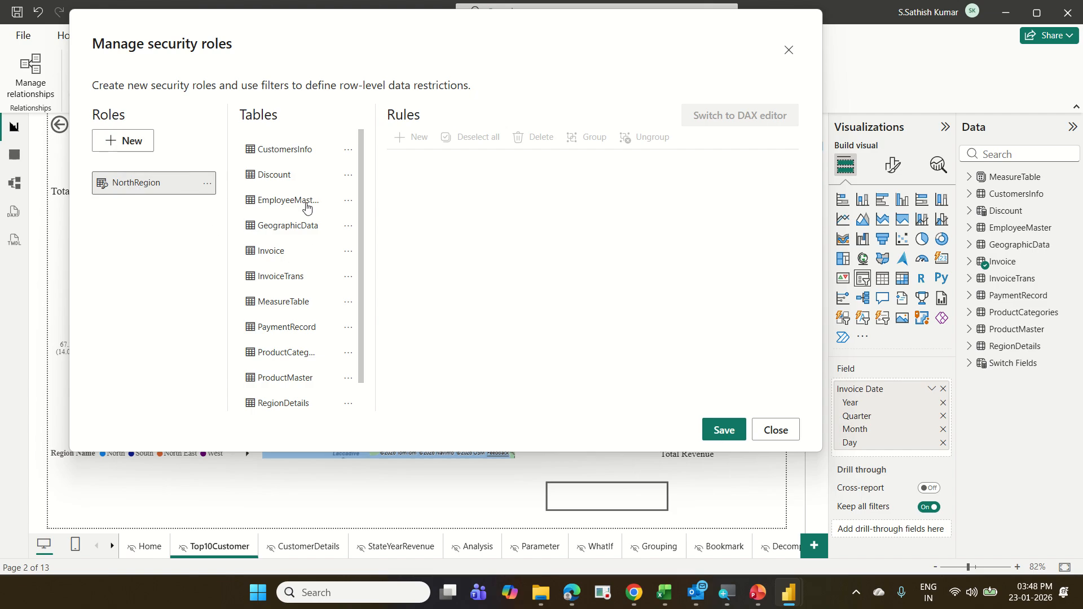
scroll(304, 303, "down", 1)
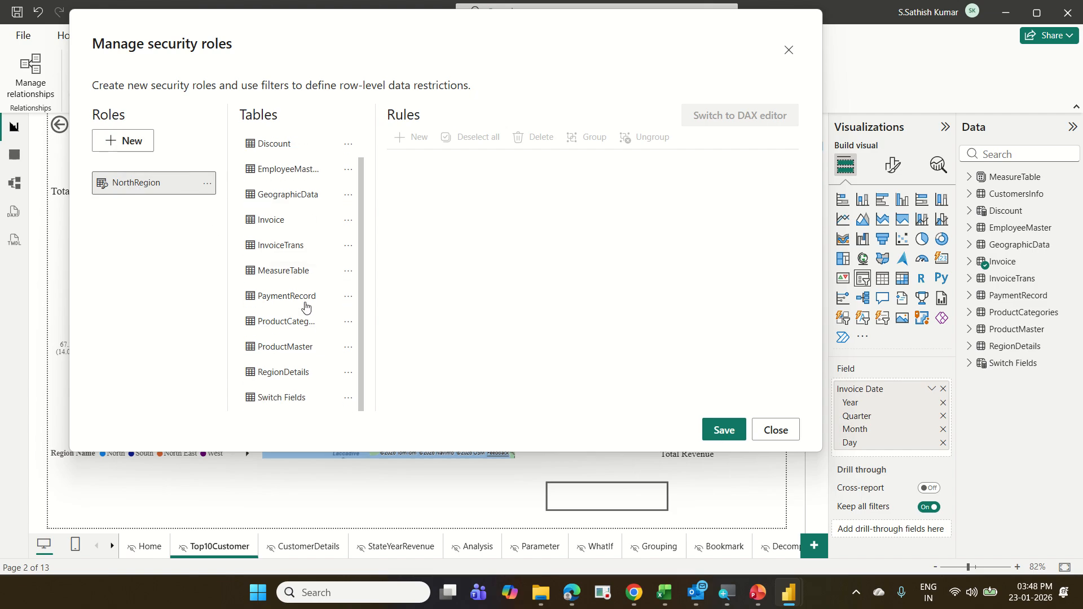
left_click(297, 377)
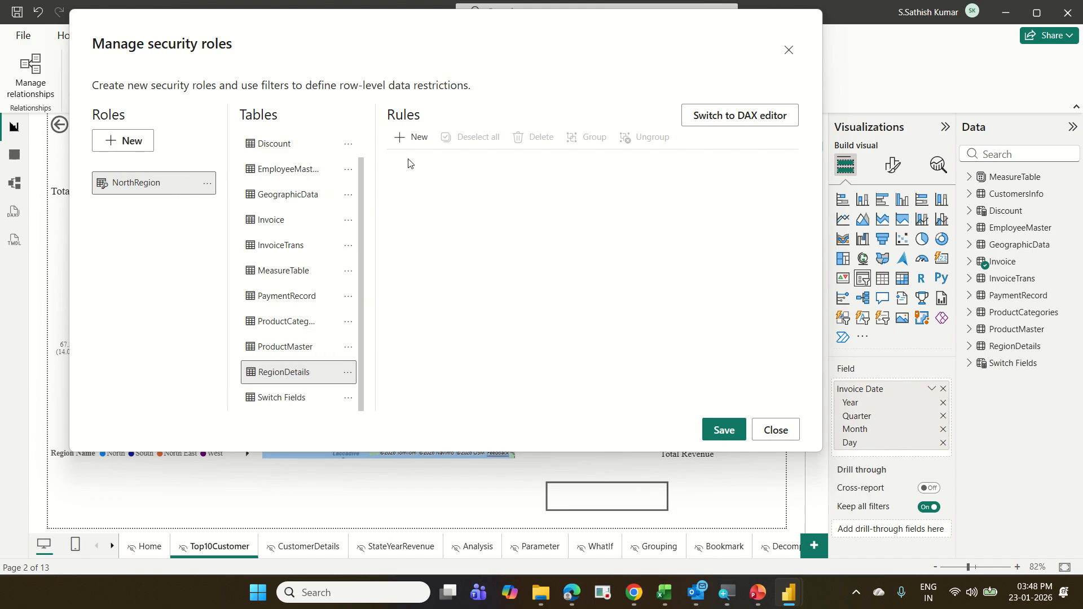
key("ctrl+2")
mouse_move(387, 125)
left_mouse_down()
mouse_move(435, 150)
mouse_move(377, 131)
mouse_move(449, 154)
left_mouse_up()
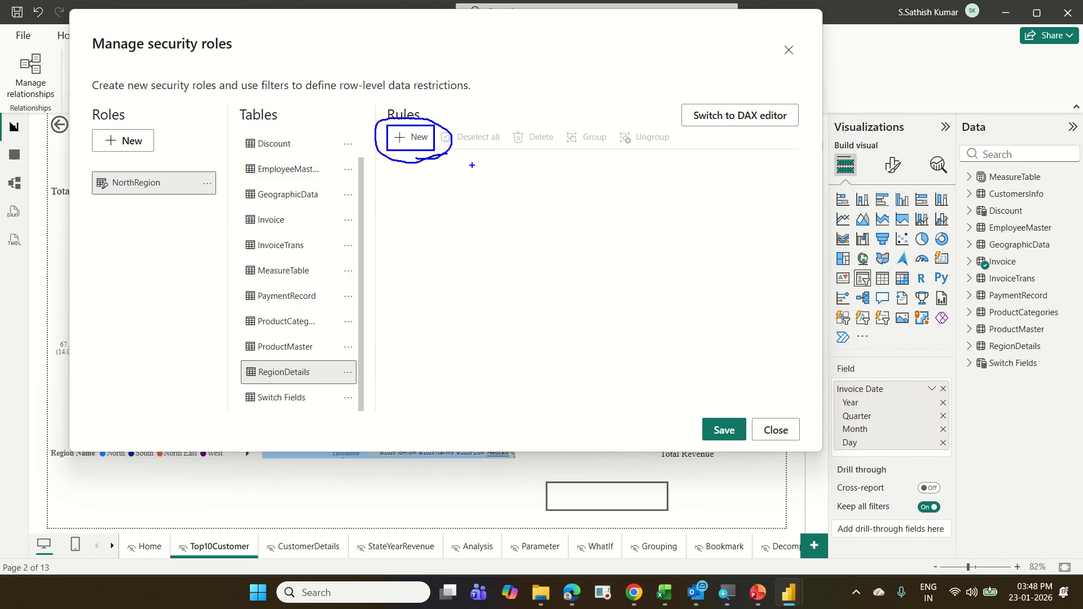
key("Escape")
left_click(403, 140)
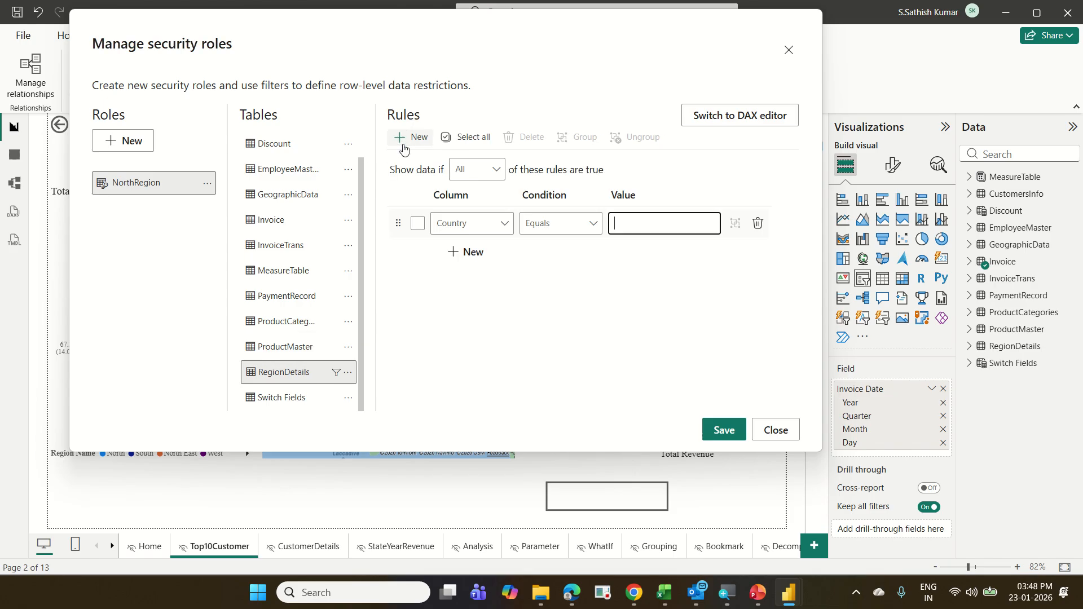
Step: Define the RegionDetails rule so that the Region Name column equals North
left_click(506, 225)
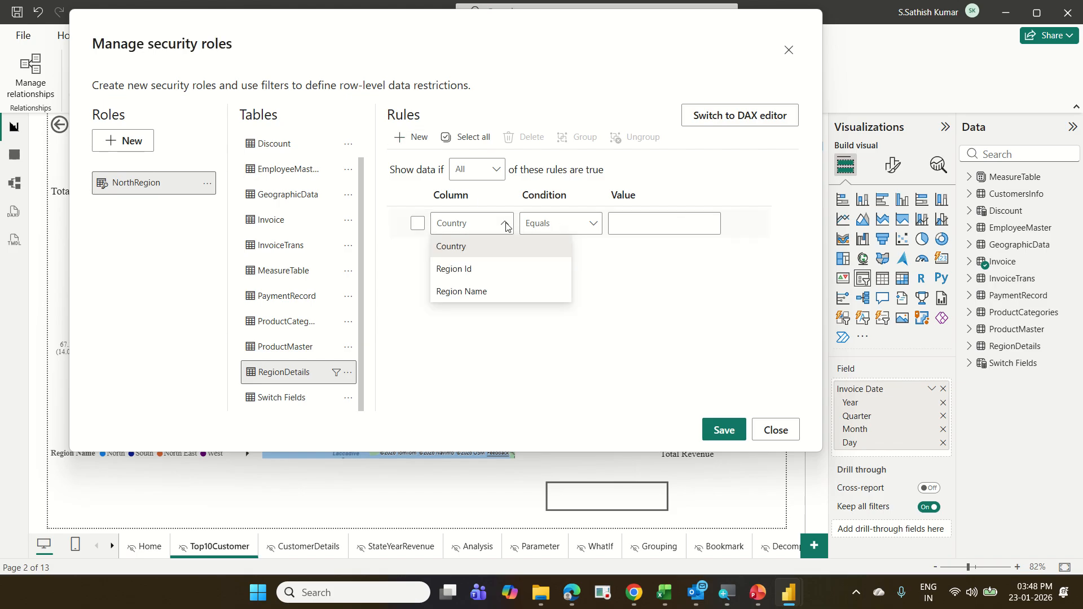
left_click(493, 294)
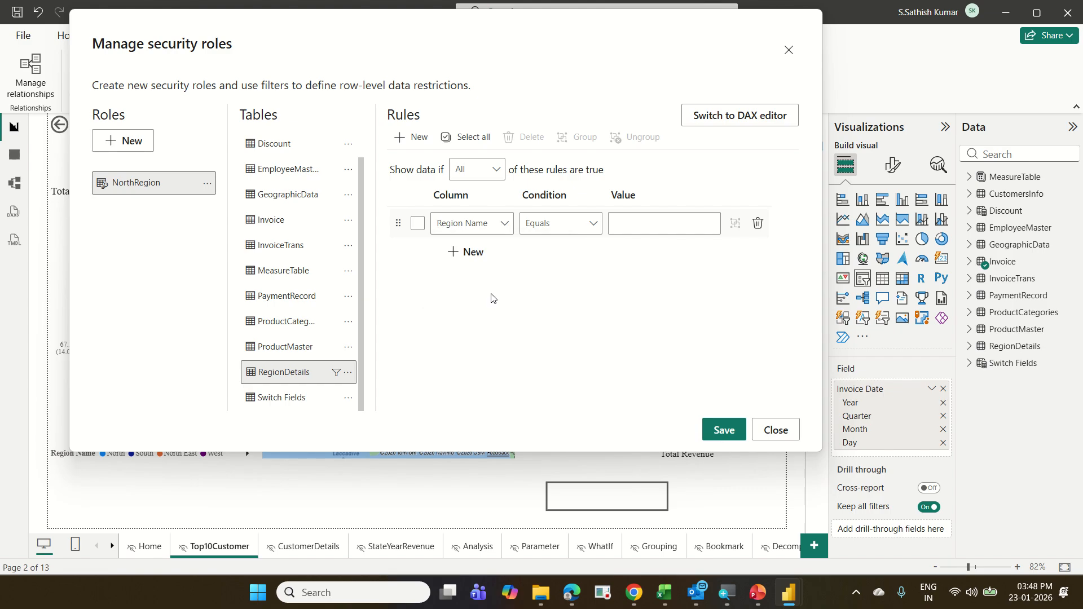
left_click(623, 225)
type("NOrth")
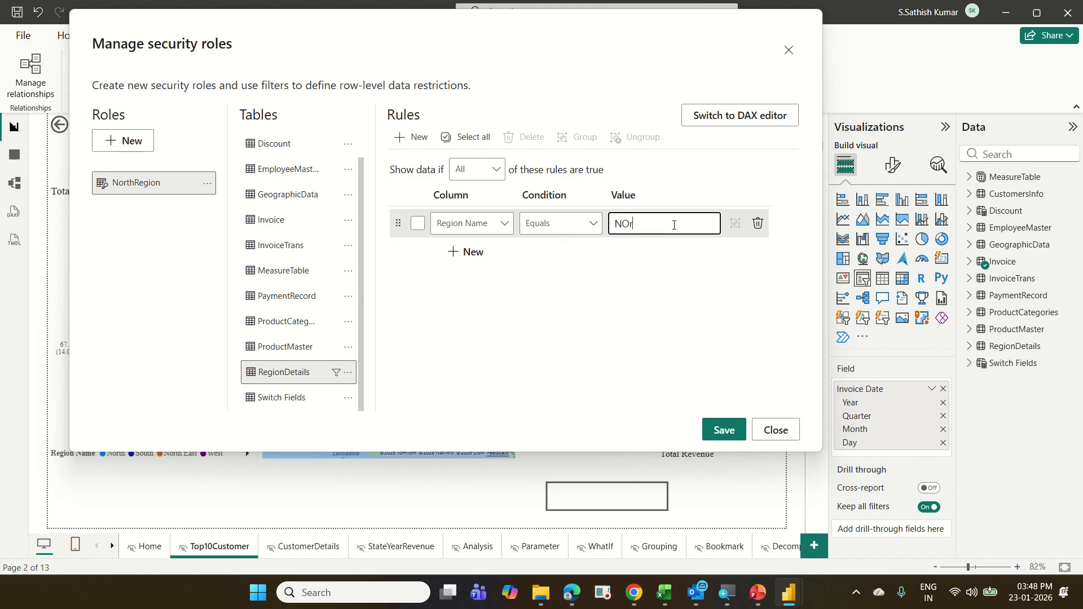
key("BackSpace")
key("BackSpace")
key("BackSpace")
key("BackSpace")
type("orth")
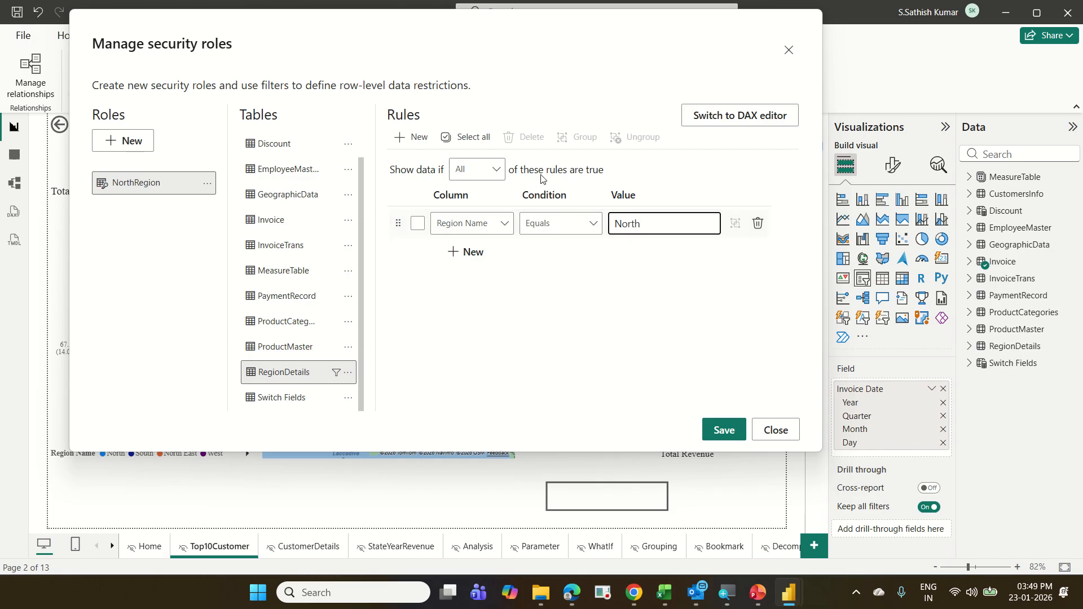
Step: Check the rule-matching choices, keep All, then save the NorthRegion role and close the security roles dialog
left_click(498, 173)
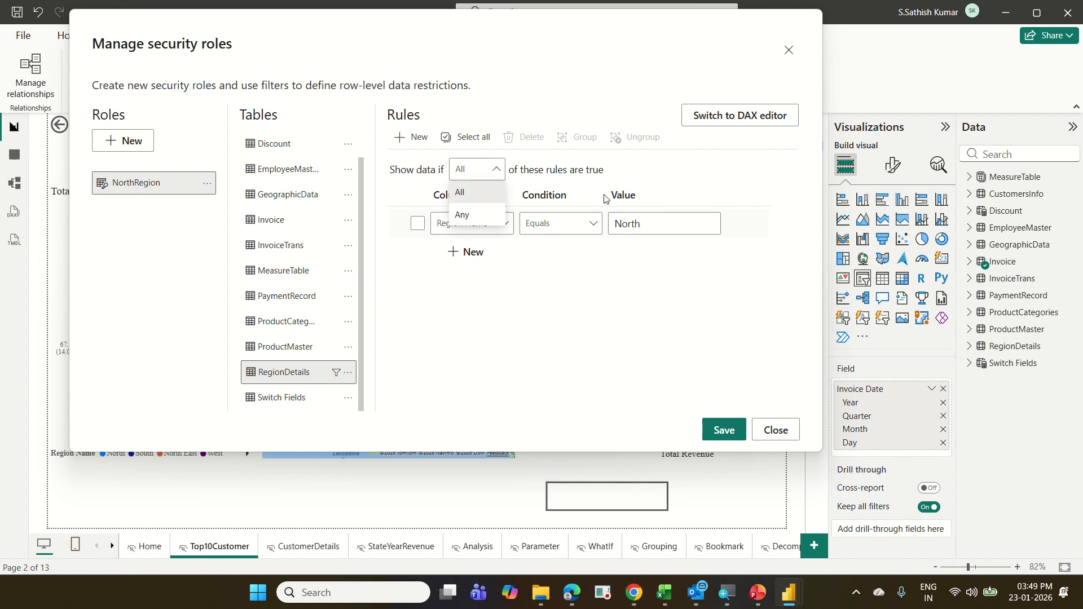
left_click(699, 175)
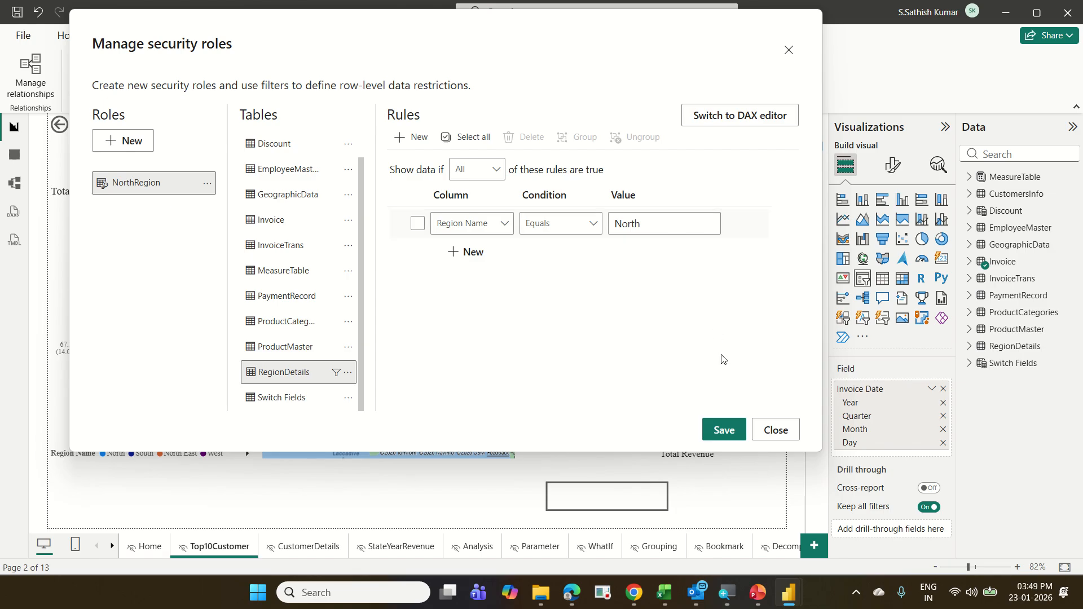
left_click(724, 428)
left_click(725, 426)
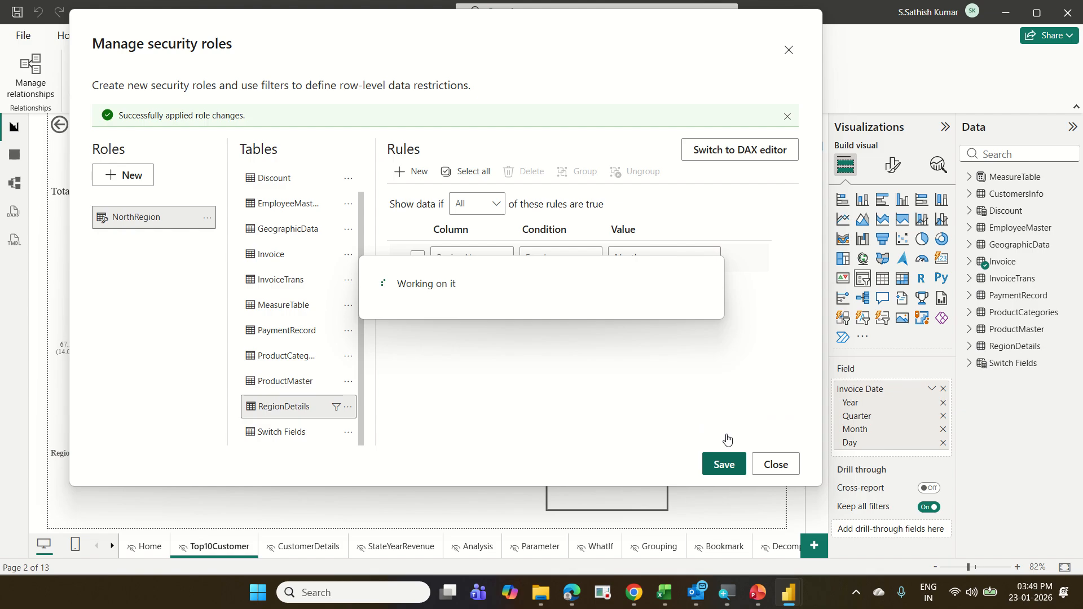
left_click(774, 466)
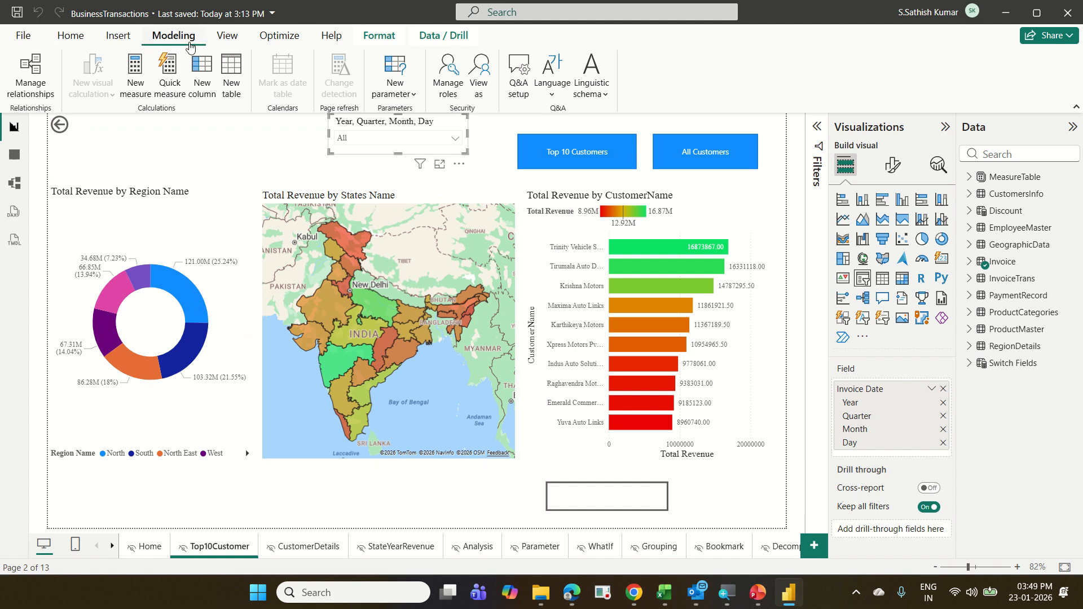
Step: View the report as the NorthRegion role
left_click(480, 84)
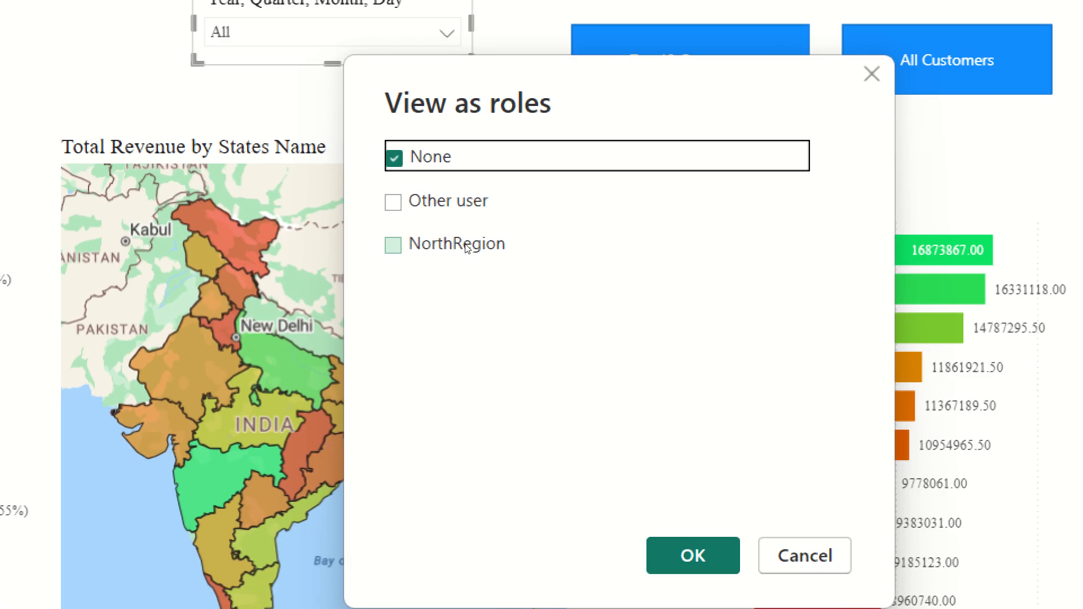
left_click(436, 249)
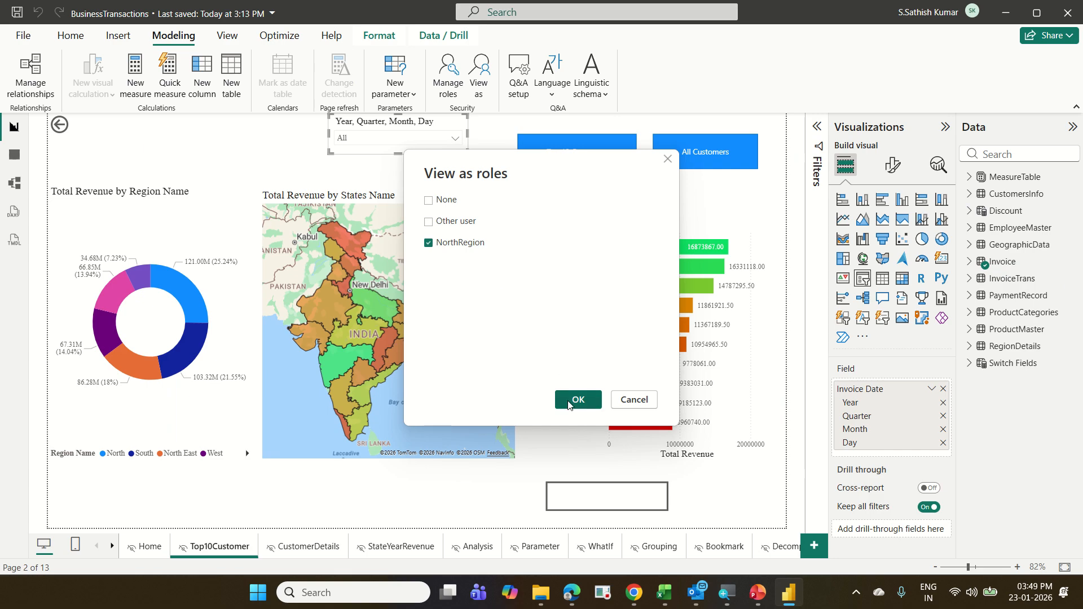
left_click(569, 405)
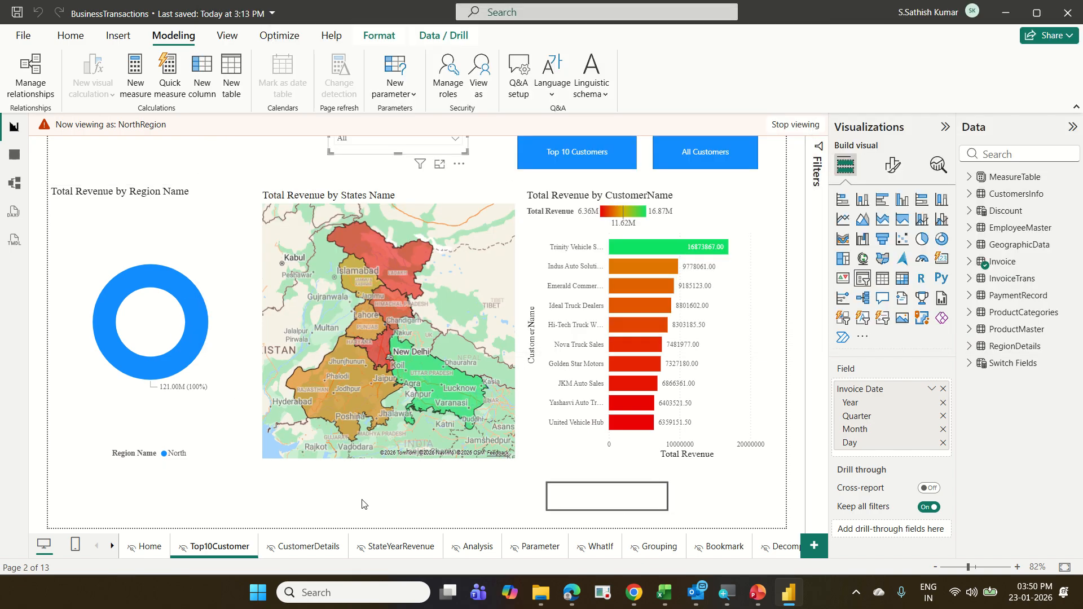
Step: Examine the CustomerDetails, StateYearRevenue, Analysis, Parameter and Home pages under the role, then stop viewing as NorthRegion
left_click(322, 550)
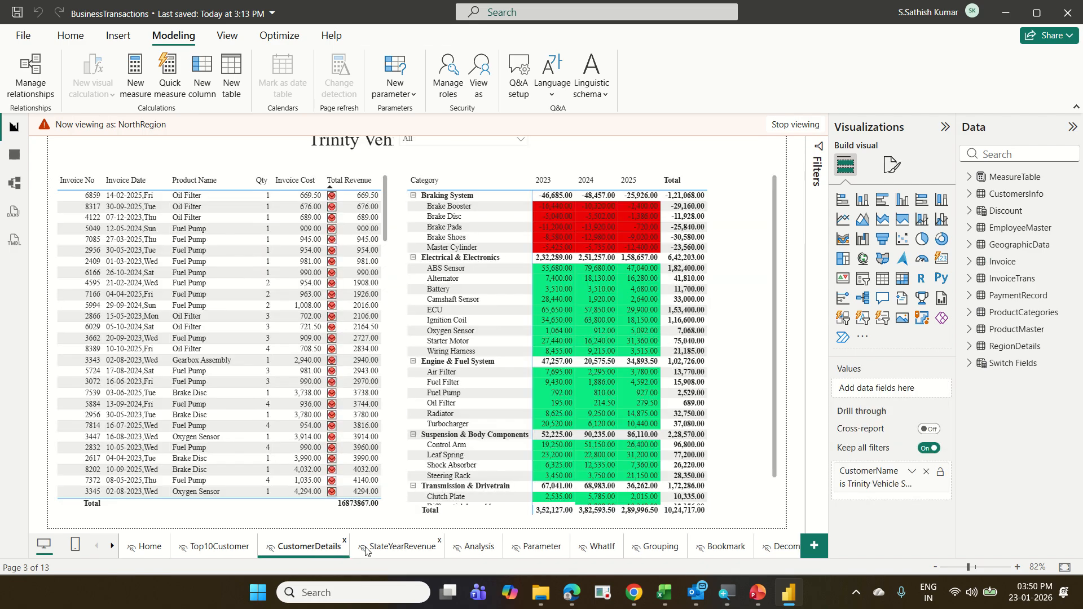
left_click(404, 550)
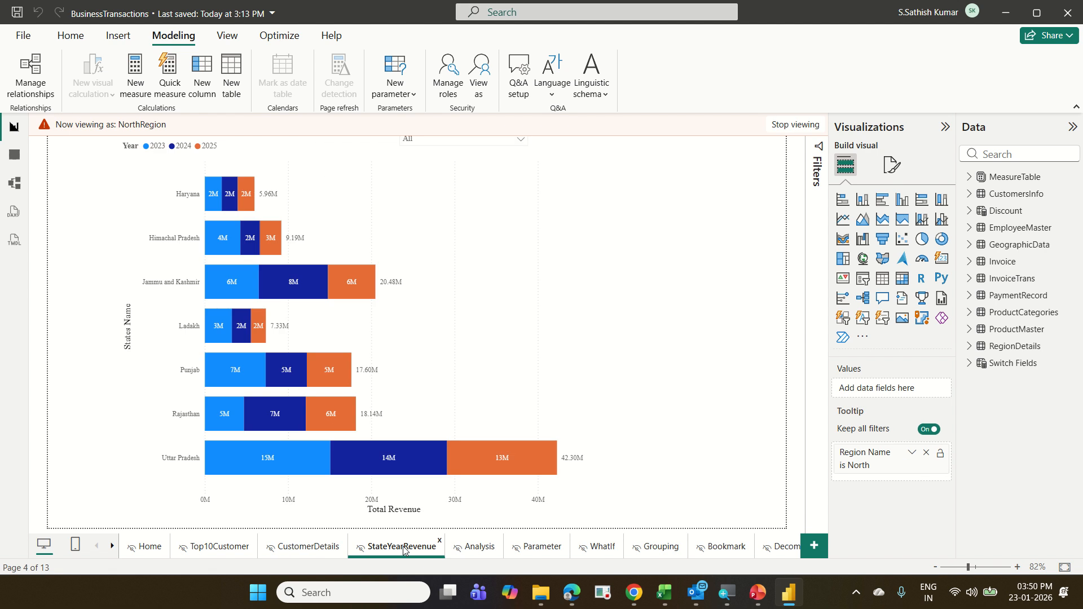
left_click(492, 549)
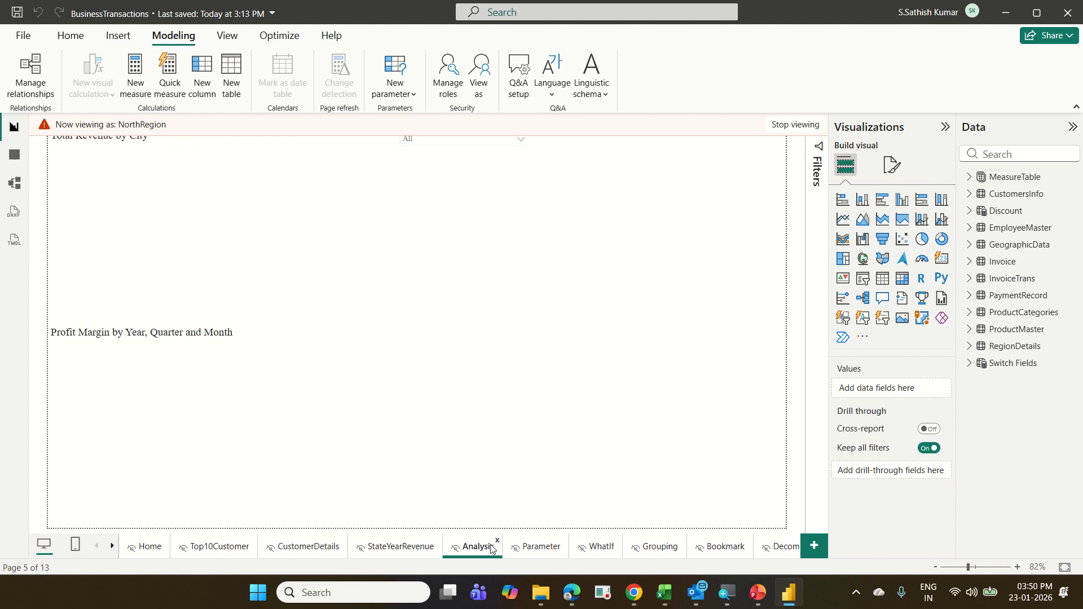
left_click(553, 550)
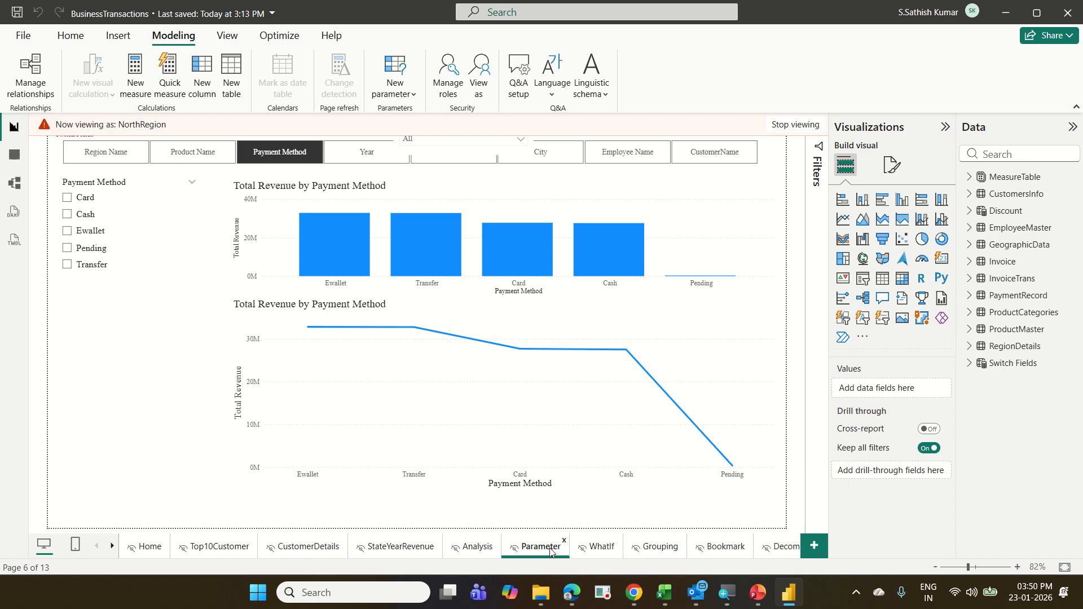
left_click(158, 551)
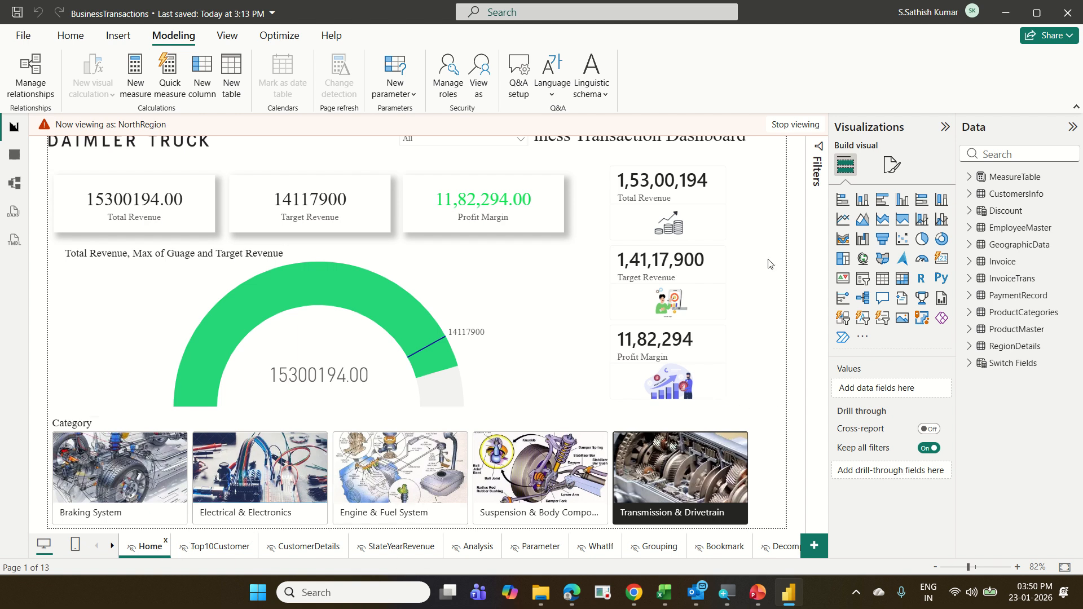
left_click(788, 130)
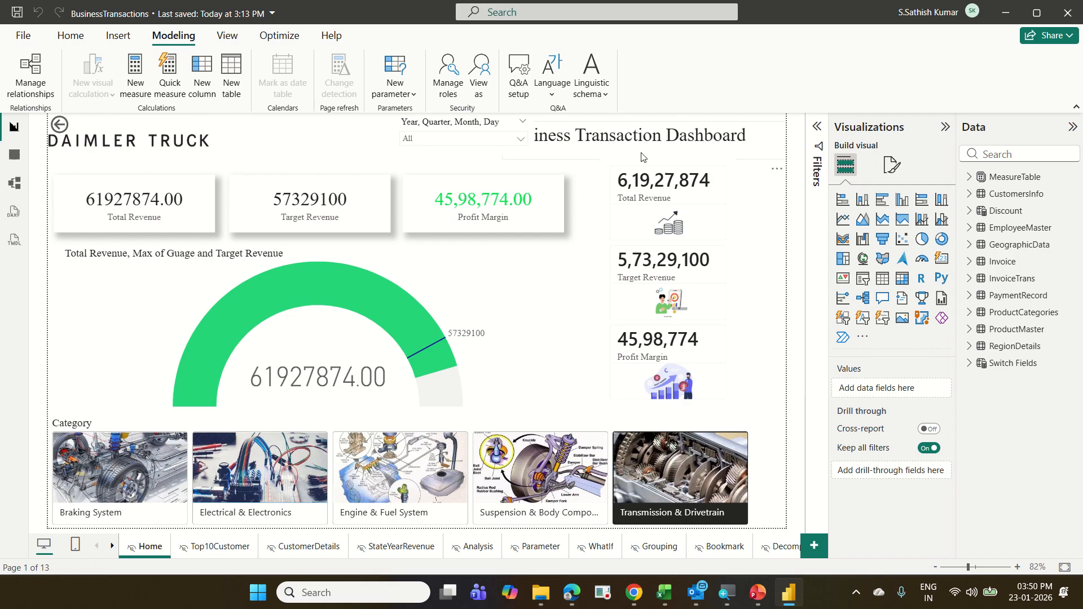
Step: Reopen the NorthRegion role's RegionDetails rules and set them to show data if Any rule is true
left_click(452, 93)
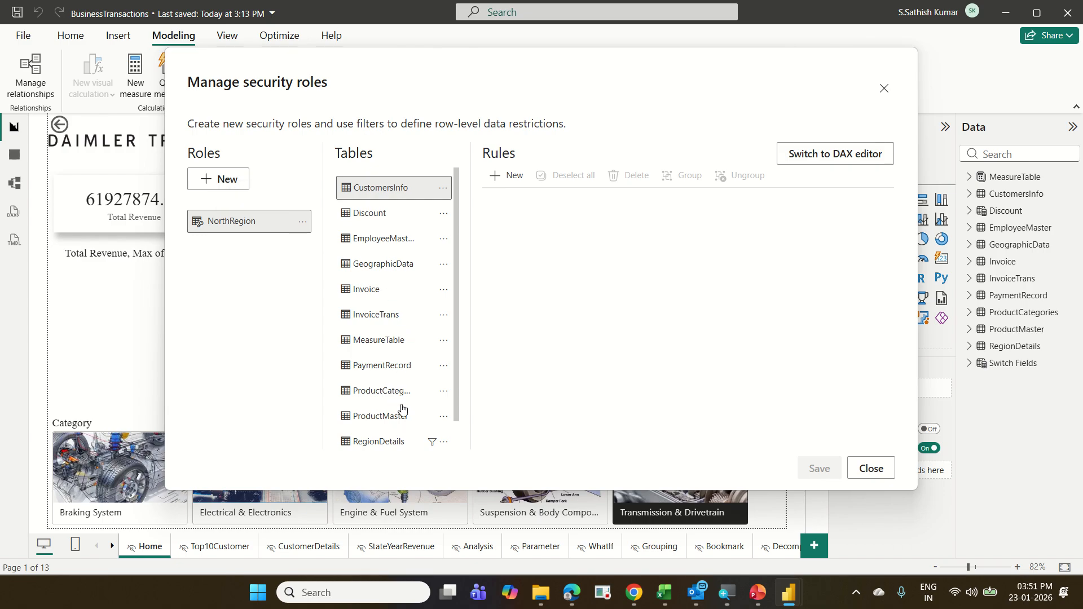
left_click(386, 445)
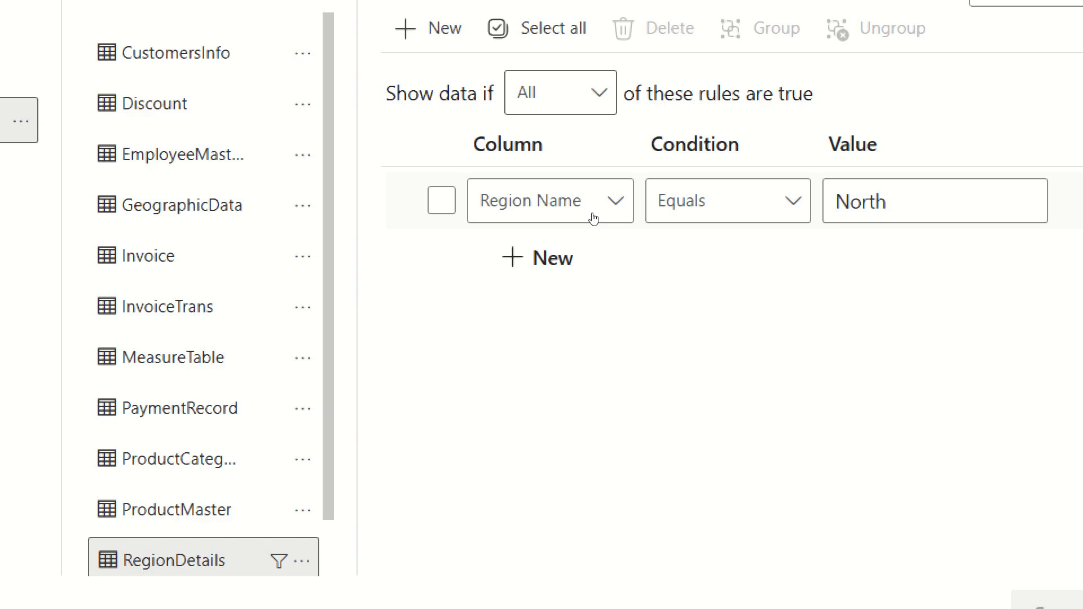
left_click(591, 94)
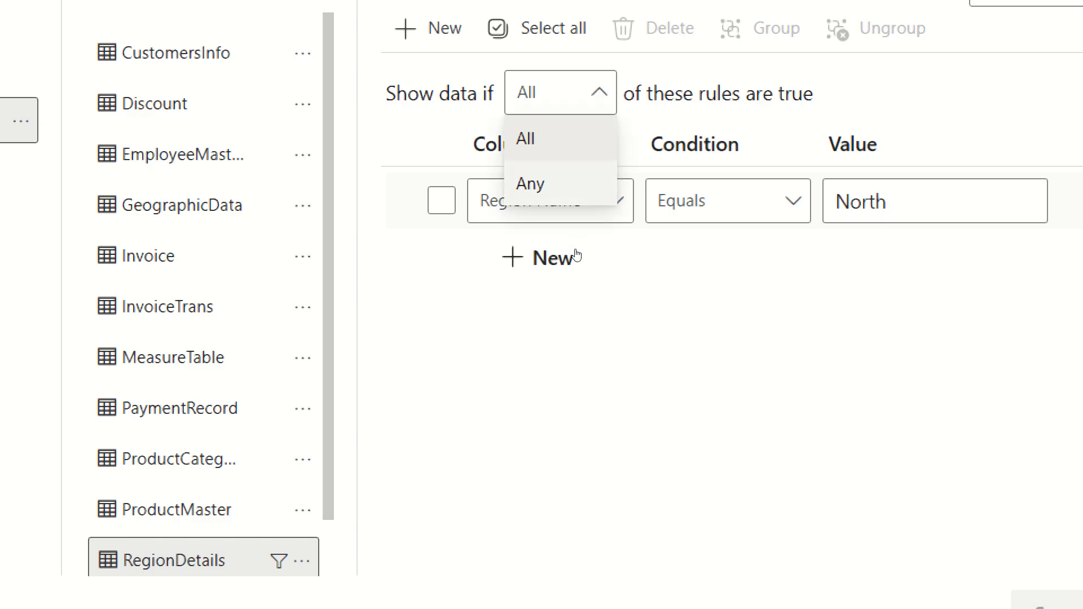
left_click(574, 190)
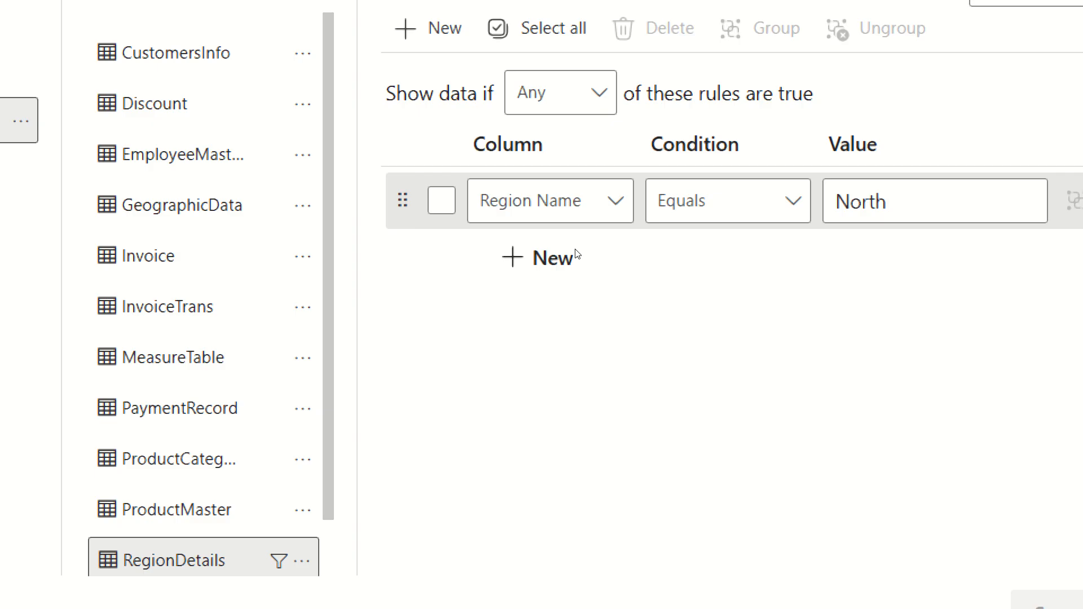
Step: Add a second RegionDetails rule where Region Name equals South, then save the role and close the security roles dialog
left_click(568, 261)
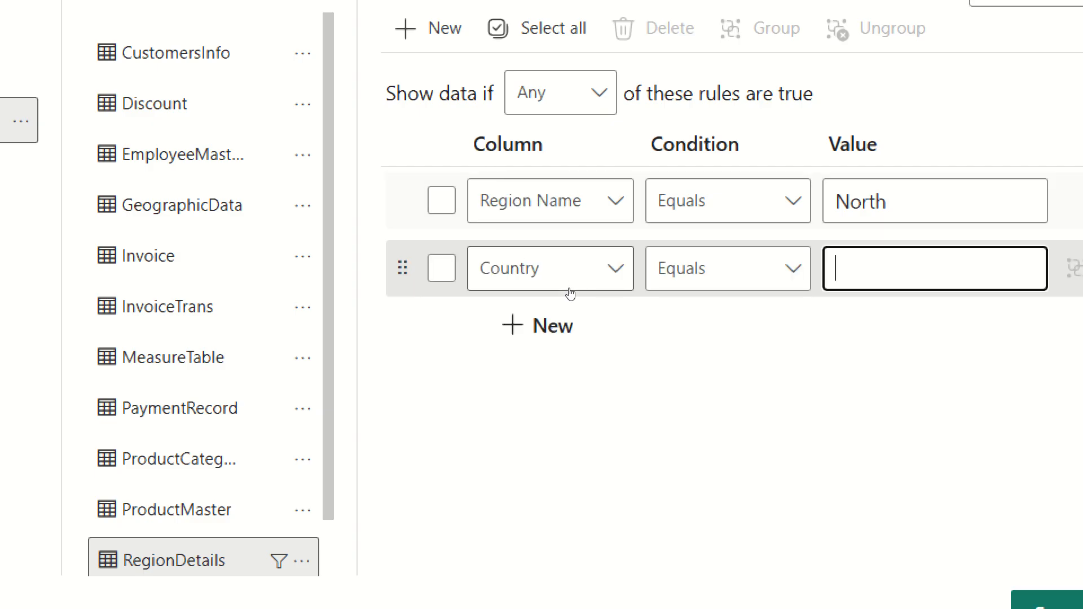
left_click(575, 268)
left_click(571, 402)
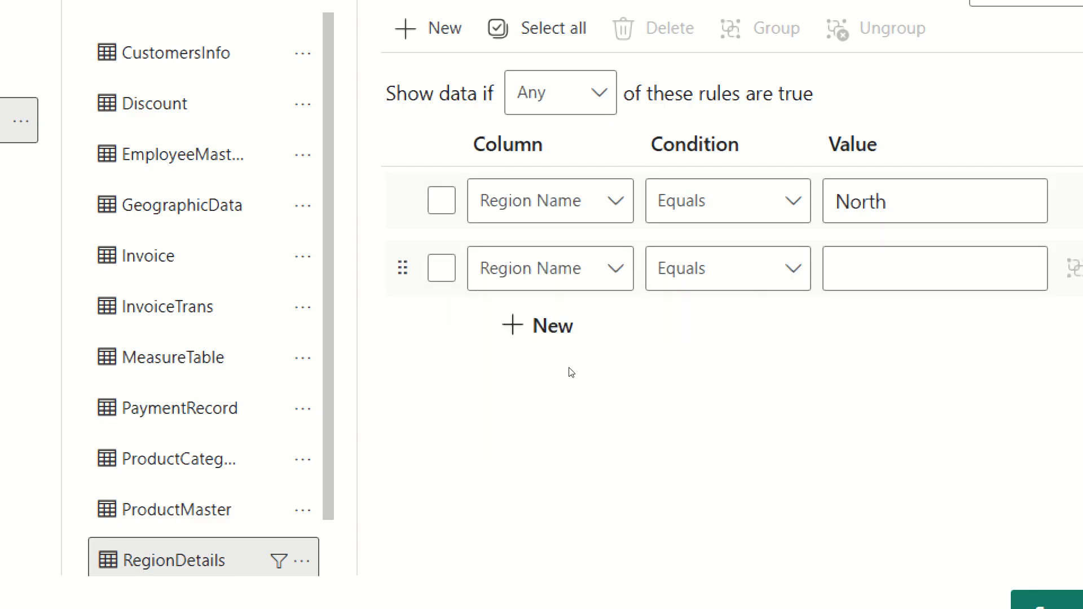
type("South")
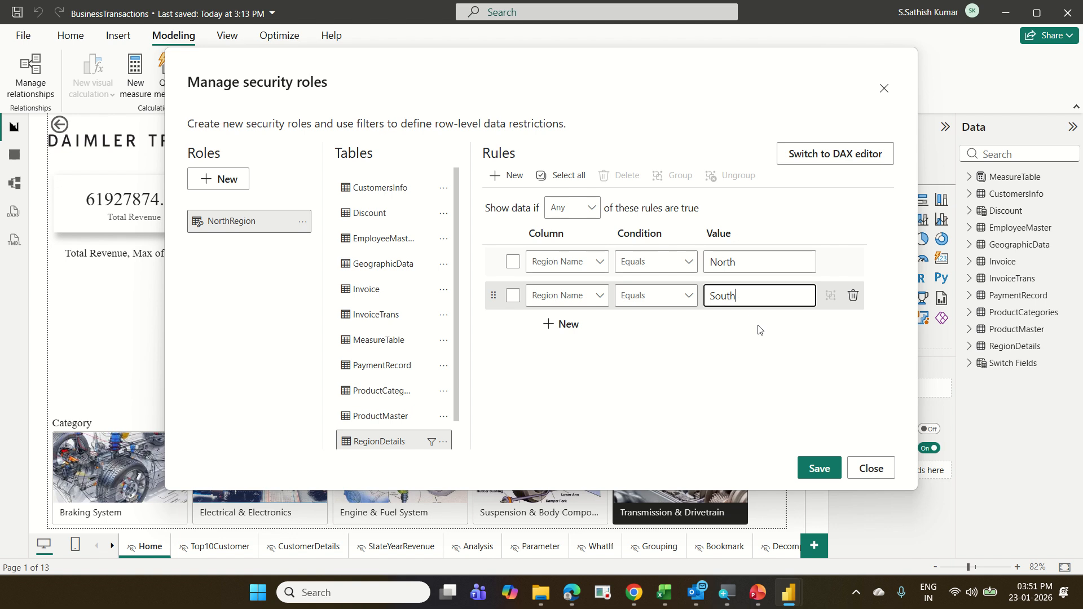
left_click(812, 470)
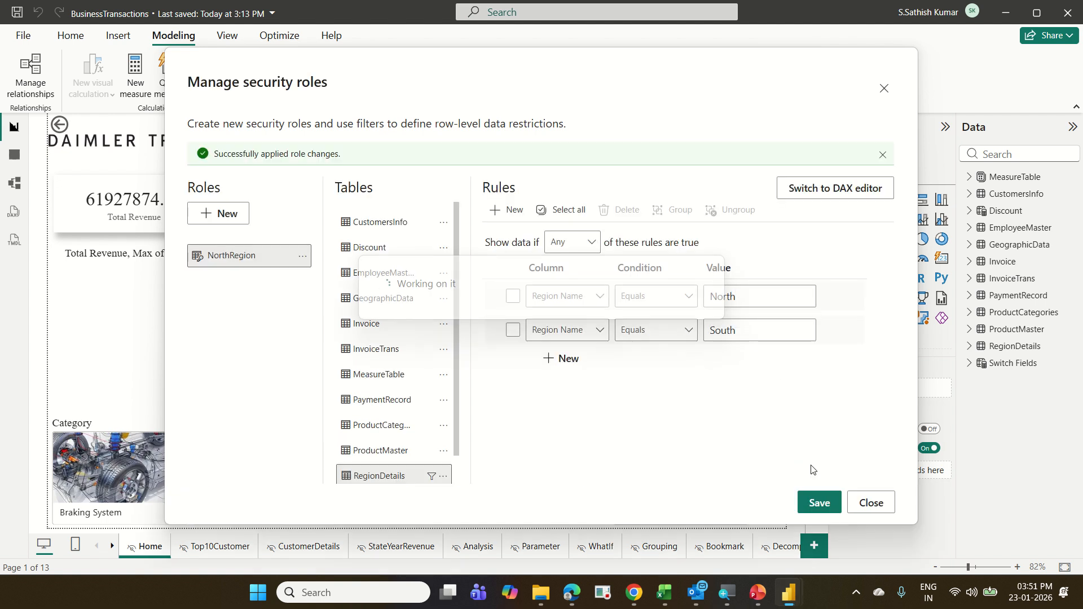
left_click(856, 503)
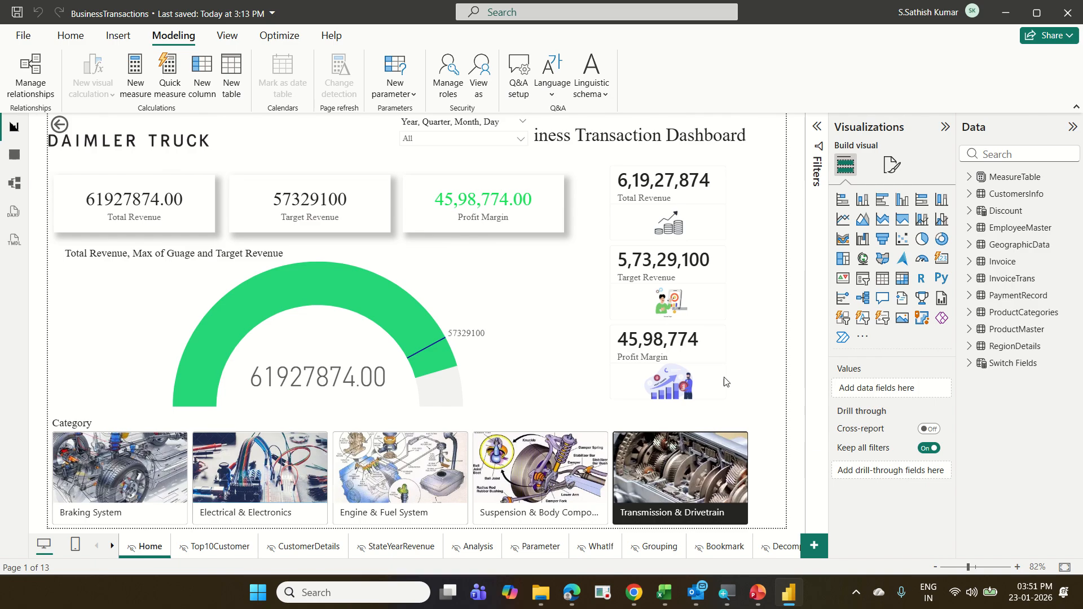
Step: View the report as NorthRegion, examine the regions on the Top10Customer page, then stop viewing as the role
left_click(474, 97)
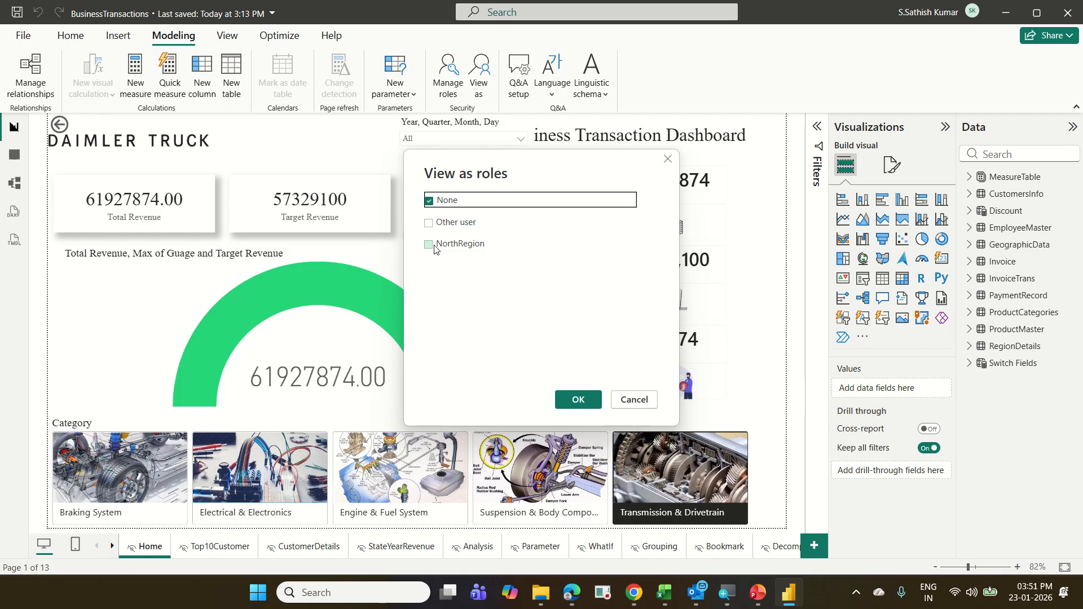
left_click(430, 244)
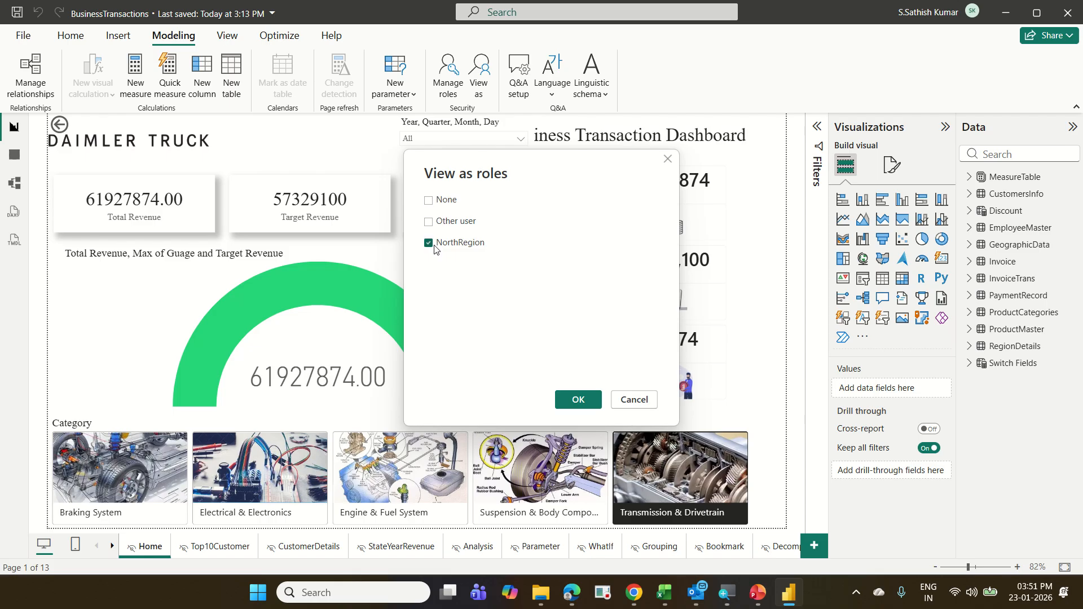
left_click(565, 399)
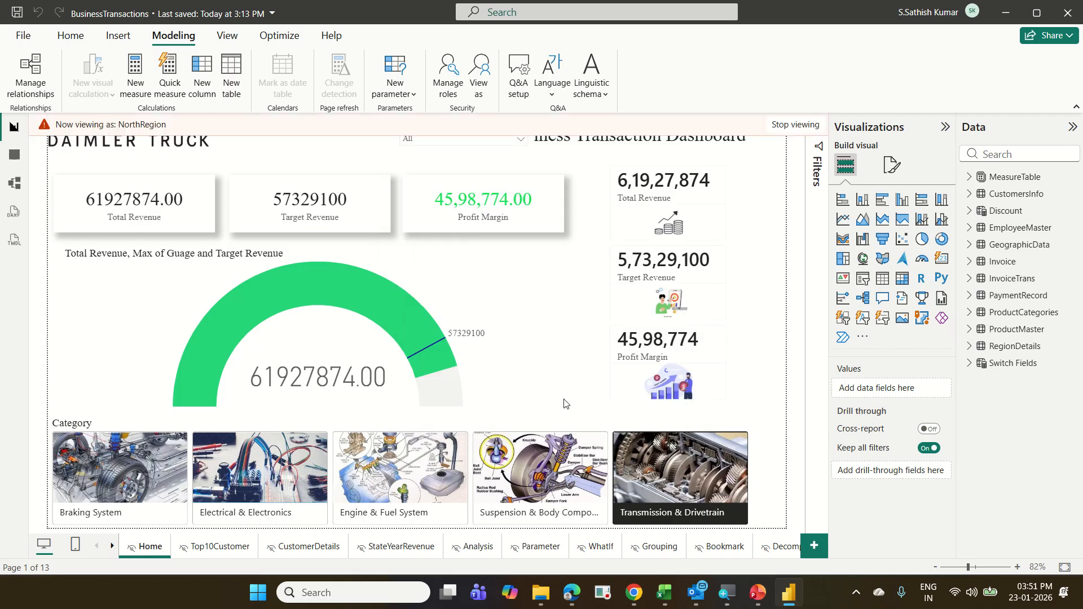
left_click(217, 549)
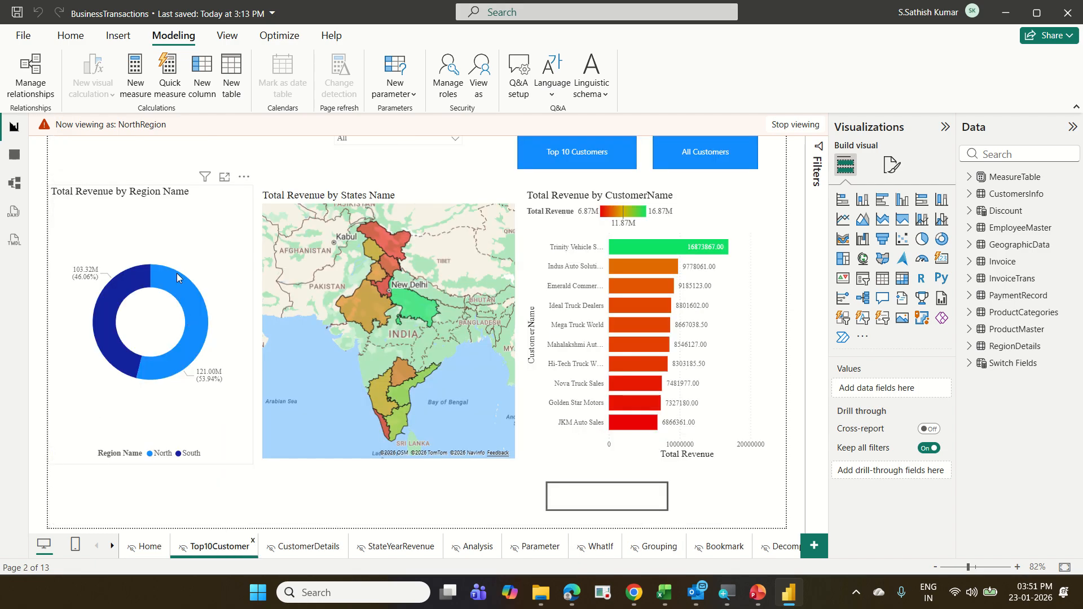
mouse_move(150, 286)
left_click(778, 128)
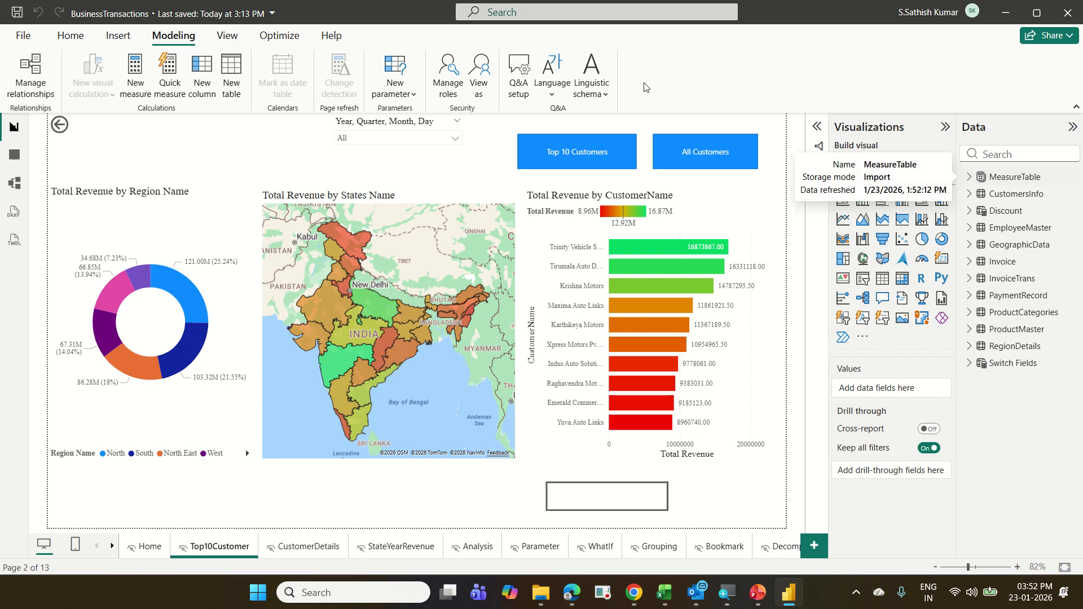
Step: Start a manually entered data table and name its first column EmailId
left_click(68, 37)
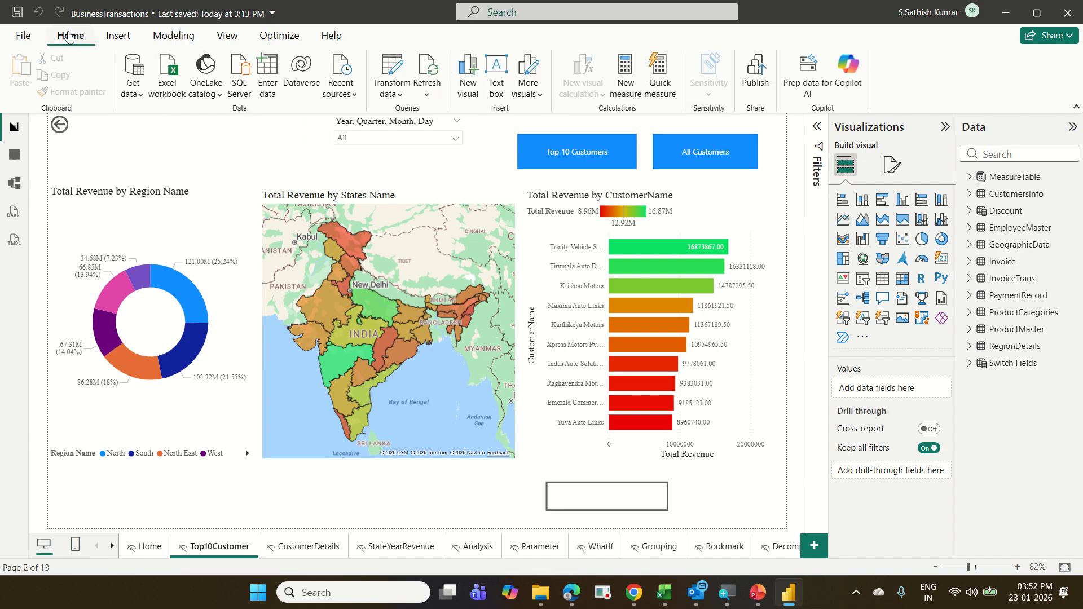
left_click(272, 97)
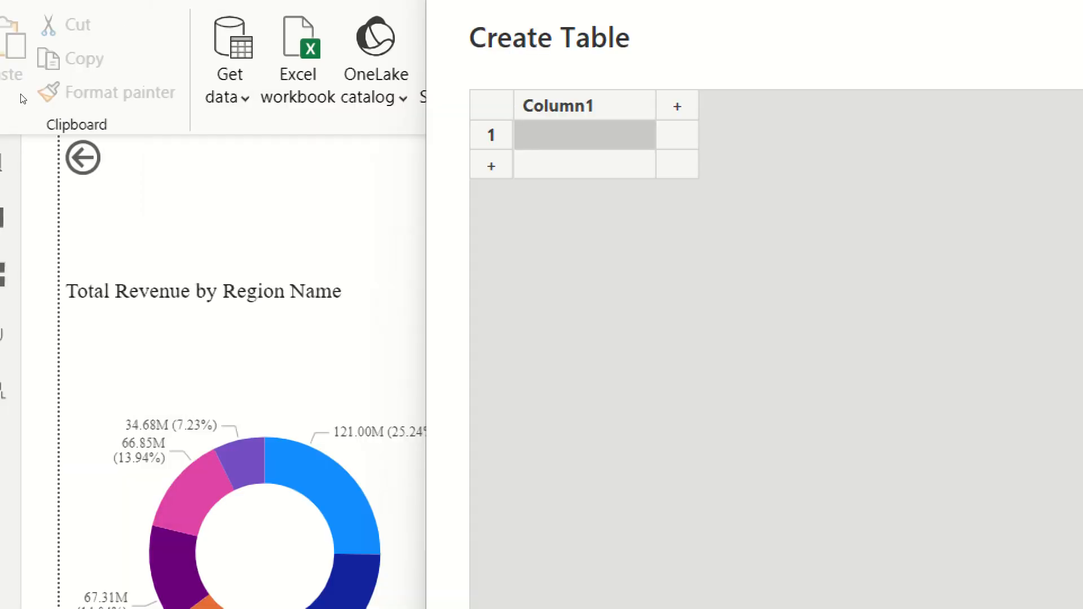
double_click(554, 103)
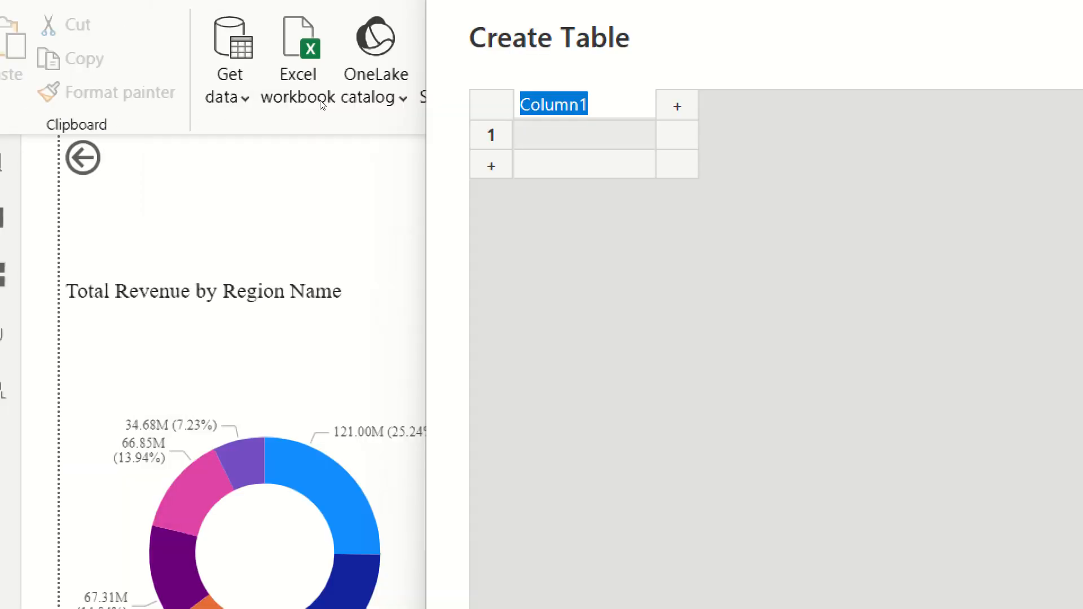
type("Emaill")
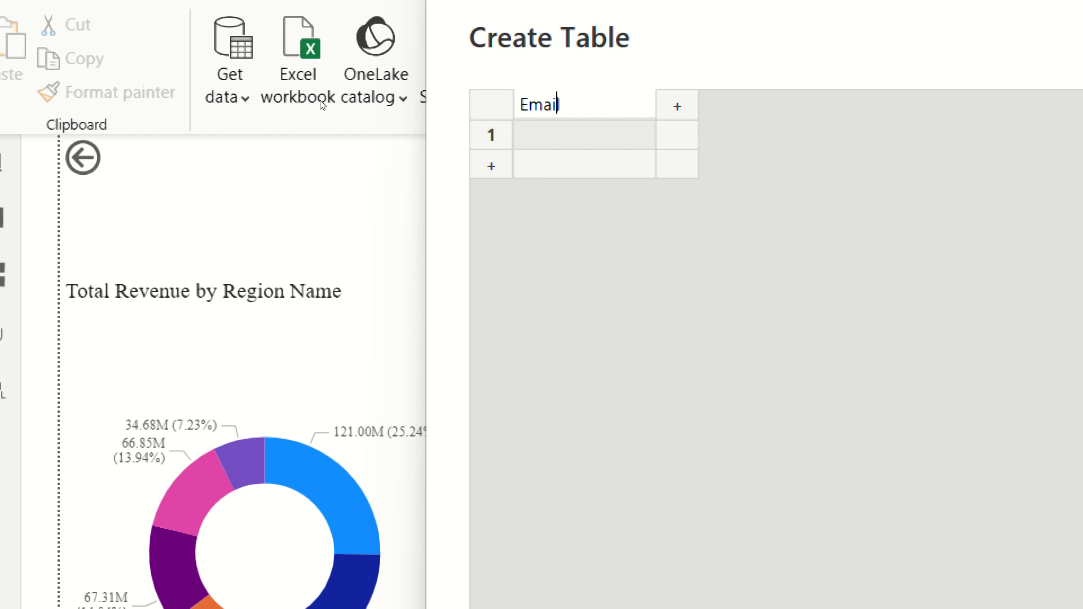
type("d")
key("Return")
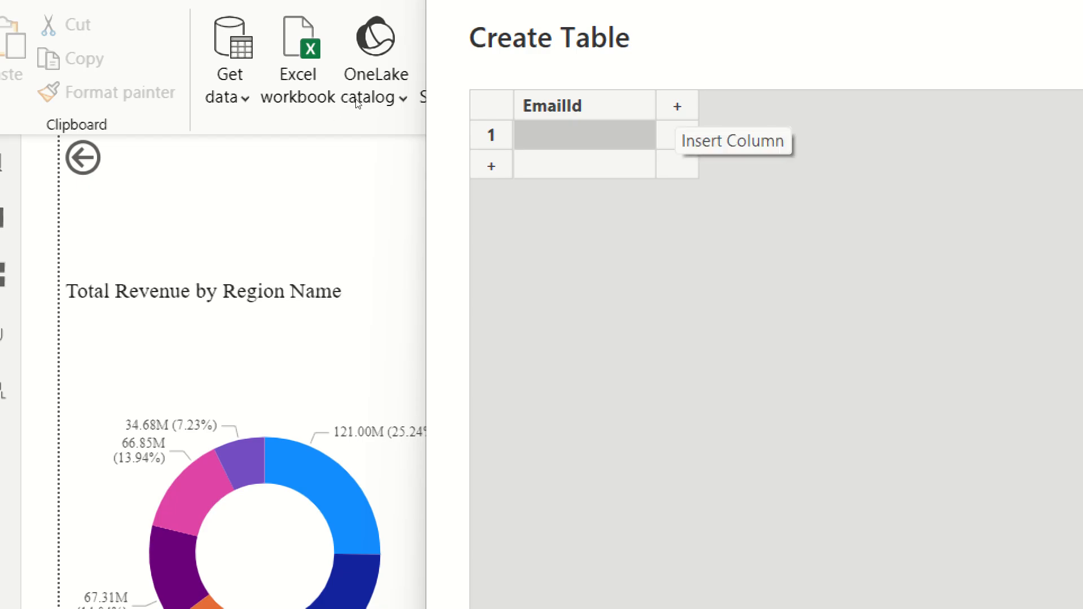
Step: Add a second column to the new table and name it Region Name
left_click(677, 106)
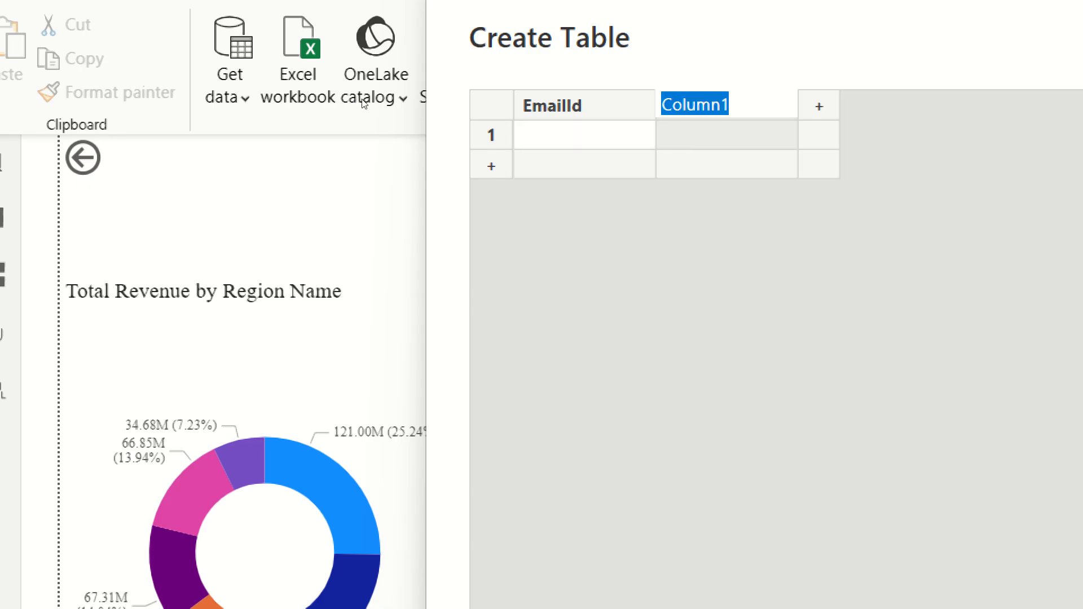
type("Region")
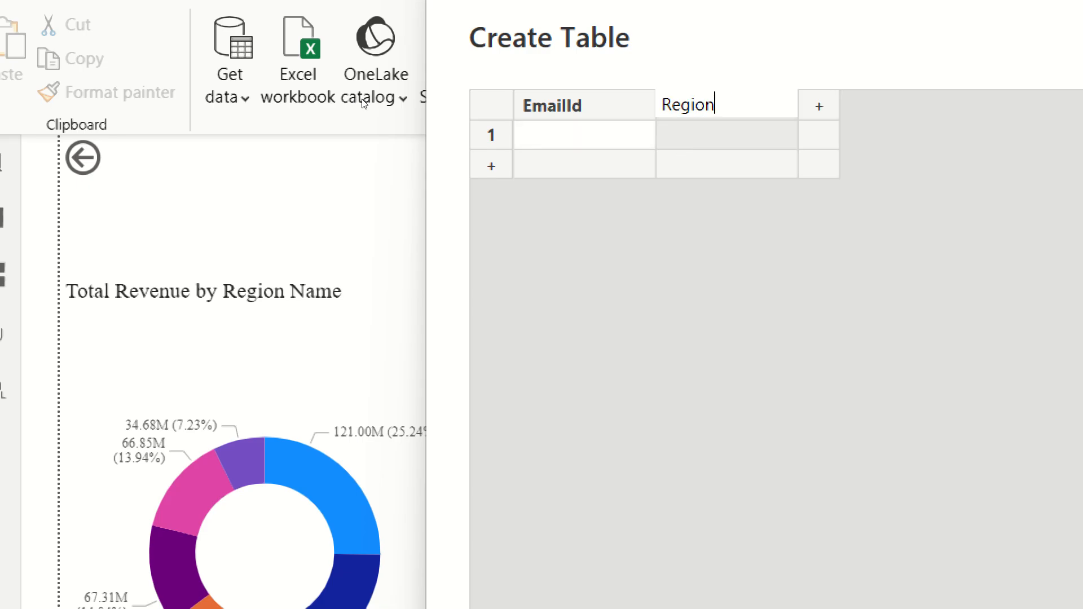
type(" Name")
key("Return")
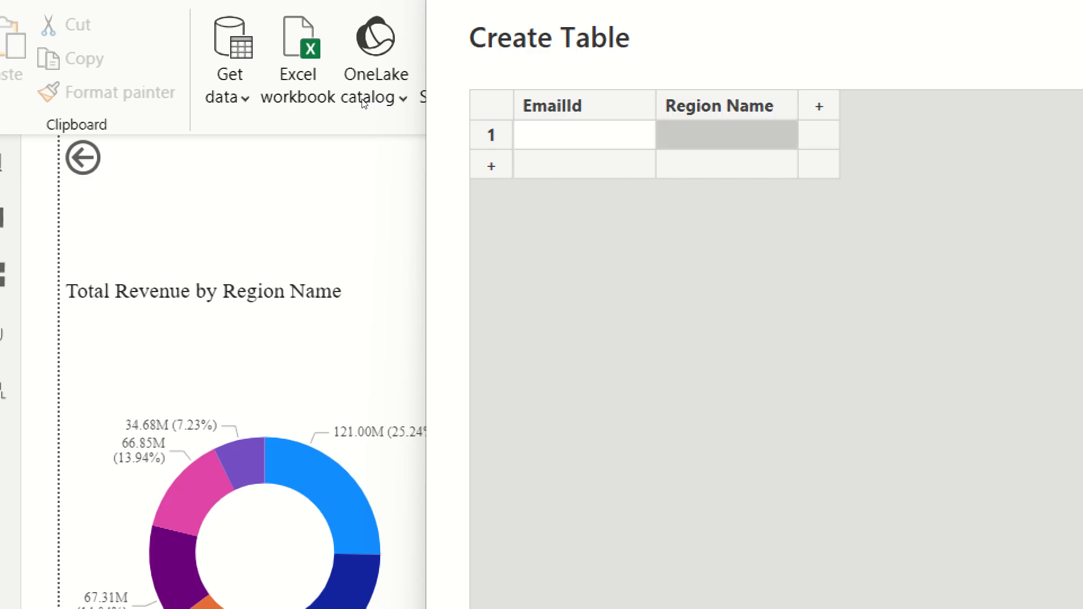
Step: Fill the table's first row with the first user's e-mail under EmailId and North under Region Name
key("Left")
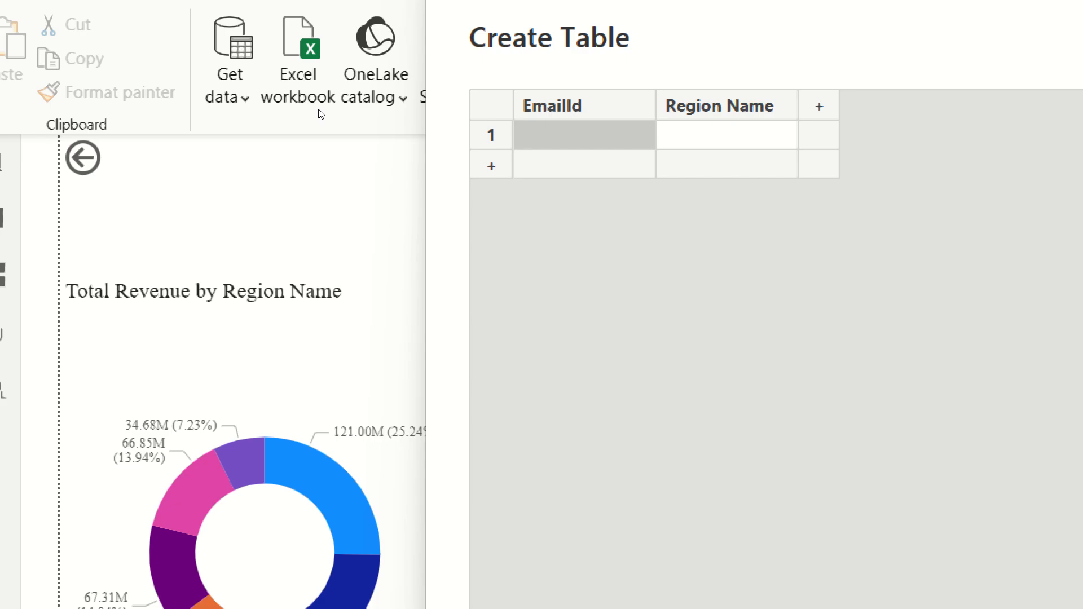
key("F2")
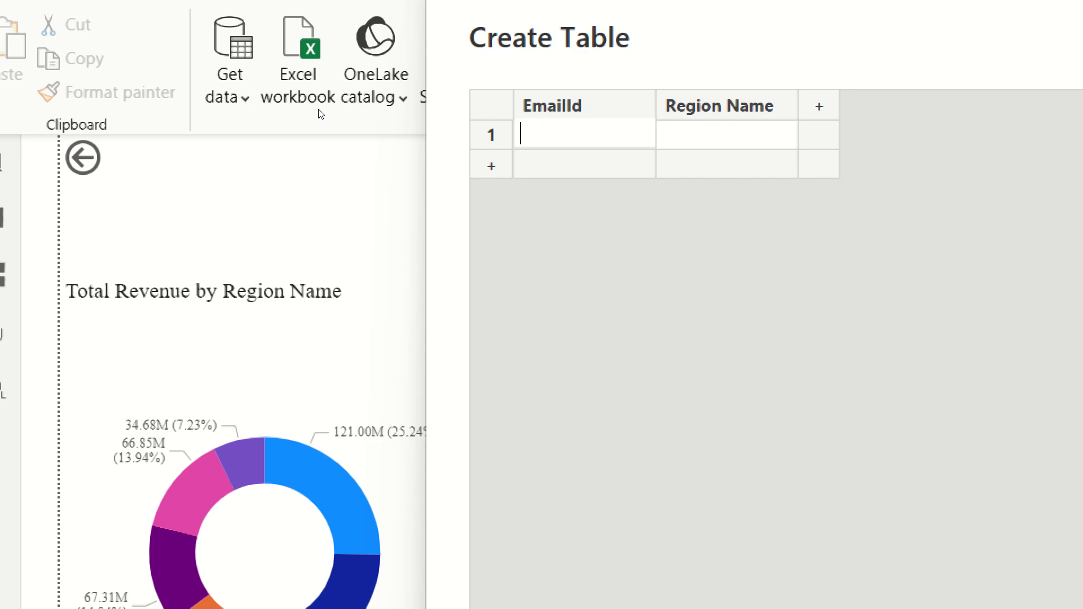
type("abc@mail.com")
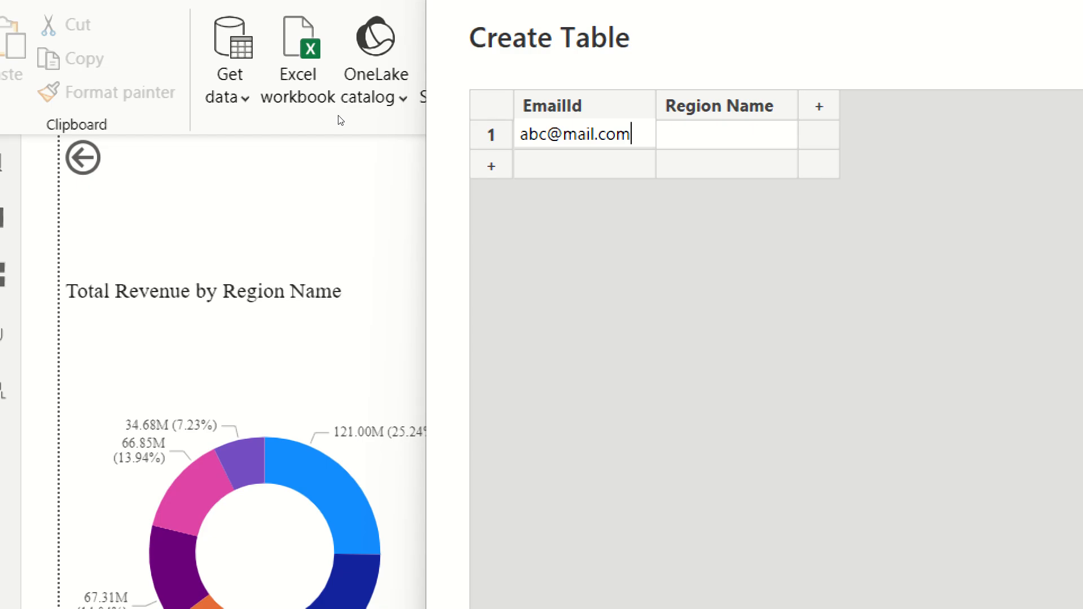
key("Tab")
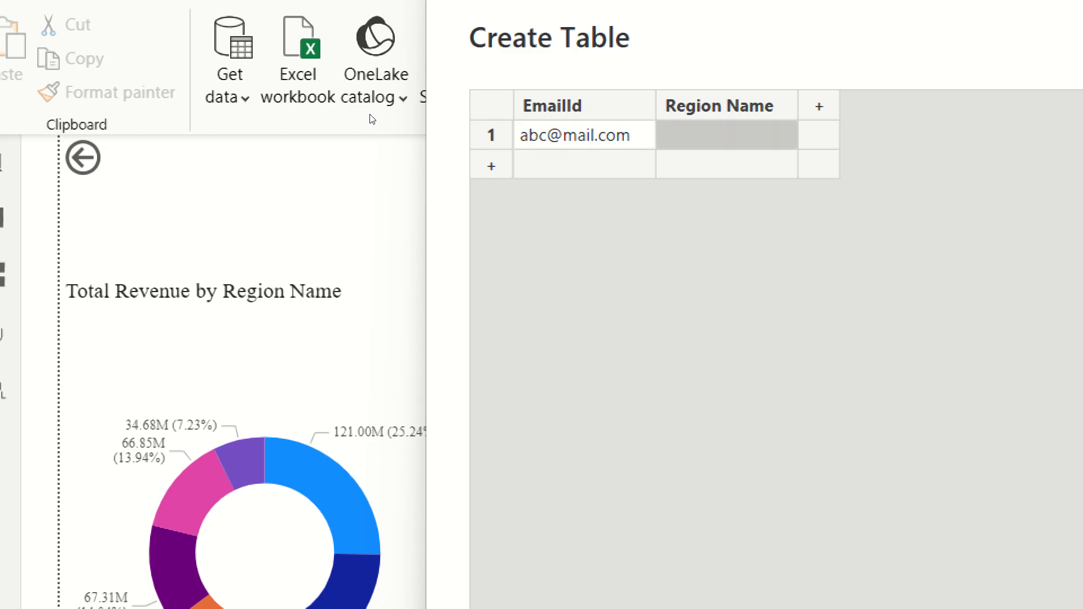
type("North")
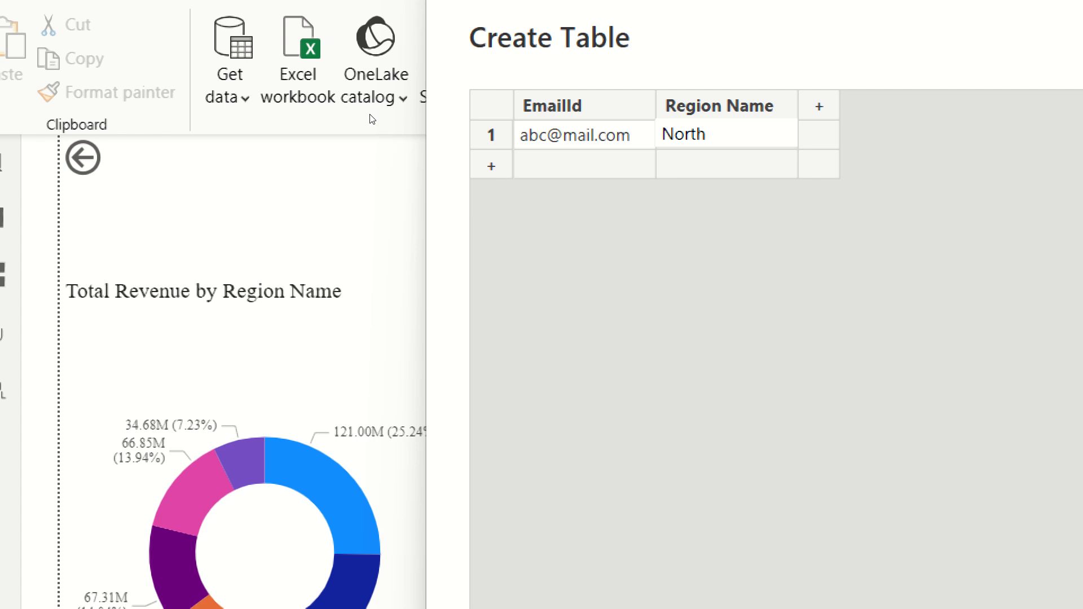
key("Return")
key("Tab")
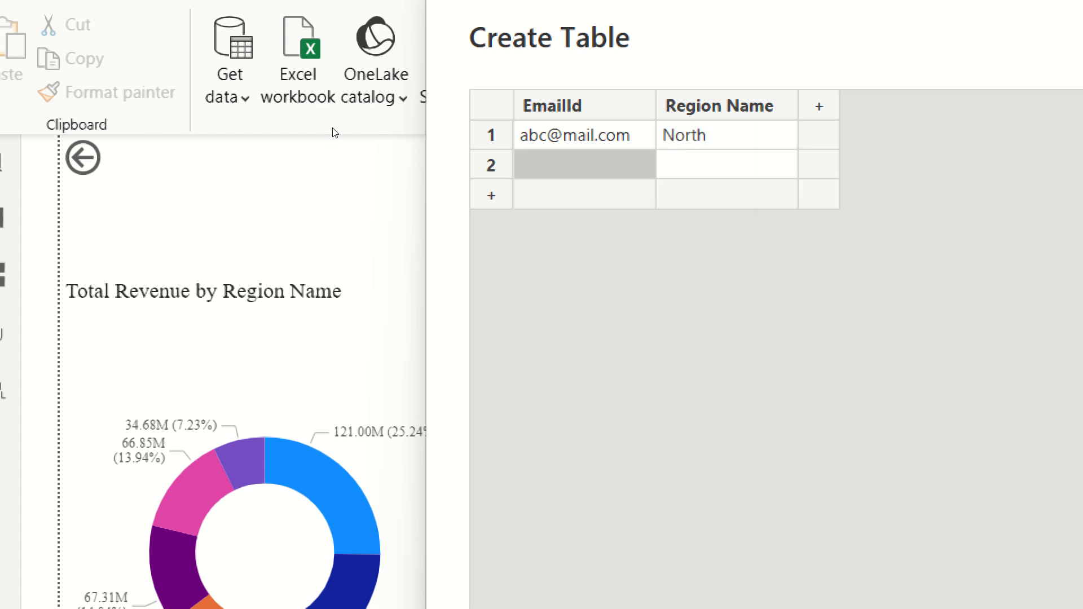
Step: Fill the second row with another user's e-mail under EmailId and South under Region Name
type("xyz")
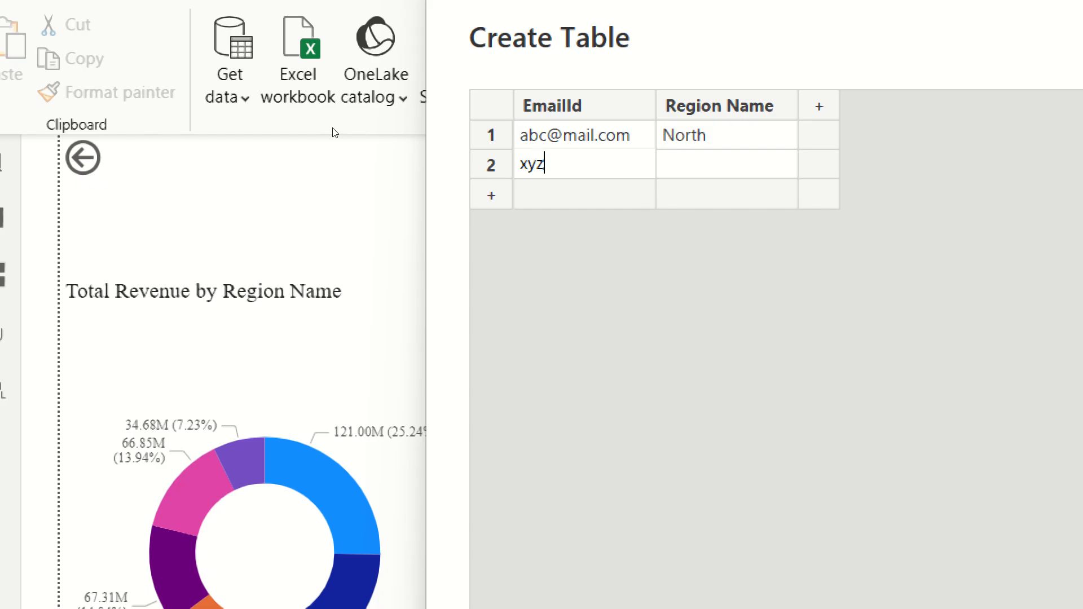
type("@mail.com")
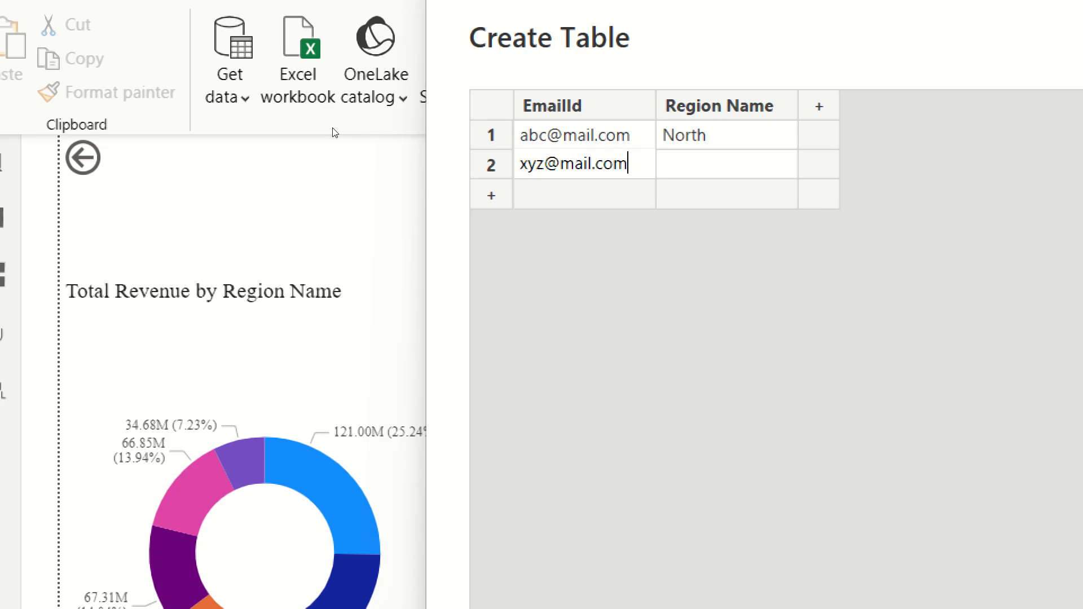
key("Tab")
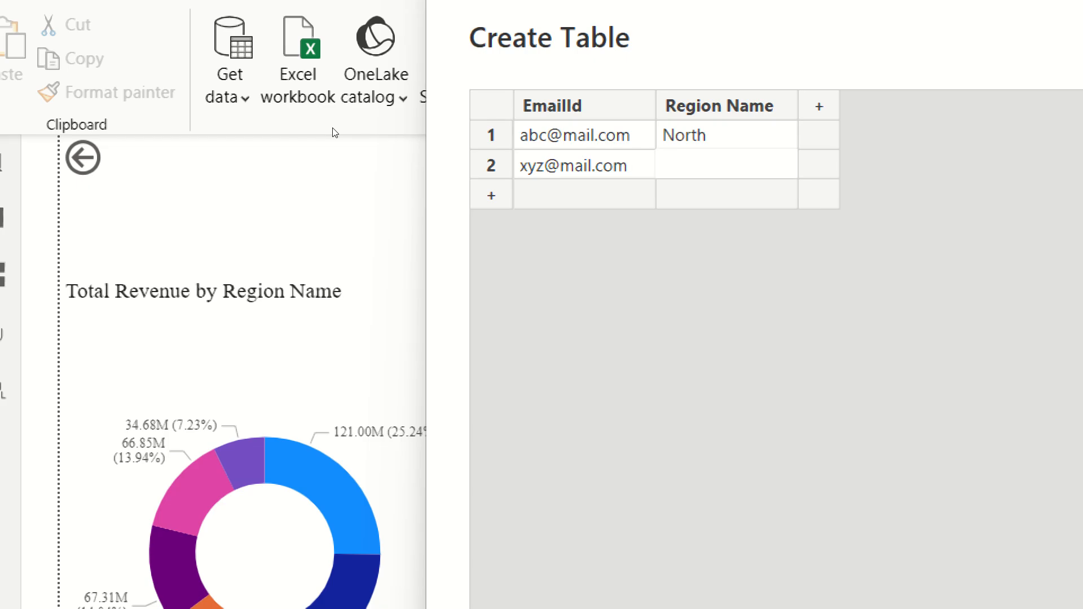
type("South")
key("Tab")
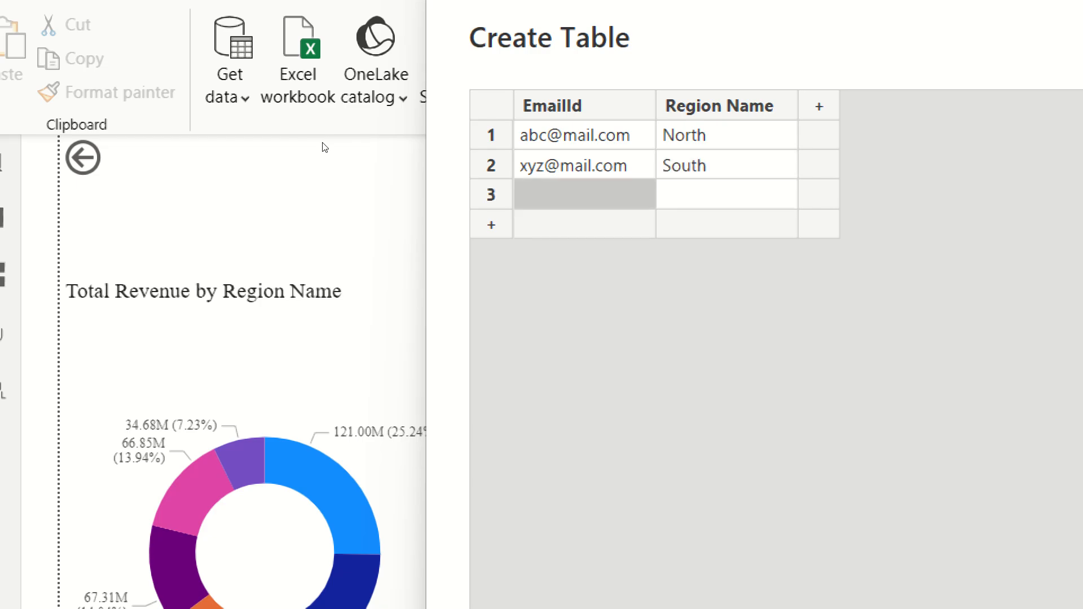
Step: Fill the third row by copying the e-mail from row 1 into EmailId and setting Region Name to West
key("Up")
key("Up")
key("ctrl+c")
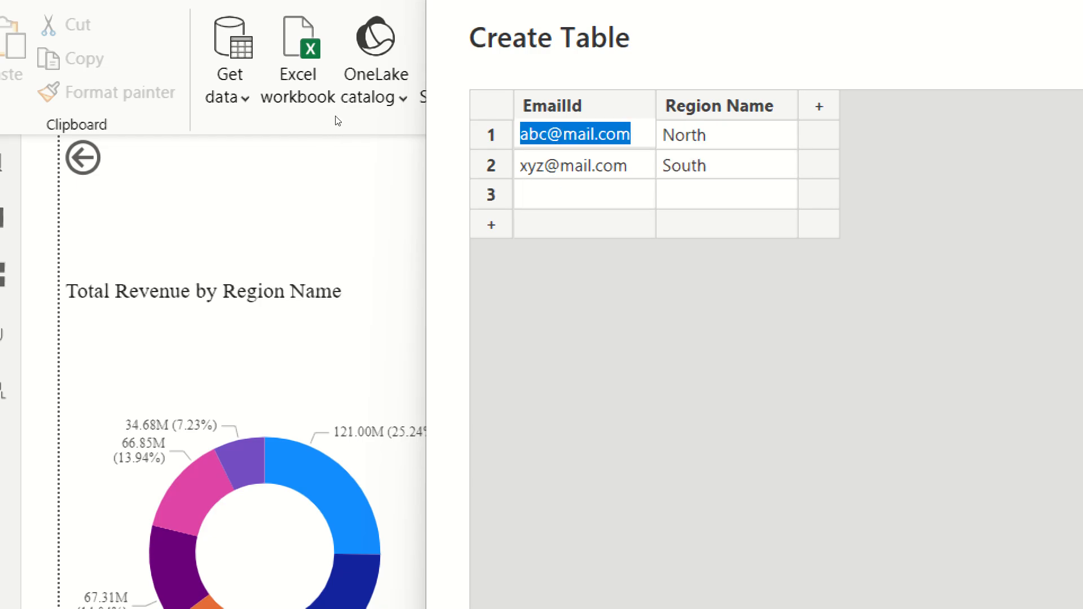
key("Down")
key("Down")
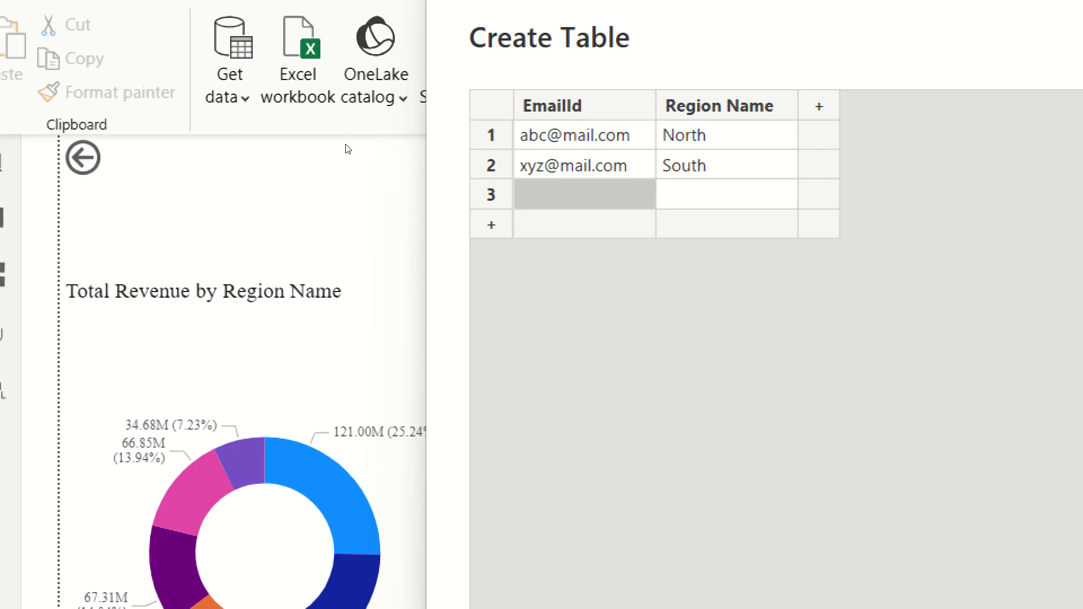
key("ctrl+v")
key("Tab")
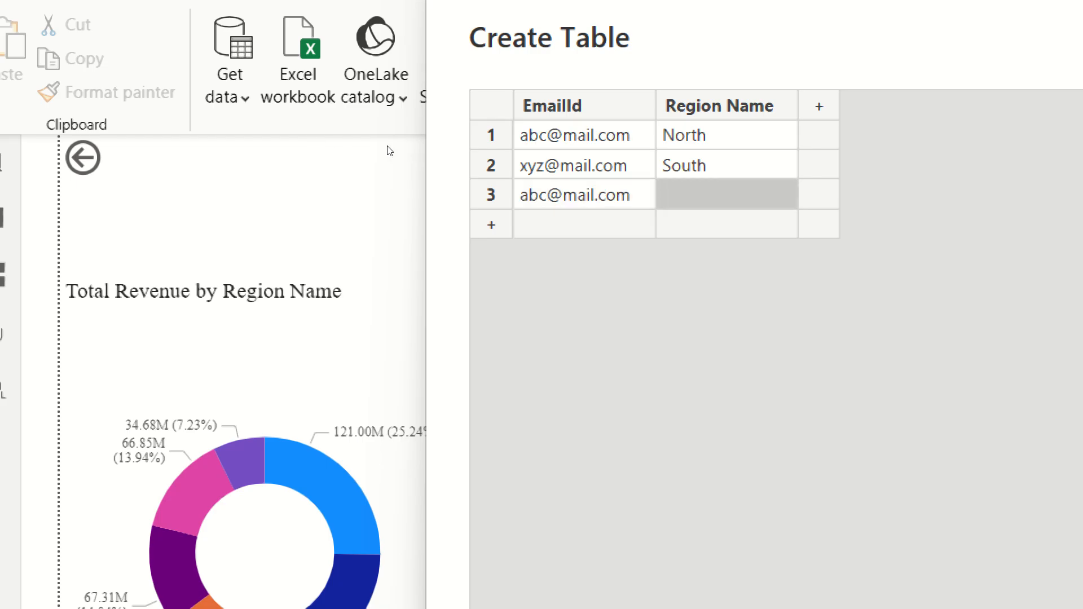
type("West")
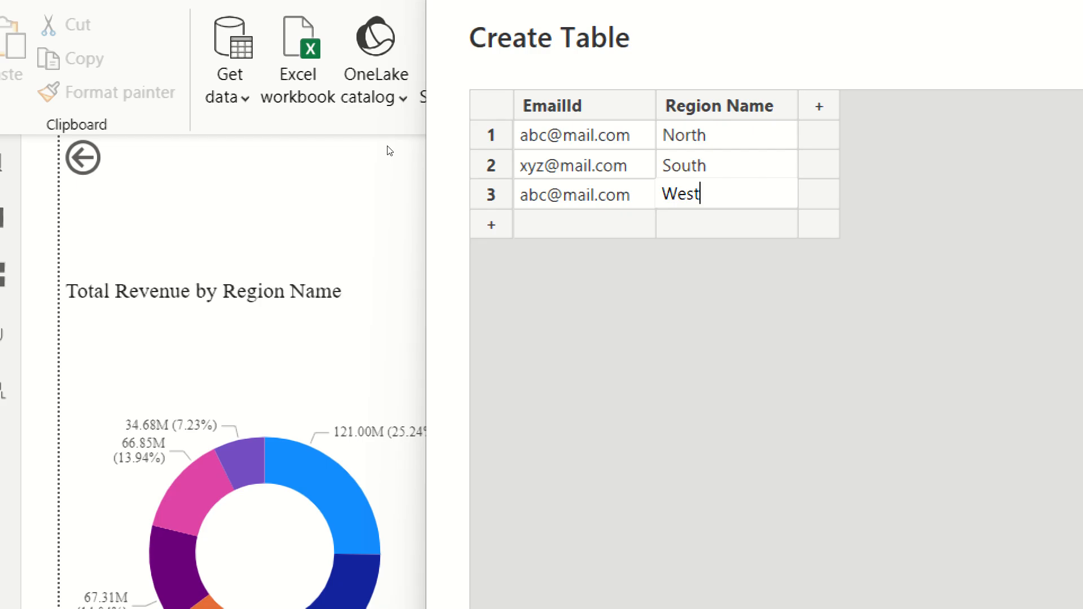
key("Tab")
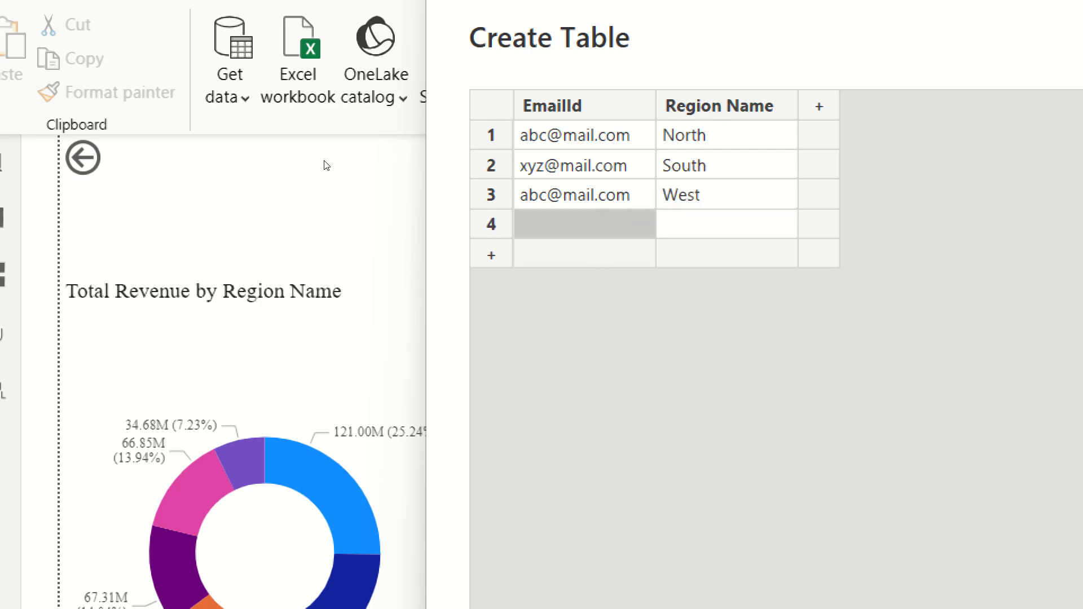
Step: Fill the fourth row with a third user's e-mail in lowercase under EmailId and East under Region Name
type("QWE")
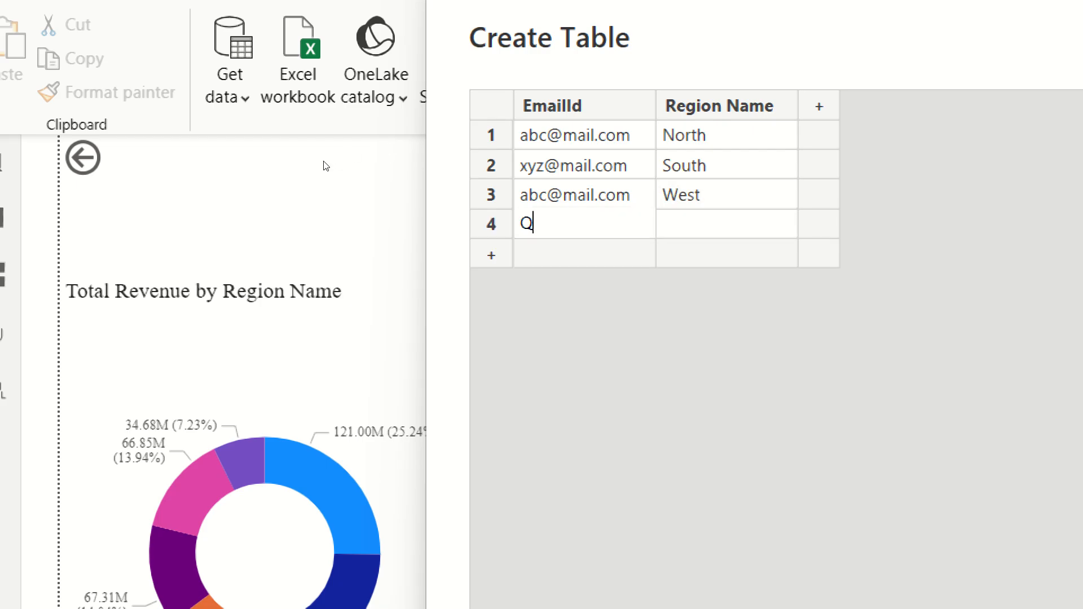
key("BackSpace")
key("BackSpace")
key("BackSpace")
type("qwe@mail.com")
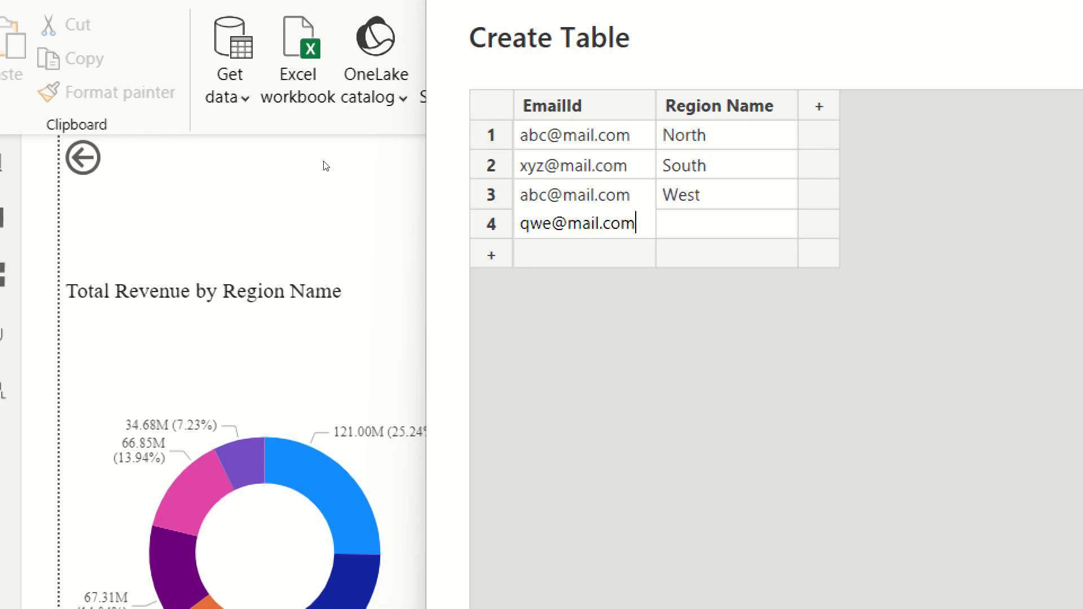
key("Tab")
type("East")
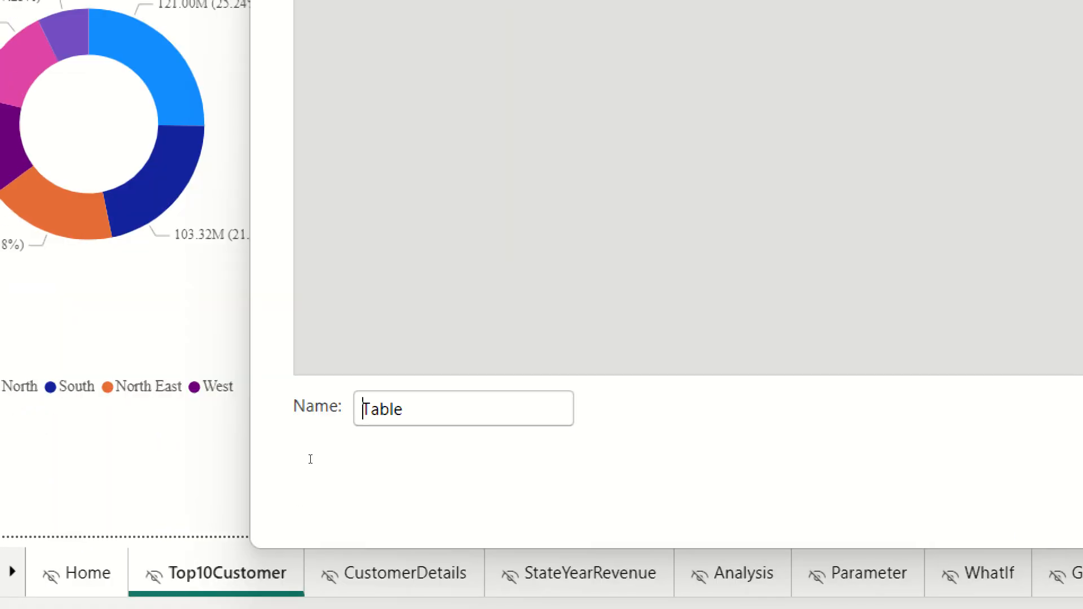
Step: Name the new table UserTable and load it into the model
type("User")
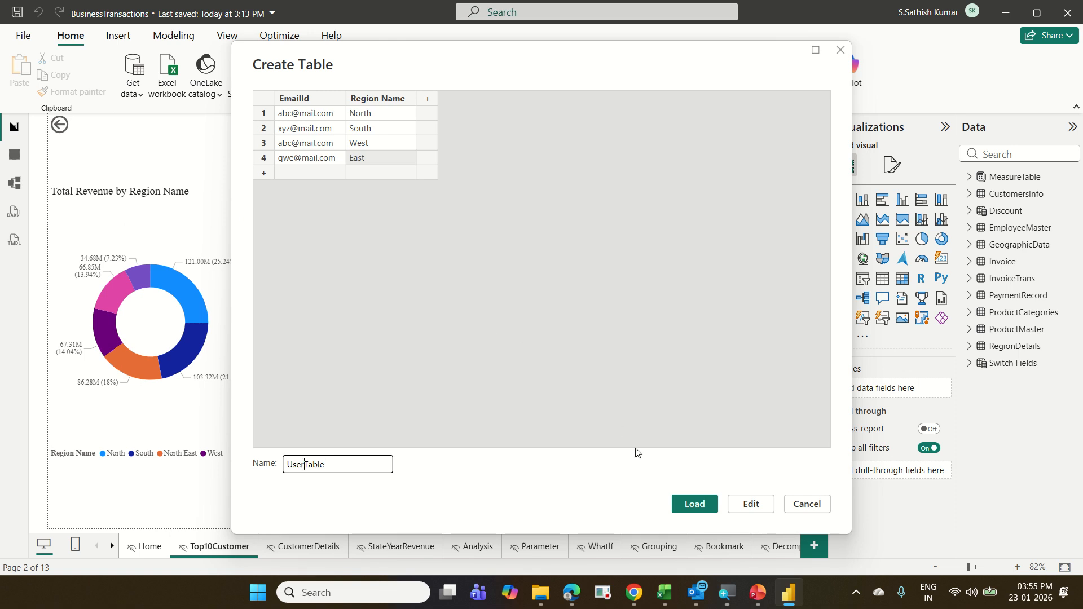
left_click(695, 504)
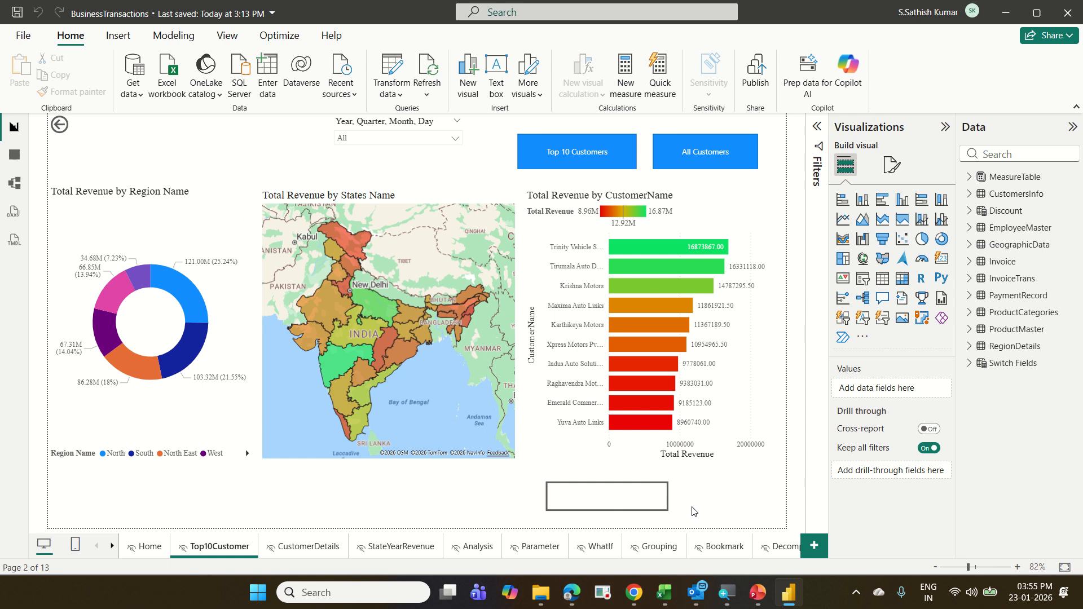
left_click(263, 100)
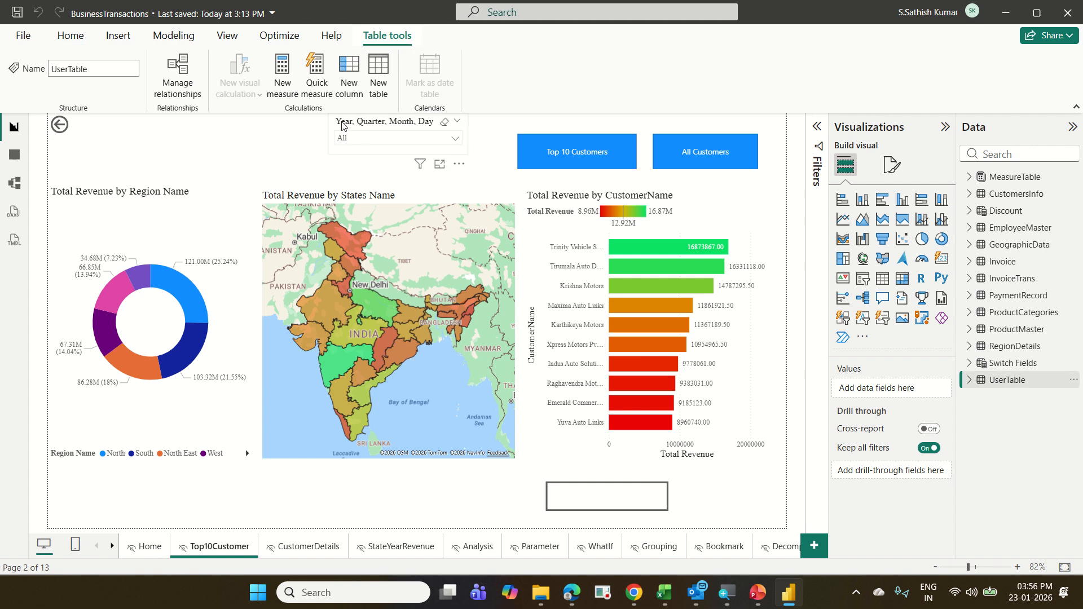
Step: View the entries behind UserTable's Source step in Power Query Editor, then close the editor and apply
left_click(66, 41)
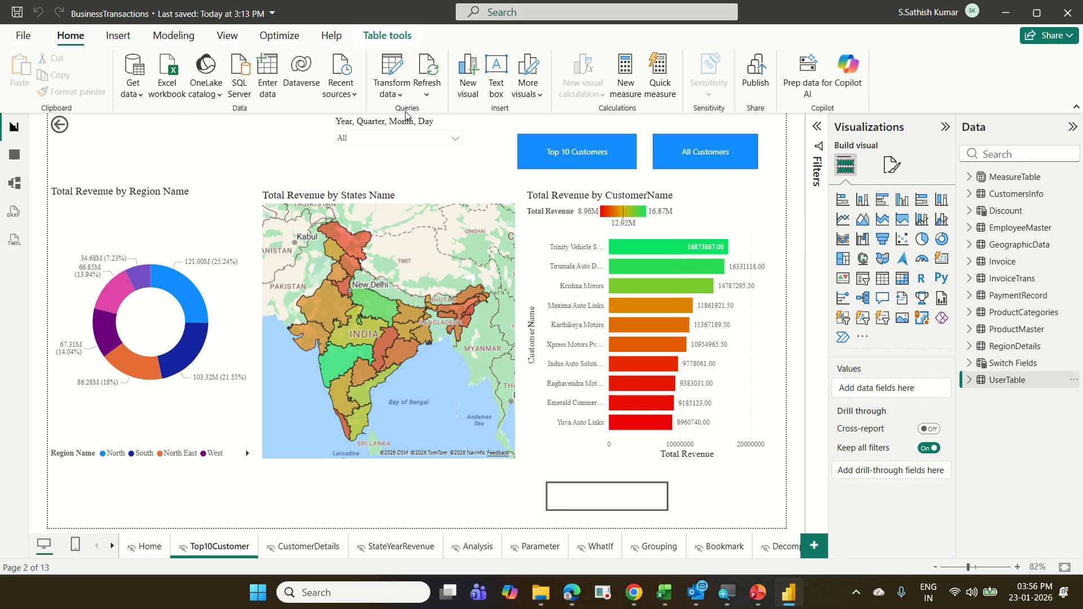
left_click(399, 68)
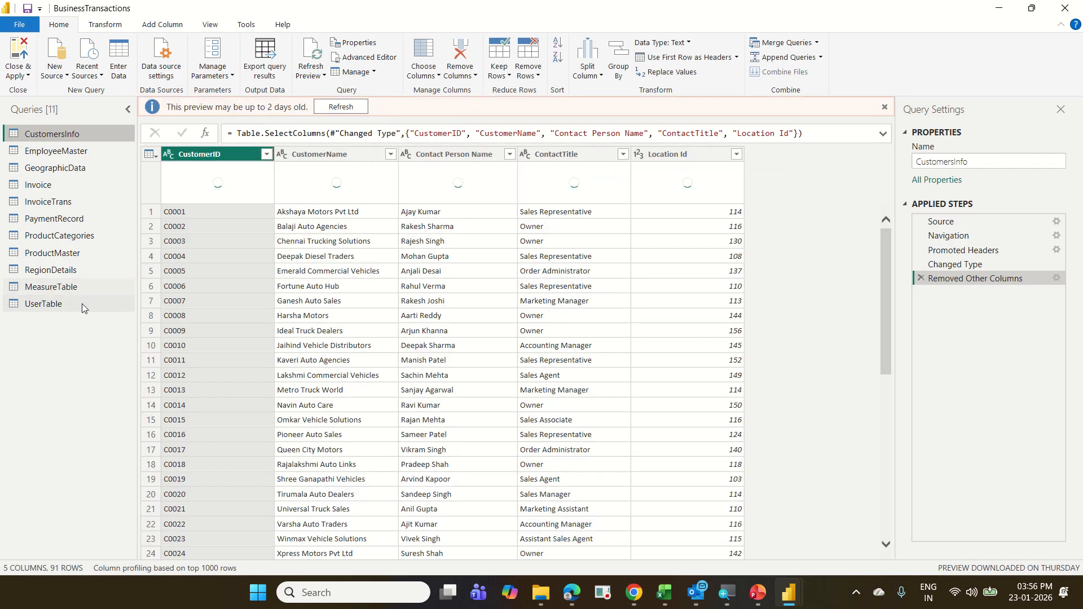
left_click(81, 304)
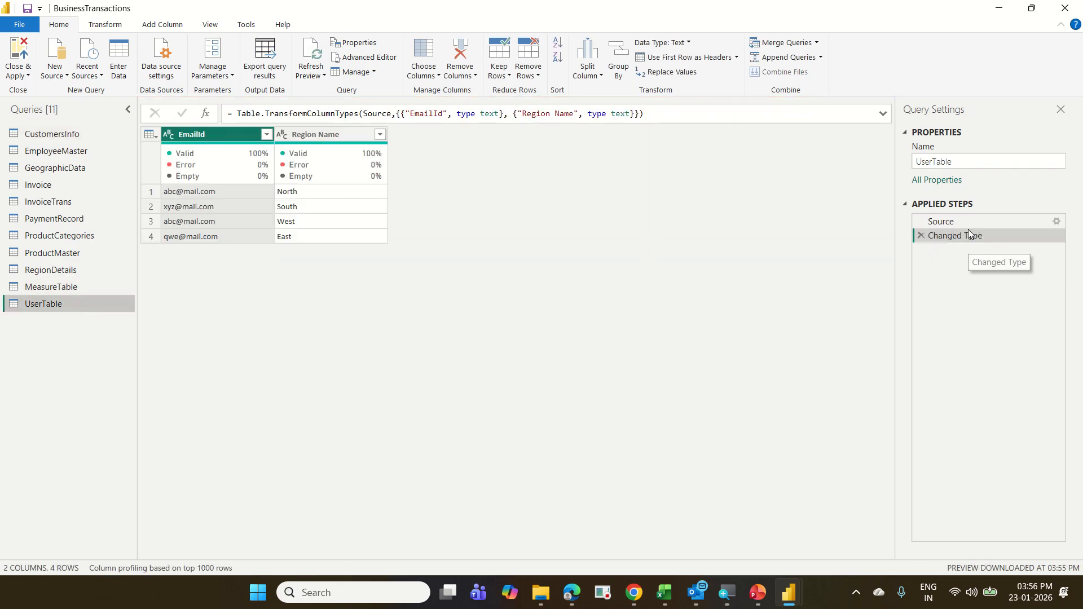
left_click(966, 225)
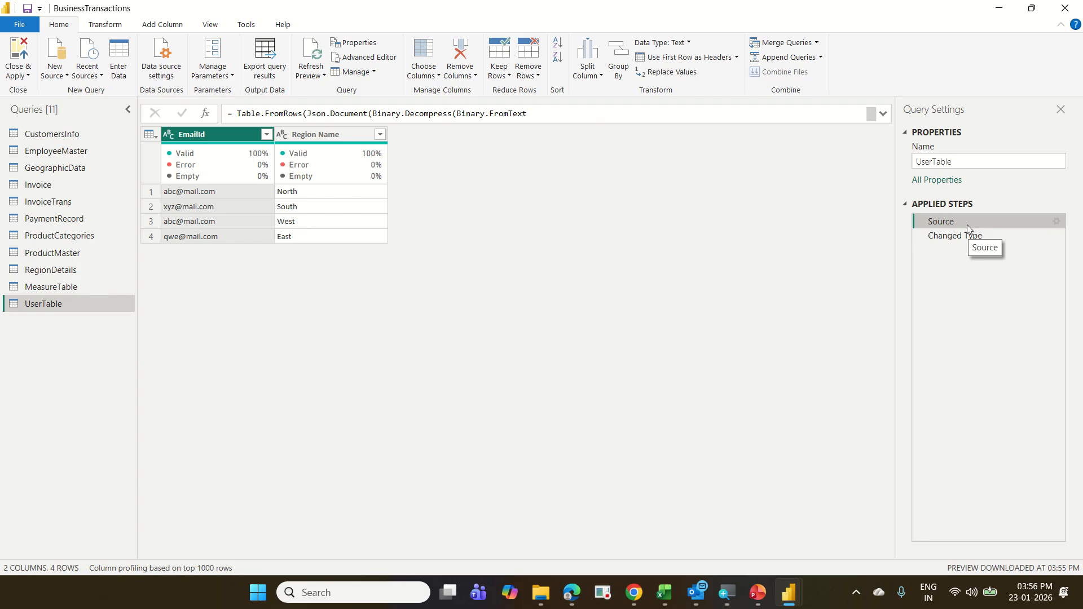
left_click(1056, 222)
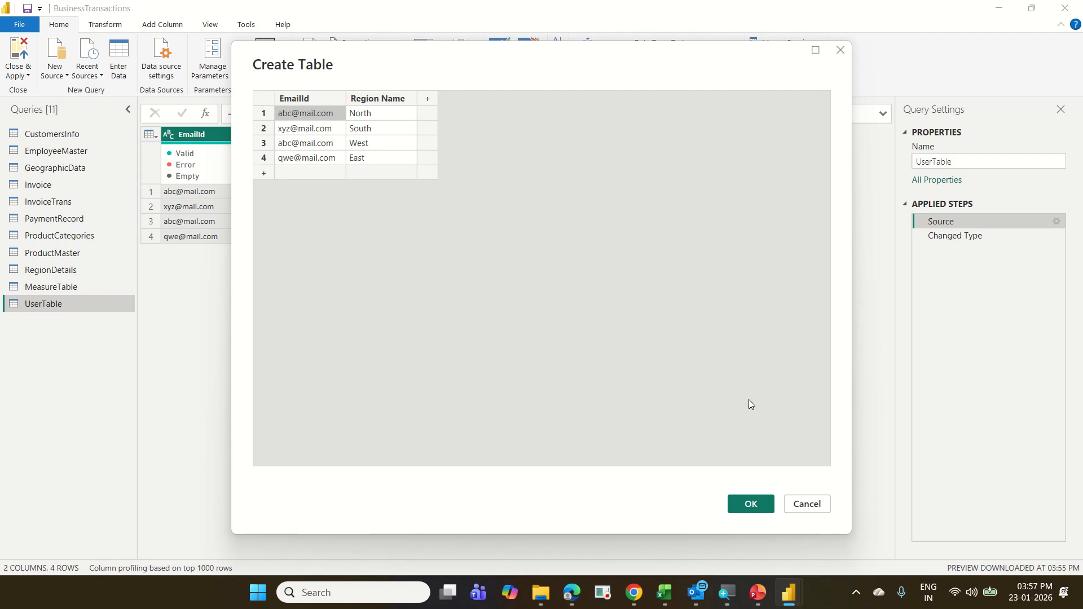
left_click(815, 508)
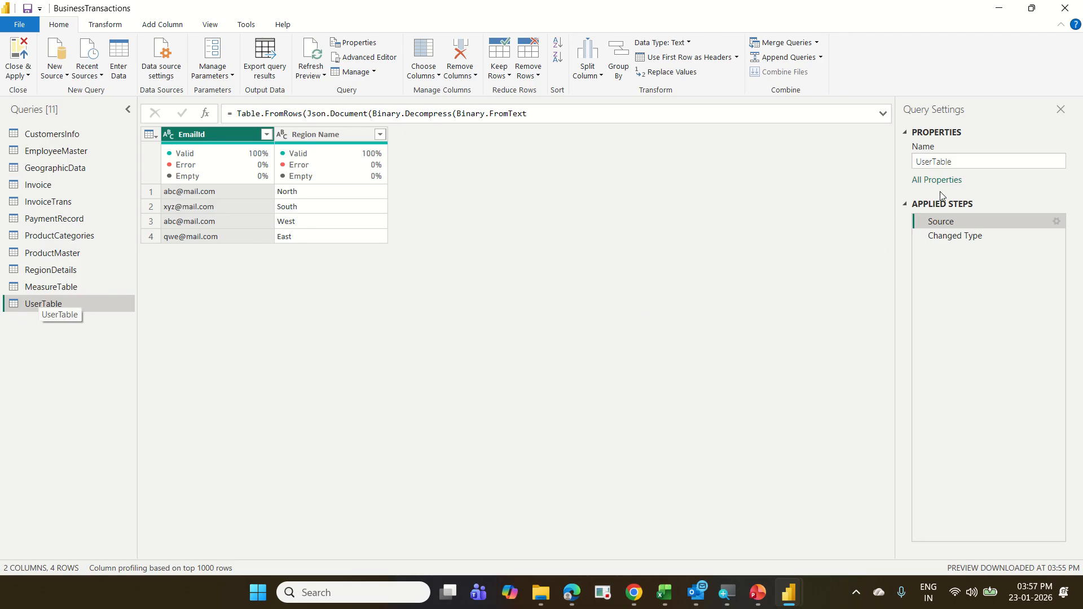
left_click(1058, 223)
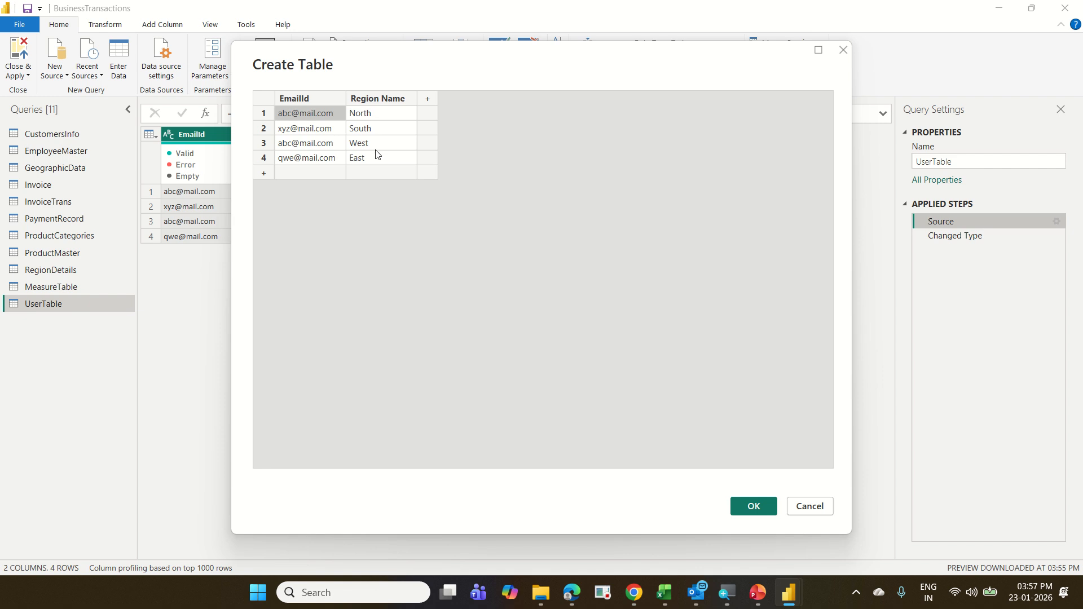
left_click(756, 508)
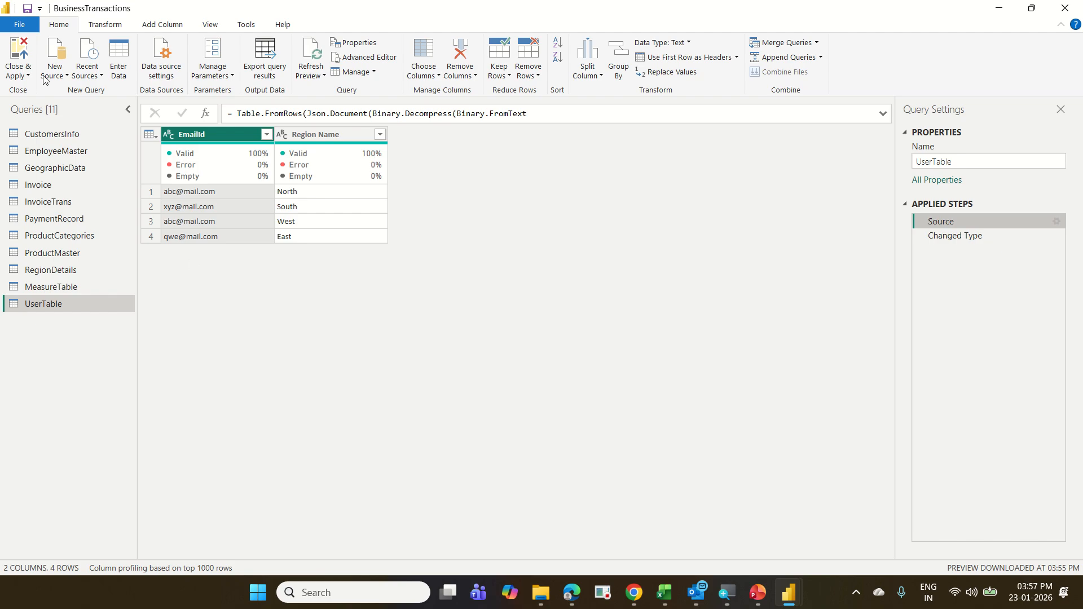
left_click(18, 50)
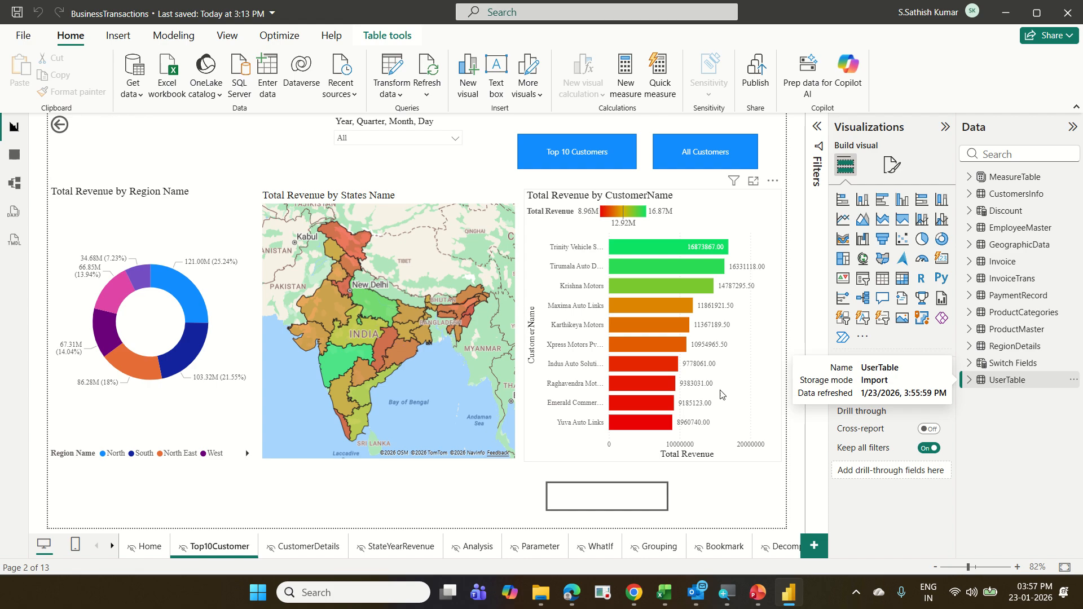
Step: In the model diagram, place UserTable beside RegionDetails and select the relationship between the two tables
left_click(1036, 381)
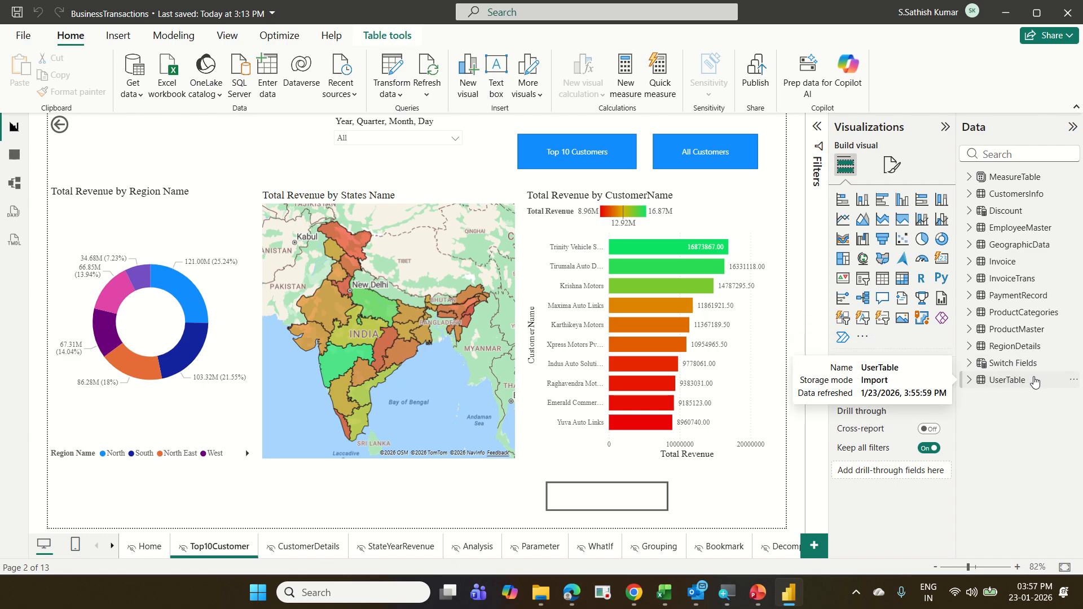
left_click(17, 187)
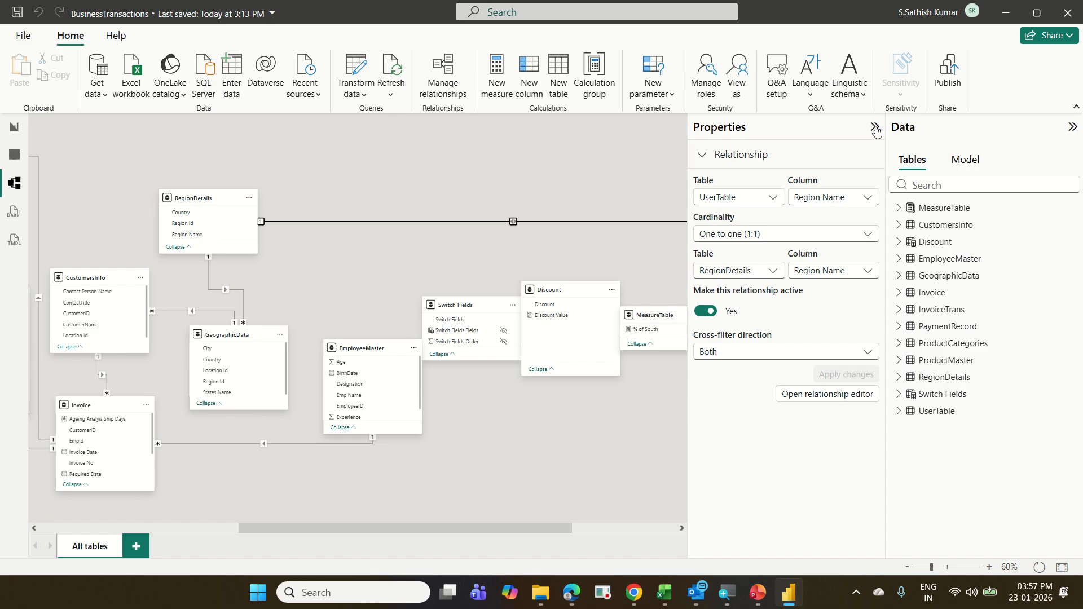
left_click(875, 128)
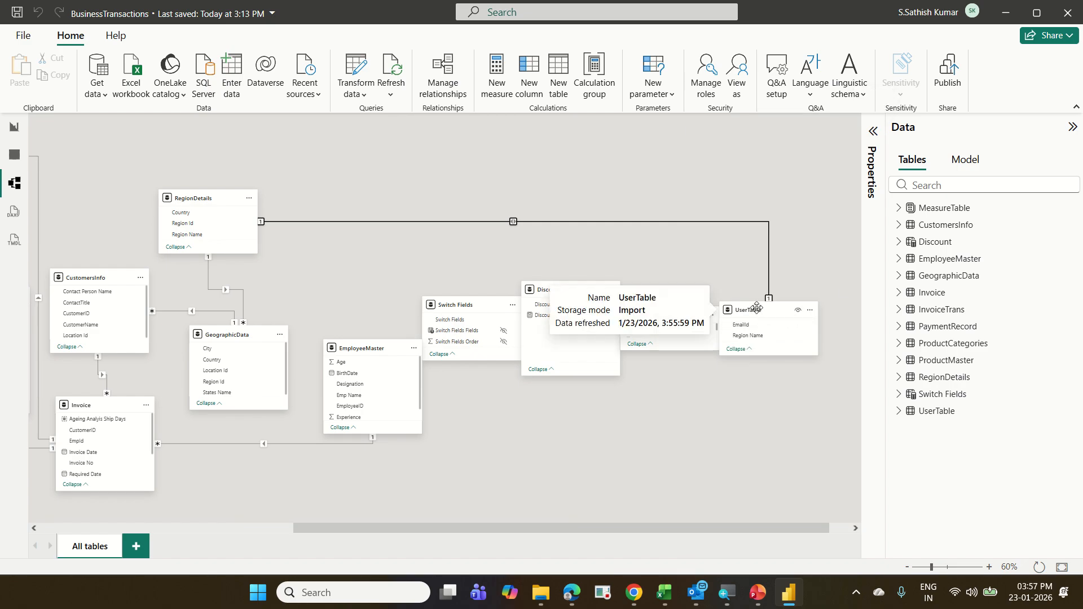
left_click_drag(757, 308, 497, 226)
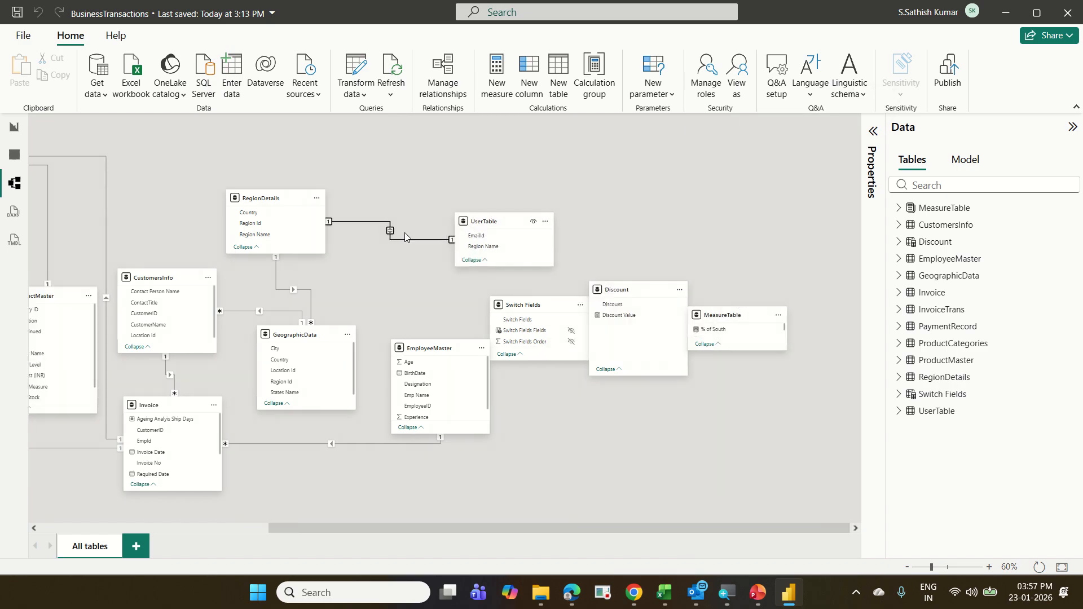
left_click(361, 225)
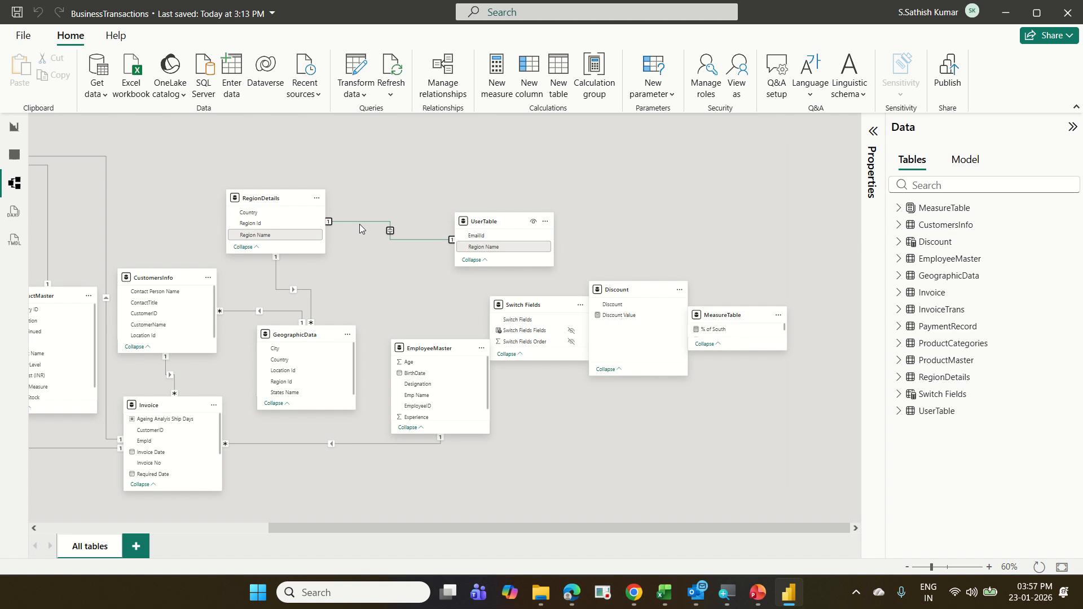
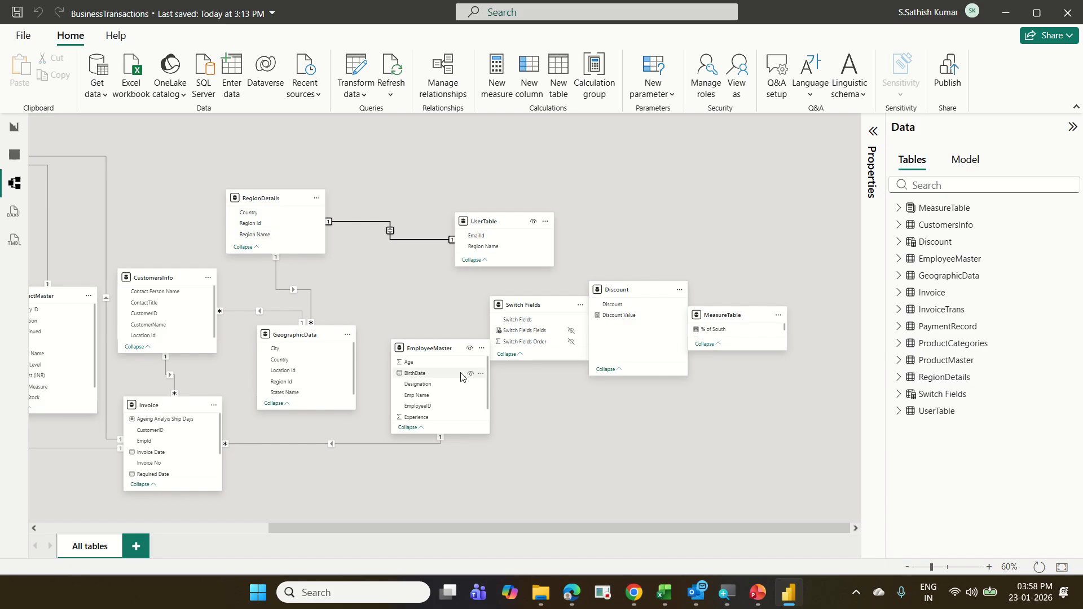
Step: Move the Discount table lower in the model diagram, clear of Switch Fields, and return to the report view
left_click_drag(624, 299, 626, 394)
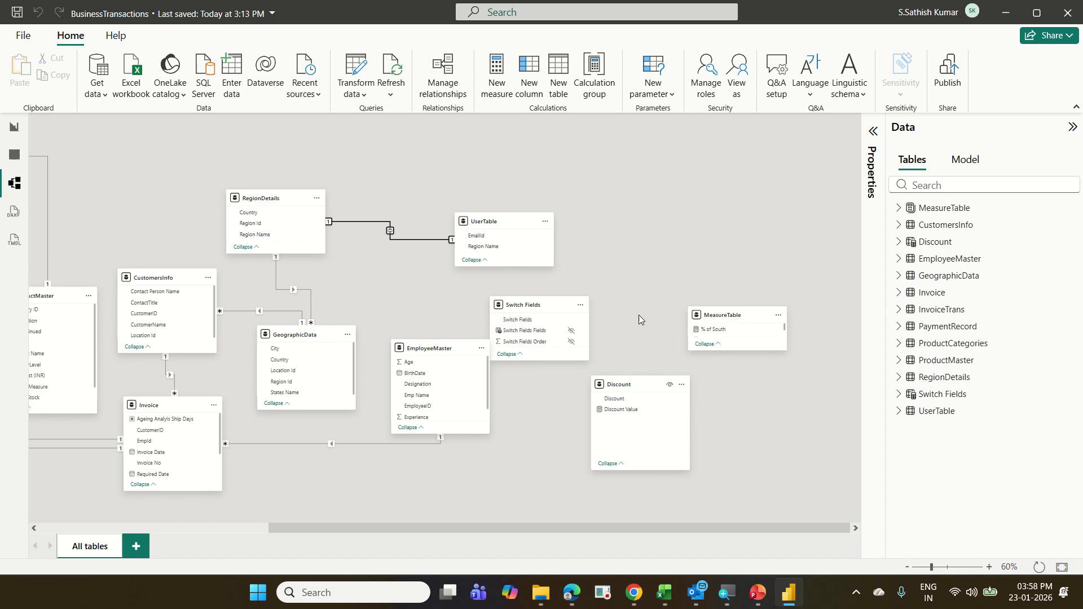
left_click(13, 129)
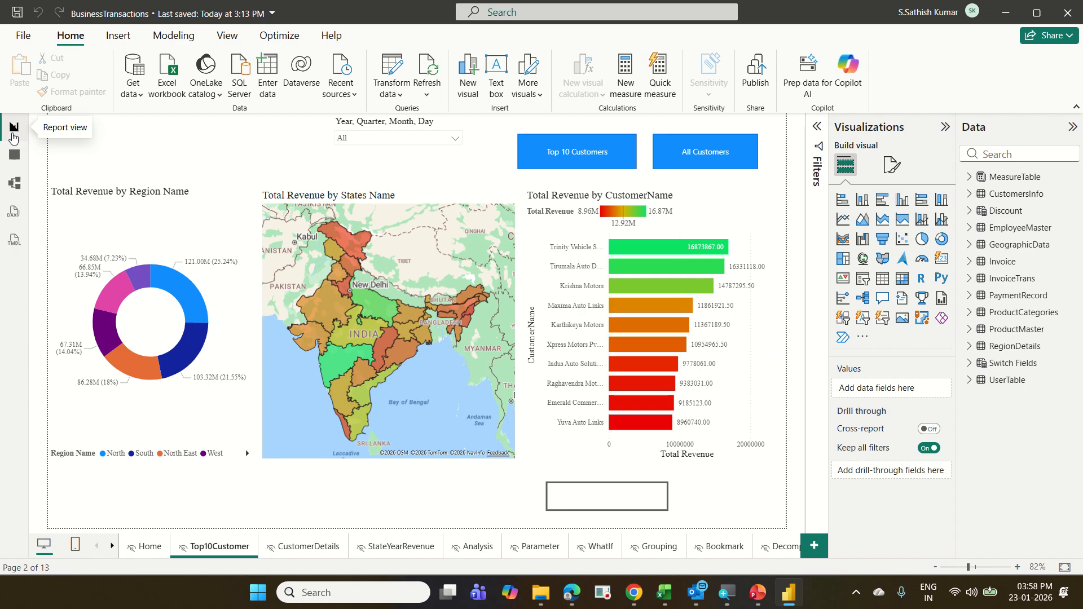
Step: Add the DAX filter [EmailId] ==USERPRINCIPALNAME() on UserTable to the NorthRegion role and save the role changes
left_click(185, 44)
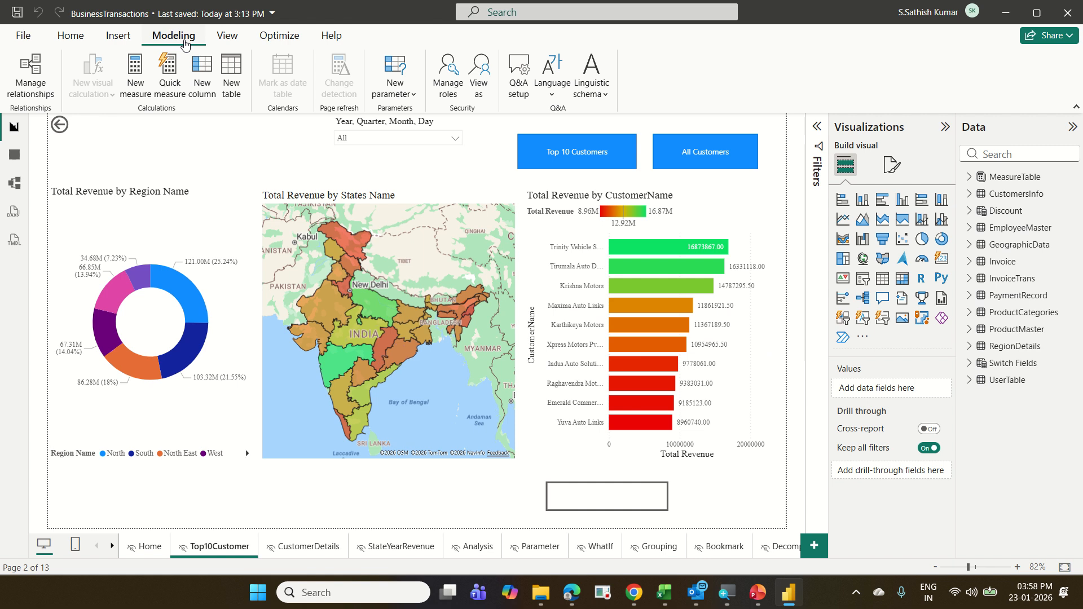
left_click(449, 97)
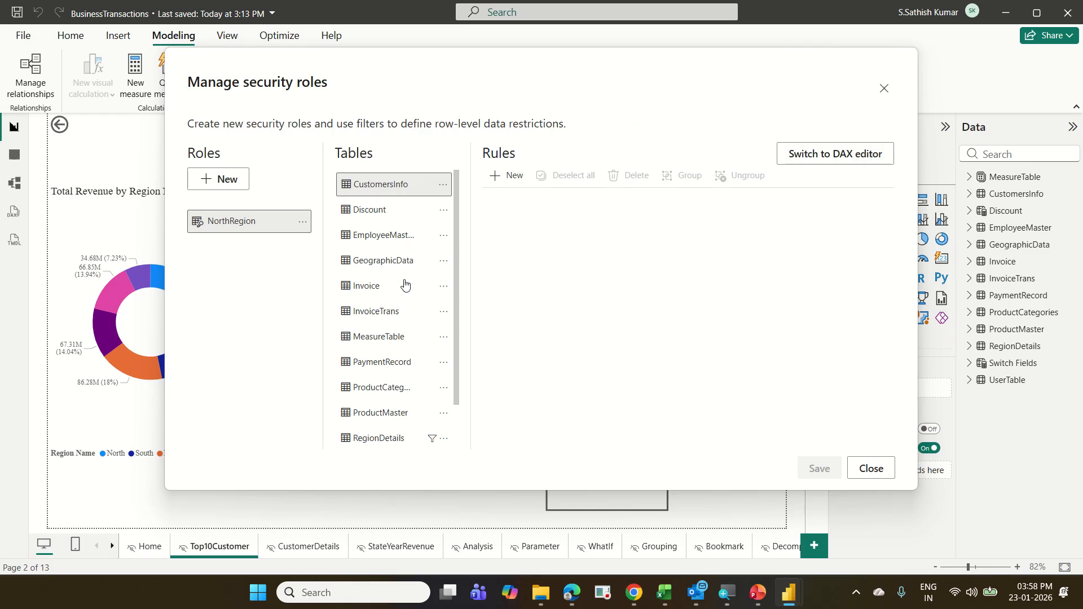
scroll(405, 284, "down", 2)
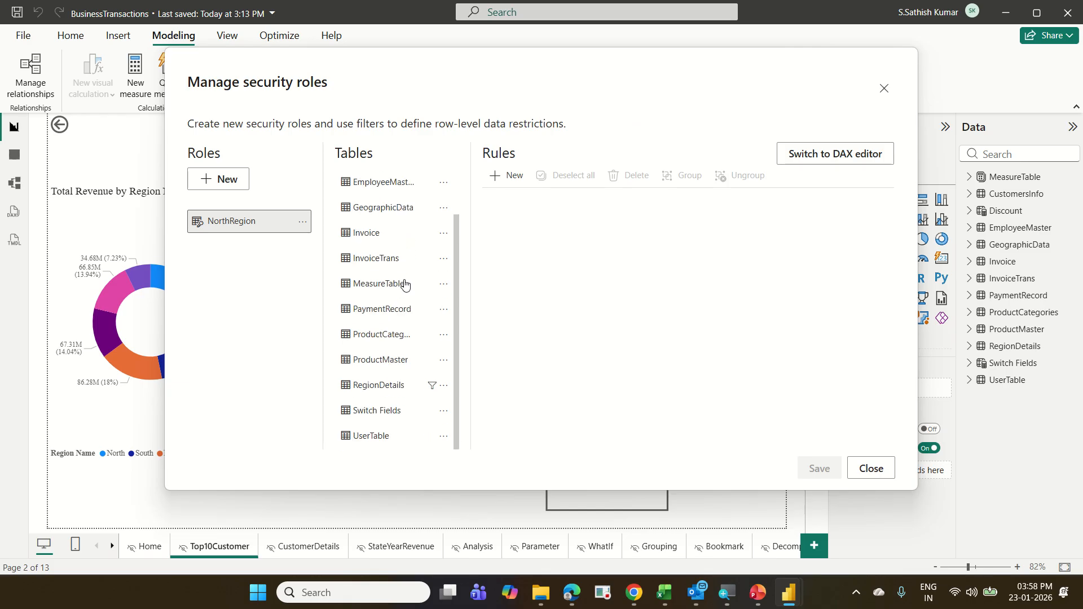
left_click(374, 444)
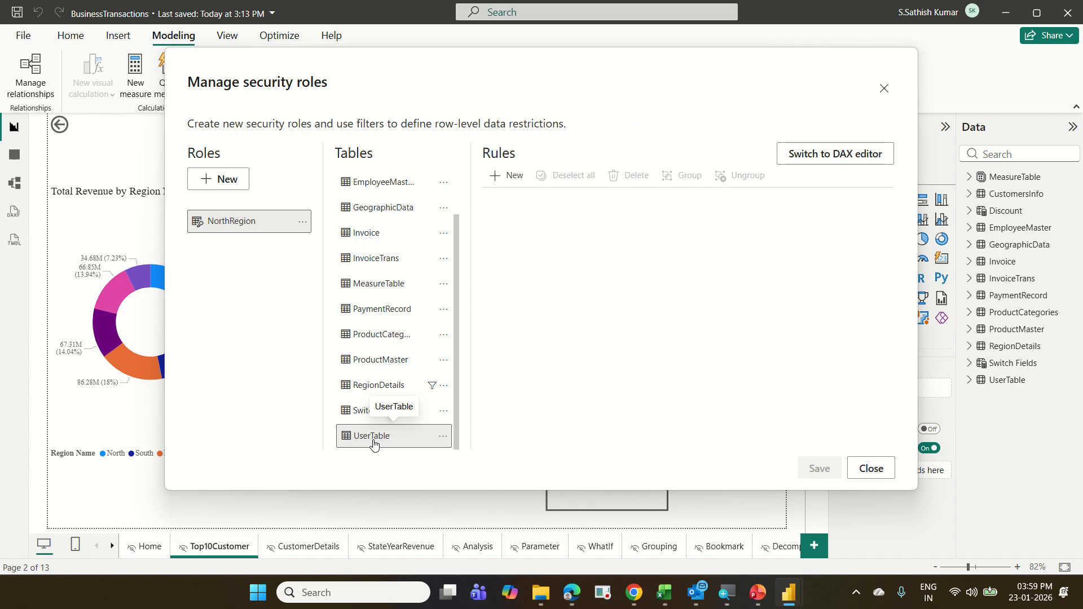
left_click(514, 180)
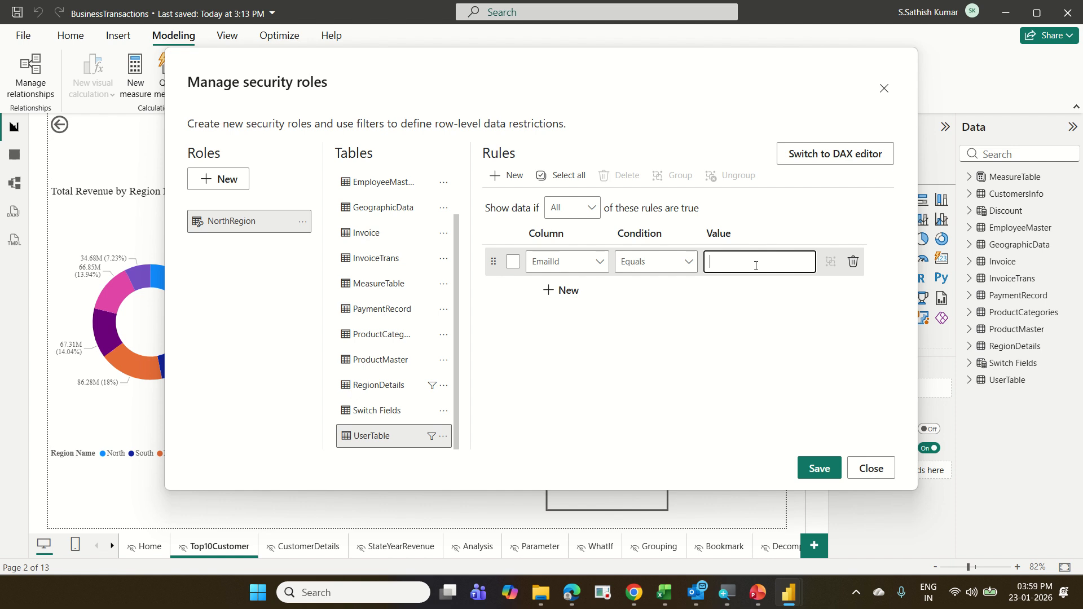
left_click(837, 159)
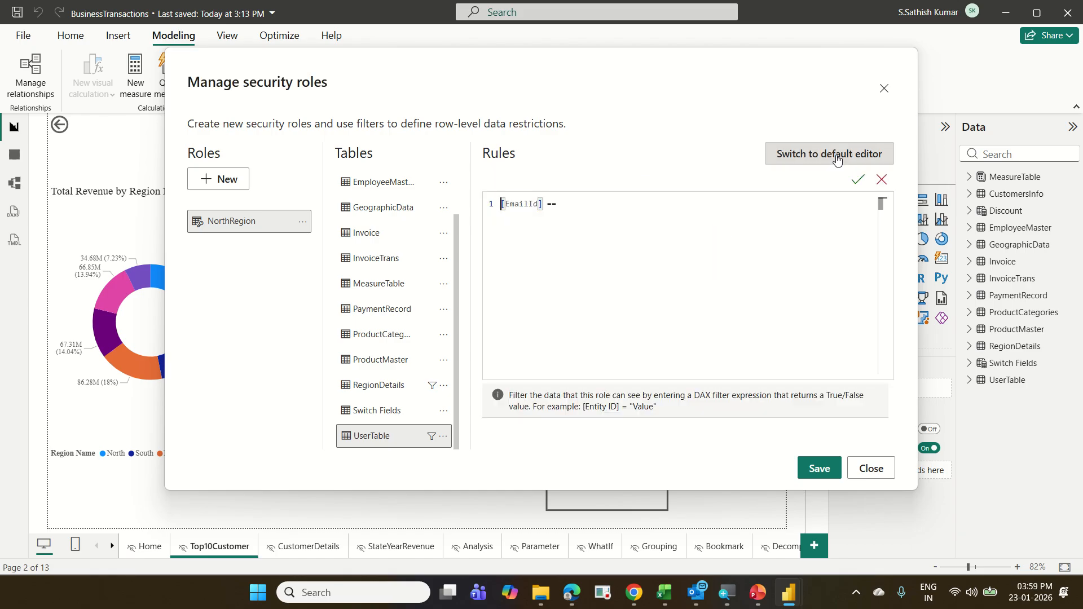
left_click(563, 203)
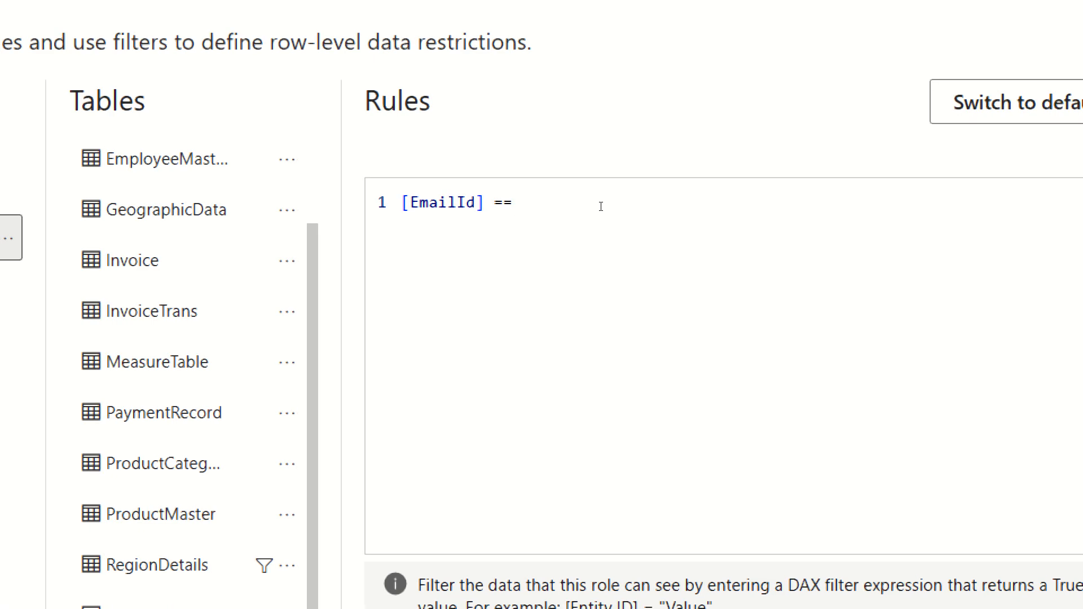
type("use")
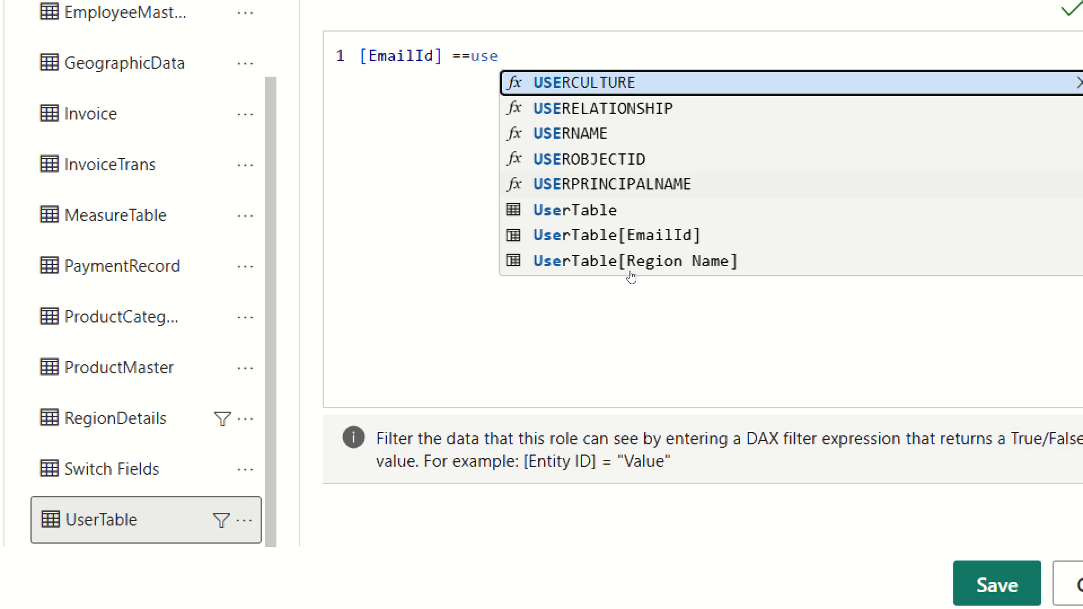
left_click(631, 184)
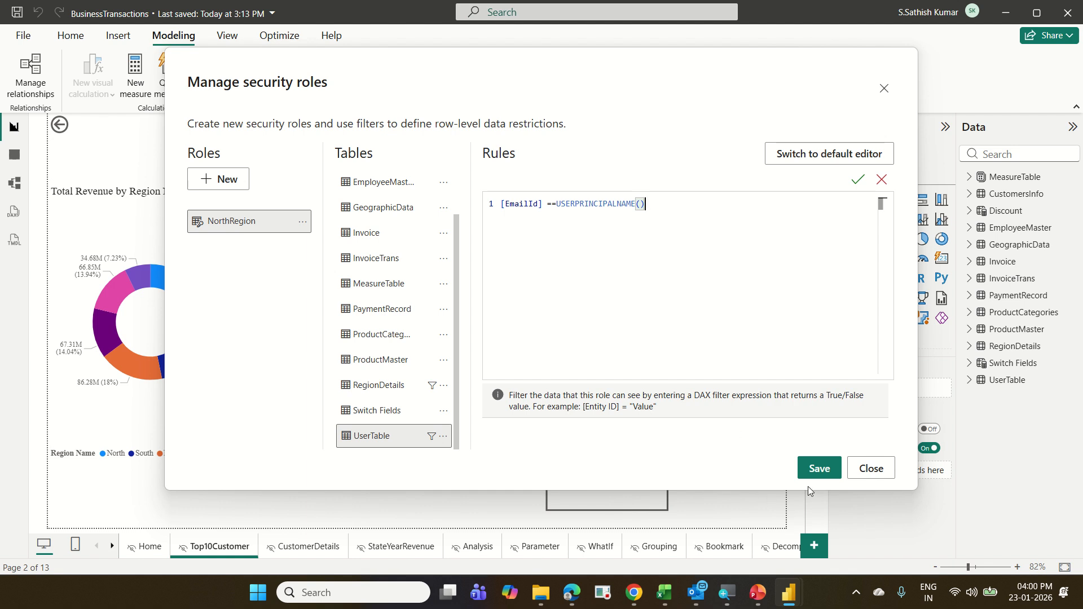
left_click(819, 472)
left_click(819, 468)
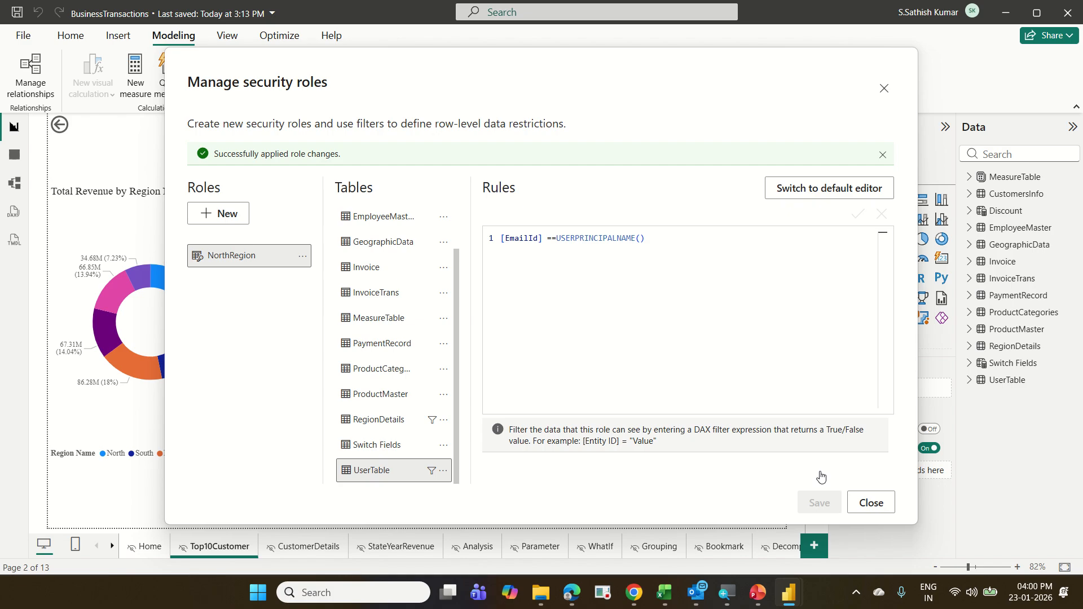
left_click(871, 502)
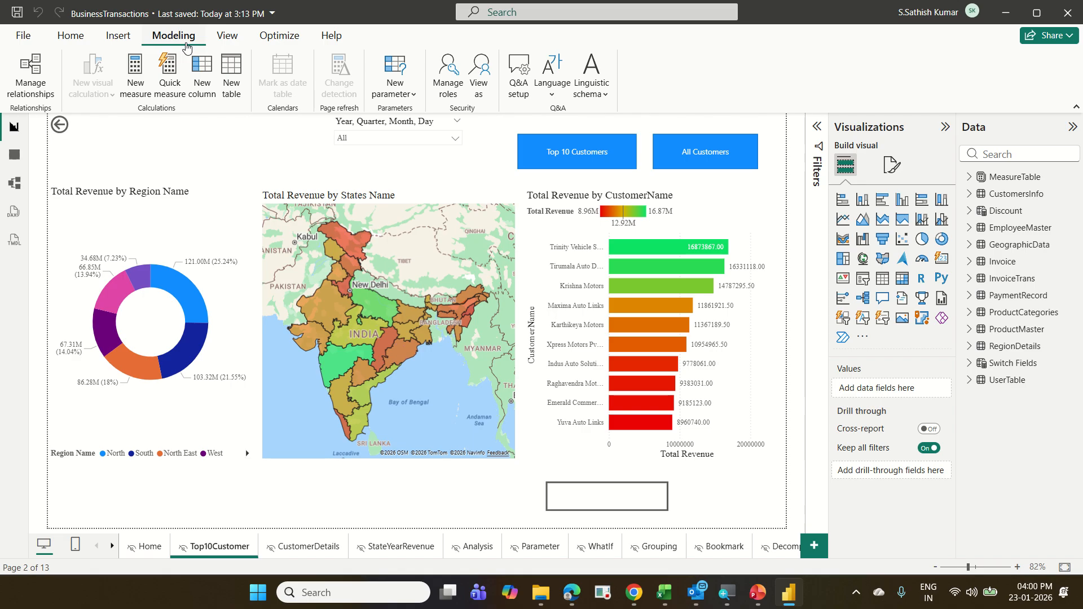
Step: Clear the USERPRINCIPALNAME() filter on UserTable from the NorthRegion role and save the role changes
left_click(483, 96)
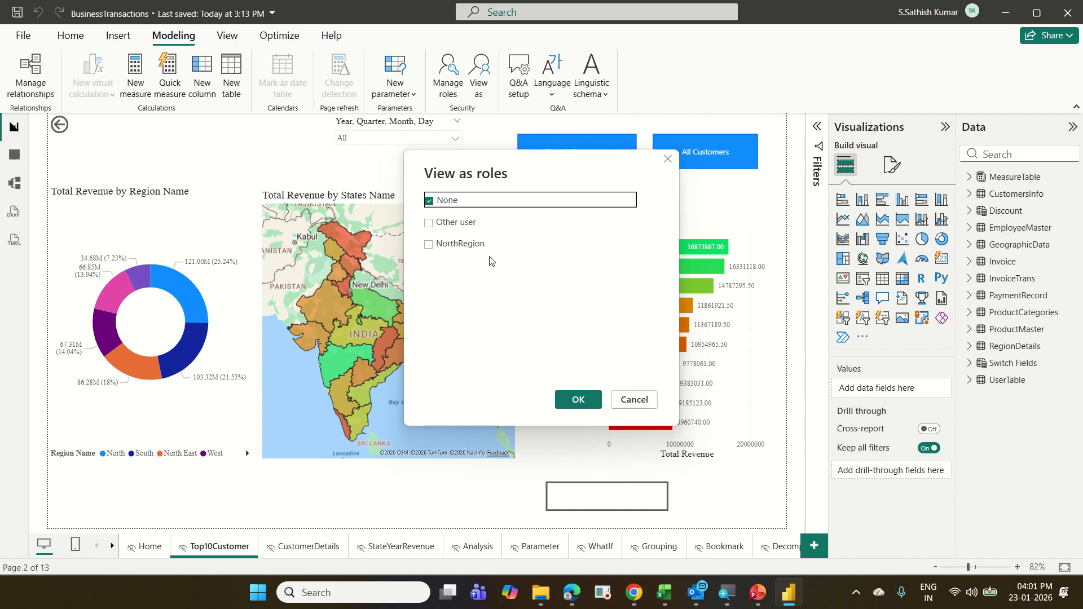
left_click(633, 396)
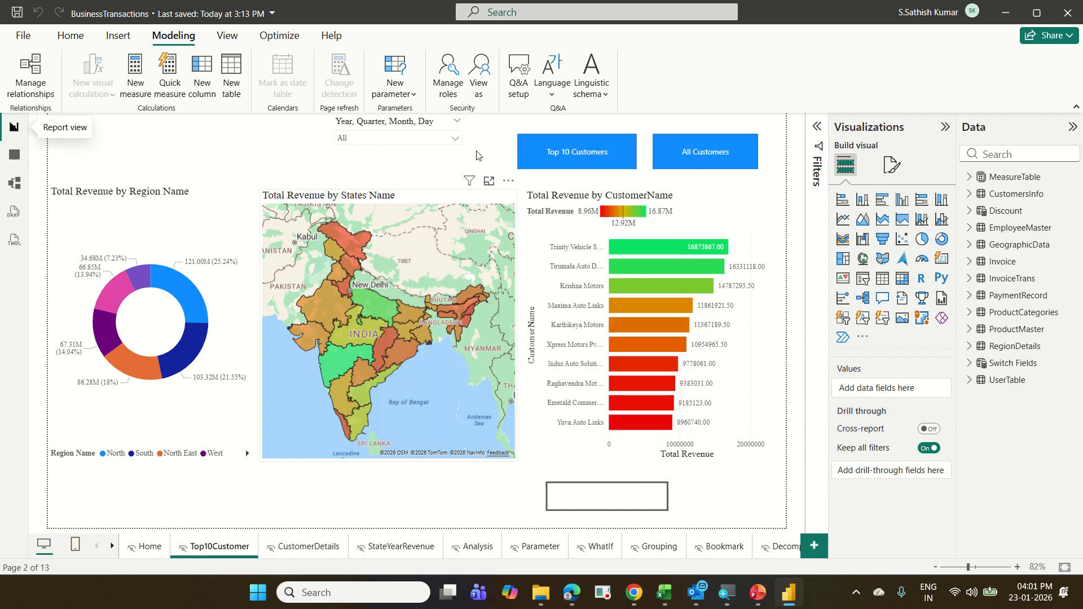
left_click(449, 93)
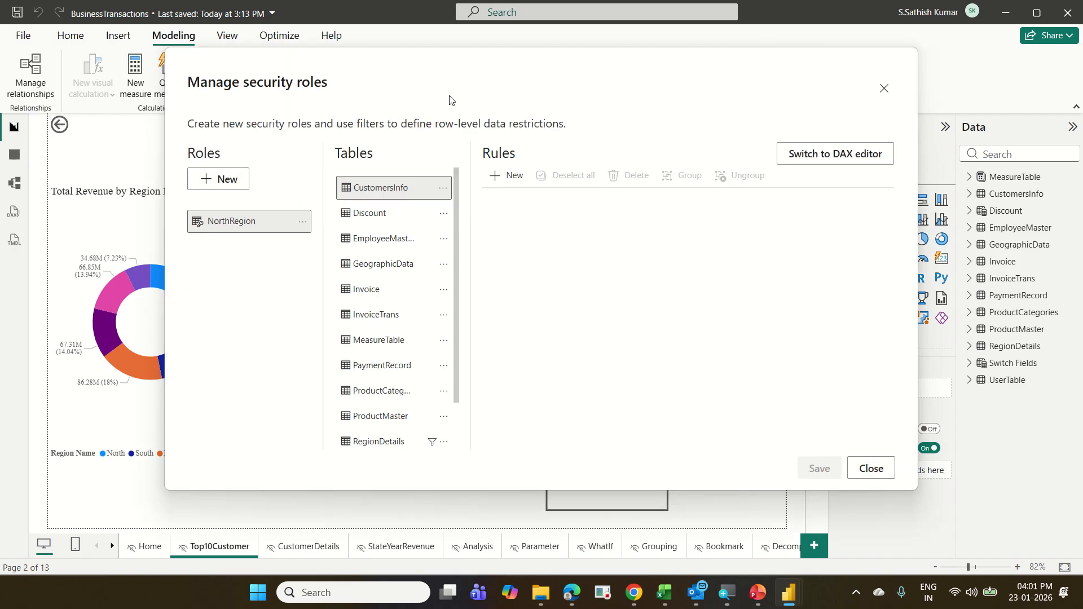
scroll(412, 376, "down", 2)
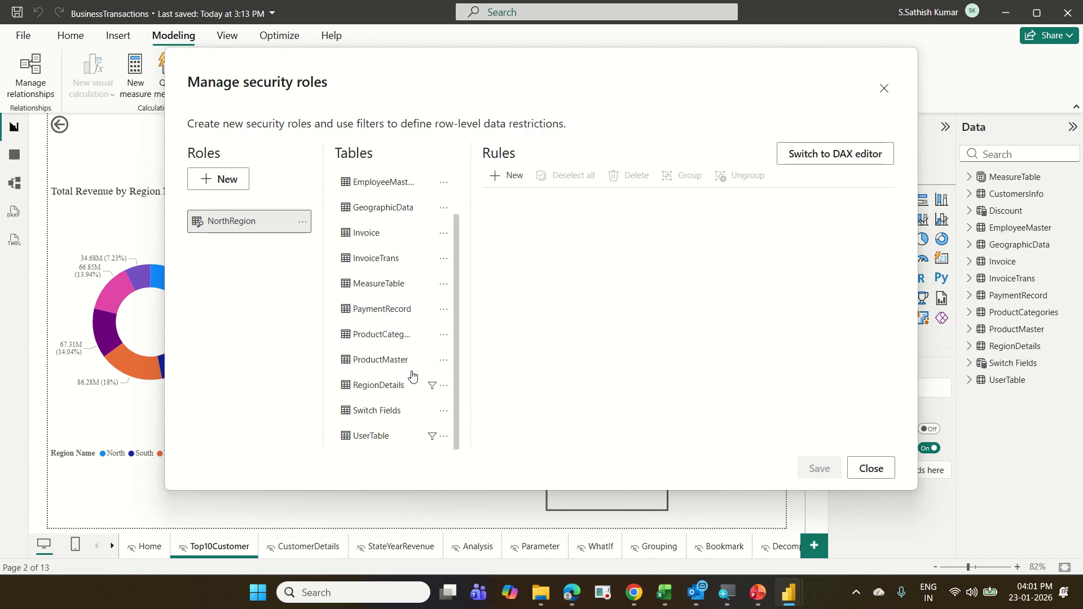
scroll(412, 376, "up", 2)
scroll(413, 376, "down", 2)
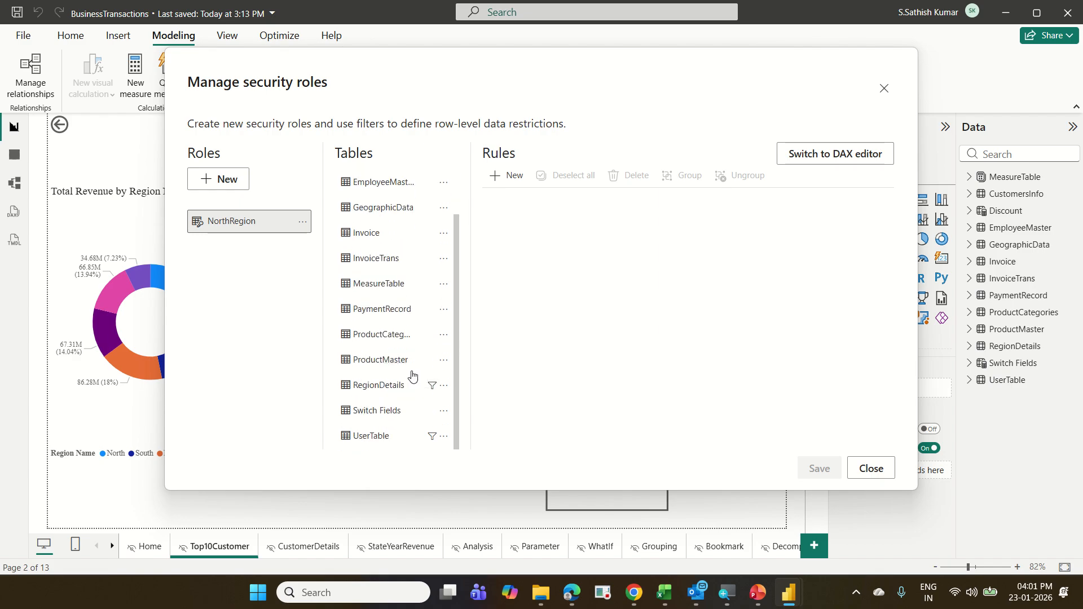
left_click(402, 437)
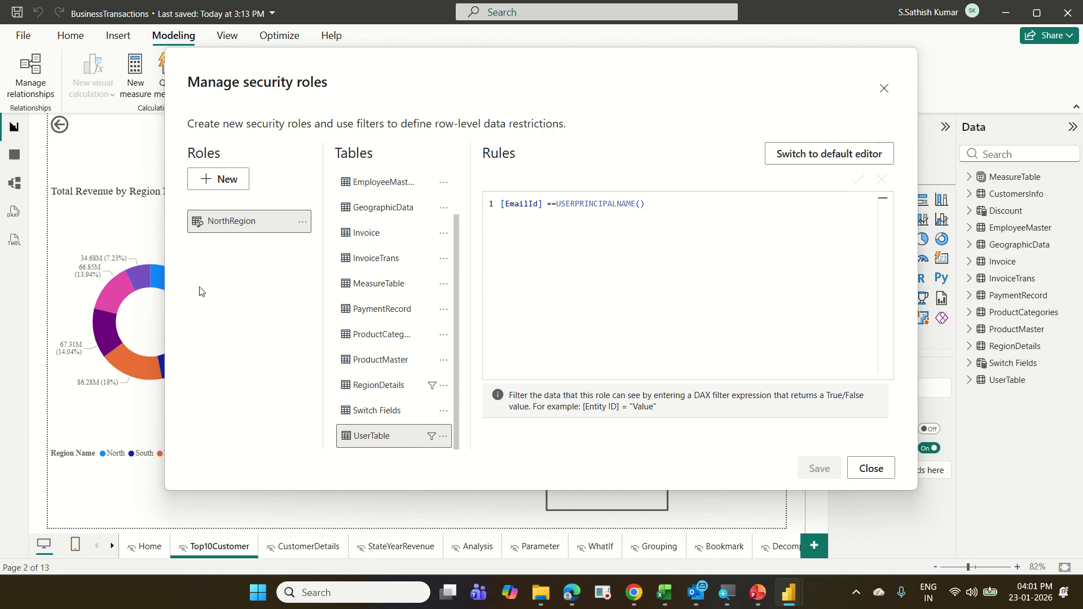
left_click(443, 437)
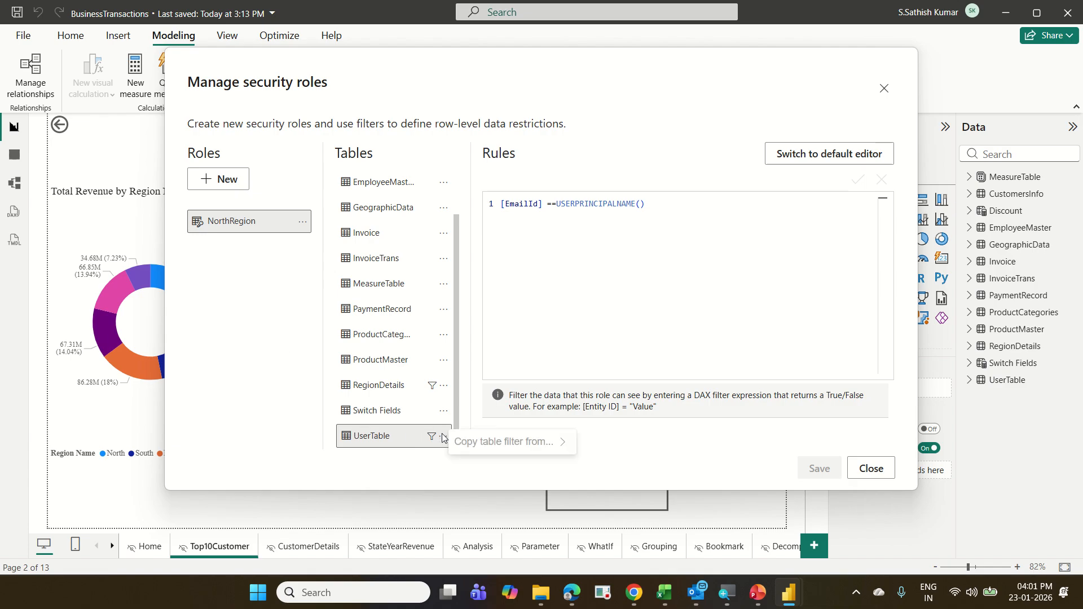
left_click(412, 438)
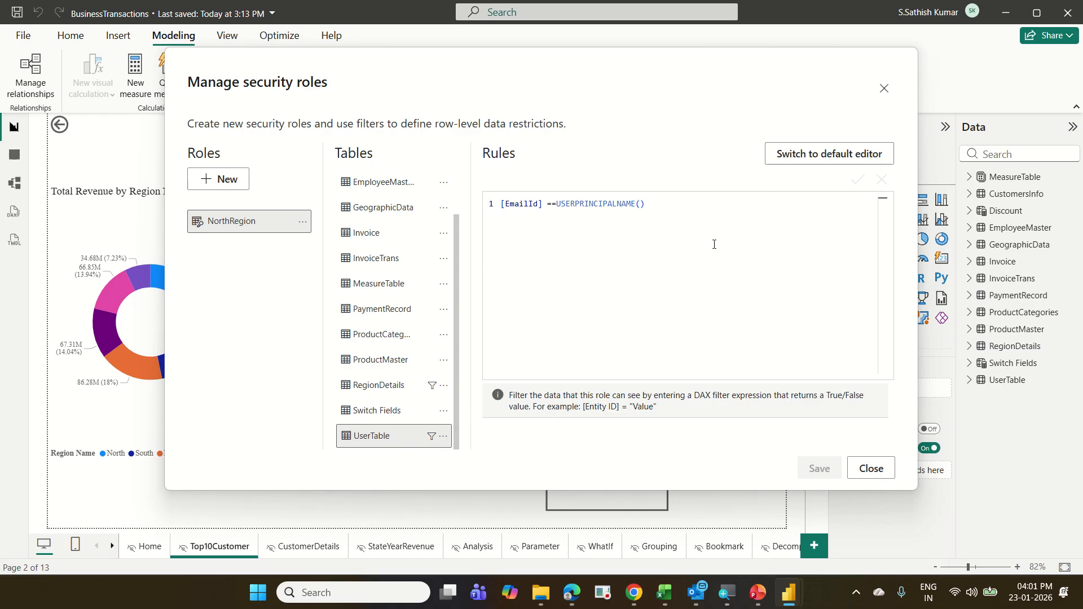
left_click_drag(671, 219, 414, 205)
key("BackSpace")
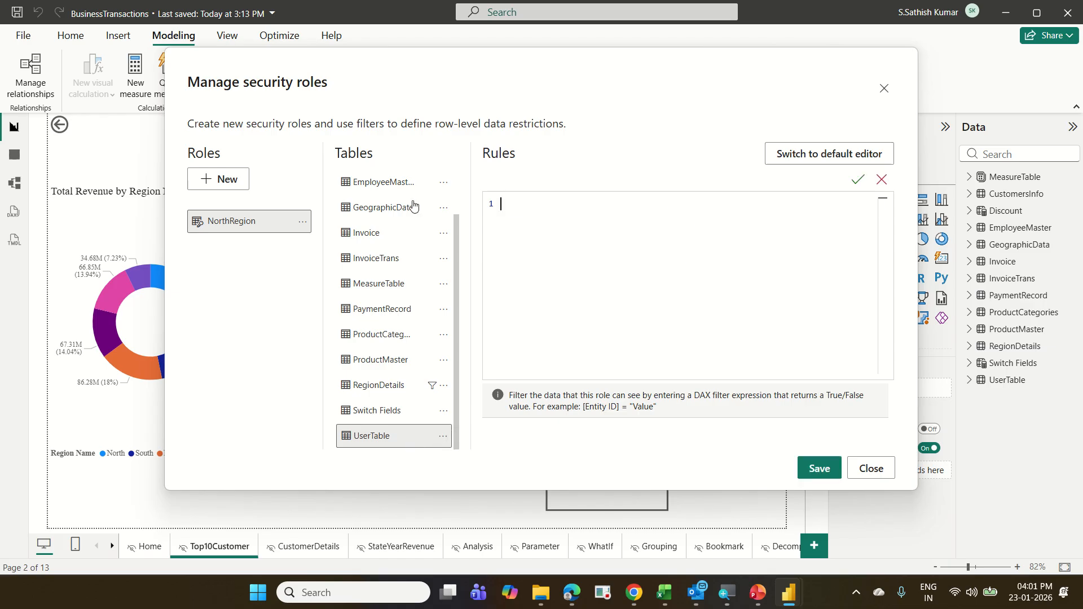
left_click(818, 468)
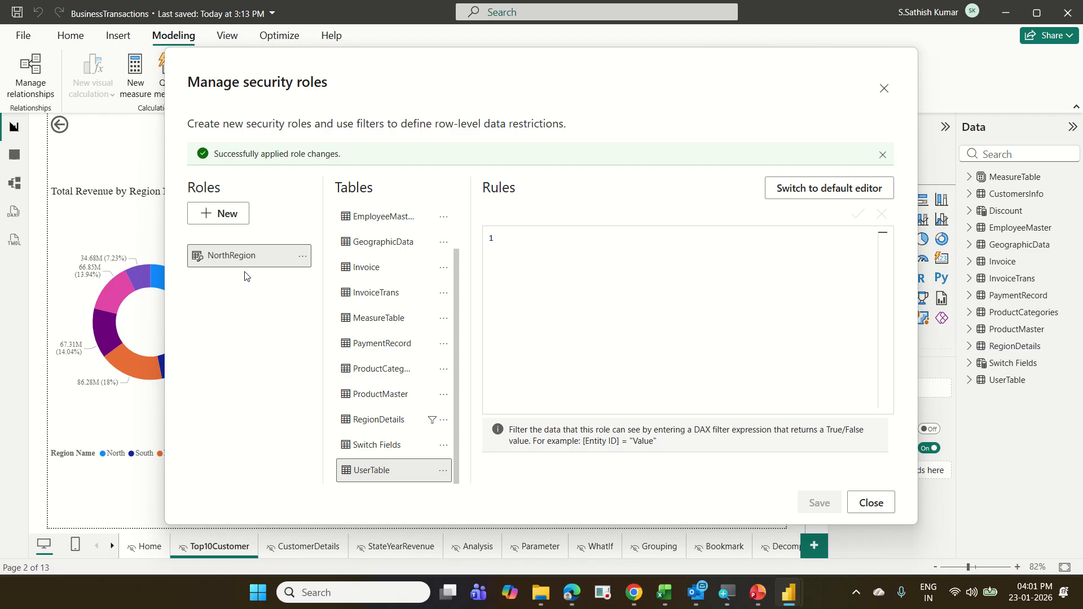
Step: Create a new security role named DynamicRole
left_click(228, 214)
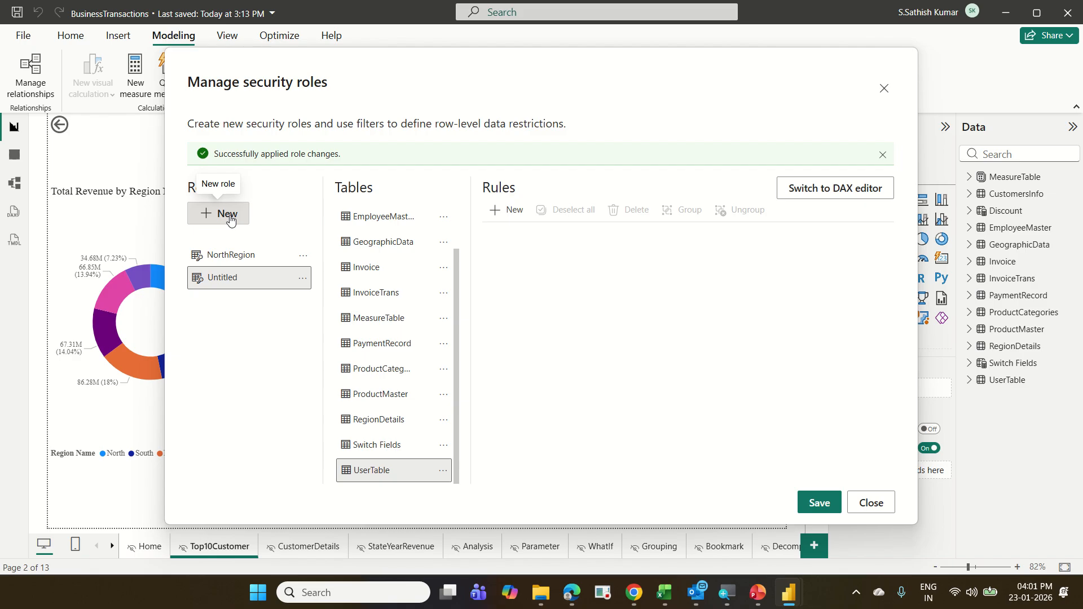
left_click(233, 282)
key("BackSpace")
key("BackSpace")
key("BackSpace")
key("BackSpace")
key("BackSpace")
key("BackSpace")
key("BackSpace")
key("BackSpace")
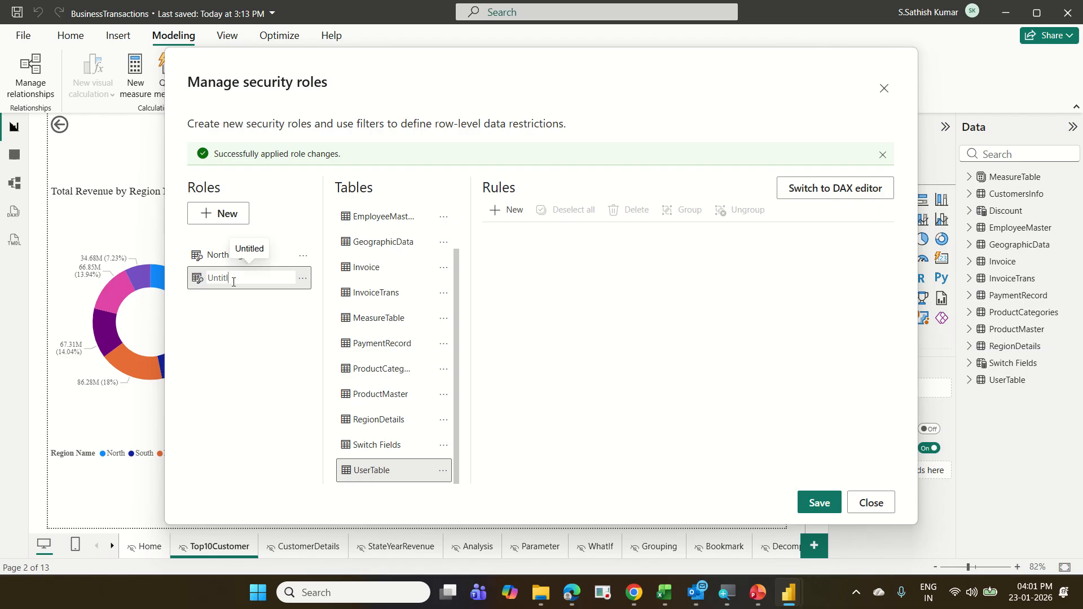
type("DynamicRole")
Step: Filter UserTable in DynamicRole with the DAX rule [EmailId] ==USERPRINCIPALNAME(), save it, and close the security roles dialog
left_click(410, 475)
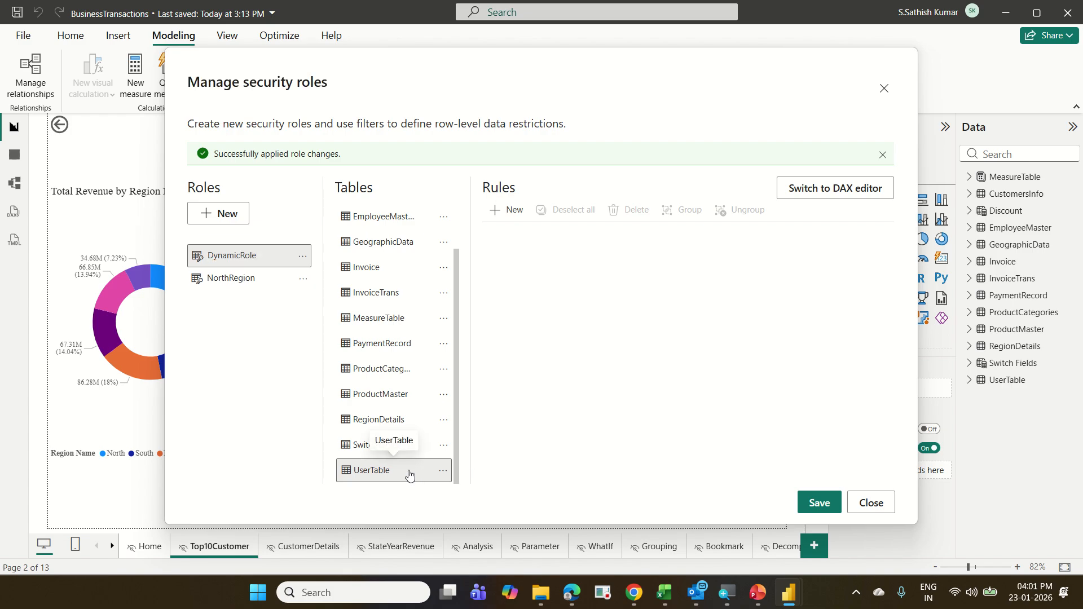
left_click(510, 220)
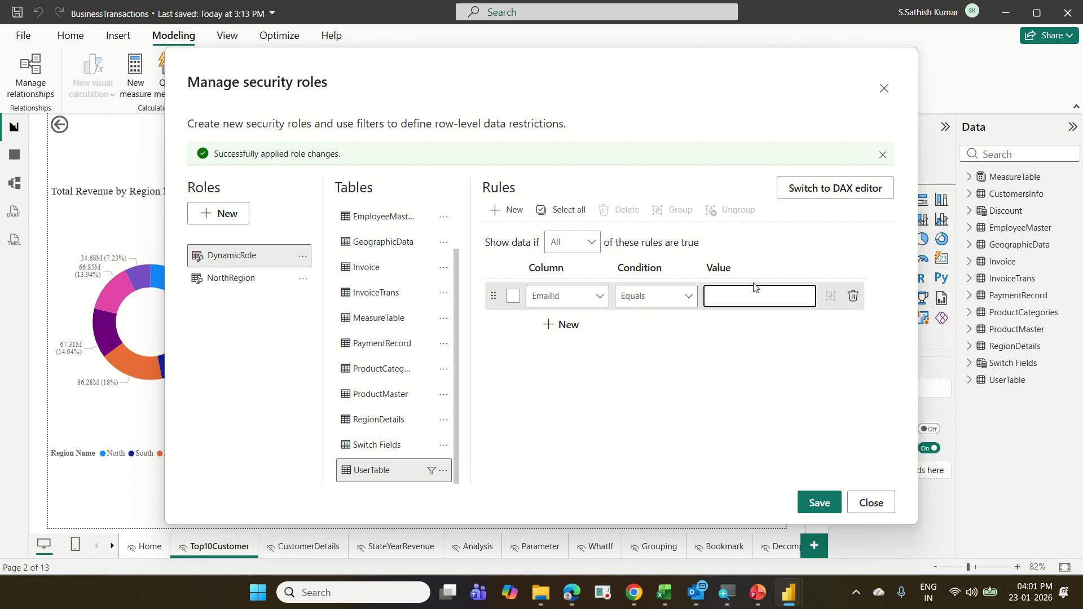
left_click(845, 201)
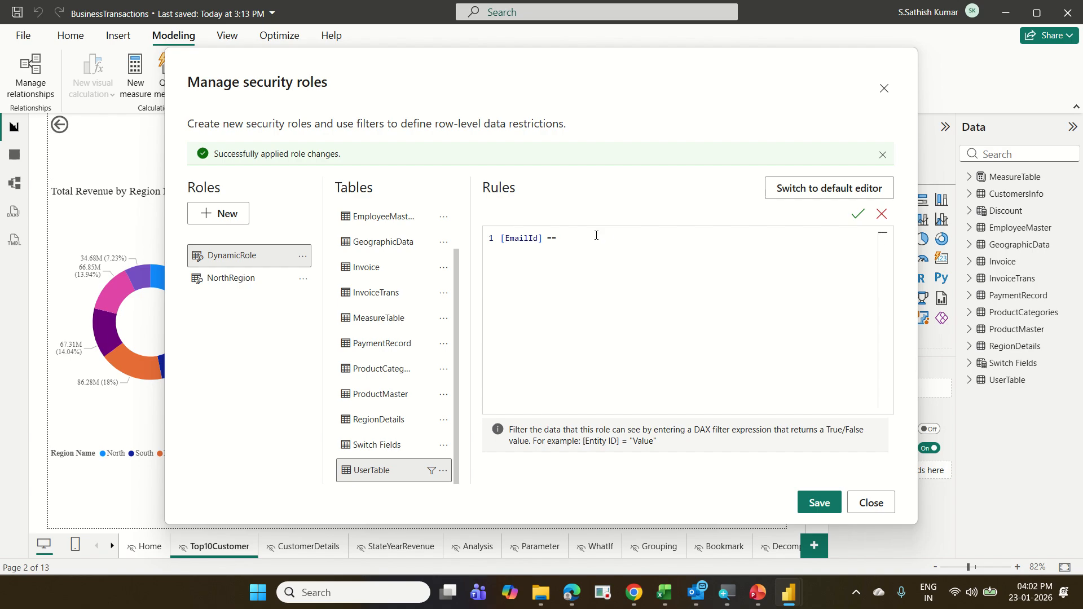
type("user")
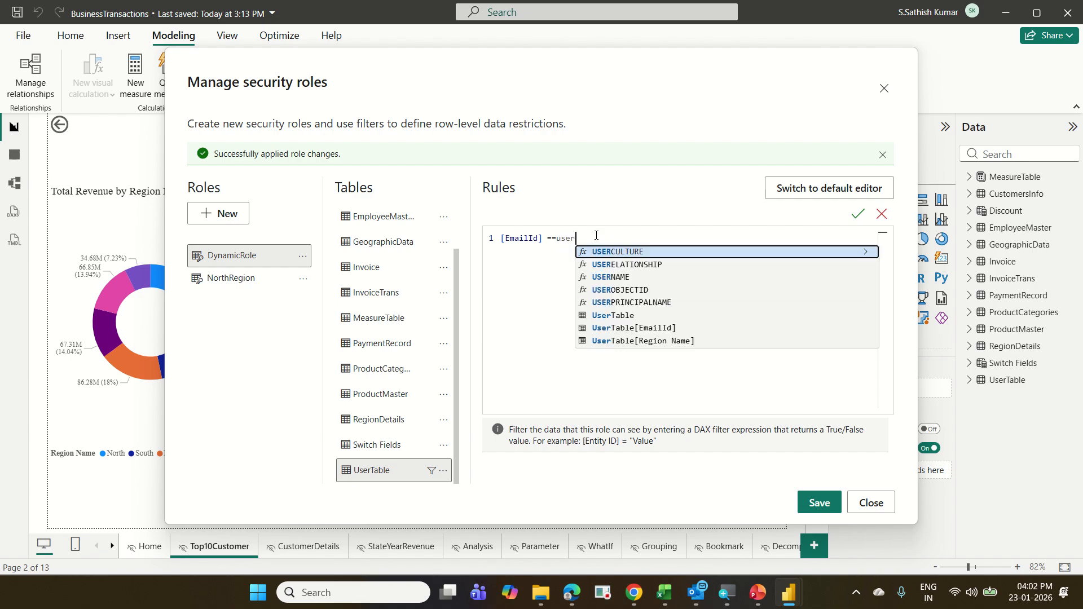
left_click(658, 300)
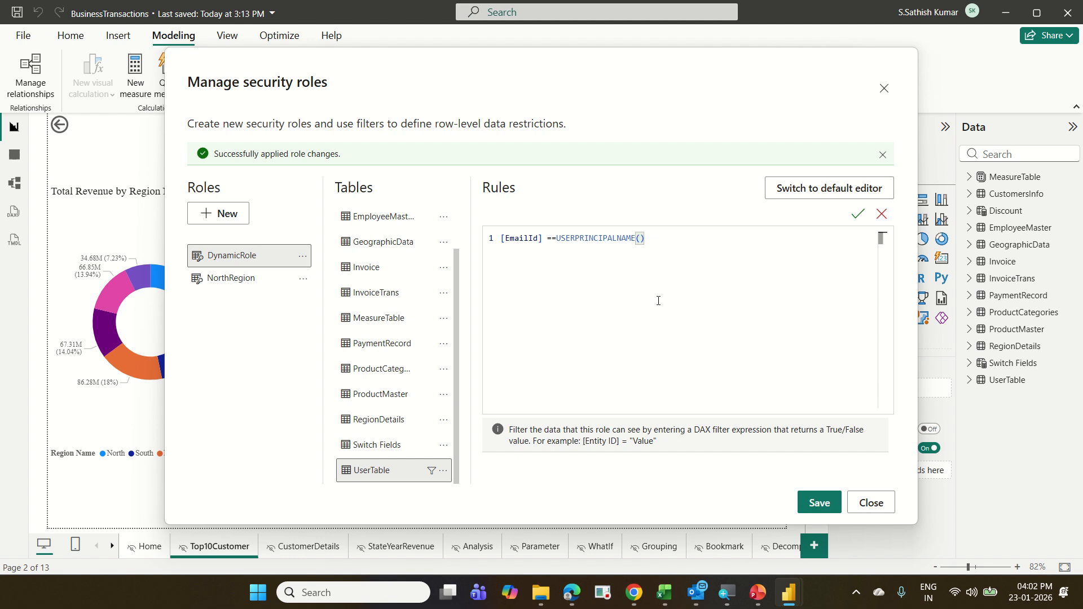
left_click(815, 502)
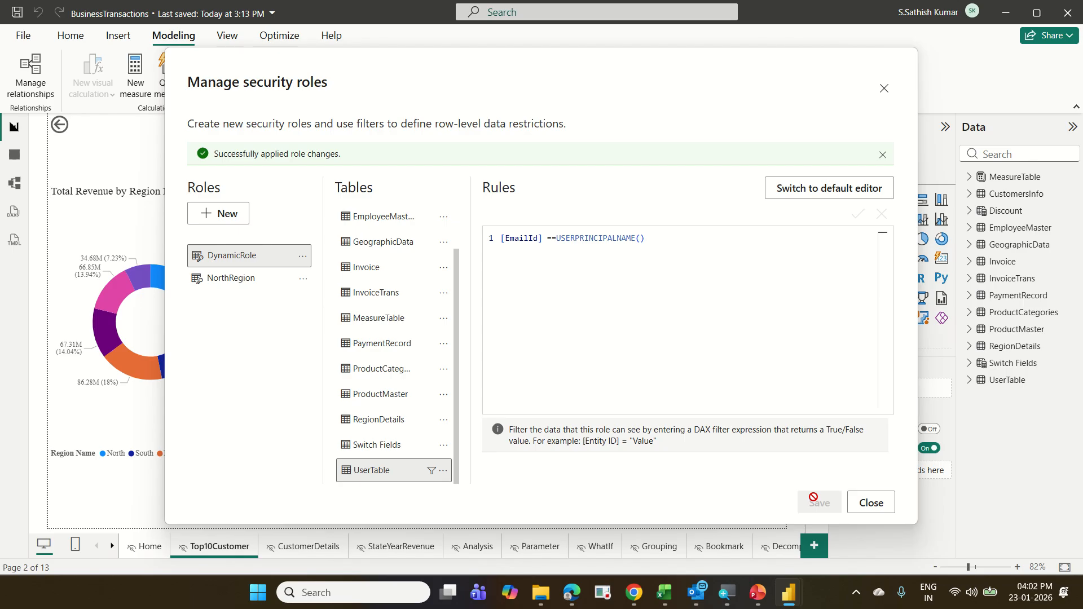
left_click(867, 509)
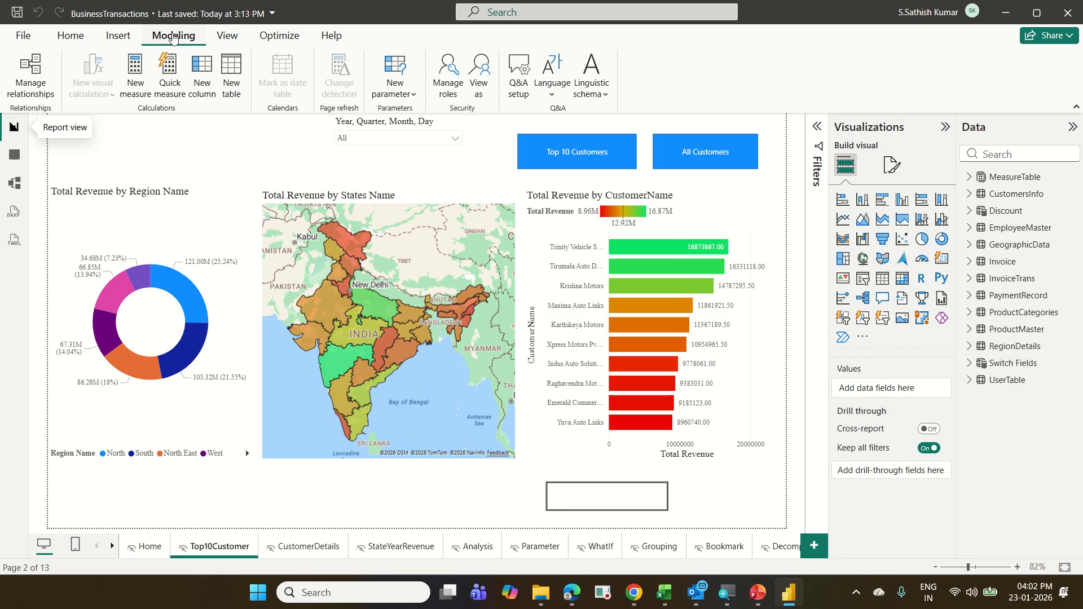
Step: View the report as DynamicRole combined with another user, entering the first test user's e-mail, and check the region revenue chart
left_click(481, 93)
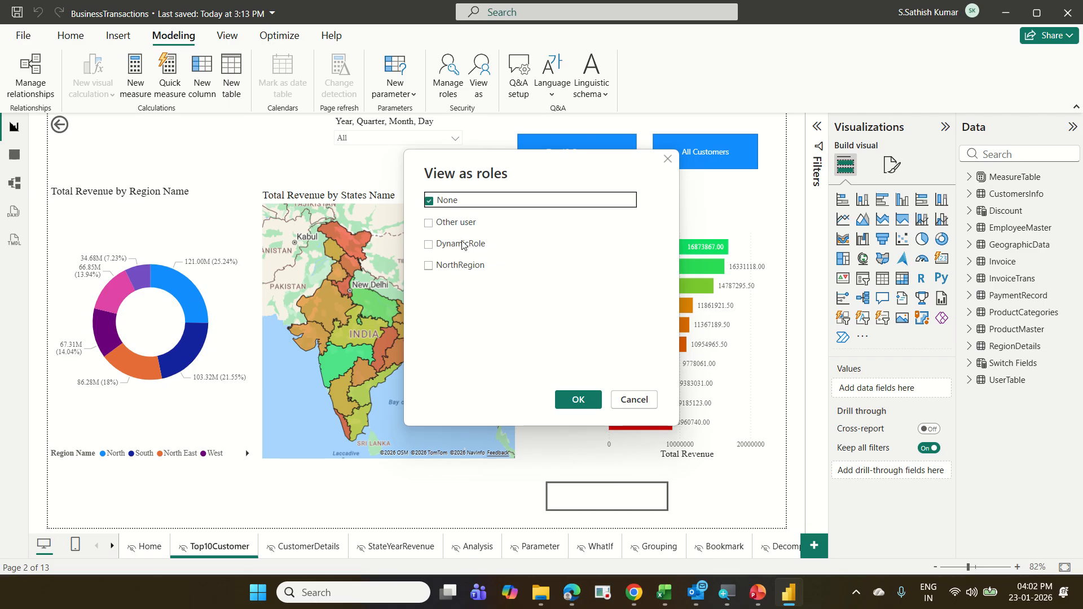
left_click(428, 246)
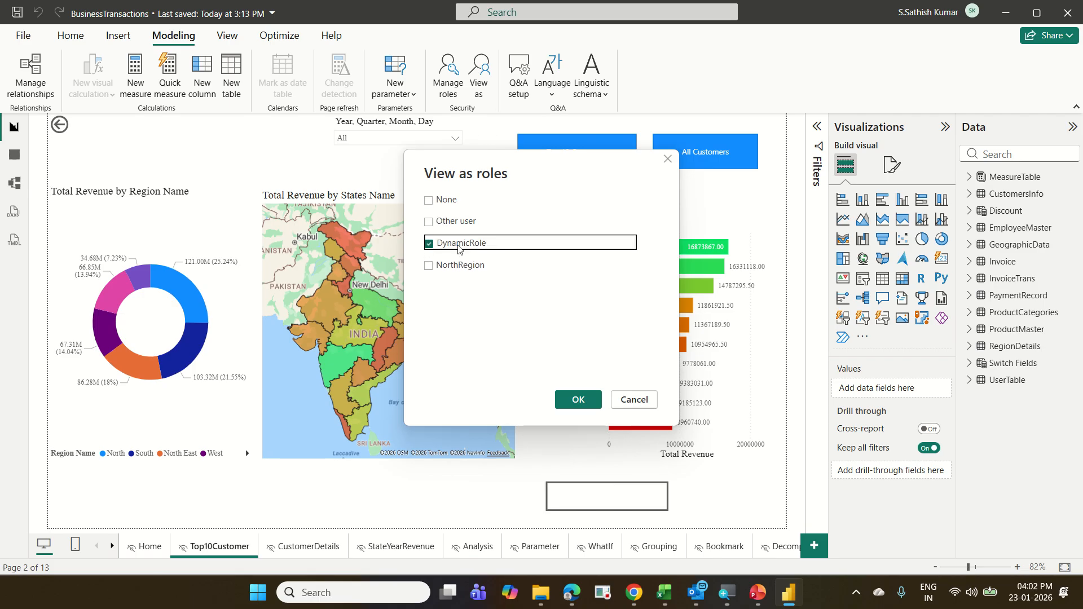
left_click(433, 226)
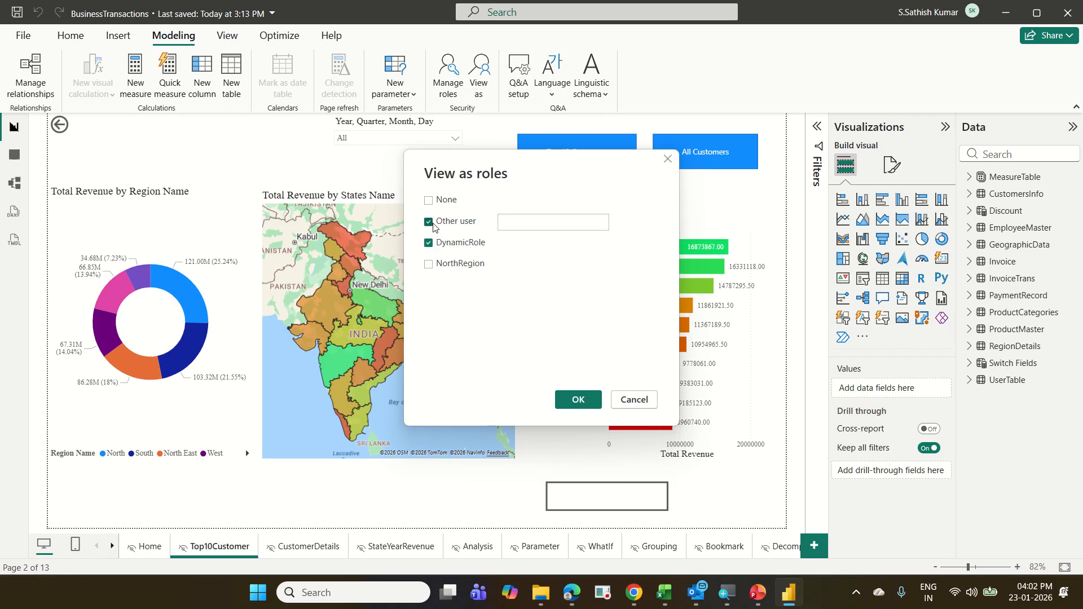
left_click(510, 221)
type("abc@mai")
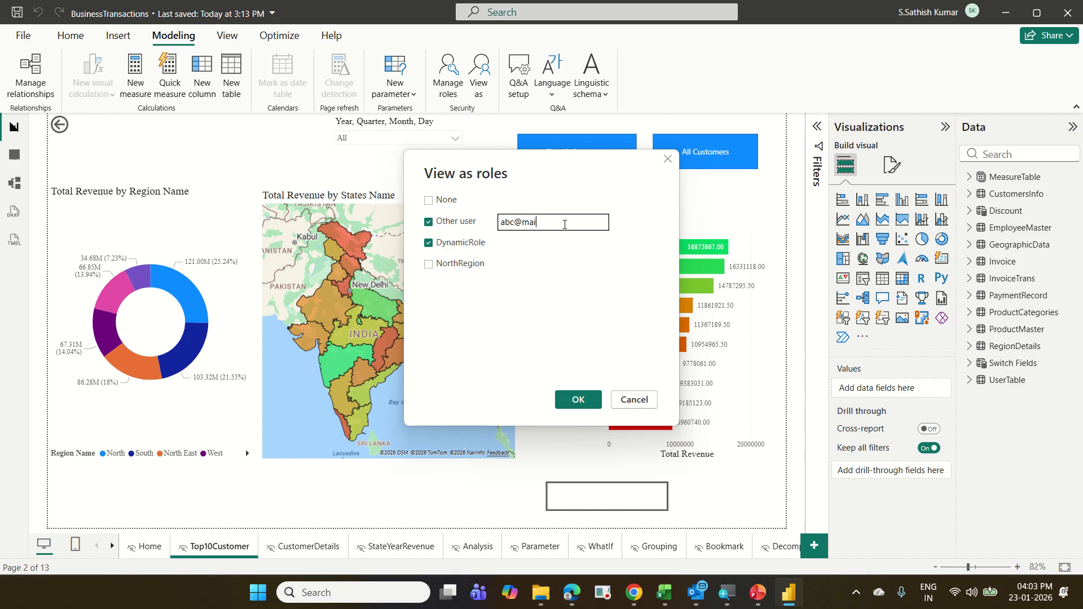
type("l.com")
left_click(581, 400)
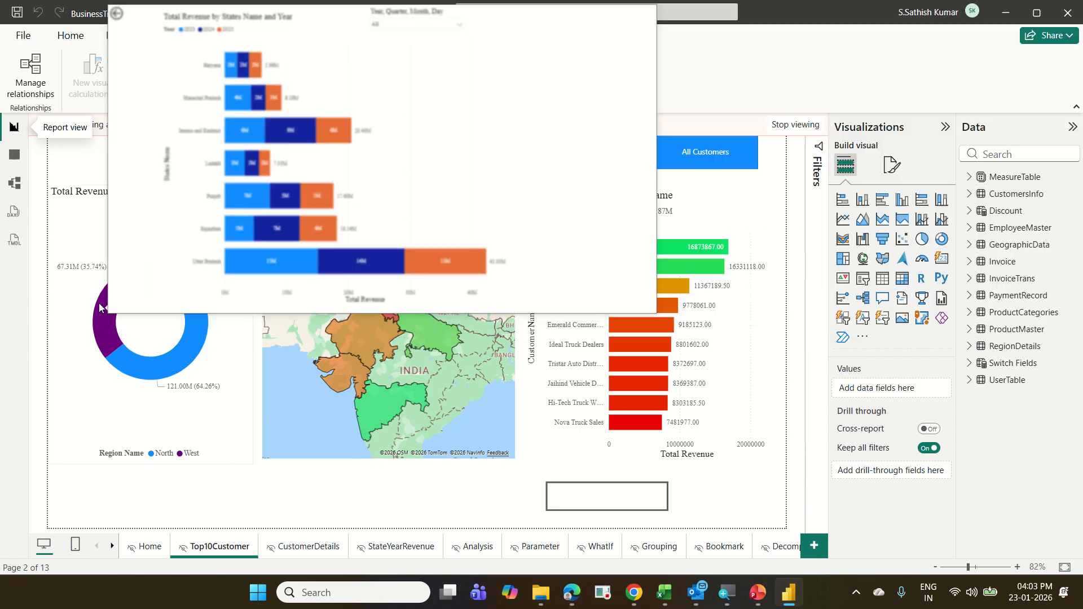
mouse_move(99, 305)
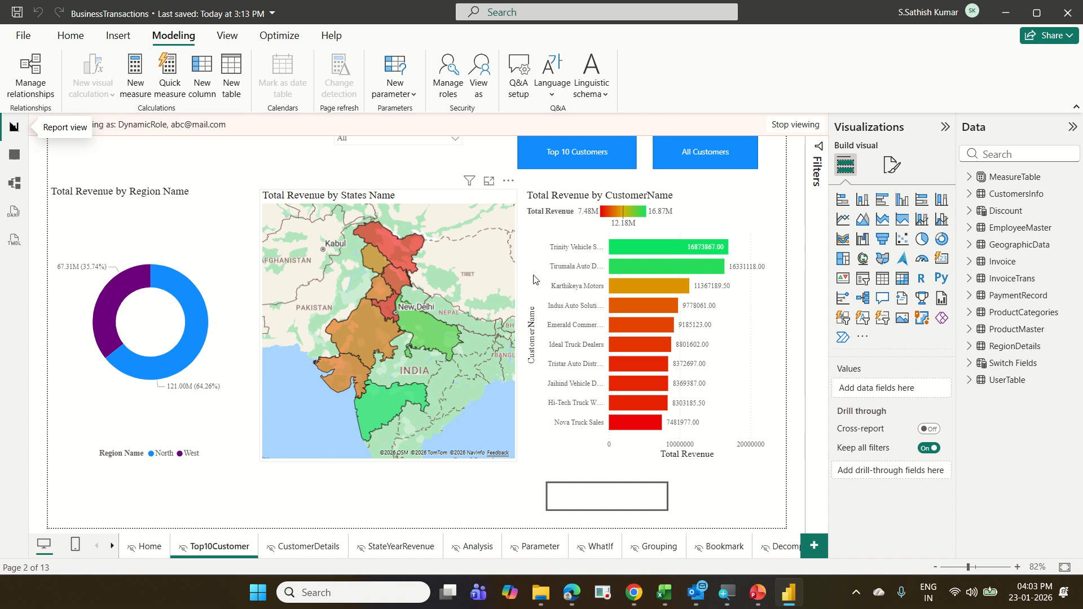
Step: Switch the DynamicRole preview to the second test user by replacing the other user's e-mail
left_click(481, 98)
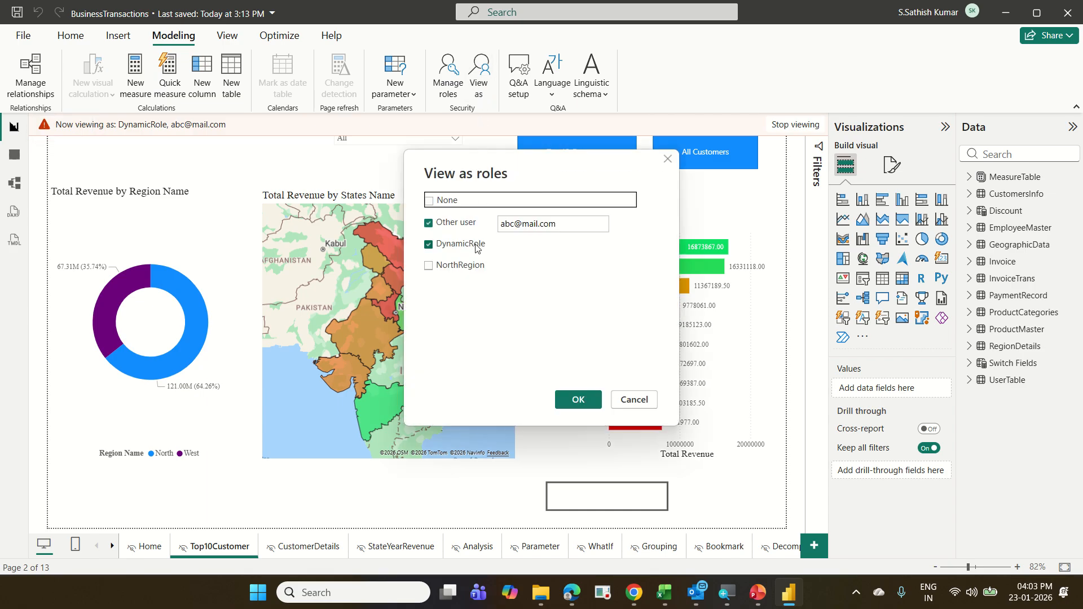
left_click_drag(515, 228, 499, 229)
type("xyz")
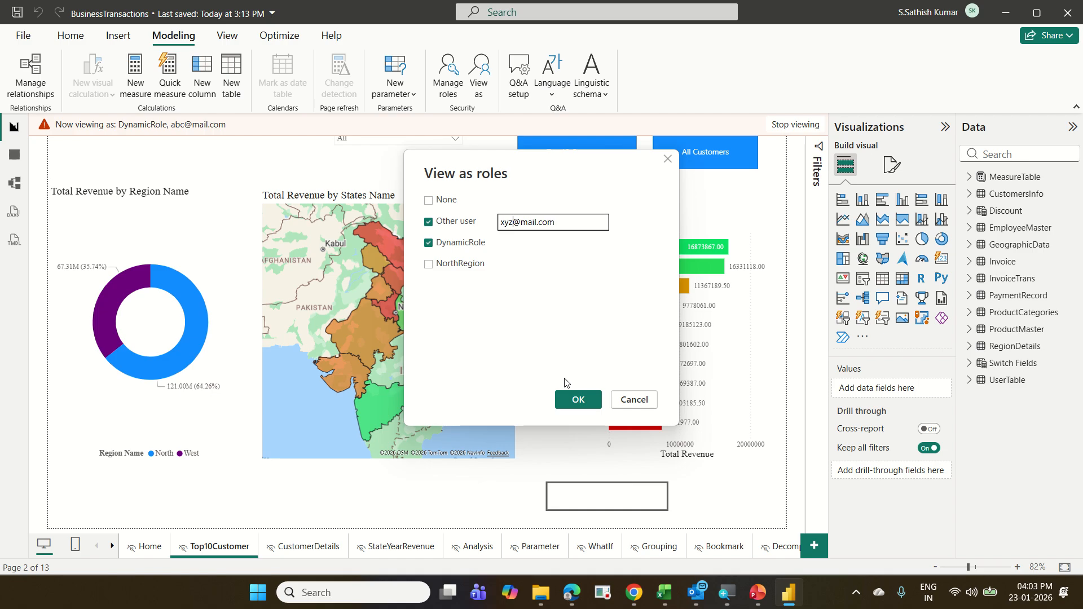
left_click(575, 401)
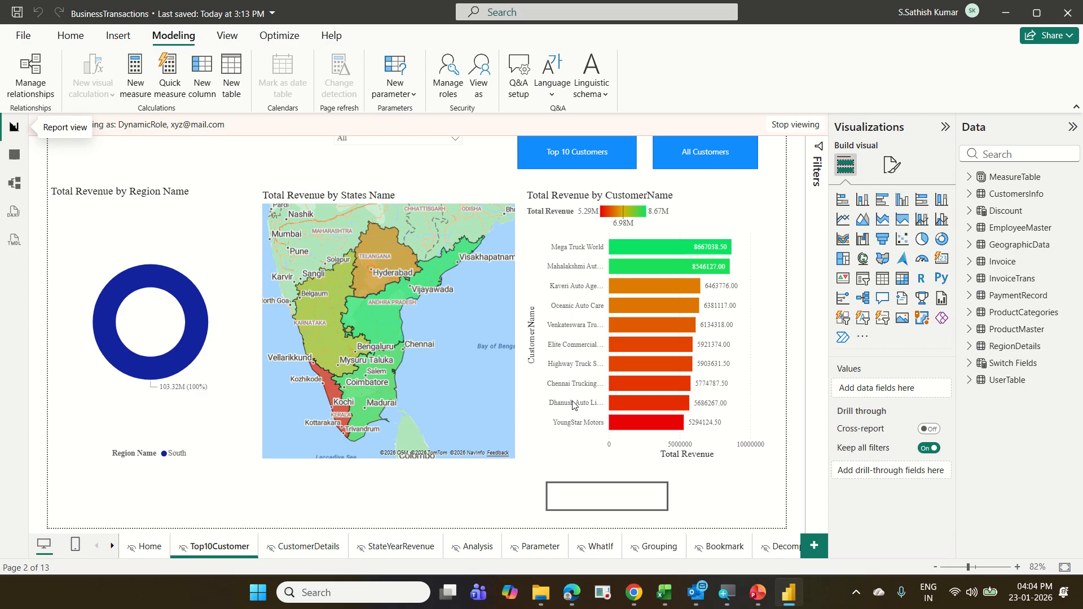
Step: Review the DAX rule on UserTable in DynamicRole, and close the security roles dialog without changes
left_click(446, 85)
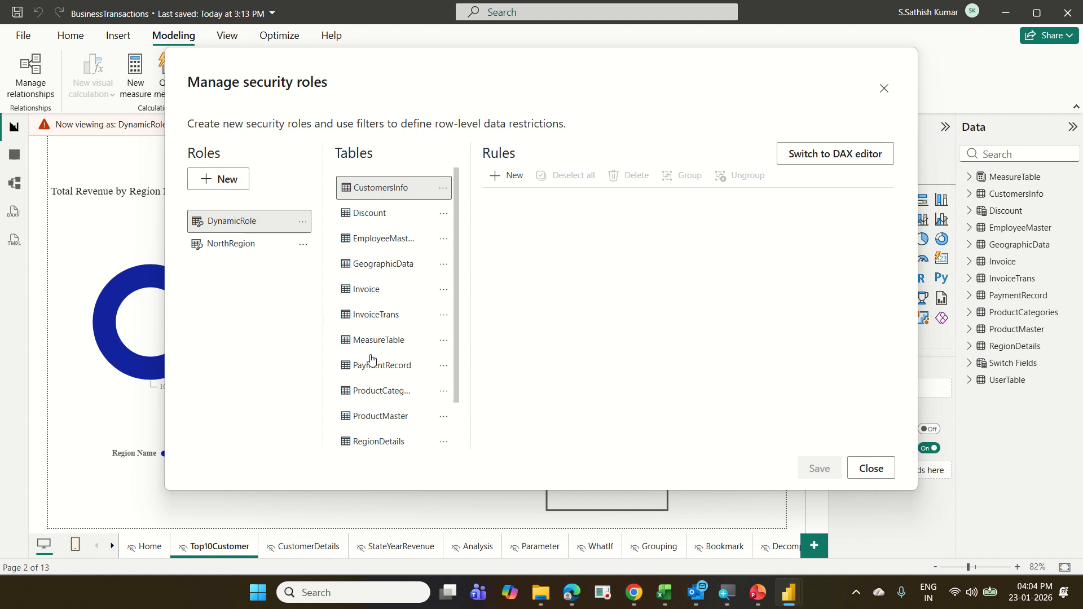
scroll(393, 406, "down", 2)
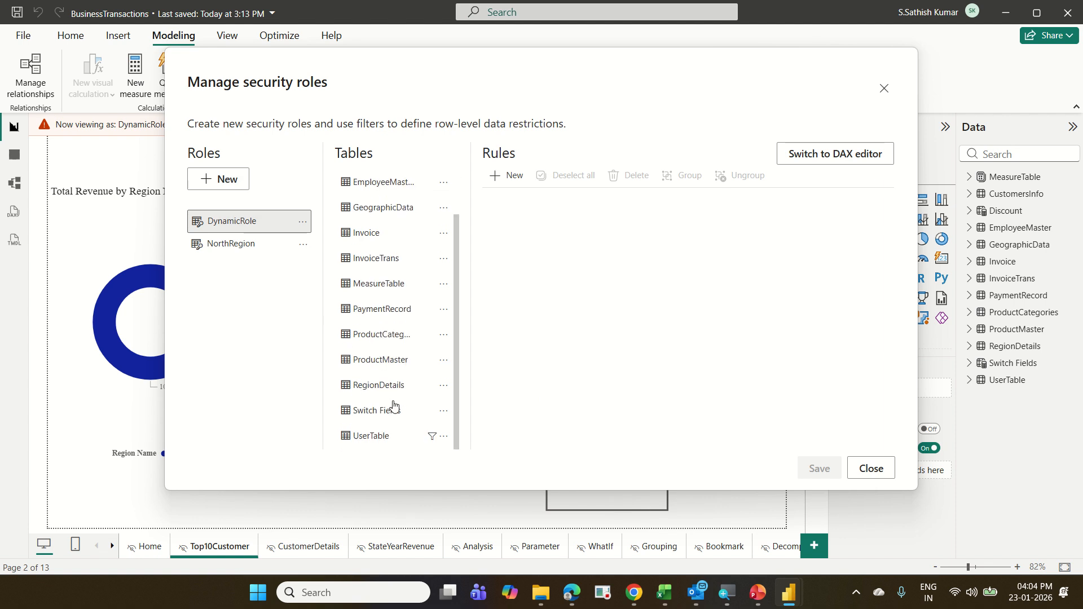
left_click(375, 438)
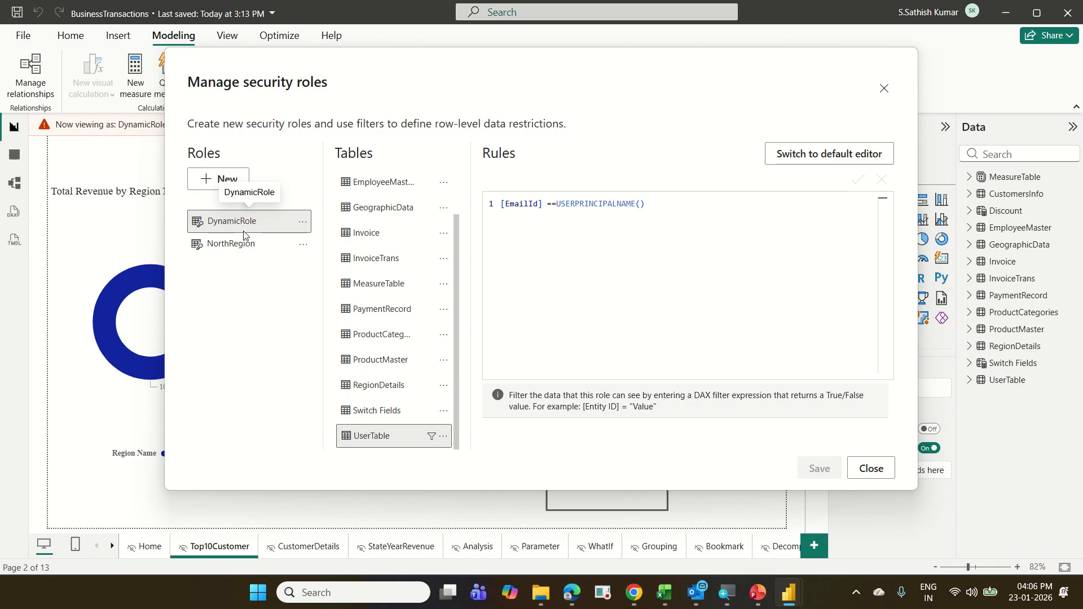
left_click(873, 468)
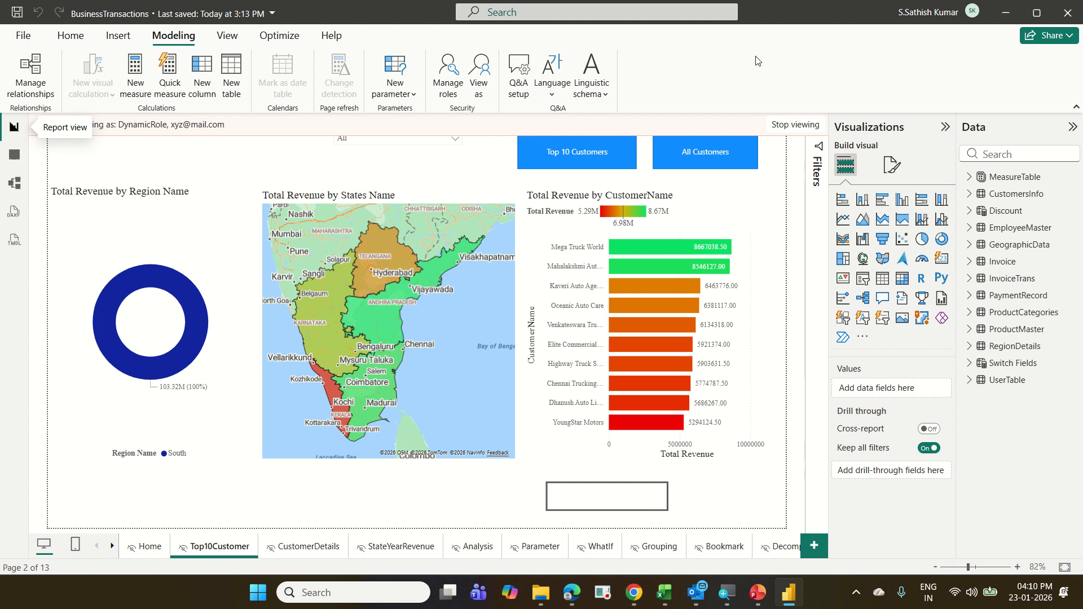
mouse_move(605, 6)
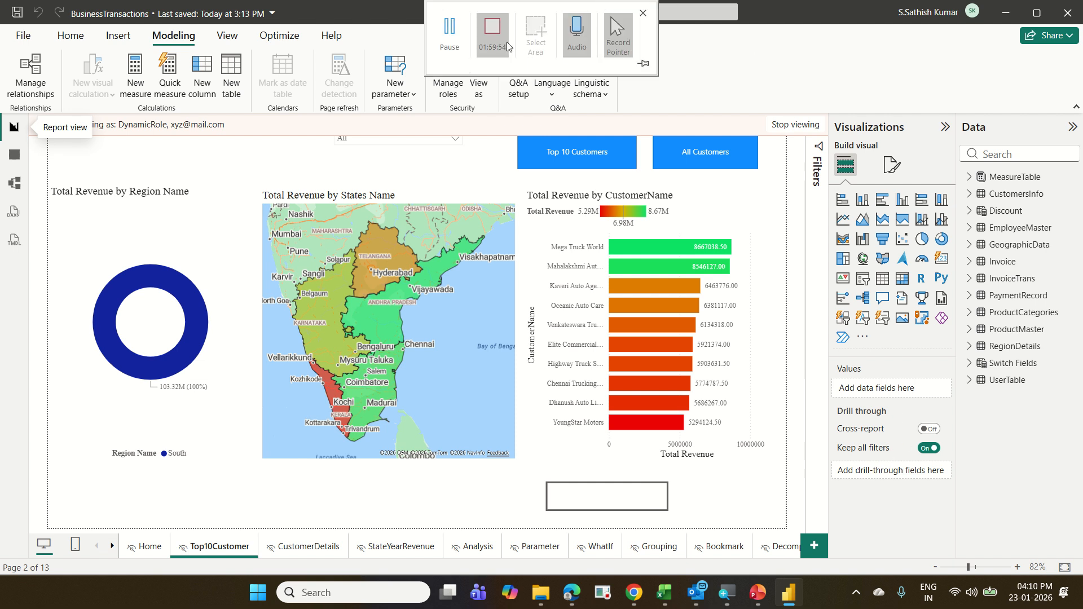